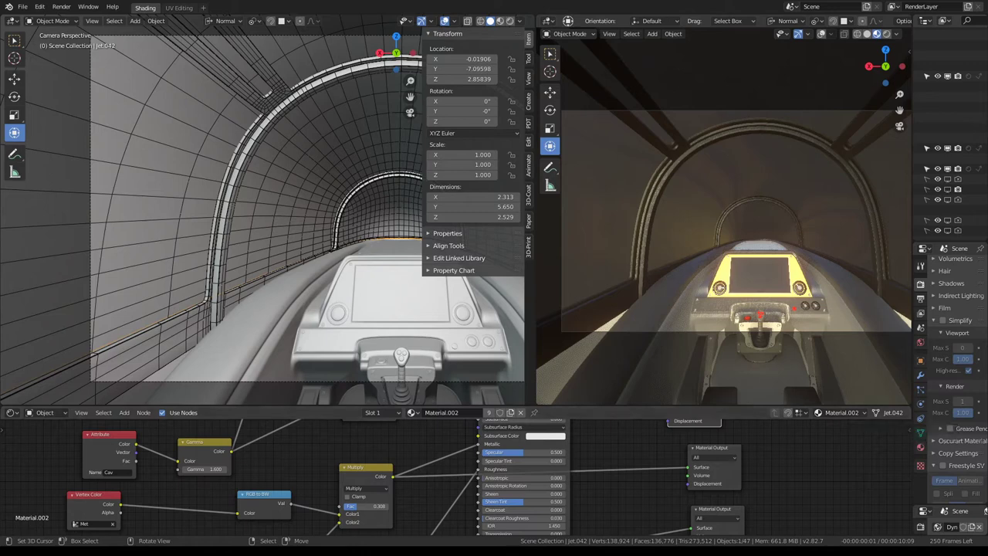
Widen the outliner, unhide the Circle object and make Circle the active object
scroll(813, 208, down, 3)
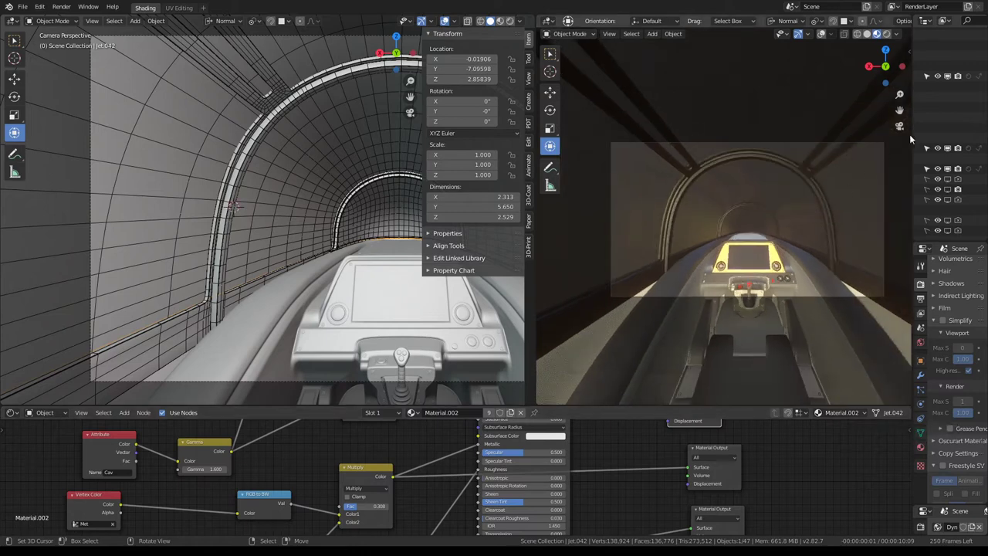
drag(912, 136, 782, 138)
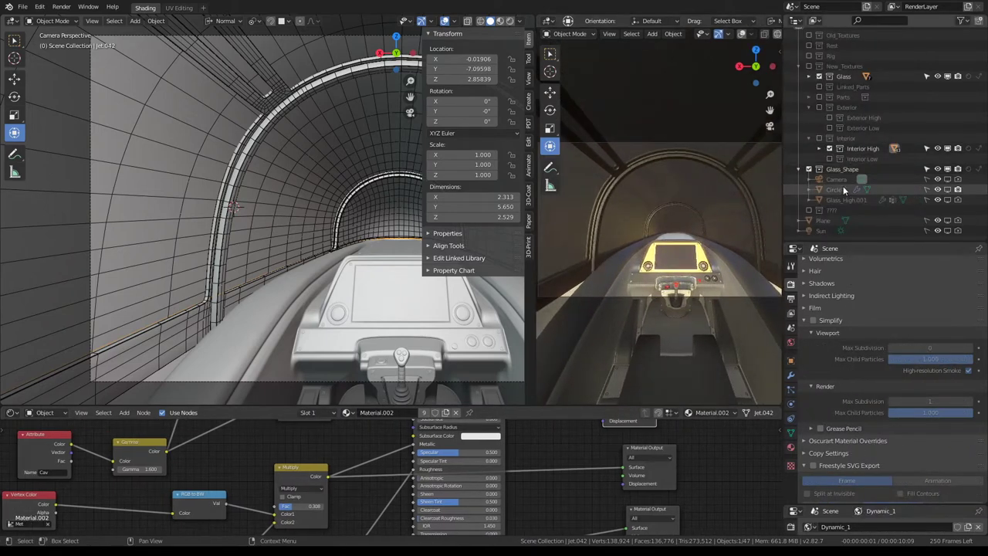
click(948, 189)
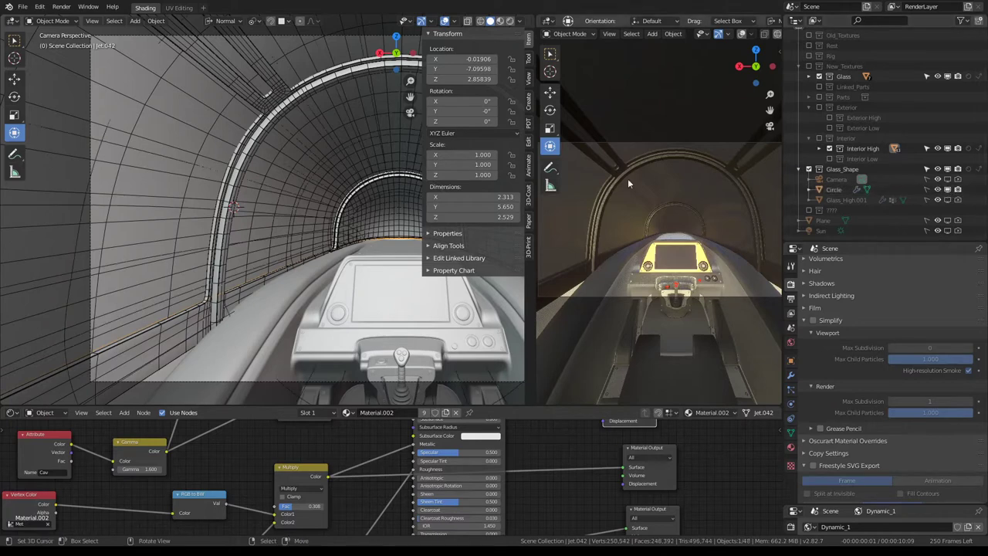
click(306, 155)
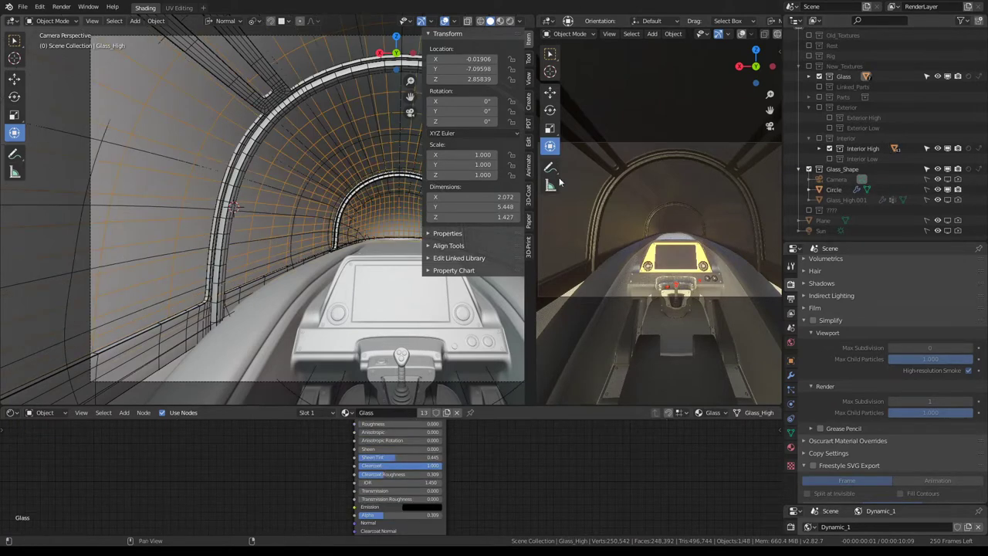
click(835, 189)
Enter Edit Mode on Circle and reposition the faces near the left arch
key(Tab)
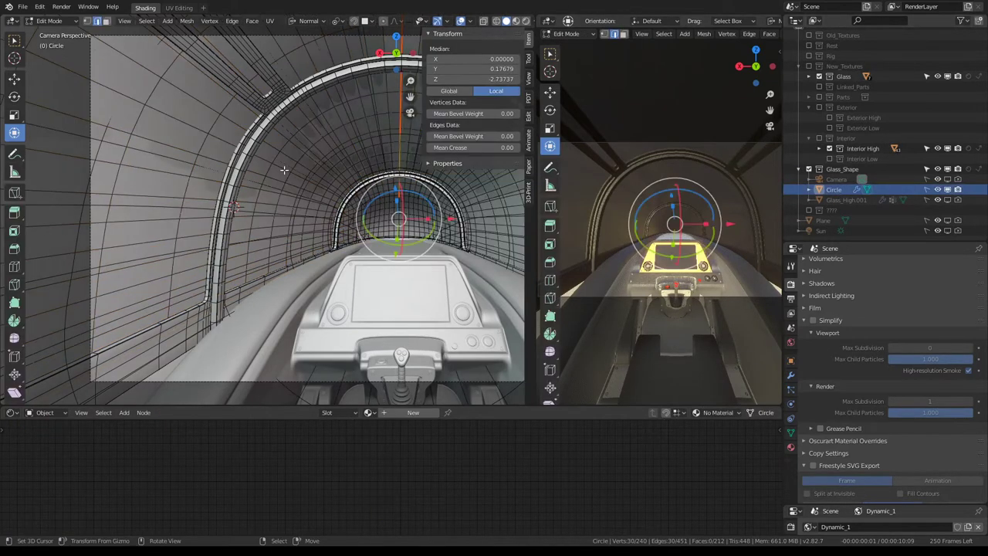
click(284, 170)
key(g)
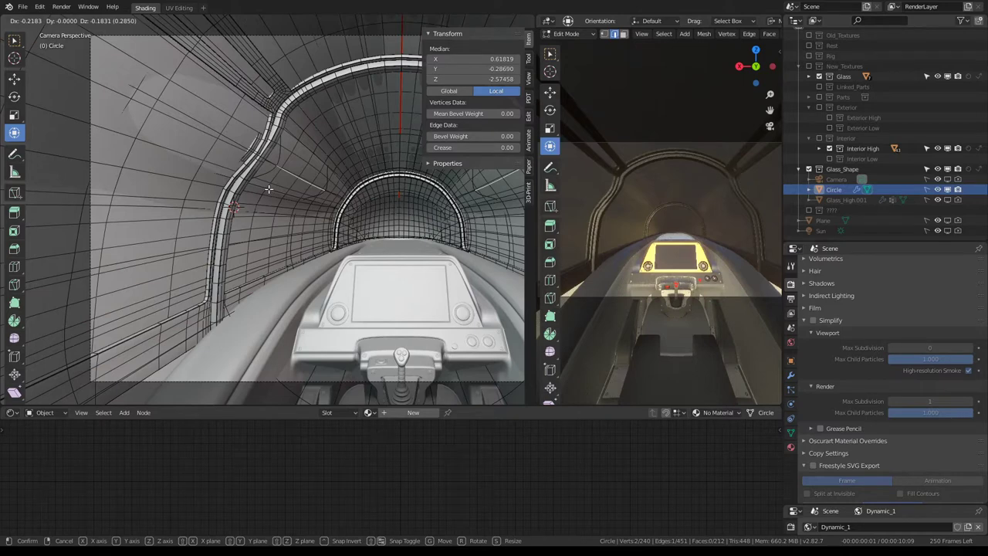
key(Escape)
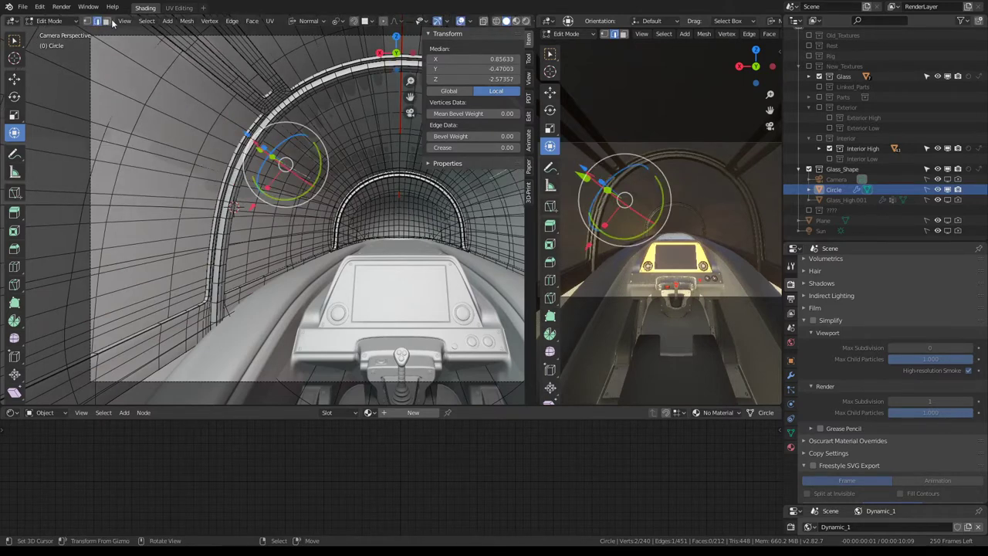
click(143, 143)
key(g)
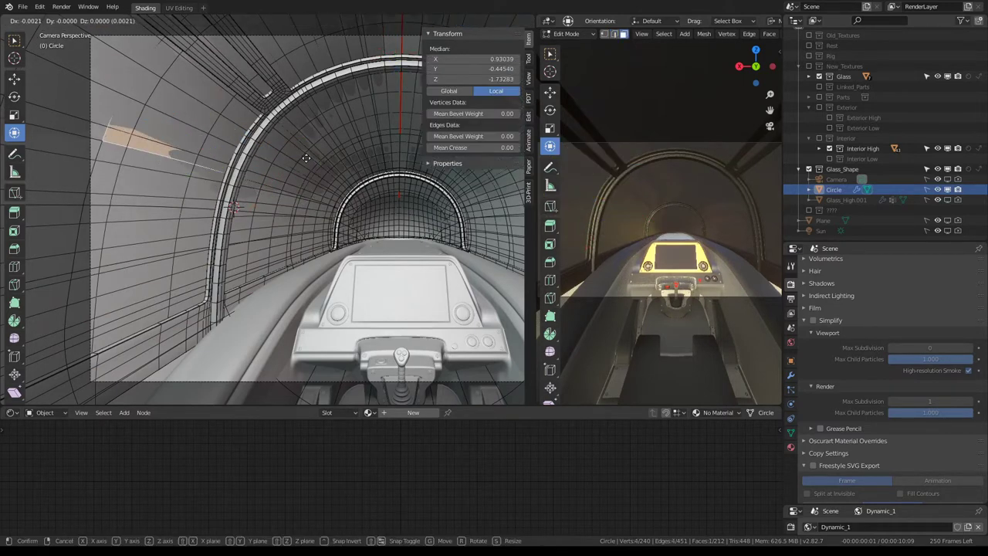
key(Escape)
click(255, 167)
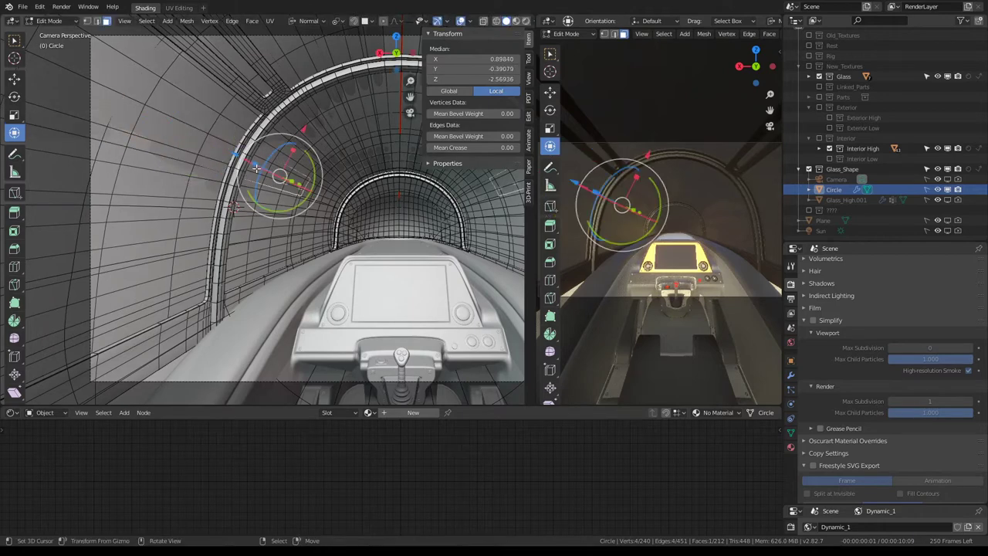
key(g)
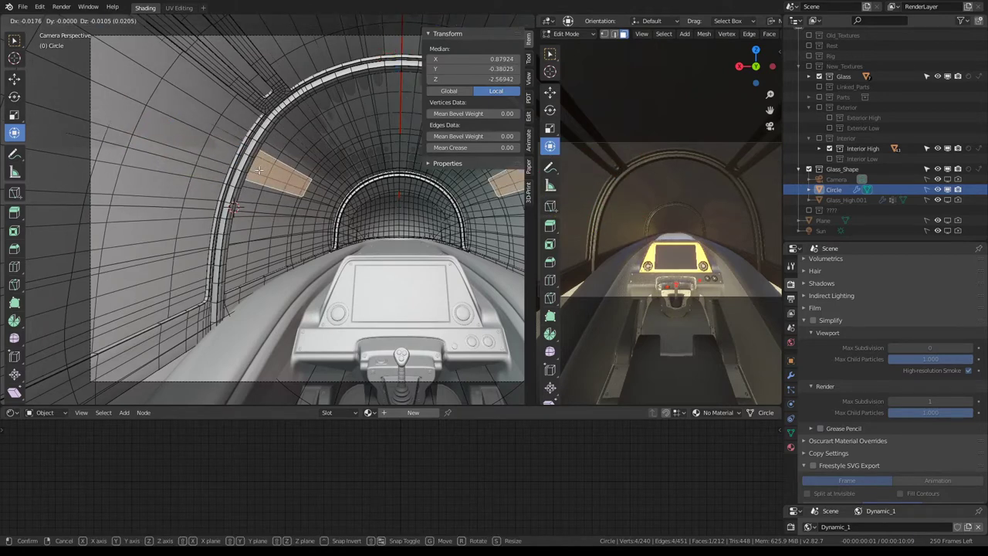
click(258, 170)
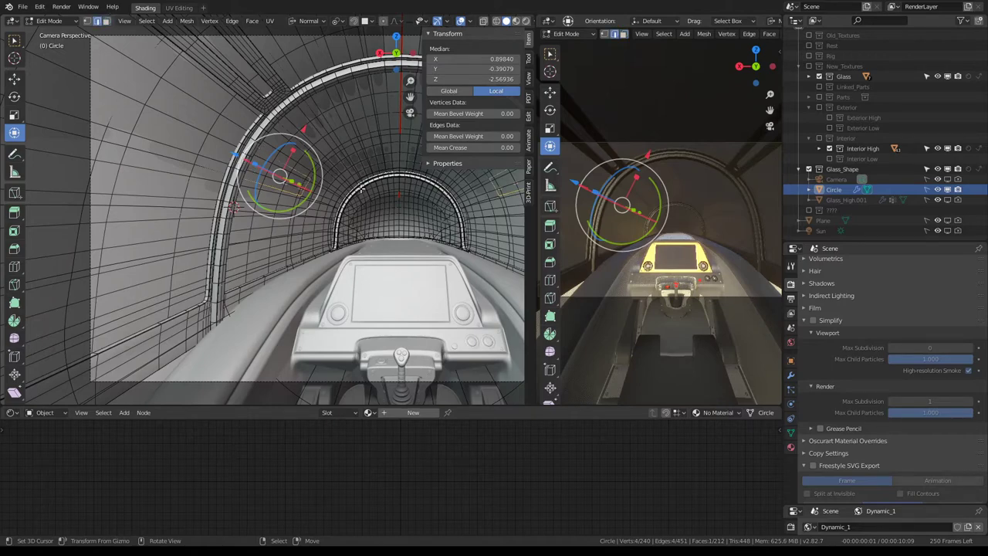
Move an edge on the left arch, then move it again with smooth proportional falloff
scroll(361, 187, down, 5)
scroll(361, 187, up, 6)
click(170, 154)
click(235, 137)
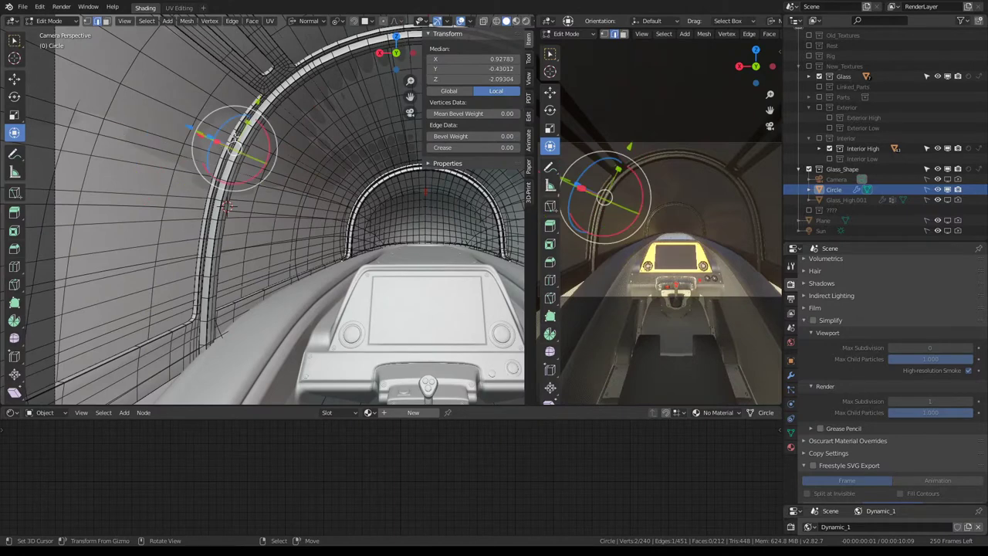
key(g)
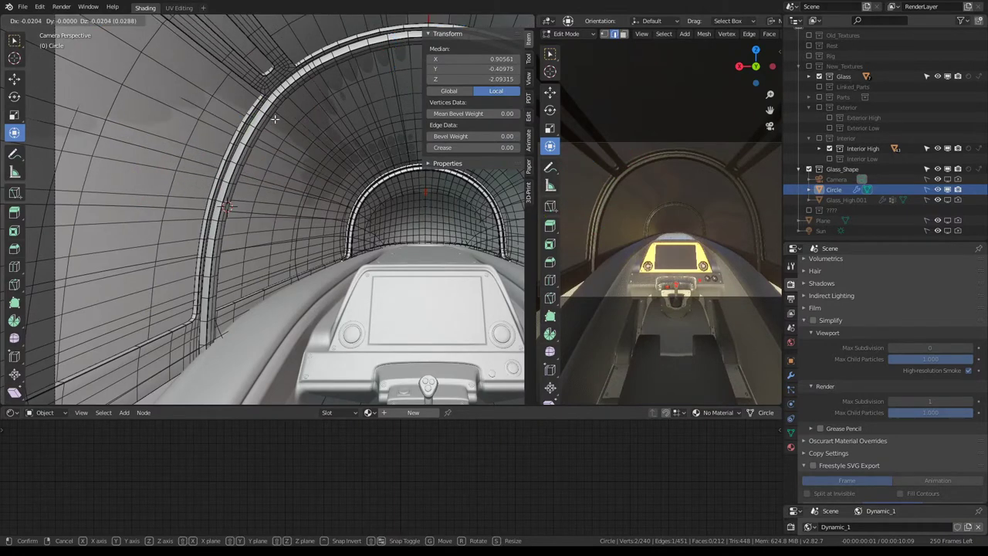
click(276, 116)
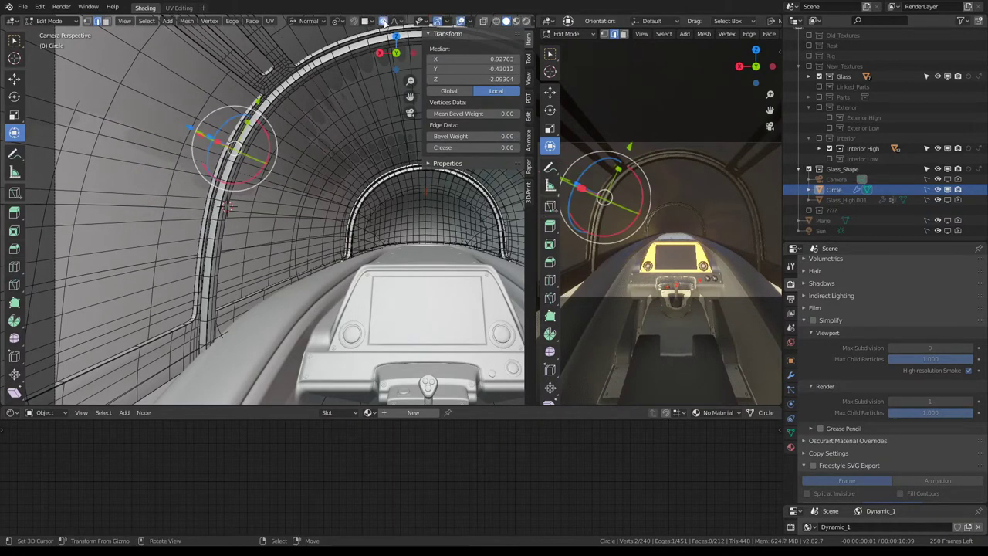
key(g)
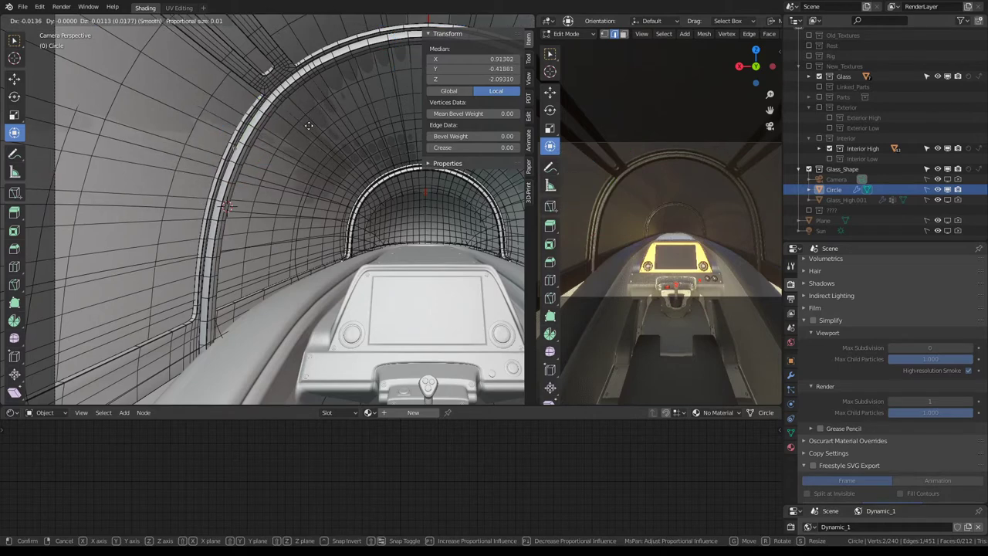
scroll(308, 125, down, 8)
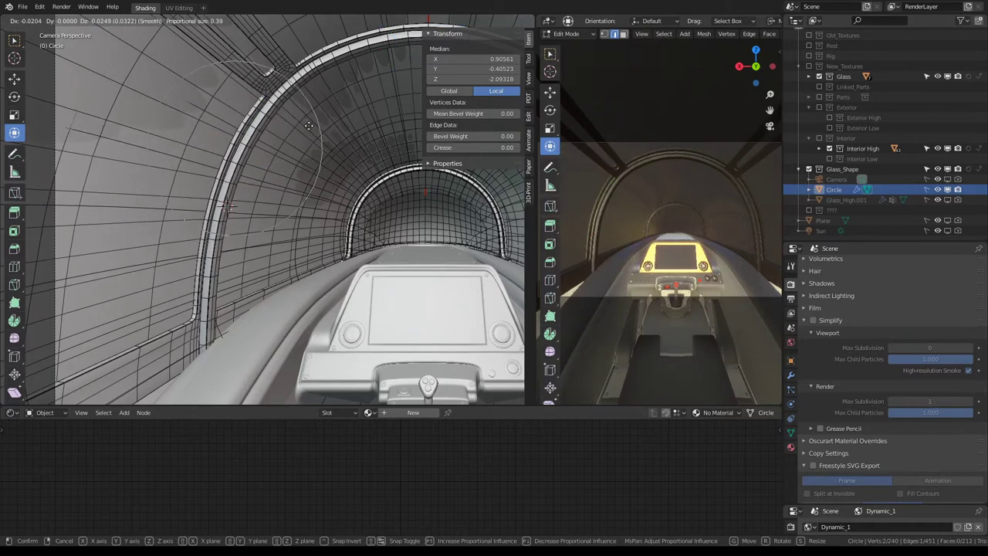
scroll(308, 125, down, 9)
scroll(307, 126, up, 2)
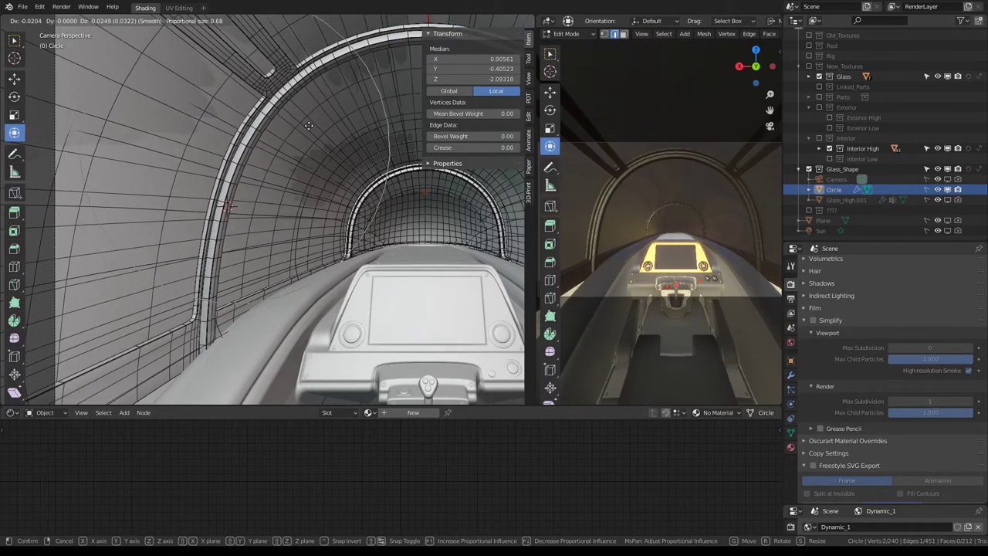
click(297, 105)
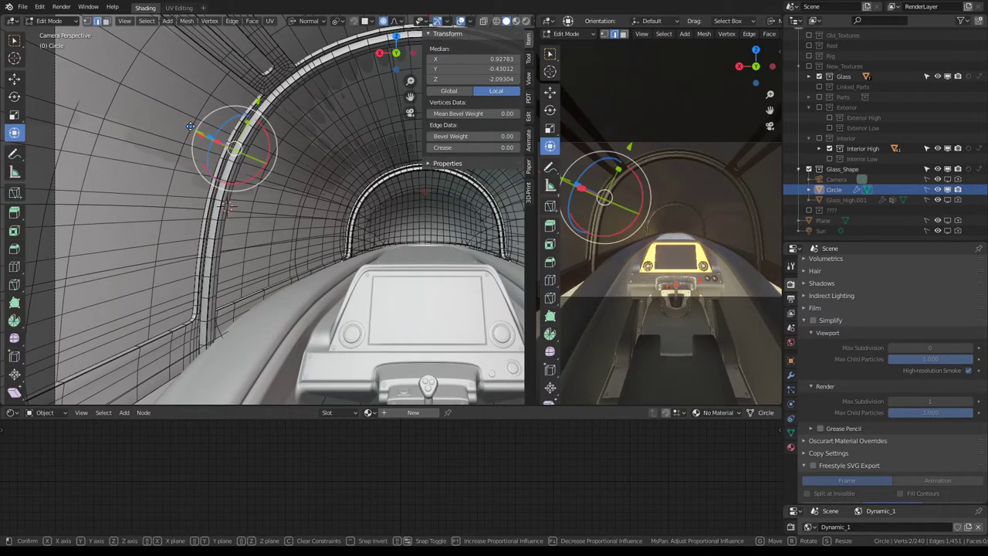
Slide the edge along its normal to median X 0.92783, Y -0.43012, Z -2.09304
key(g)
key(z)
key(z)
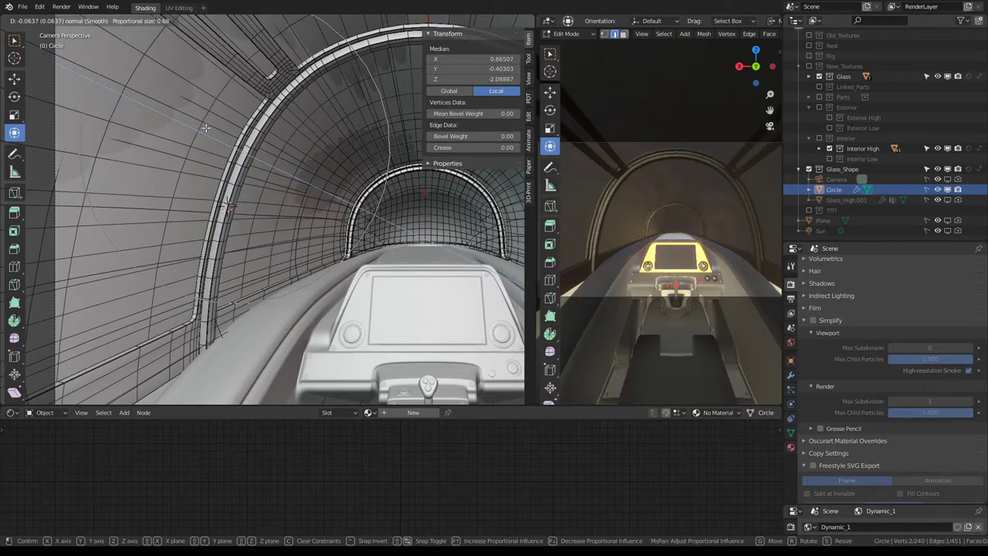
click(206, 127)
key(KP_0)
key(KP_0)
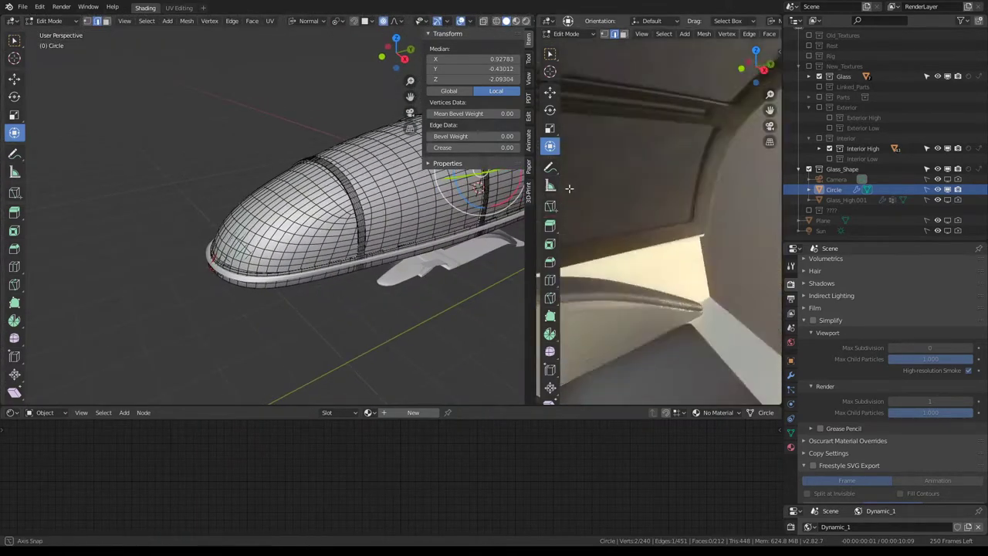
Frame the selected vertices and apply a smooth-falloff move along the normal
key(KP_Decimal)
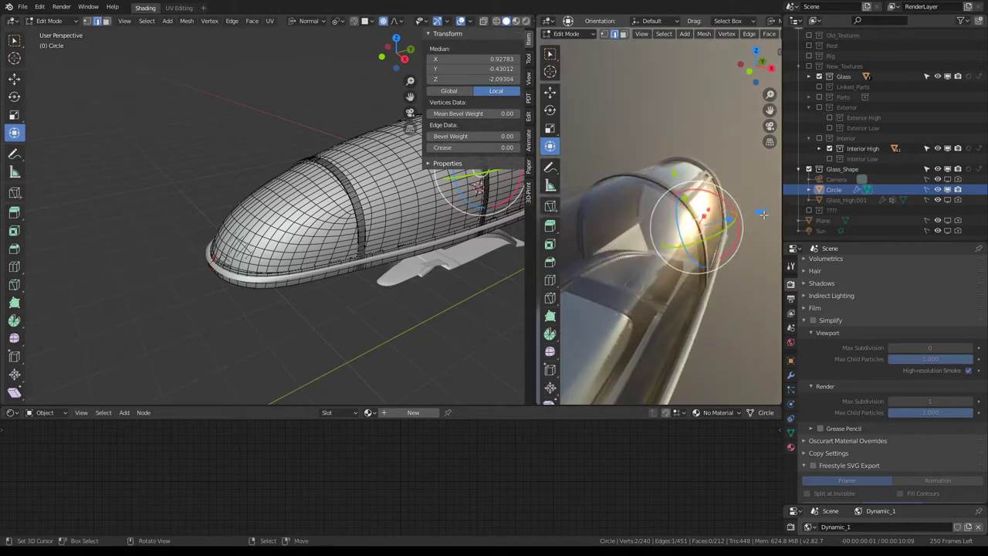
key(g)
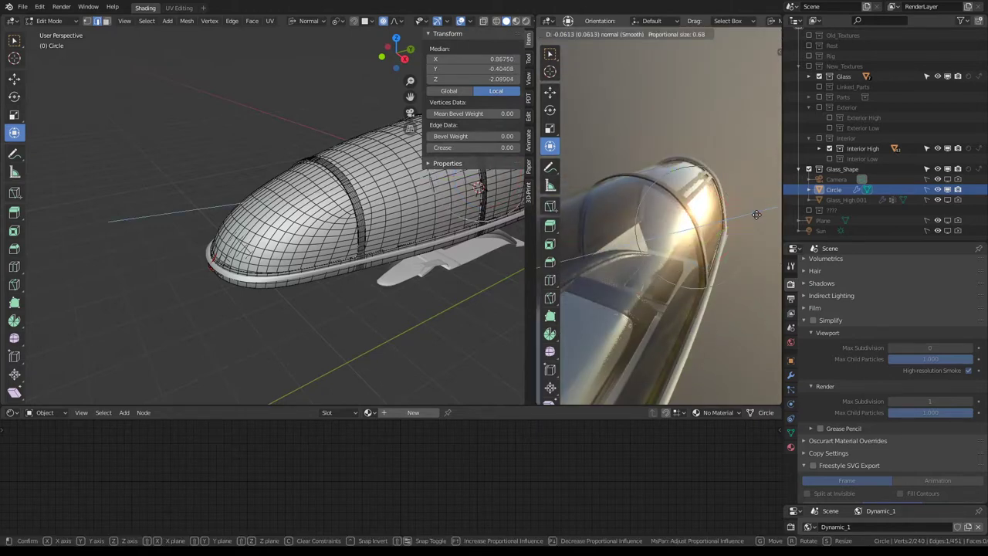
click(757, 214)
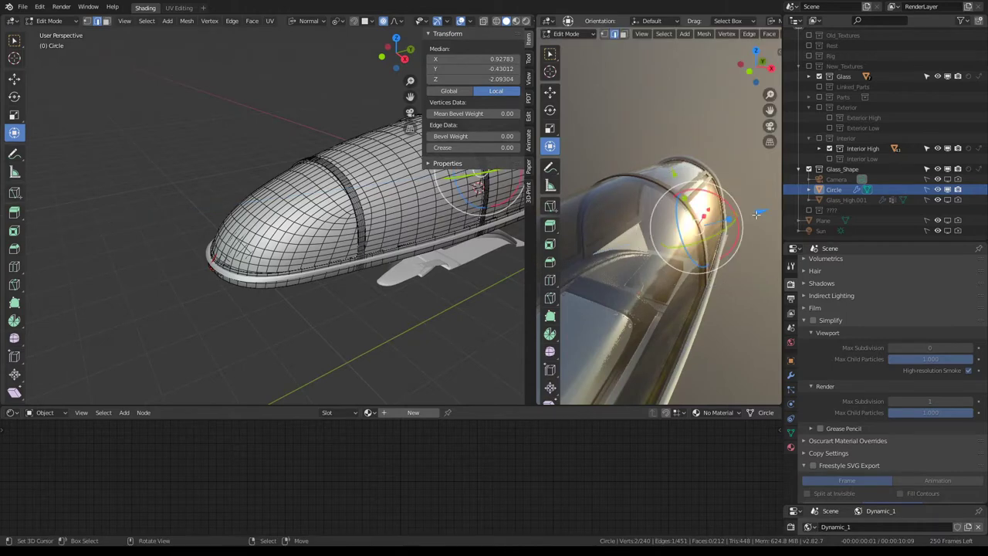
key(KP_0)
scroll(476, 197, up, 3)
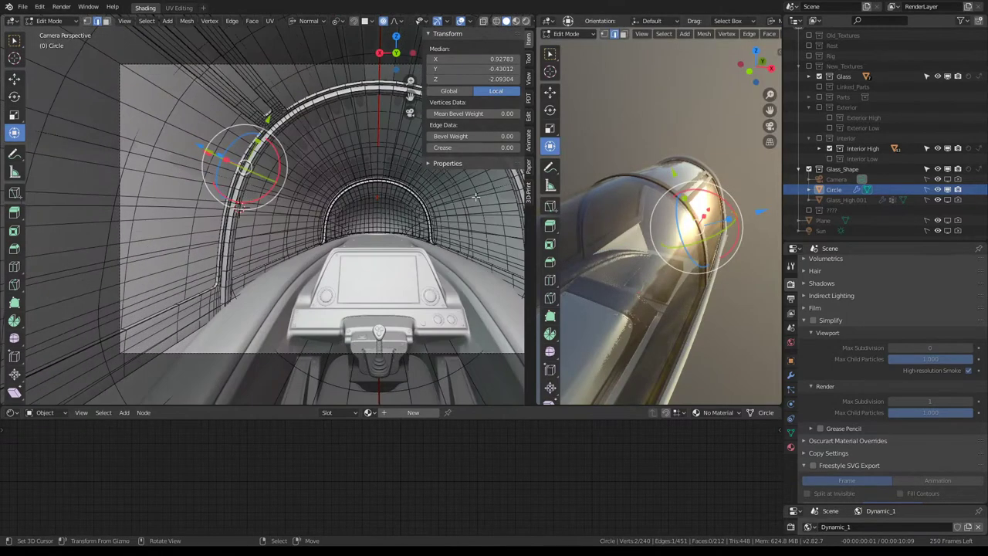
key(KP_0)
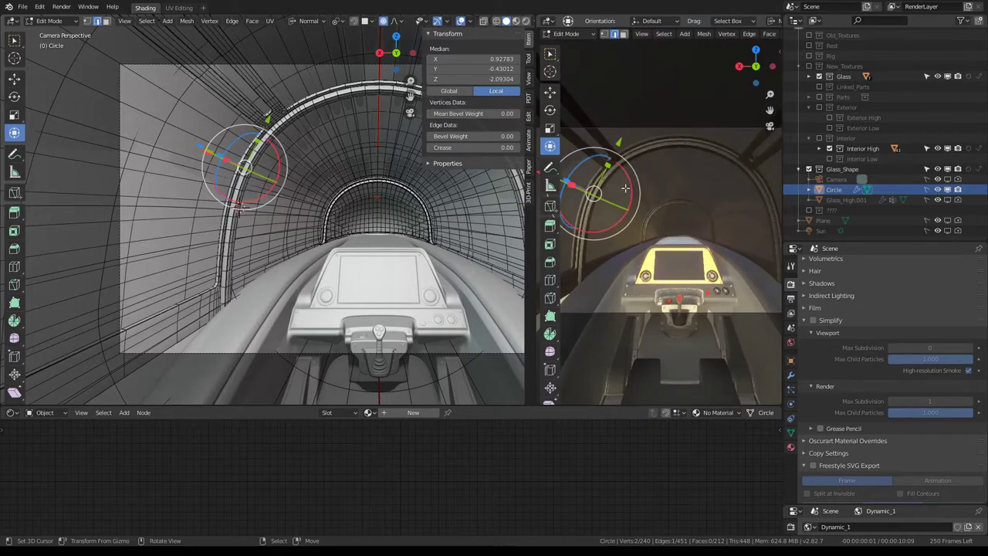
scroll(654, 178, up, 3)
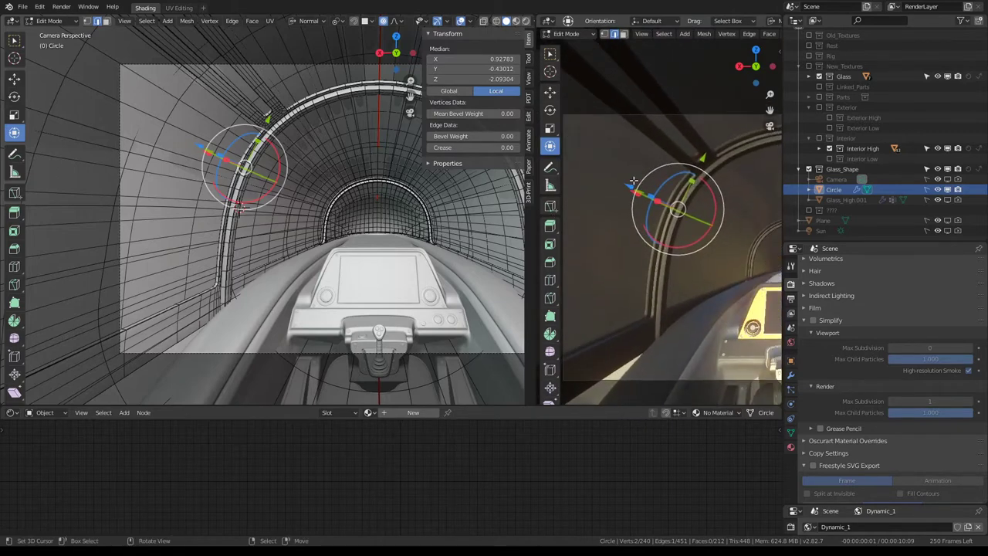
Move the vertices along the normal, then orbit in close to the glass edge
key(g)
key(z)
key(z)
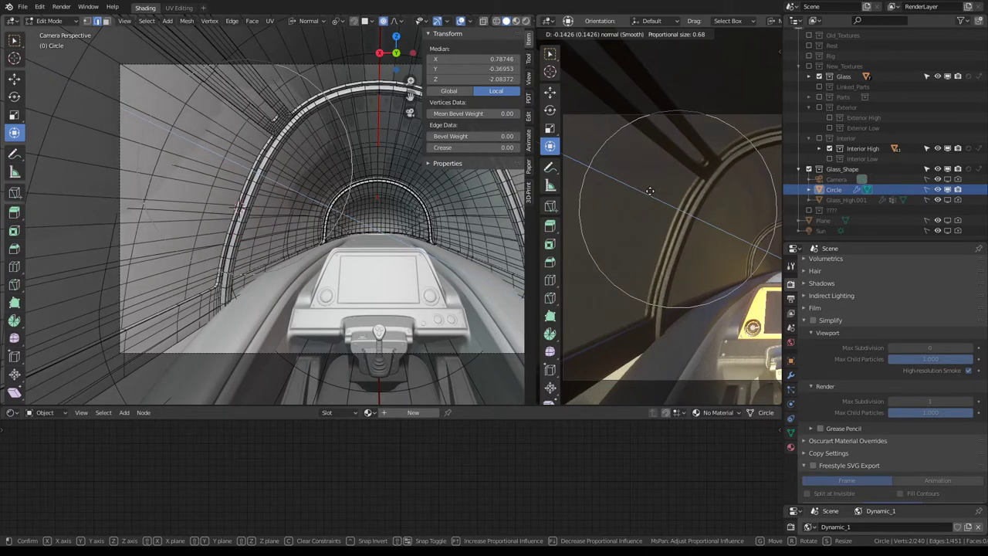
click(650, 191)
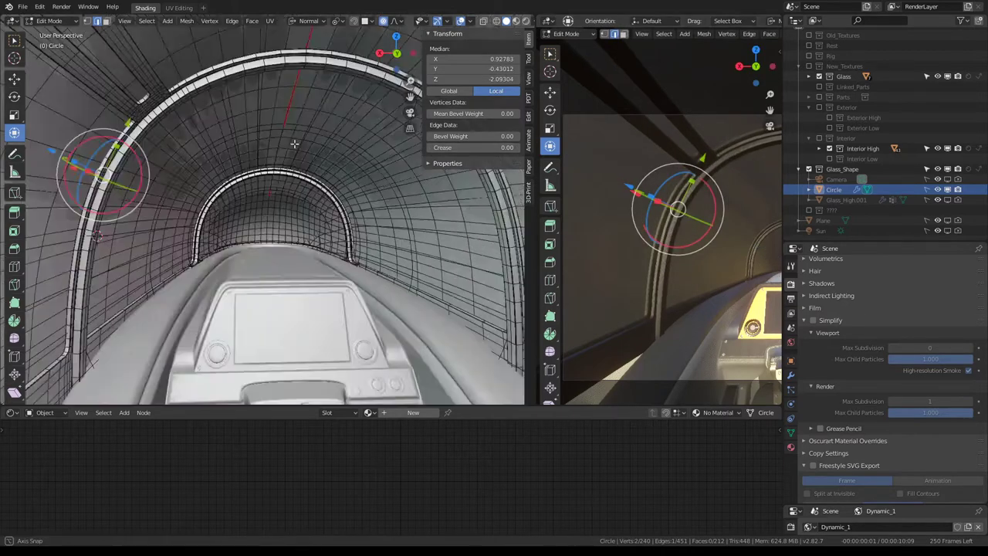
mouse_move(293, 178)
middle_down()
mouse_move(356, 166)
mouse_move(319, 149)
middle_up()
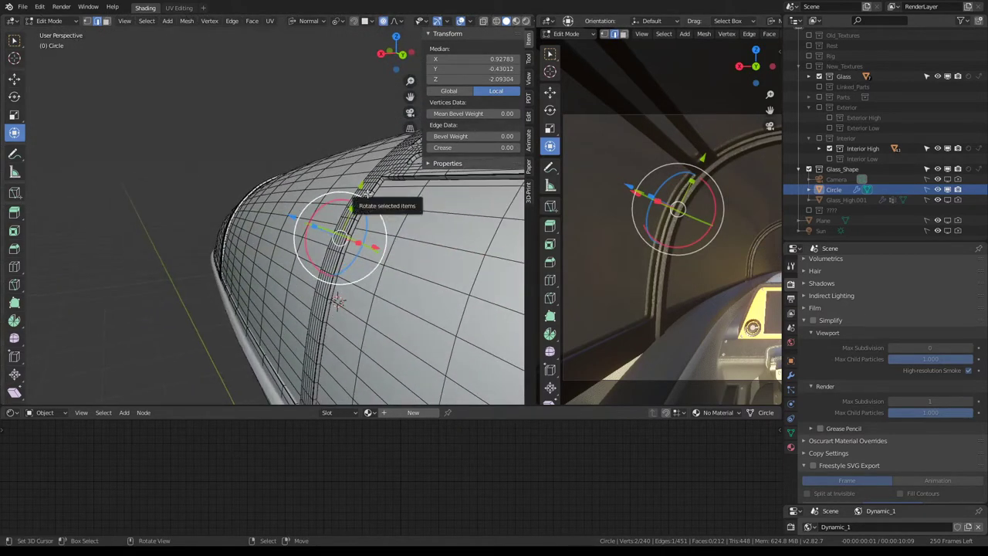
scroll(361, 220, up, 3)
scroll(361, 220, up, 1)
middle_drag(362, 220, 795, 391)
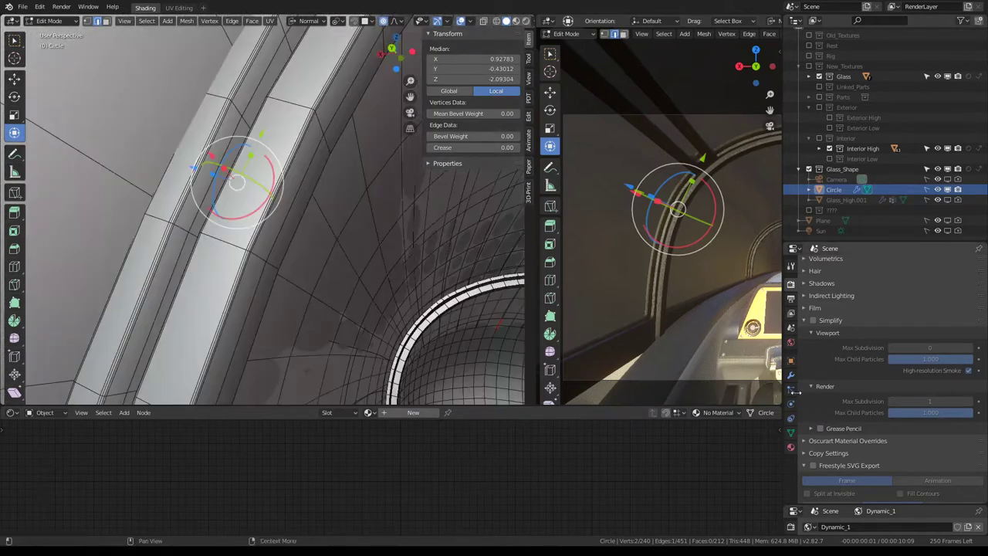
Turn on In Front in the Circle's Viewport Display settings
click(790, 390)
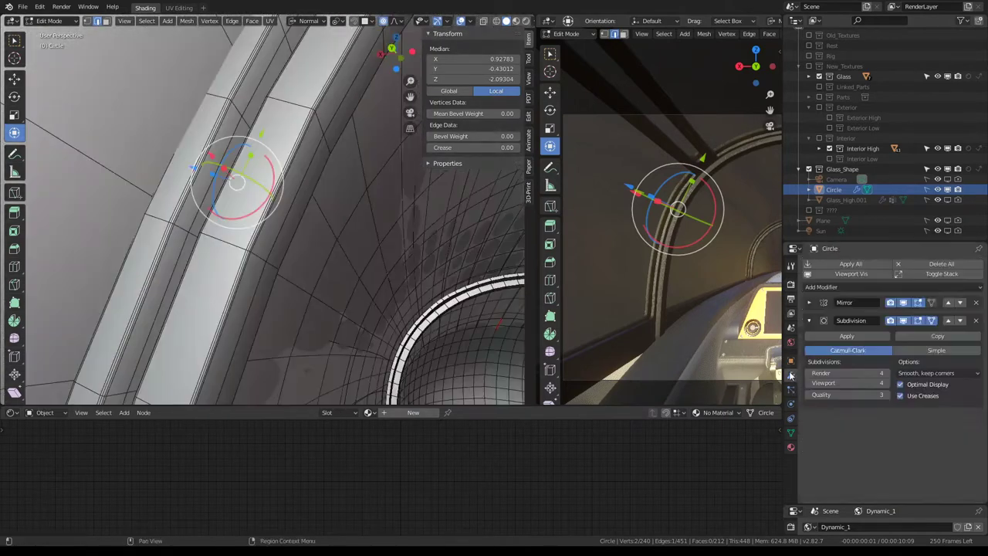
click(790, 359)
scroll(887, 371, up, 2)
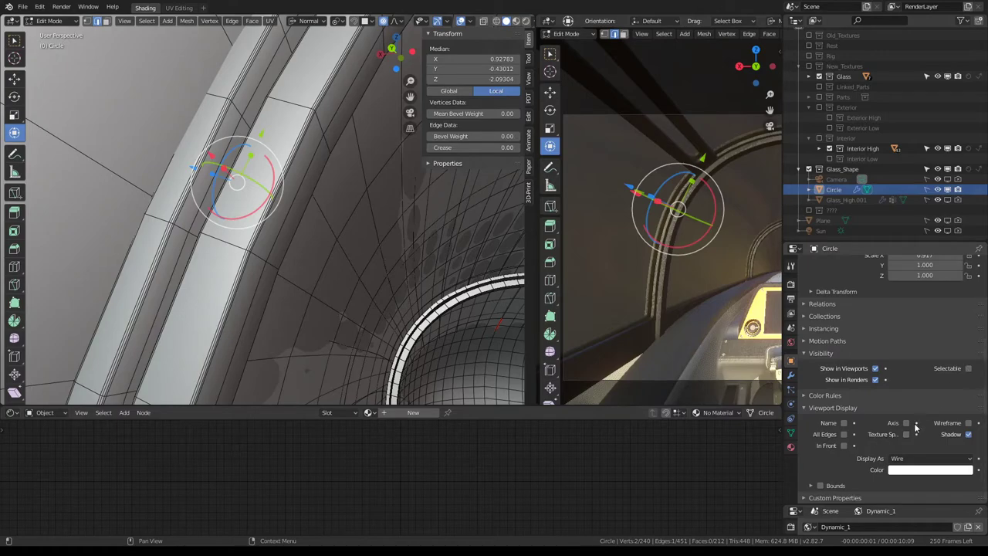
click(843, 445)
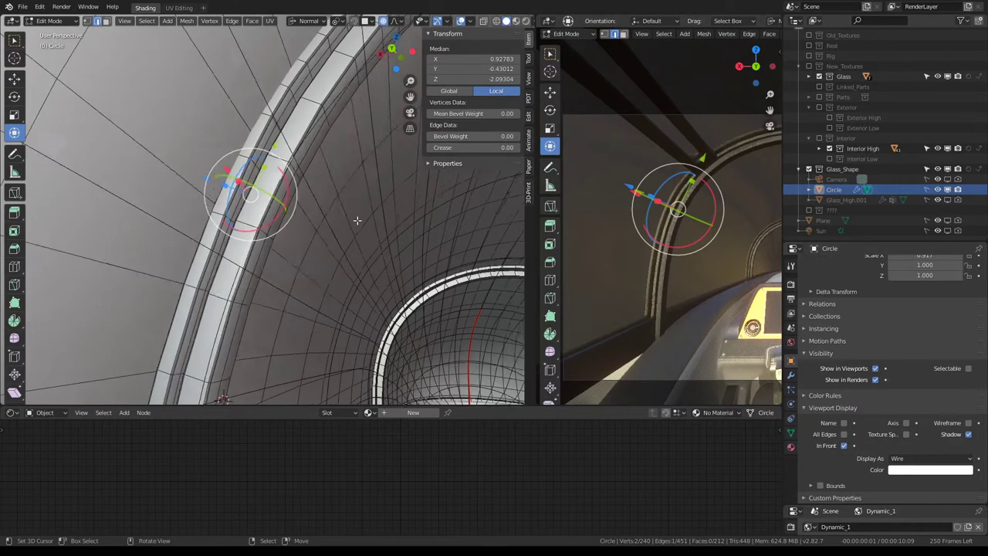
Push another vertex along its normal with falloff to X 0.81843, Y -0.58746, Z -2.09768
mouse_move(357, 221)
middle_down()
mouse_move(334, 232)
mouse_move(337, 242)
mouse_move(372, 224)
mouse_move(330, 209)
middle_up()
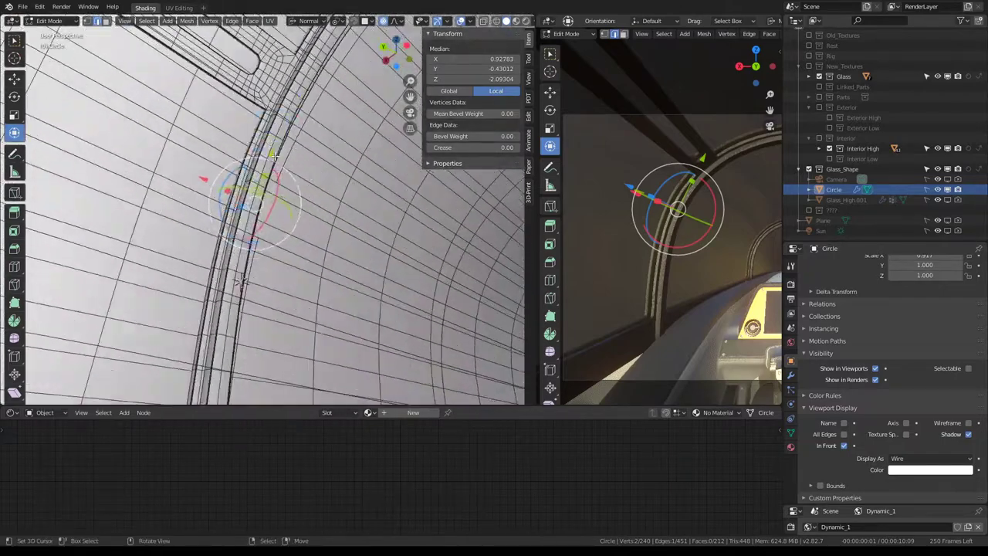
click(276, 150)
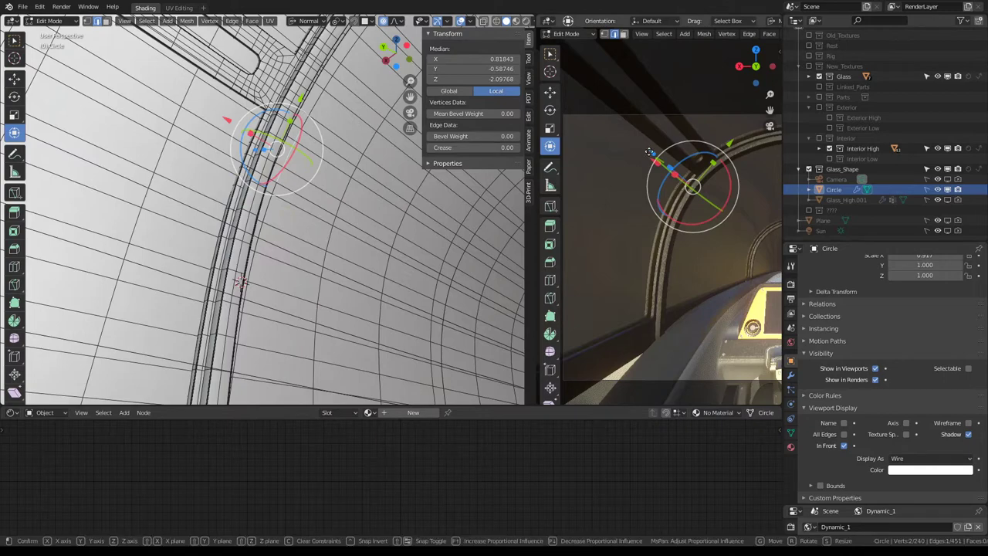
drag(641, 145, 651, 152)
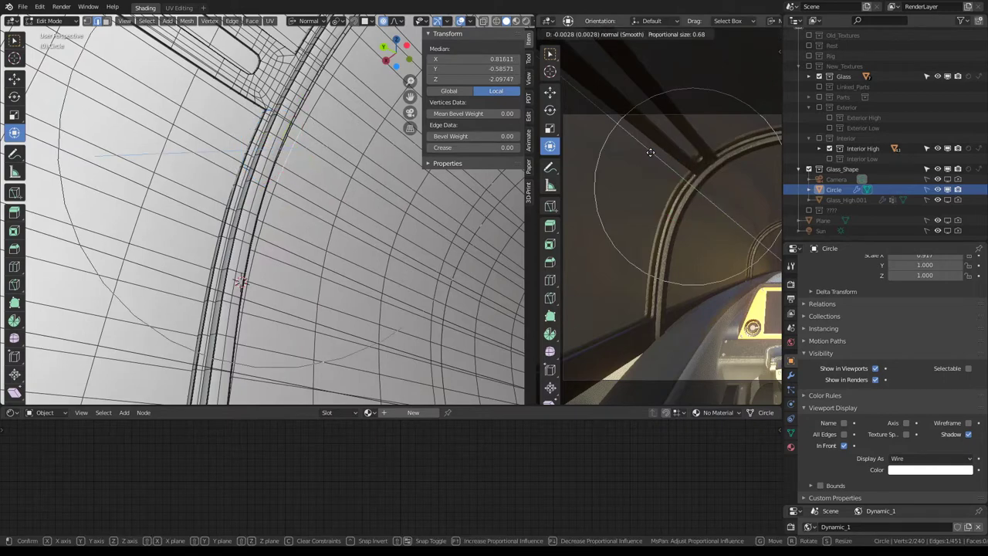
click(418, 155)
key(KP_0)
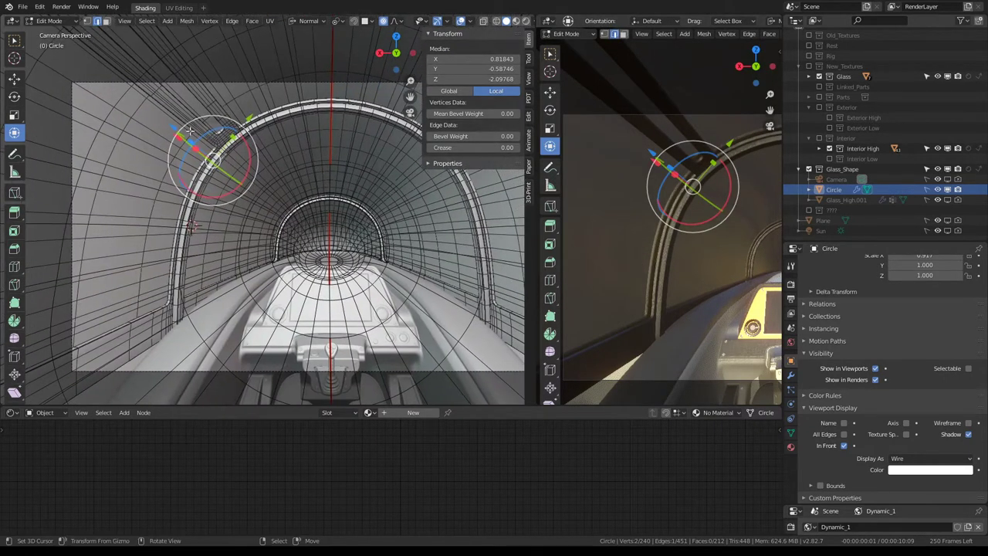
Apply one more normal-constrained proportional move to the arch vertices, discarding the failed attempts
drag(172, 122, 185, 128)
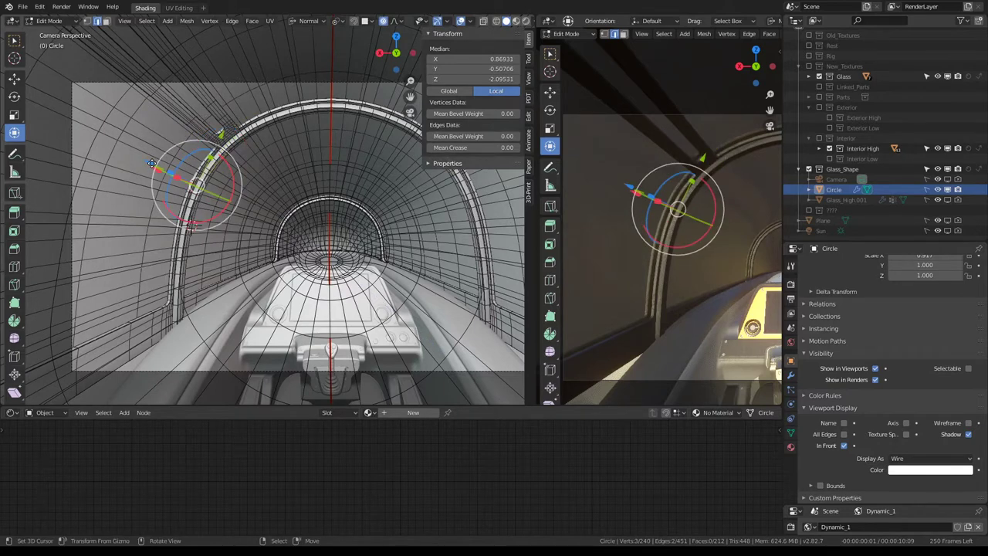
drag(152, 164, 270, 193)
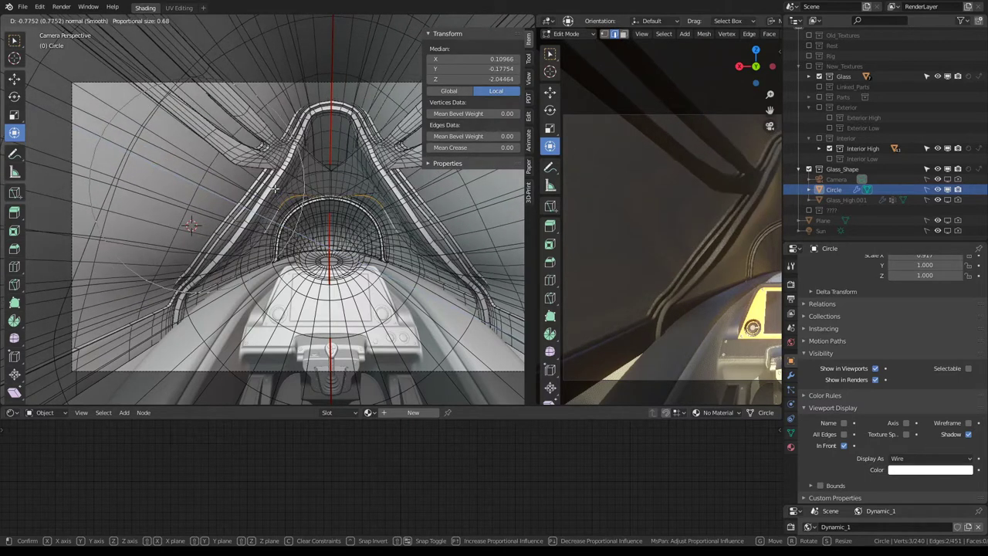
key(Escape)
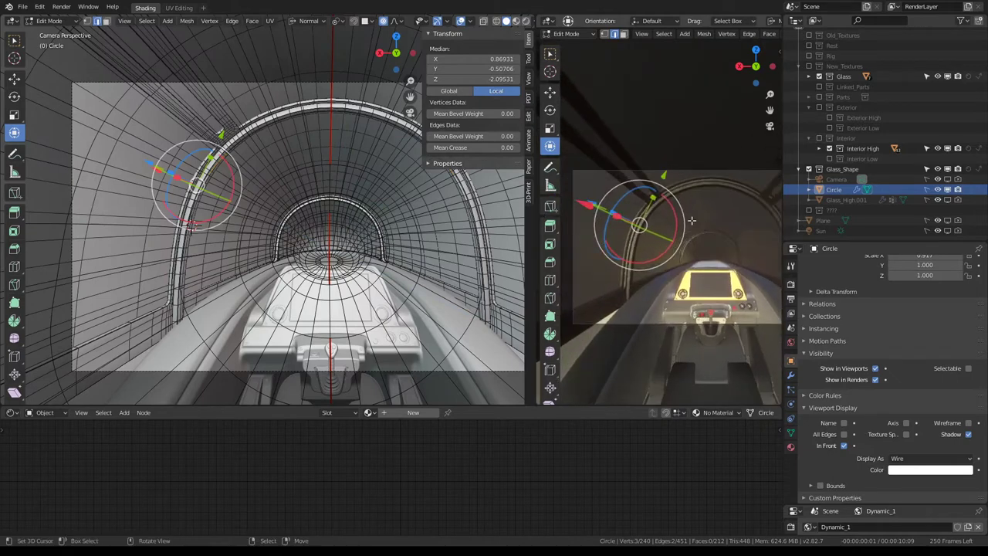
key(g)
key(z)
key(z)
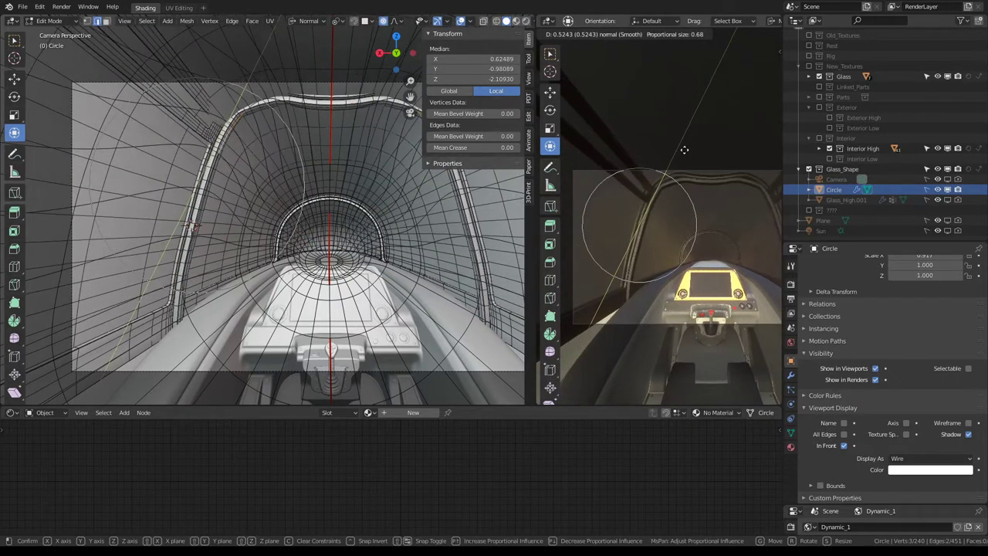
click(654, 187)
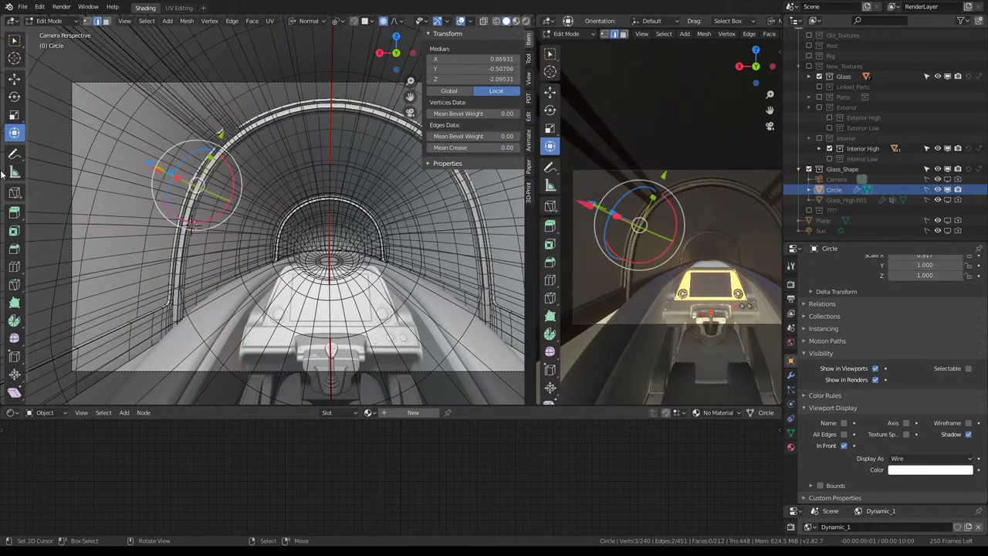
key(g)
key(z)
key(z)
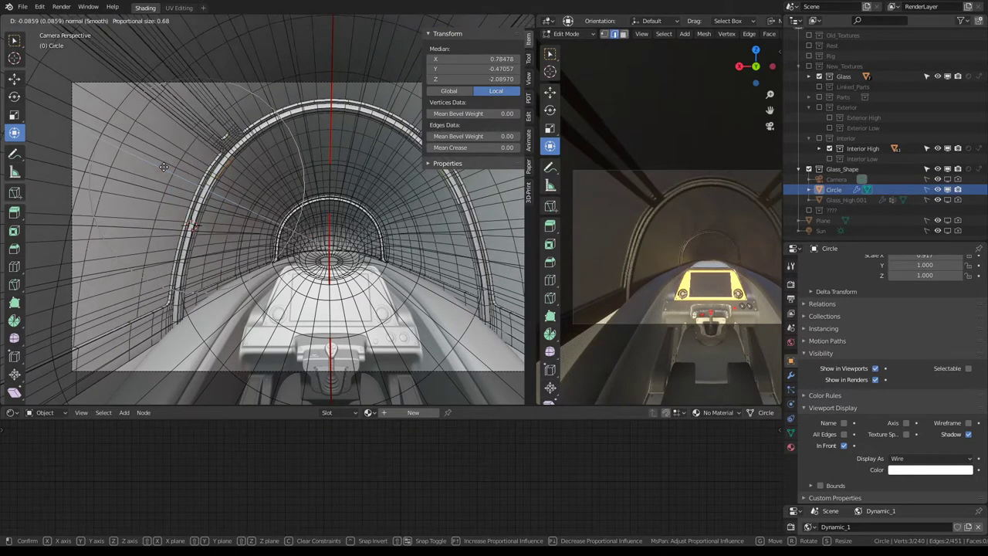
right_click(160, 162)
Return the Circle to Object Mode and orbit to a side view of the canopy
key(Tab)
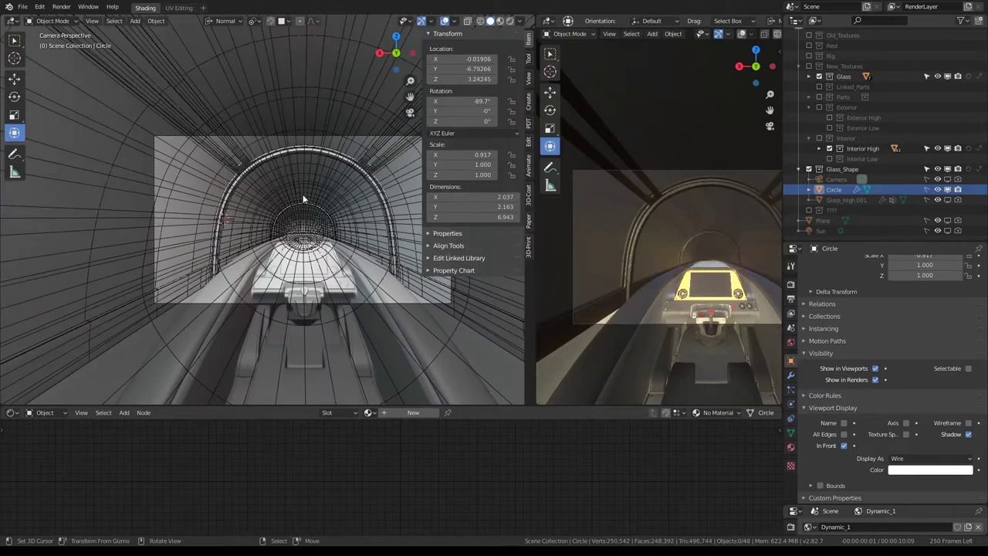
mouse_move(725, 200)
middle_down()
mouse_move(723, 276)
mouse_move(713, 222)
middle_up()
middle_drag(347, 208, 247, 232)
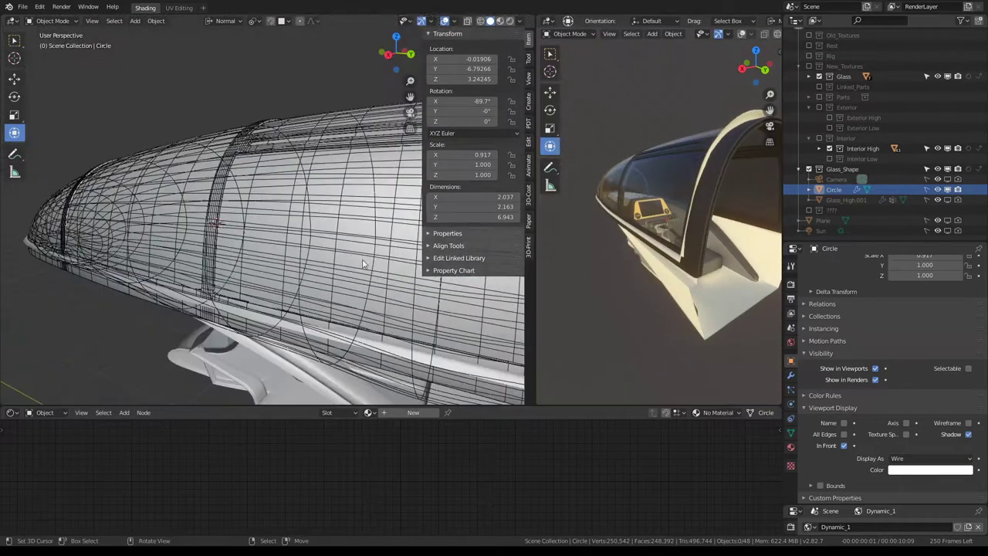
Hide both the Circle and the Glass_High canopy glass from the viewport
click(948, 190)
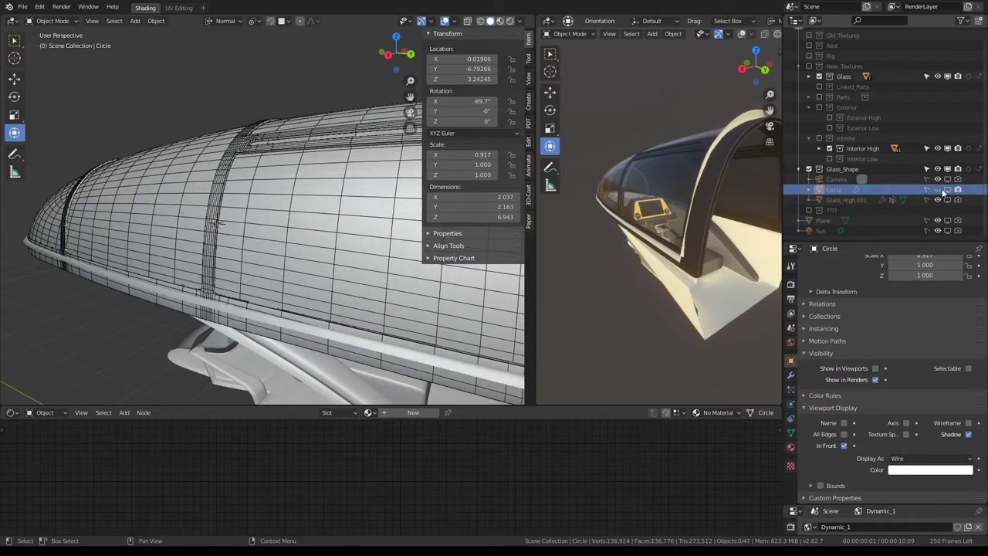
scroll(255, 174, up, 3)
mouse_move(255, 175)
middle_down()
mouse_move(209, 203)
mouse_move(251, 151)
mouse_move(278, 192)
mouse_move(257, 217)
mouse_move(278, 202)
middle_up()
click(208, 202)
key(h)
Select the cockpit interior mesh Jet.042 and enter Edit Mode
mouse_move(617, 216)
middle_down()
mouse_move(571, 209)
mouse_move(580, 213)
middle_up()
scroll(560, 216, up, 3)
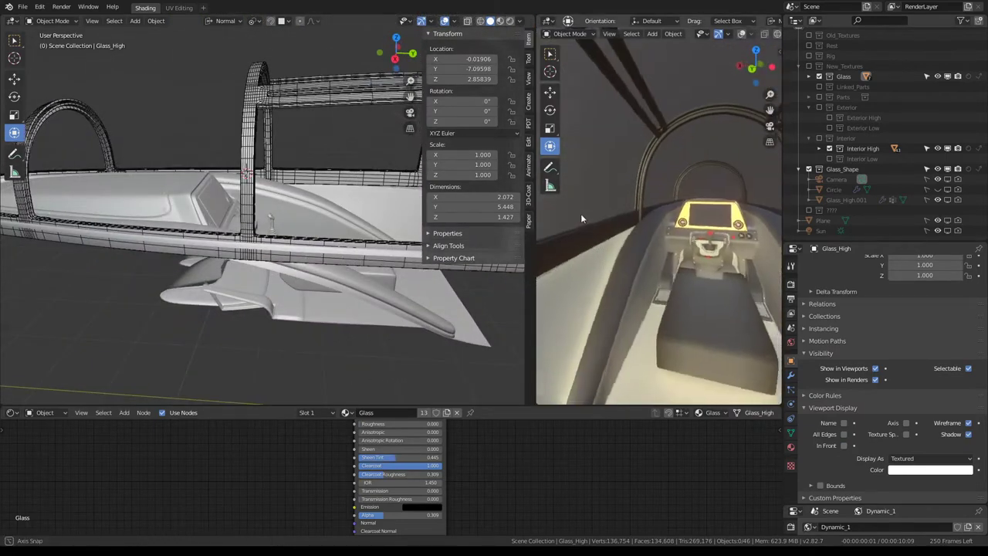
mouse_move(232, 209)
middle_down()
mouse_move(138, 199)
mouse_move(327, 244)
mouse_move(328, 228)
mouse_move(221, 89)
middle_up()
click(328, 244)
scroll(327, 244, up, 5)
key(Tab)
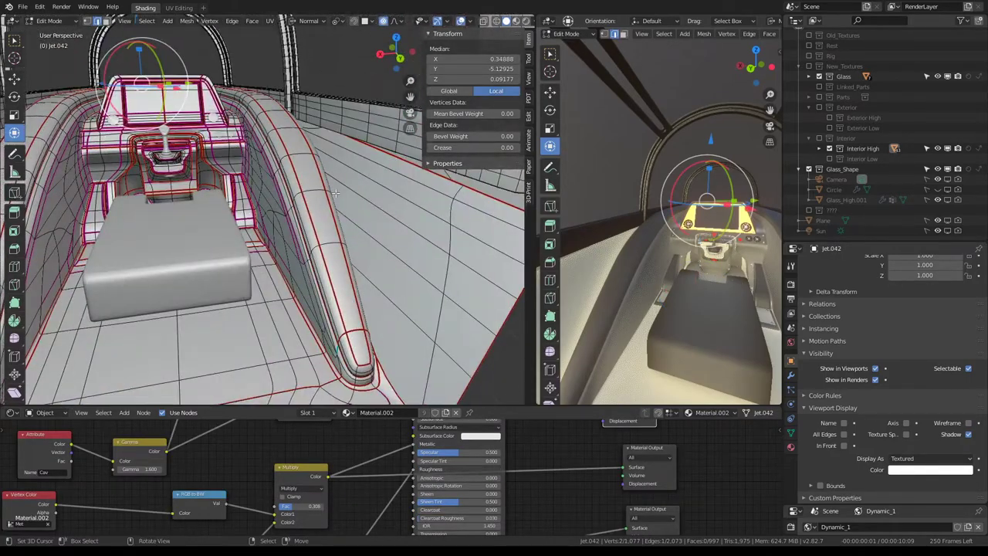
In face select mode, select the linked faces of the left and right cockpit arches
mouse_move(335, 193)
shift+middle_down()
mouse_move(261, 179)
mouse_move(369, 323)
mouse_move(354, 309)
mouse_move(193, 293)
shift+middle_up()
click(122, 264)
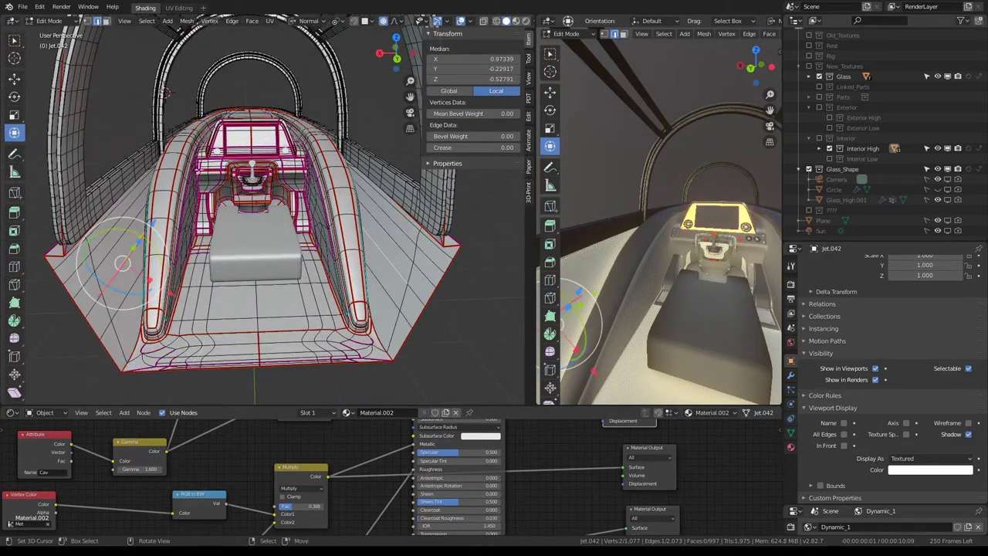
click(106, 22)
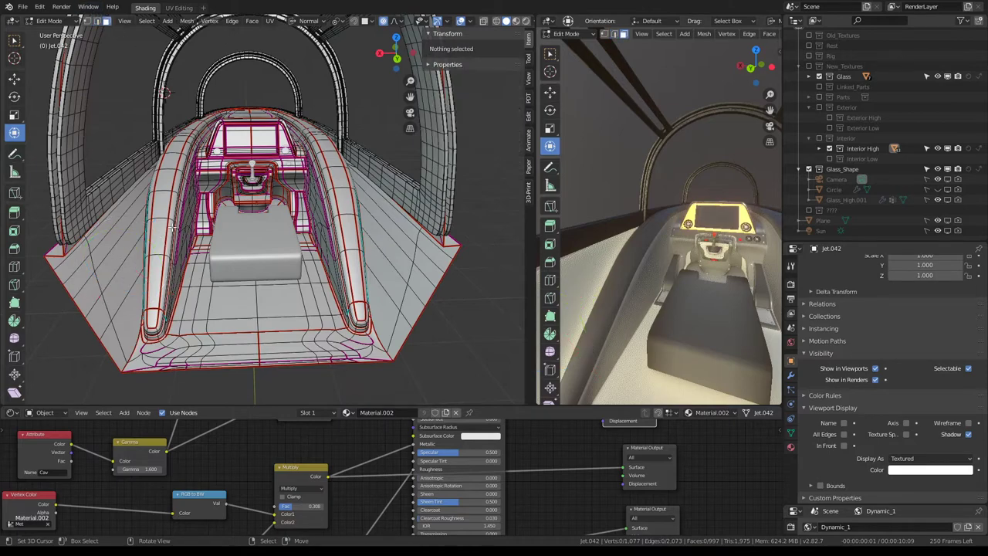
alt+click(173, 228)
key(l)
alt+click(164, 216)
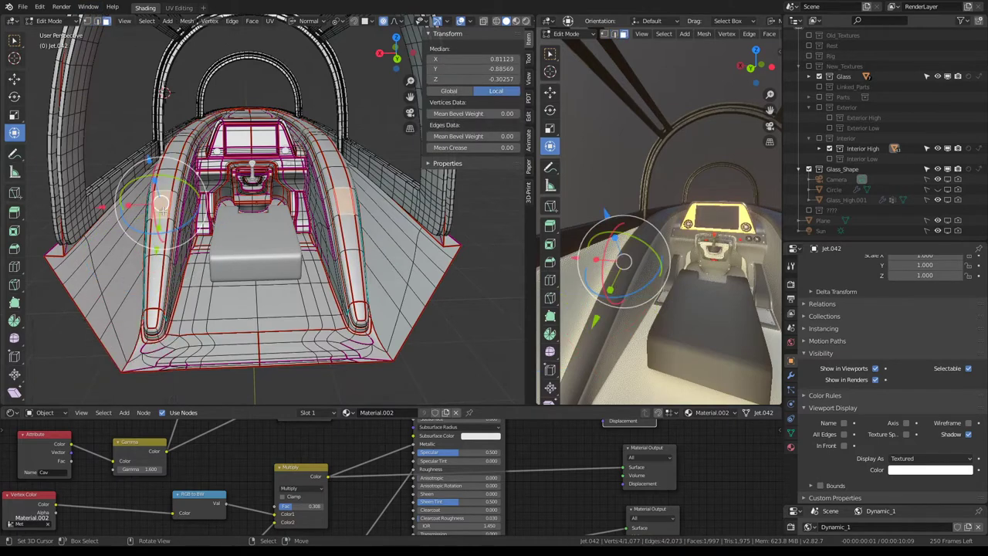
key(l)
middle_drag(170, 224, 174, 232)
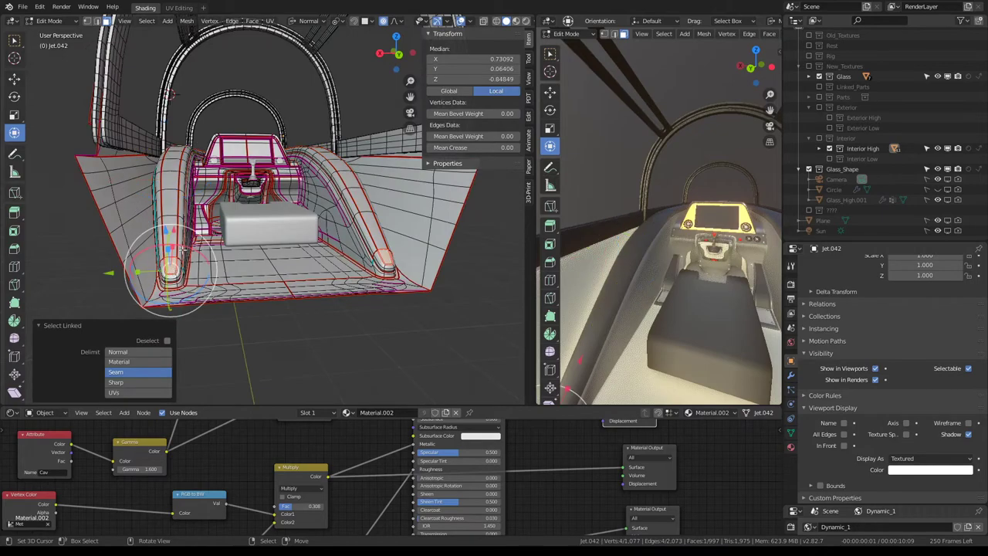
mouse_move(169, 179)
middle_down()
mouse_move(178, 188)
mouse_move(413, 175)
middle_up()
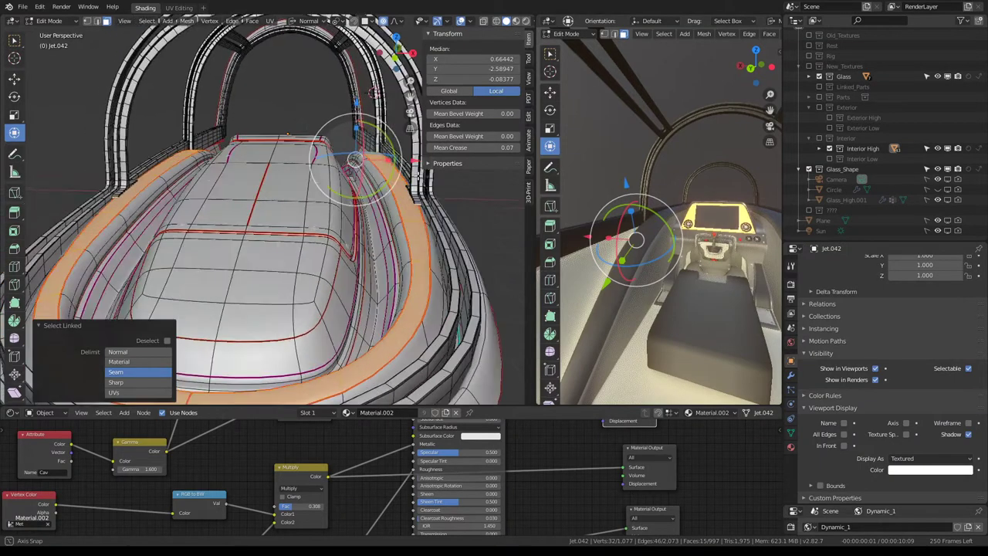
Grow the arch selection by one ring and delete those faces
key(ctrl+KP_Add)
key(ctrl+KP_Add)
key(x)
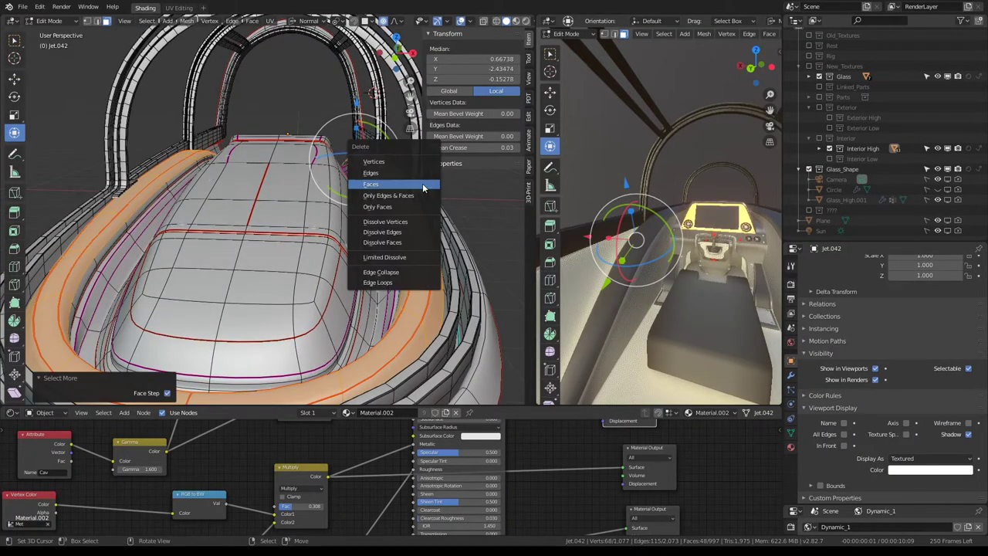
click(423, 187)
Select the rim loop, grow it twice to 174 faces and isolate it in local view
mouse_move(392, 182)
middle_down()
mouse_move(200, 186)
mouse_move(240, 197)
mouse_move(267, 221)
middle_up()
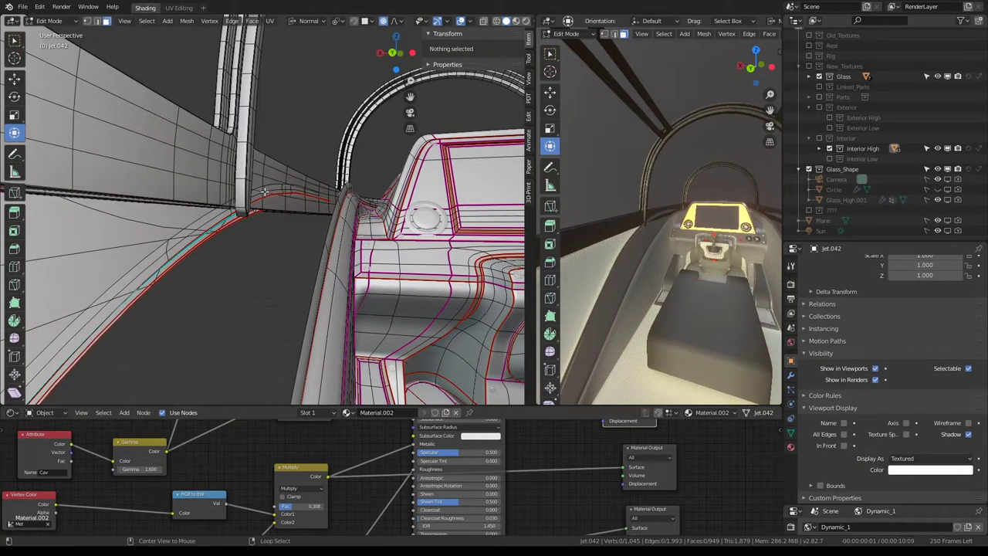
click(267, 192)
ctrl+click(293, 207)
key(ctrl+KP_Add)
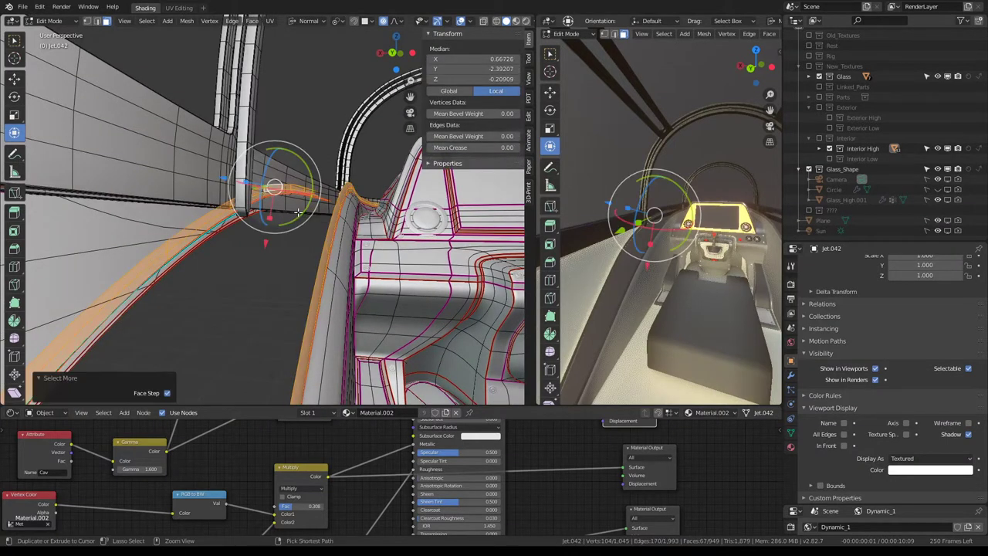
key(ctrl+KP_Add)
key(ctrl+KP_Add)
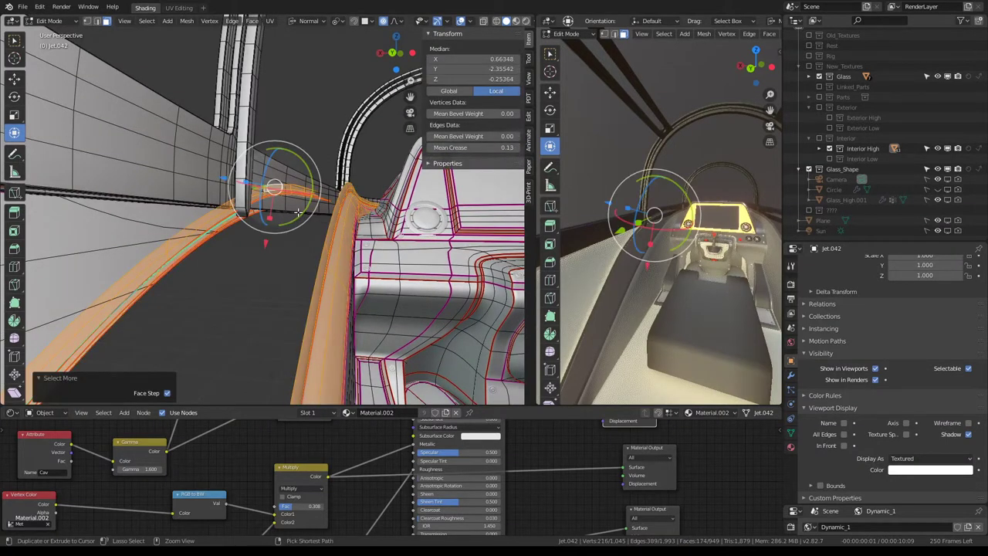
mouse_move(298, 212)
middle_down()
mouse_move(341, 267)
mouse_move(356, 227)
mouse_move(213, 150)
mouse_move(242, 165)
middle_up()
key(KP_Divide)
scroll(309, 201, up, 3)
scroll(308, 200, up, 3)
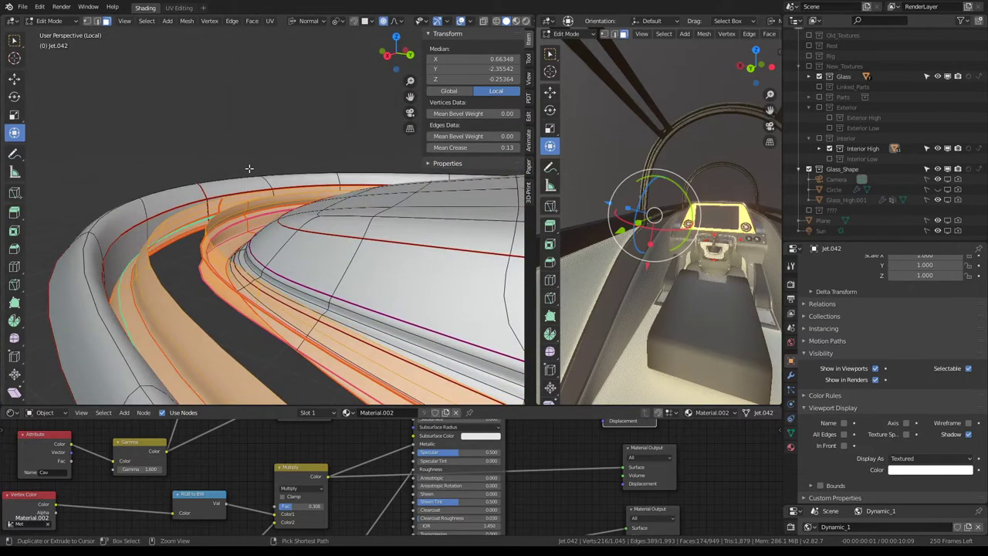
Grow the canopy-edge face selection and delete those faces
key(ctrl+KP_Add)
key(x)
click(268, 163)
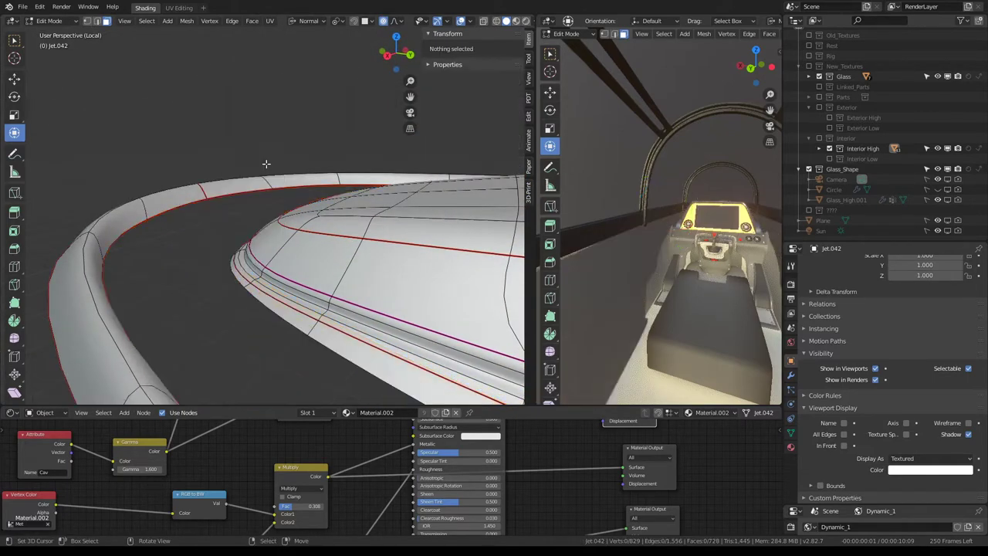
Select the wedge geometry along the canopy edge and delete it
mouse_move(265, 163)
middle_down()
mouse_move(167, 171)
mouse_move(220, 161)
middle_up()
click(220, 162)
click(315, 139)
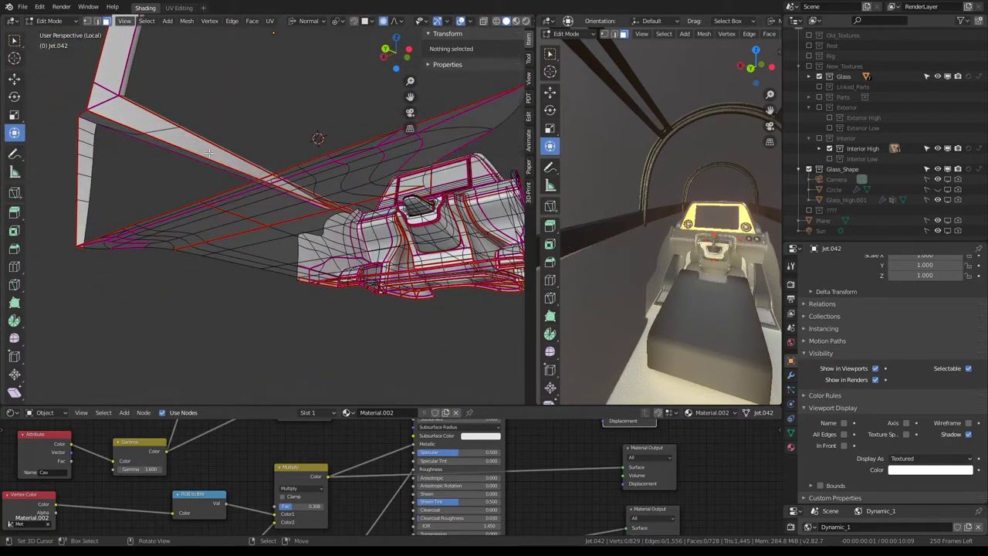
scroll(249, 203, up, 3)
click(311, 183)
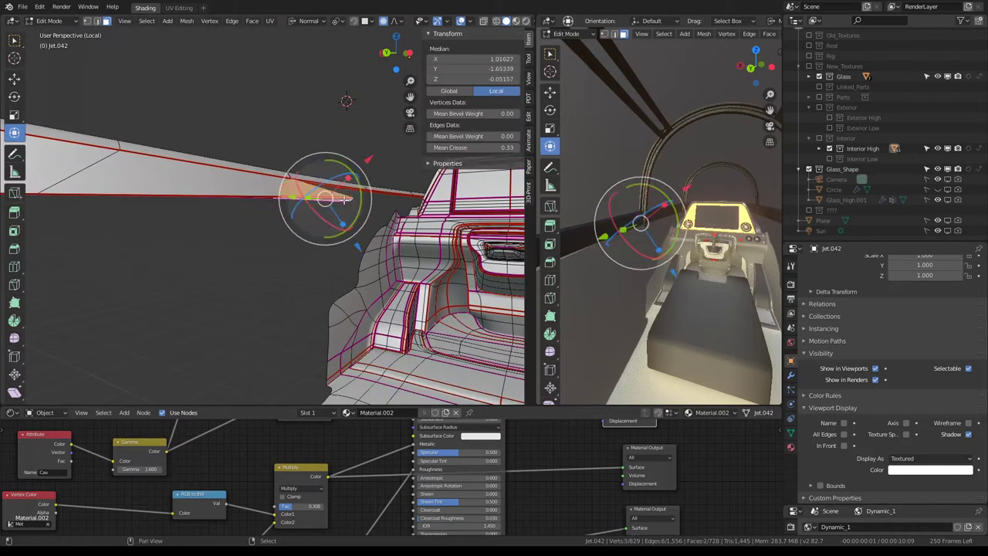
key(x)
click(274, 186)
Delete the stray edge across the rim, leaving 825 vertices and 1,548 edges
middle_drag(284, 191, 394, 389)
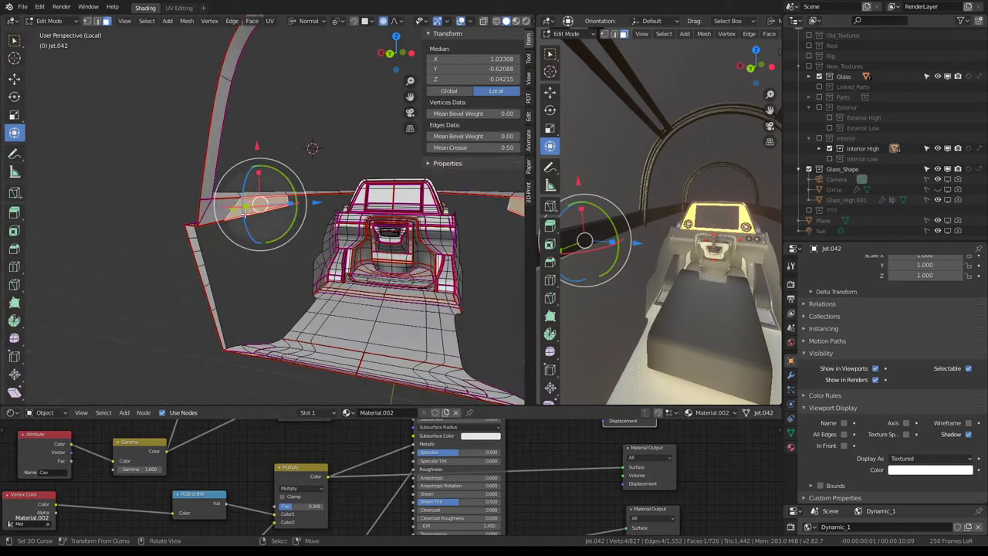
mouse_move(225, 216)
middle_down()
mouse_move(309, 164)
mouse_move(336, 182)
middle_up()
click(309, 164)
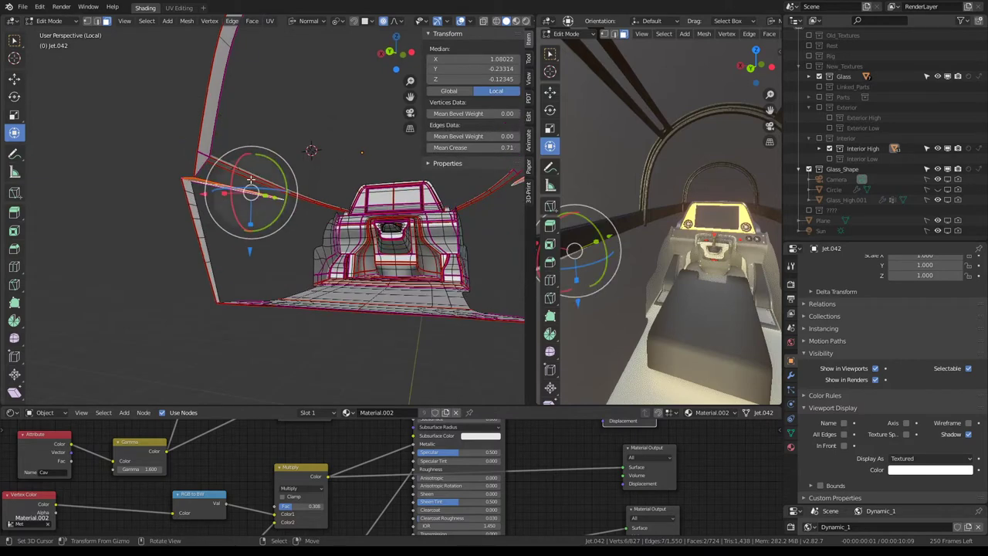
middle_drag(251, 179, 119, 6)
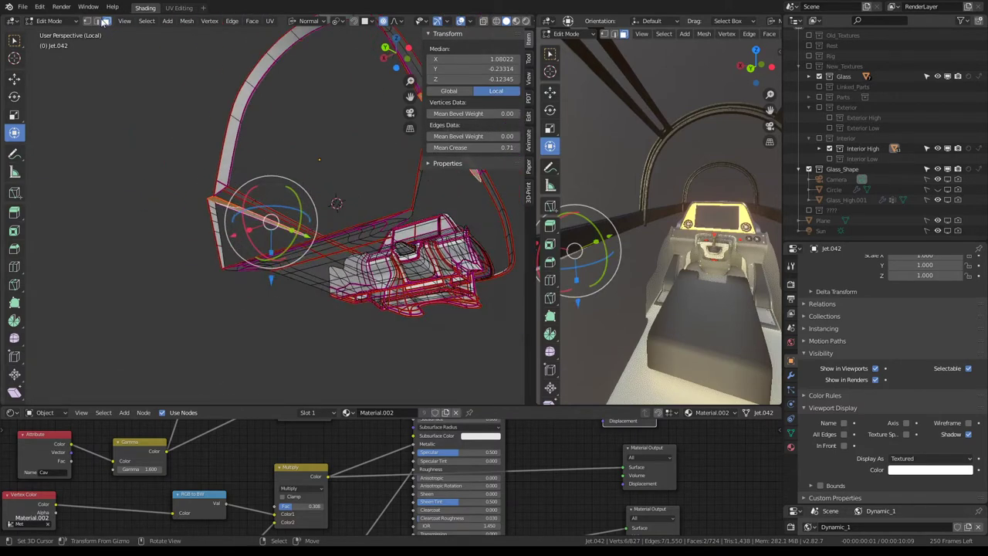
scroll(176, 132, up, 4)
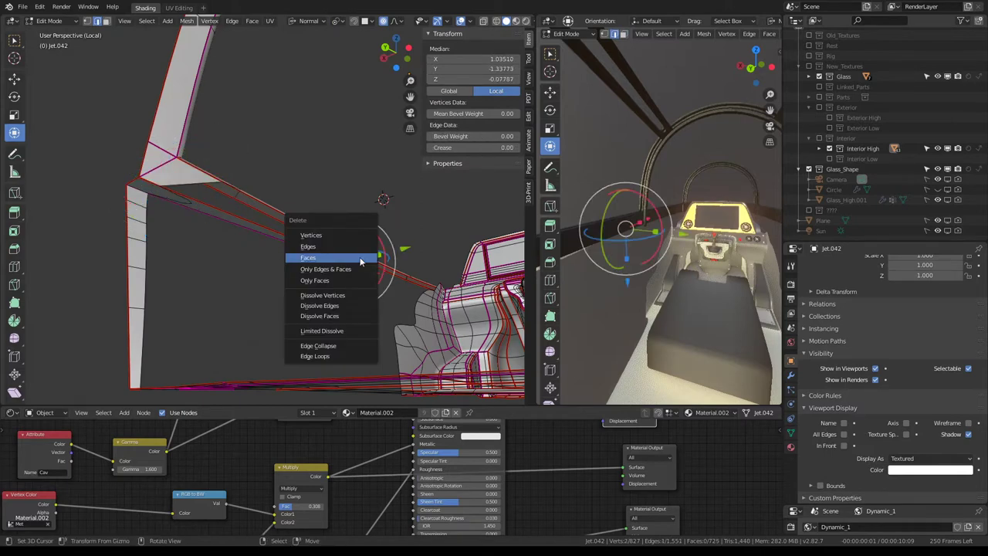
click(346, 236)
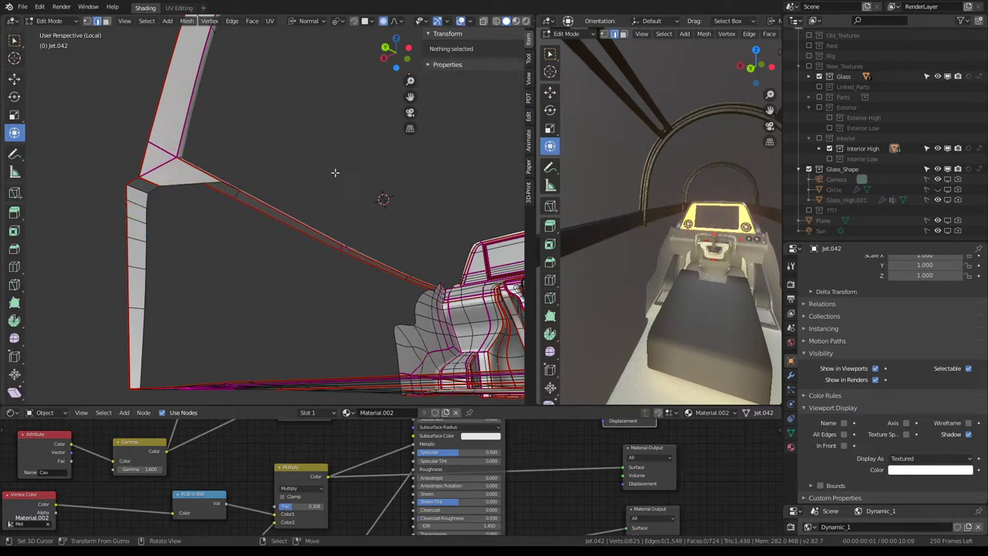
mouse_move(335, 172)
middle_down()
mouse_move(265, 189)
mouse_move(293, 172)
mouse_move(249, 115)
mouse_move(249, 98)
mouse_move(397, 112)
mouse_move(219, 108)
mouse_move(249, 129)
middle_up()
scroll(249, 128, up, 3)
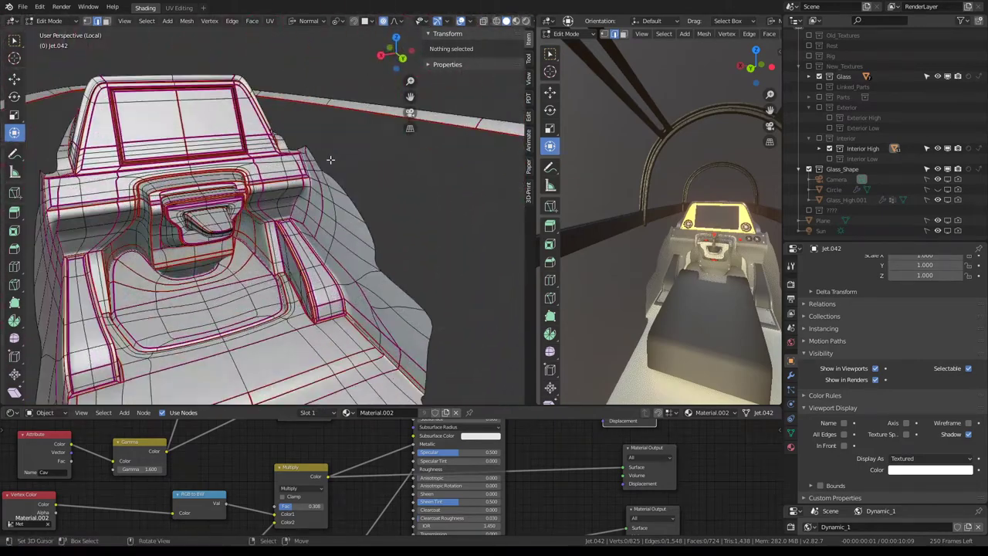
scroll(277, 139, up, 3)
scroll(309, 150, up, 3)
scroll(330, 160, up, 2)
mouse_move(330, 161)
middle_down()
mouse_move(316, 165)
mouse_move(297, 202)
mouse_move(287, 169)
mouse_move(375, 188)
mouse_move(304, 178)
mouse_move(276, 92)
mouse_move(263, 167)
mouse_move(324, 211)
mouse_move(341, 172)
mouse_move(300, 151)
middle_up()
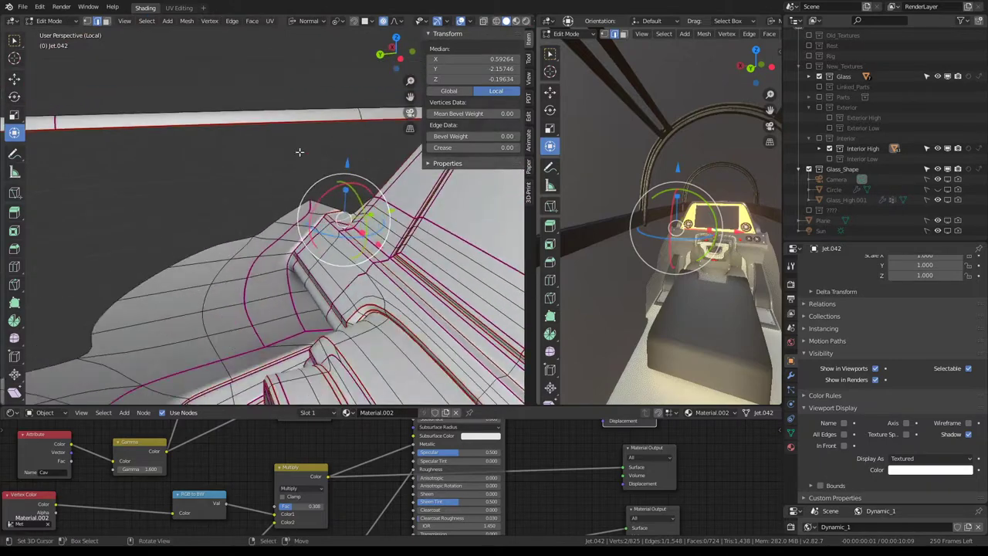
middle_drag(319, 204, 325, 214)
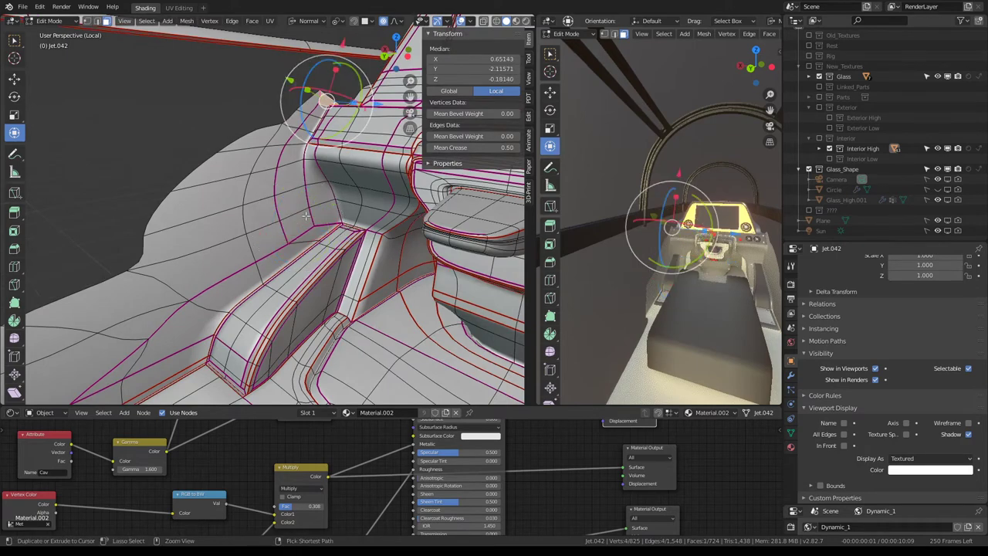
Select the face strip beside the seat and delete it
ctrl+click(298, 223)
click(280, 248)
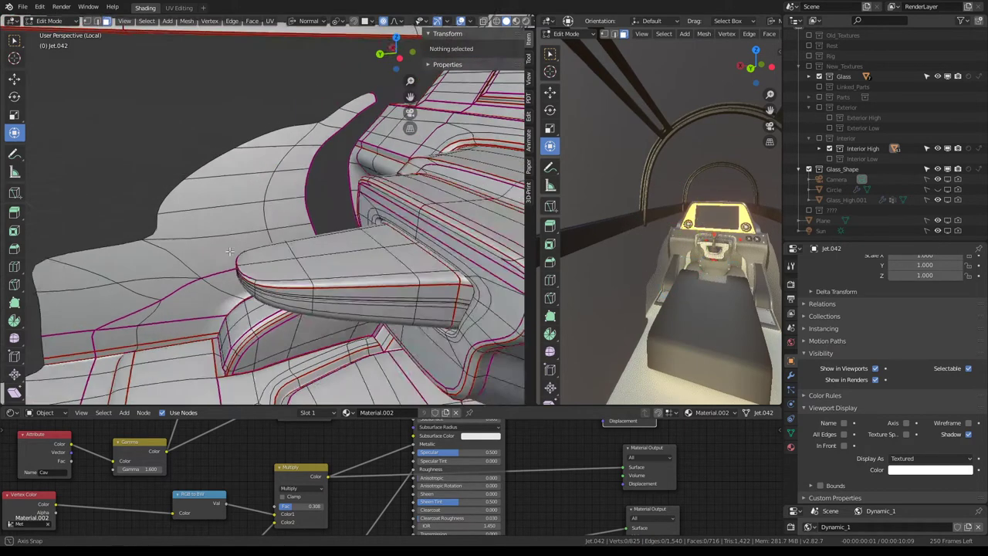
middle_drag(280, 248, 379, 200)
Select the curved side-wall face strips and delete them as faces
ctrl+click(167, 304)
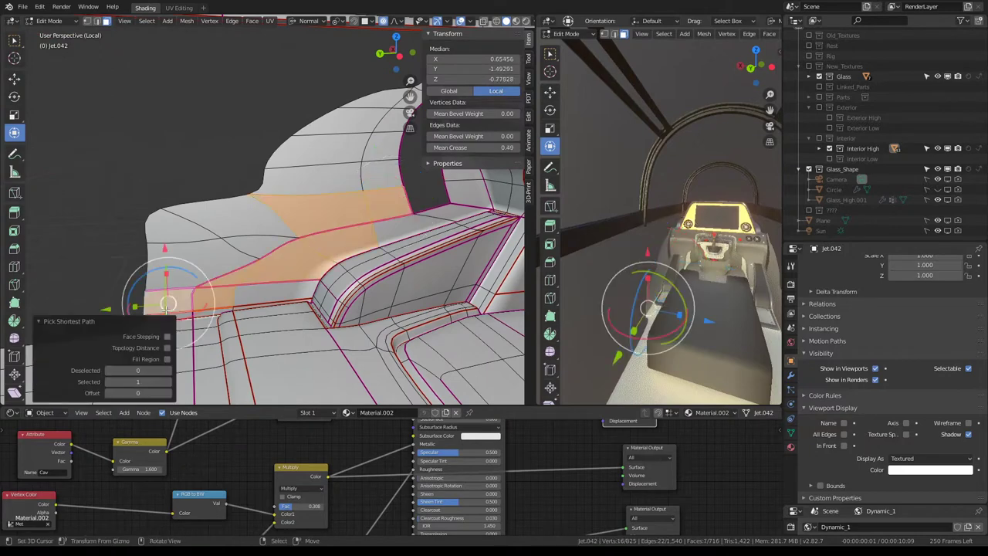
click(413, 197)
ctrl+click(198, 253)
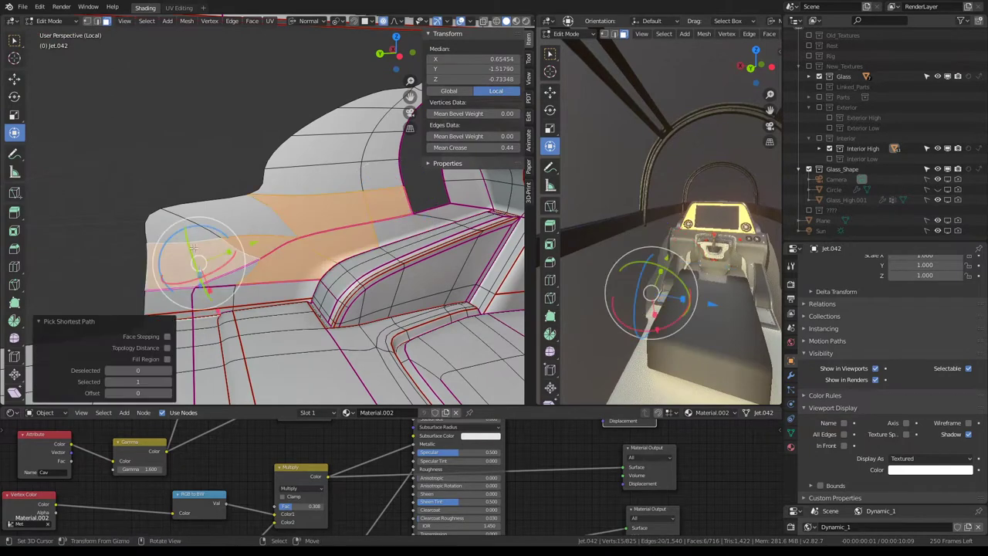
shift+click(210, 212)
key(x)
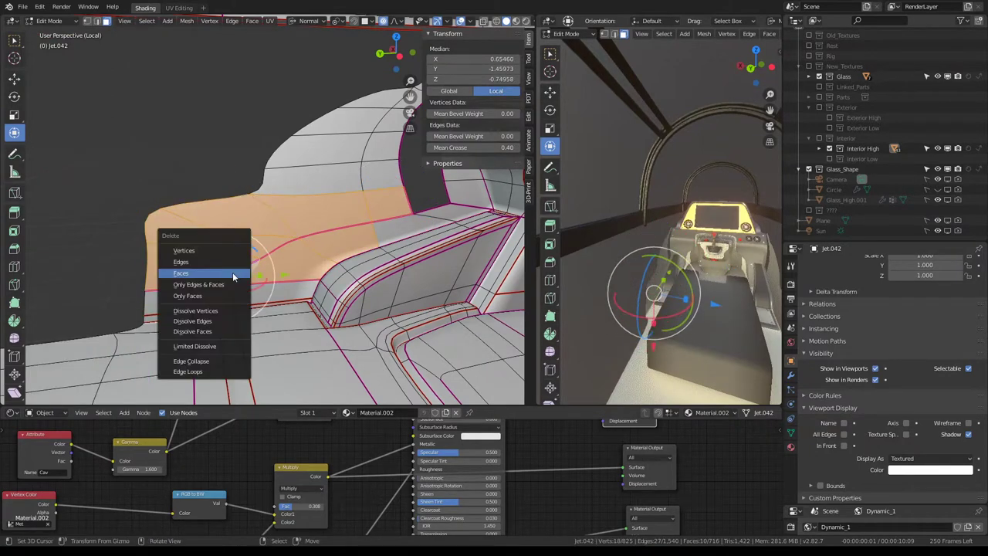
click(216, 284)
Delete the lower strip and leftover piece, leaving 798 vertices, 1,491 edges, 694 faces
click(221, 297)
ctrl+click(270, 294)
key(x)
click(270, 289)
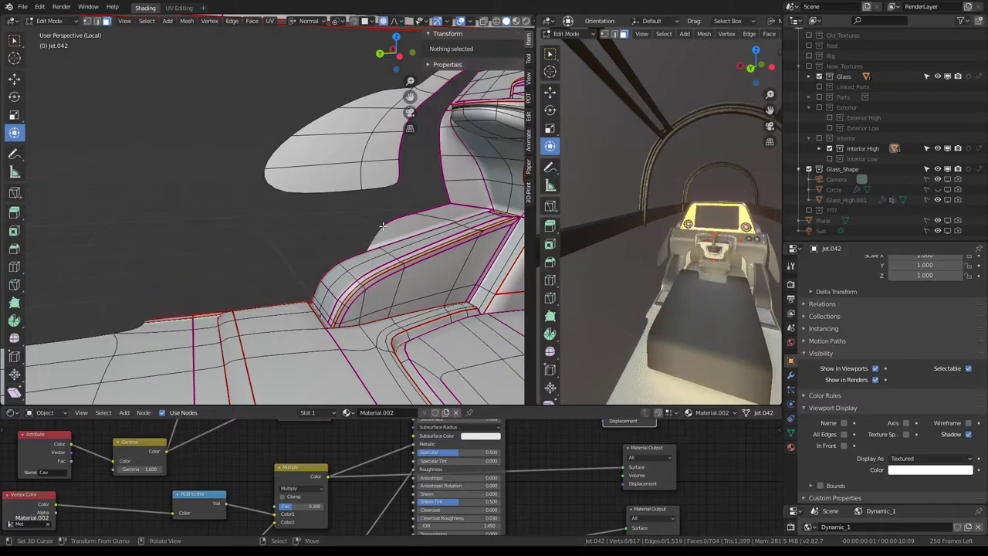
middle_drag(269, 289, 286, 223)
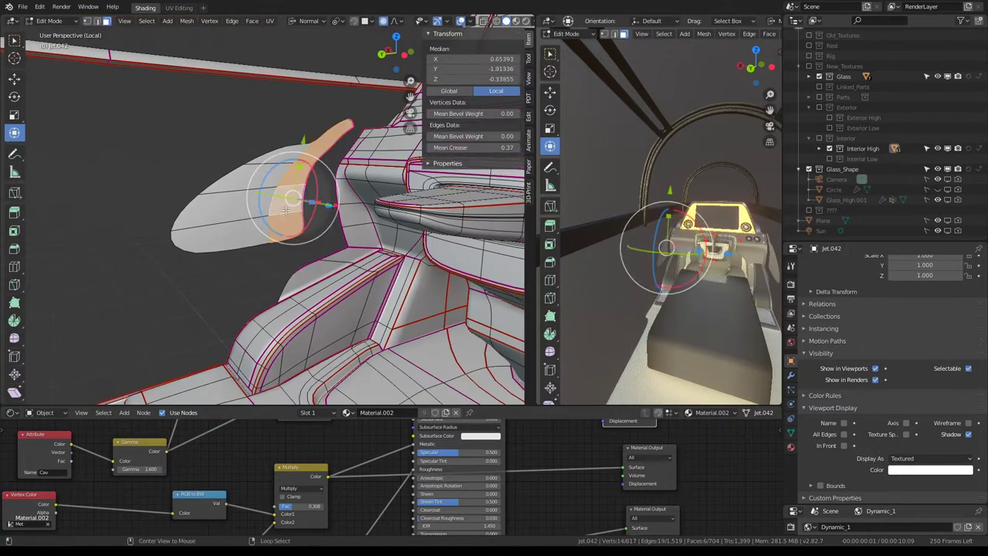
key(x)
click(242, 219)
middle_drag(241, 220, 324, 173)
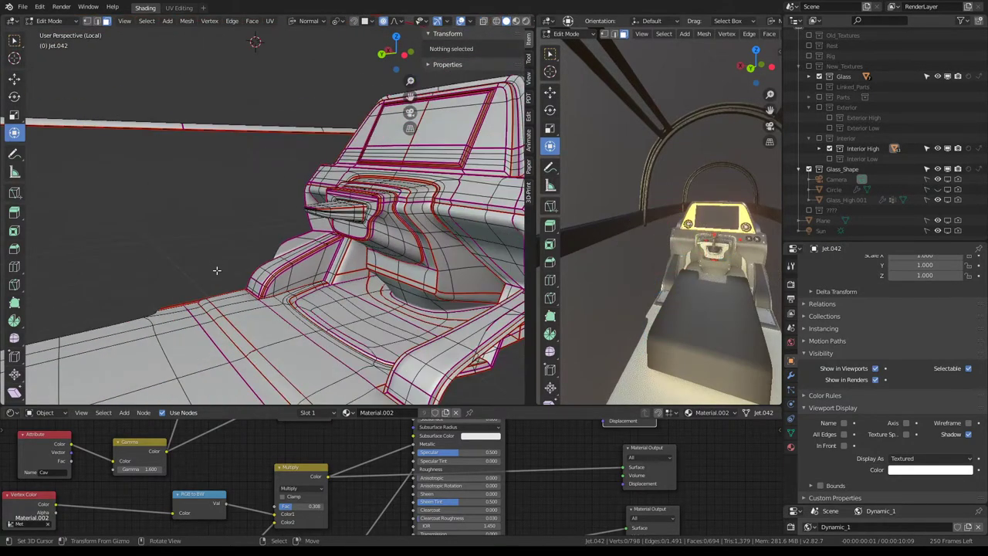
mouse_move(216, 270)
middle_down()
mouse_move(281, 265)
mouse_move(244, 191)
mouse_move(235, 244)
mouse_move(216, 182)
middle_up()
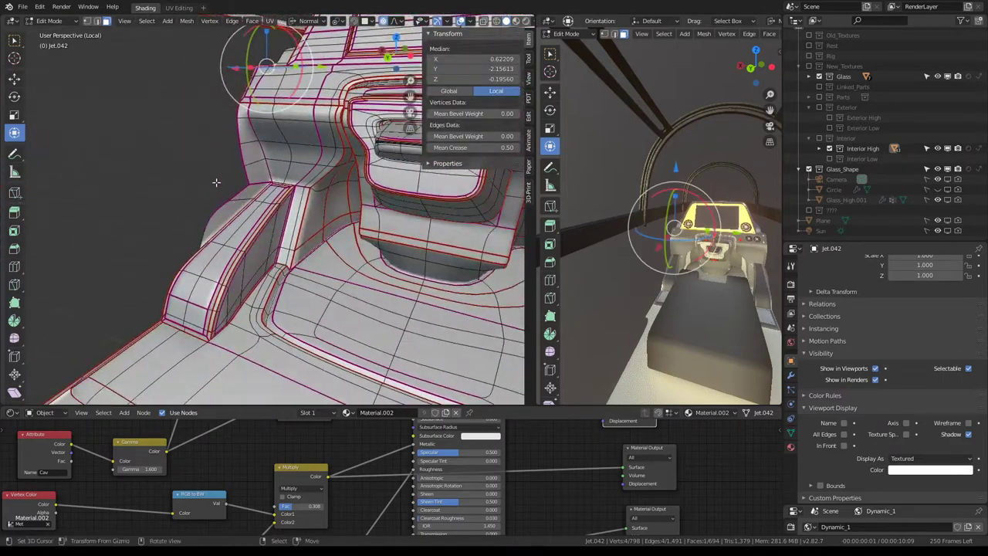
Delete the small leftover piece near the cockpit seat
mouse_move(214, 223)
middle_down()
mouse_move(206, 162)
mouse_move(243, 140)
mouse_move(244, 156)
mouse_move(235, 86)
middle_up()
click(216, 185)
key(h)
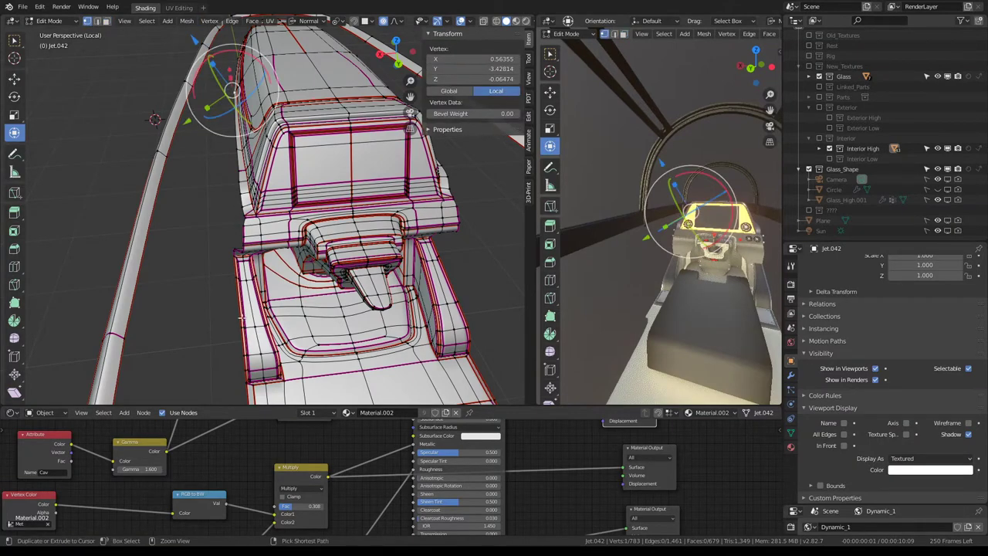
Widen the cockpit front edge path about 1.04 along normal X with smooth proportional falloff
ctrl+click(246, 383)
middle_drag(245, 383, 175, 23)
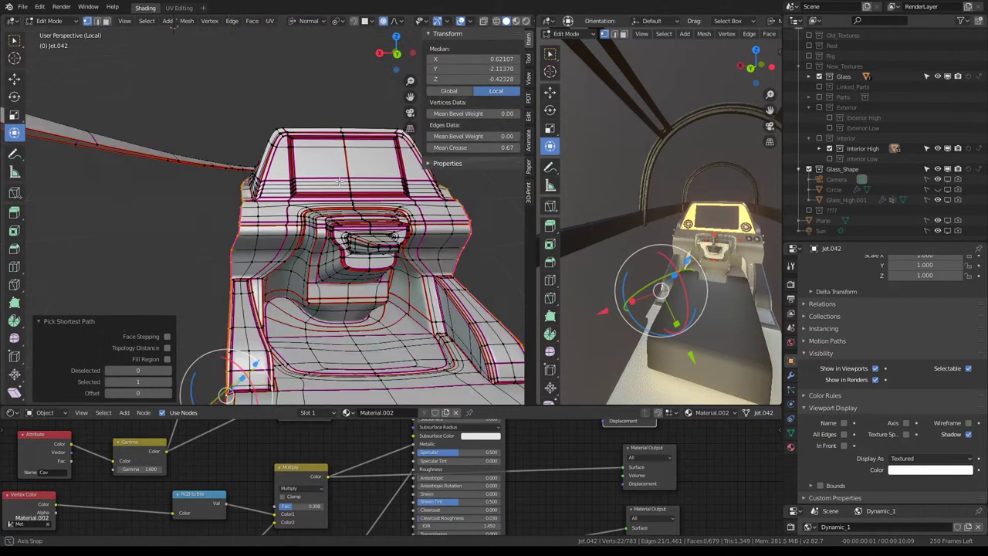
key(s)
key(x)
click(175, 23)
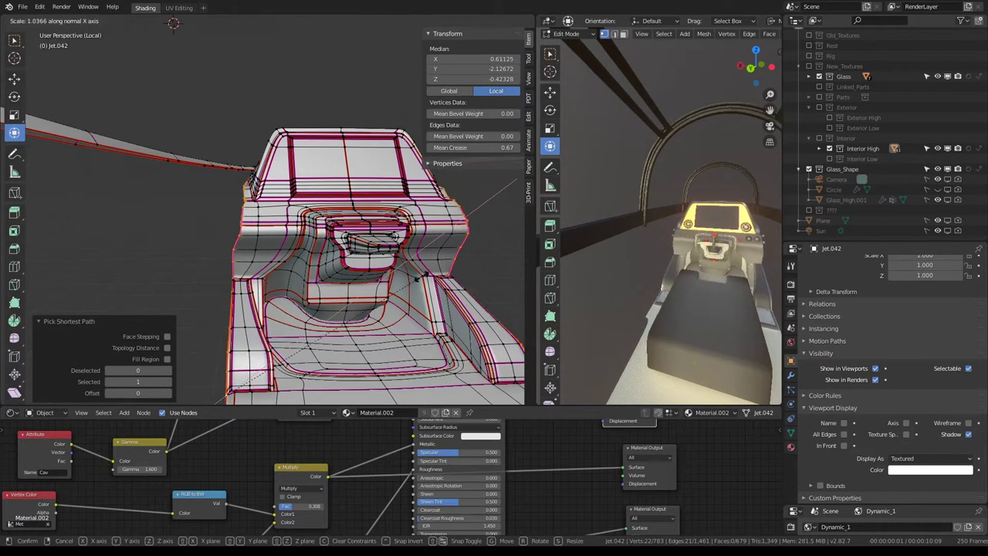
click(174, 23)
middle_drag(173, 23, 364, 100)
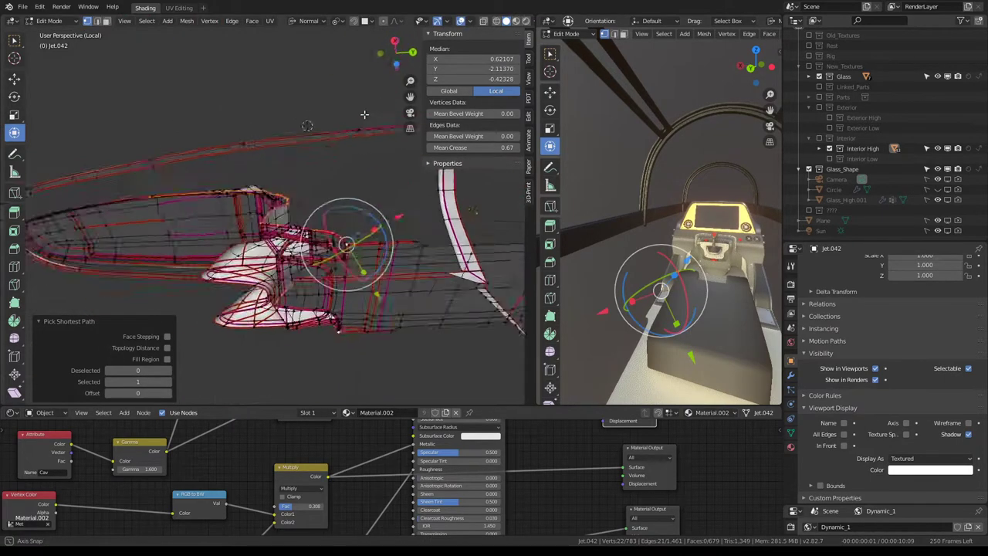
key(ctrl+KP_7)
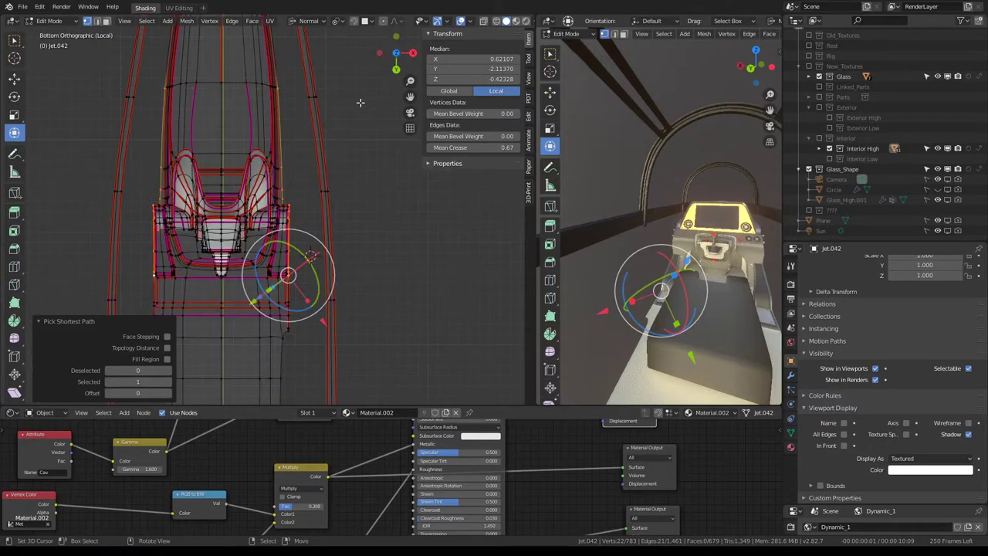
shift+scroll(301, 196, up, 3)
shift+scroll(301, 196, up, 3)
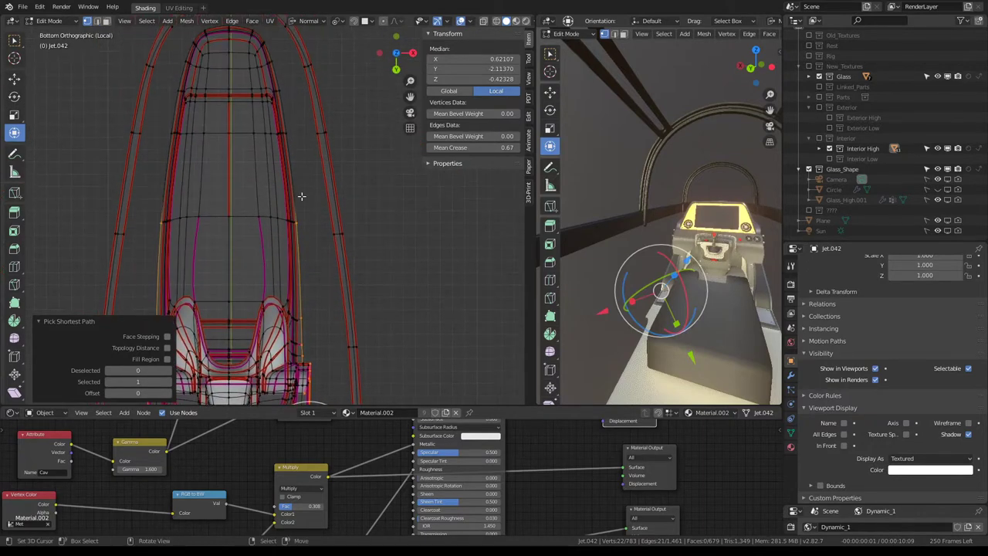
shift+scroll(307, 193, down, 3)
click(302, 105)
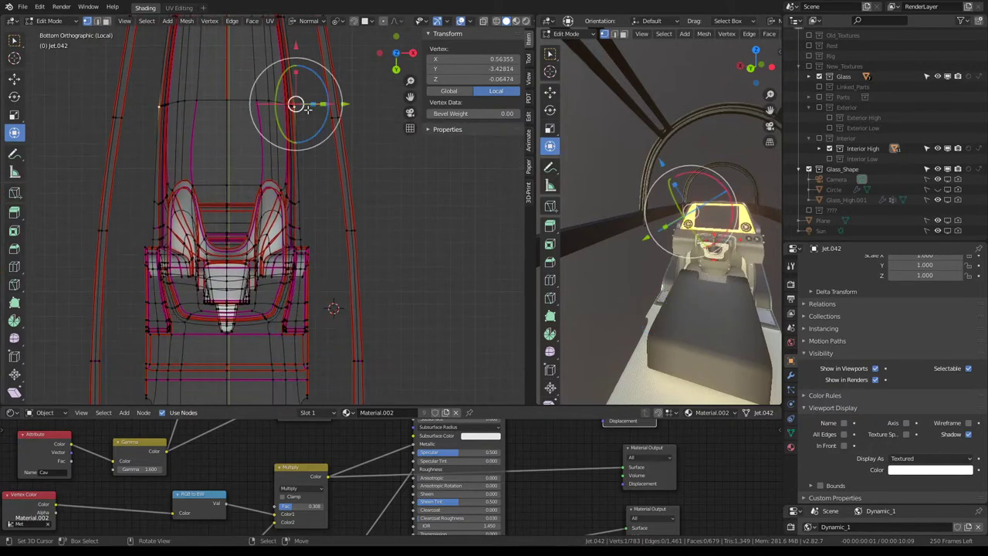
shift+scroll(316, 170, down, 3)
shift+scroll(331, 255, down, 3)
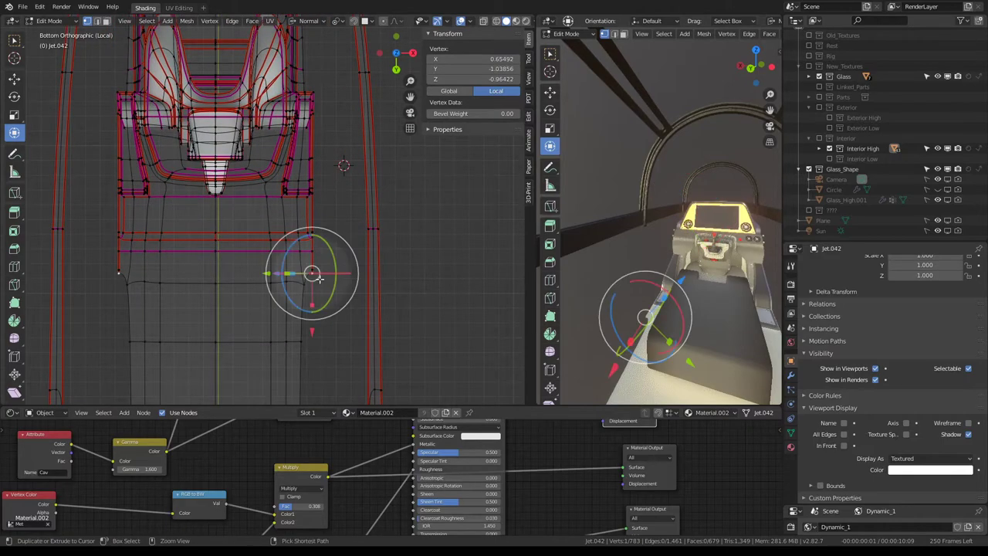
middle_drag(321, 102, 302, 302)
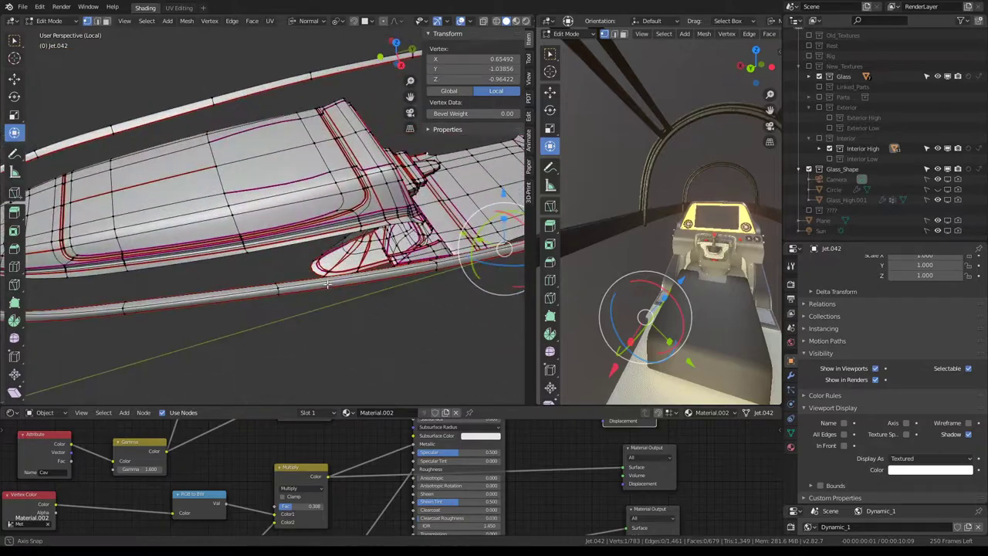
middle_drag(302, 302, 272, 256)
Select the shortest path of eight vertices on the seat side and delete them
mouse_move(348, 227)
middle_down()
mouse_move(378, 221)
mouse_move(325, 255)
mouse_move(296, 105)
middle_up()
ctrl+click(377, 222)
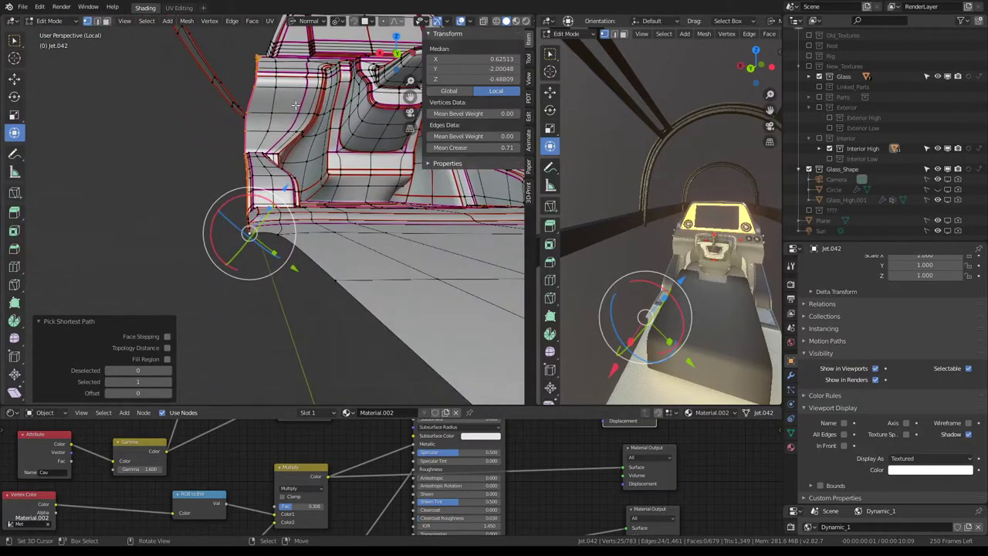
middle_drag(284, 148, 292, 202)
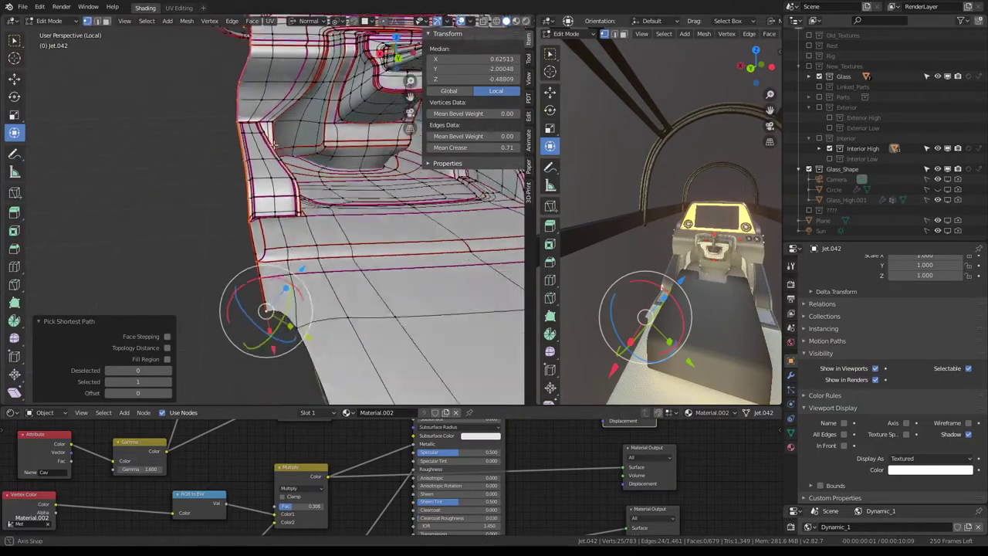
middle_drag(274, 142, 273, 165)
middle_drag(264, 204, 251, 200)
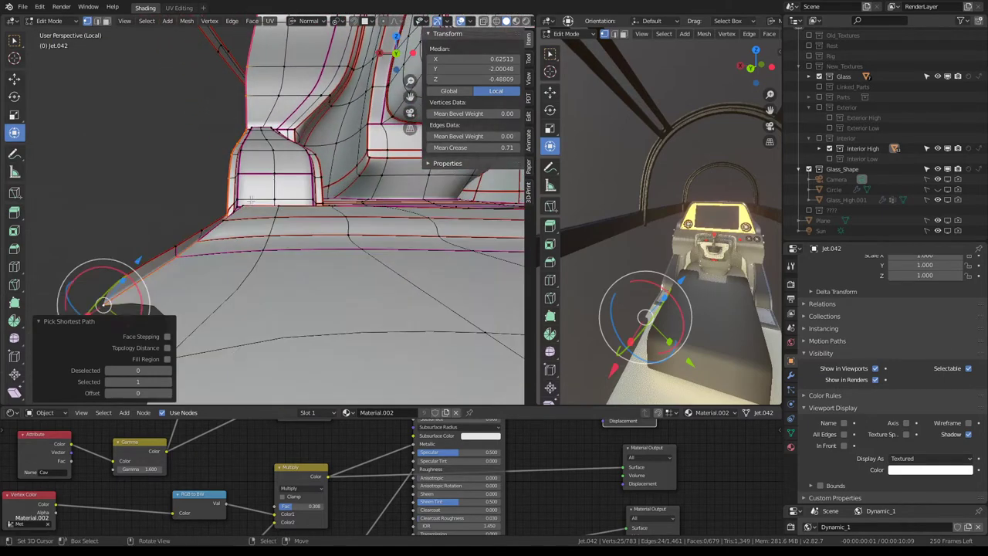
click(169, 249)
middle_drag(176, 250, 252, 91)
ctrl+click(252, 91)
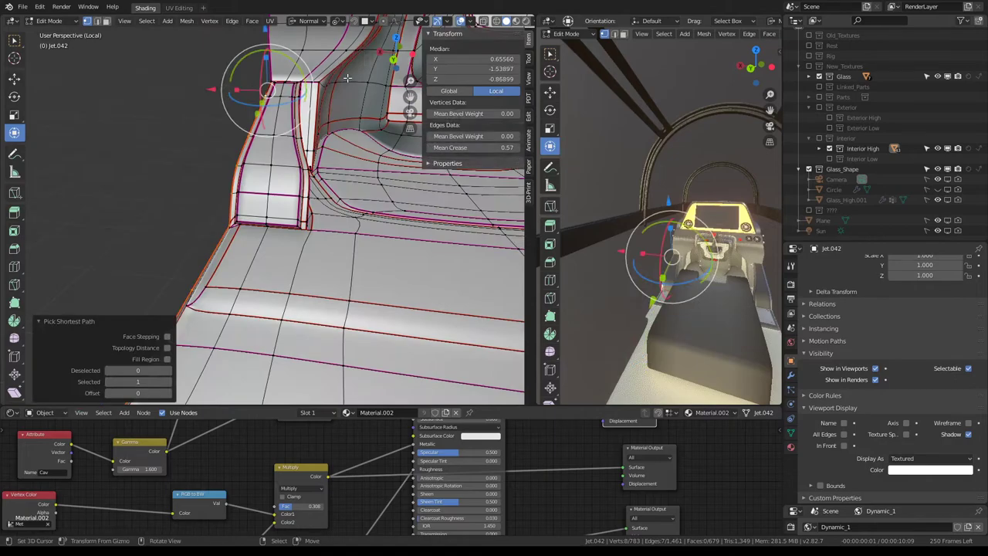
click(338, 58)
mouse_move(338, 57)
middle_down()
mouse_move(236, 131)
mouse_move(225, 214)
mouse_move(244, 163)
mouse_move(221, 121)
mouse_move(246, 195)
mouse_move(253, 101)
middle_up()
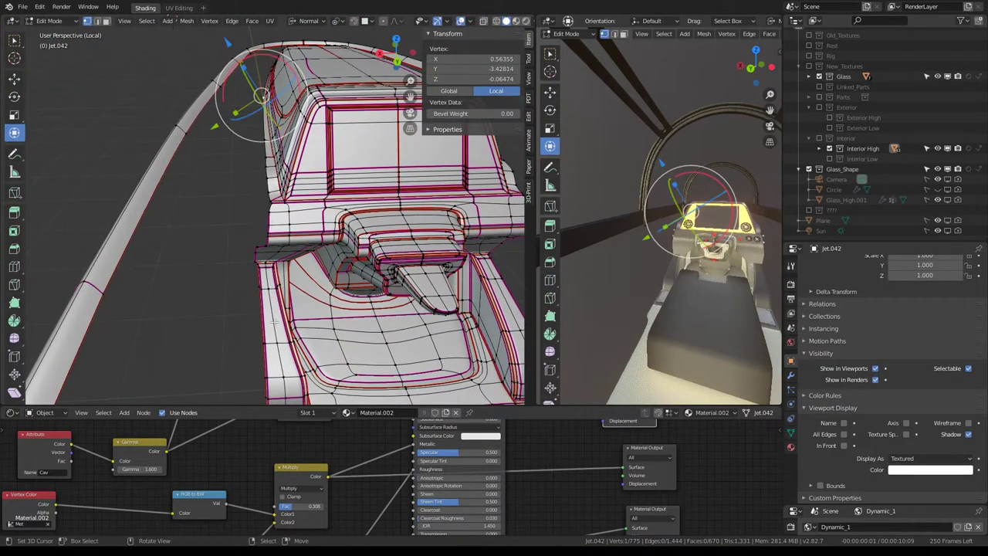
Flatten the edge path along the seat side to zero depth along Y
mouse_move(274, 322)
middle_down()
mouse_move(281, 183)
mouse_move(439, 217)
middle_up()
ctrl+click(259, 271)
shift+right_click(259, 271)
text(0)
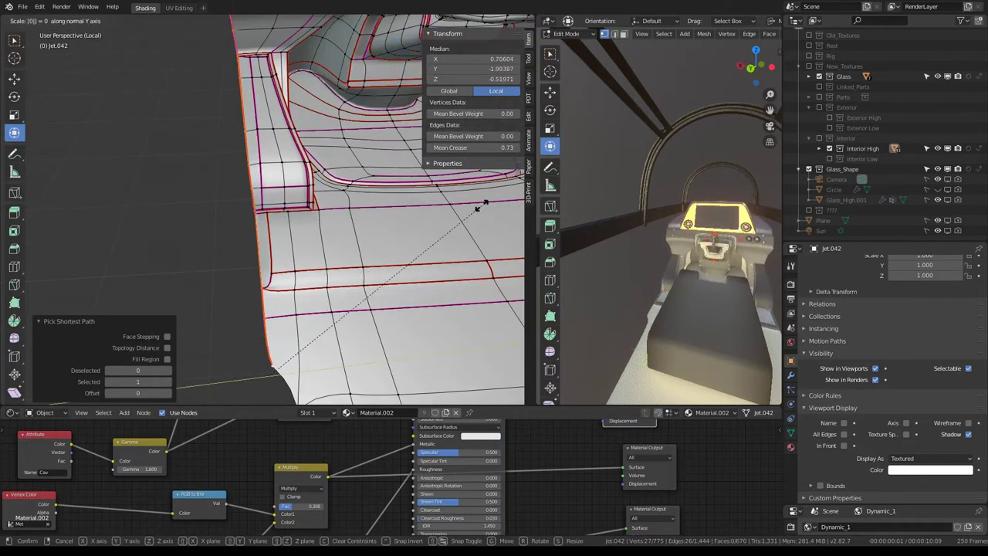
key(Return)
mouse_move(485, 203)
middle_down()
mouse_move(316, 272)
mouse_move(351, 183)
middle_up()
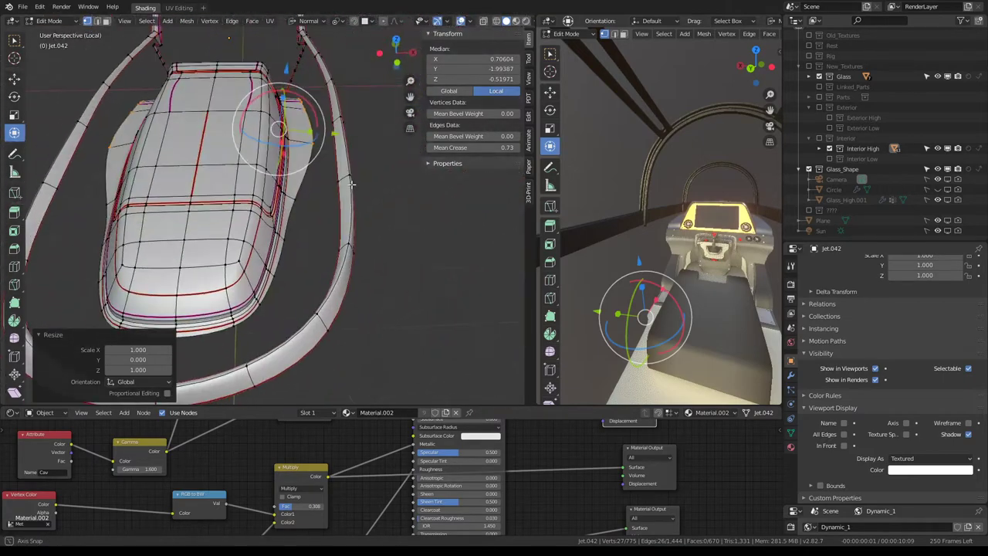
Scale a seat-side edge 0.9505 along normal Y
mouse_move(617, 193)
middle_down()
mouse_move(723, 179)
mouse_move(770, 194)
middle_up()
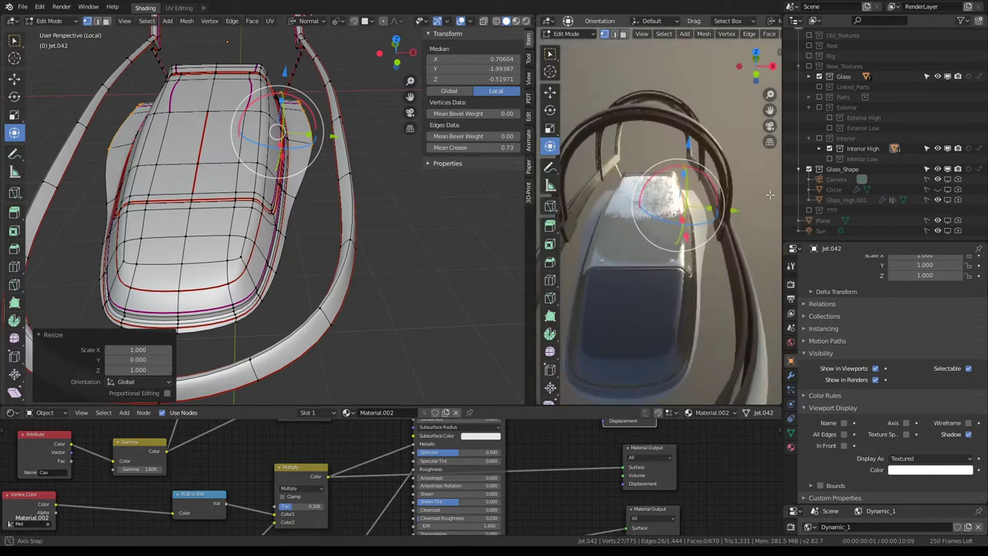
click(274, 304)
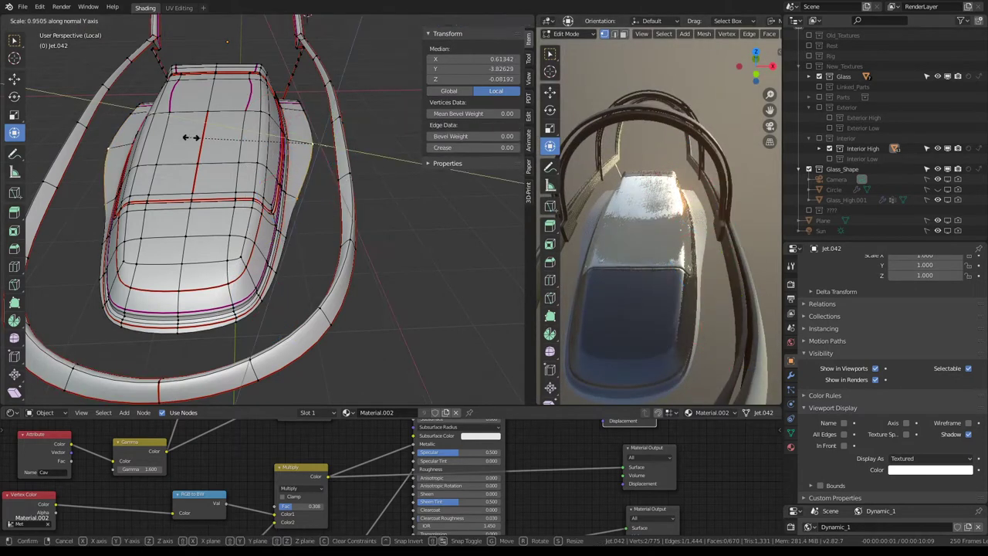
text(0)
key(Return)
mouse_move(214, 128)
middle_down()
mouse_move(338, 140)
mouse_move(333, 88)
middle_up()
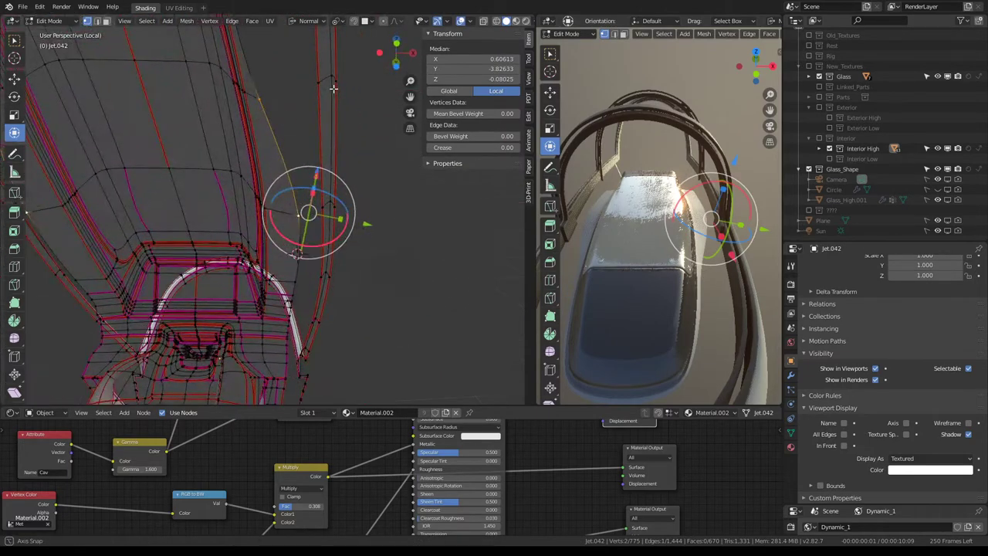
View the mesh from below in a maximized viewport and move the first floor vertex
key(ctrl+KP_1)
key(ctrl+space)
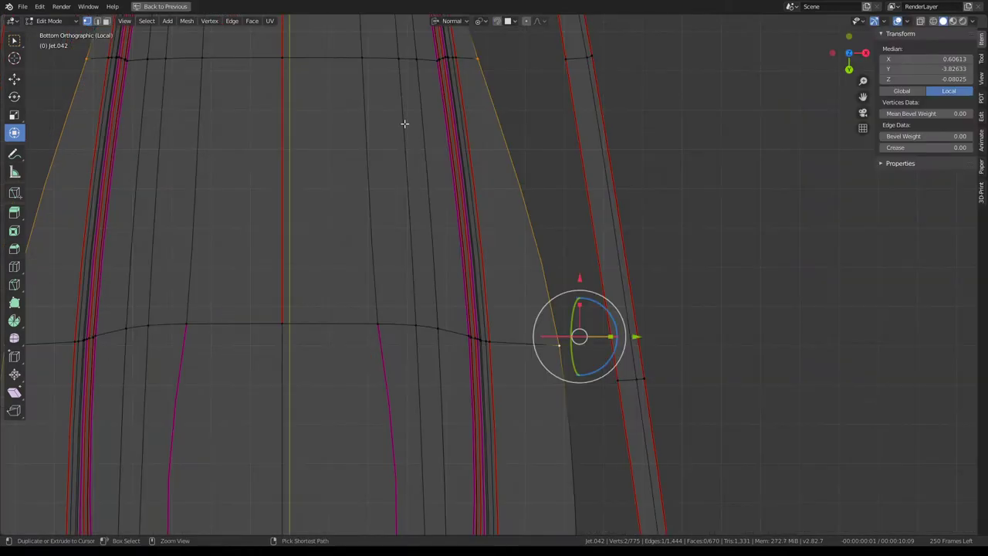
scroll(501, 159, down, 3)
scroll(545, 174, up, 2)
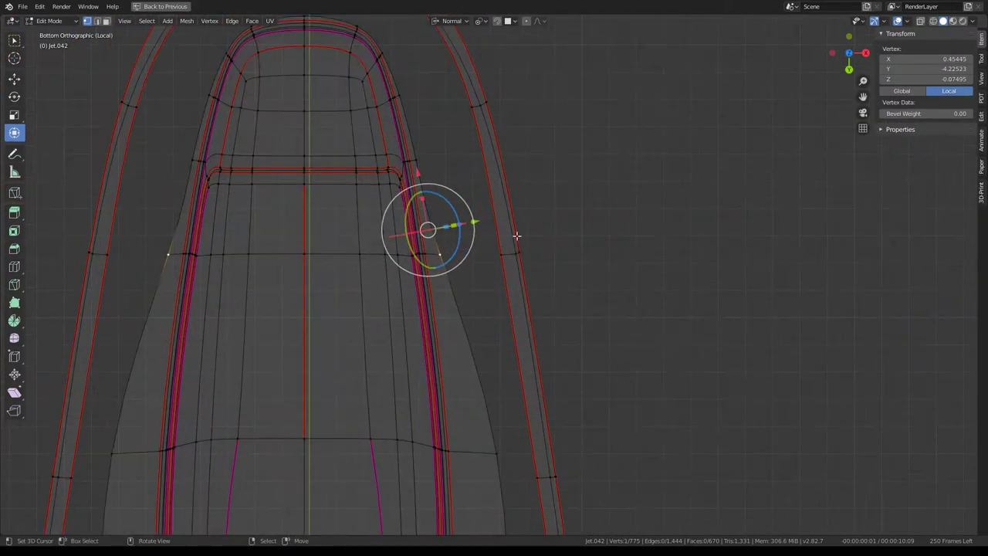
key(g)
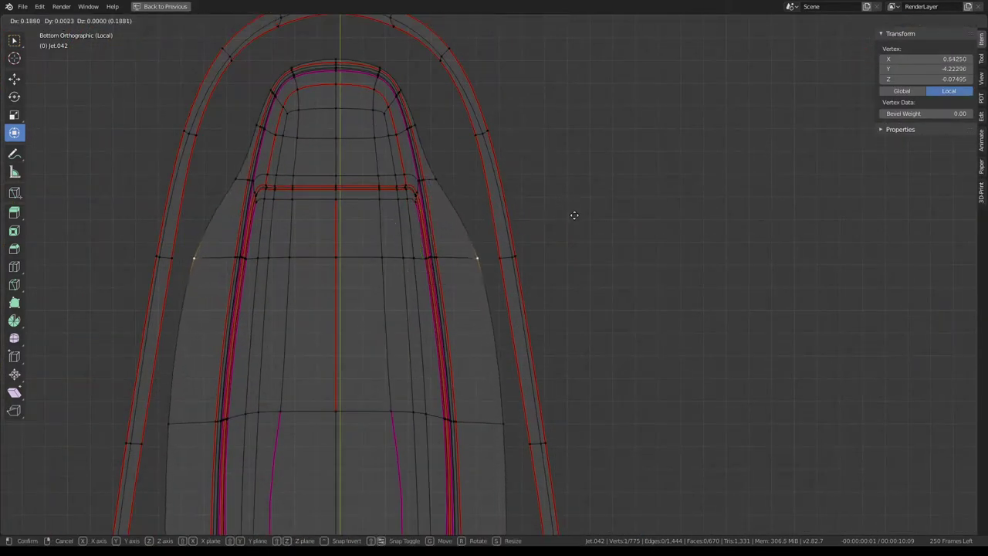
click(574, 215)
Pull the front tip vertex on the centre line forward toward the canopy frame
scroll(481, 242, up, 3)
click(176, 136)
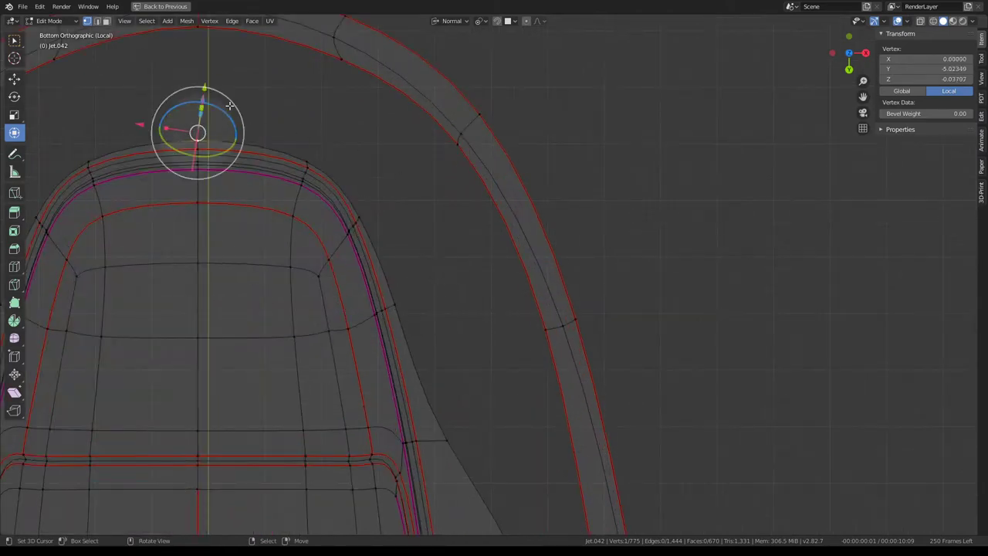
shift+middle_drag(230, 106, 329, 212)
scroll(349, 176, down, 3)
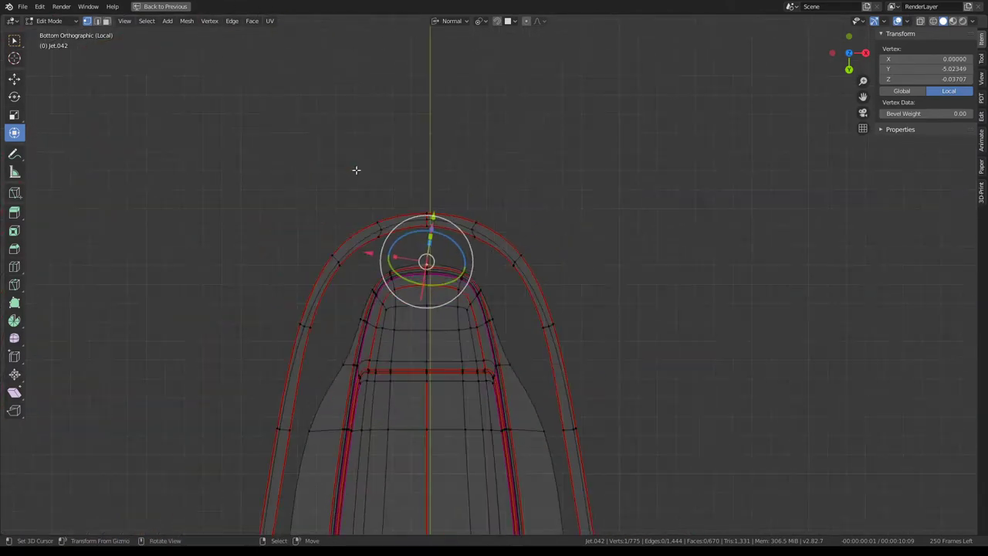
scroll(491, 48, down, 2)
scroll(531, 182, up, 1)
scroll(483, 227, up, 3)
scroll(483, 227, down, 2)
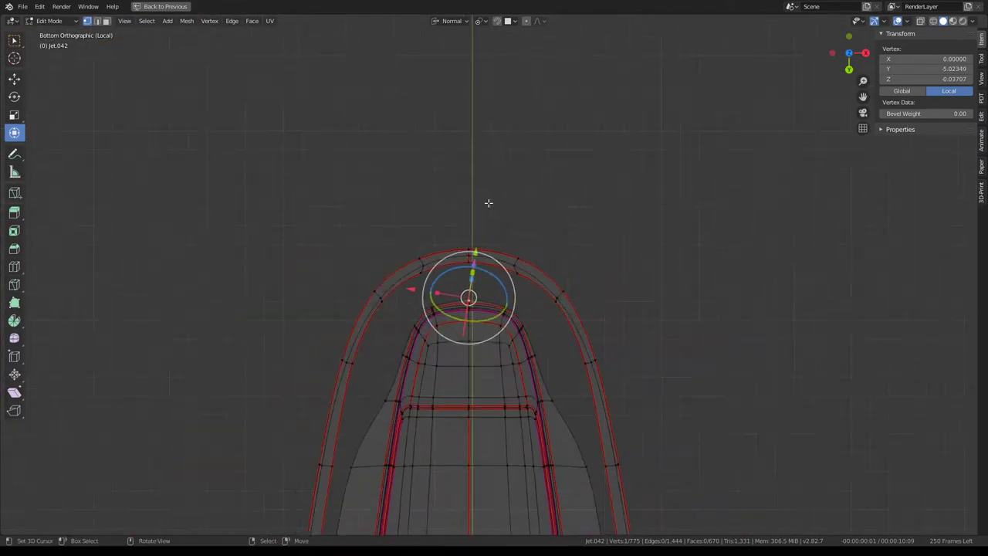
scroll(642, 397, up, 4)
mouse_move(641, 397)
shift+middle_down()
mouse_move(639, 168)
mouse_move(523, 140)
mouse_move(514, 442)
mouse_move(514, 239)
mouse_move(512, 327)
shift+middle_up()
scroll(511, 267, up, 3)
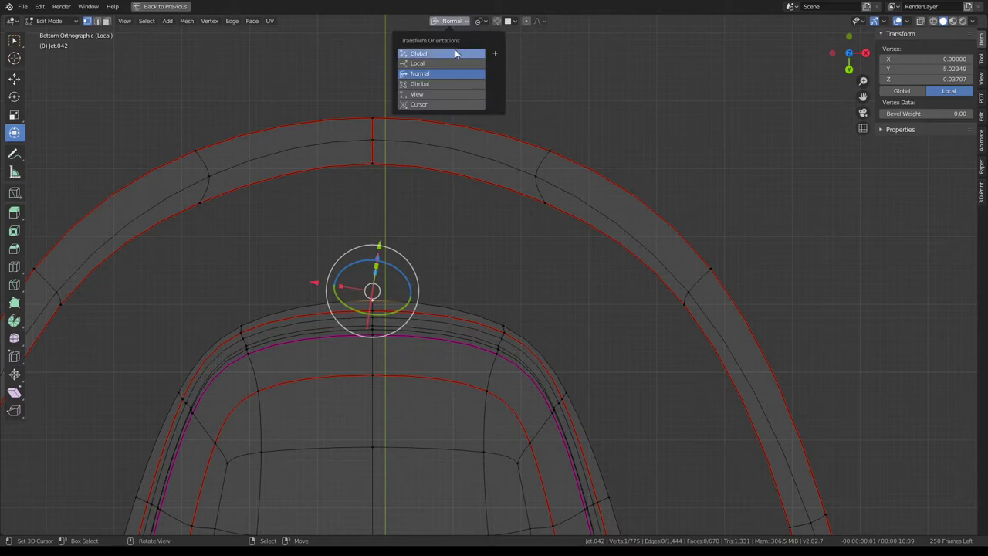
drag(375, 360, 382, 262)
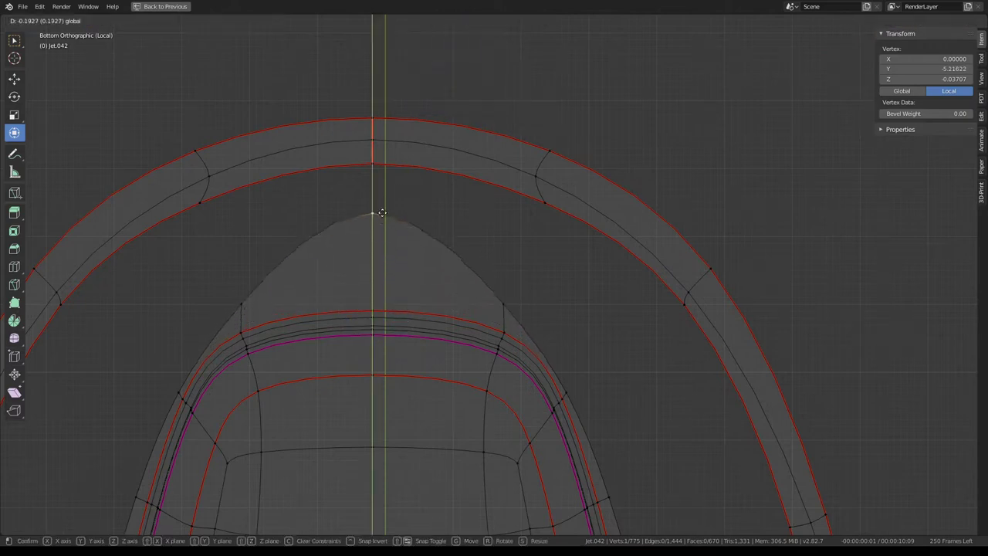
drag(382, 212, 382, 219)
Move the vertex beside the tip and the next side vertices outward to follow the frame
click(547, 198)
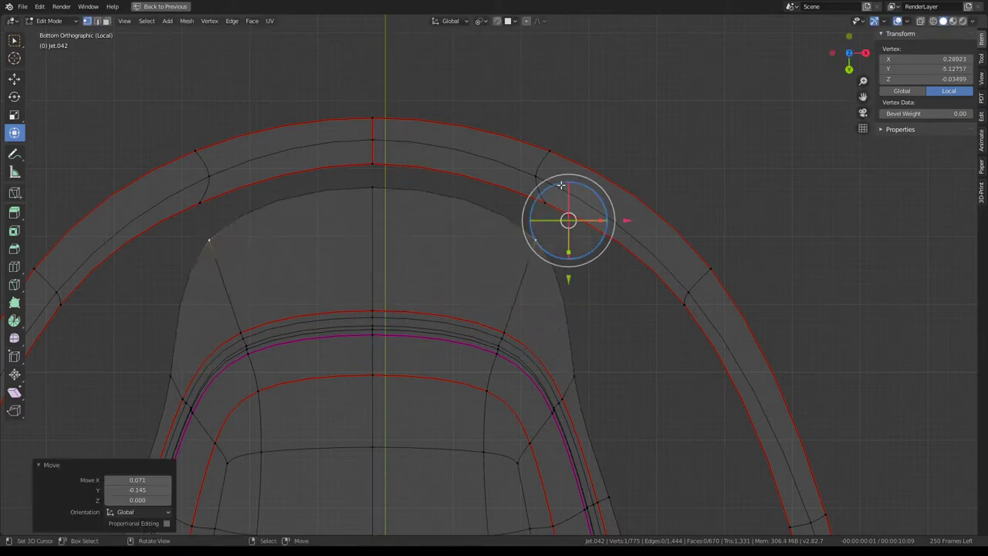
key(g)
click(709, 350)
shift+middle_drag(709, 350, 582, 295)
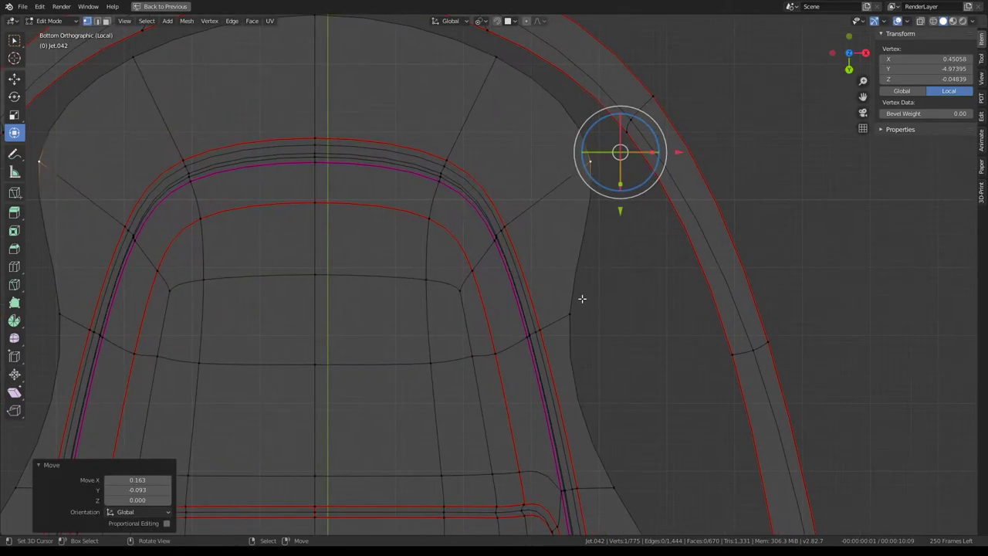
key(g)
click(773, 347)
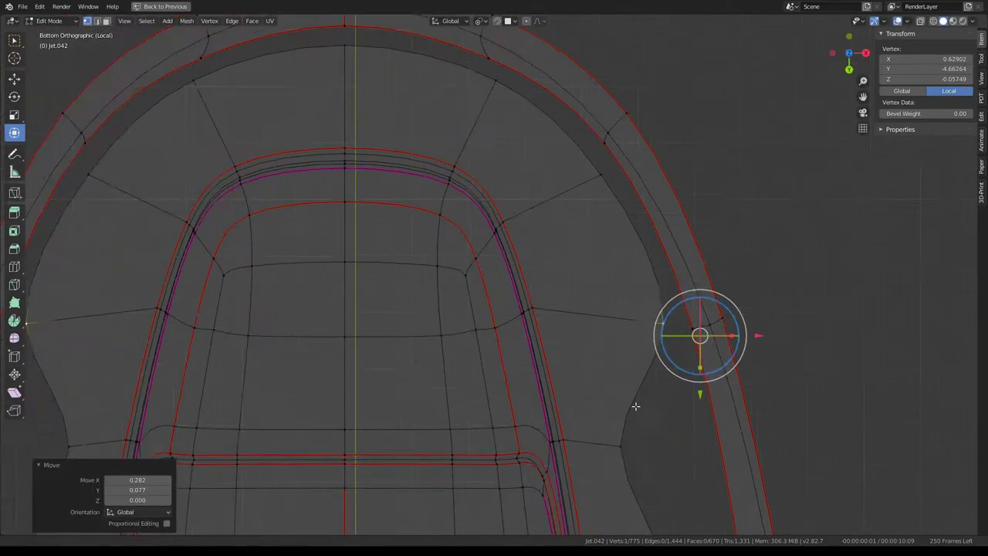
shift+middle_drag(635, 406, 562, 260)
scroll(556, 308, down, 2)
shift+middle_drag(549, 331, 508, 273)
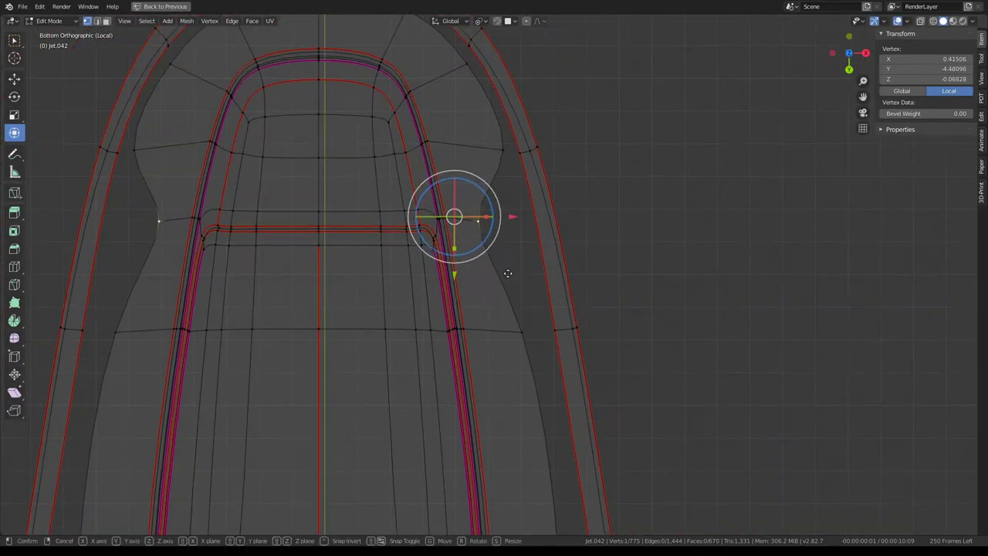
click(550, 266)
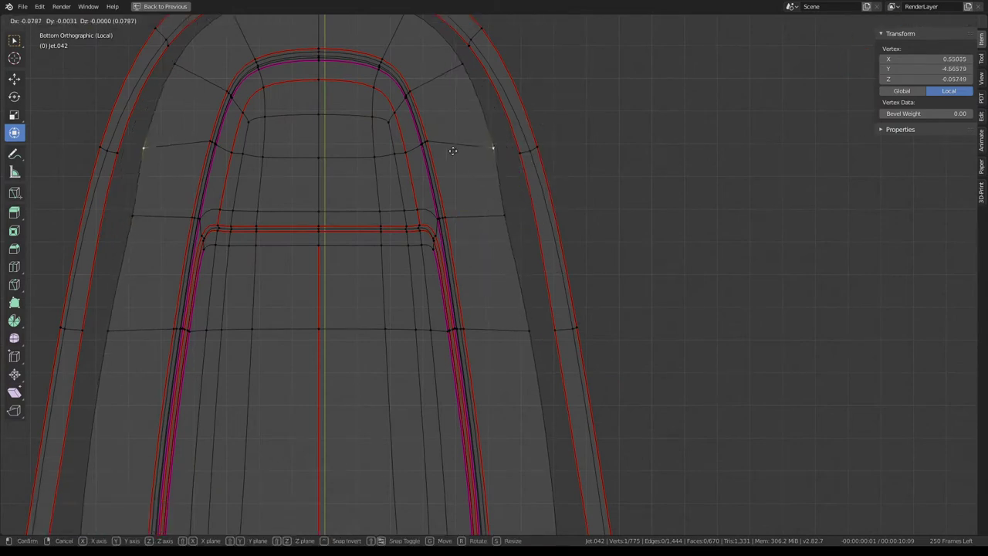
Nudge the remaining floor-edge vertices, the last ending at X 0.54408, Y -4.53131, Z -0.06828
click(448, 83)
click(428, 80)
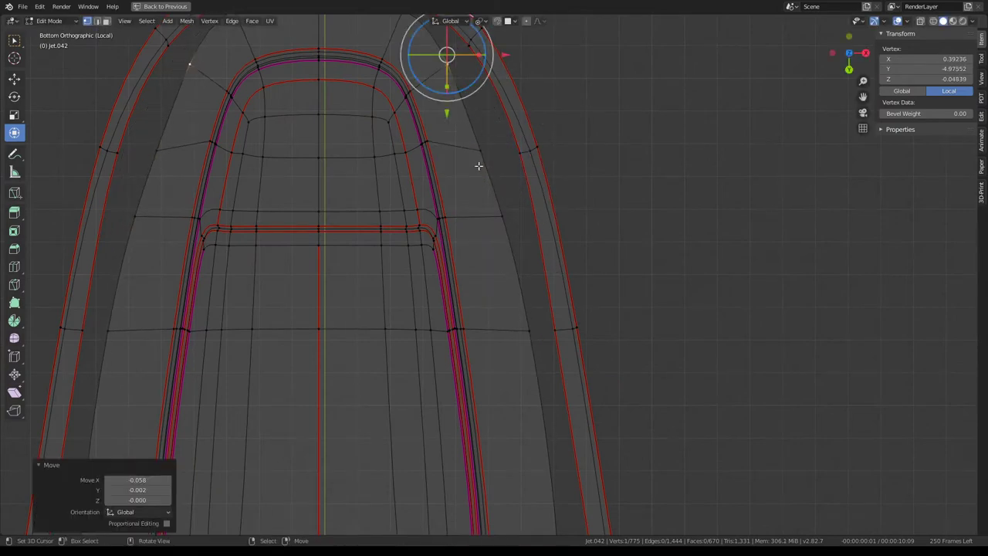
click(479, 163)
key(g)
click(493, 204)
click(498, 210)
scroll(498, 210, down, 4)
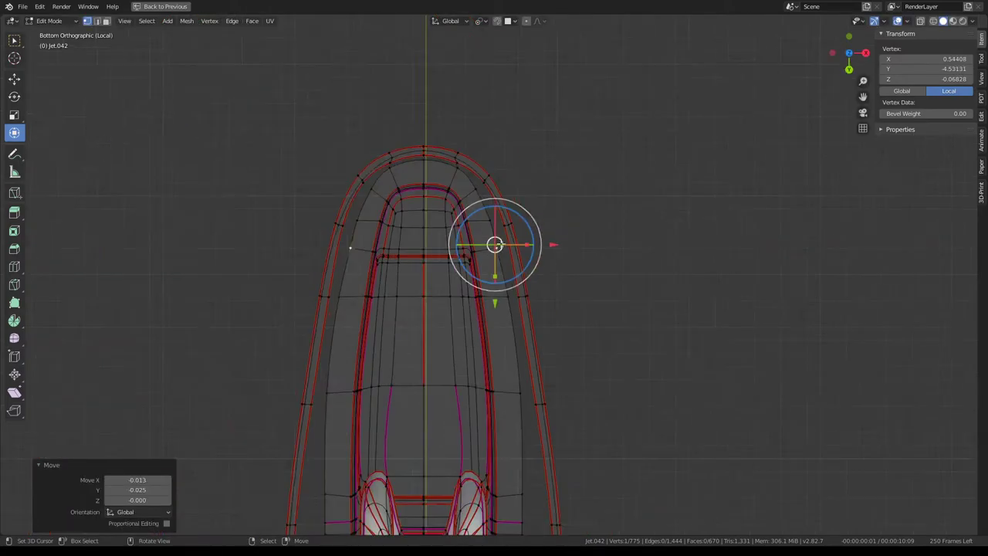
mouse_move(498, 210)
middle_down()
mouse_move(547, 327)
mouse_move(626, 352)
mouse_move(667, 335)
middle_up()
key(KP_0)
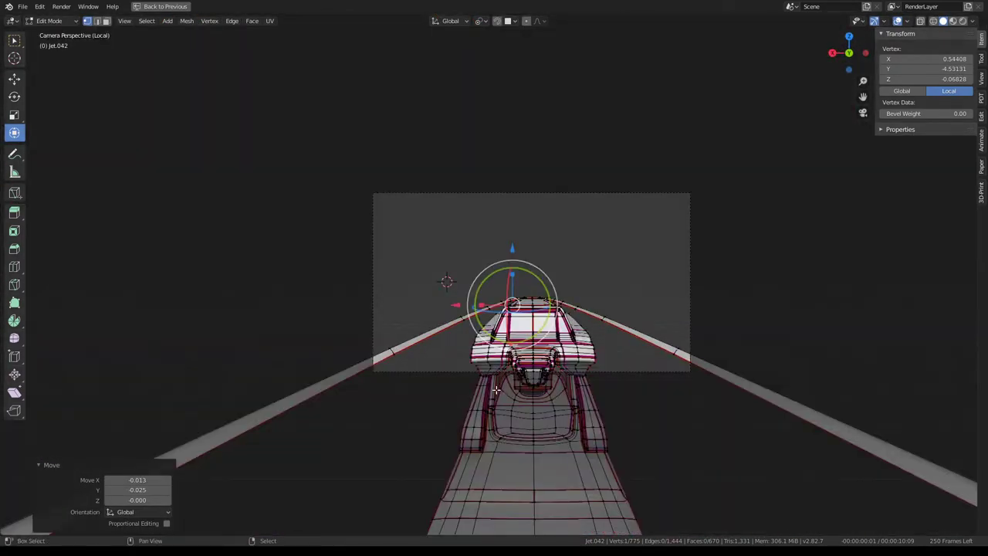
scroll(496, 389, up, 5)
shift+middle_drag(496, 390, 439, 183)
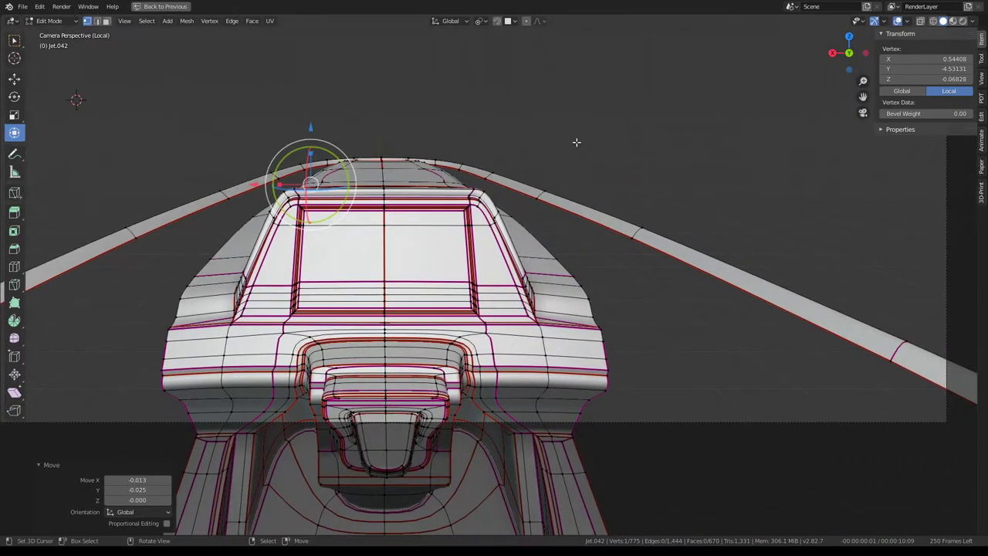
key(ctrl+space)
middle_drag(721, 189, 718, 196)
key(KP_0)
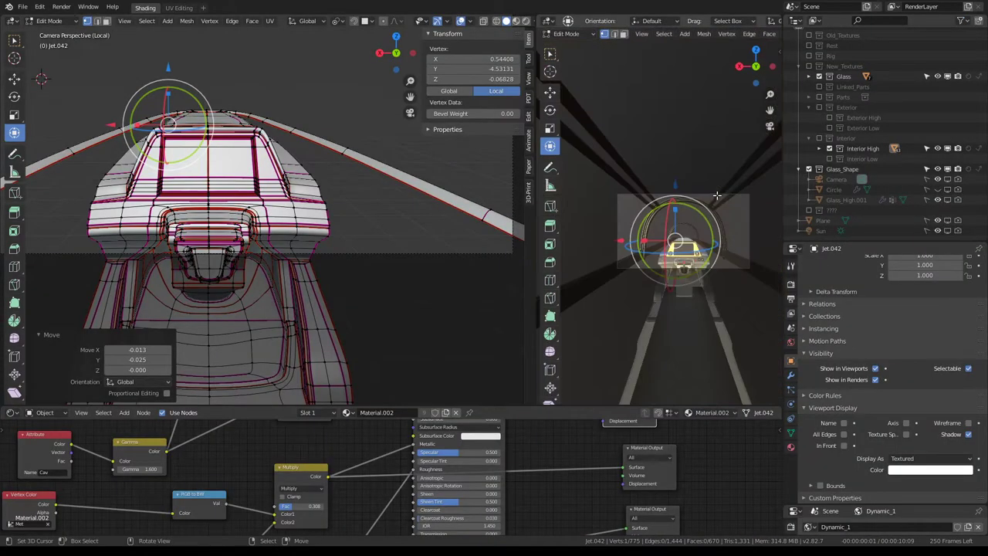
key(ctrl+space)
scroll(536, 181, up, 3)
mouse_move(536, 182)
middle_down()
mouse_move(746, 218)
mouse_move(501, 48)
middle_up()
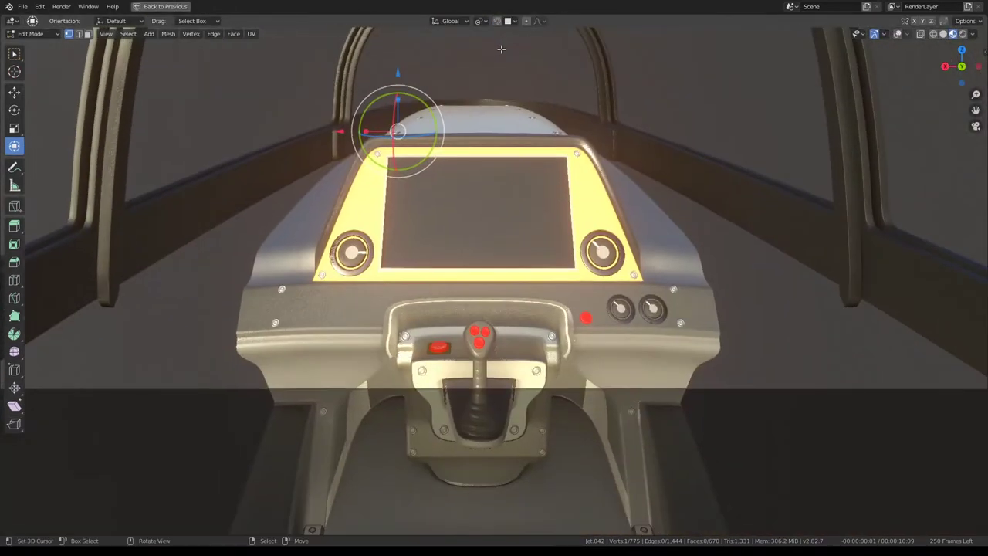
key(ctrl+space)
key(ctrl+space)
mouse_move(203, 150)
middle_down()
mouse_move(591, 239)
mouse_move(602, 230)
mouse_move(592, 155)
mouse_move(525, 190)
mouse_move(445, 173)
mouse_move(584, 223)
mouse_move(654, 206)
mouse_move(522, 152)
mouse_move(510, 116)
mouse_move(489, 150)
mouse_move(541, 139)
mouse_move(478, 155)
mouse_move(455, 180)
mouse_move(601, 107)
mouse_move(484, 206)
mouse_move(548, 351)
middle_up()
Finish moving the selected floor vertex and view the whole mesh
scroll(561, 340, up, 5)
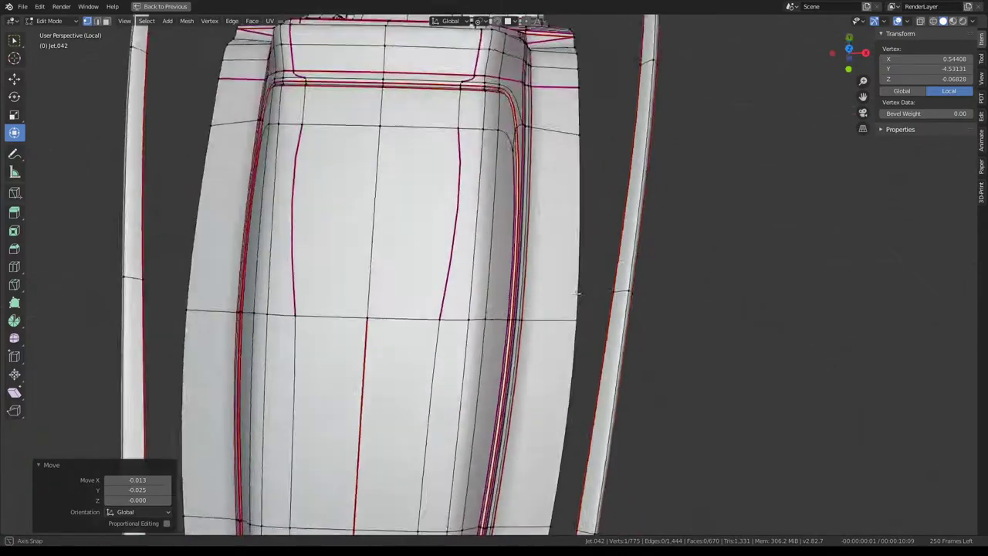
middle_drag(560, 340, 487, 376)
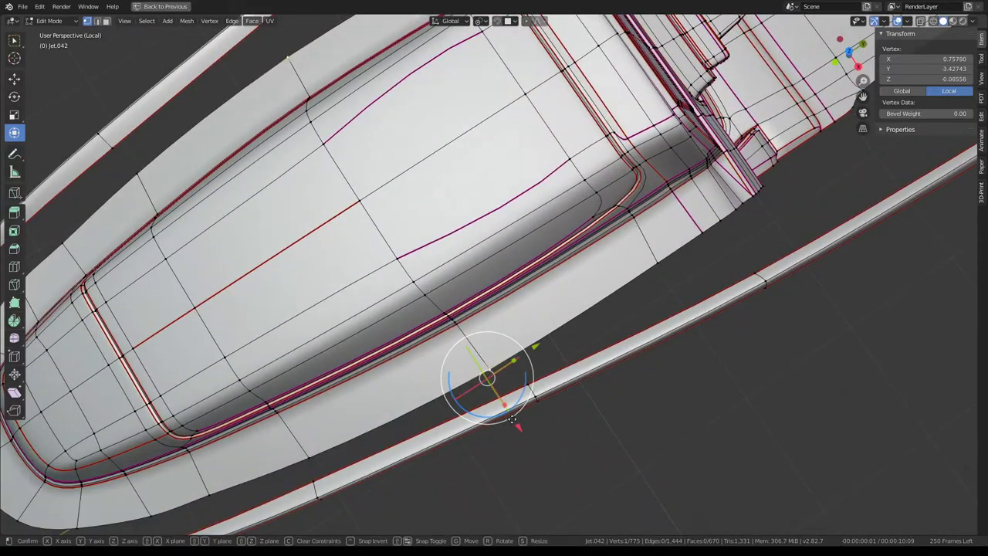
click(440, 421)
scroll(312, 450, down, 5)
mouse_move(313, 450)
middle_down()
mouse_move(373, 284)
mouse_move(298, 113)
middle_up()
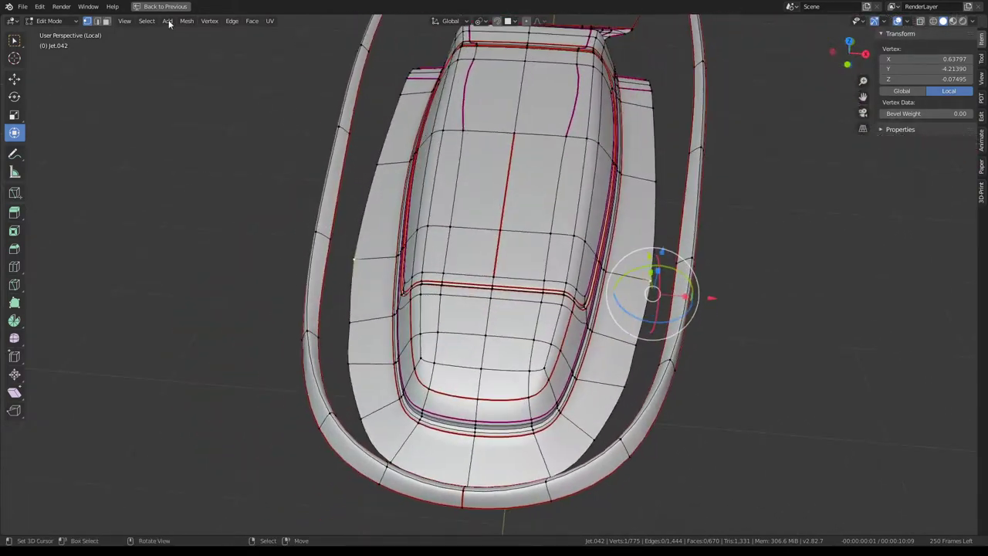
Select the edge ring at the rounded cockpit tip and collapse it into merged vertices
click(98, 22)
ctrl+alt+click(386, 342)
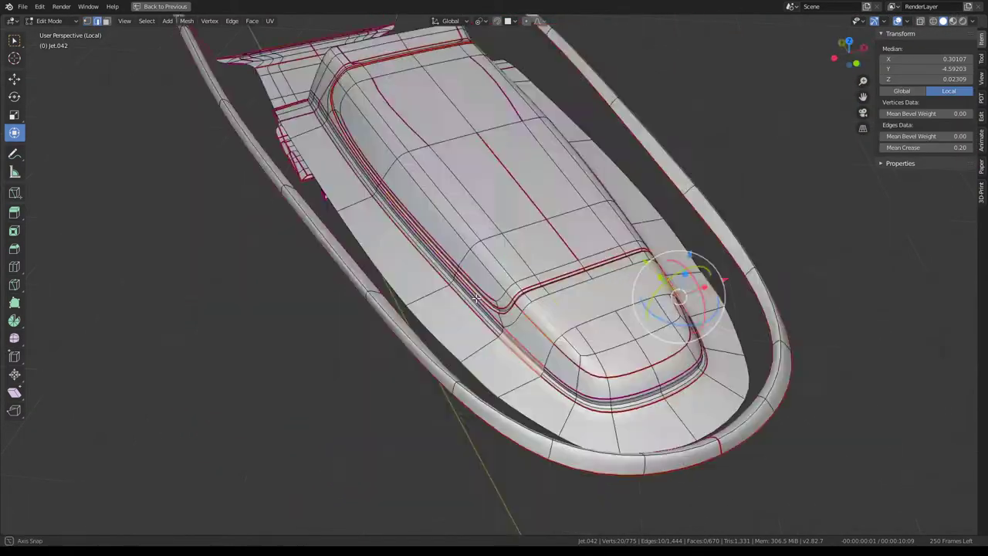
mouse_move(386, 342)
middle_down()
mouse_move(555, 239)
mouse_move(580, 267)
mouse_move(719, 234)
middle_up()
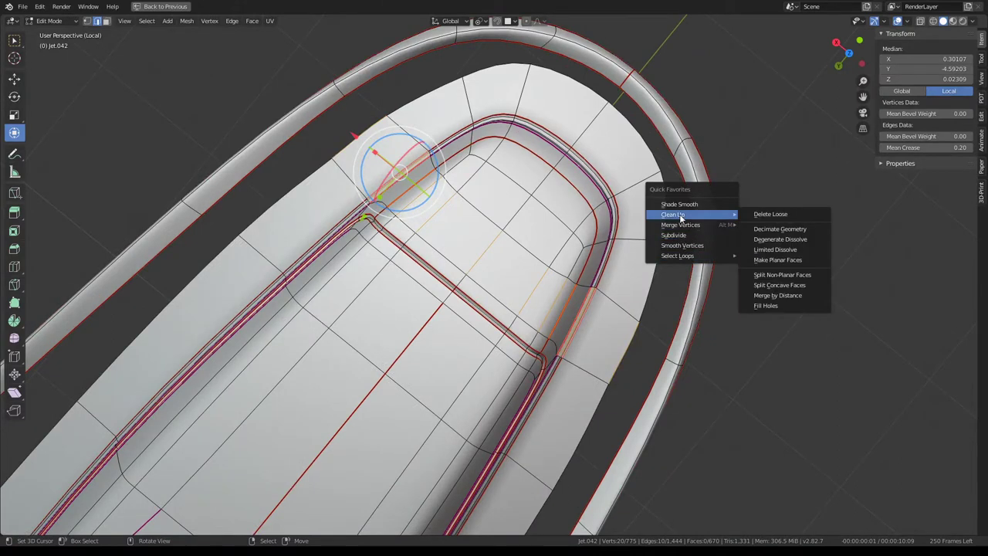
mouse_move(680, 225)
click(764, 248)
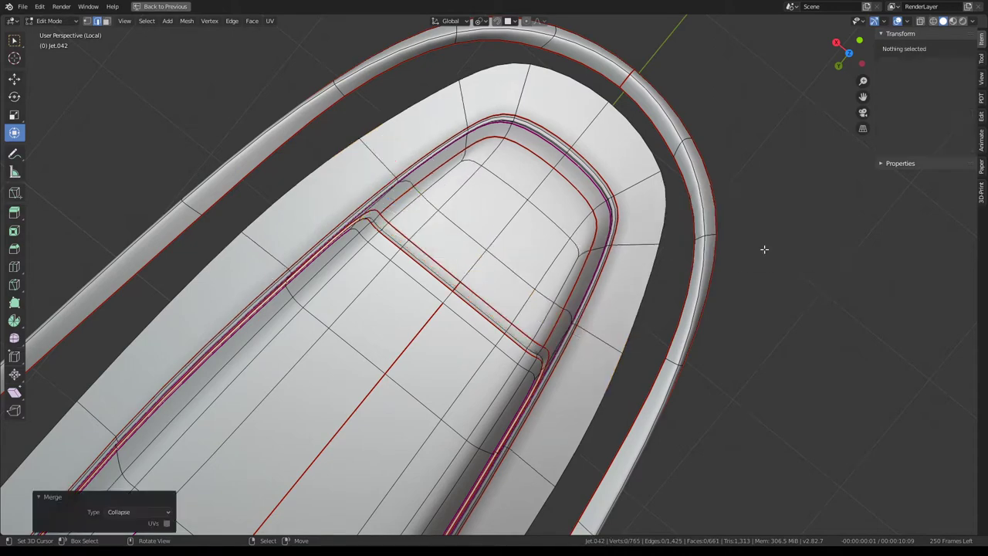
scroll(631, 328, down, 5)
Preview the collapsed tip in object mode from the side, then resume mesh editing
key(Tab)
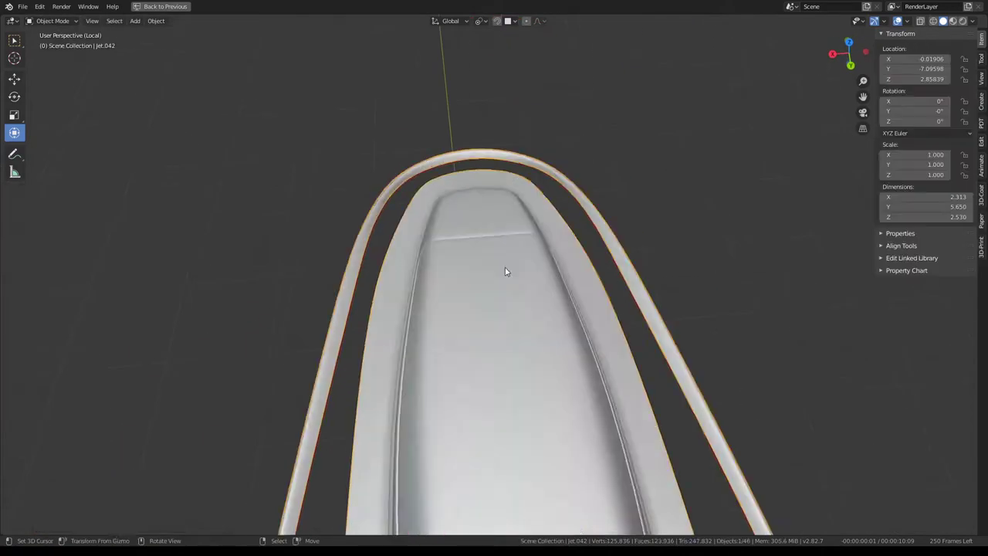
mouse_move(505, 271)
middle_down()
mouse_move(605, 263)
mouse_move(317, 264)
mouse_move(389, 278)
mouse_move(440, 324)
mouse_move(469, 379)
mouse_move(446, 323)
middle_up()
scroll(415, 265, up, 2)
key(Tab)
In top view, move the bottom nose vertex into place
key(KP_7)
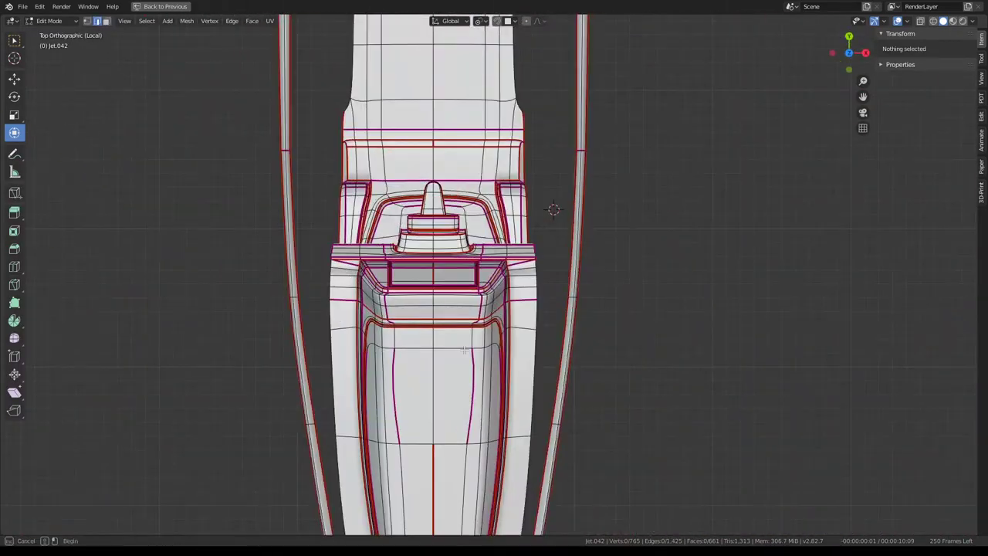
click(453, 320)
shift+middle_drag(524, 388, 530, 293)
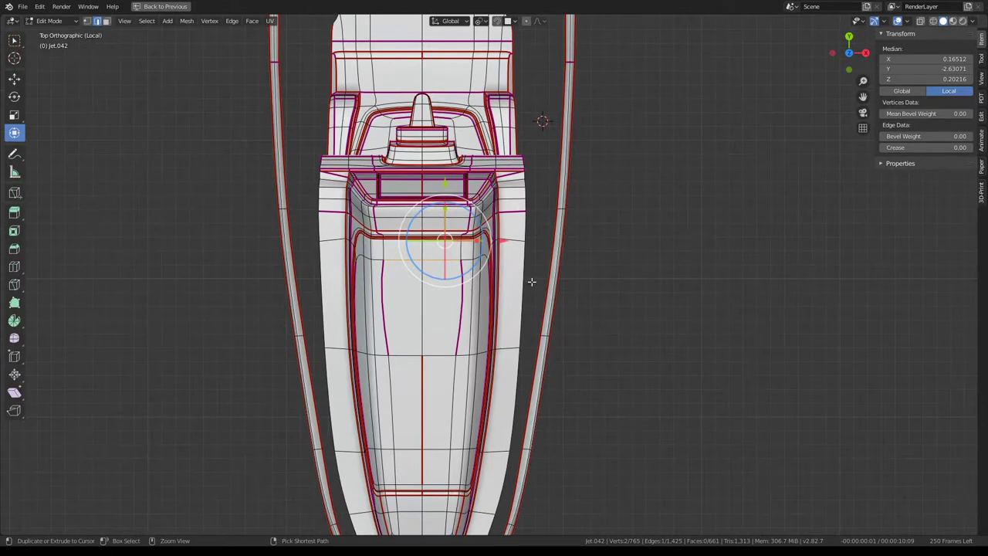
scroll(531, 281, up, 2)
click(445, 314)
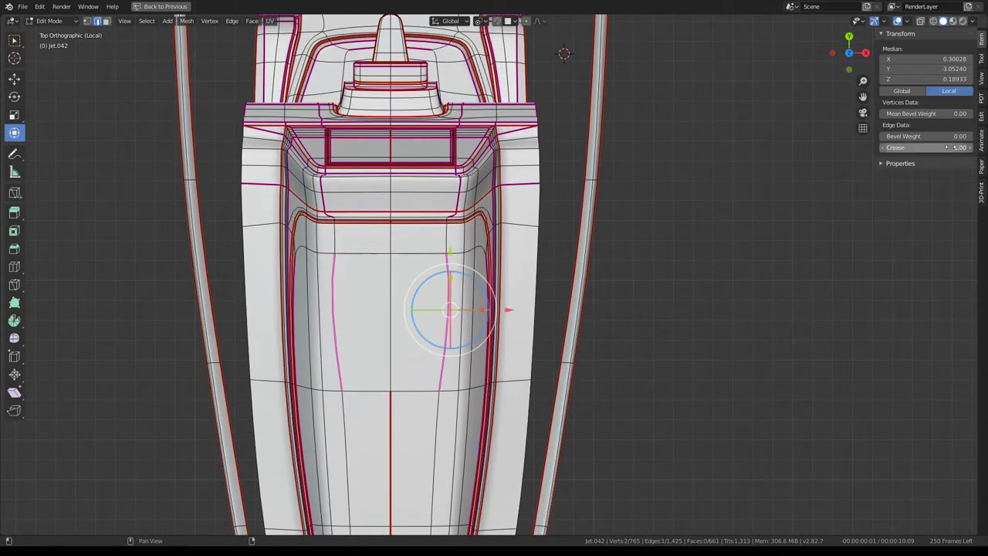
scroll(584, 308, down, 3)
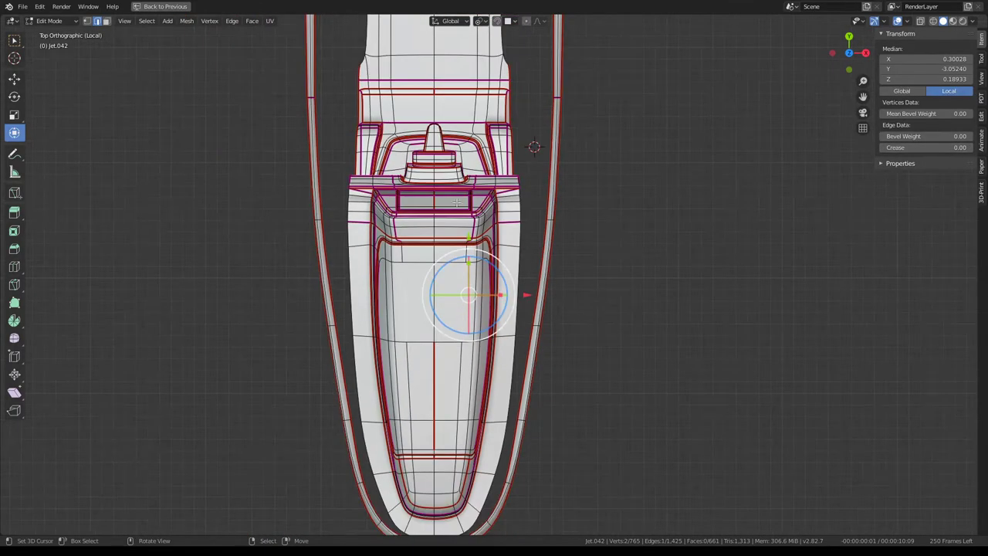
shift+middle_drag(434, 100, 482, 224)
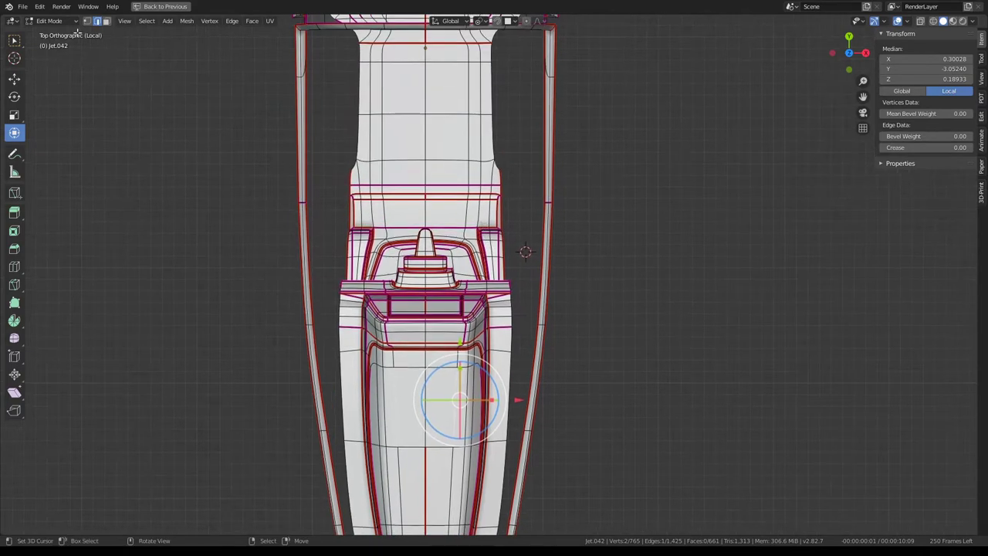
shift+middle_drag(490, 433, 463, 254)
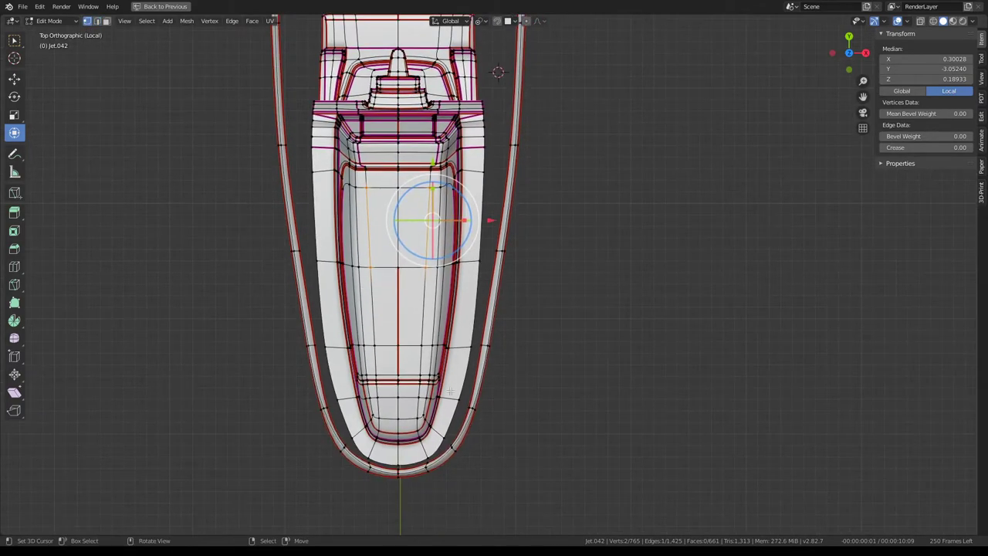
click(427, 461)
scroll(428, 389, up, 2)
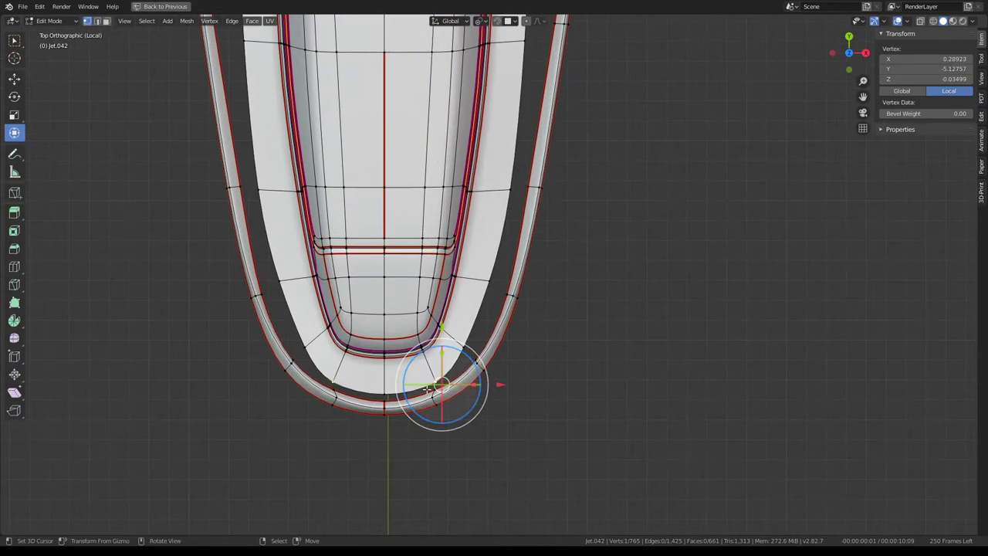
click(445, 318)
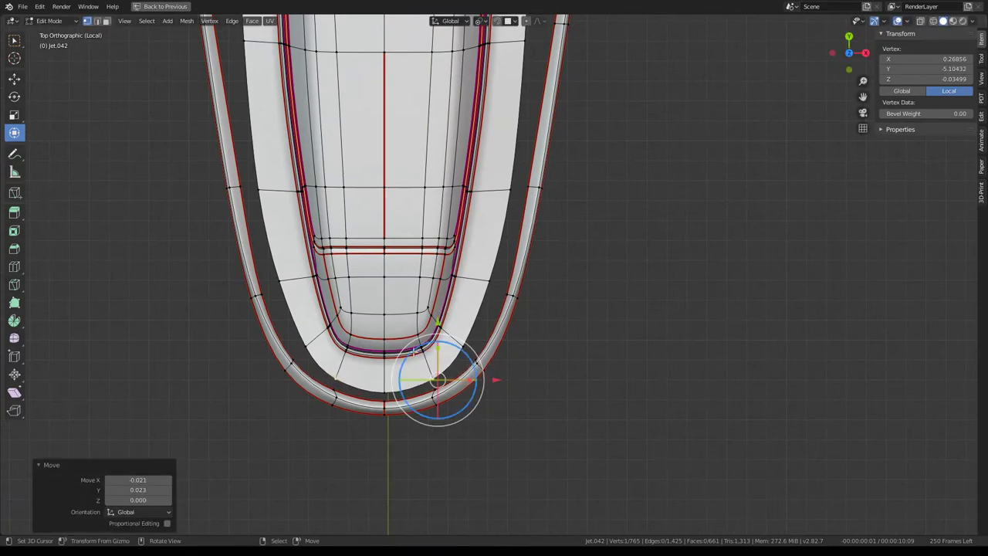
Select the shortest edge path along the cockpit side and rotate it about 4.84°
scroll(447, 309, down, 2)
scroll(493, 137, up, 1)
shift+middle_drag(493, 136, 514, 335)
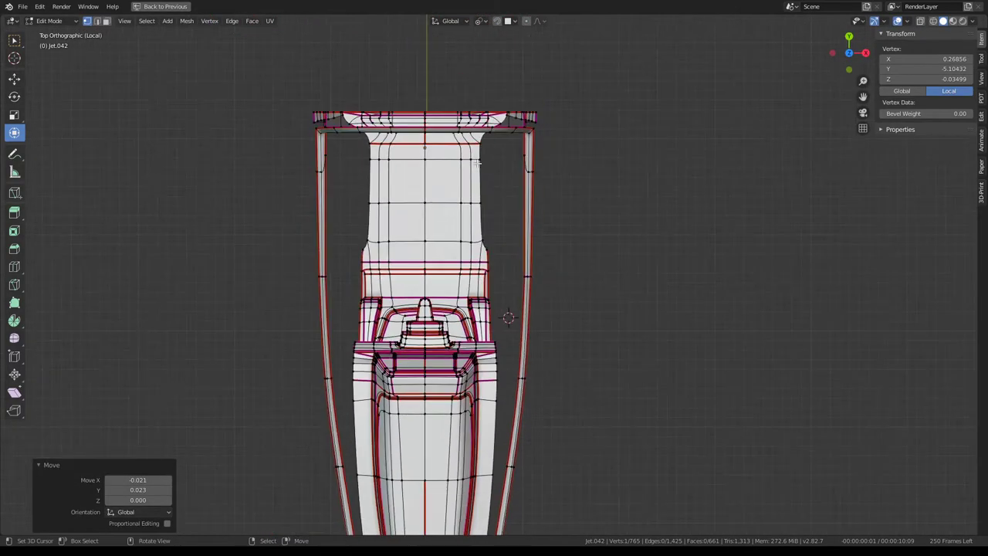
scroll(491, 335, up, 1)
shift+scroll(491, 334, down, 3)
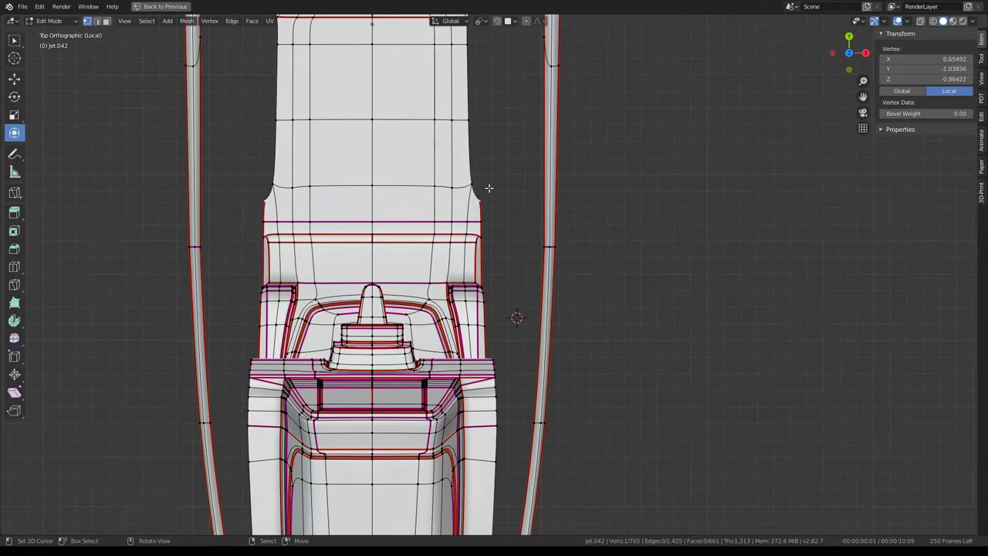
click(488, 193)
shift+scroll(483, 200, down, 3)
shift+scroll(478, 205, down, 1)
ctrl+click(457, 466)
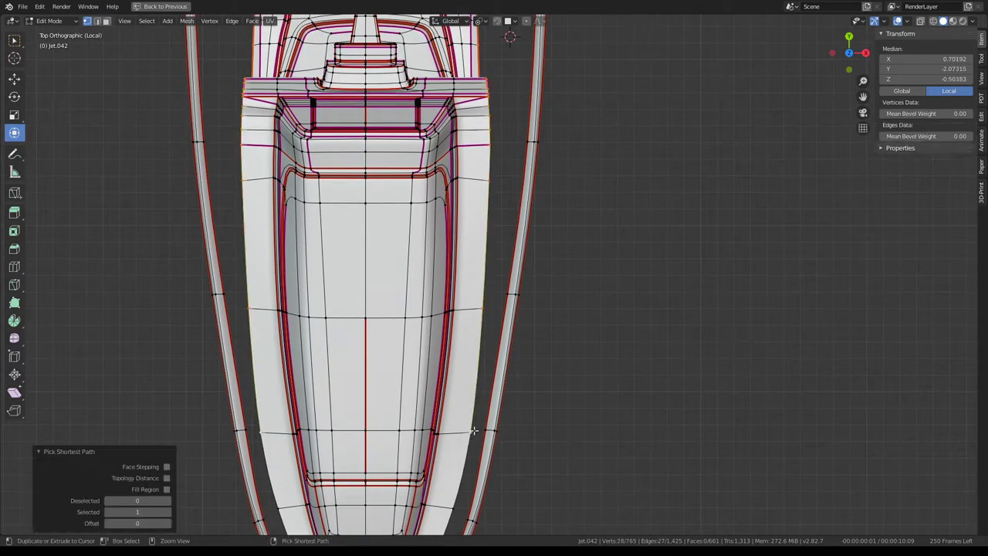
shift+scroll(541, 363, down, 3)
key(r)
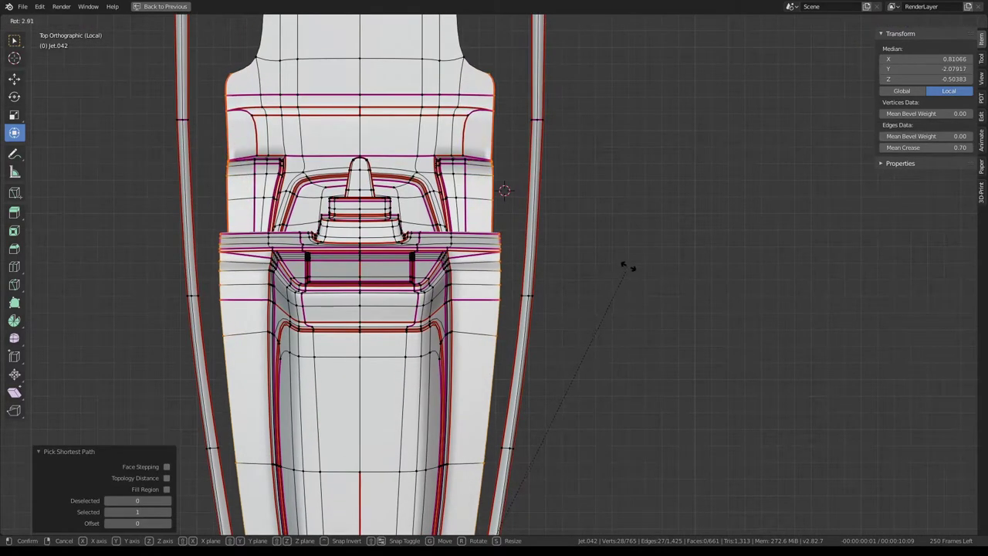
click(638, 271)
scroll(569, 357, down, 2)
shift+scroll(570, 357, down, 2)
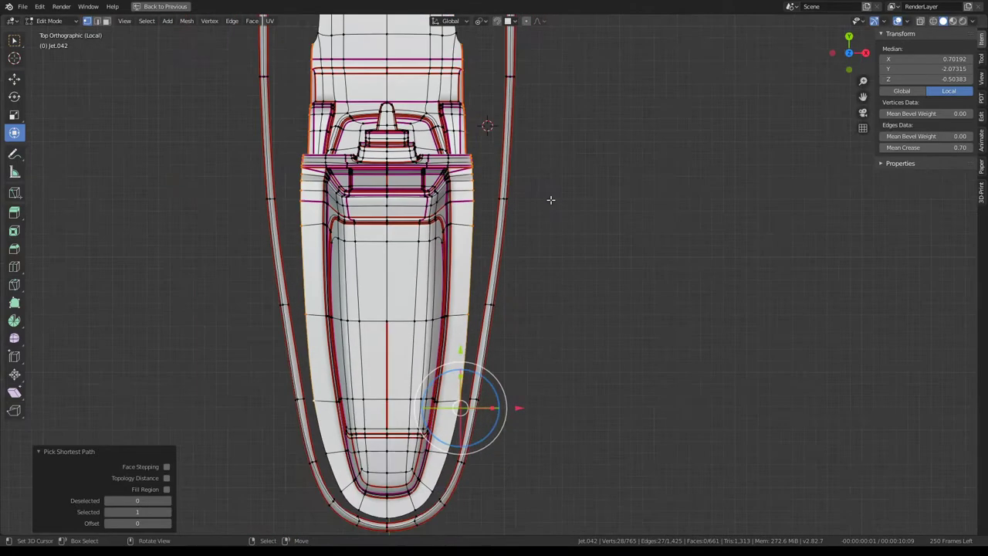
key(r)
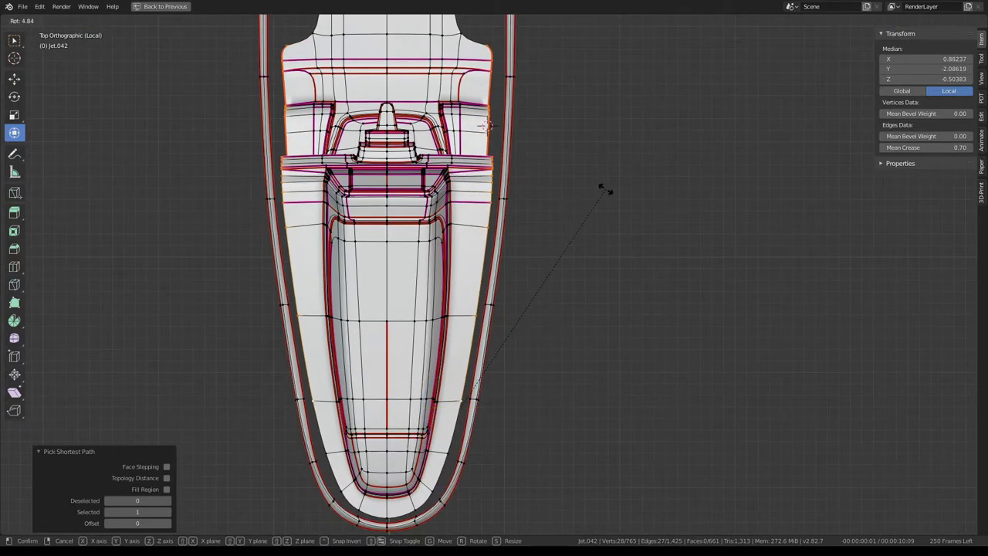
click(604, 190)
Flatten the side edges to zero along X, then rotate the line 6.55°
key(s)
key(x)
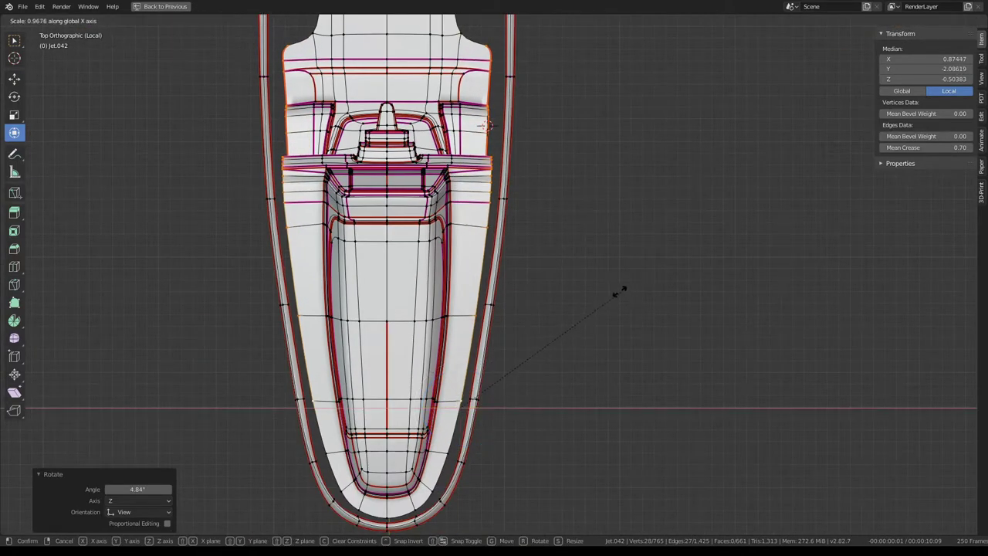
key(o)
key(o)
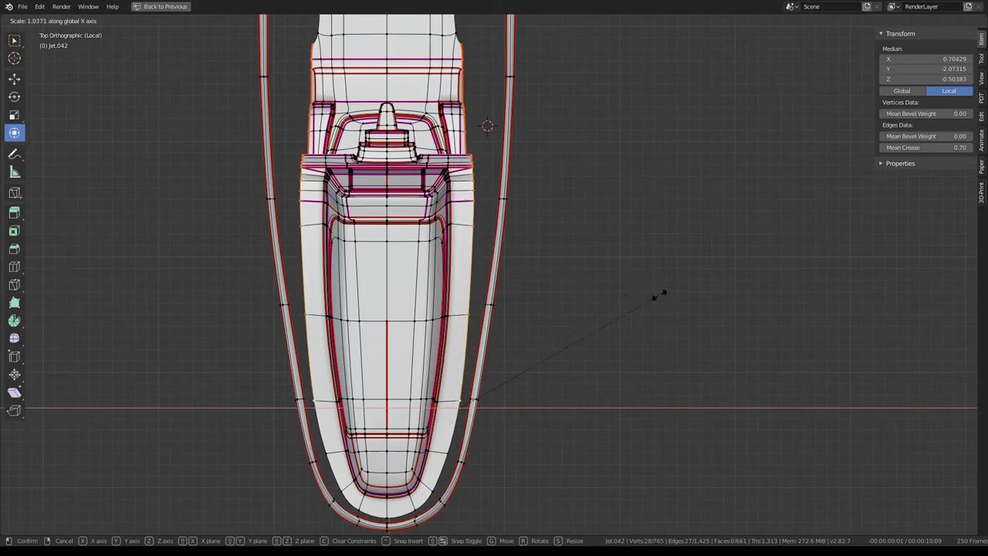
text(0)
key(Return)
key(r)
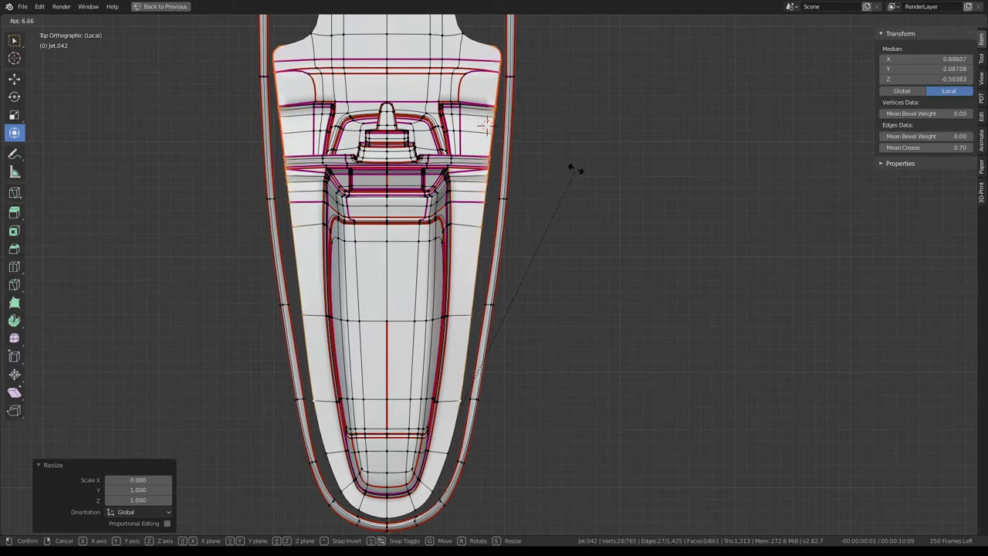
click(573, 166)
scroll(576, 232, down, 3)
scroll(583, 254, up, 1)
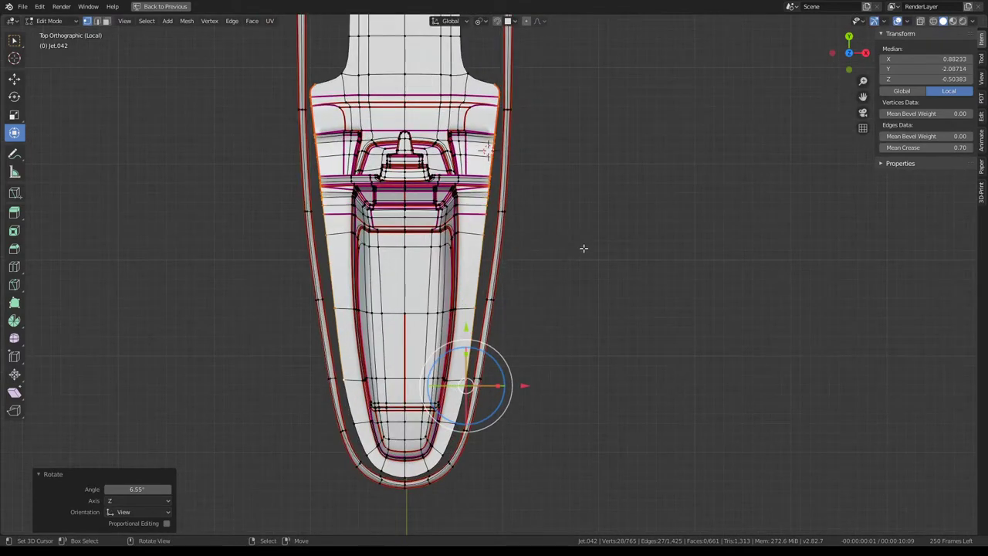
Inspect the shaded cockpit in a maximized view, then select the rim vertices beside the rail
key(ctrl+space)
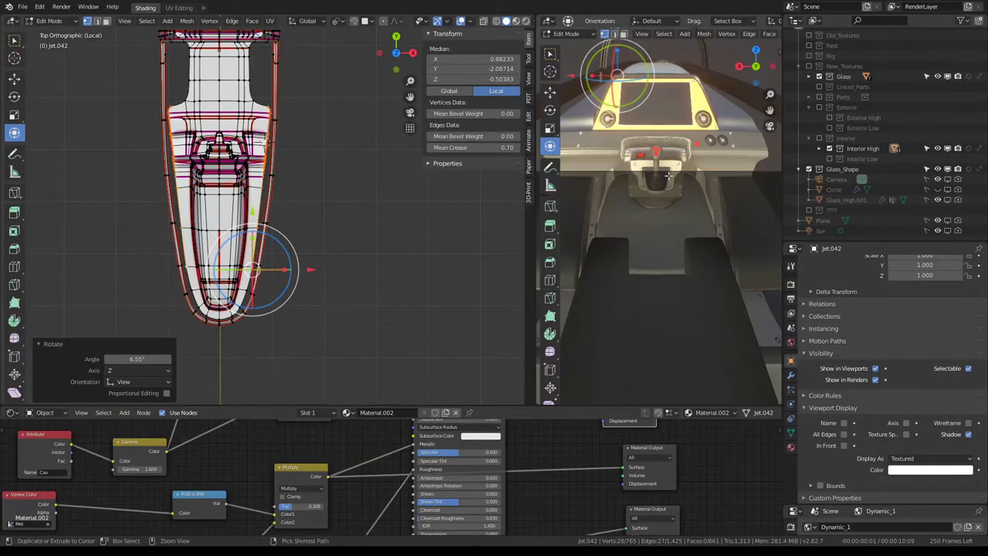
key(ctrl+space)
mouse_move(545, 229)
middle_down()
mouse_move(563, 162)
mouse_move(607, 209)
mouse_move(640, 188)
mouse_move(567, 211)
mouse_move(541, 248)
mouse_move(579, 223)
mouse_move(569, 223)
mouse_move(568, 240)
mouse_move(523, 221)
mouse_move(571, 223)
mouse_move(474, 160)
mouse_move(557, 162)
mouse_move(684, 223)
mouse_move(741, 193)
mouse_move(540, 178)
middle_up()
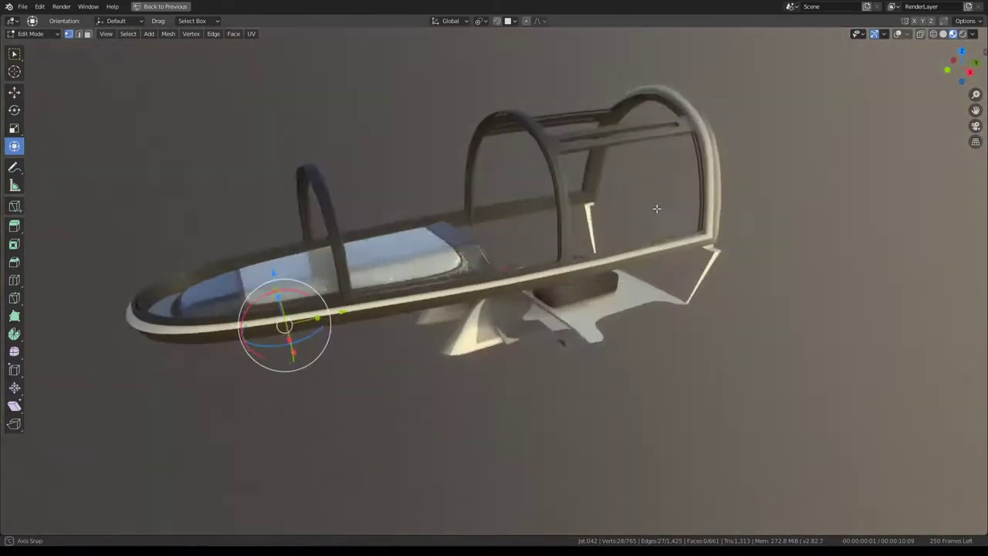
key(ctrl+space)
key(ctrl+space)
mouse_move(386, 231)
middle_down()
mouse_move(272, 181)
mouse_move(265, 88)
mouse_move(190, 184)
mouse_move(434, 247)
mouse_move(426, 234)
mouse_move(467, 260)
mouse_move(440, 265)
mouse_move(536, 304)
mouse_move(482, 295)
middle_up()
click(536, 306)
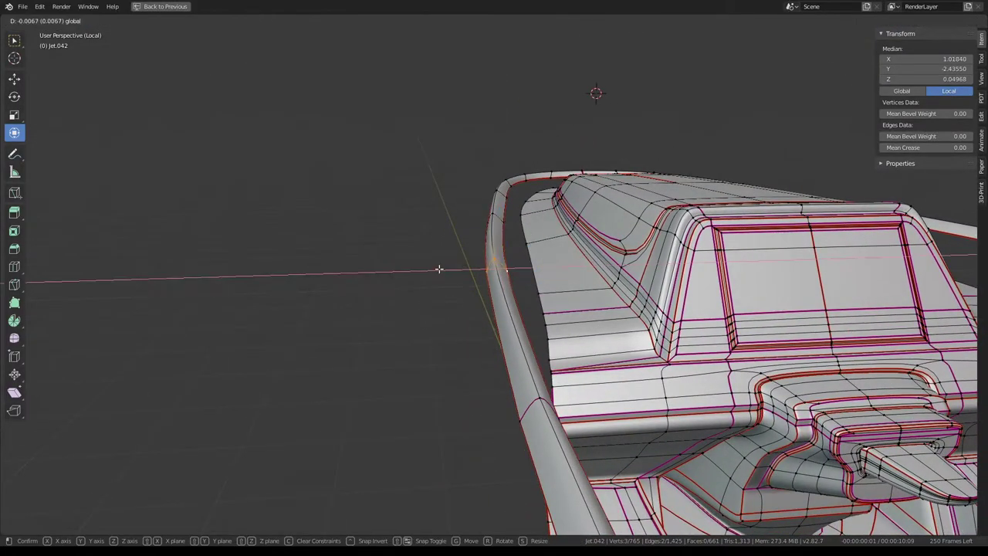
Finish the rail-side vertex nudge, then knife a new edge across the ledge and slide it railward
click(438, 269)
mouse_move(438, 269)
middle_down()
mouse_move(463, 294)
mouse_move(541, 324)
mouse_move(635, 331)
mouse_move(649, 301)
middle_up()
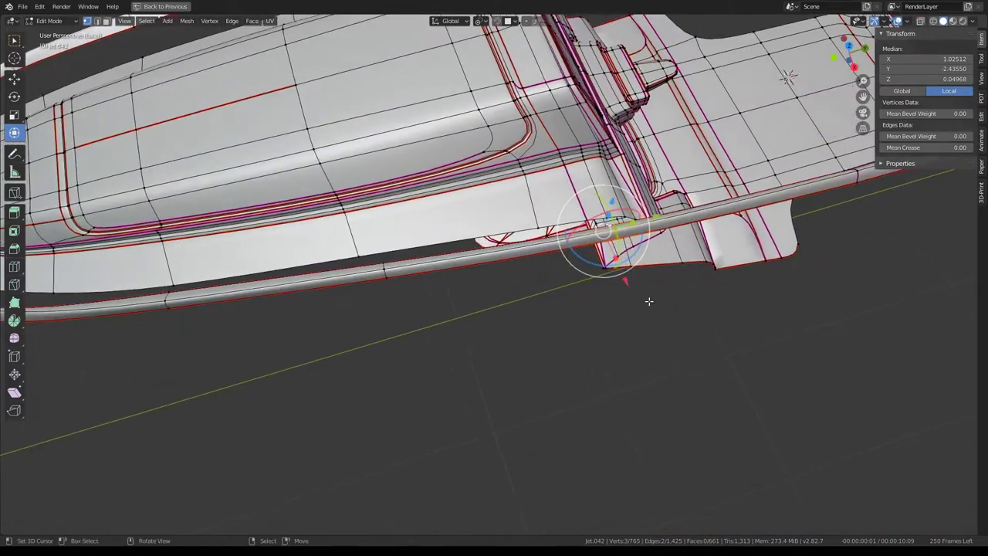
key(KP_7)
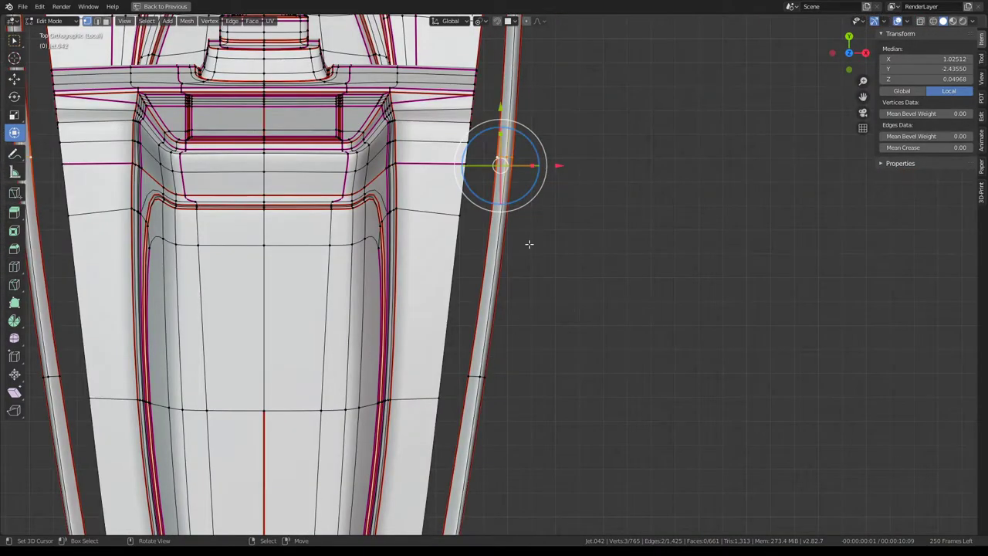
mouse_move(516, 151)
middle_down()
mouse_move(461, 368)
mouse_move(429, 371)
mouse_move(544, 153)
mouse_move(534, 231)
mouse_move(476, 255)
mouse_move(421, 297)
middle_up()
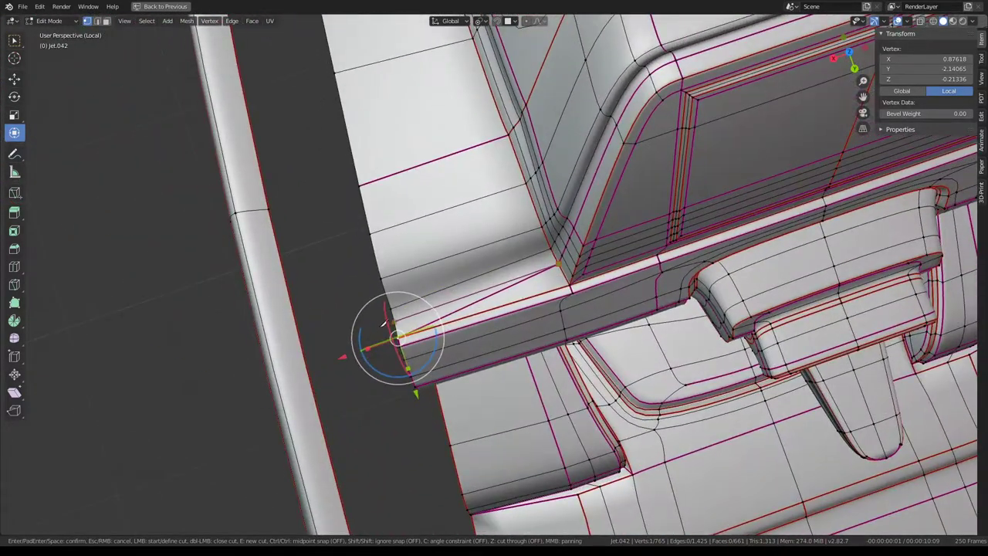
key(Return)
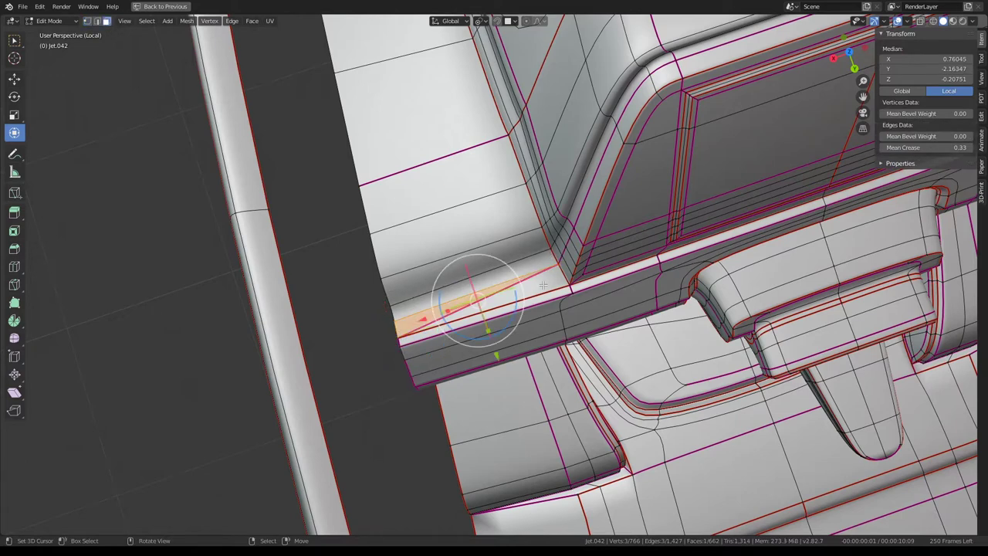
drag(468, 308, 460, 307)
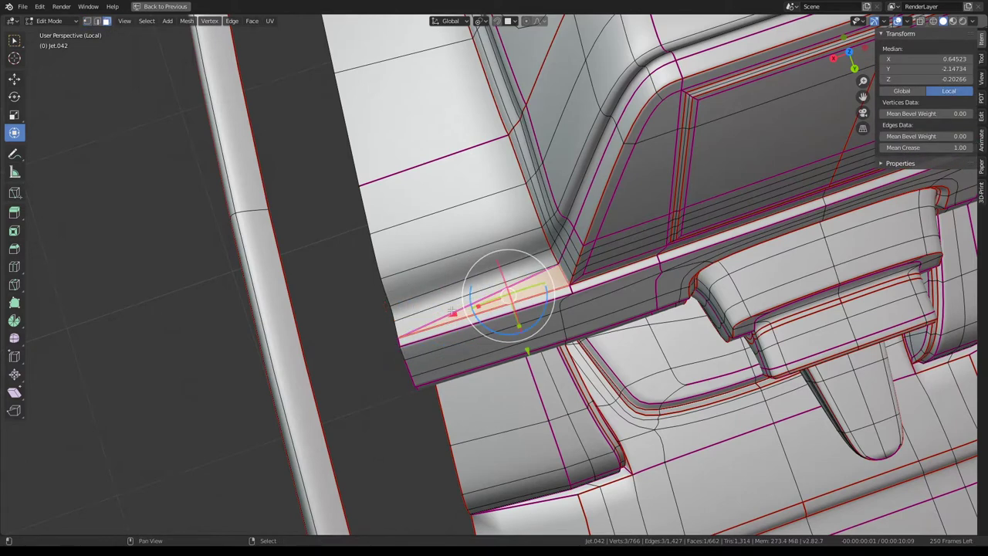
Check the new ledge cut in object mode and from several angles around the cockpit
key(Tab)
scroll(494, 255, down, 5)
mouse_move(452, 221)
middle_down()
mouse_move(463, 204)
mouse_move(552, 186)
mouse_move(485, 199)
mouse_move(508, 212)
mouse_move(483, 203)
mouse_move(481, 217)
middle_up()
key(Tab)
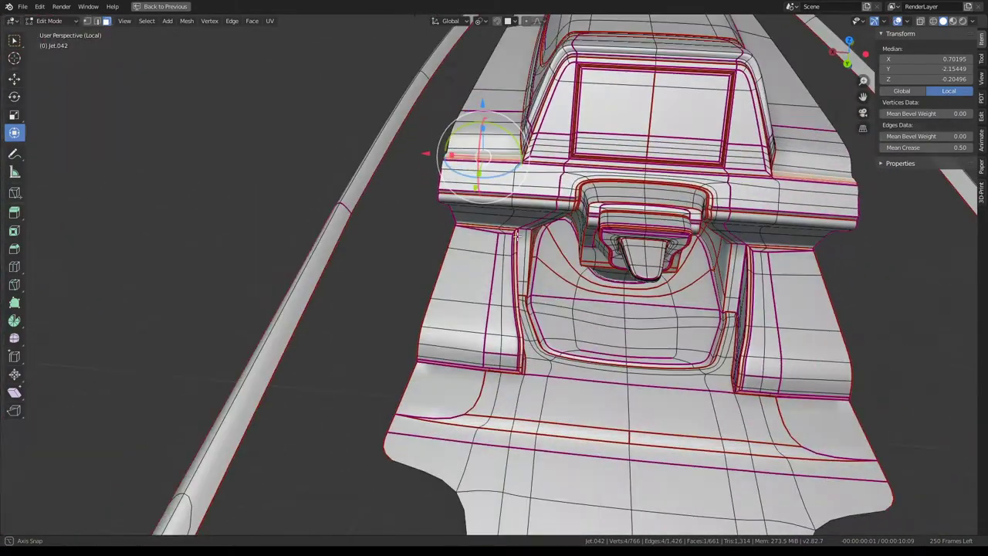
middle_drag(489, 368, 503, 245)
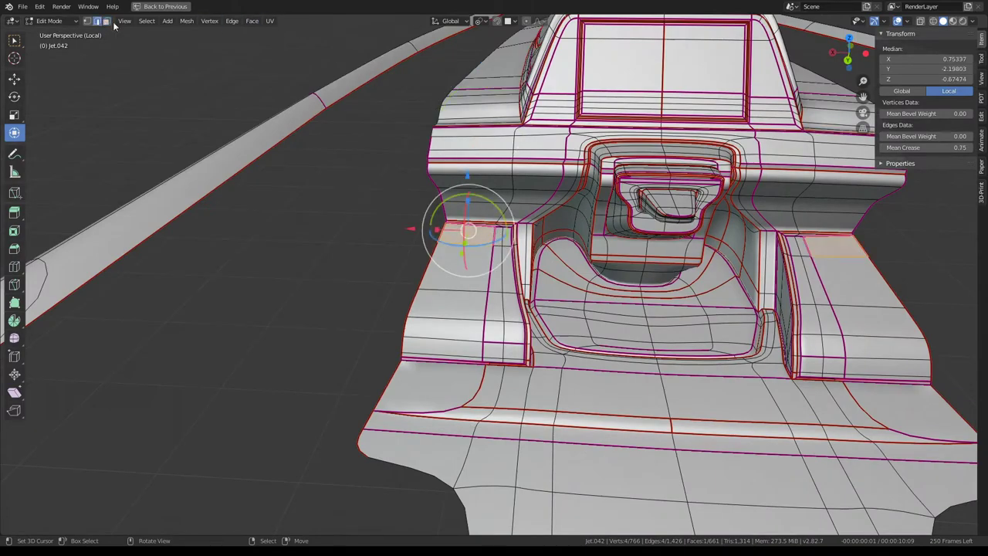
mouse_move(498, 199)
middle_down()
mouse_move(486, 247)
mouse_move(526, 223)
mouse_move(633, 193)
mouse_move(743, 180)
middle_up()
mouse_move(463, 193)
middle_down()
mouse_move(456, 146)
mouse_move(450, 170)
mouse_move(271, 163)
mouse_move(479, 284)
mouse_move(507, 99)
mouse_move(723, 150)
mouse_move(479, 356)
mouse_move(463, 309)
mouse_move(347, 270)
mouse_move(383, 316)
mouse_move(426, 261)
mouse_move(386, 255)
mouse_move(440, 186)
mouse_move(463, 193)
mouse_move(455, 186)
mouse_move(479, 177)
mouse_move(466, 168)
middle_up()
Select a cockpit side edge, inspect it from top view, and restore the split Shading layout
click(466, 168)
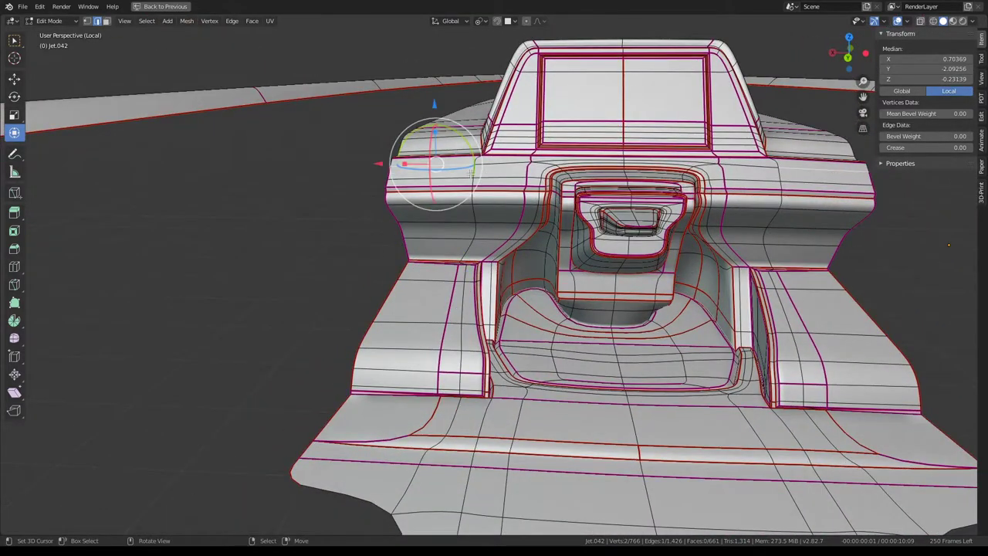
mouse_move(500, 337)
middle_down()
mouse_move(498, 290)
mouse_move(495, 408)
middle_up()
mouse_move(488, 300)
middle_down()
mouse_move(463, 368)
mouse_move(471, 386)
mouse_move(453, 415)
mouse_move(461, 404)
middle_up()
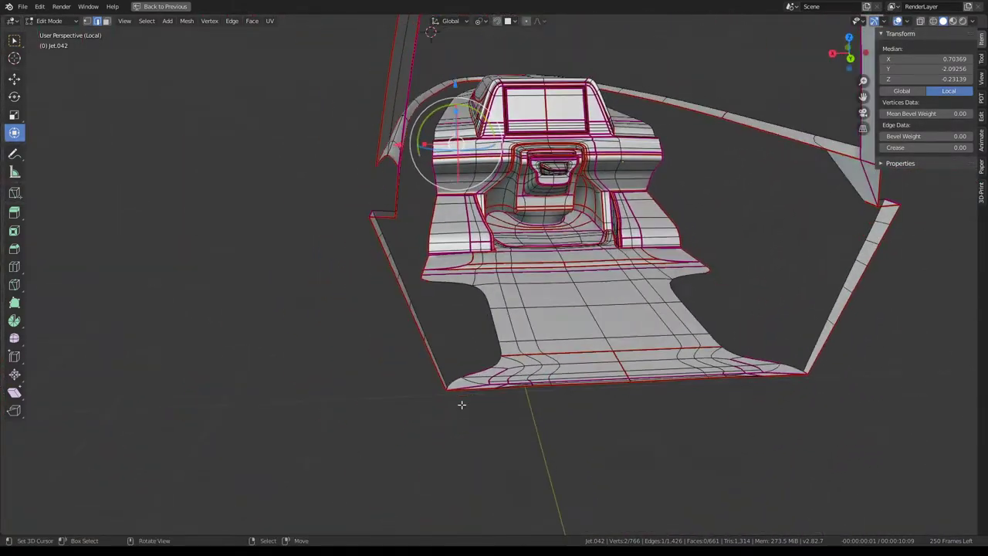
key(KP_7)
scroll(524, 270, up, 1)
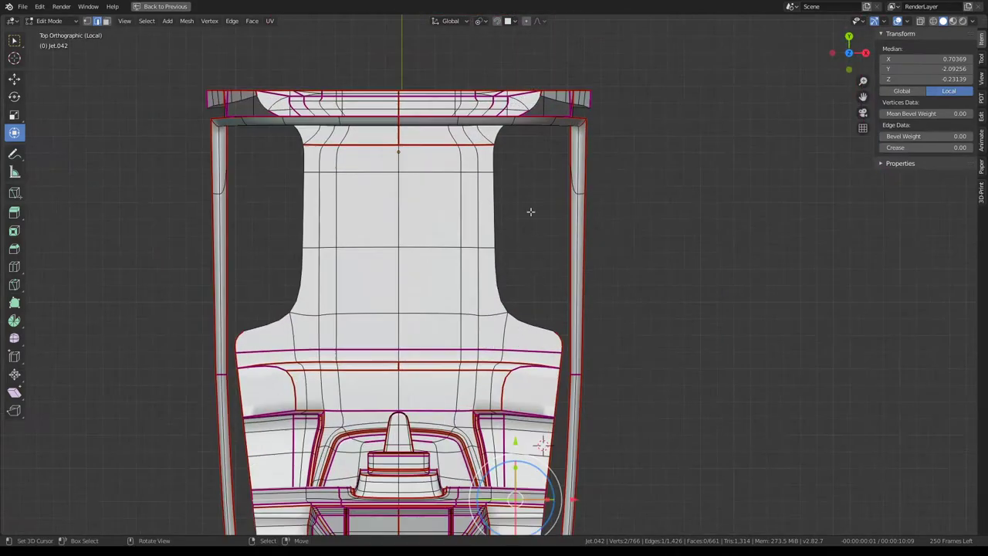
mouse_move(558, 98)
middle_down()
mouse_move(543, 229)
mouse_move(561, 373)
middle_up()
mouse_move(537, 480)
middle_down()
mouse_move(541, 379)
mouse_move(600, 375)
mouse_move(595, 103)
mouse_move(557, 119)
mouse_move(536, 113)
middle_up()
key(ctrl+space)
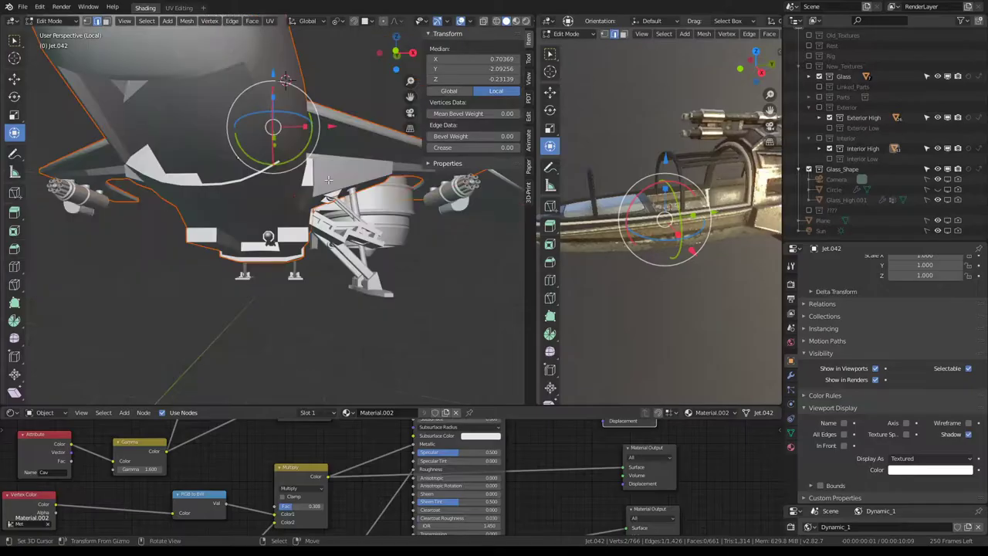
Select the shortest edge path along the cockpit floor's outer side edge
middle_drag(614, 216, 775, 218)
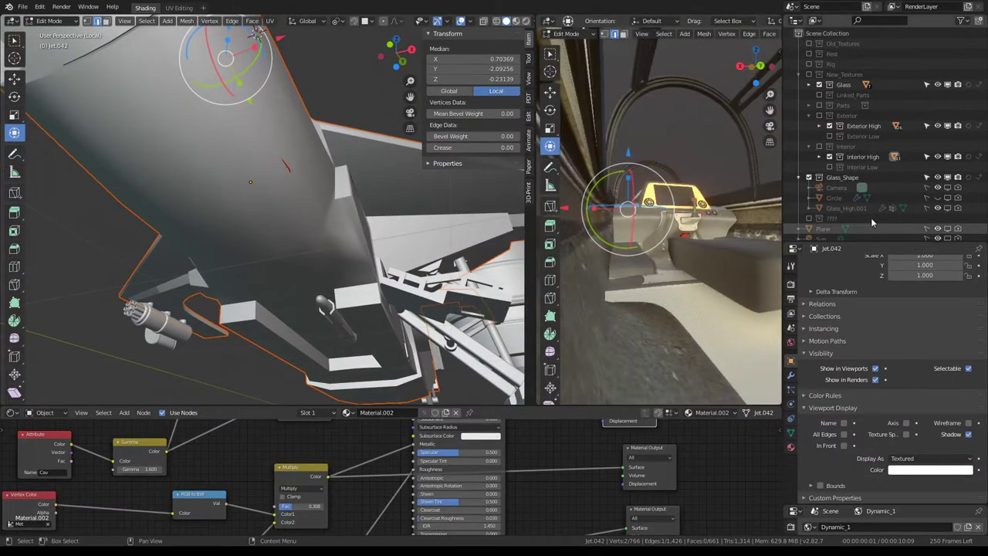
middle_drag(774, 218, 672, 223)
mouse_move(231, 200)
middle_down()
mouse_move(313, 186)
mouse_move(374, 262)
middle_up()
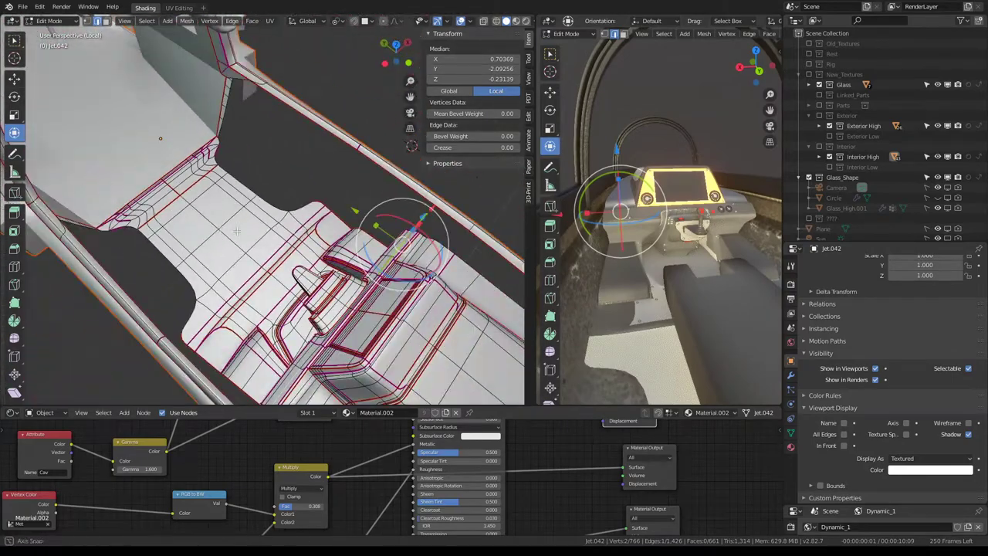
mouse_move(374, 262)
middle_down()
mouse_move(300, 191)
mouse_move(280, 236)
mouse_move(255, 193)
middle_up()
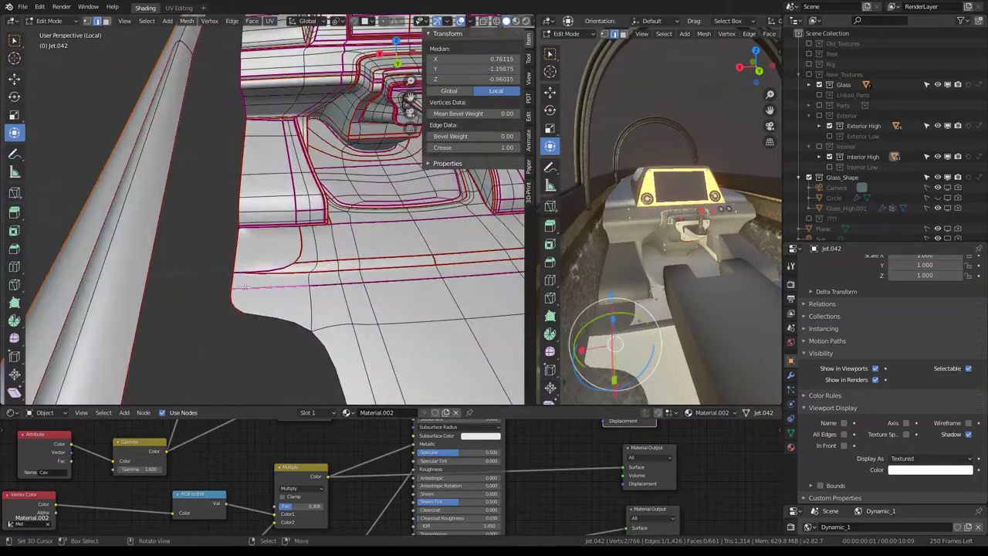
alt+click(224, 232)
middle_drag(224, 232, 242, 71)
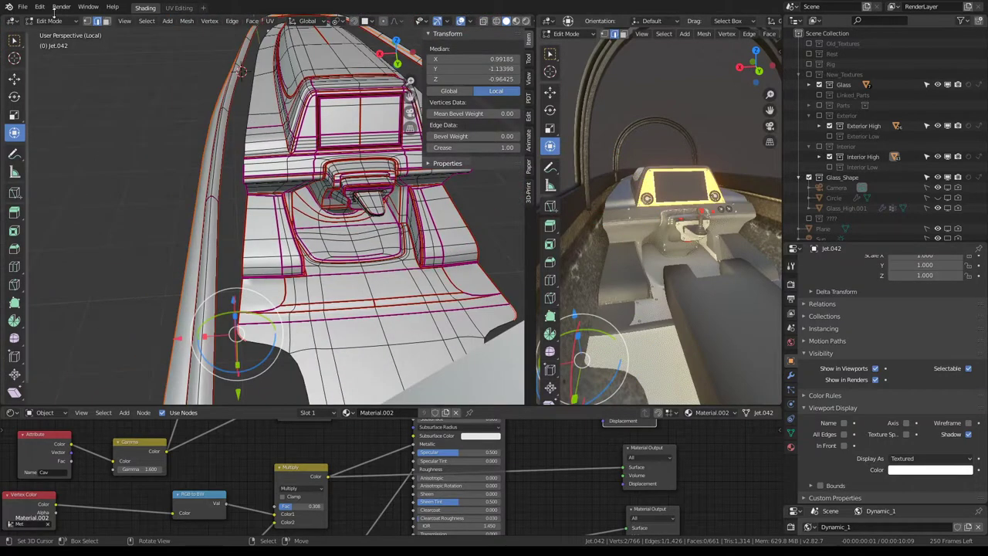
scroll(219, 123, up, 3)
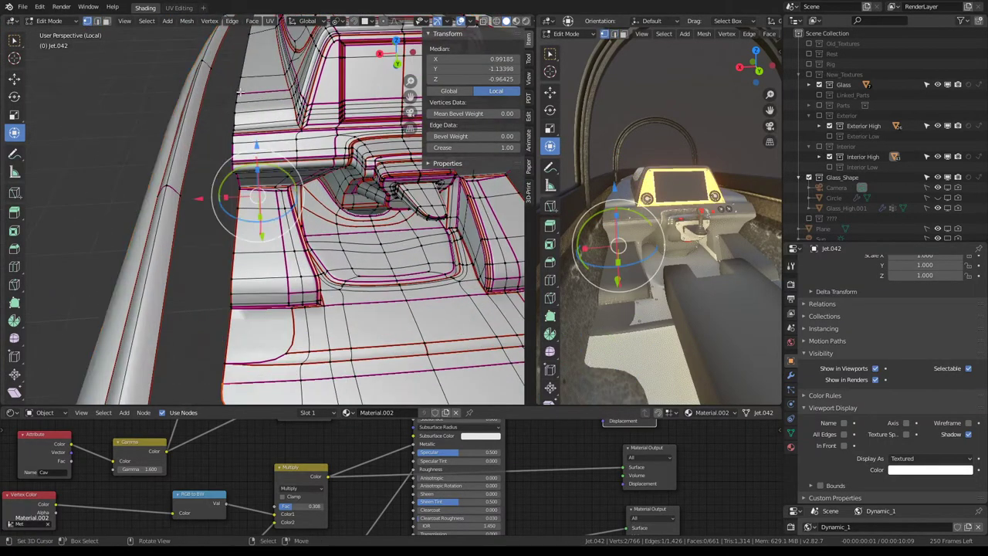
middle_drag(240, 92, 250, 100)
click(242, 363)
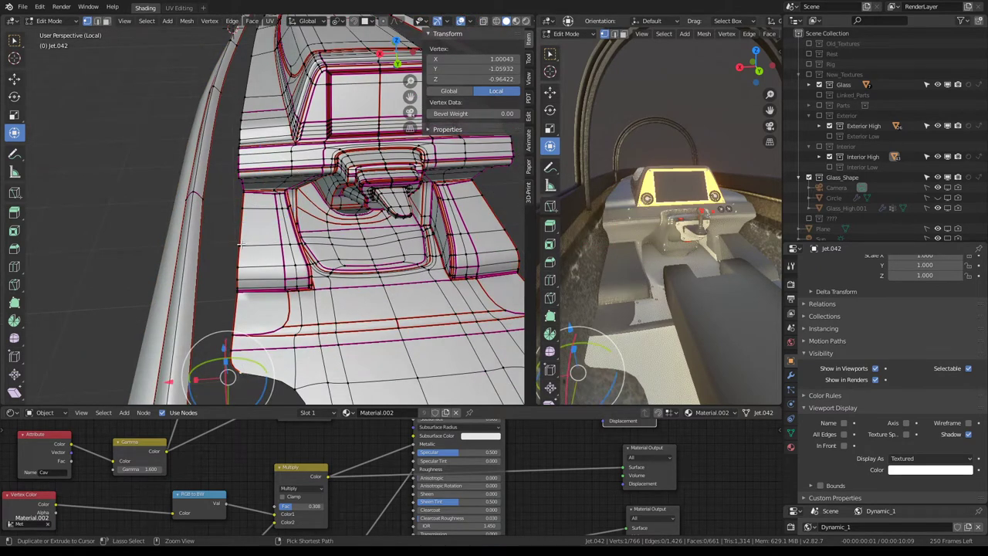
ctrl+click(245, 201)
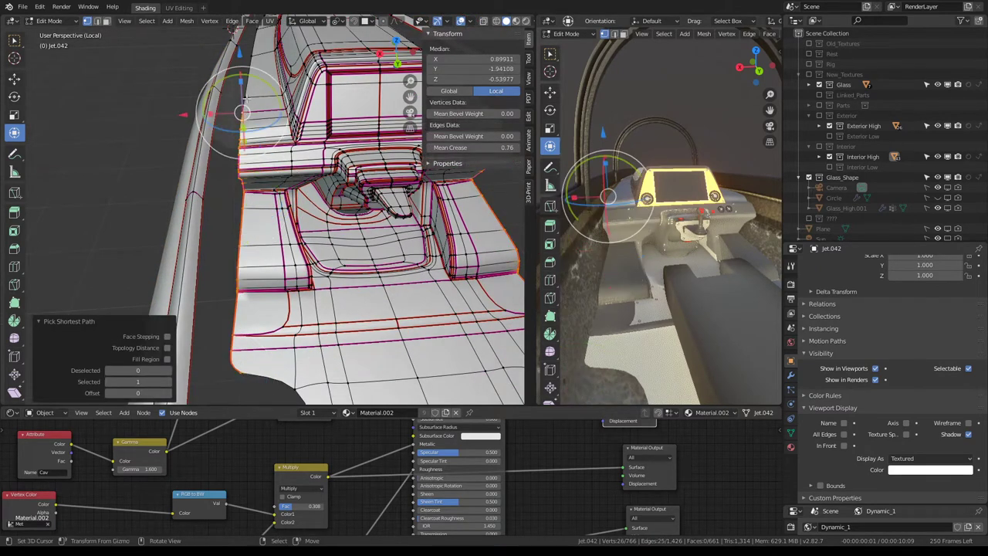
shift+click(242, 112)
Rotate the selected floor edges 6.92° around global Z to line up with the side rail
key(KP_7)
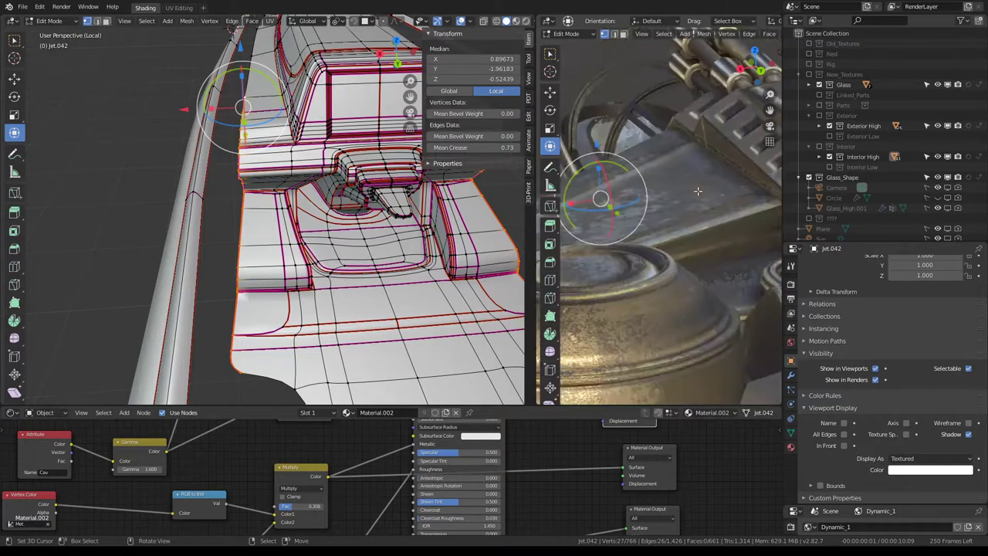
scroll(728, 177, up, 3)
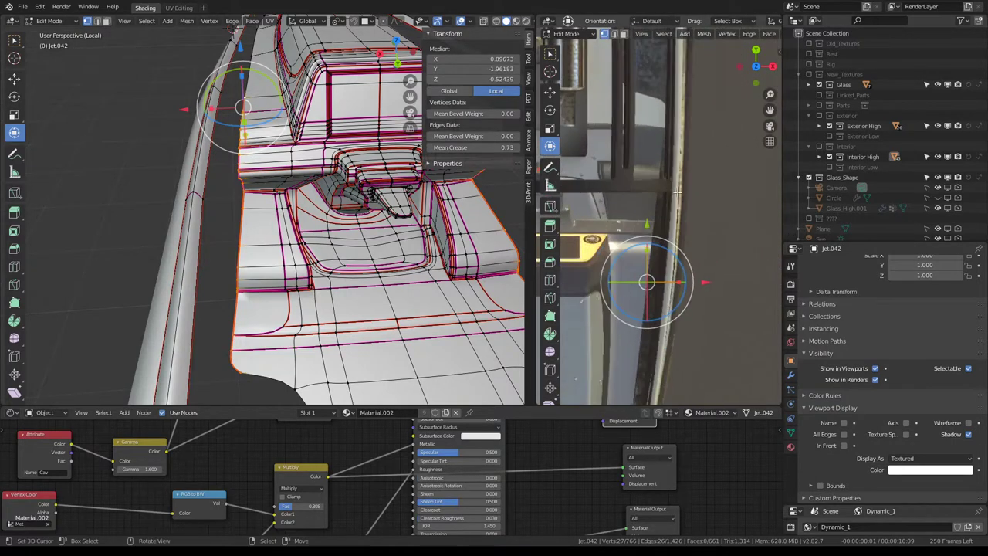
key(r)
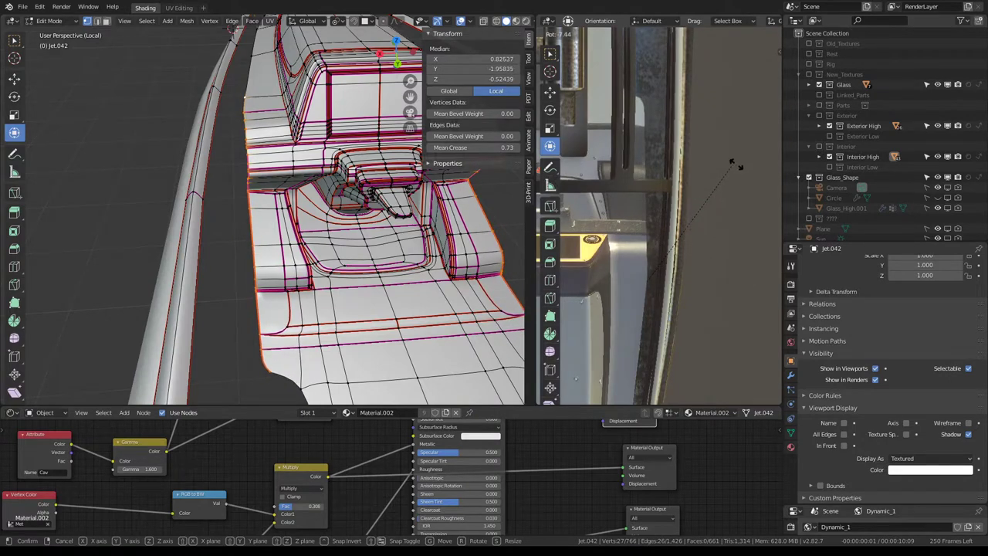
click(708, 246)
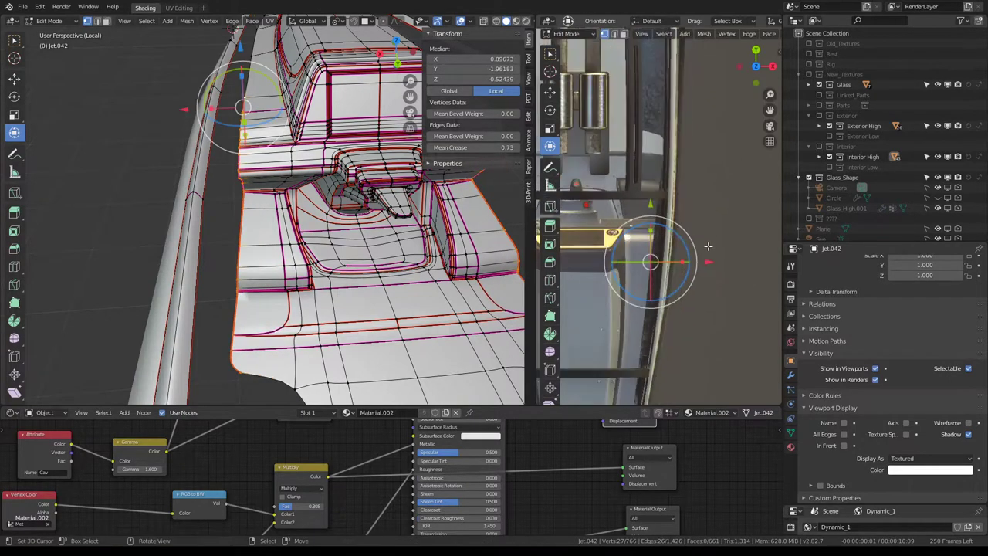
mouse_move(708, 246)
middle_down()
mouse_move(760, 159)
mouse_move(724, 135)
mouse_move(719, 109)
middle_up()
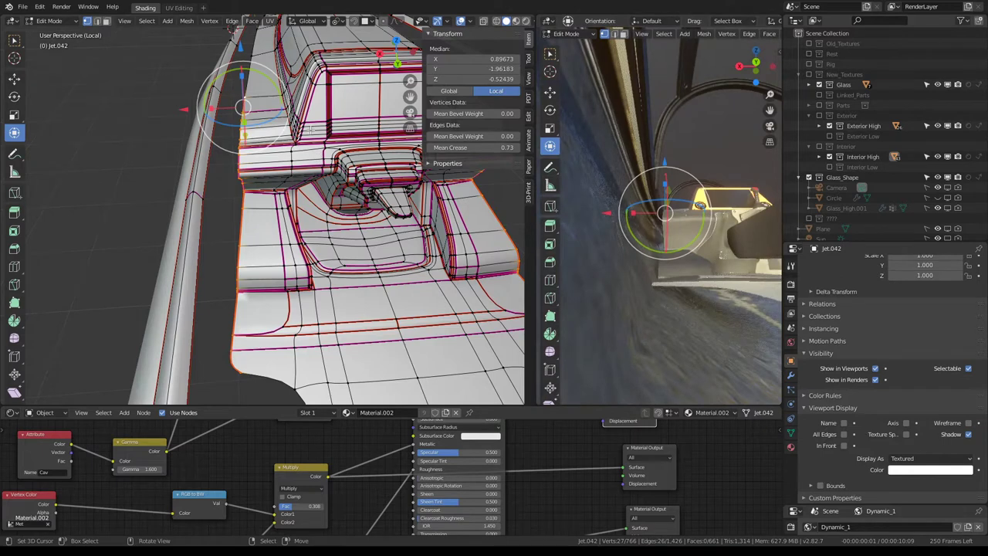
key(r)
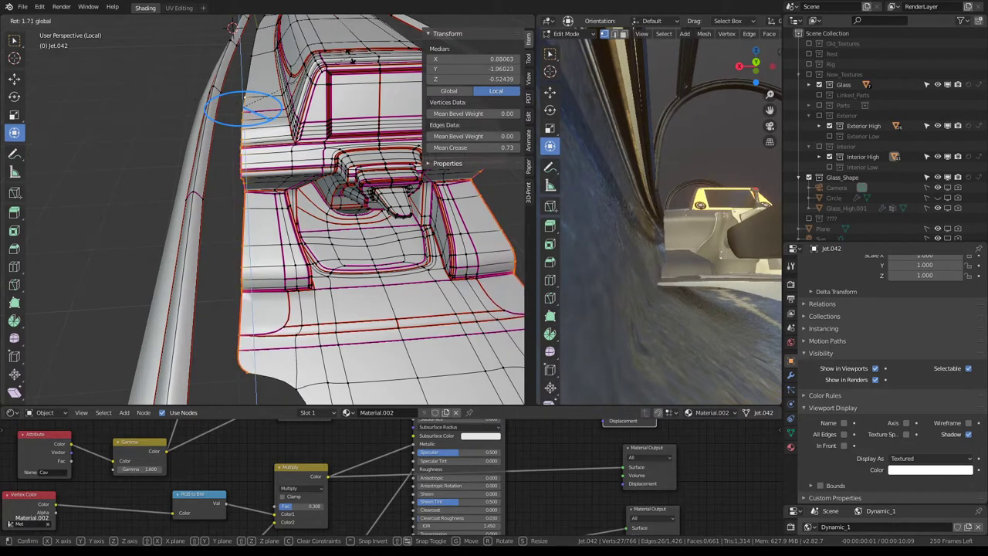
click(116, 113)
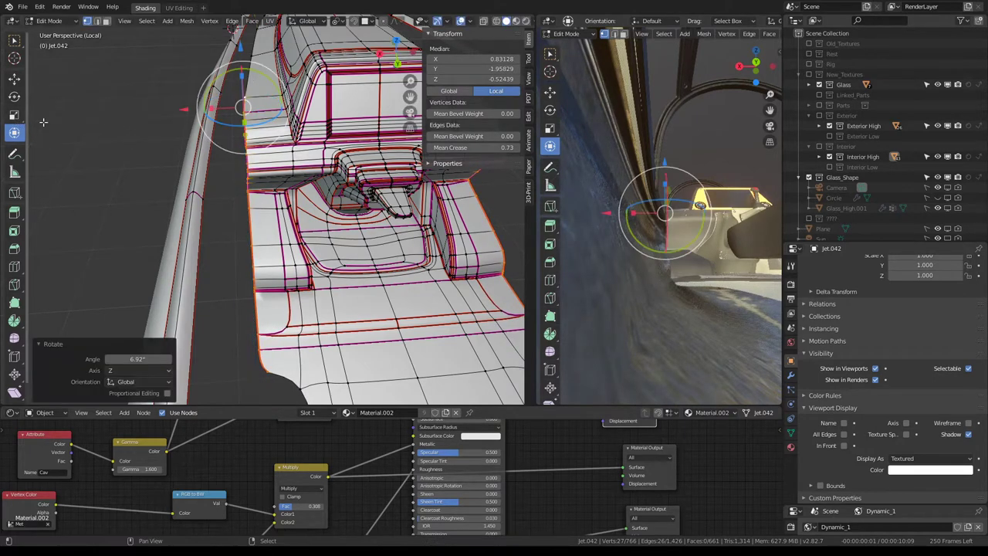
mouse_move(116, 113)
middle_down()
mouse_move(180, 169)
mouse_move(158, 125)
mouse_move(115, 214)
mouse_move(181, 159)
mouse_move(223, 218)
middle_up()
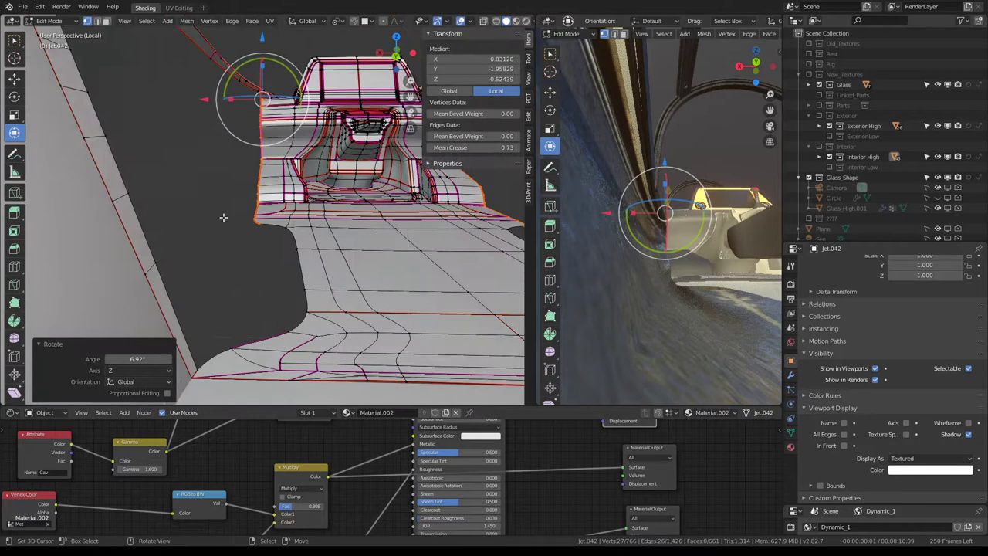
Pick vertices along the floor edge, then orbit in close on the lower floor corner vertex
click(214, 358)
shift+click(220, 345)
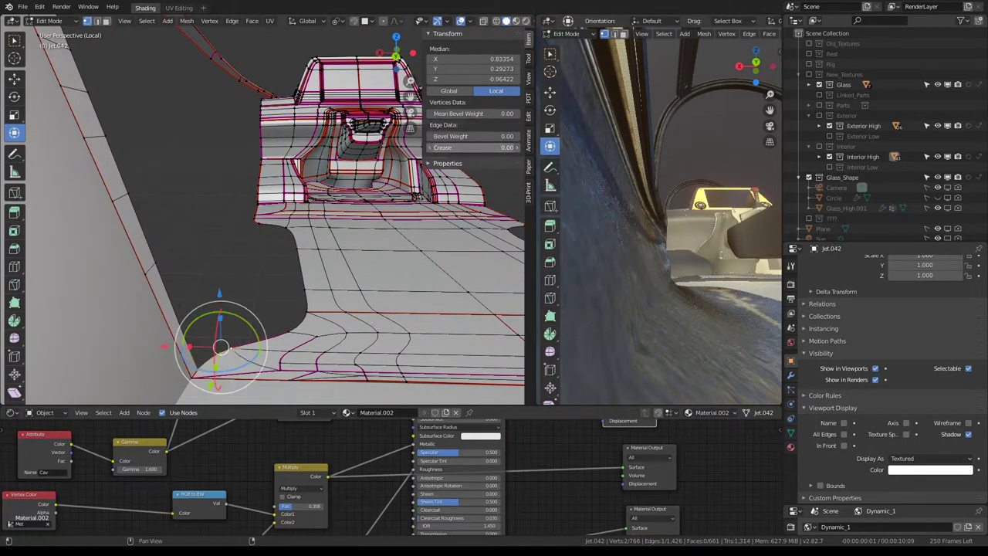
shift+click(280, 354)
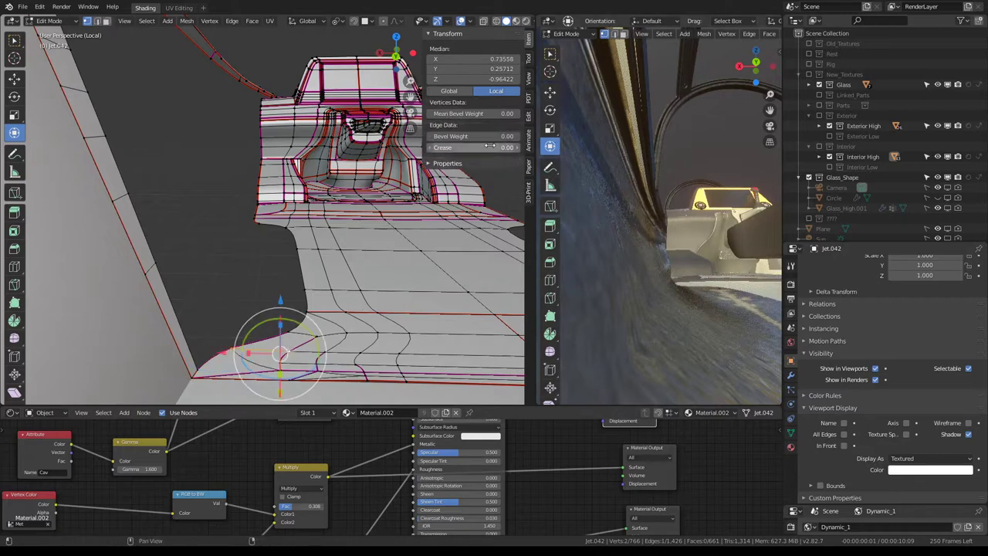
click(255, 223)
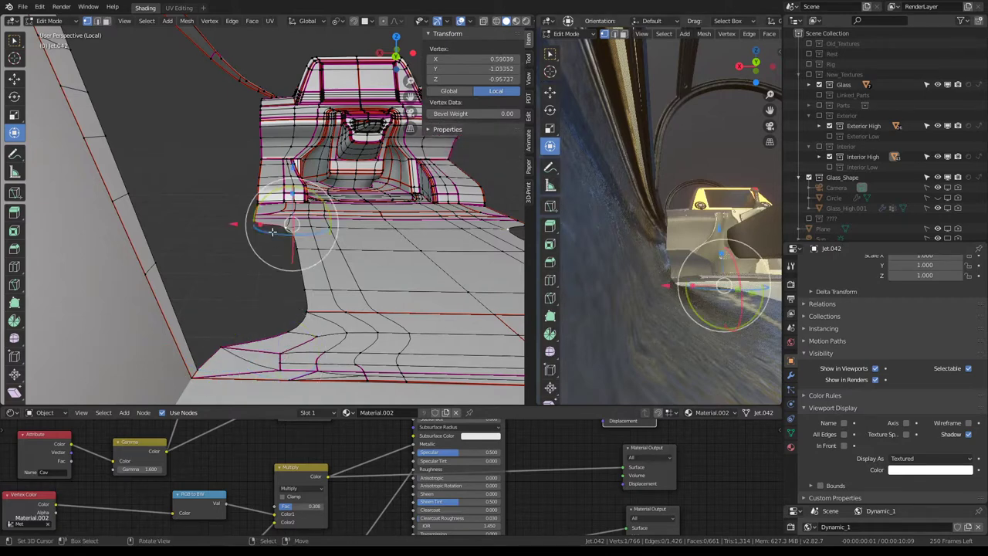
shift+click(220, 347)
mouse_move(220, 317)
middle_down()
mouse_move(37, 242)
mouse_move(277, 214)
middle_up()
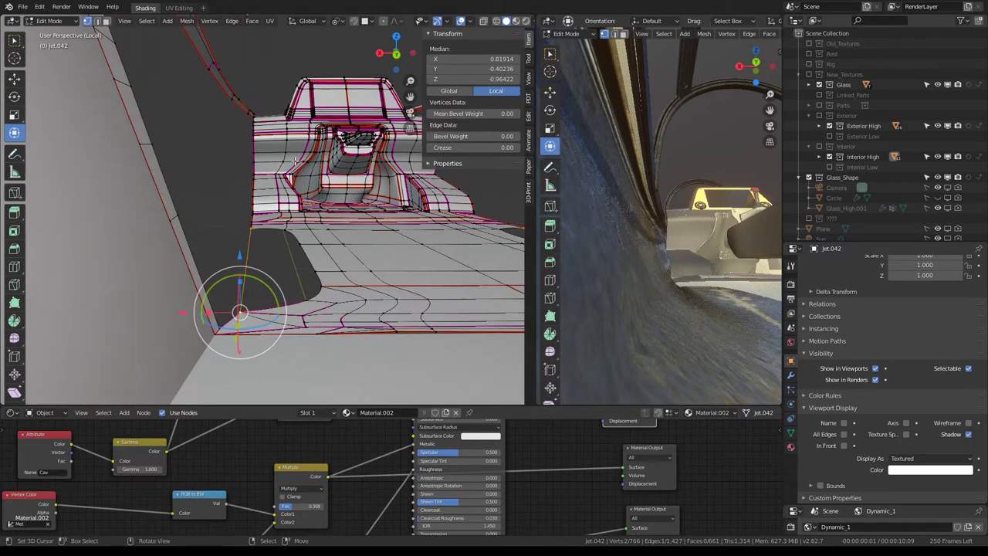
middle_drag(295, 160, 231, 278)
click(244, 271)
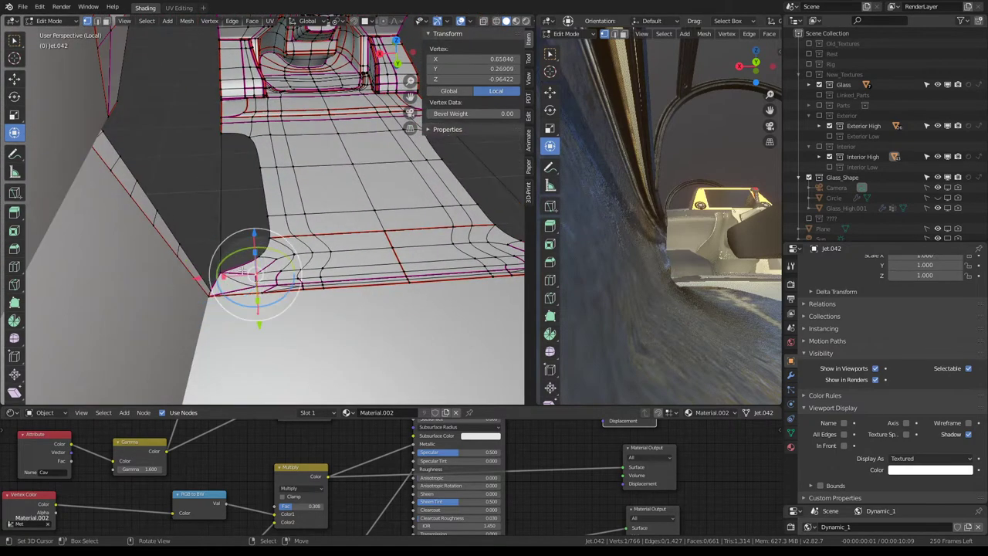
middle_drag(335, 246, 305, 276)
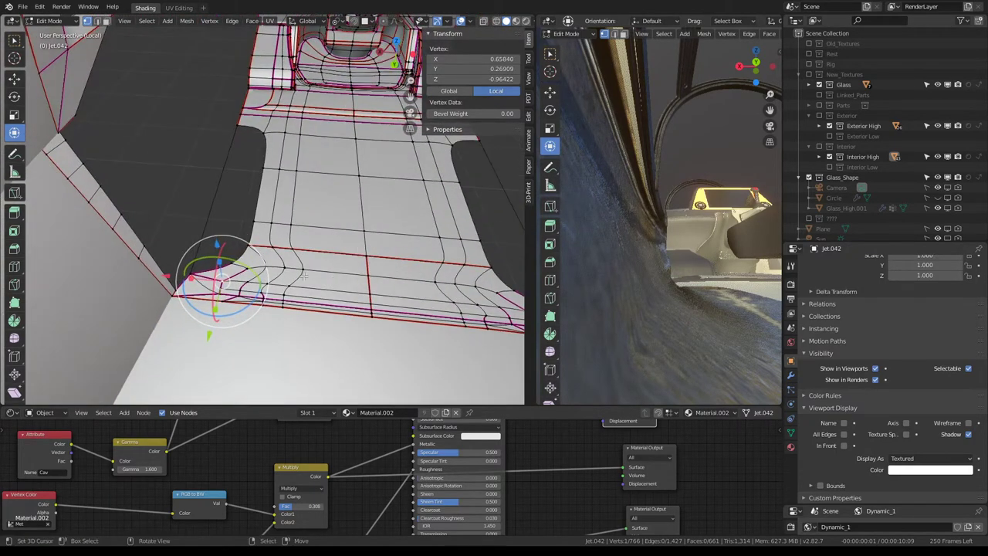
Delete the vertices of two surplus edge loops at the floor corner
alt+click(260, 248)
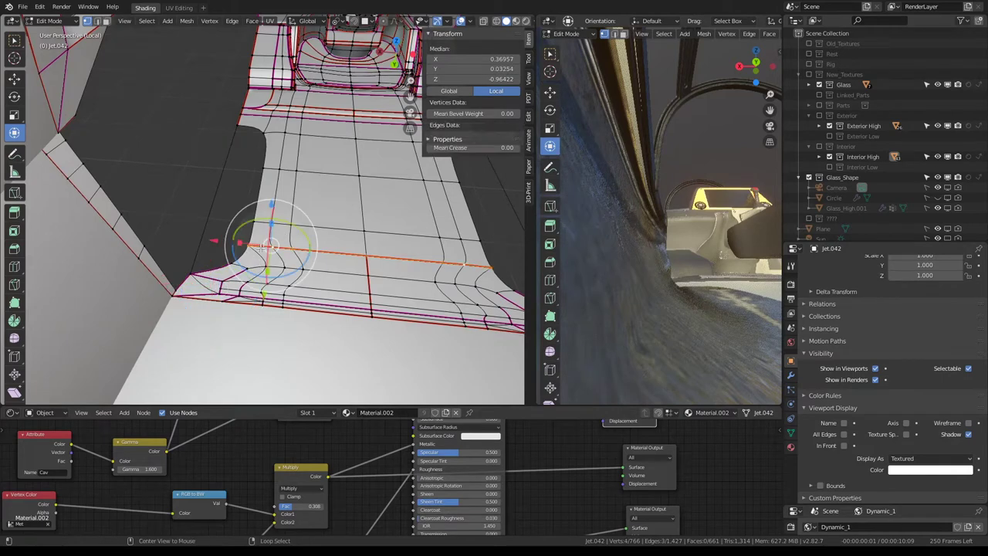
key(x)
click(362, 215)
alt+click(304, 268)
key(x)
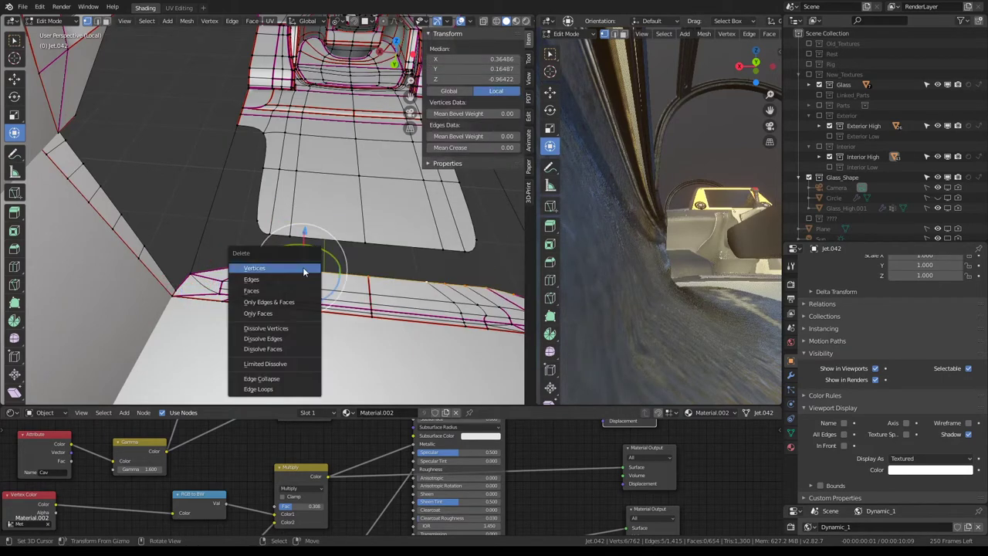
click(304, 268)
Delete the remaining stray vertices and another edge loop near the floor corner
click(219, 286)
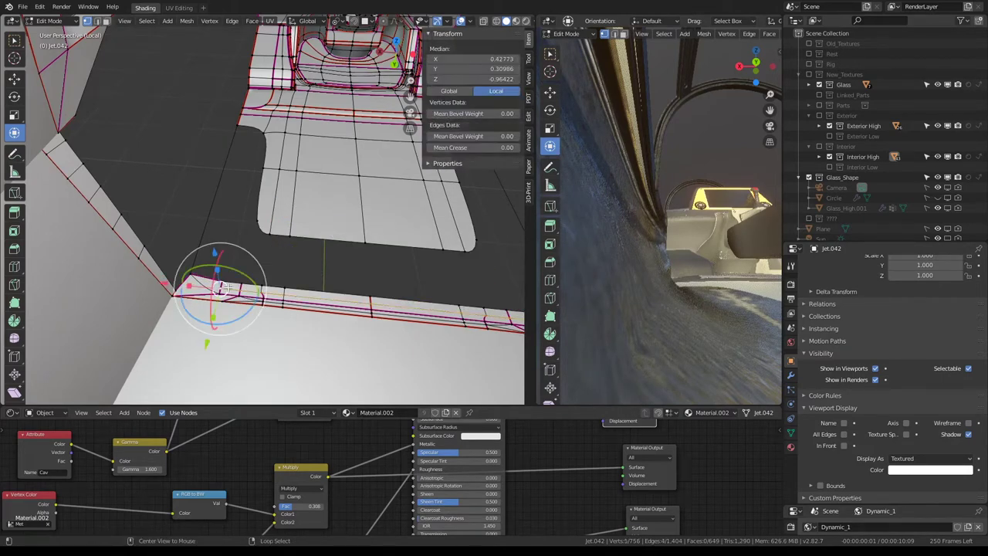
key(x)
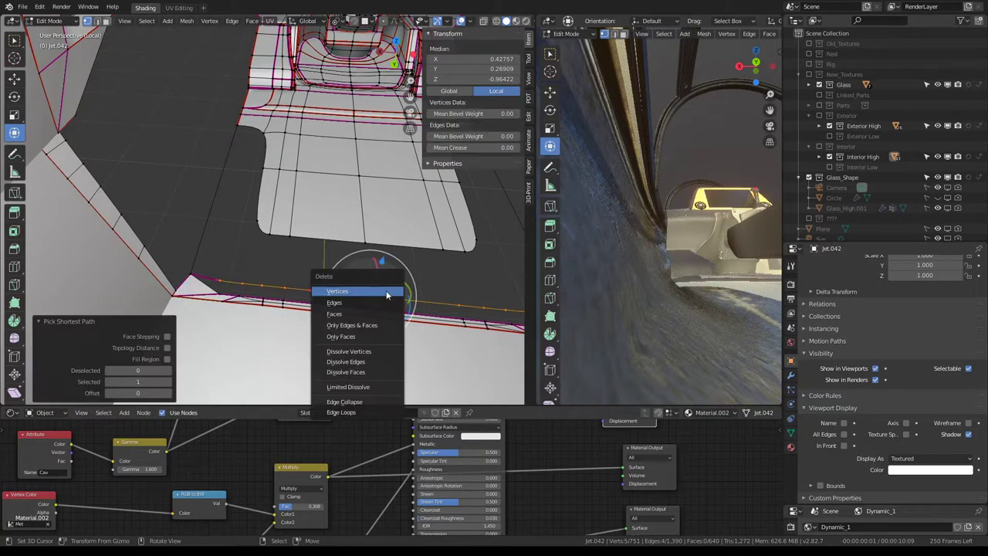
click(391, 291)
alt+click(382, 312)
key(x)
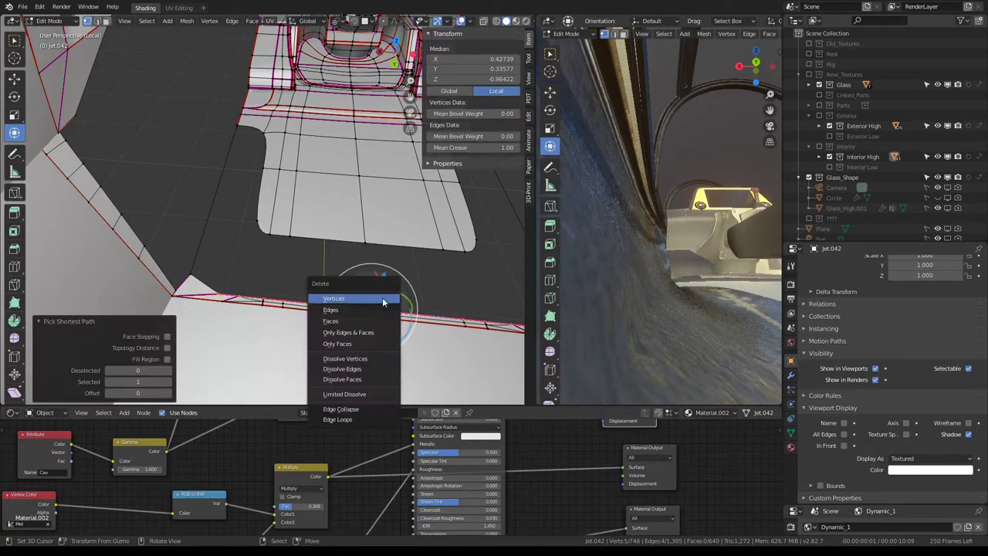
click(355, 298)
click(263, 299)
key(x)
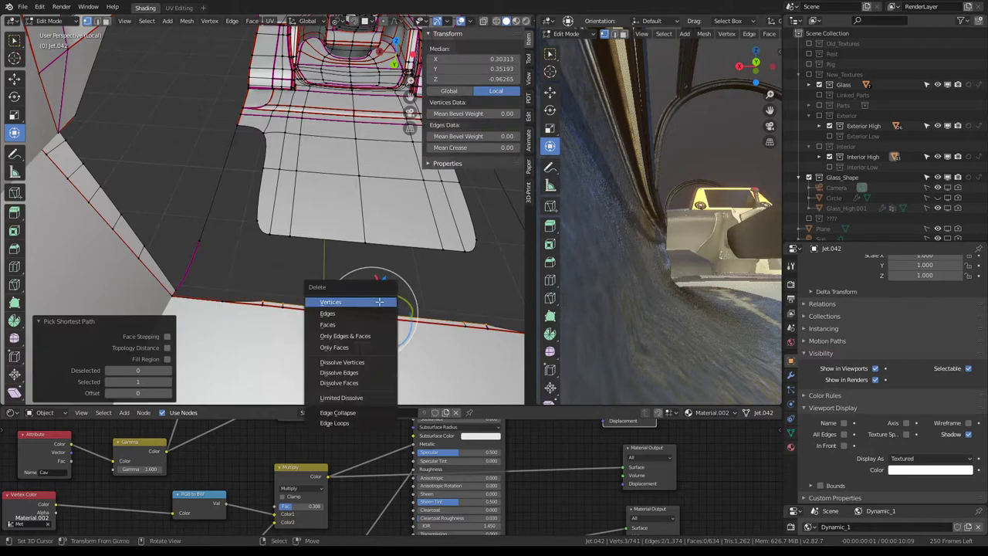
click(378, 302)
Select two vertices at the side pillar's upper corner
click(207, 243)
middle_drag(207, 243, 256, 237)
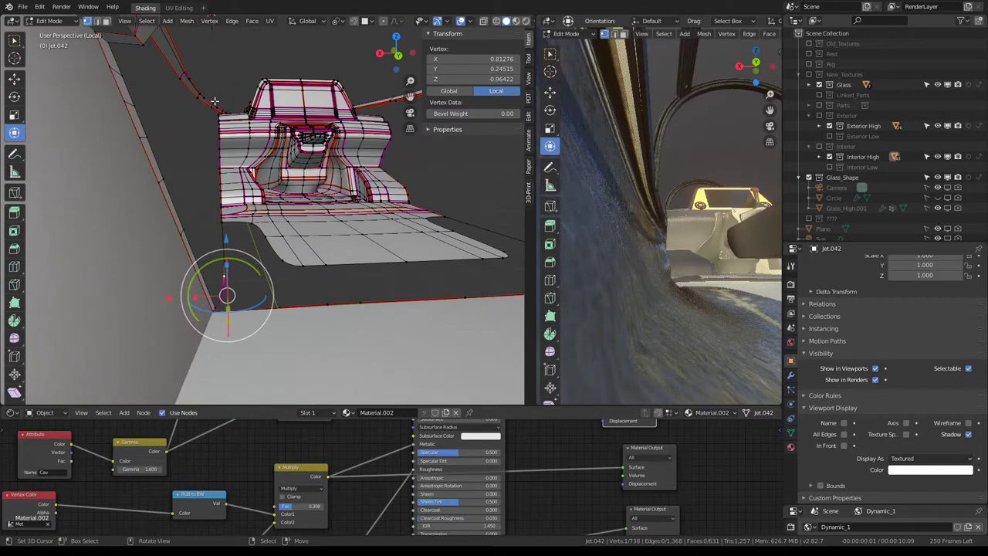
mouse_move(215, 100)
middle_down()
mouse_move(258, 106)
mouse_move(250, 188)
mouse_move(267, 192)
mouse_move(262, 185)
middle_up()
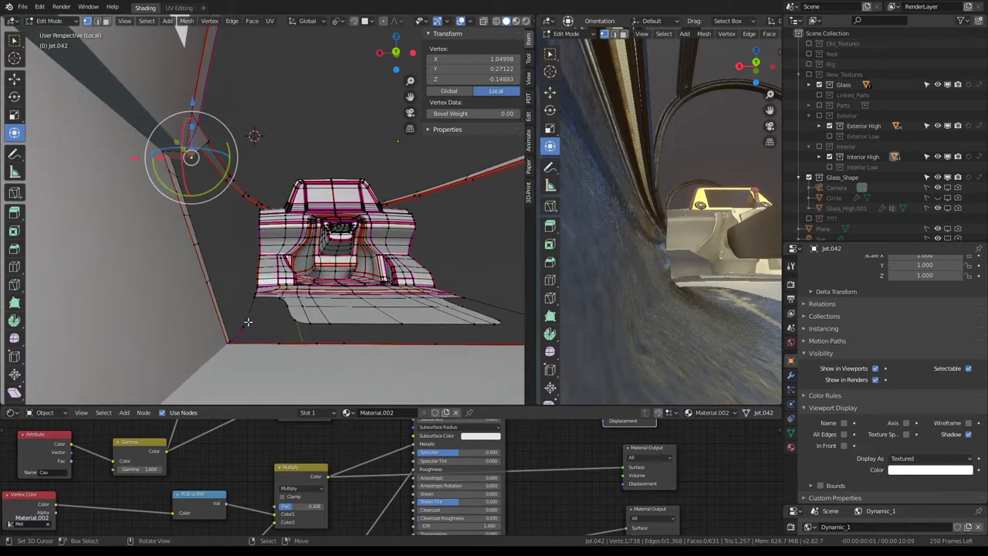
mouse_move(247, 322)
middle_down()
mouse_move(273, 261)
mouse_move(314, 242)
mouse_move(293, 178)
middle_up()
shift+click(250, 264)
Join the two pillar vertices with an edge and Limited Dissolve a face path along the pillar
key(f)
alt+click(212, 118)
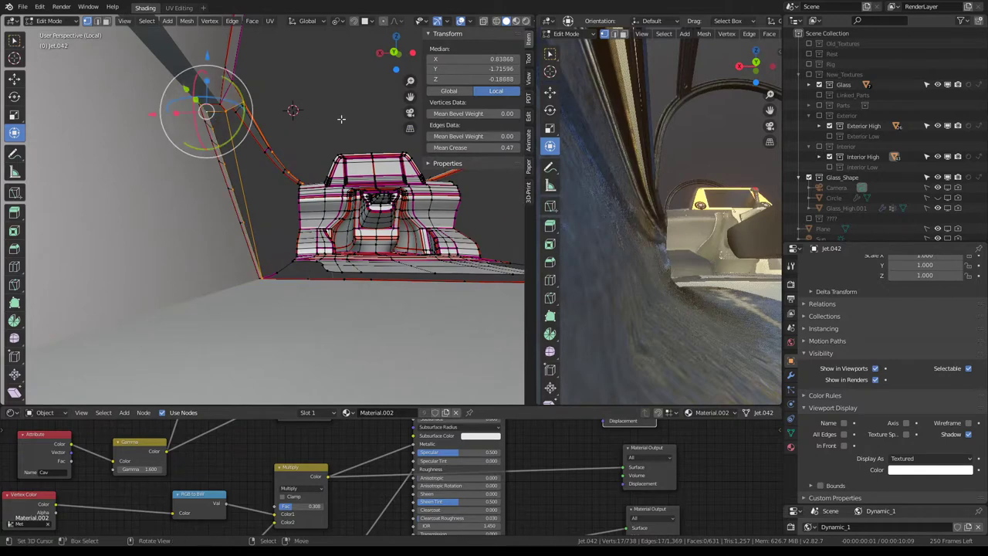
click(227, 112)
middle_drag(227, 112, 224, 160)
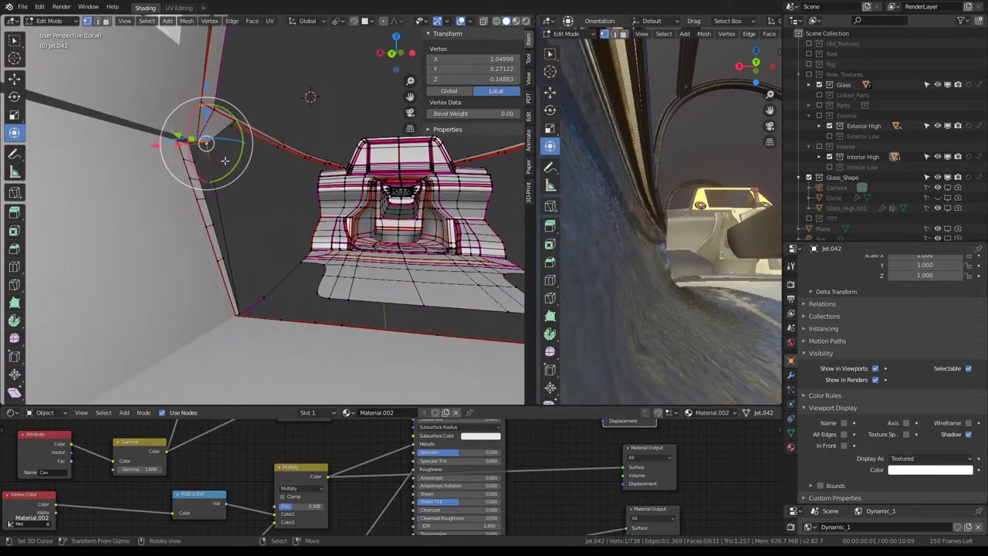
click(108, 21)
click(189, 166)
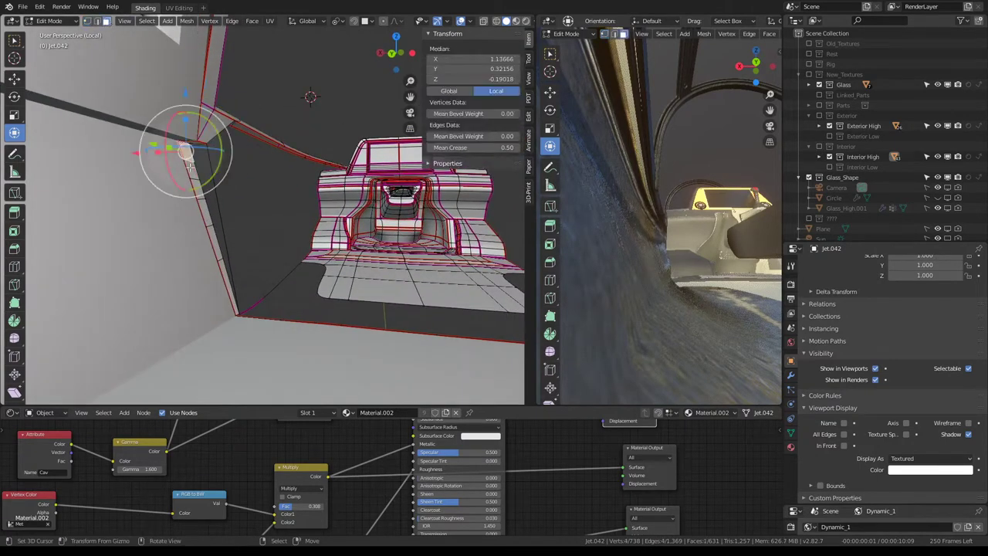
ctrl+click(230, 292)
key(q)
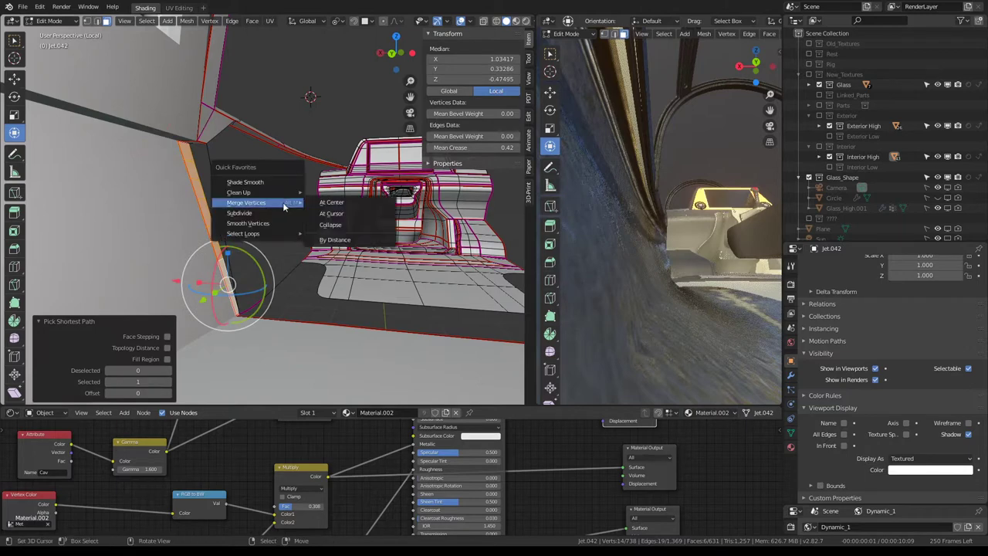
mouse_move(247, 192)
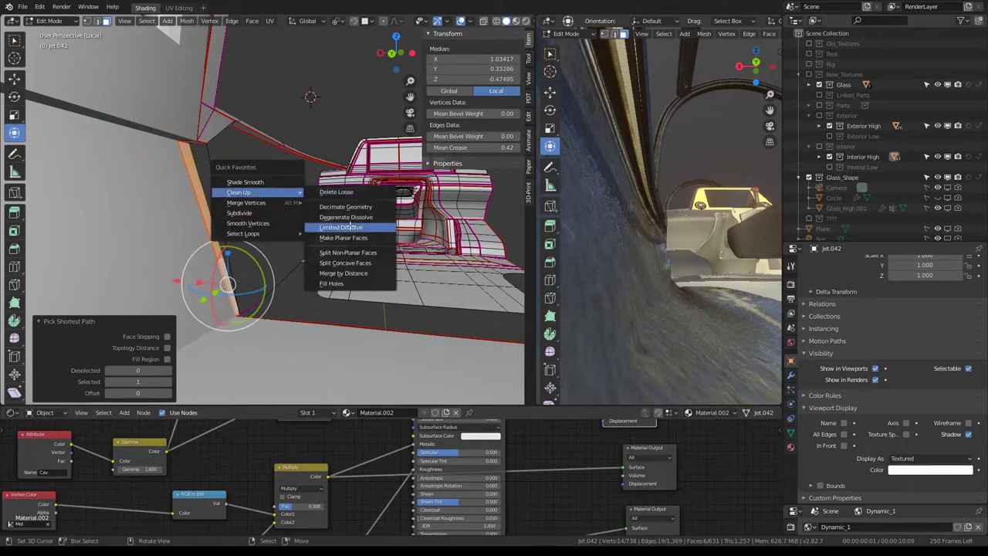
click(340, 227)
middle_drag(340, 227, 151, 189)
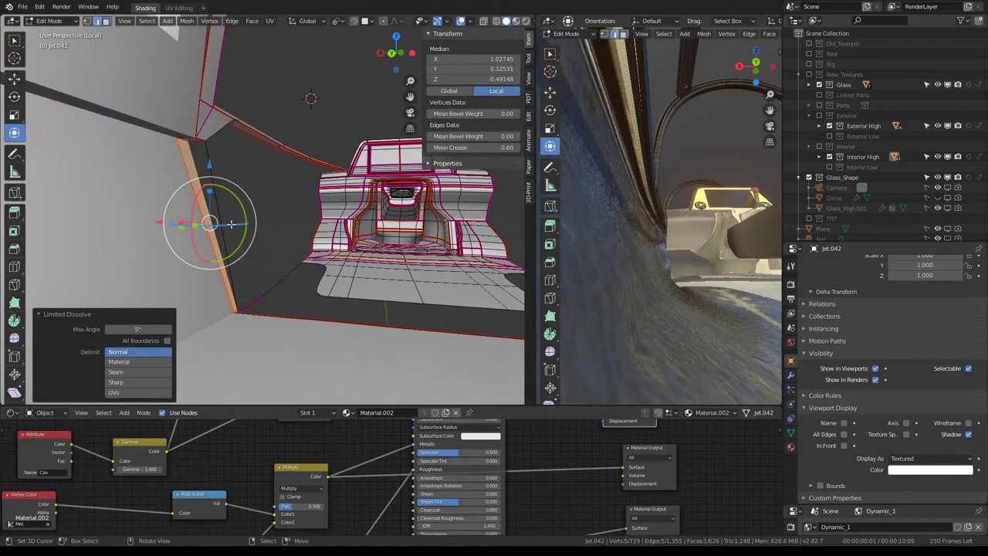
Select the upper pillar edges and merge their vertices at the first one
click(231, 224)
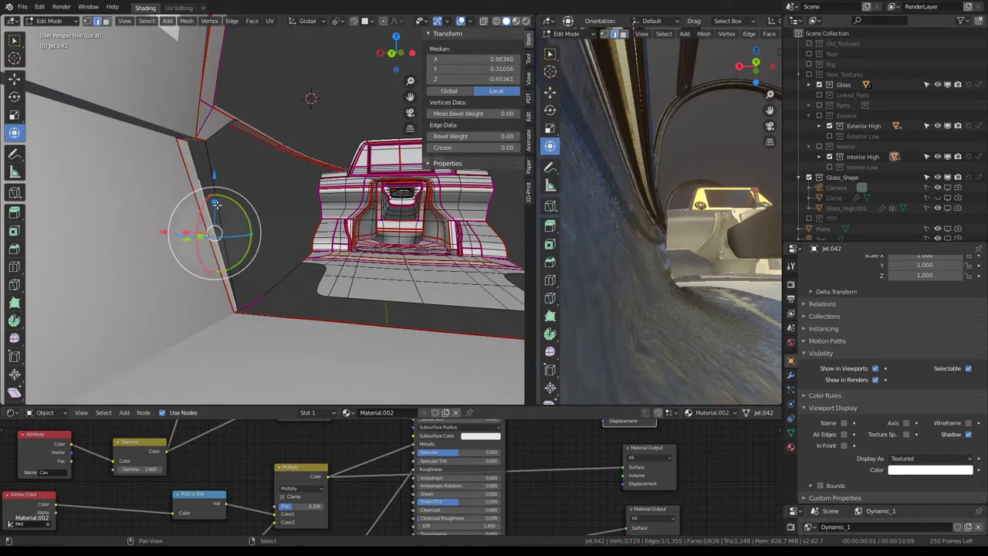
click(201, 188)
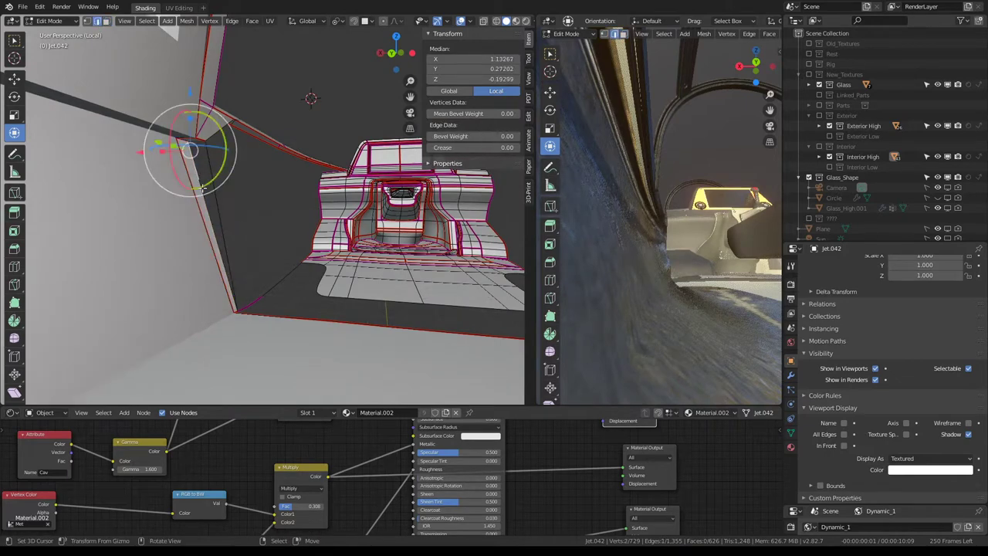
middle_drag(200, 188, 154, 182)
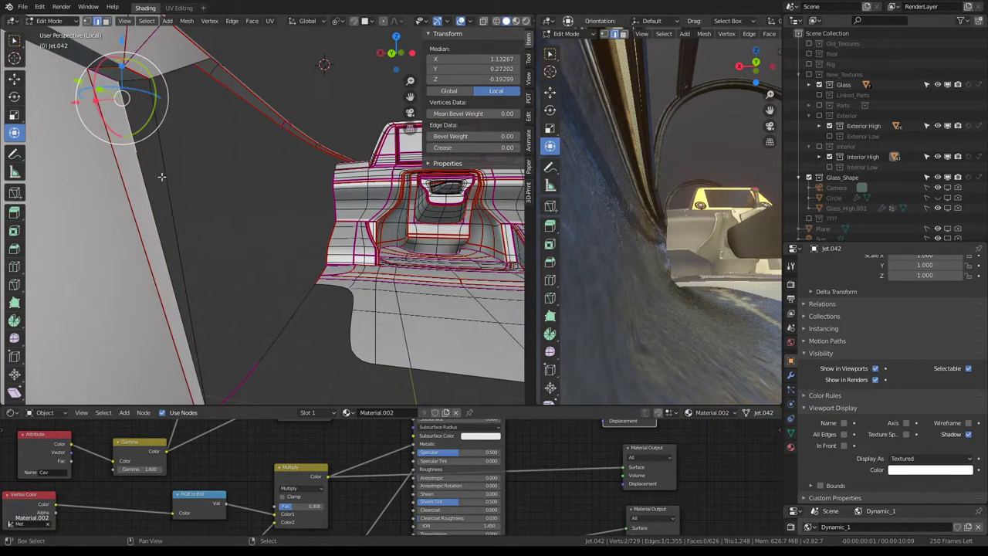
shift+click(127, 185)
shift+click(87, 25)
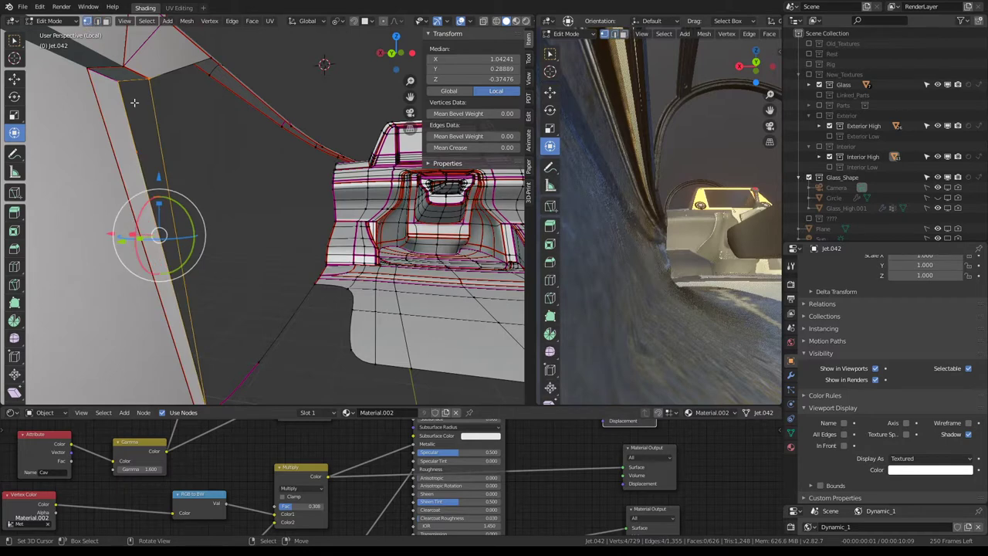
click(126, 105)
key(q)
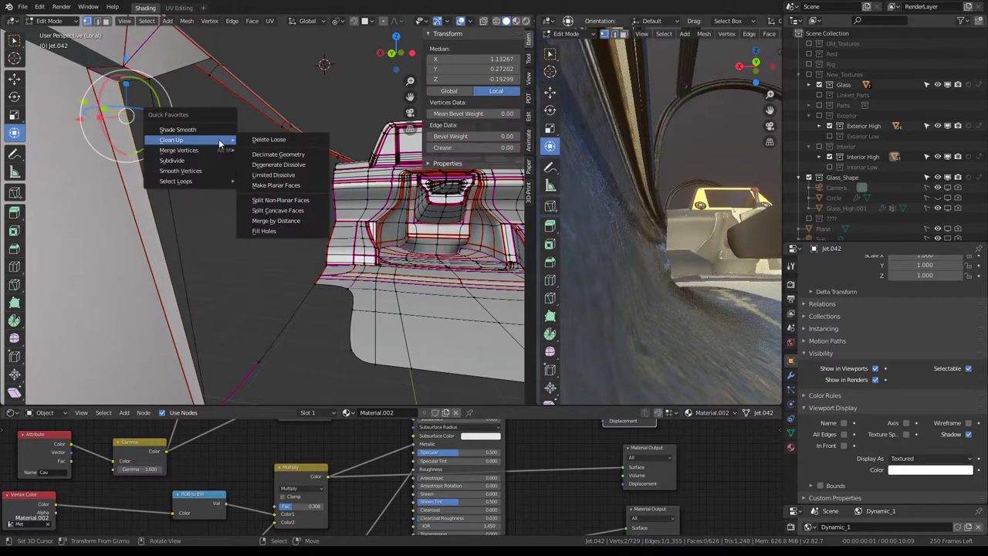
mouse_move(180, 150)
click(265, 150)
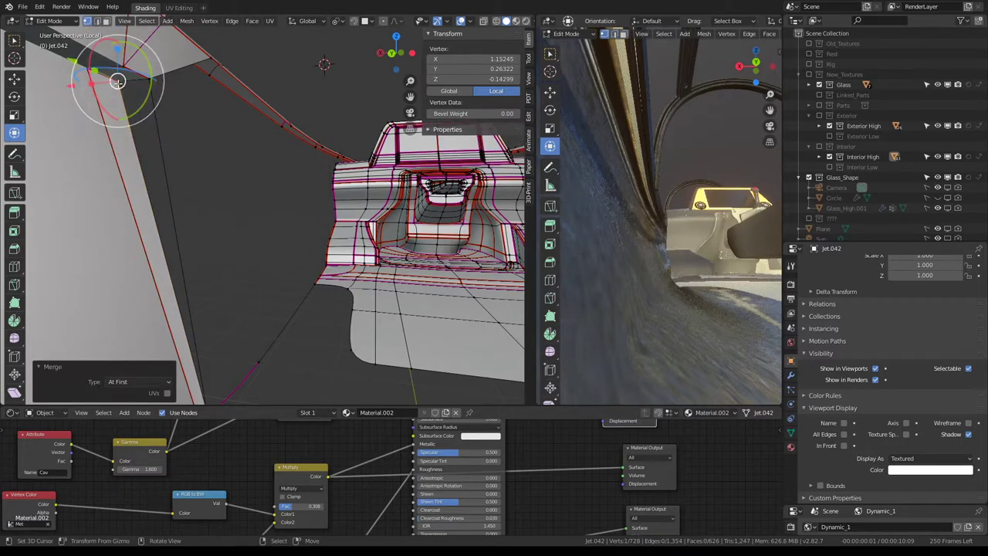
middle_drag(117, 81, 224, 257)
key(ctrl+z)
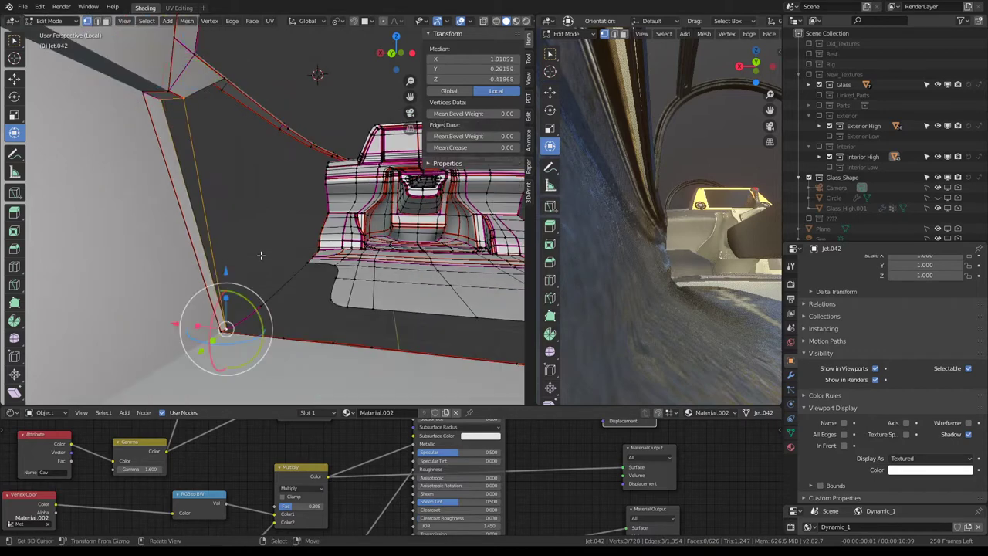
Fill a new face at the pillar corner and return to Object Mode
key(f)
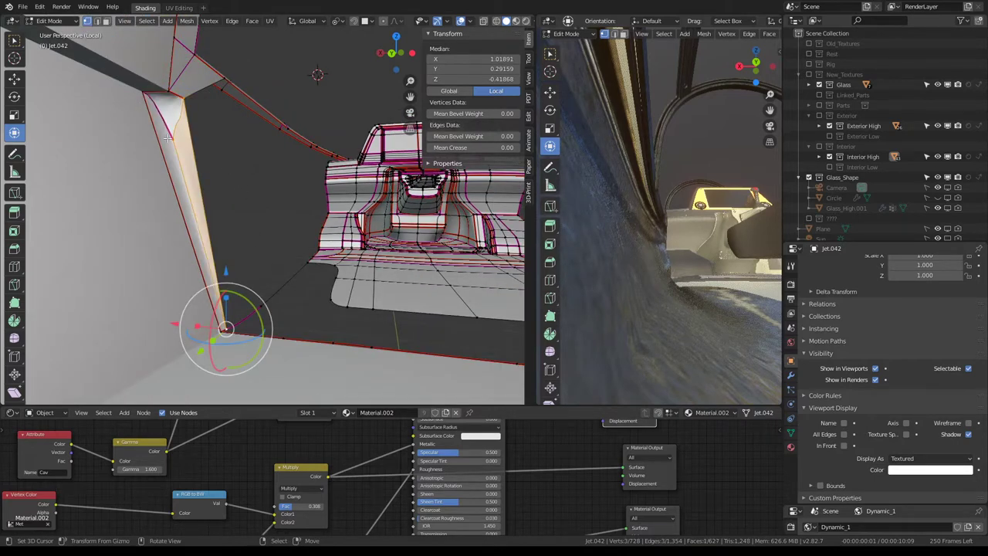
click(167, 137)
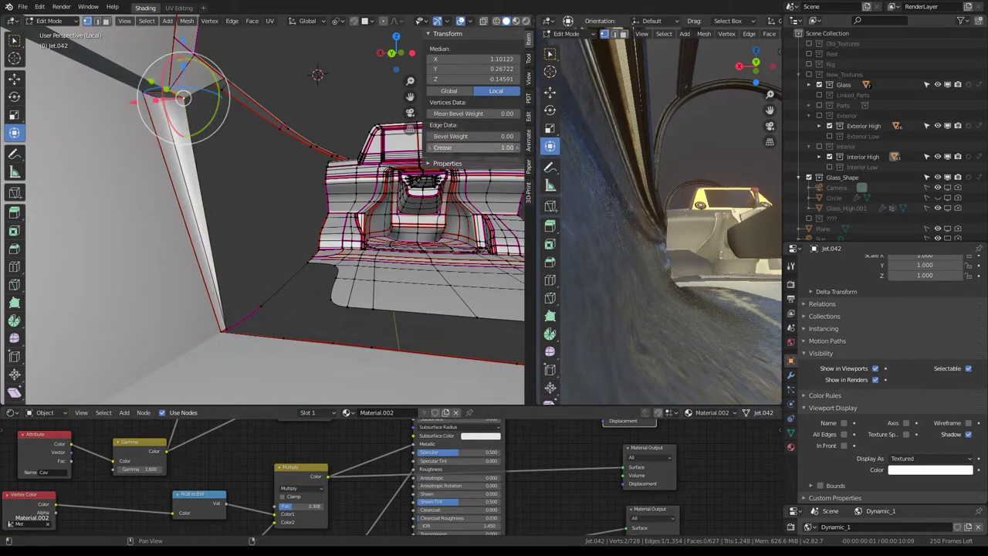
key(Tab)
scroll(347, 211, up, 4)
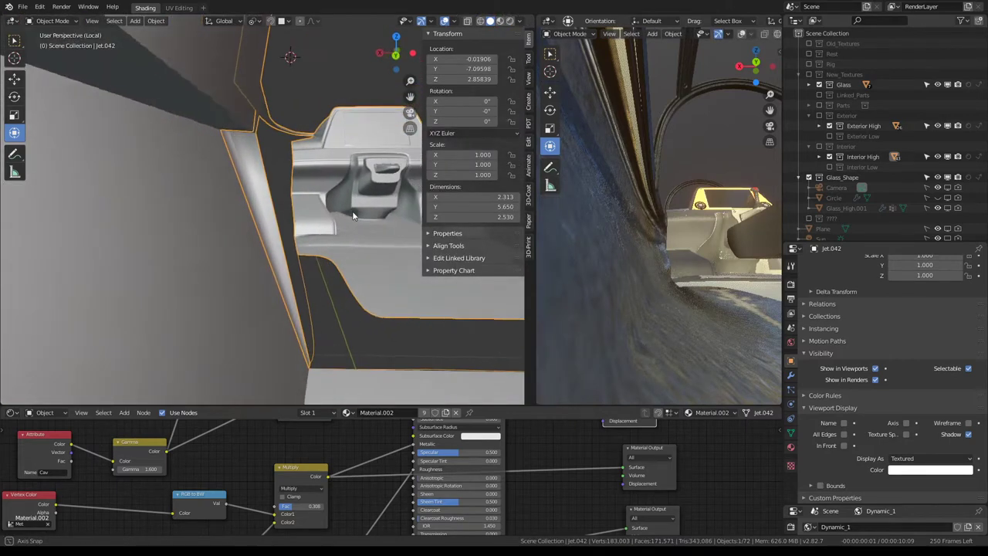
Add the vertical pillar edge to the selection, previewing the shape in Object Mode
scroll(329, 200, down, 4)
key(Tab)
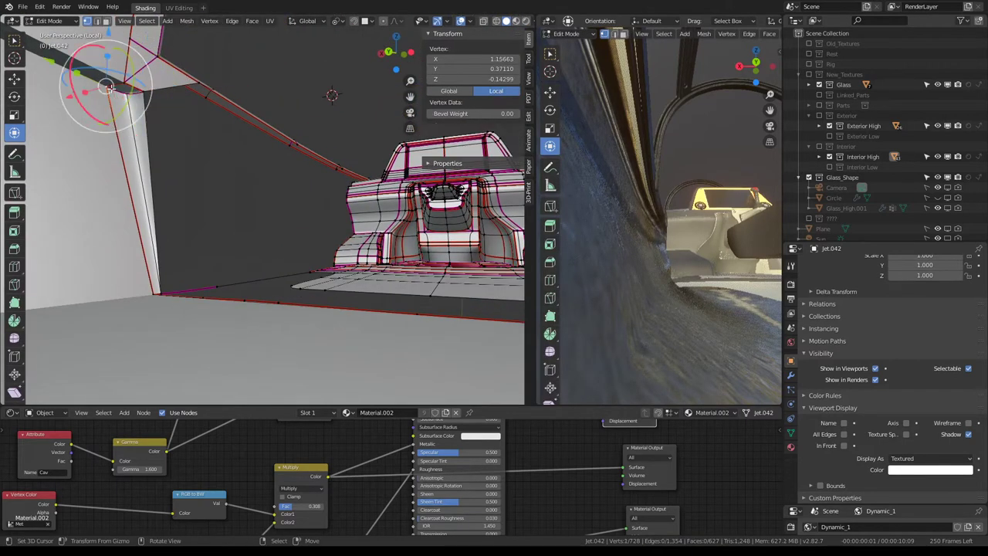
shift+click(163, 290)
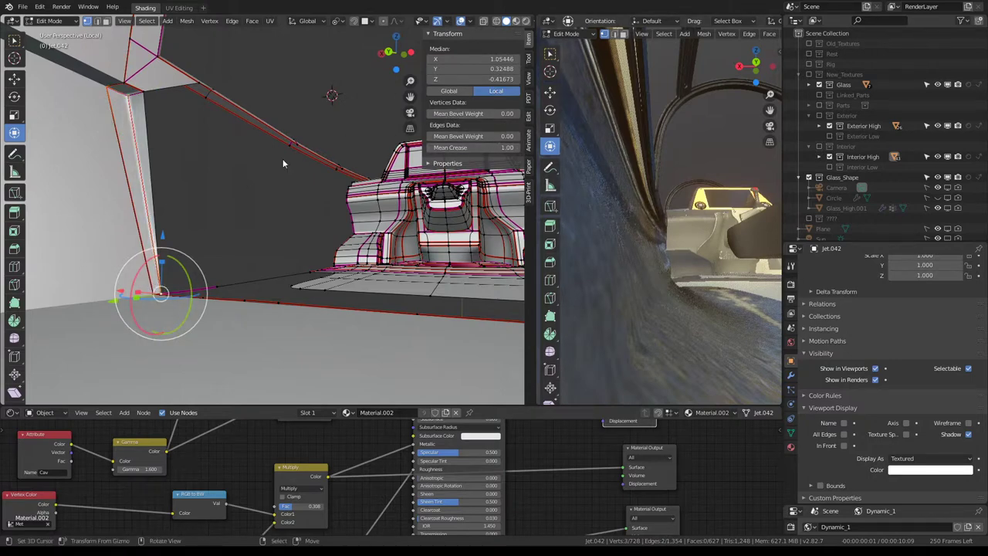
key(Tab)
scroll(286, 166, up, 5)
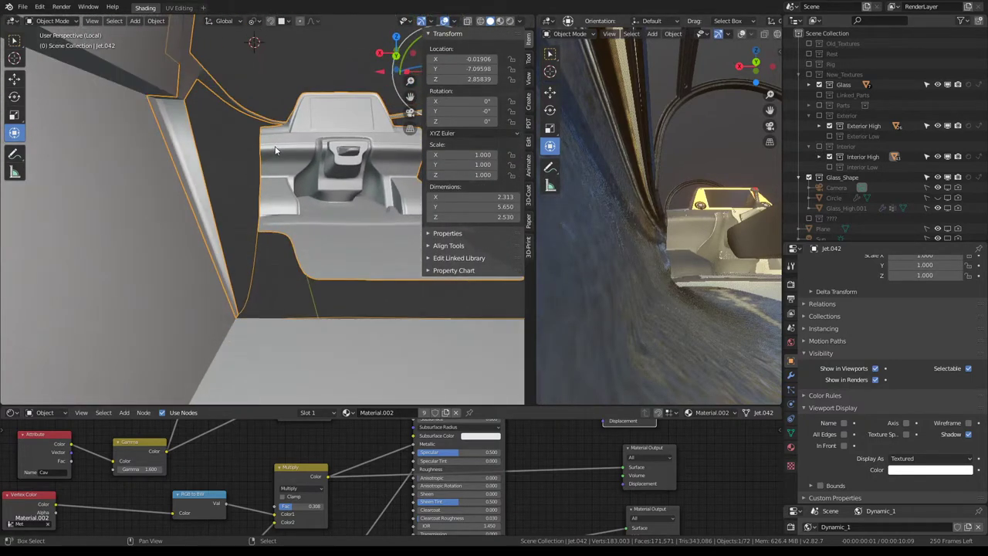
key(Tab)
Delete the seam-bounded faces of the floor piece
click(220, 330)
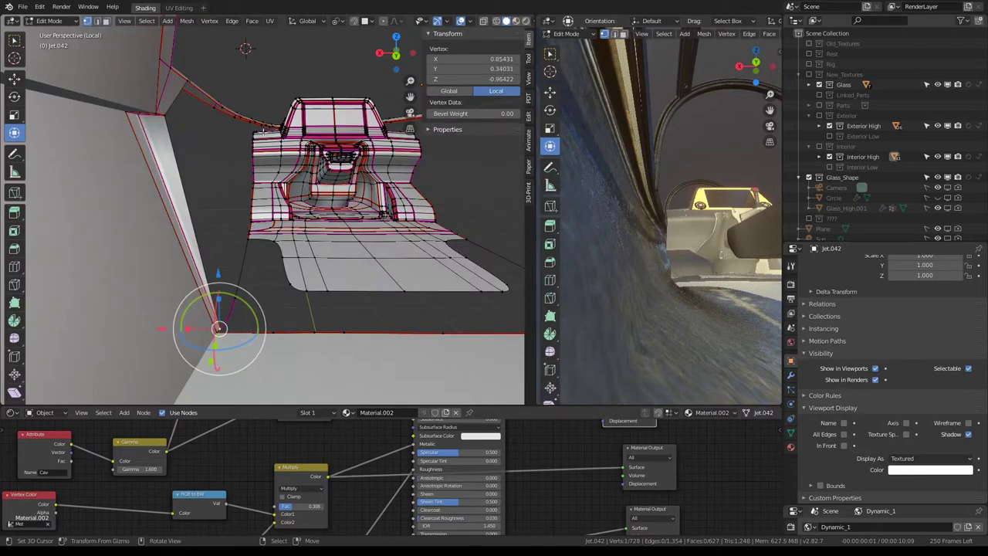
mouse_move(261, 214)
middle_down()
mouse_move(306, 160)
mouse_move(233, 272)
middle_up()
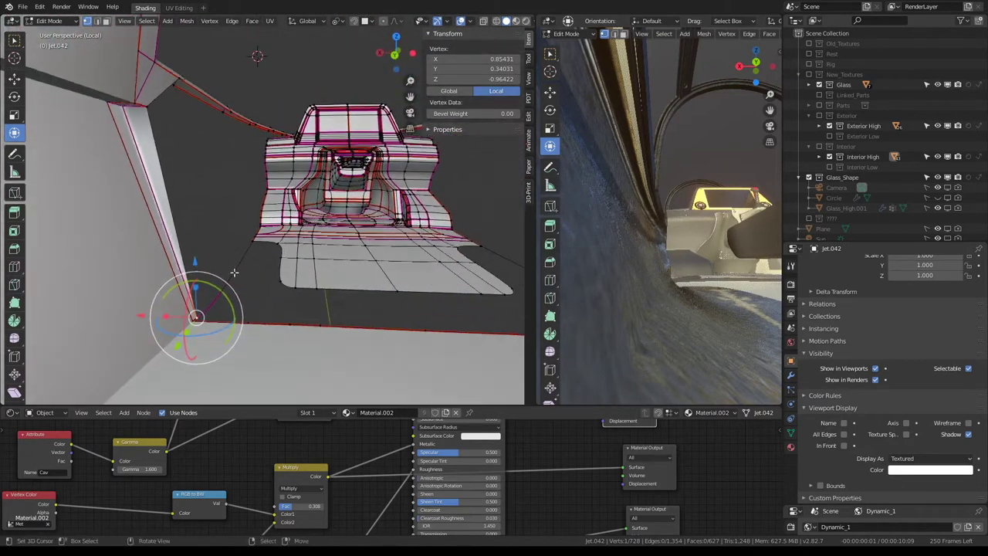
middle_drag(210, 309, 337, 325)
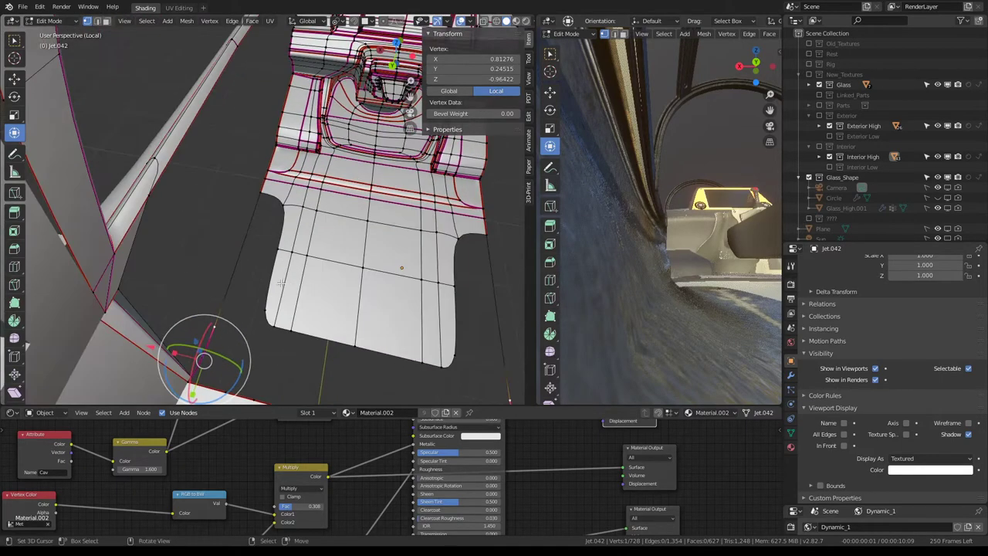
alt+click(337, 325)
key(l)
key(x)
click(356, 233)
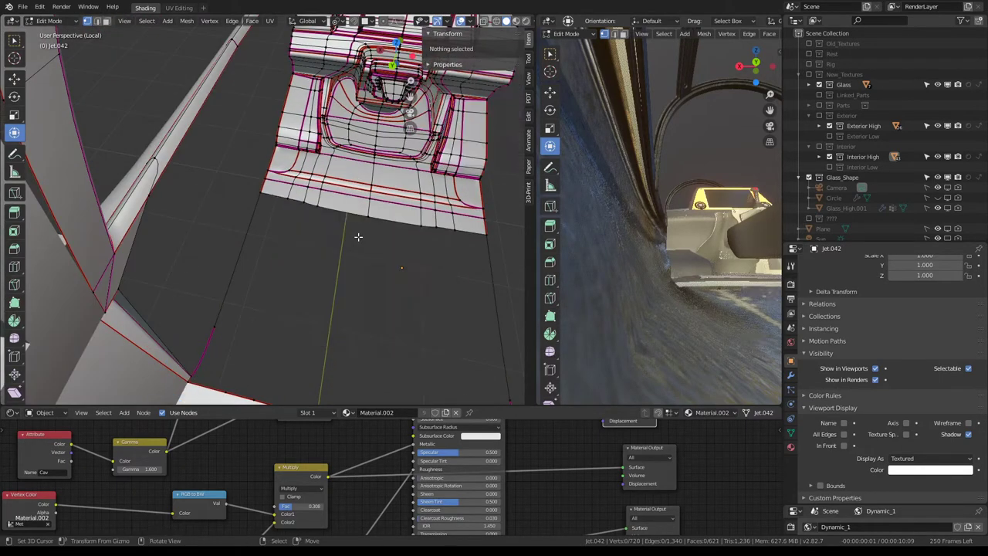
mouse_move(357, 233)
middle_down()
mouse_move(271, 182)
mouse_move(212, 207)
mouse_move(139, 194)
mouse_move(132, 159)
mouse_move(300, 229)
mouse_move(289, 238)
mouse_move(378, 168)
mouse_move(281, 327)
middle_up()
Select the wall corner vertex to extrude from
click(260, 328)
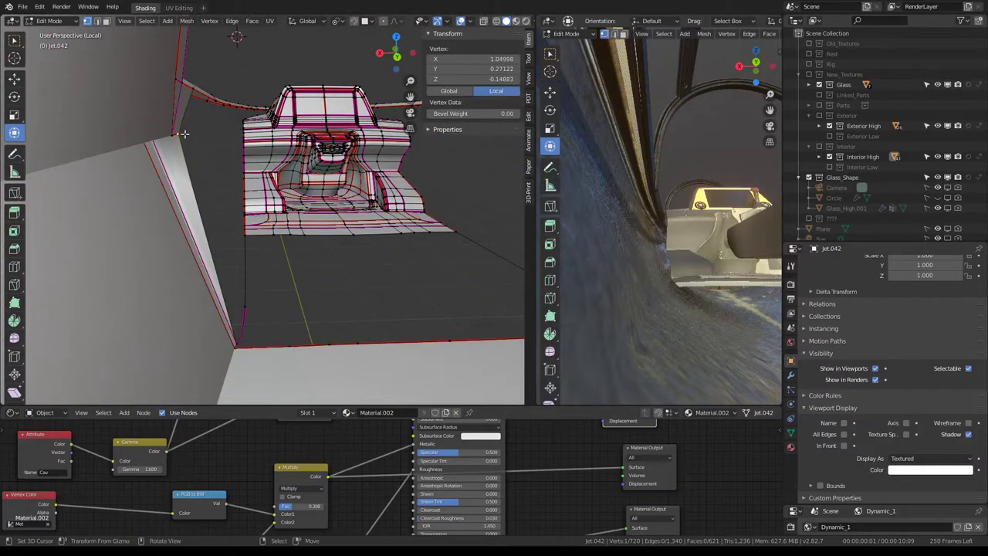
click(174, 134)
mouse_move(184, 133)
middle_down()
mouse_move(211, 172)
mouse_move(263, 166)
middle_up()
Extrude a new vertex from the wall corner and line it up with another vertex on X
key(e)
right_click(263, 166)
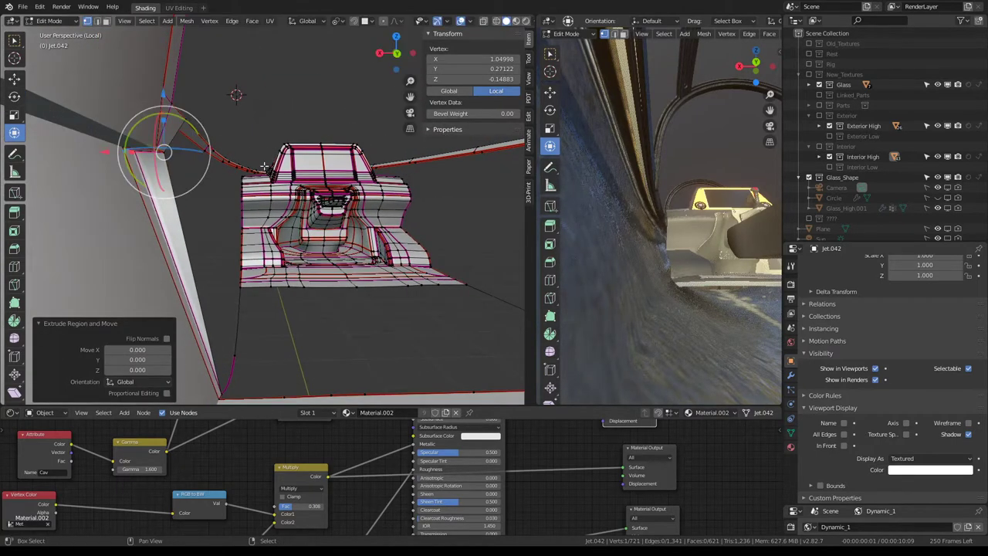
shift+click(244, 179)
key(s)
key(x)
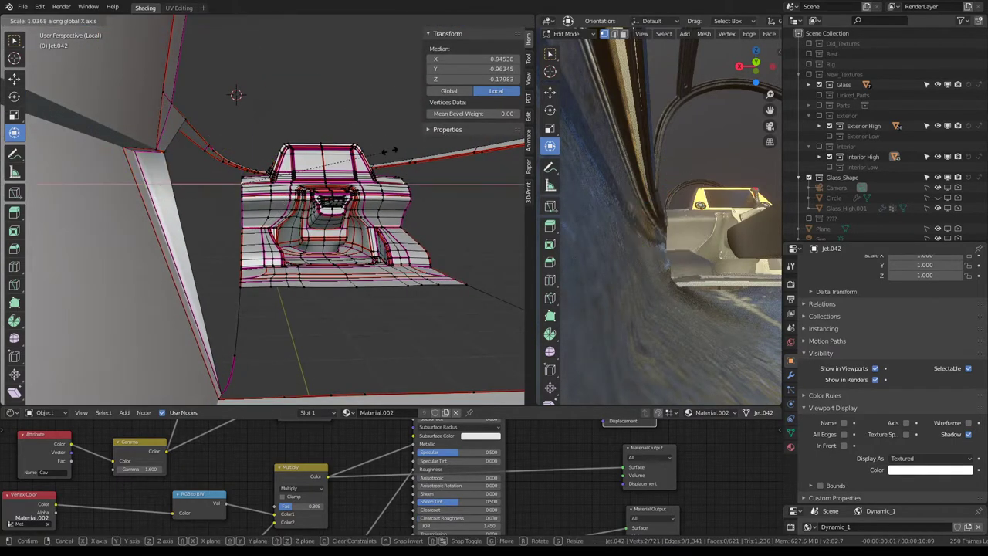
text(0)
key(Return)
Join two vertices at the bottom of the wall with a new edge
mouse_move(389, 150)
middle_down()
mouse_move(179, 218)
mouse_move(69, 183)
mouse_move(223, 227)
mouse_move(364, 293)
middle_up()
click(378, 314)
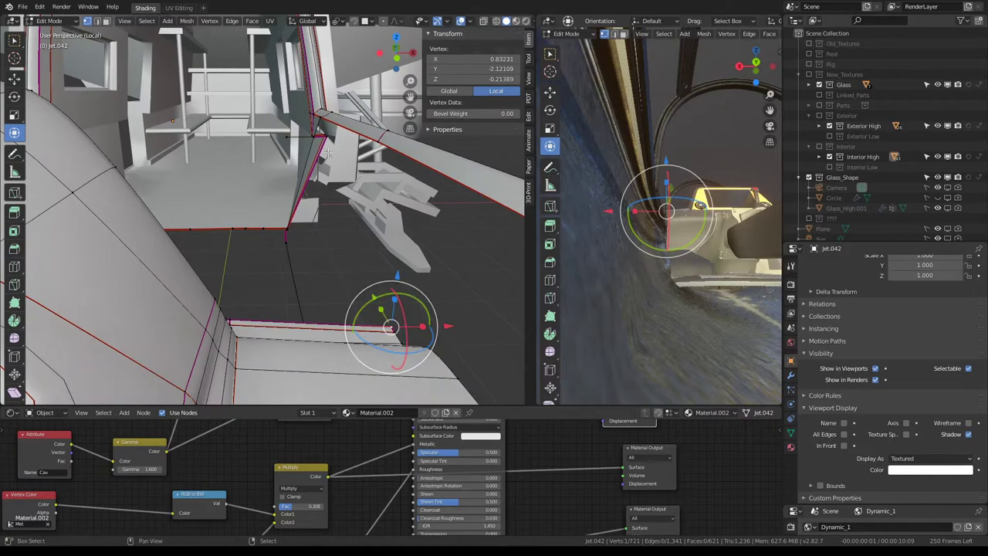
shift+click(290, 131)
mouse_move(290, 131)
middle_down()
mouse_move(407, 201)
mouse_move(274, 205)
mouse_move(77, 342)
mouse_move(132, 232)
mouse_move(221, 231)
mouse_move(80, 305)
mouse_move(381, 180)
middle_up()
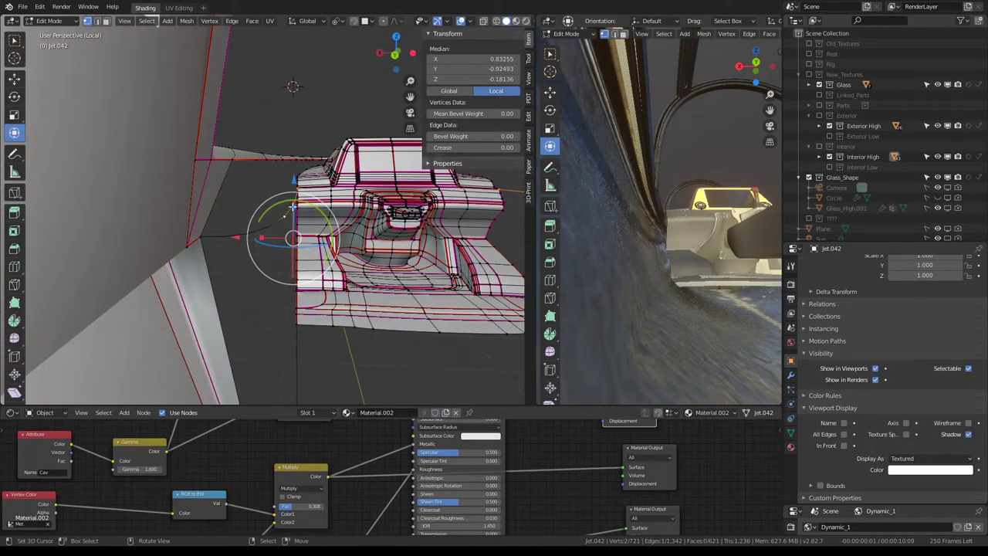
middle_drag(293, 207, 232, 323)
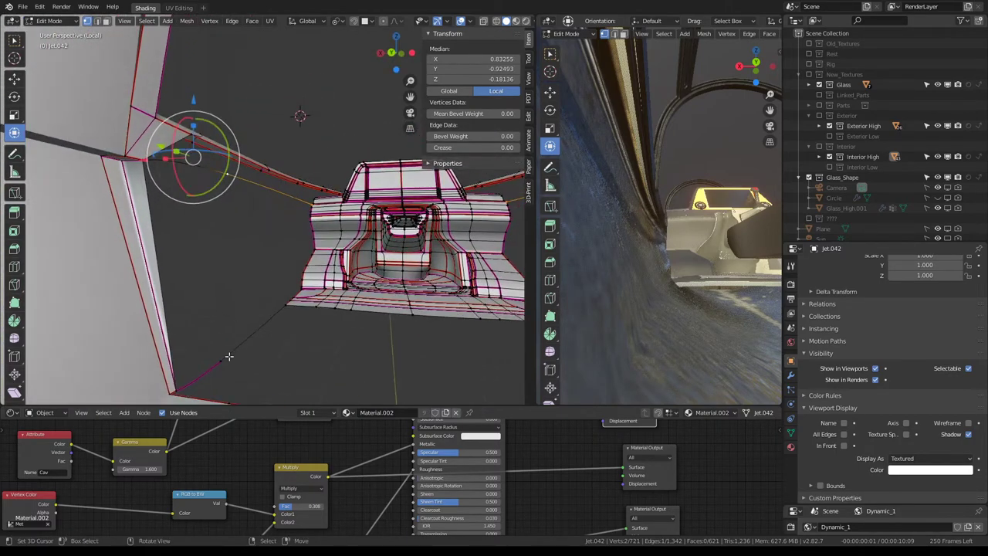
click(228, 356)
key(f)
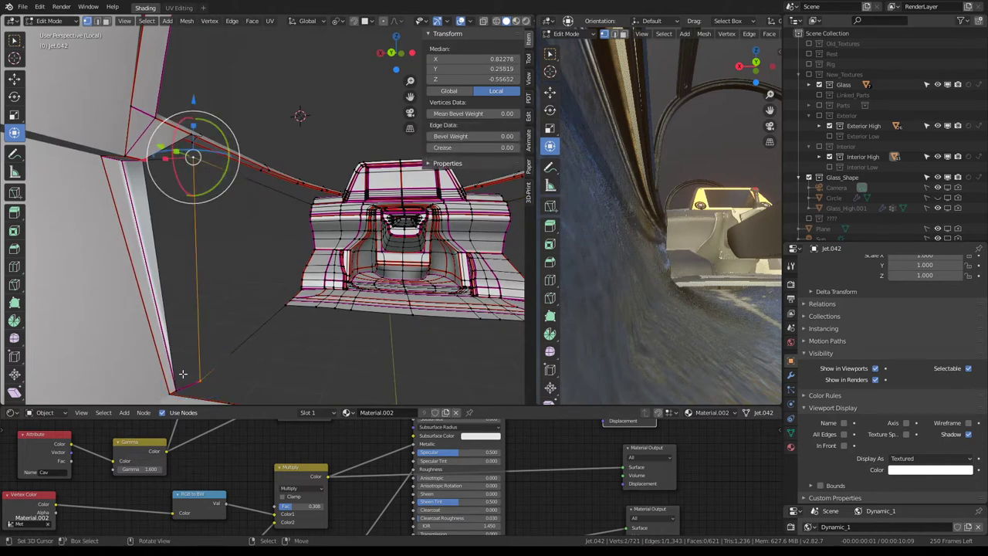
Fill a new face between four vertices, then return to Object Mode
shift+click(182, 373)
shift+click(183, 161)
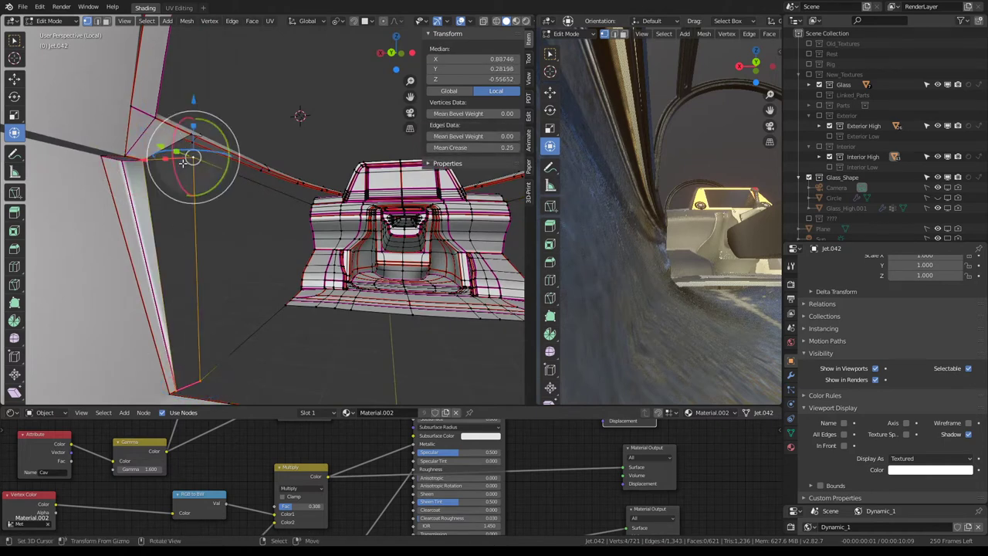
key(f)
click(185, 159)
shift+click(199, 378)
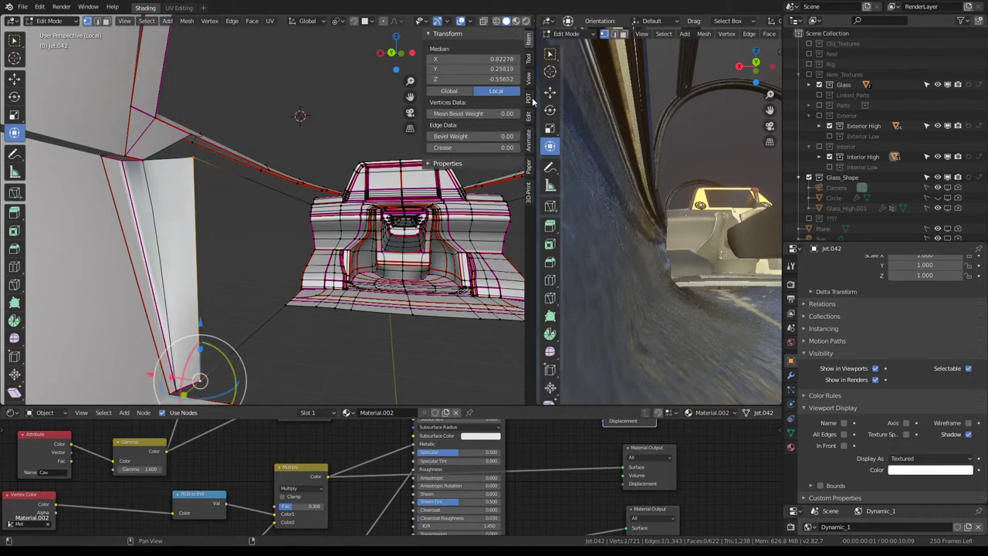
key(Tab)
mouse_move(313, 156)
middle_down()
mouse_move(292, 163)
mouse_move(325, 173)
middle_up()
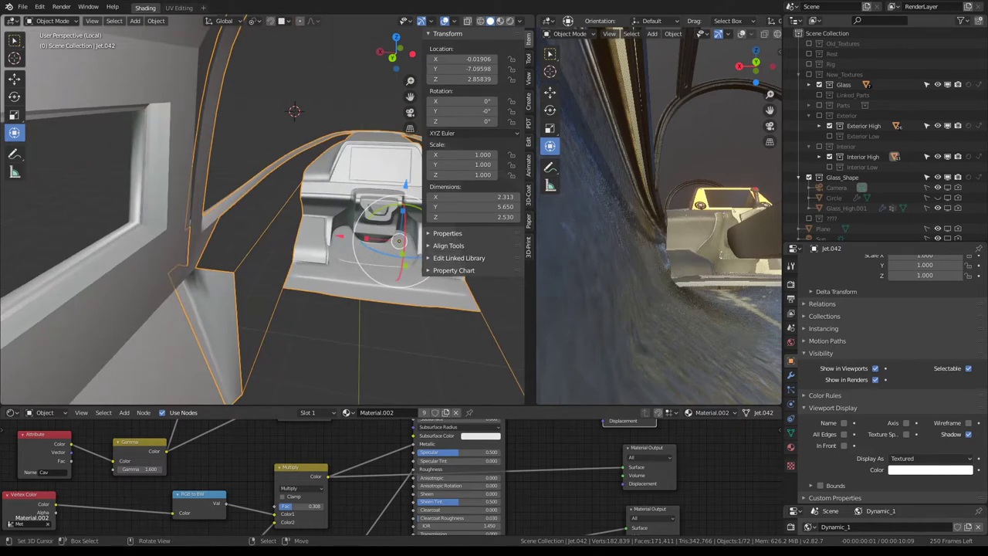
In Edit Mode, flatten the selected interior vertices to one height on Z
mouse_move(331, 139)
middle_down()
mouse_move(353, 141)
mouse_move(100, 198)
mouse_move(248, 175)
mouse_move(269, 187)
mouse_move(293, 103)
mouse_move(273, 209)
mouse_move(209, 229)
middle_up()
key(Tab)
mouse_move(331, 228)
middle_down()
mouse_move(334, 158)
mouse_move(253, 212)
mouse_move(313, 229)
mouse_move(289, 223)
mouse_move(313, 210)
middle_up()
key(s)
key(z)
key(Return)
Fill a new face between the selected seat edge loops
click(285, 313)
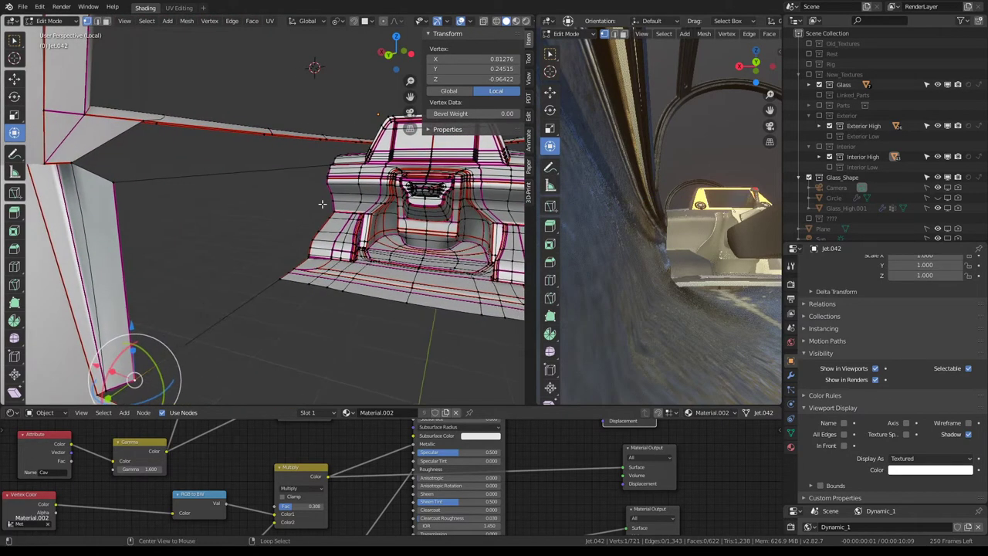
alt+click(322, 203)
click(106, 21)
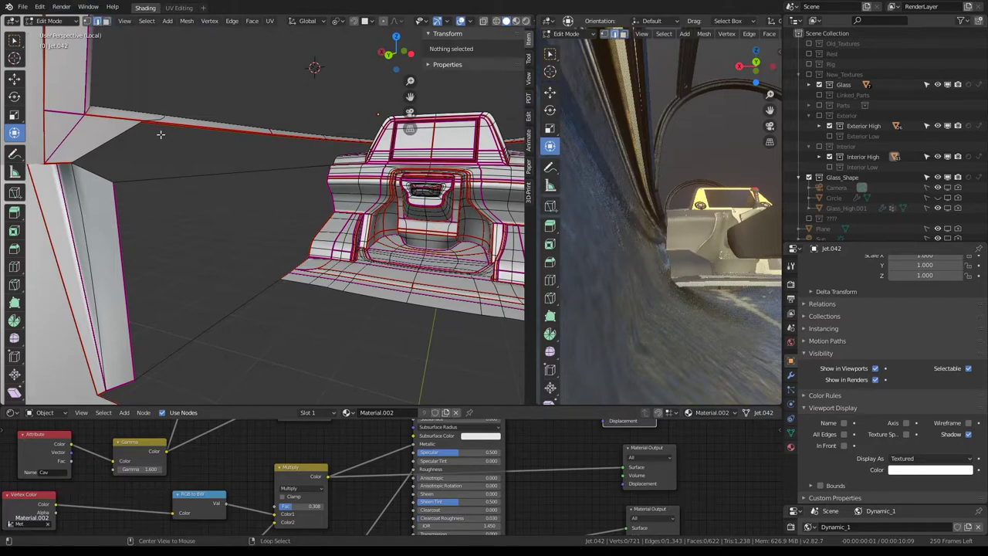
alt+click(168, 170)
alt+shift+click(214, 311)
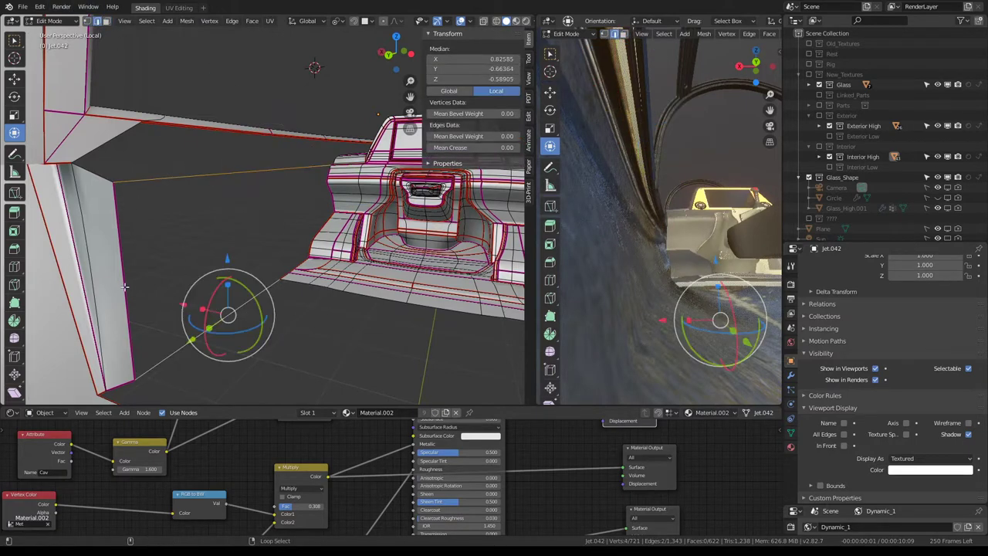
alt+shift+click(309, 241)
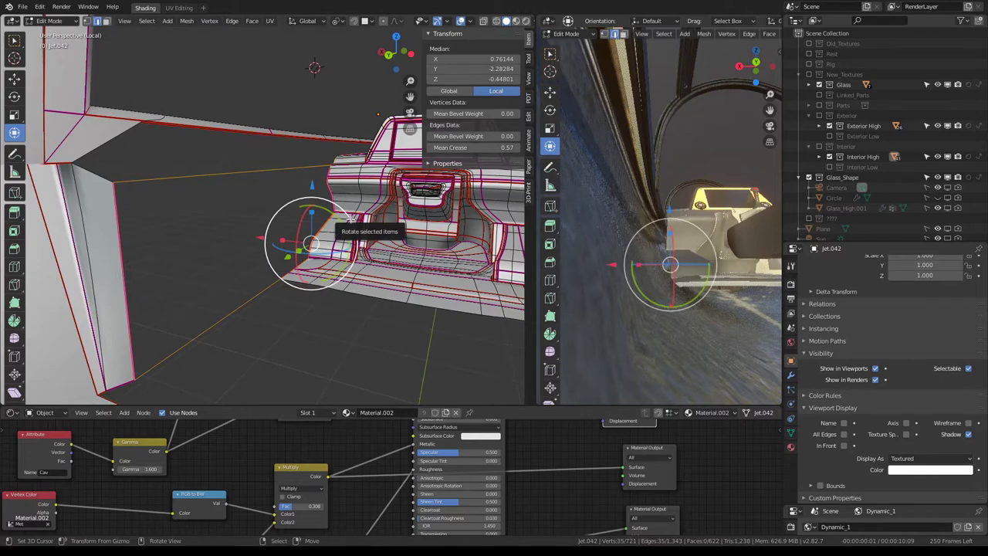
key(f)
mouse_move(349, 185)
middle_down()
mouse_move(232, 193)
mouse_move(203, 205)
mouse_move(202, 185)
middle_up()
scroll(204, 205, up, 3)
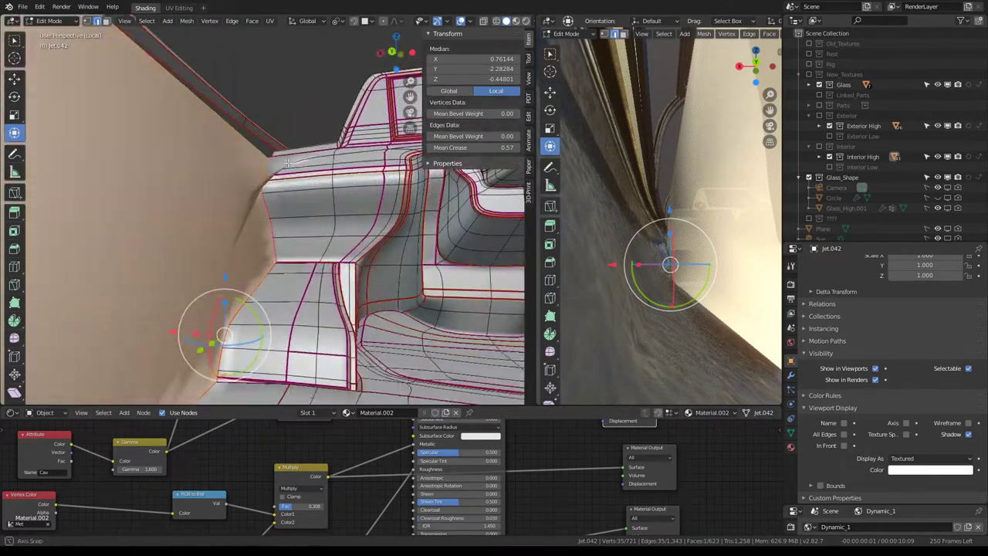
key(ctrl+e)
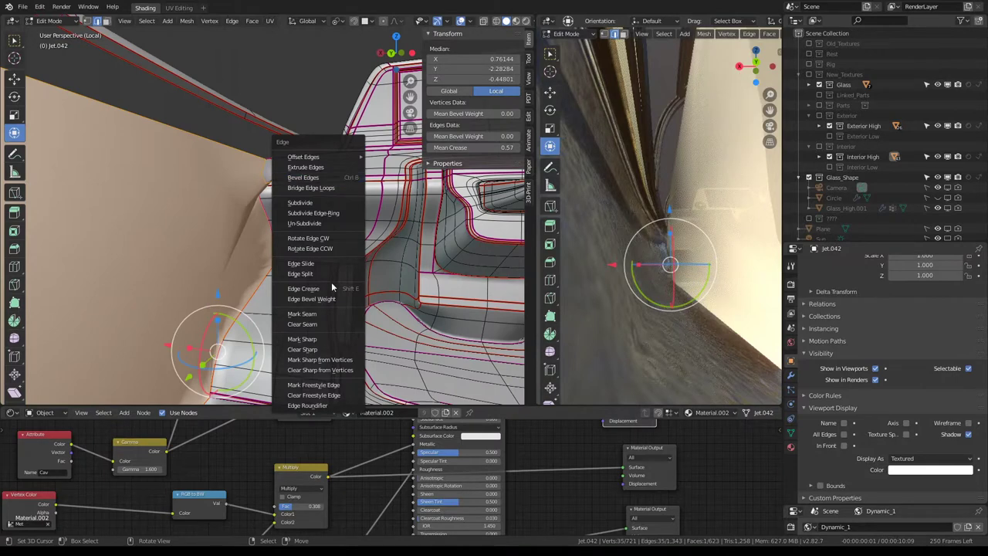
Inset the selected side face of Jet.042 with a thickness of 0.0617
key(Escape)
key(ctrl+f)
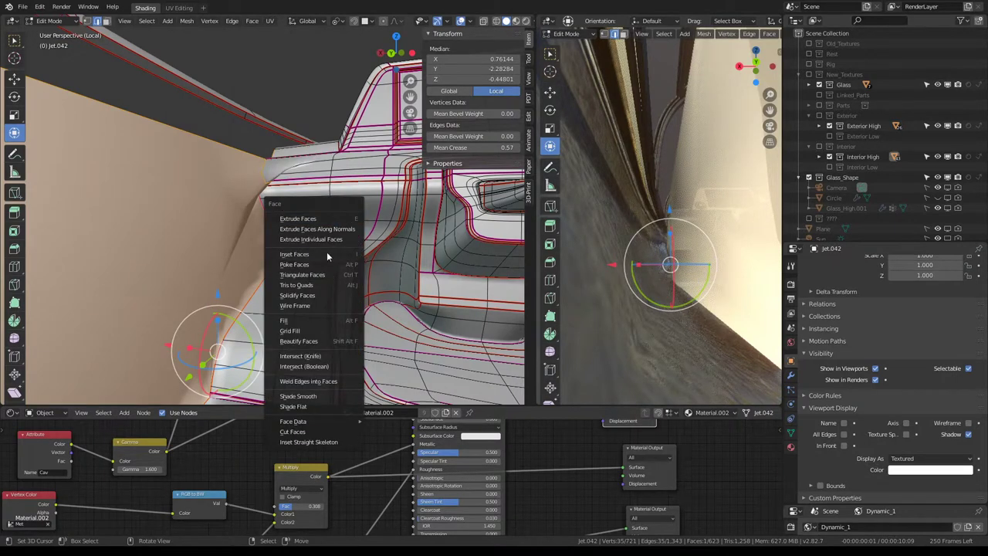
click(326, 254)
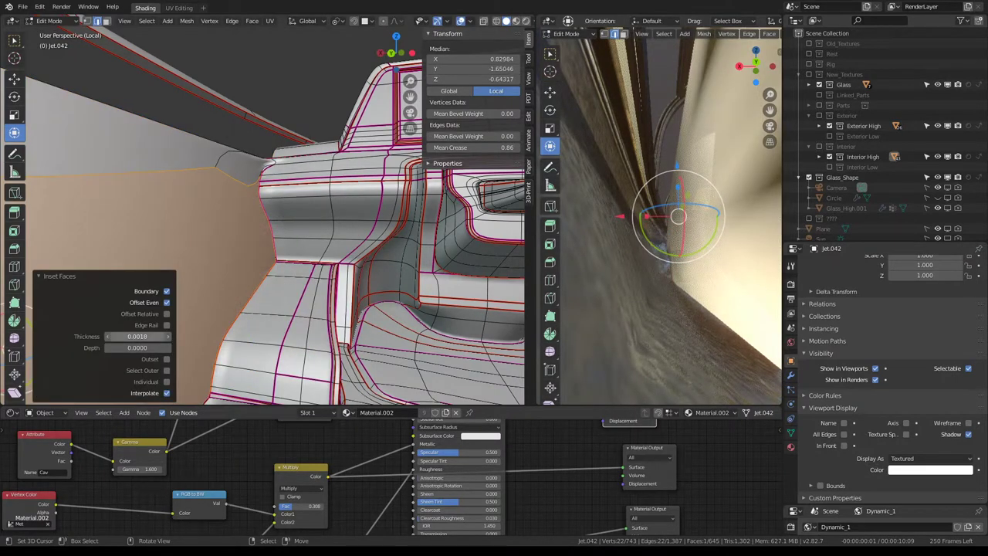
drag(137, 336, 154, 335)
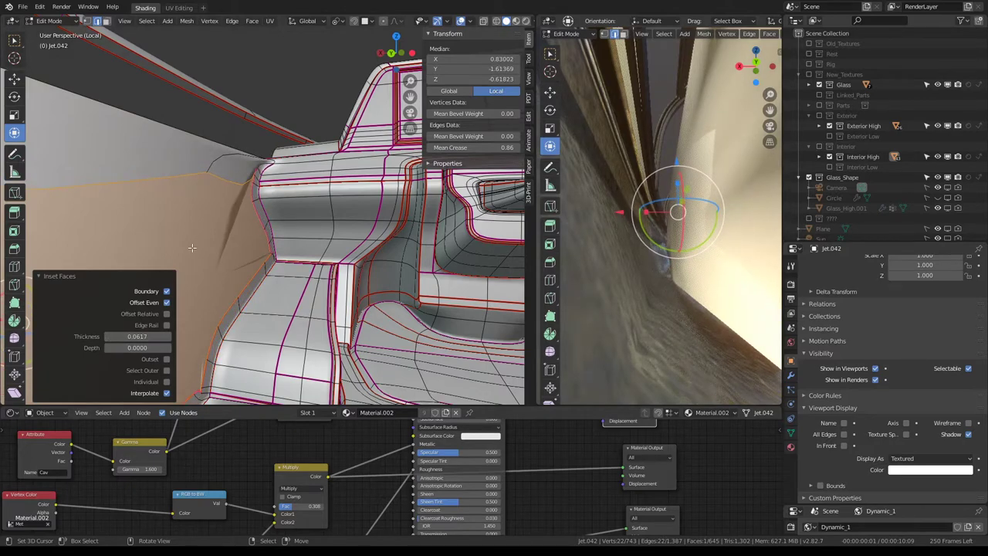
Select an edge at the cockpit wall corner, then zoom in close on the seat mesh
middle_drag(191, 247, 405, 206)
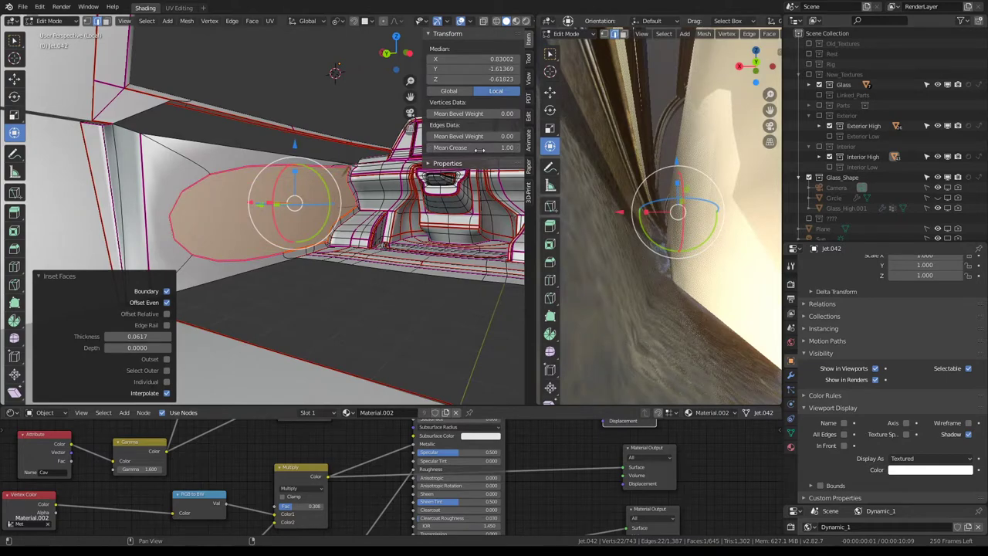
middle_drag(479, 150, 228, 7)
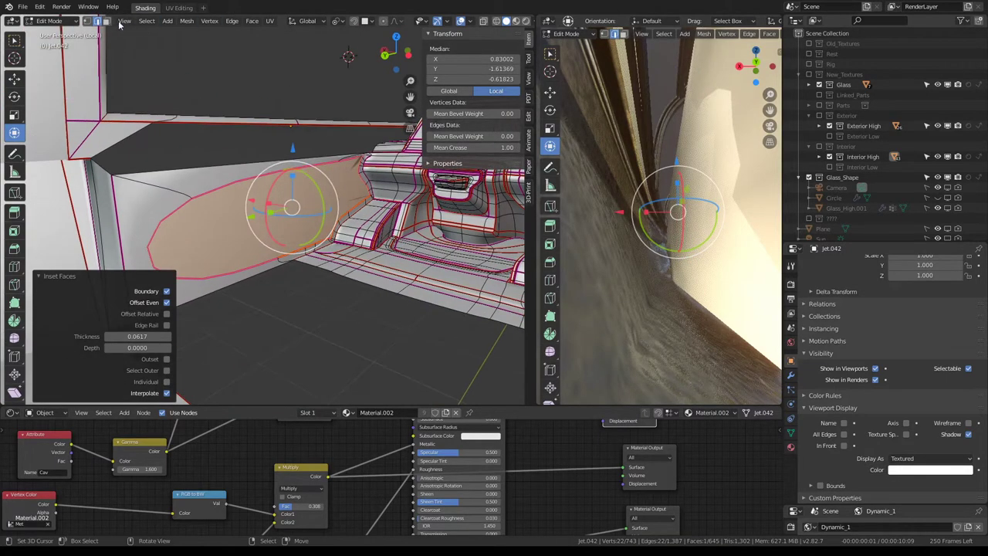
click(176, 190)
shift+middle_drag(176, 190, 165, 260)
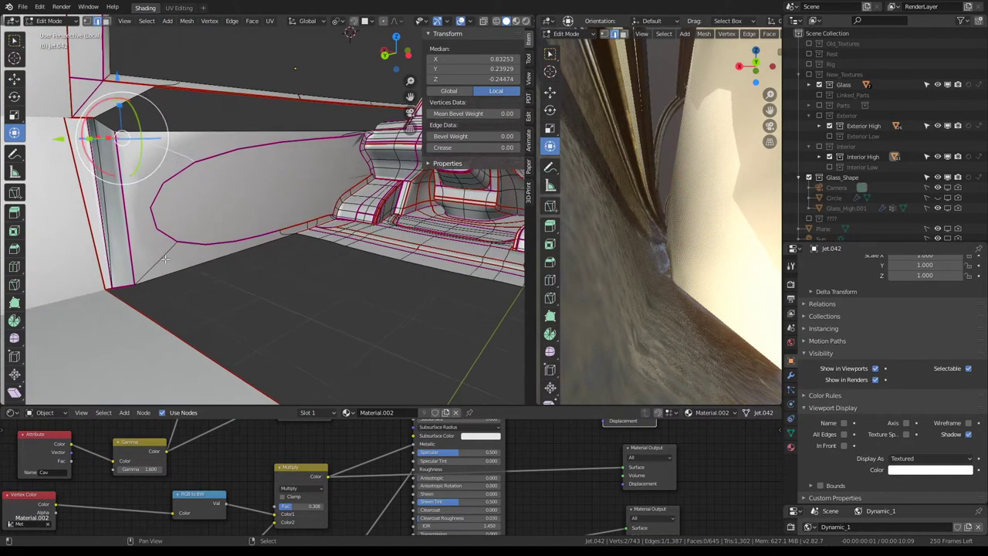
middle_drag(285, 240, 187, 129)
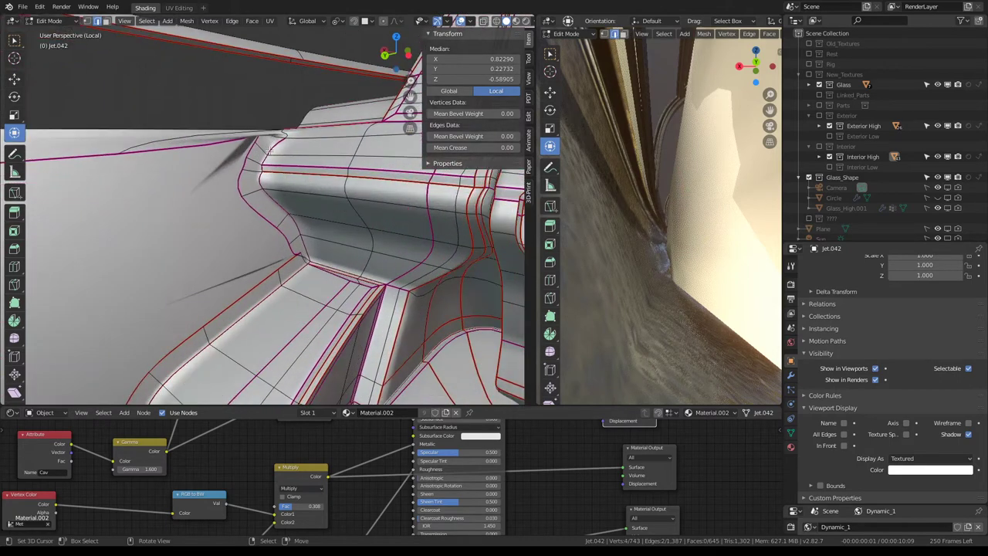
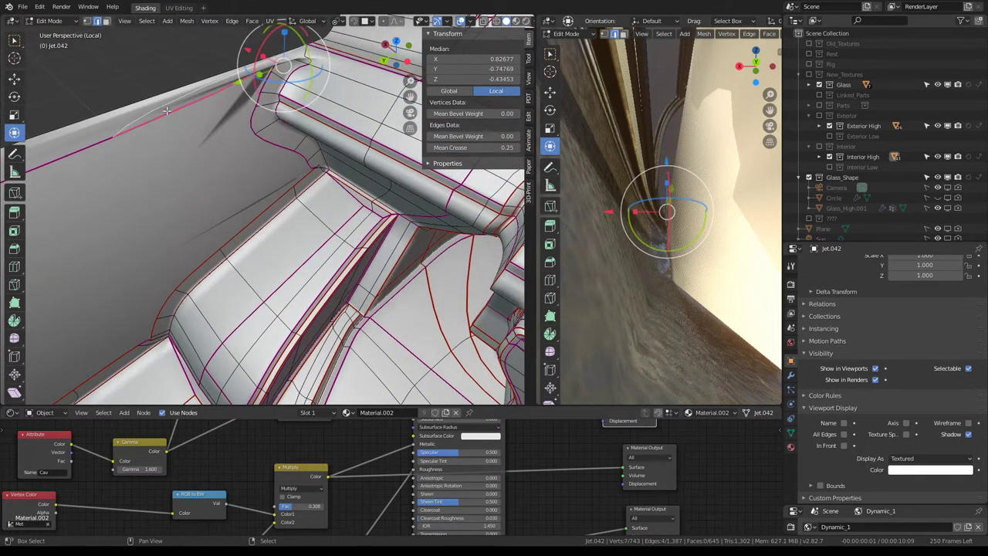
Fully crease an edge and undo it, then enable Simplify in Render Properties
drag(484, 150, 517, 150)
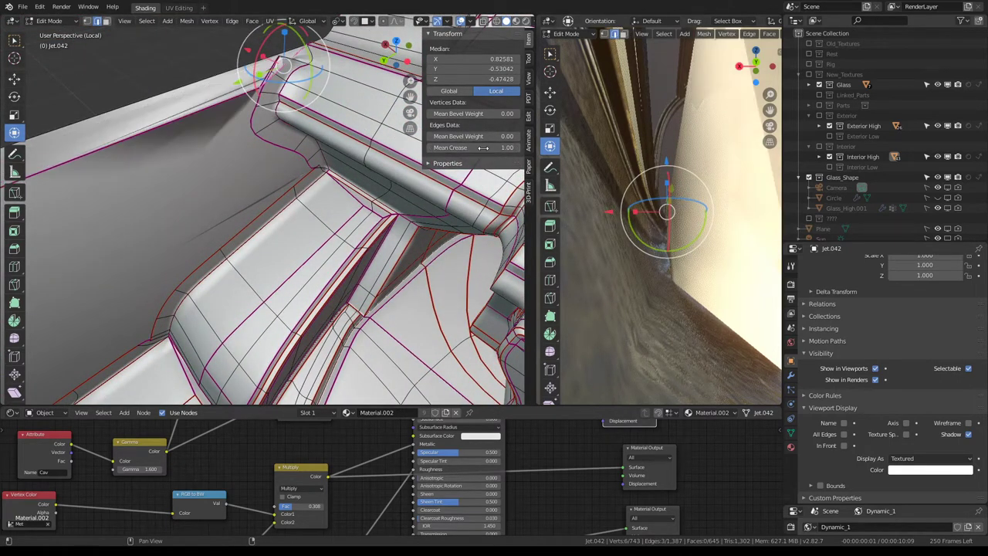
key(ctrl+z)
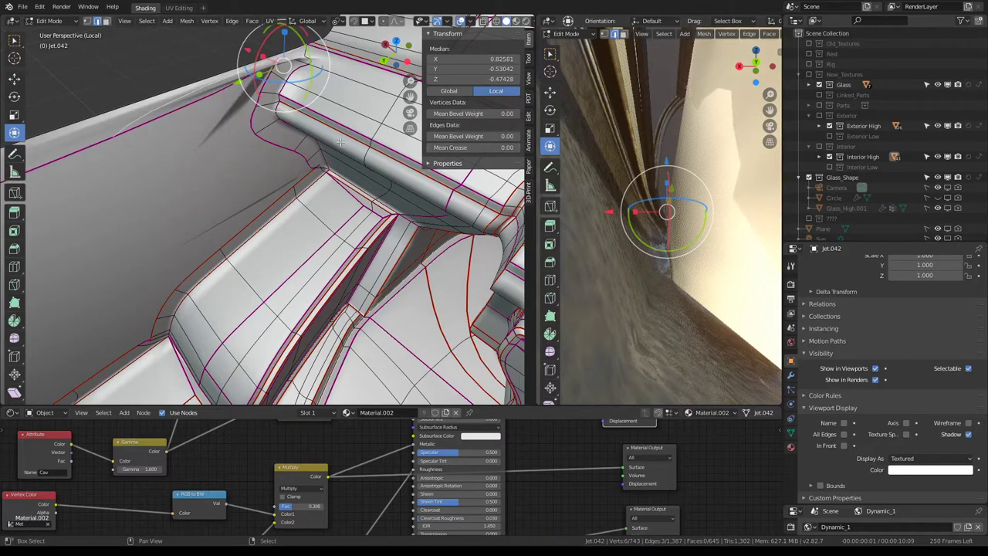
middle_drag(340, 141, 312, 151)
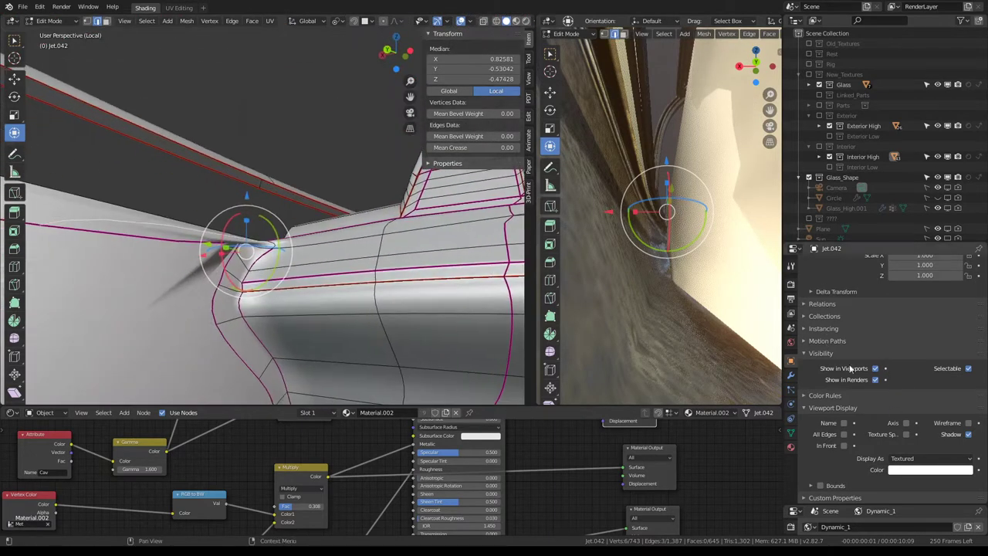
ctrl+scroll(849, 370, up, 2)
ctrl+scroll(845, 374, up, 1)
ctrl+scroll(855, 391, up, 1)
ctrl+scroll(823, 360, up, 1)
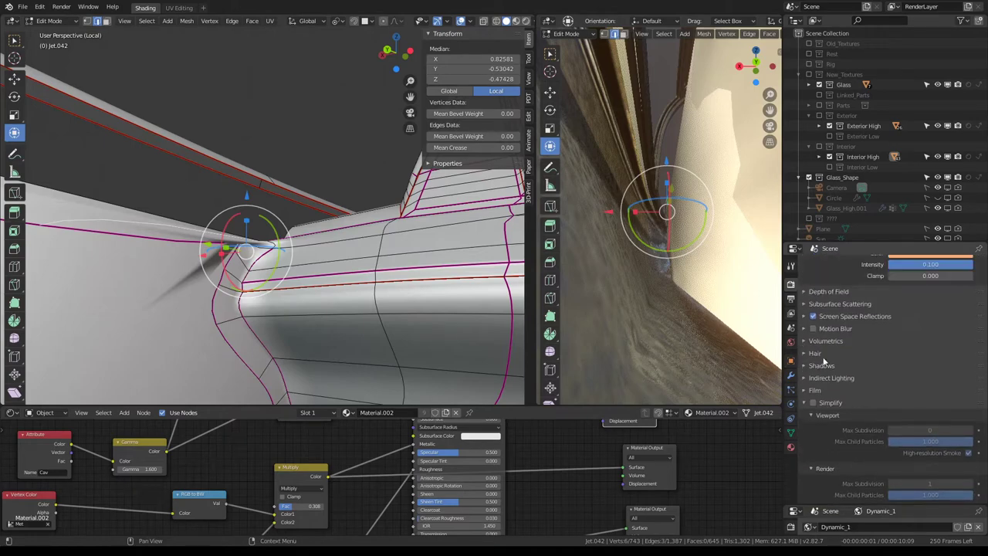
click(814, 407)
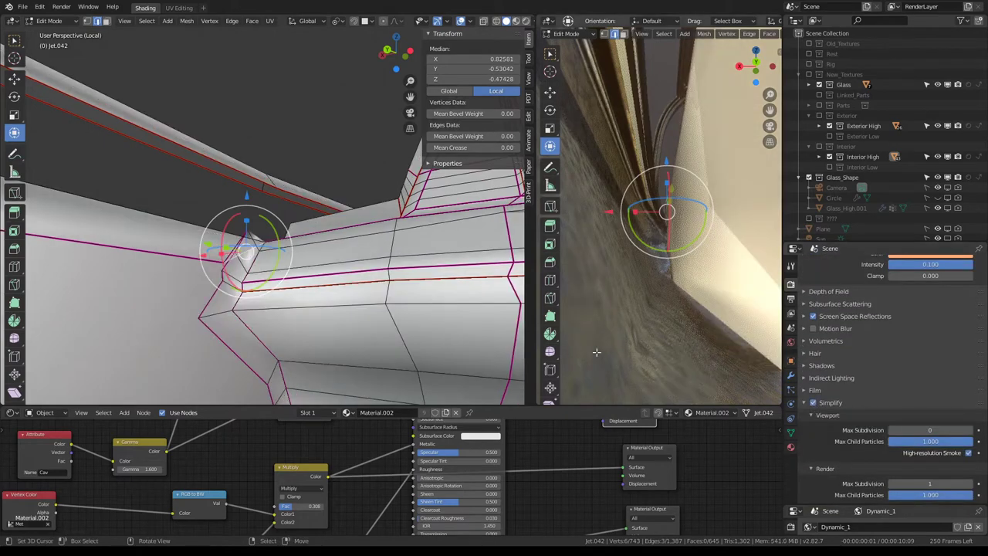
Orbit around the panel corner and maximize the 3D viewport with Ctrl+Space
middle_drag(247, 254, 217, 259)
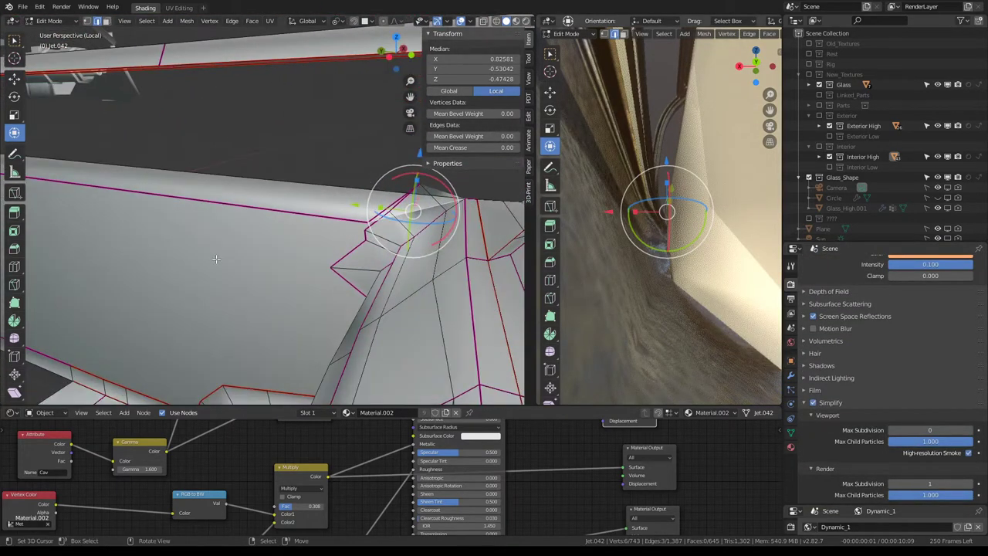
middle_drag(360, 224, 324, 232)
mouse_move(314, 189)
middle_down()
mouse_move(327, 195)
mouse_move(298, 245)
mouse_move(468, 228)
mouse_move(498, 161)
middle_up()
key(ctrl+space)
Edge-slide the panel's corner loop toward the console edge by a factor of 0.857
key(Escape)
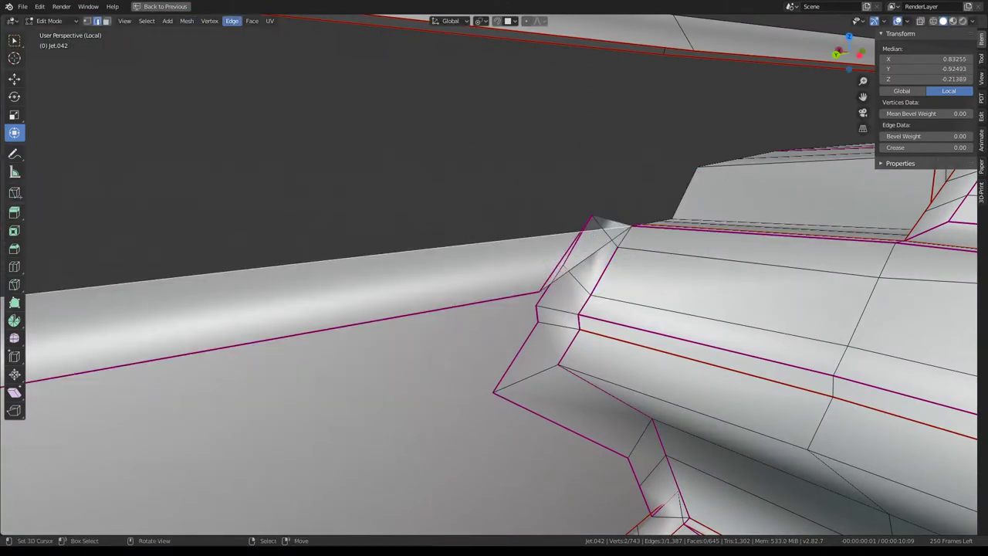
key(g)
key(g)
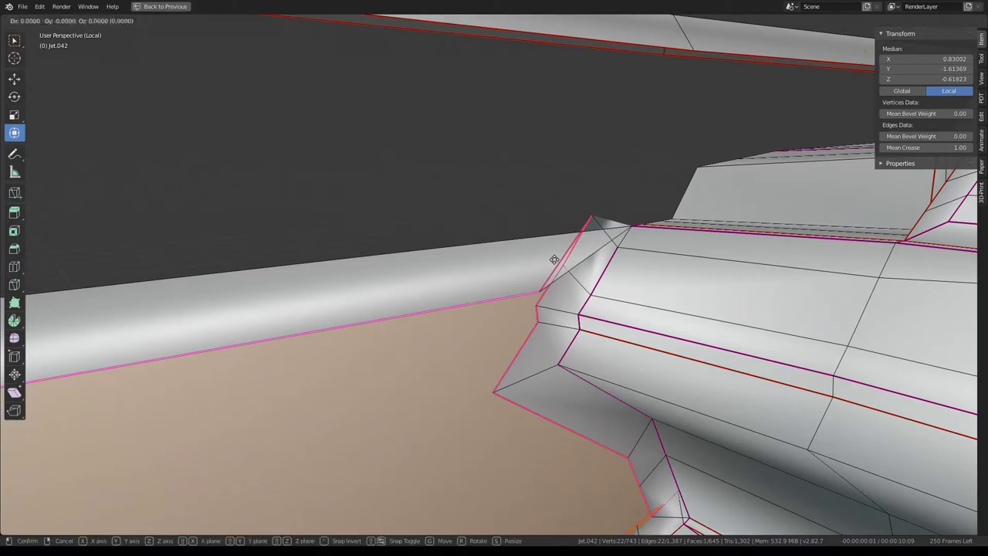
click(877, 247)
mouse_move(876, 247)
middle_down()
mouse_move(503, 227)
mouse_move(622, 281)
mouse_move(648, 274)
mouse_move(553, 253)
mouse_move(565, 244)
mouse_move(546, 287)
middle_up()
key(Tab)
key(Tab)
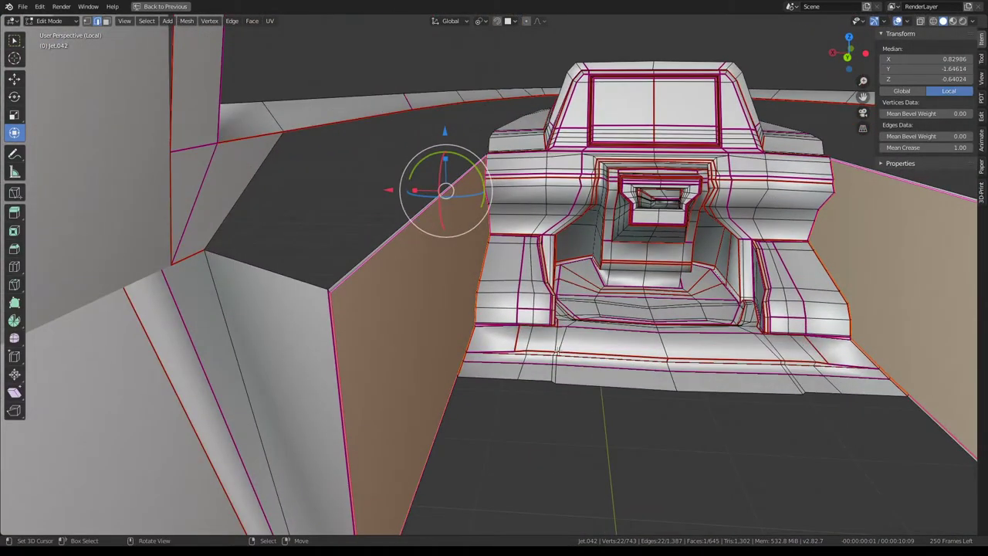
Grow the selection to both side panels, frame them, and tilt them about 1.7 degrees
middle_drag(557, 347, 557, 341)
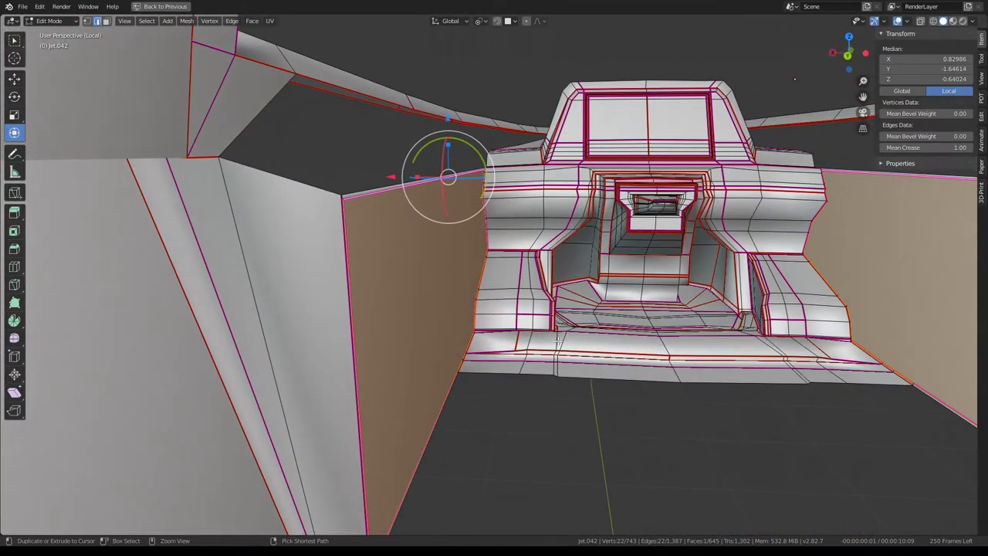
key(ctrl+KP_Add)
key(KP_Decimal)
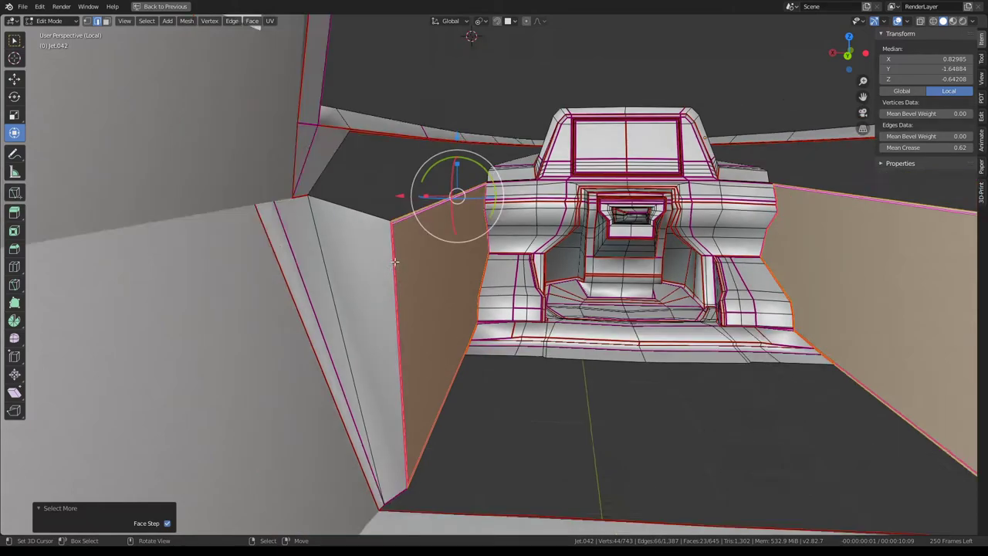
ctrl+middle_drag(500, 250, 470, 134)
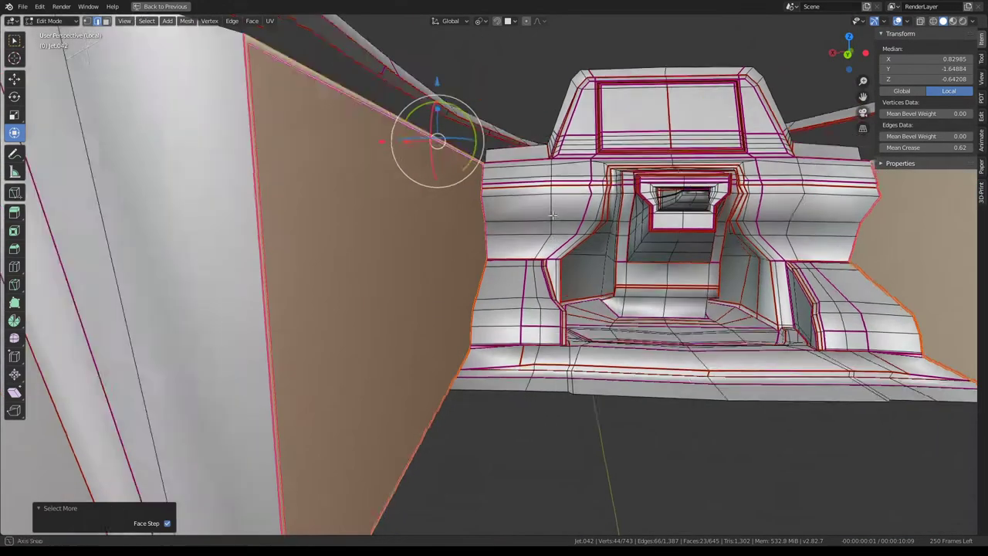
key(KP_Decimal)
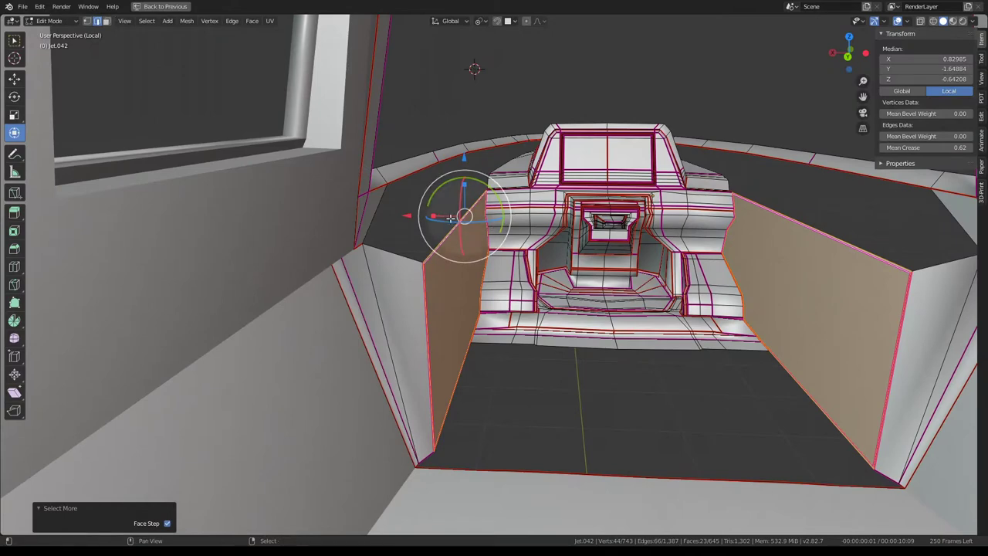
drag(496, 176, 444, 178)
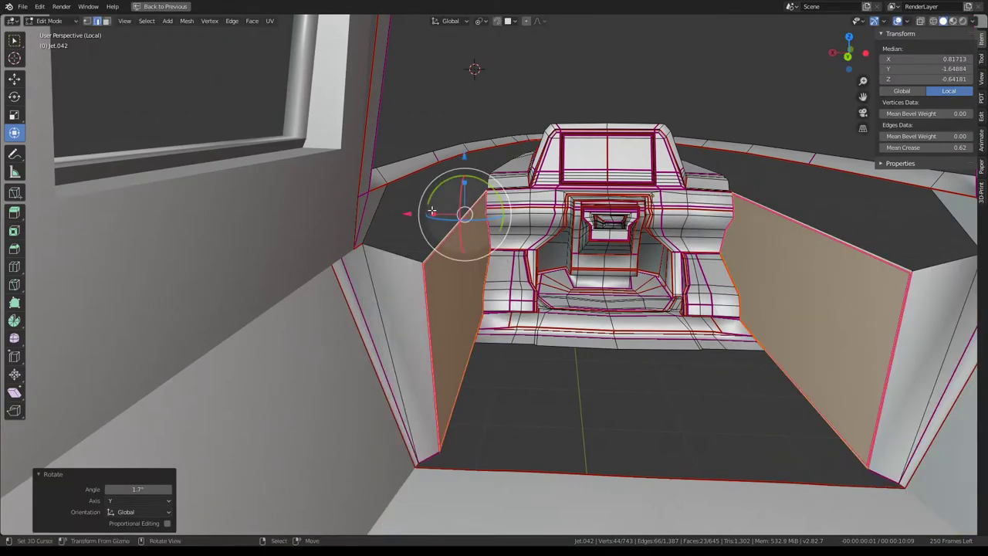
Scale both side panels by 4.195 along X
drag(423, 213, 419, 211)
drag(949, 189, 106, 125)
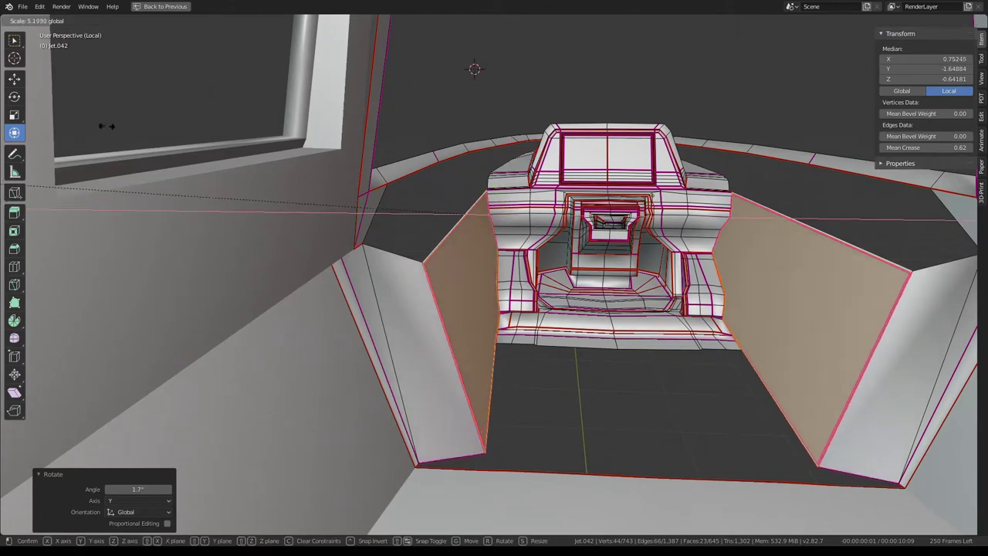
drag(648, 99, 821, 137)
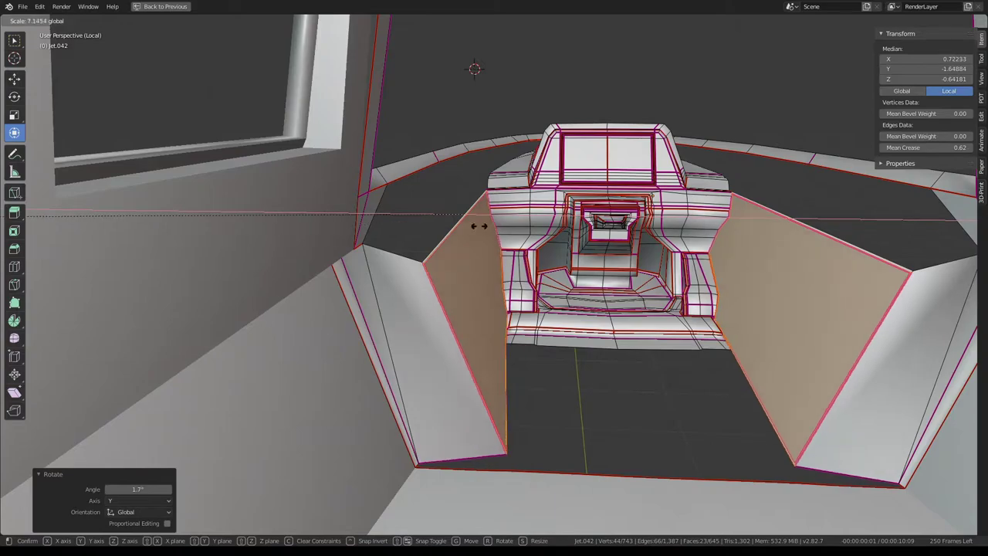
drag(478, 225, 699, 378)
click(424, 354)
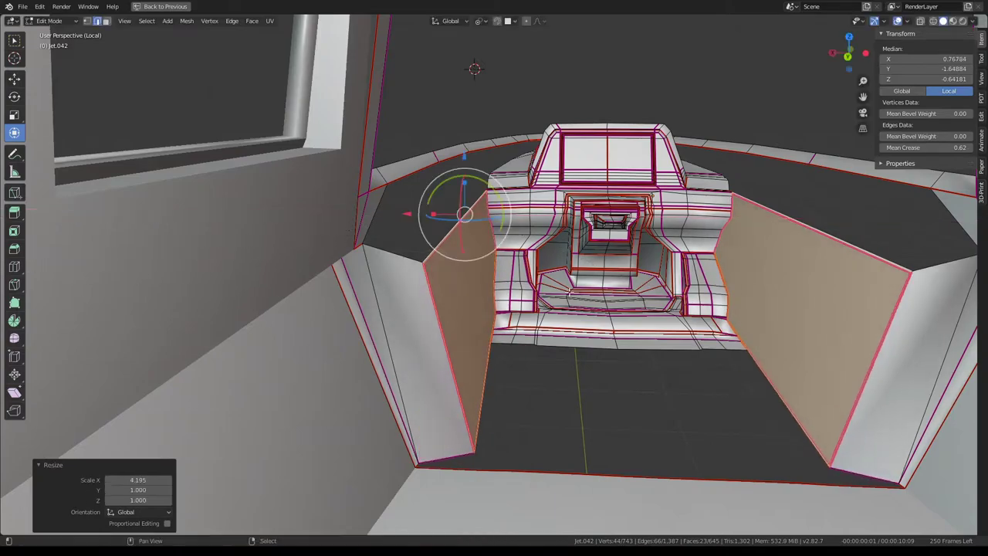
Move the side panels 0.056 along X
mouse_move(424, 354)
middle_down()
mouse_move(587, 266)
mouse_move(447, 180)
mouse_move(412, 185)
mouse_move(443, 169)
middle_up()
drag(404, 161, 392, 163)
mouse_move(392, 163)
middle_down()
mouse_move(458, 188)
mouse_move(441, 77)
mouse_move(698, 206)
mouse_move(681, 238)
mouse_move(540, 324)
mouse_move(503, 95)
mouse_move(515, 196)
mouse_move(540, 219)
mouse_move(566, 220)
mouse_move(522, 228)
middle_up()
key(Tab)
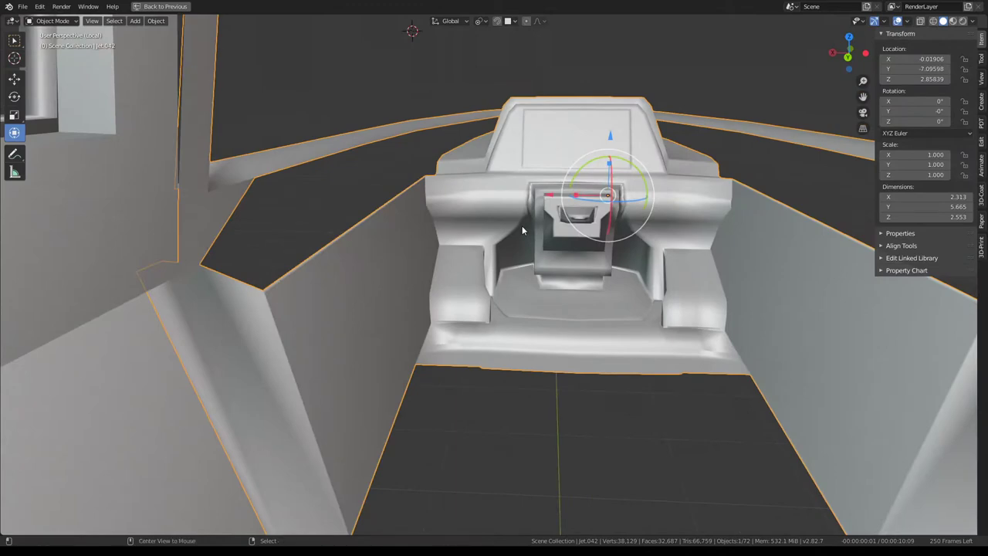
key(alt+d)
key(Escape)
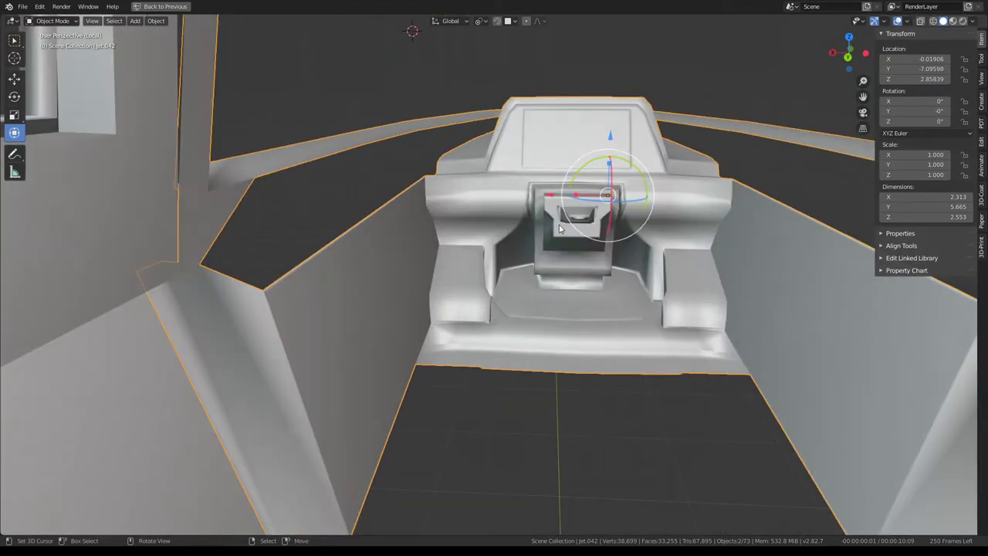
key(ctrl+space)
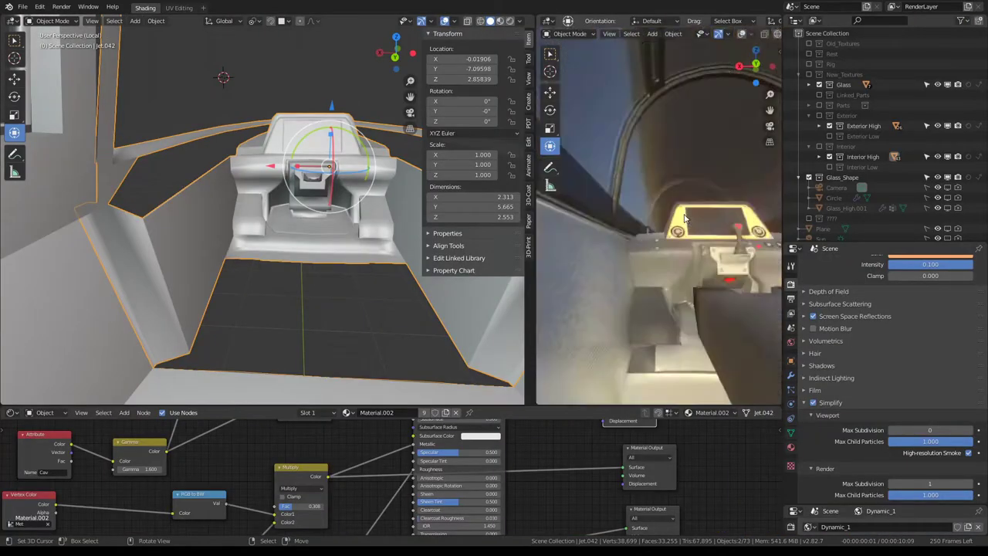
key(ctrl+space)
scroll(602, 293, down, 3)
mouse_move(602, 293)
middle_down()
mouse_move(659, 320)
mouse_move(597, 196)
middle_up()
scroll(597, 196, up, 5)
middle_drag(513, 215, 552, 240)
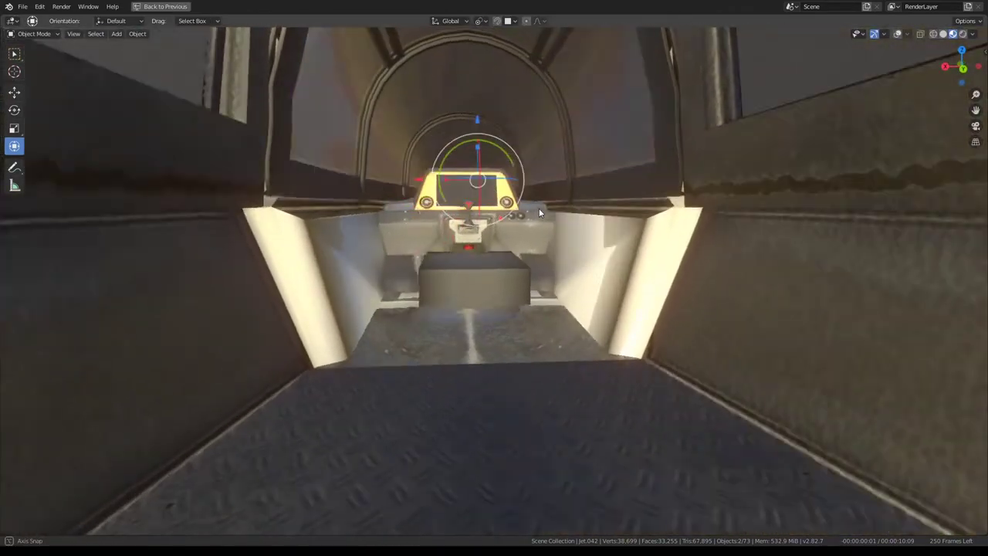
scroll(553, 240, up, 3)
key(ctrl+space)
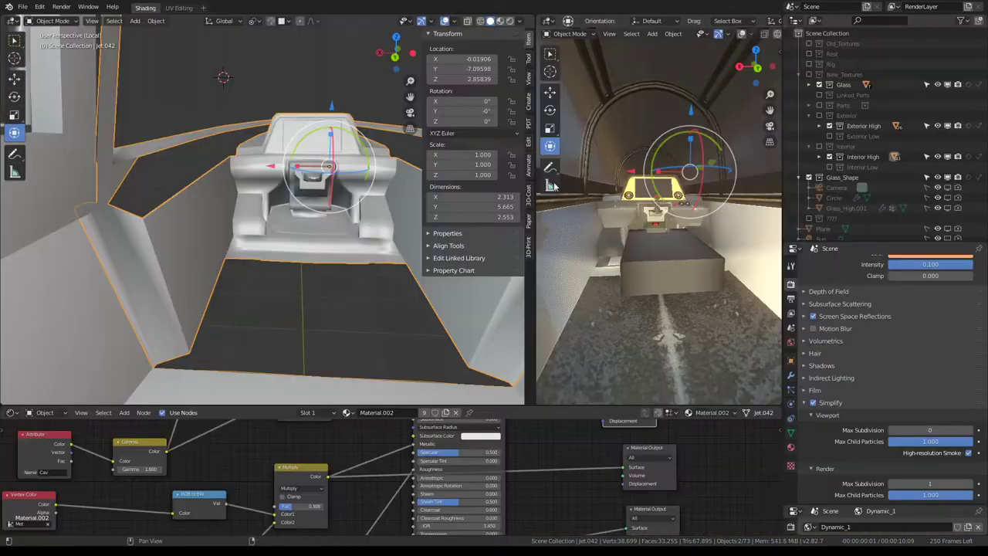
key(ctrl+space)
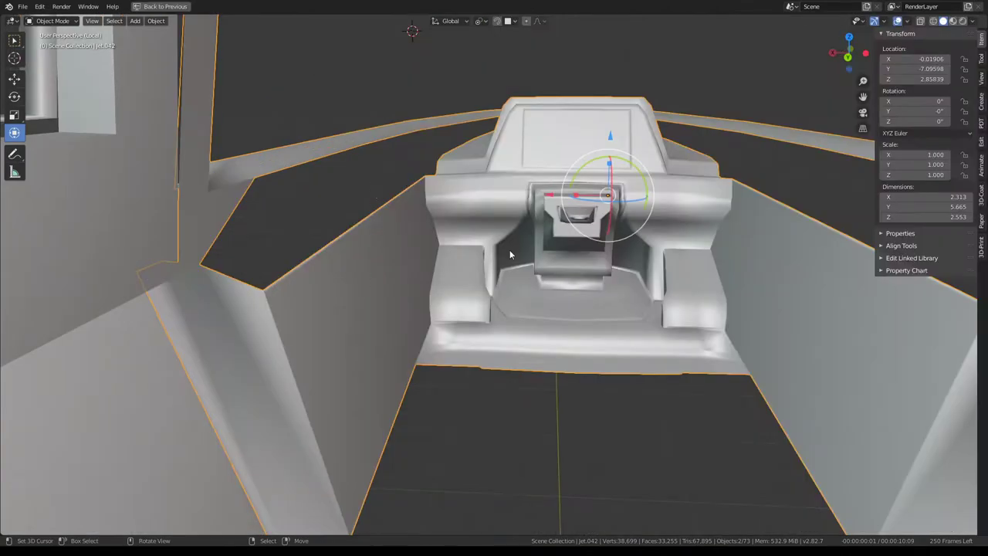
key(Tab)
scroll(509, 249, up, 5)
mouse_move(509, 250)
middle_down()
mouse_move(527, 292)
mouse_move(552, 295)
mouse_move(535, 268)
mouse_move(570, 192)
mouse_move(560, 110)
mouse_move(547, 97)
mouse_move(698, 309)
mouse_move(509, 195)
middle_up()
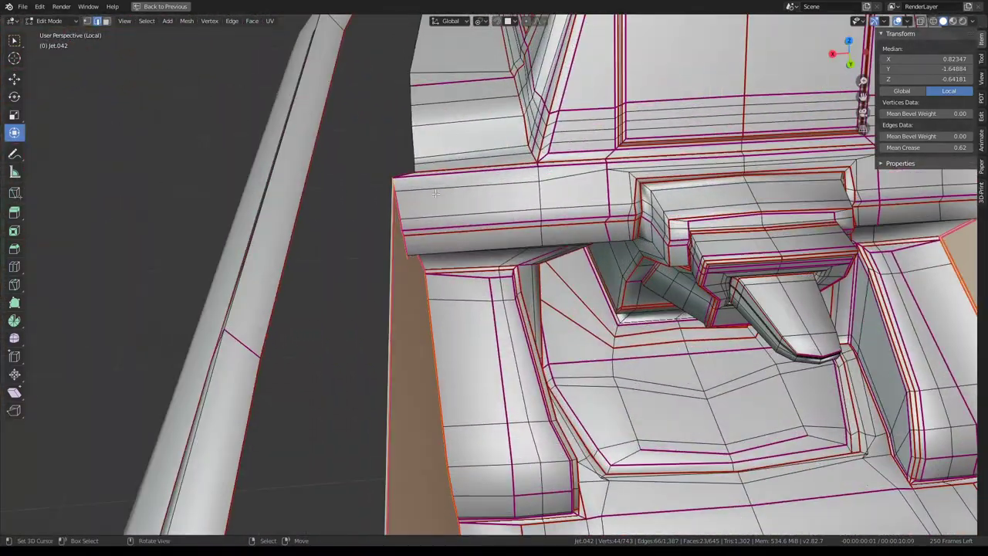
In face mode, select the face strip between the console and left wall and delete it
click(458, 170)
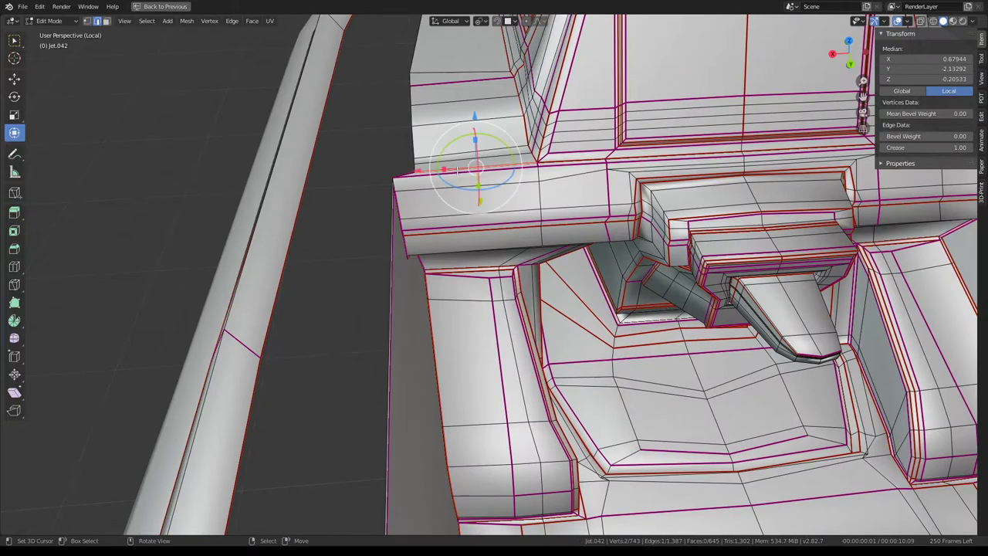
click(105, 21)
click(452, 165)
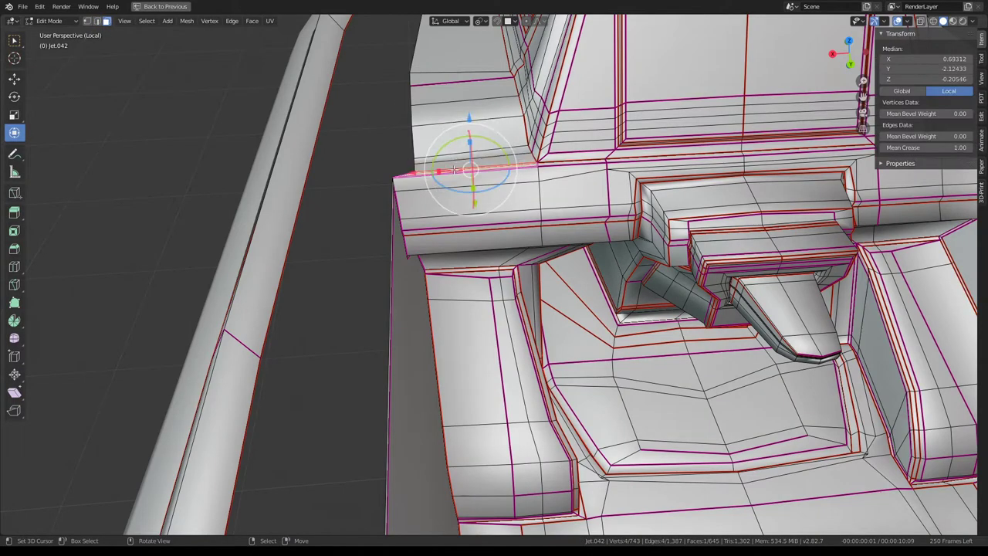
ctrl+click(492, 413)
middle_drag(491, 413, 477, 362)
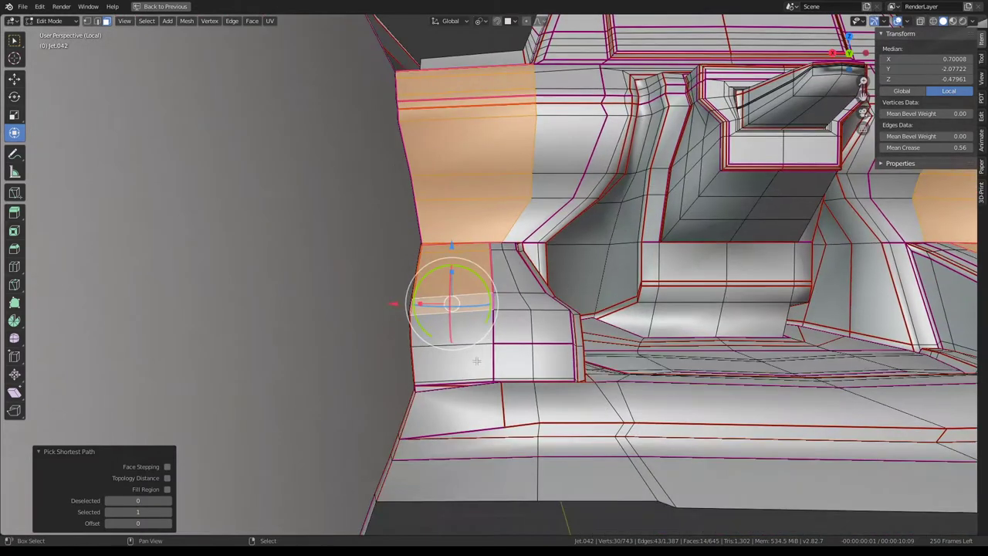
ctrl+click(452, 472)
key(x)
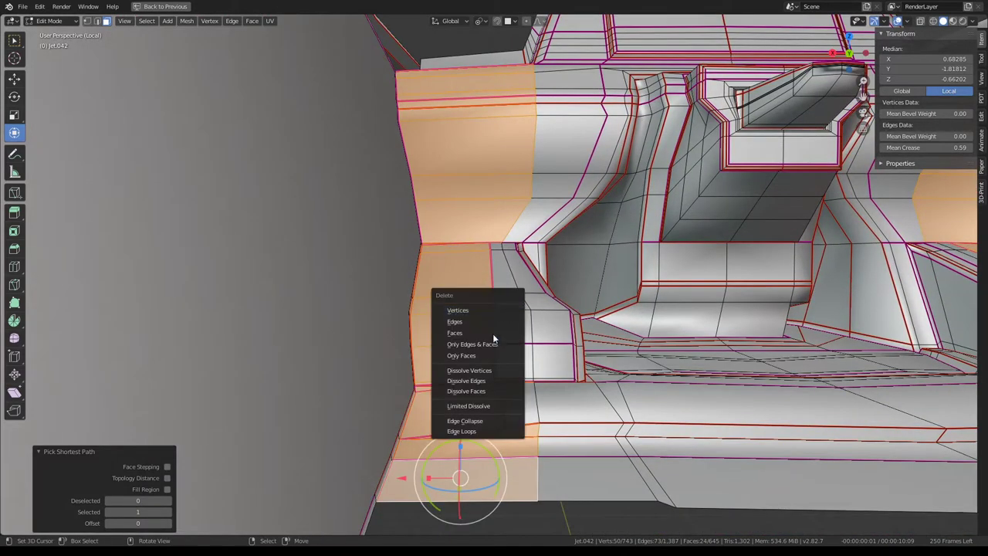
click(493, 333)
Delete a second vertical face strip, bringing the face count to 614
alt+click(516, 305)
key(x)
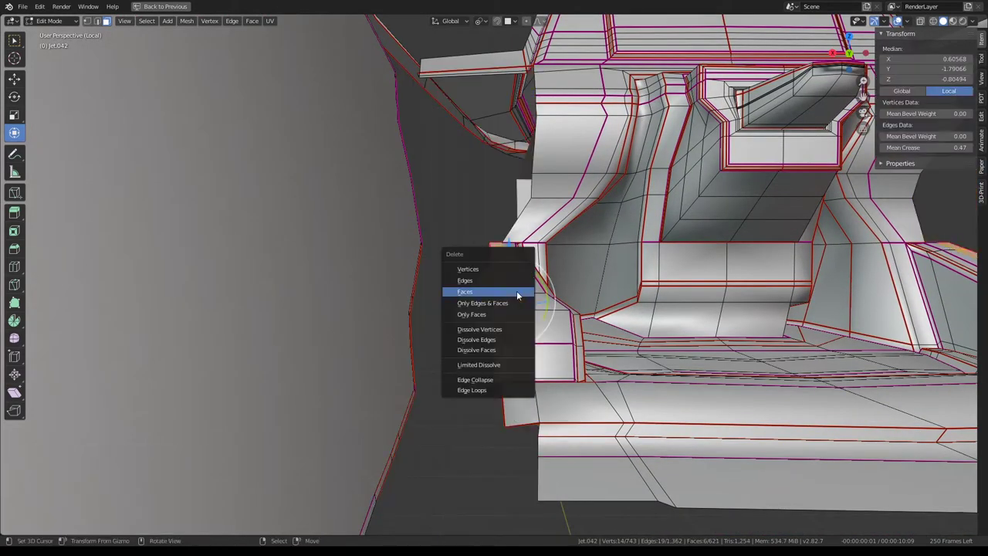
click(517, 296)
key(x)
mouse_move(523, 396)
middle_down()
mouse_move(481, 111)
mouse_move(470, 316)
mouse_move(532, 314)
mouse_move(418, 275)
middle_up()
Select and grow the side panel faces, then move them slightly inward along X
alt+click(417, 275)
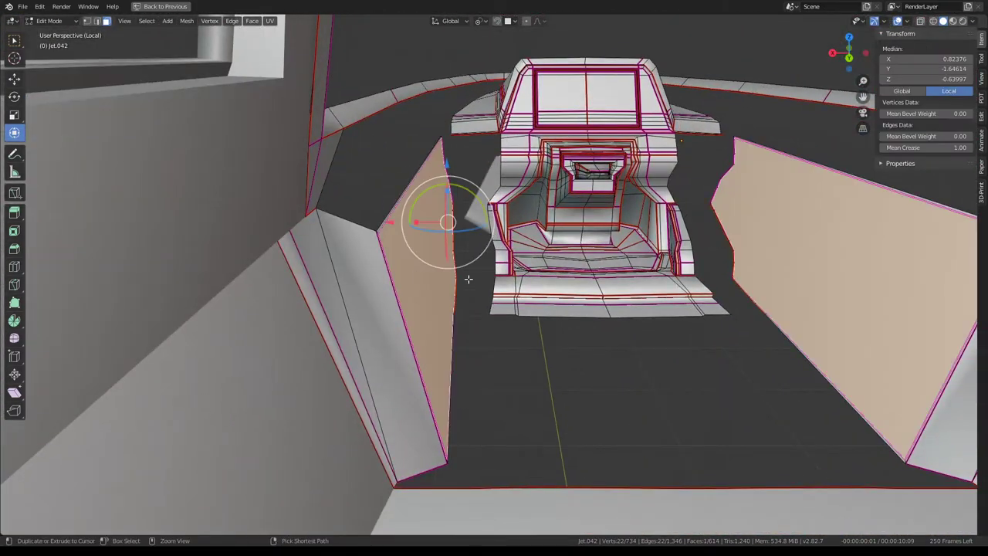
key(ctrl+KP_Add)
key(g)
key(x)
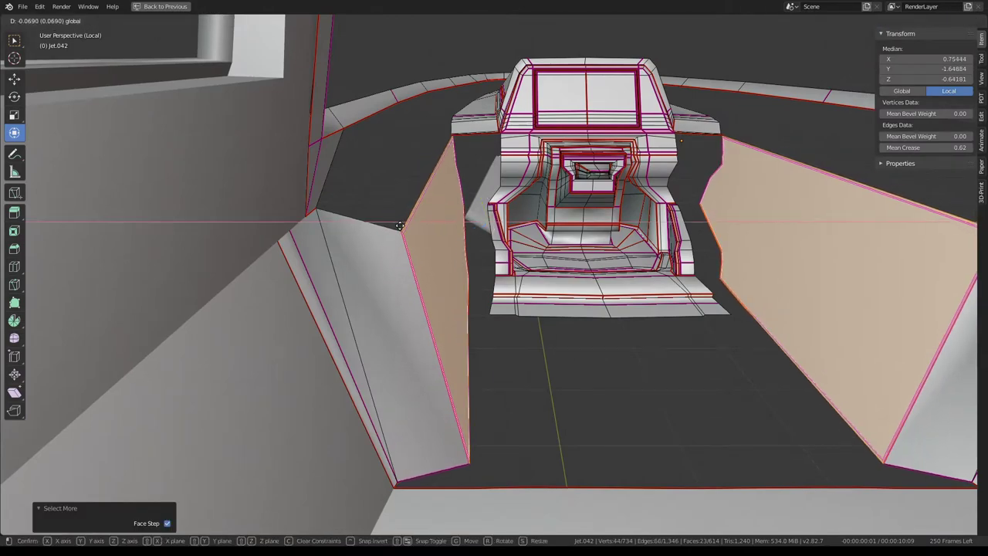
click(399, 225)
mouse_move(399, 225)
middle_down()
mouse_move(481, 245)
mouse_move(556, 235)
middle_up()
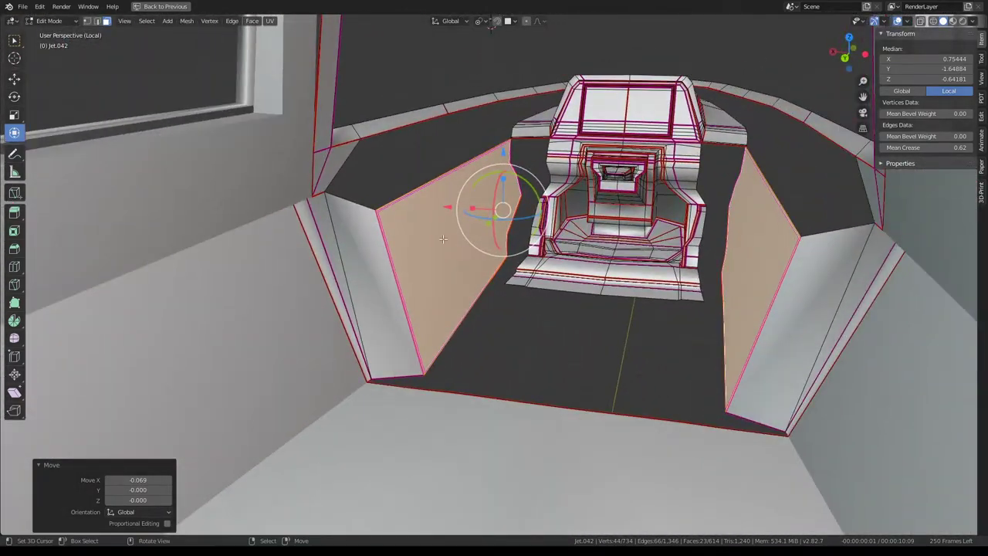
Move the panel's top front edge along Y back to meet the frame
mouse_move(443, 238)
middle_down()
mouse_move(483, 397)
mouse_move(464, 268)
middle_up()
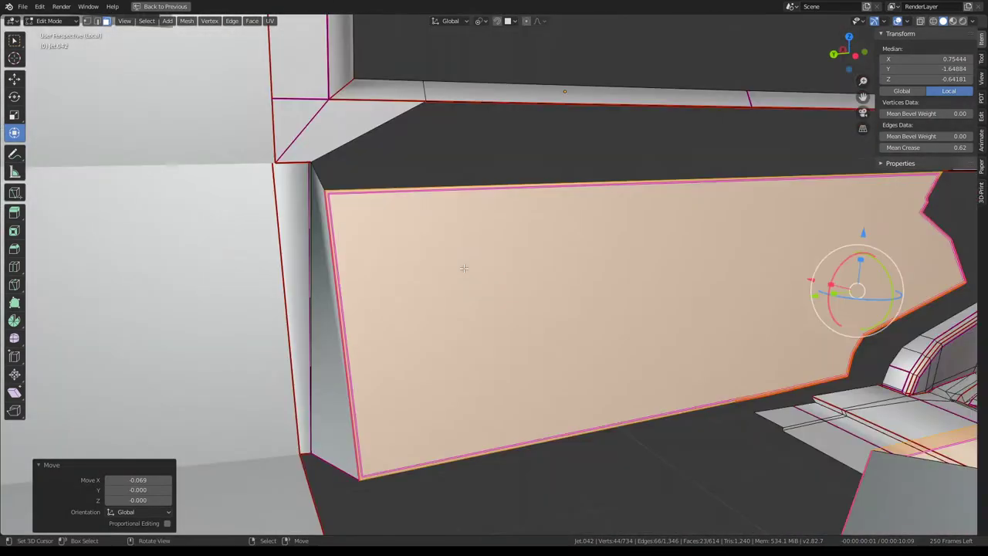
middle_drag(239, 86, 259, 139)
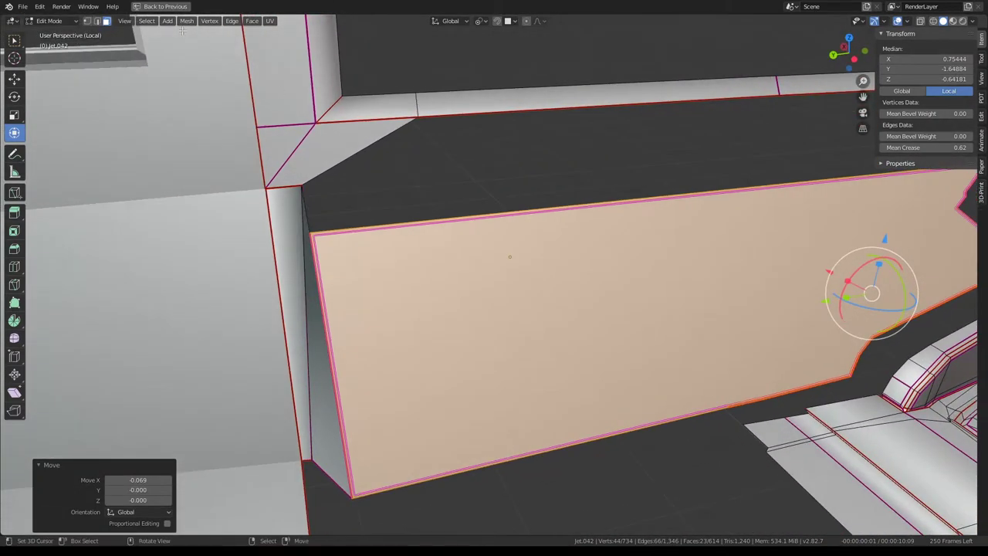
click(97, 21)
click(312, 231)
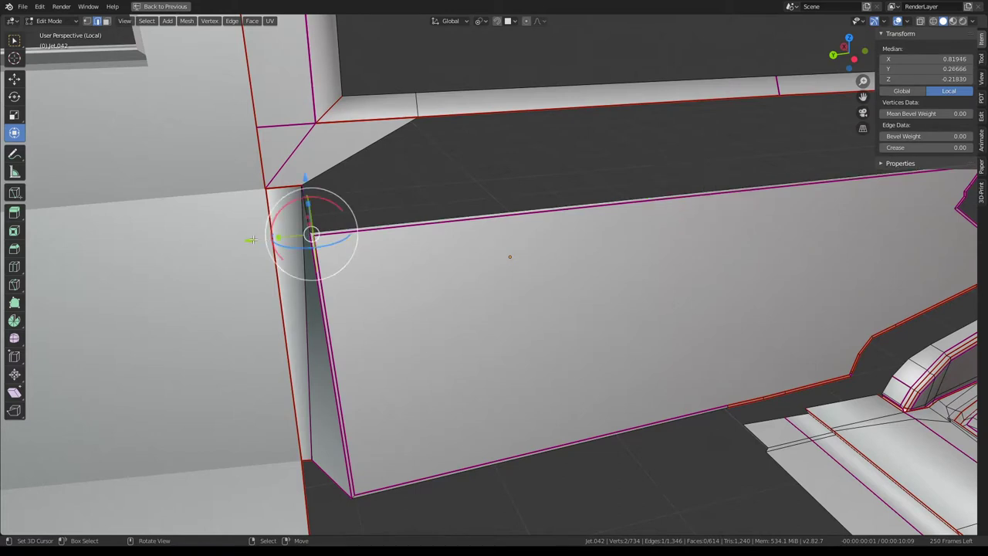
key(g)
key(y)
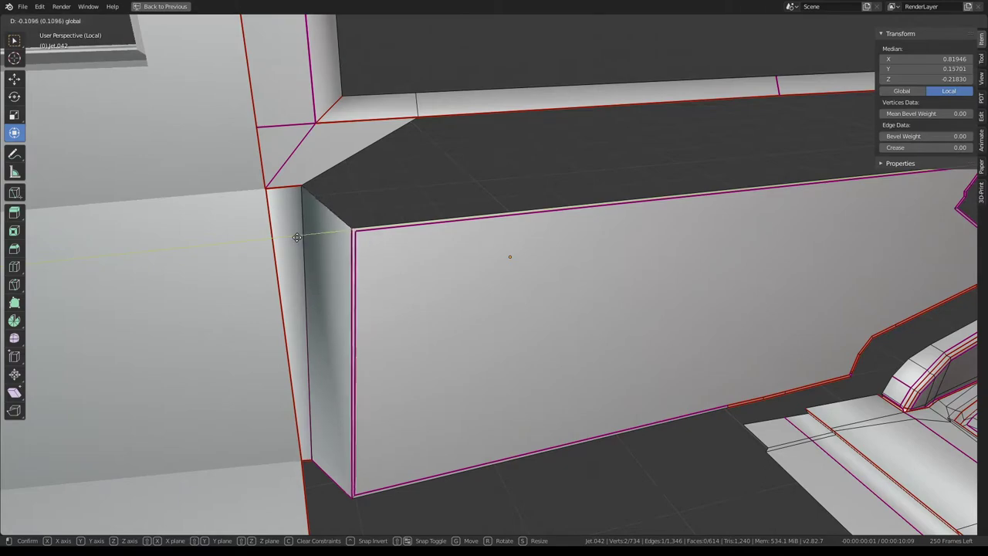
click(264, 288)
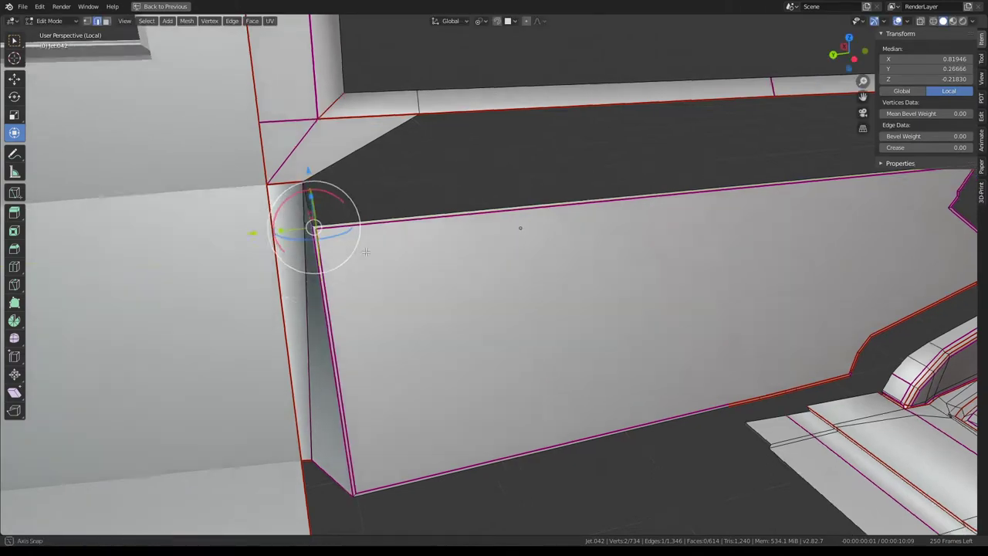
mouse_move(366, 250)
middle_down()
mouse_move(432, 241)
mouse_move(356, 267)
mouse_move(494, 242)
mouse_move(411, 222)
mouse_move(437, 209)
middle_up()
Select the side panel faces and Limited Dissolve them into one face (592 faces)
click(106, 21)
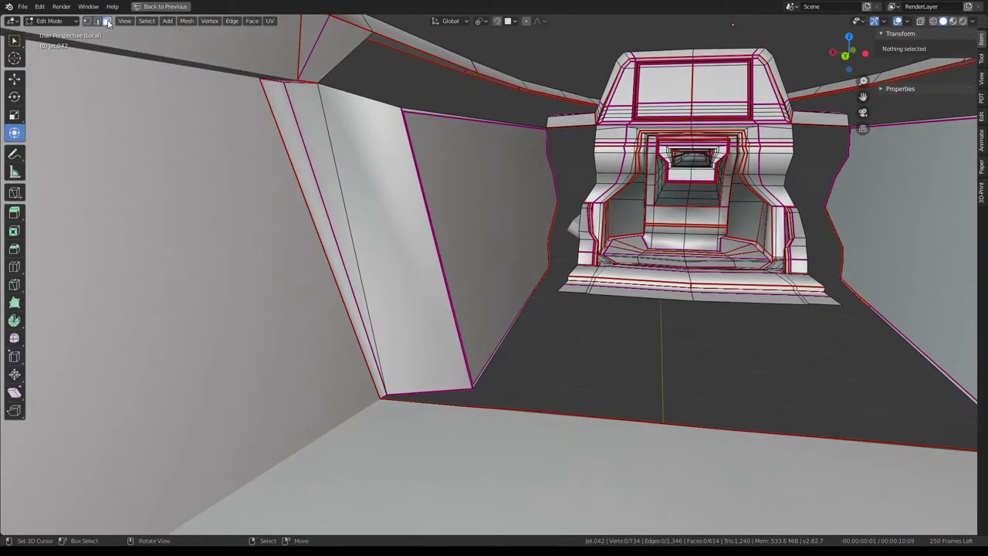
click(501, 199)
key(ctrl+KP_Add)
key(q)
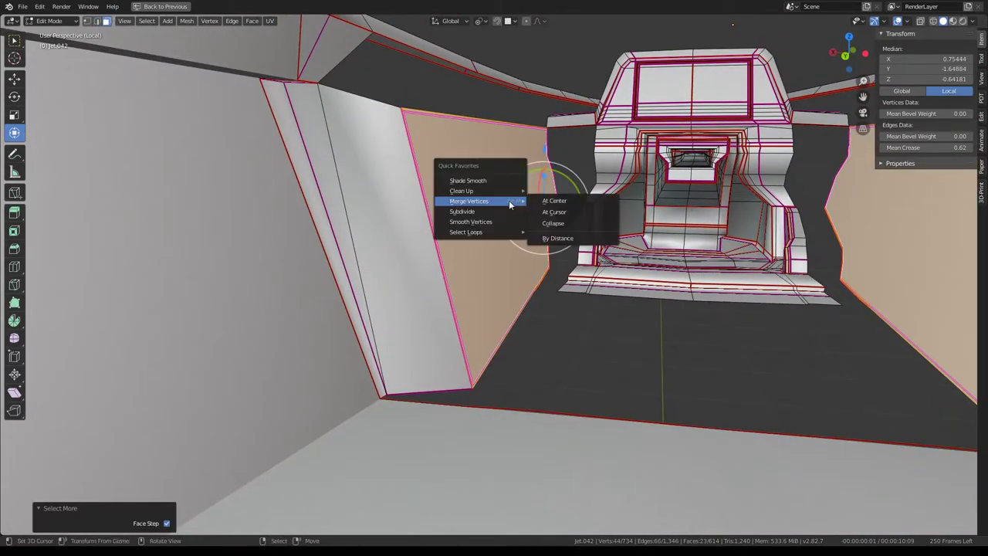
mouse_move(478, 190)
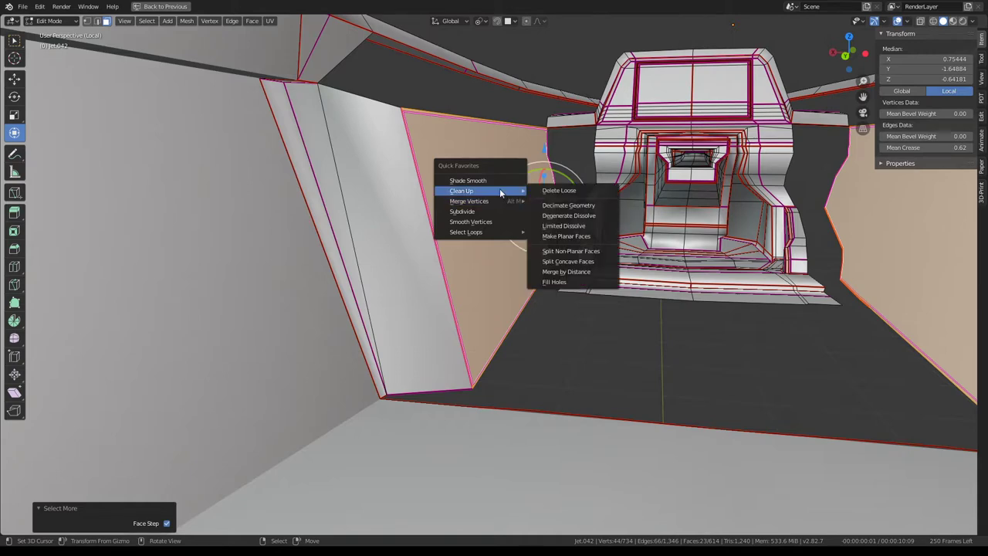
click(581, 226)
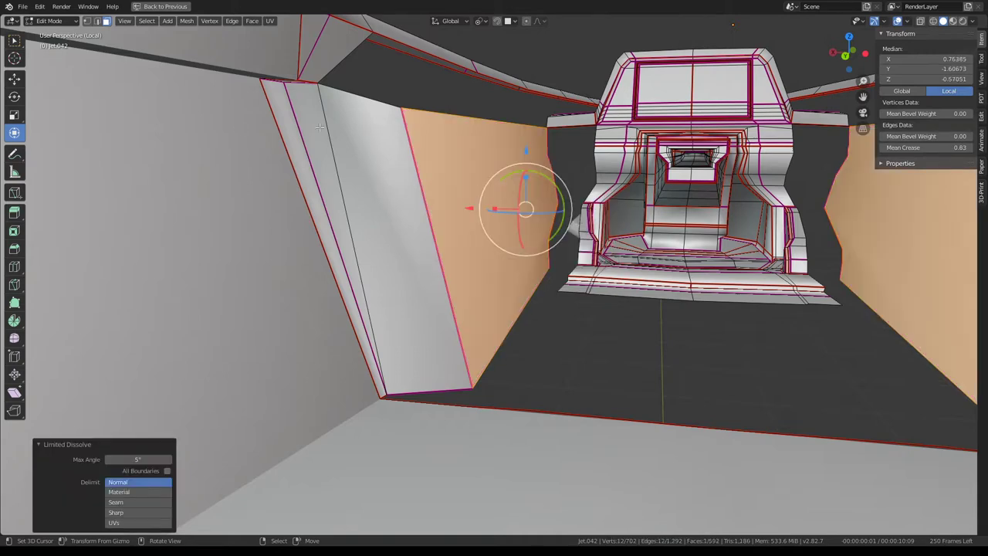
Run Clean Up > Make Planar Faces on the side panel
key(q)
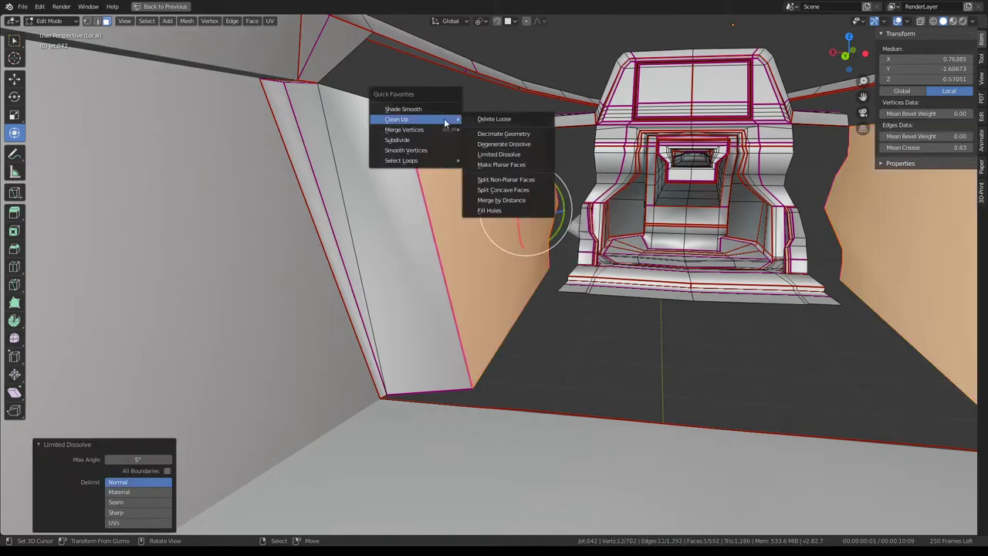
click(511, 164)
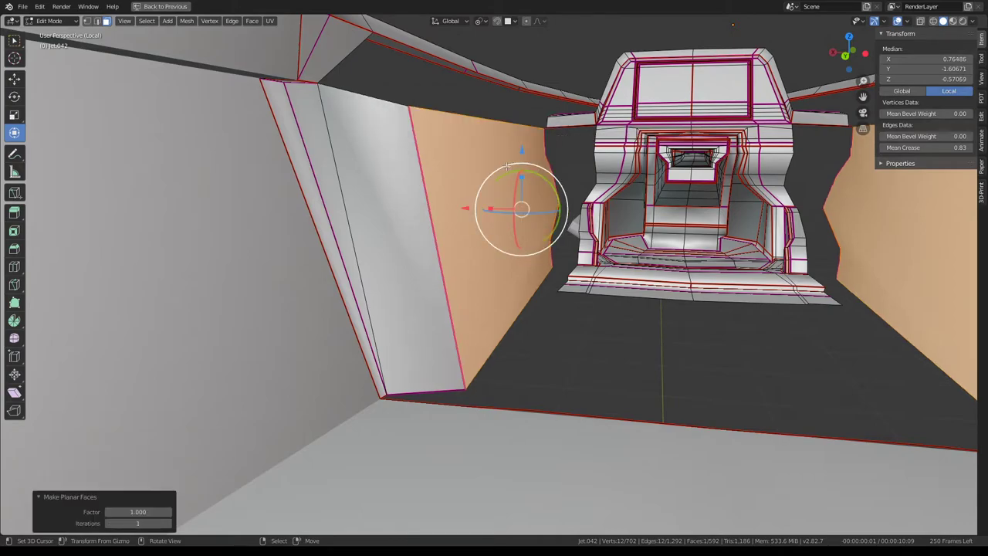
mouse_move(505, 166)
middle_down()
mouse_move(447, 174)
mouse_move(413, 133)
mouse_move(377, 182)
middle_up()
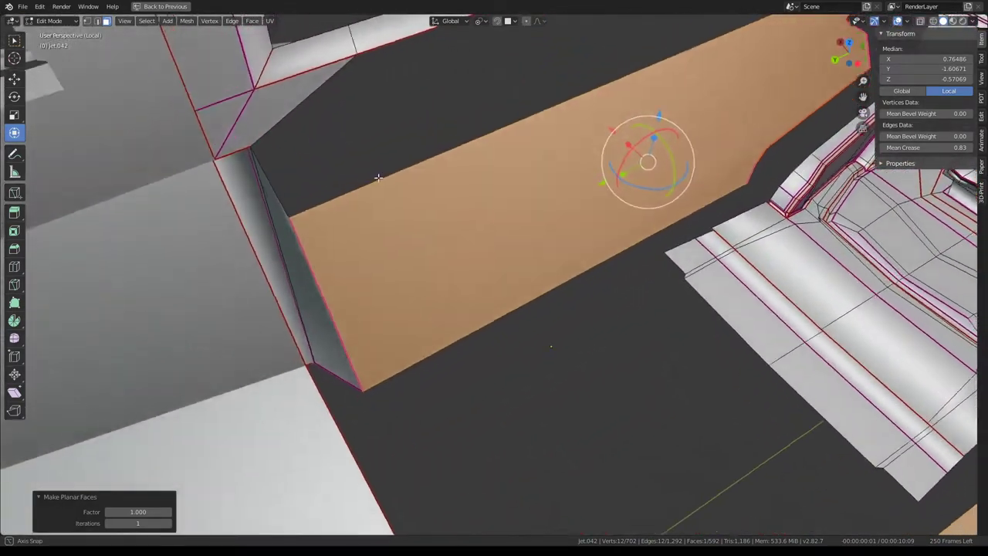
Vertex-slide the panel's front top corner vertex along its edge
click(88, 22)
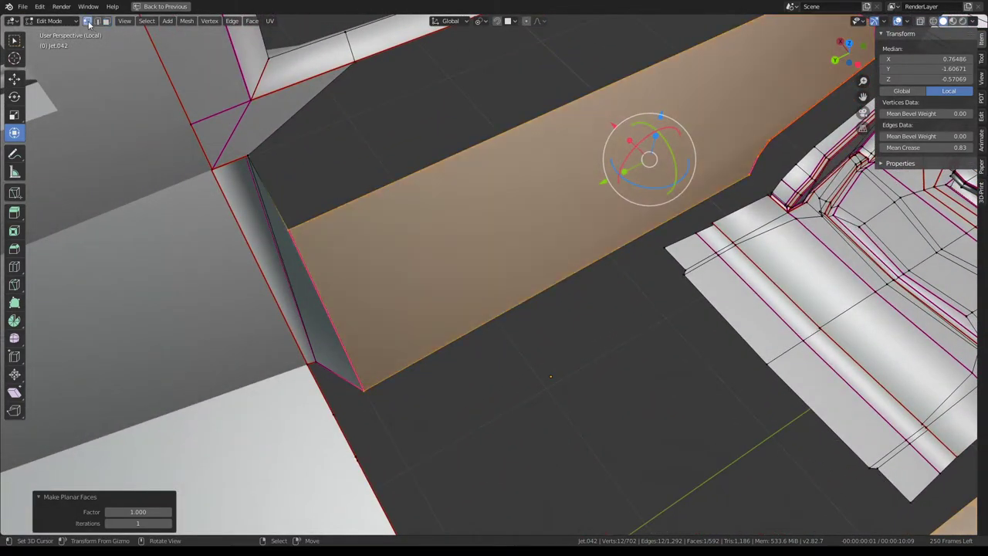
click(282, 209)
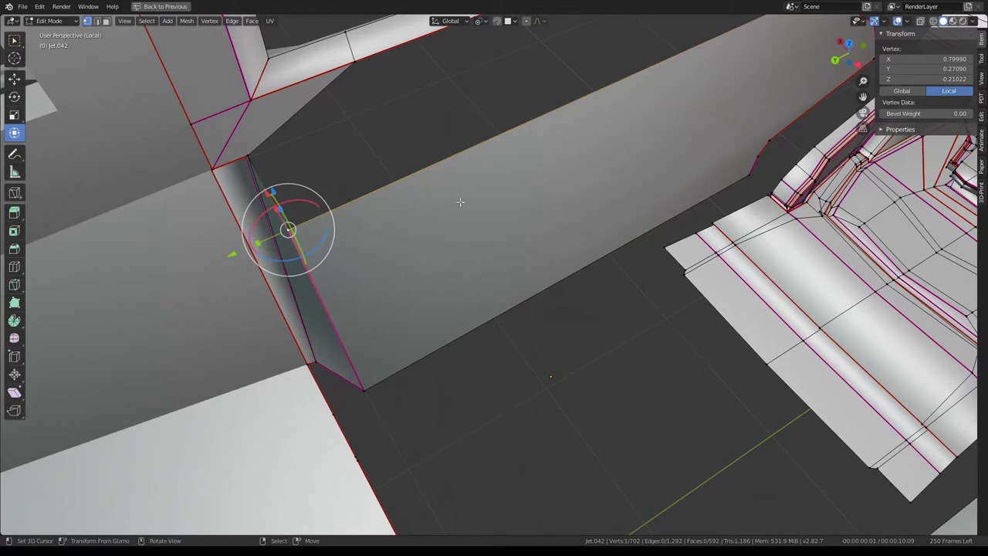
key(g)
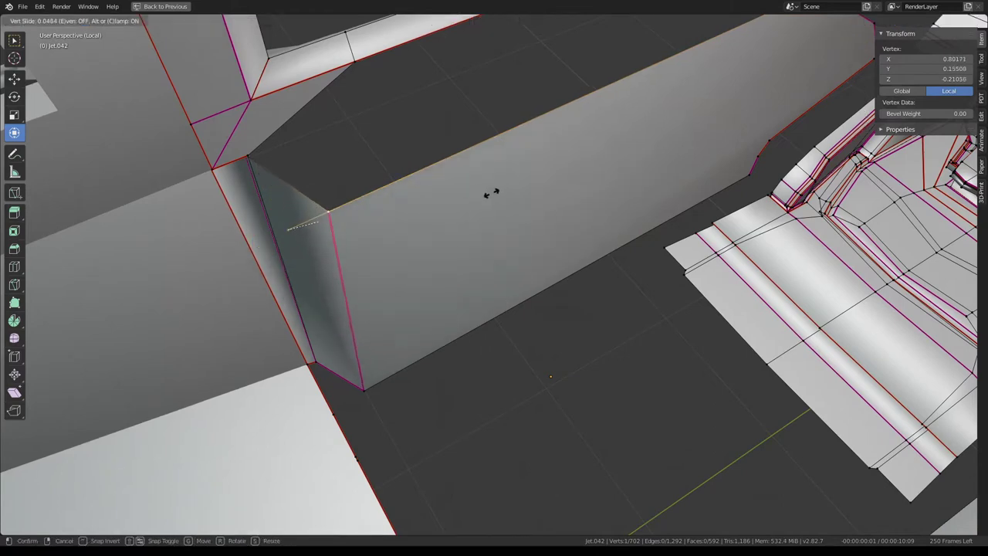
click(505, 205)
key(KP_Decimal)
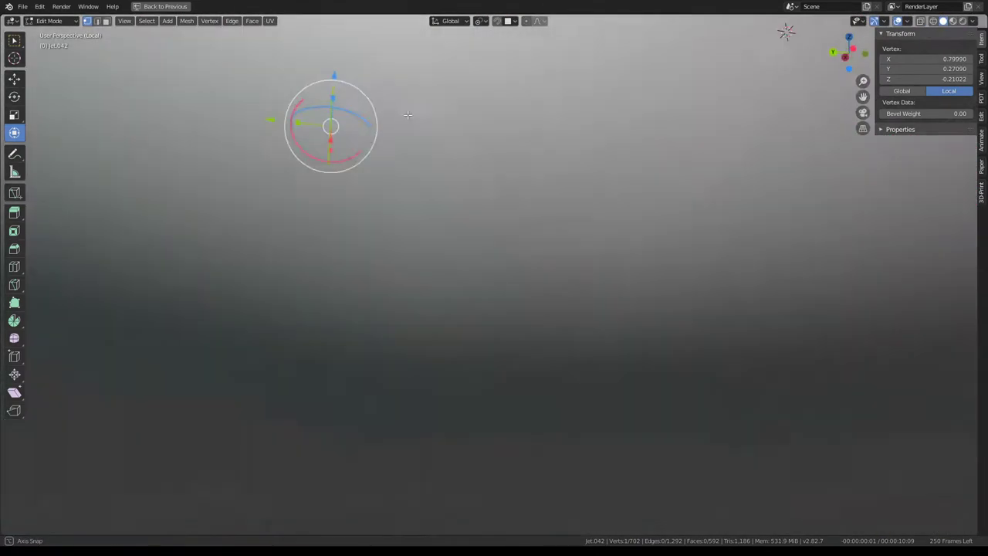
scroll(517, 209, down, 3)
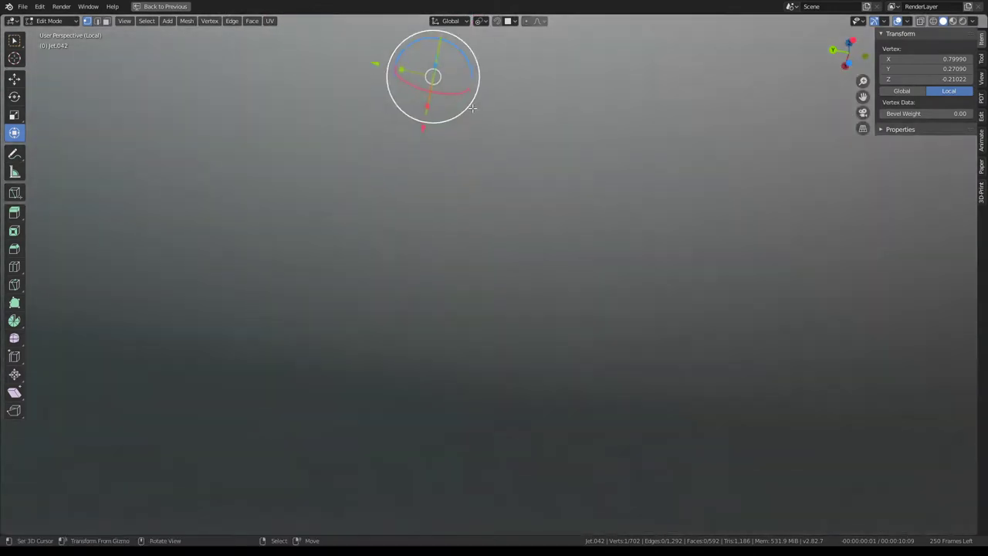
mouse_move(517, 209)
middle_down()
mouse_move(470, 223)
mouse_move(489, 112)
mouse_move(499, 115)
middle_up()
scroll(470, 224, down, 3)
scroll(489, 113, up, 3)
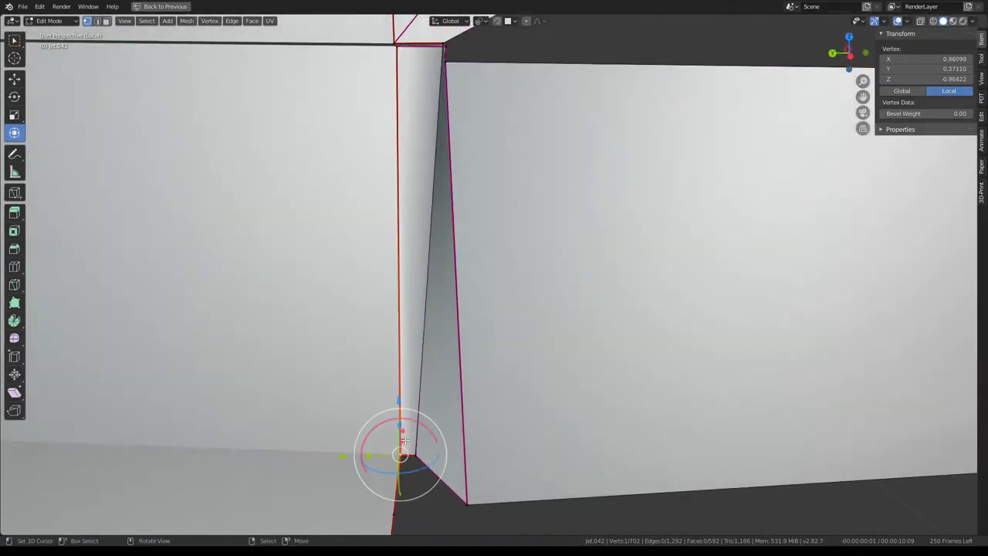
key(g)
right_click(380, 456)
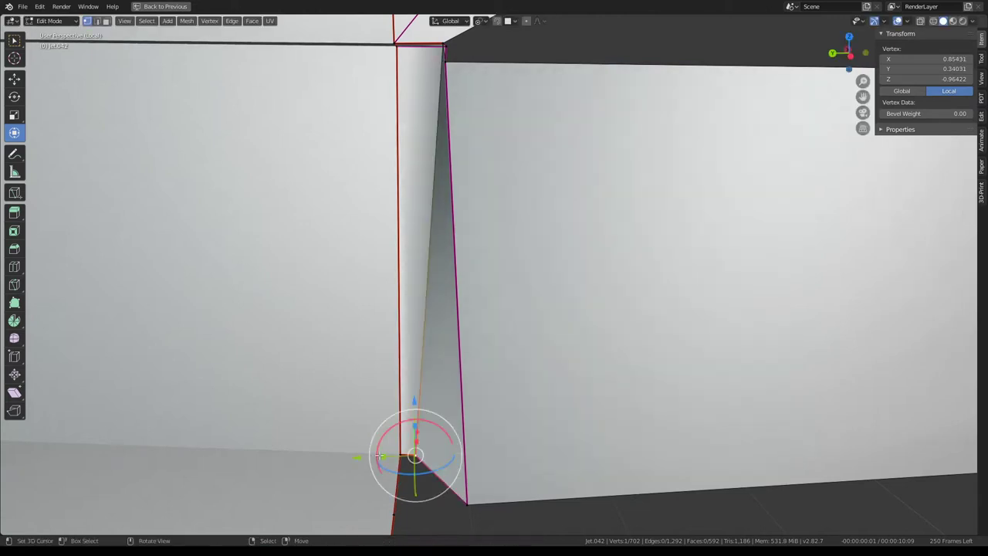
Scale the front edge's two vertices to 0 along Y to align them
middle_drag(428, 96, 429, 60)
shift+click(429, 54)
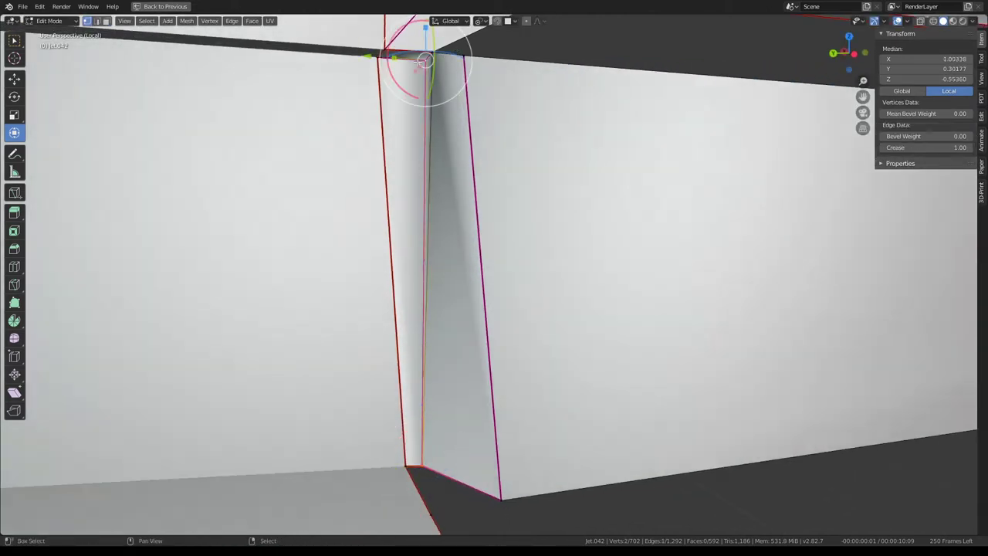
text(sy)
text(0)
key(Return)
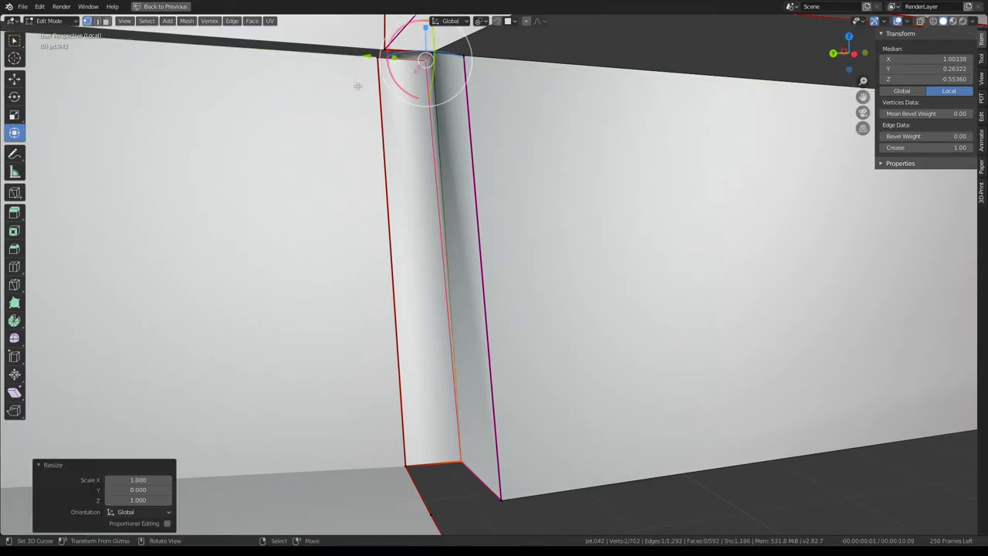
middle_drag(357, 84, 376, 91)
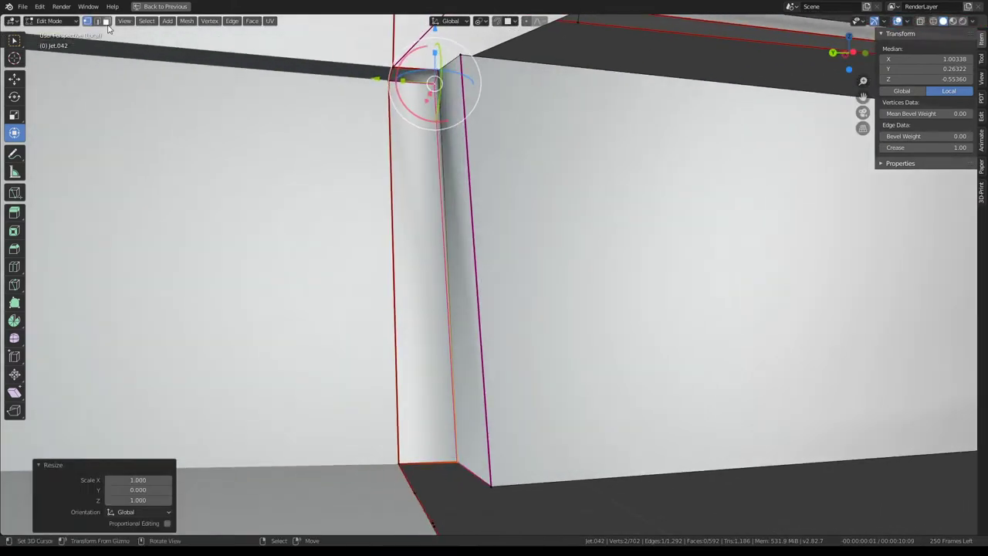
Select the narrow wall strip face and scale it to 0 along Y
key(alt+a)
click(436, 136)
click(437, 137)
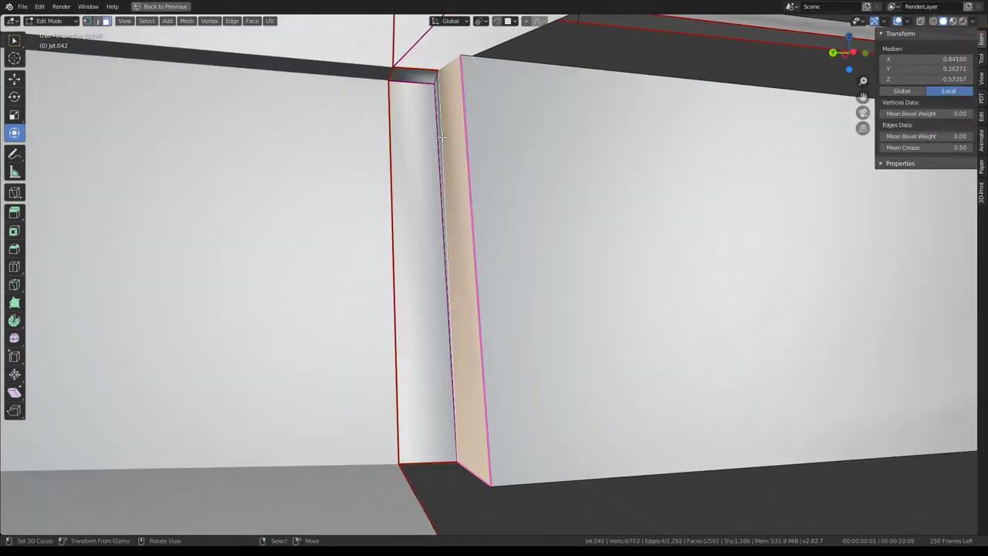
click(438, 137)
click(437, 138)
key(s)
key(x)
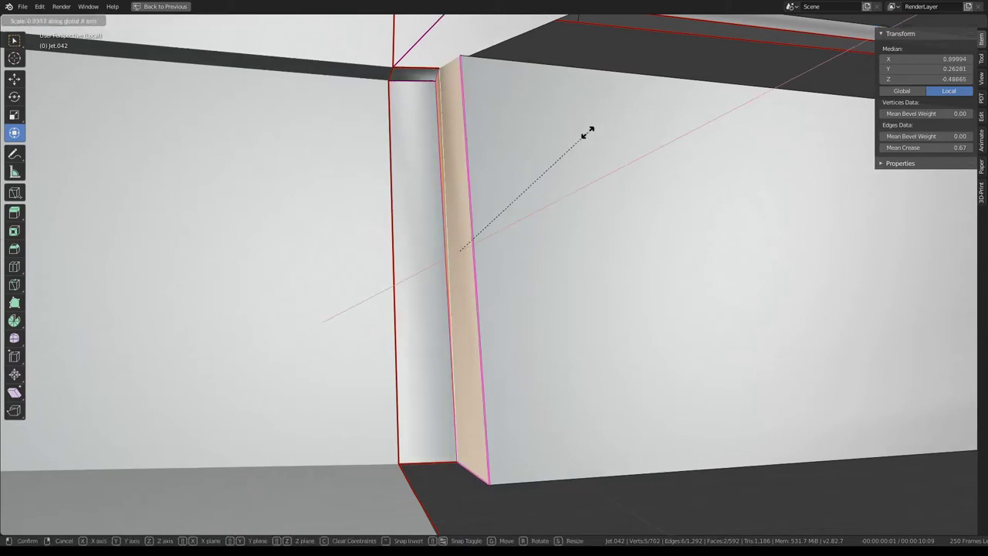
key(s)
key(y)
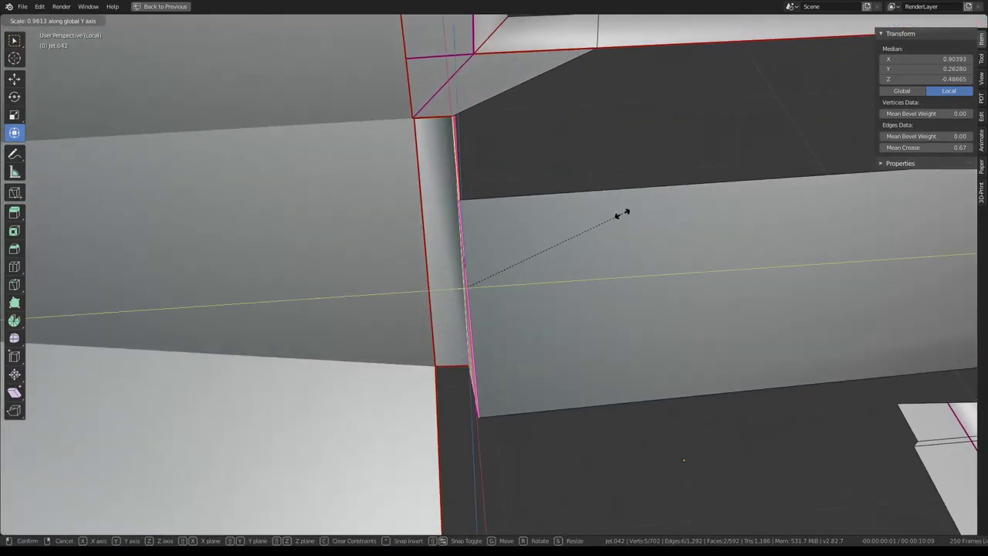
text(0)
key(Return)
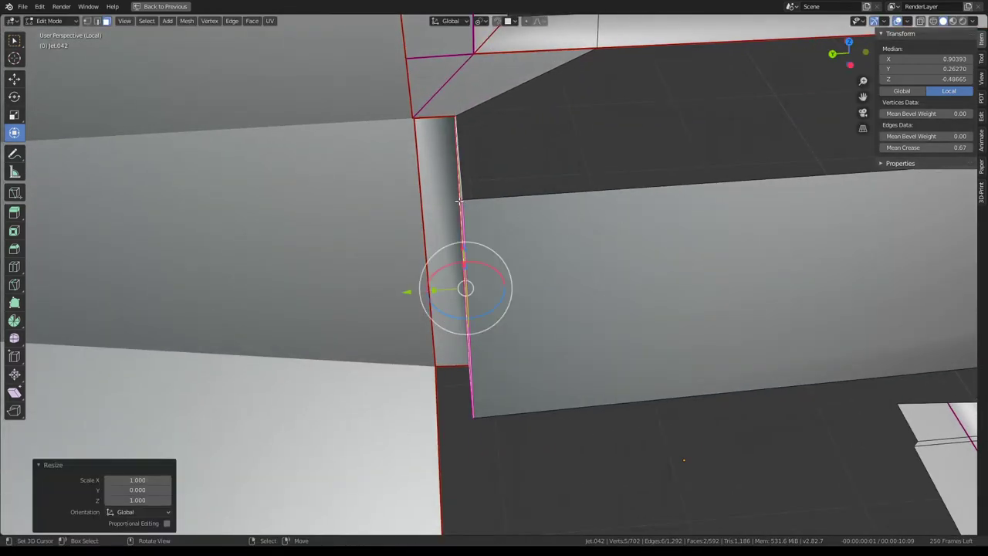
middle_drag(459, 199, 344, 93)
Check the side panel's shading in Object Mode, then return to Edit Mode
key(Tab)
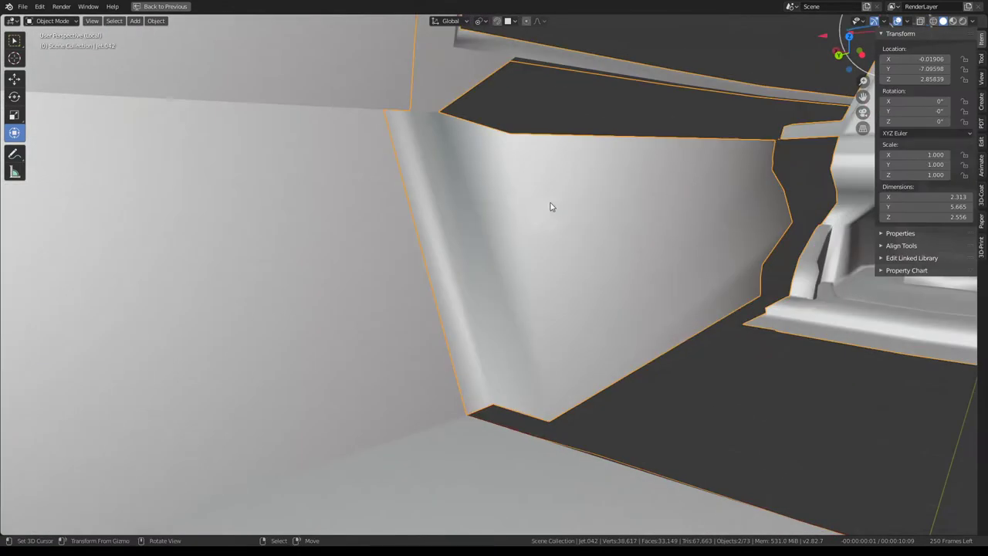
mouse_move(549, 205)
middle_down()
mouse_move(586, 179)
mouse_move(543, 275)
mouse_move(517, 409)
mouse_move(525, 336)
middle_up()
key(Tab)
middle_drag(416, 330, 306, 90)
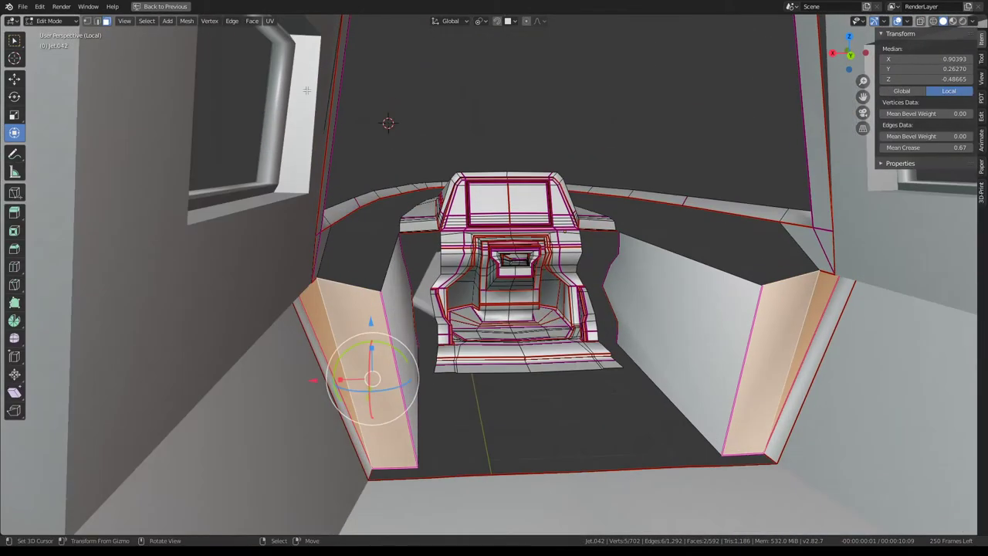
Rotate the left panel's bottom corner edge -3.06° about Z and return to Object Mode
click(97, 22)
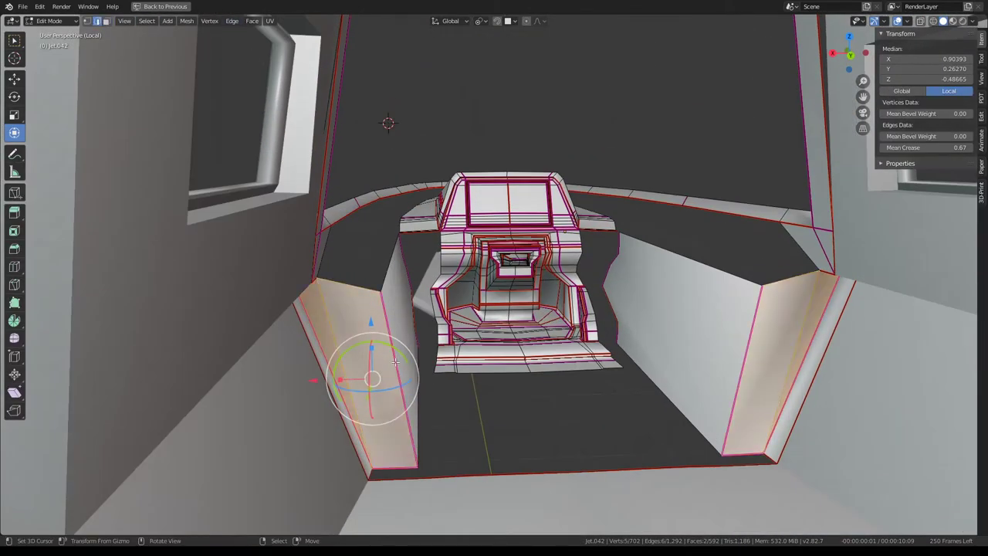
click(395, 361)
click(105, 21)
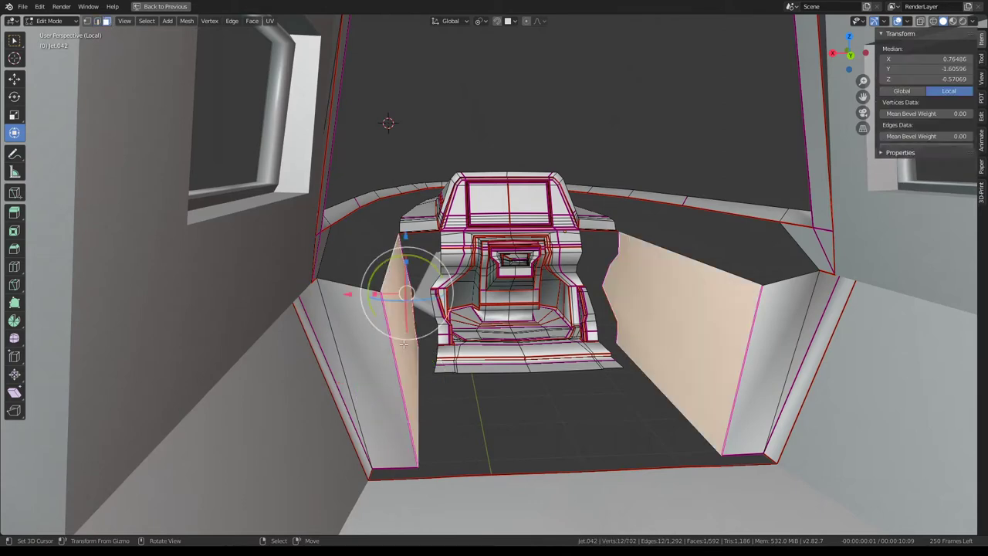
click(100, 21)
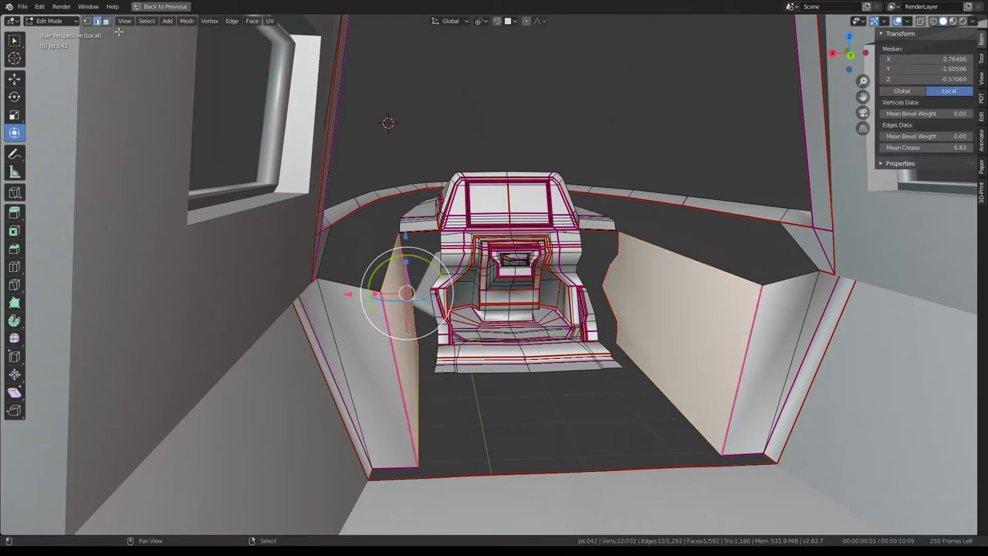
click(416, 469)
drag(450, 475, 422, 499)
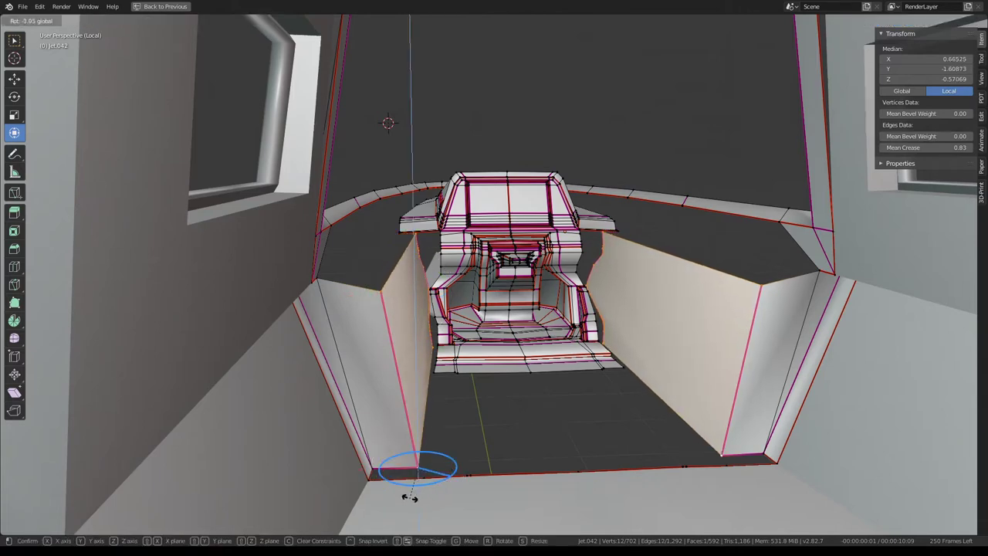
drag(409, 497, 409, 497)
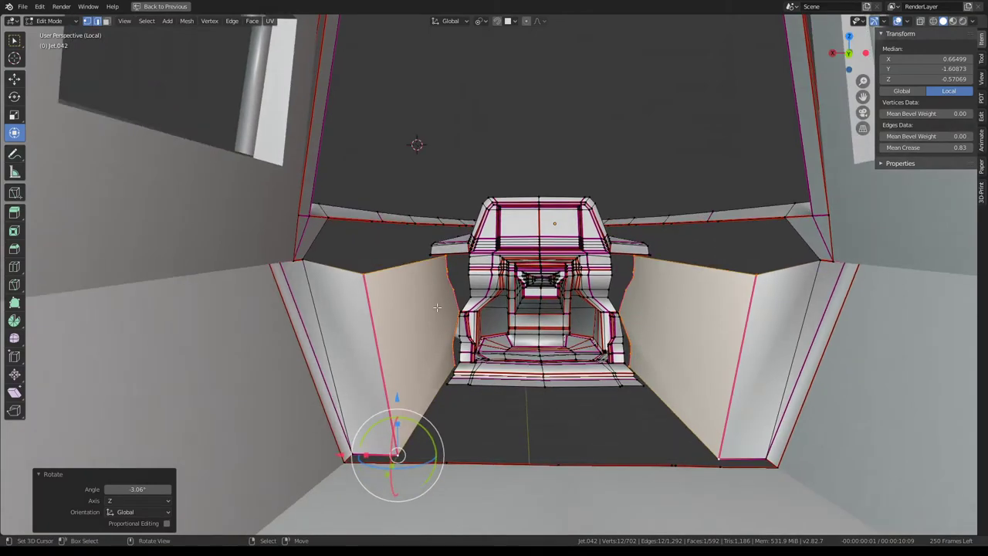
mouse_move(415, 150)
middle_down()
mouse_move(365, 307)
mouse_move(510, 321)
middle_up()
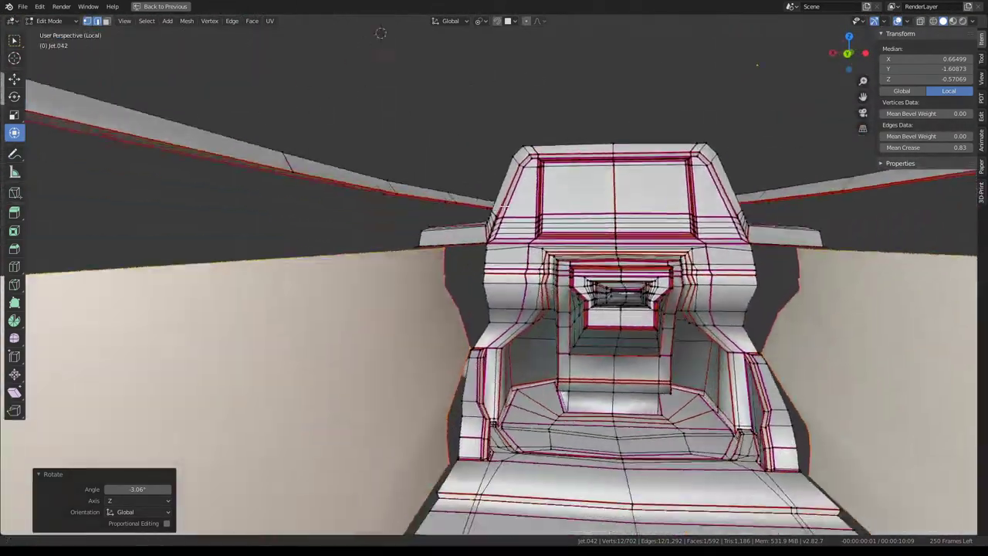
key(Tab)
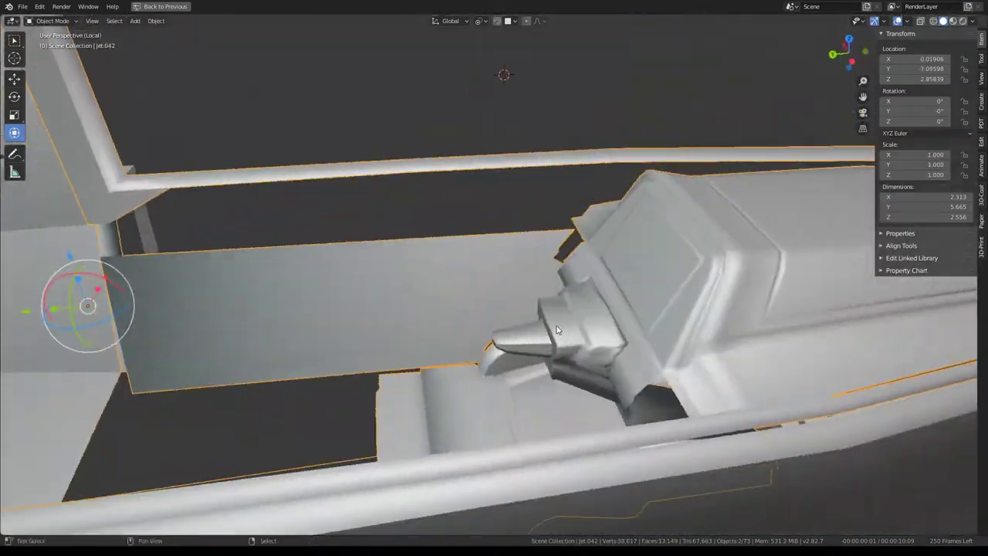
Re-enter Edit Mode and orbit and zoom around the console and floor
mouse_move(509, 321)
middle_down()
mouse_move(521, 252)
mouse_move(488, 215)
middle_up()
key(Tab)
scroll(368, 248, up, 5)
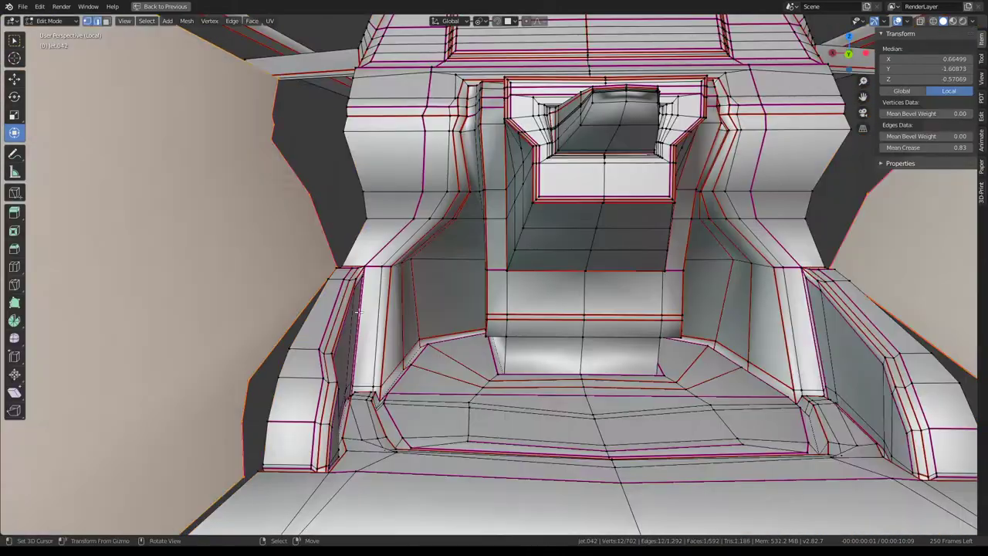
scroll(368, 248, down, 4)
scroll(394, 277, down, 2)
scroll(424, 316, down, 2)
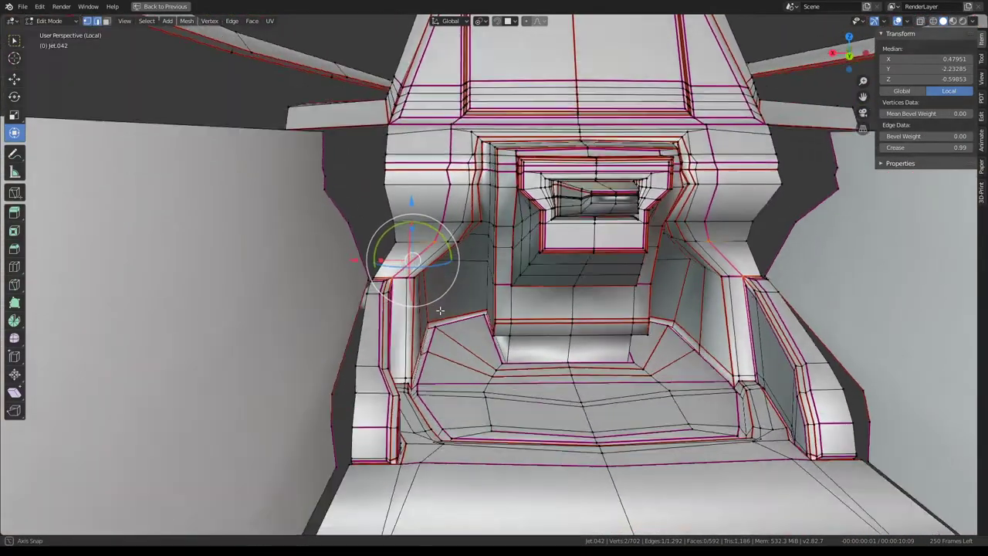
scroll(456, 357, down, 2)
scroll(456, 356, up, 3)
mouse_move(456, 357)
middle_down()
mouse_move(401, 236)
mouse_move(392, 195)
mouse_move(402, 180)
middle_up()
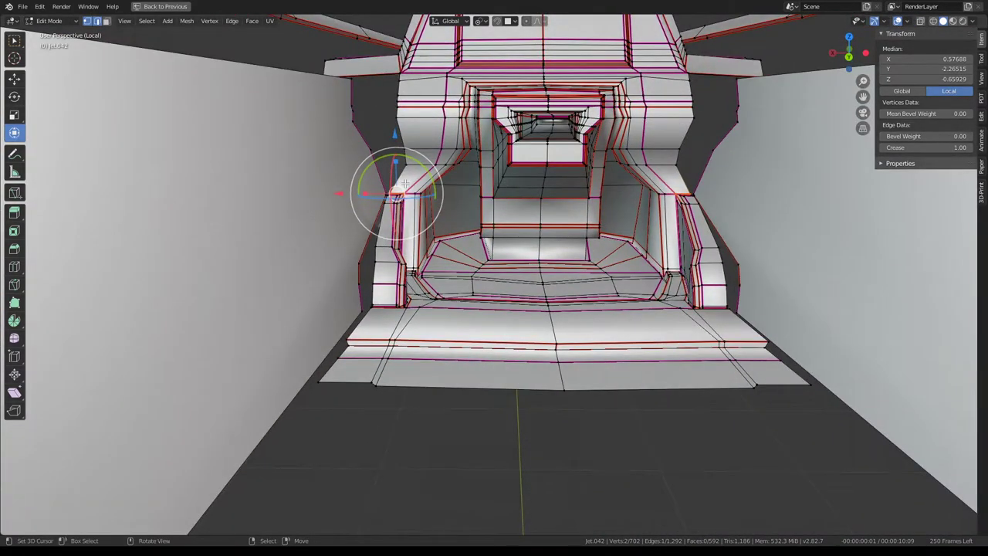
mouse_move(402, 182)
middle_down()
mouse_move(641, 256)
mouse_move(645, 227)
mouse_move(625, 185)
middle_up()
scroll(625, 185, up, 1)
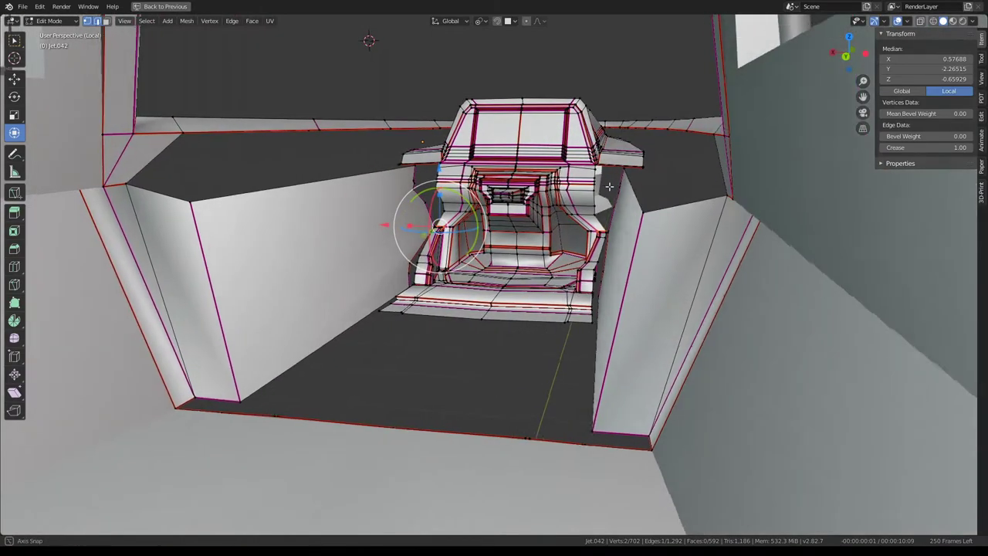
scroll(625, 185, up, 2)
scroll(625, 189, up, 2)
middle_drag(628, 193, 553, 189)
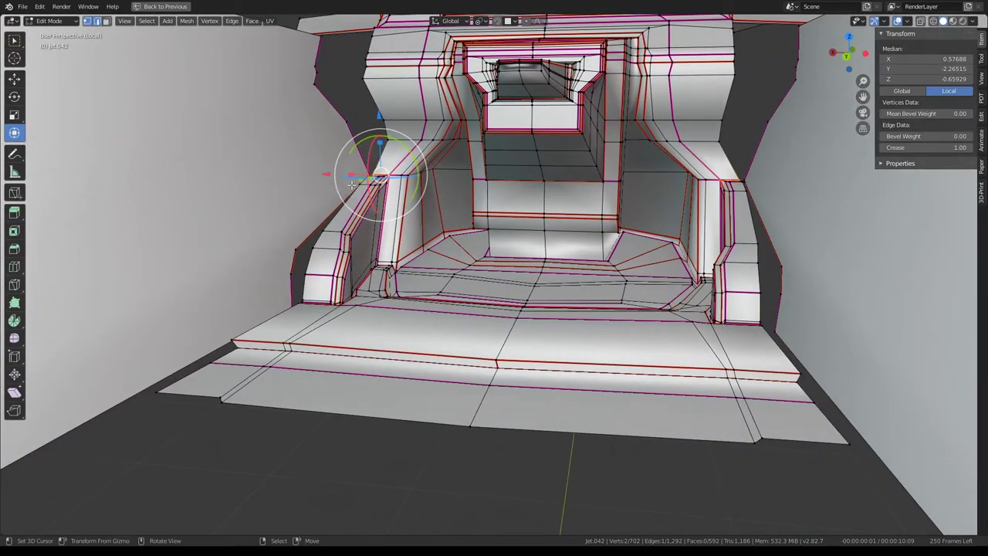
Select a console-side vertex, switch to face select, and view the console from the front
click(352, 184)
mouse_move(352, 184)
middle_down()
mouse_move(393, 186)
mouse_move(347, 88)
middle_up()
scroll(393, 185, up, 2)
scroll(390, 182, up, 1)
scroll(386, 176, up, 2)
scroll(380, 171, up, 2)
click(106, 21)
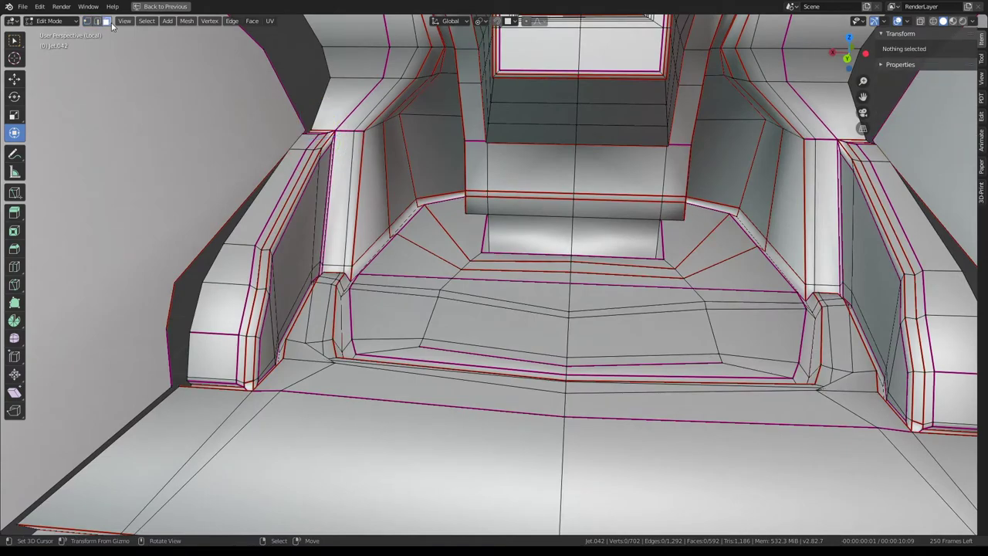
scroll(345, 131, down, 5)
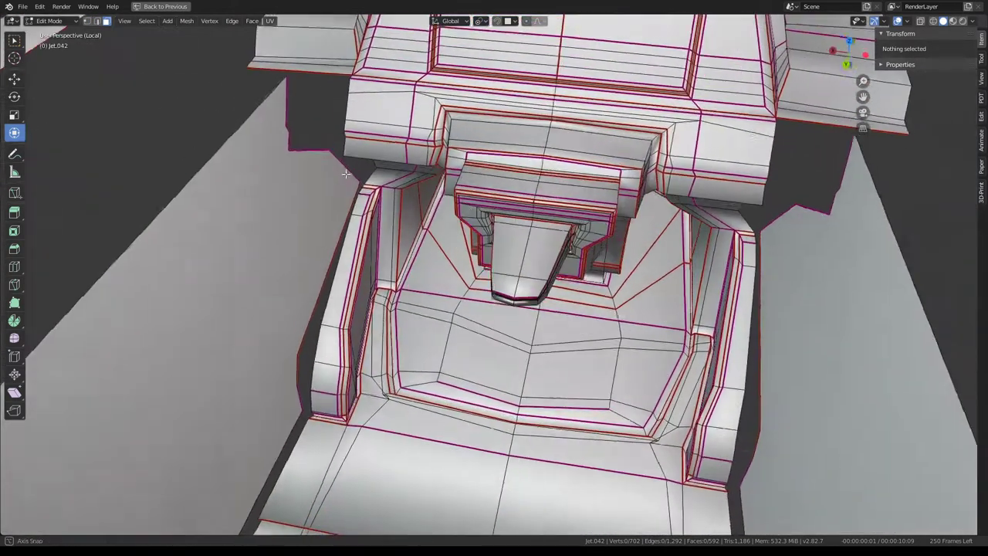
scroll(347, 232, up, 1)
middle_drag(347, 232, 352, 386)
scroll(352, 417, up, 2)
Select the lower floor-step face loop and grow it to cover the lower cavity walls
alt+click(352, 417)
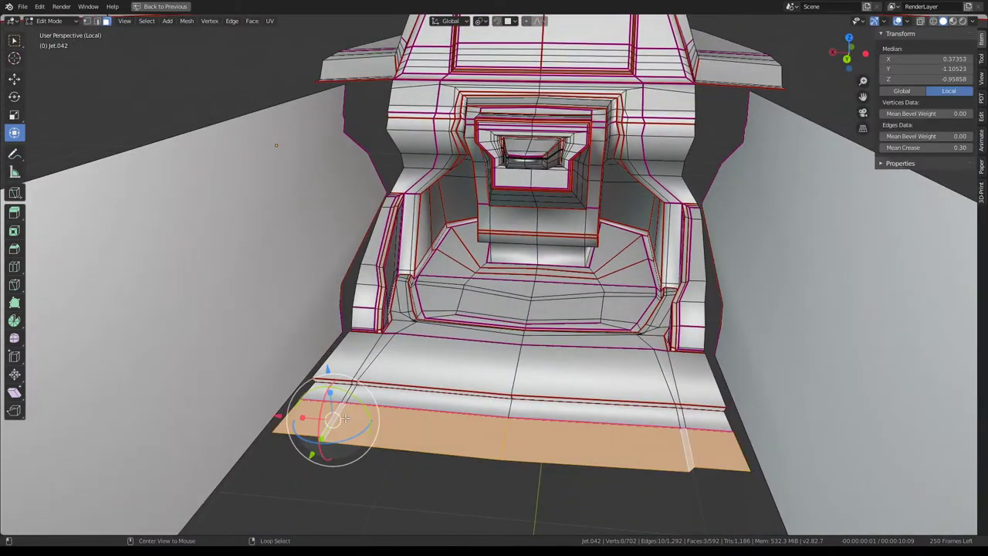
key(ctrl+KP_Add)
key(ctrl+KP_Add)
key(ctrl+KP_Add)
key(ctrl+KP_Add)
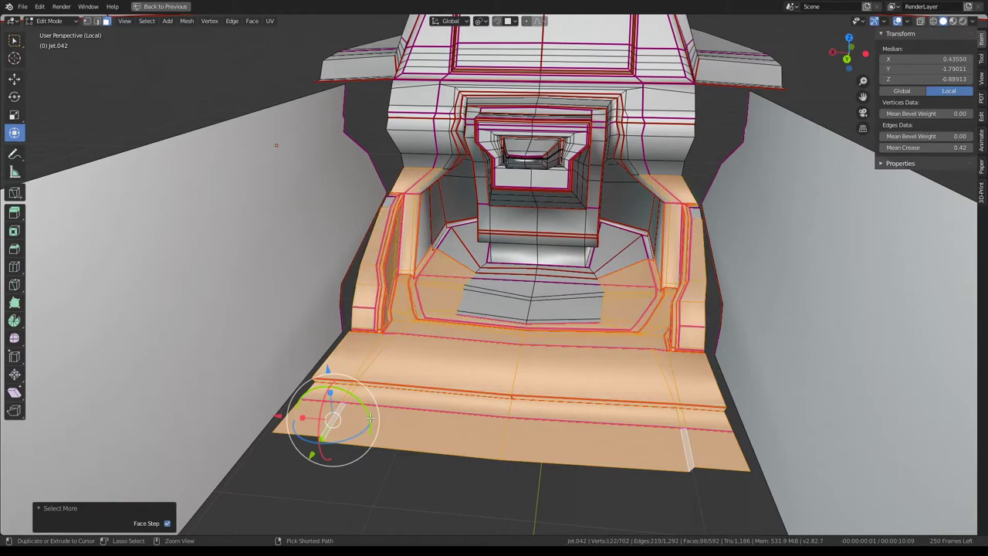
key(ctrl+KP_Add)
key(ctrl+KP_Add)
key(ctrl+KP_Subtract)
key(ctrl+KP_Subtract)
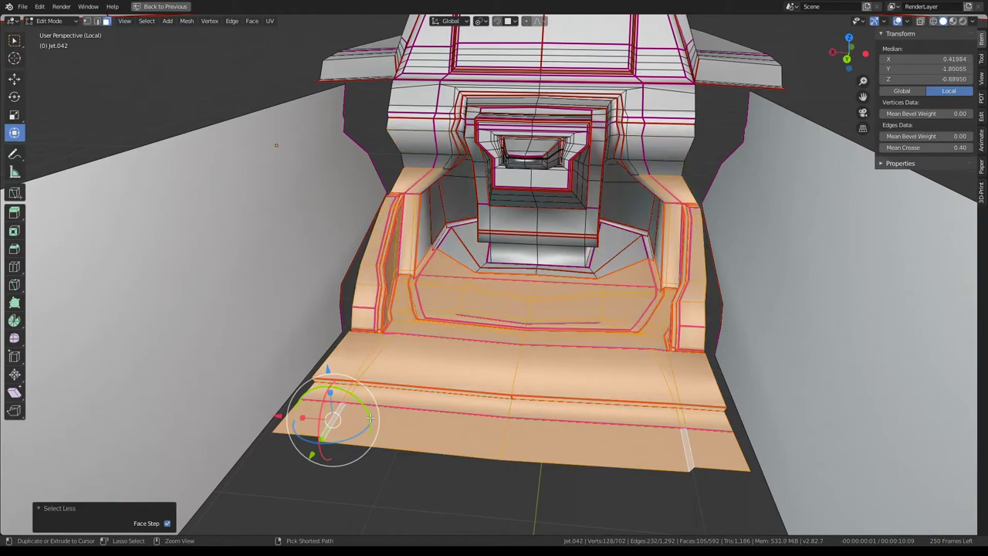
key(ctrl+KP_Subtract)
key(ctrl+KP_Add)
key(ctrl+KP_Add)
key(ctrl+KP_Subtract)
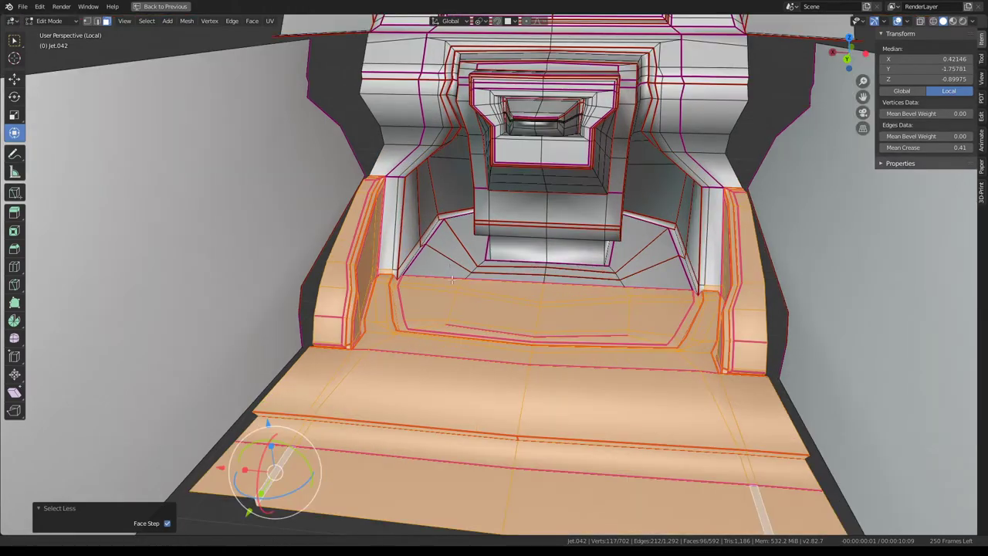
Add the cavity's vertical strip, triangle and corner sliver faces, then delete all selected faces
mouse_move(382, 404)
middle_down()
mouse_move(414, 297)
mouse_move(478, 310)
mouse_move(463, 316)
mouse_move(640, 390)
mouse_move(501, 278)
middle_up()
shift+click(438, 301)
ctrl+click(463, 316)
ctrl+click(641, 389)
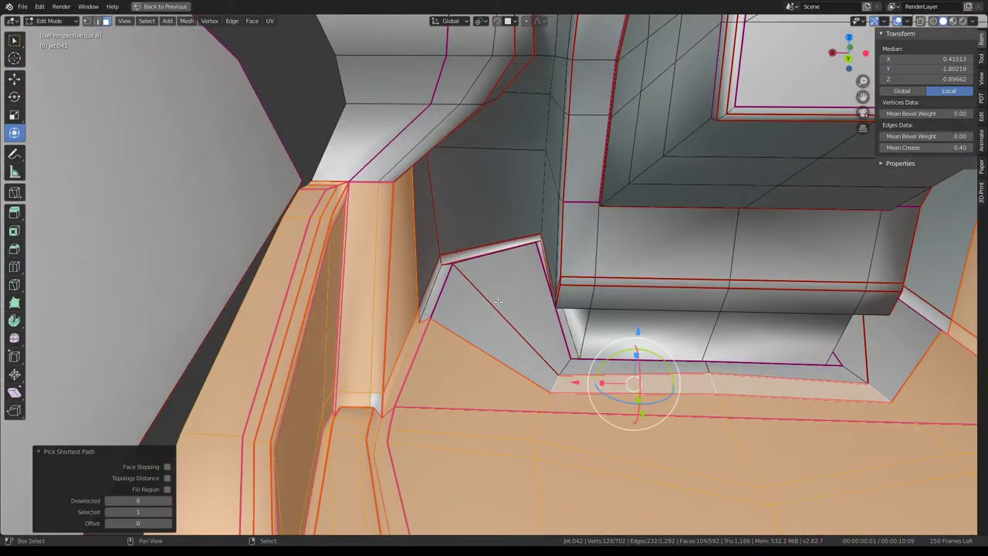
ctrl+click(470, 315)
ctrl+click(432, 291)
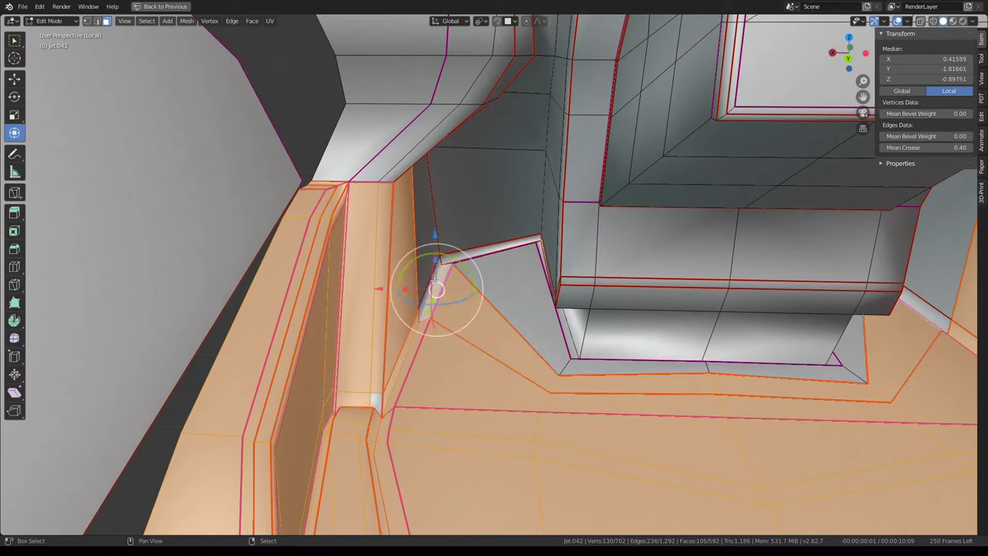
ctrl+click(488, 250)
ctrl+click(521, 266)
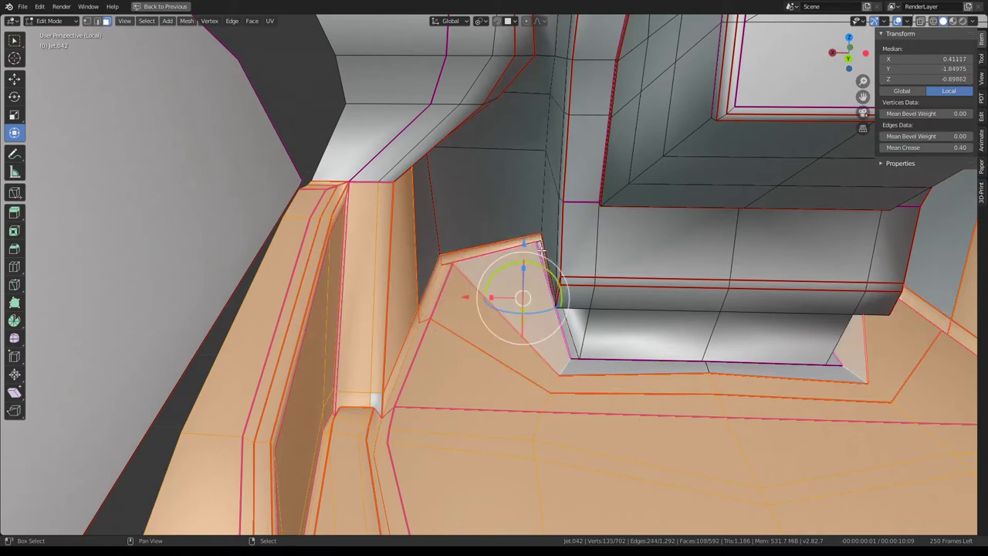
key(x)
click(686, 292)
Delete the leftover side faces and select the remaining flap vertices
mouse_move(686, 291)
middle_down()
mouse_move(390, 352)
mouse_move(478, 252)
mouse_move(467, 276)
mouse_move(509, 251)
mouse_move(494, 263)
mouse_move(503, 292)
mouse_move(482, 238)
middle_up()
click(494, 254)
shift+click(849, 224)
key(x)
drag(466, 239, 466, 238)
mouse_move(465, 239)
middle_down()
mouse_move(455, 255)
mouse_move(486, 244)
middle_up()
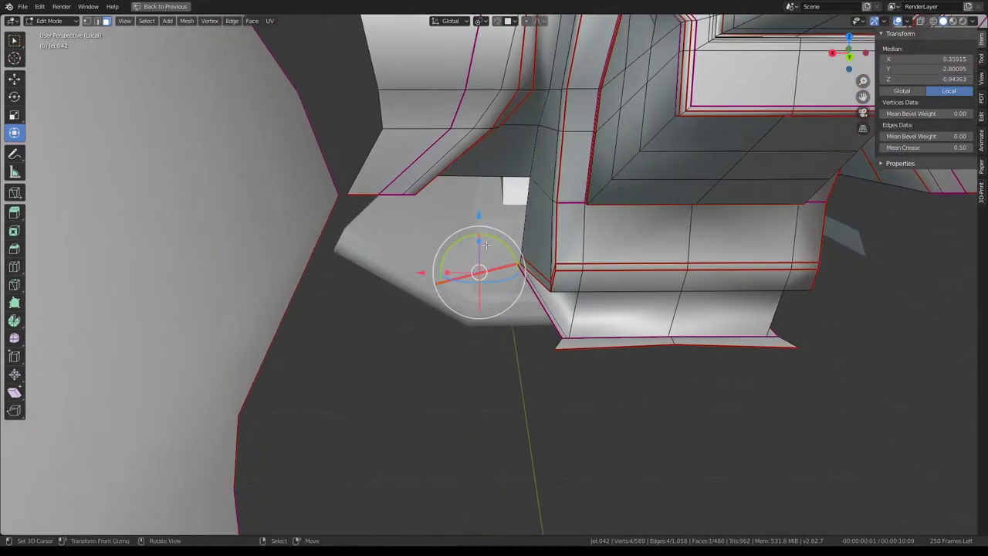
Delete the stray flap geometry below the console
click(569, 347)
key(x)
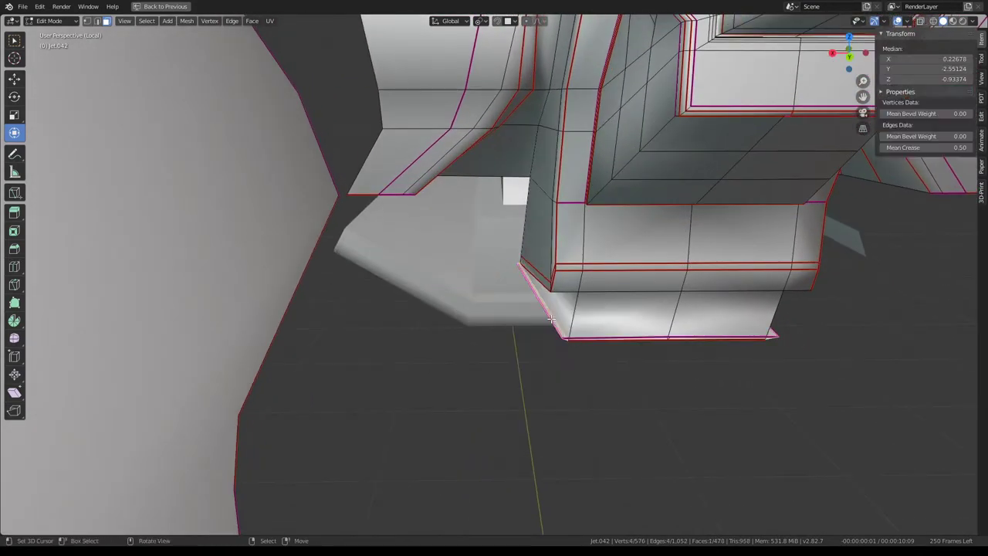
key(x)
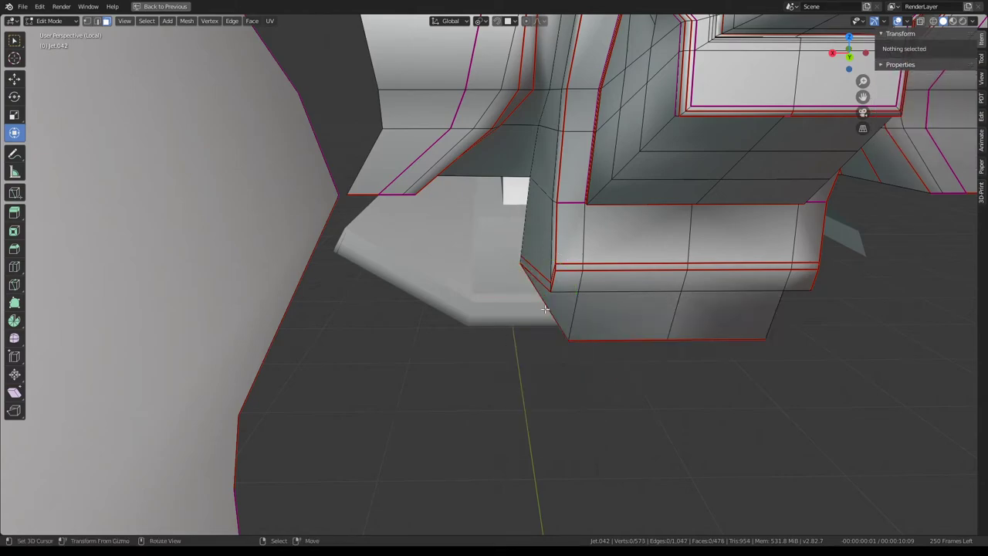
scroll(477, 216, up, 3)
scroll(477, 216, up, 3)
scroll(477, 216, down, 5)
scroll(328, 186, up, 3)
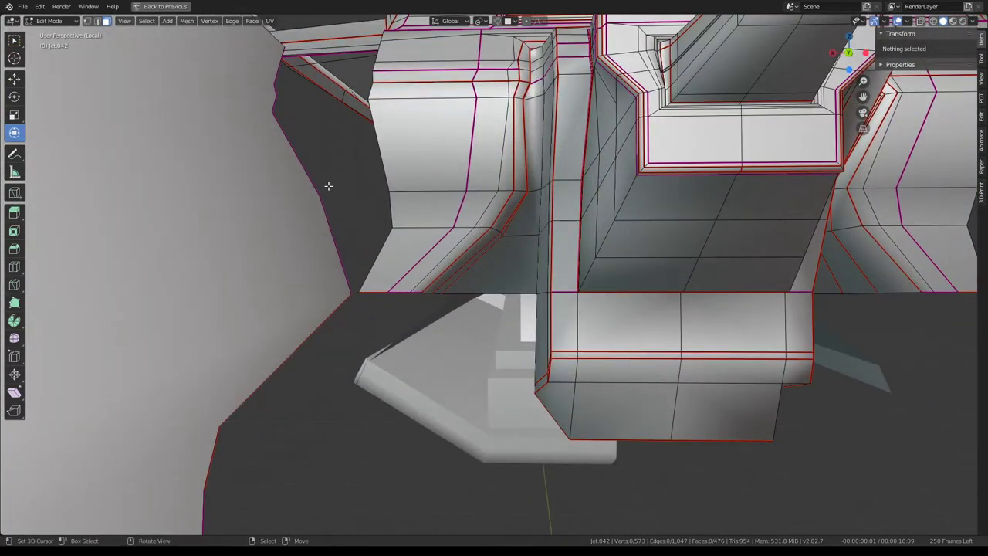
middle_drag(390, 190, 423, 281)
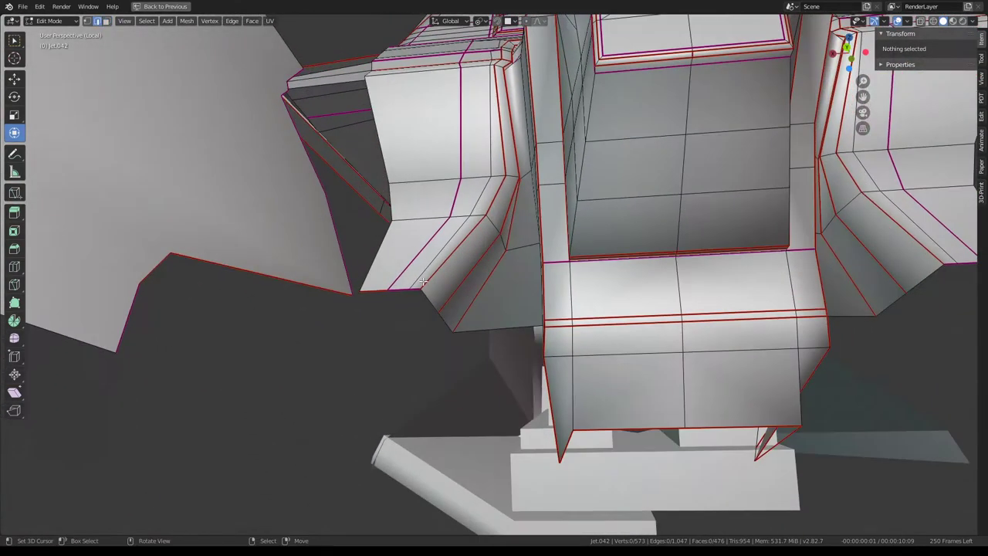
Scale the side panel's lower edge path by 1.944 along X in Vertex mode
click(448, 311)
ctrl+click(352, 292)
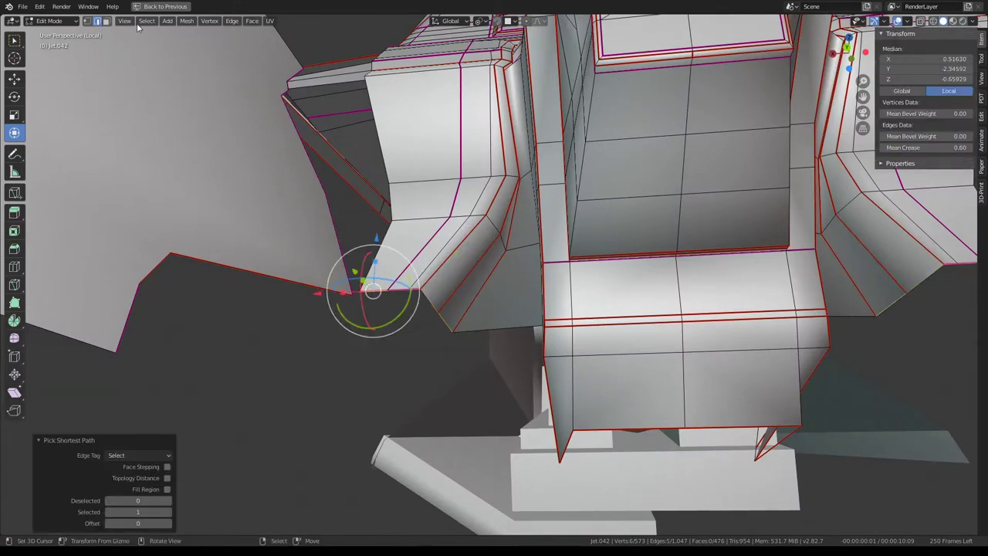
click(88, 21)
click(360, 288)
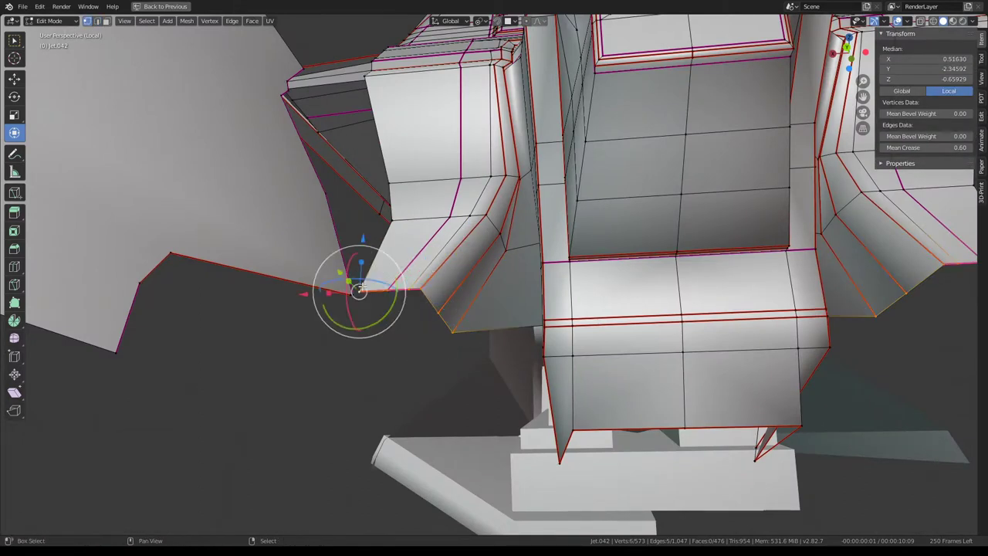
key(s)
key(x)
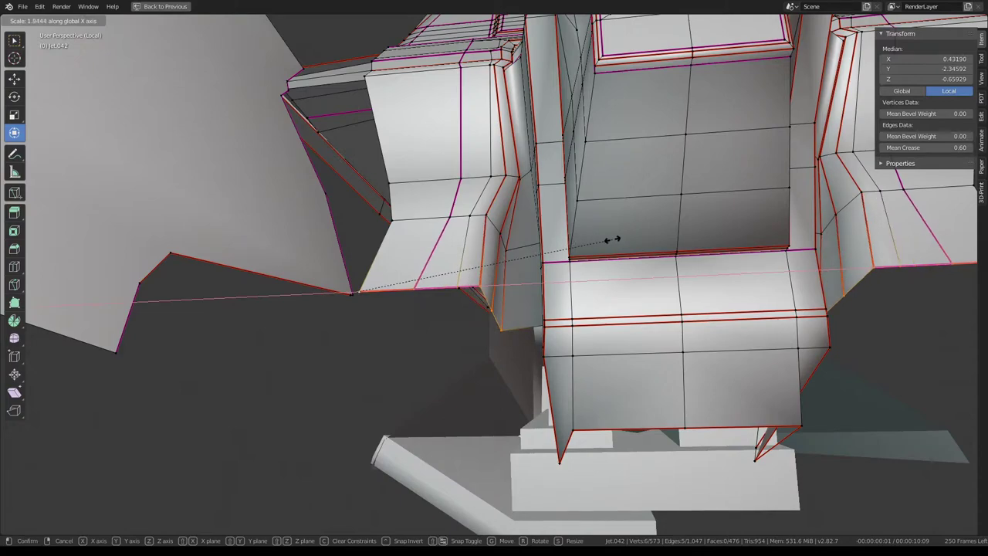
click(577, 252)
mouse_move(578, 252)
middle_down()
mouse_move(584, 264)
mouse_move(528, 235)
middle_up()
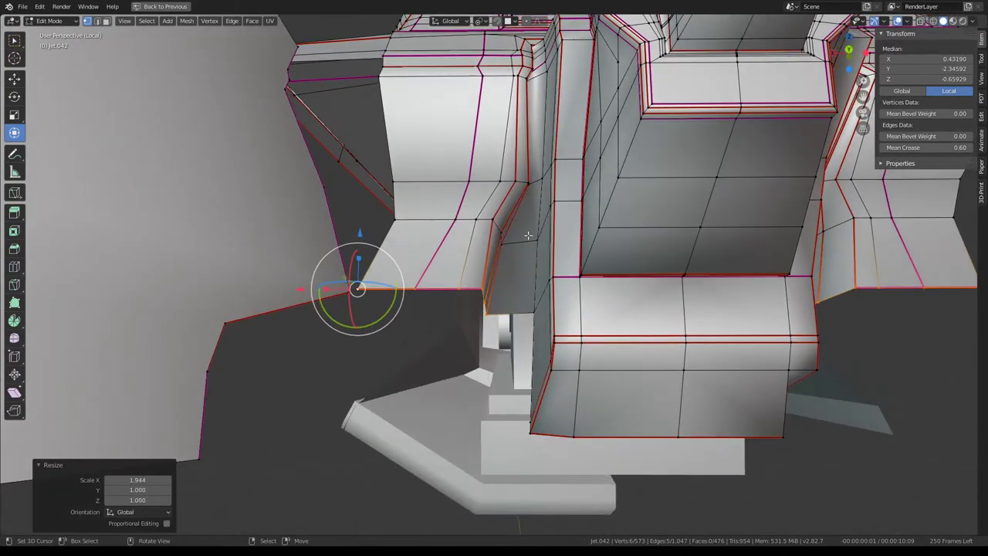
click(502, 242)
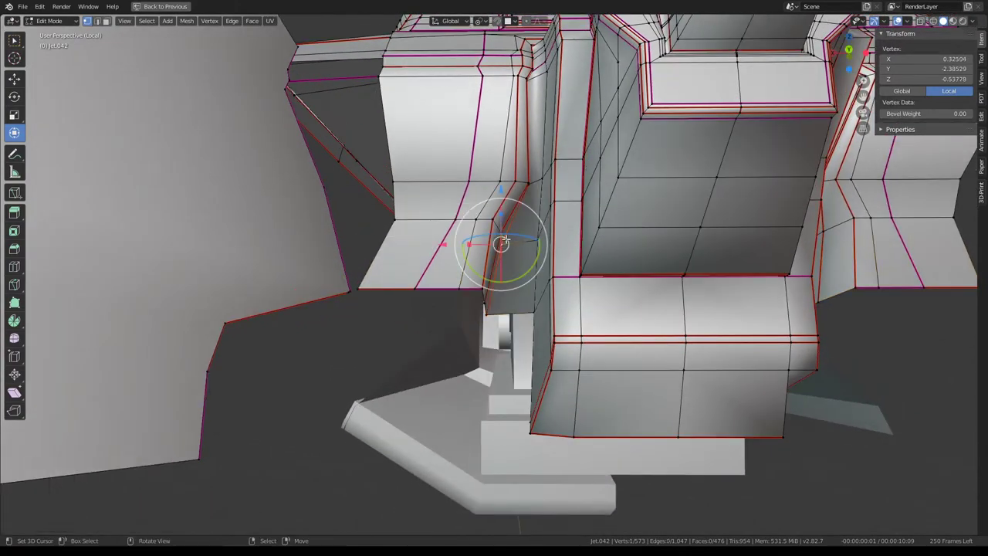
Select the horizontal edge path running across the console side
alt+click(463, 220)
middle_drag(463, 220, 490, 237)
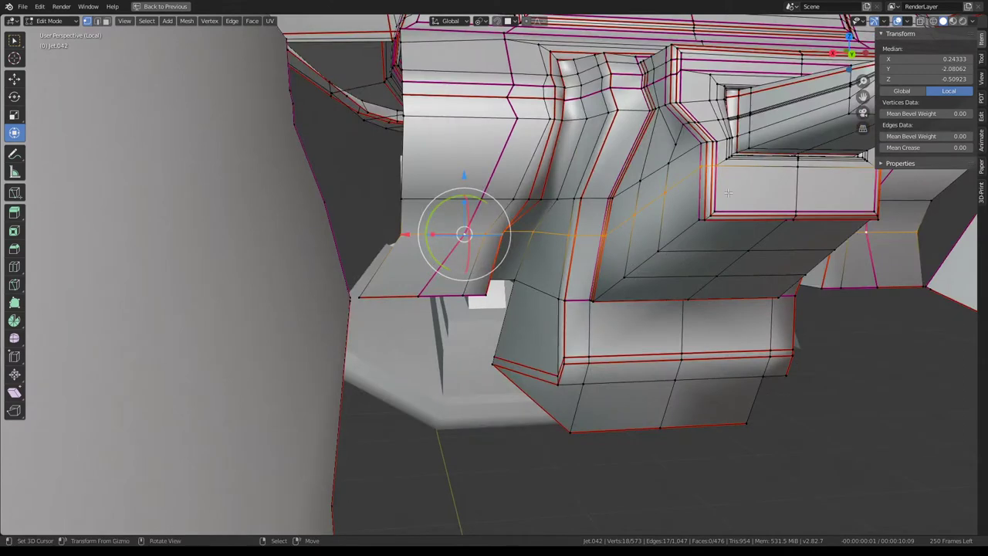
click(606, 235)
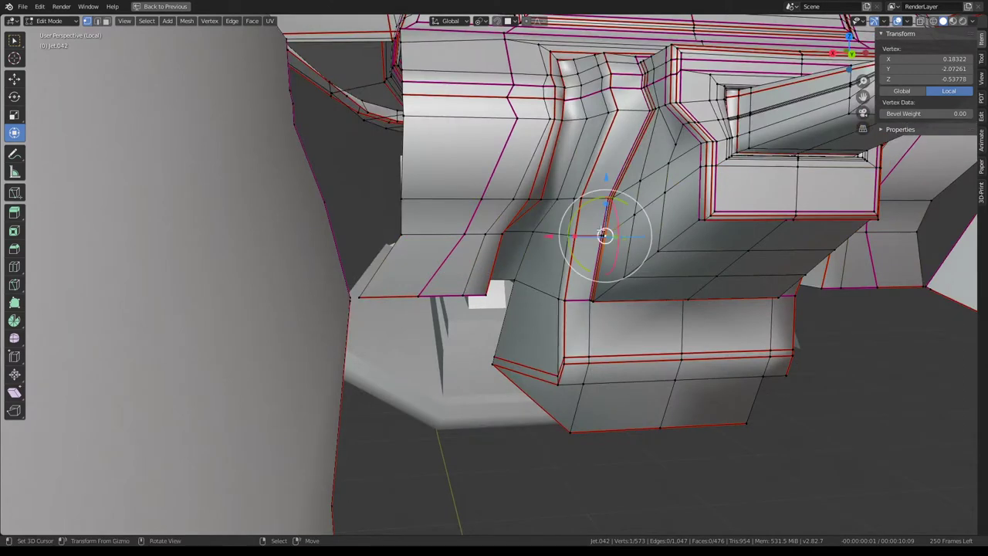
ctrl+click(395, 229)
middle_drag(396, 229, 471, 231)
click(500, 231)
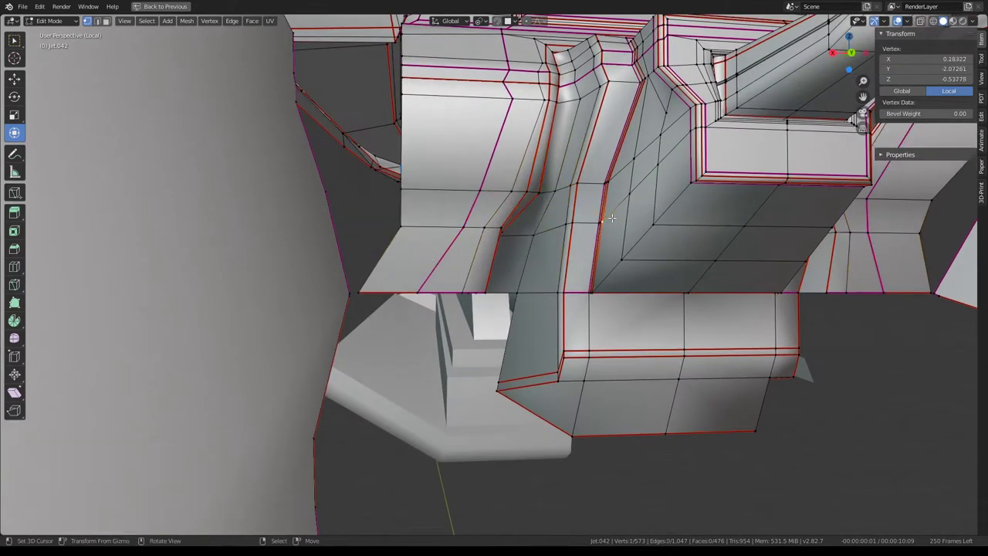
ctrl+click(534, 235)
Edge-slide the selected console-side edge loops to where the walls meet
key(g)
key(g)
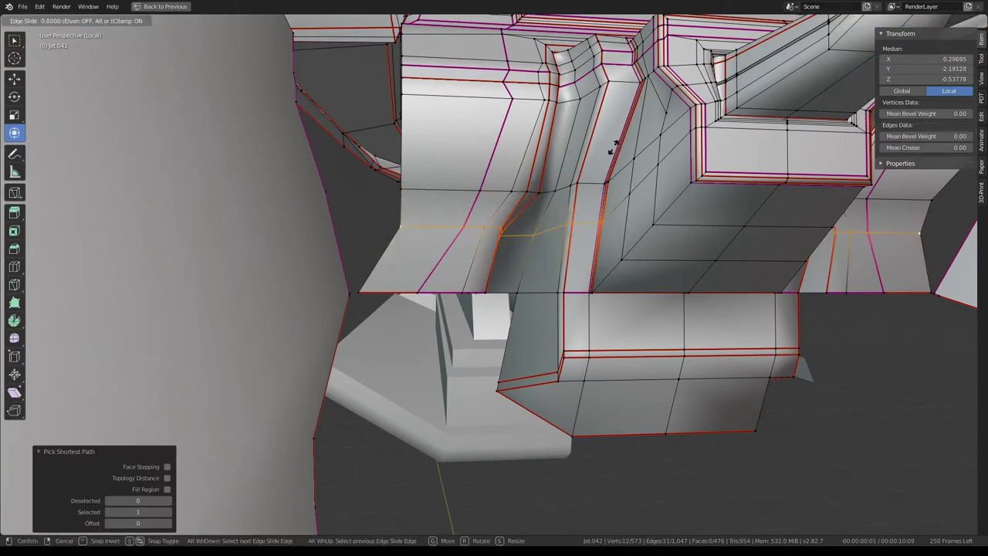
click(599, 216)
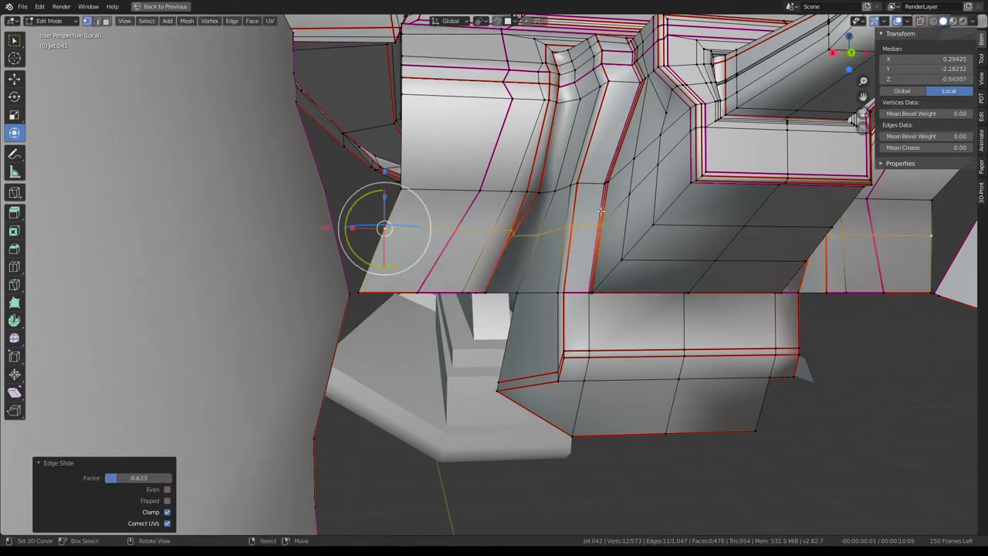
mouse_move(599, 216)
middle_down()
mouse_move(568, 205)
mouse_move(591, 203)
middle_up()
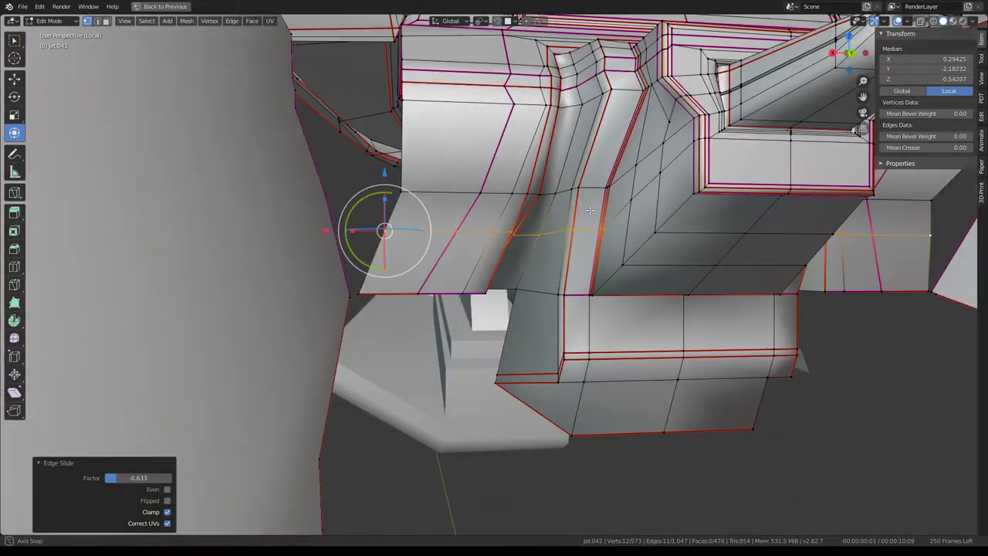
key(g)
key(g)
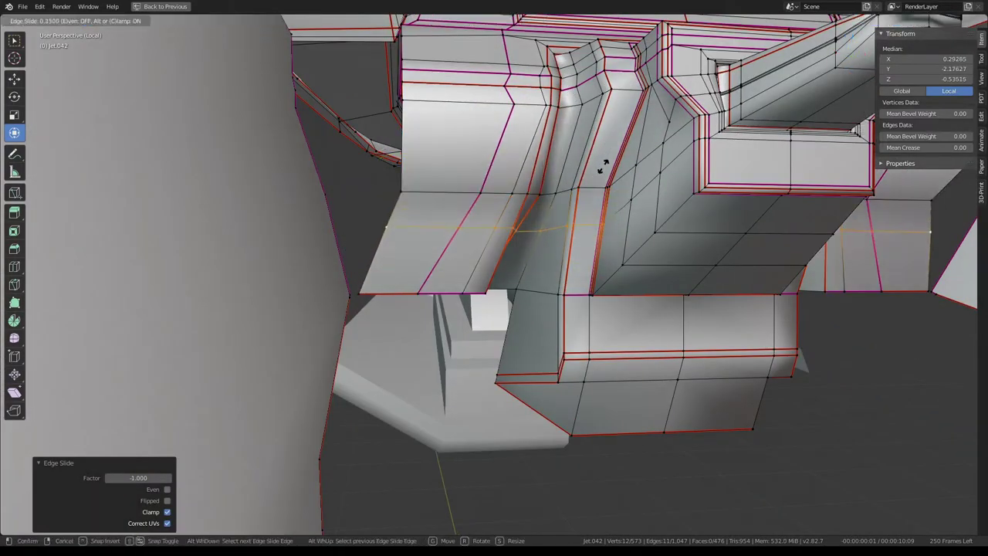
click(587, 217)
key(g)
key(g)
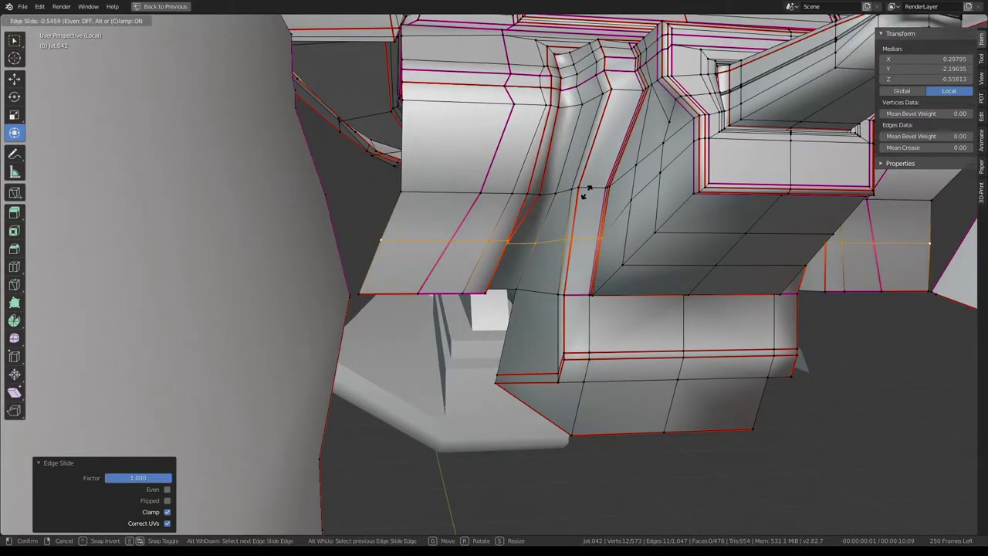
click(585, 190)
mouse_move(585, 190)
middle_down()
mouse_move(556, 150)
mouse_move(587, 199)
mouse_move(549, 148)
mouse_move(524, 212)
mouse_move(473, 292)
mouse_move(502, 285)
mouse_move(516, 231)
mouse_move(524, 247)
mouse_move(518, 163)
mouse_move(538, 203)
mouse_move(530, 330)
middle_up()
Nudge the console's corner vertex by -0.008 along X
key(Tab)
key(Tab)
click(473, 291)
key(g)
key(x)
click(487, 168)
key(g)
key(x)
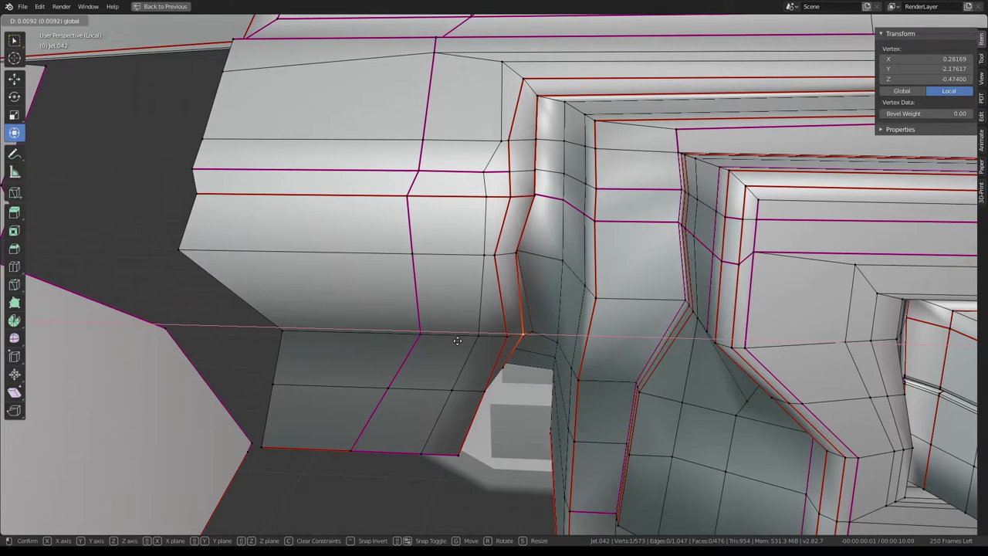
key(Escape)
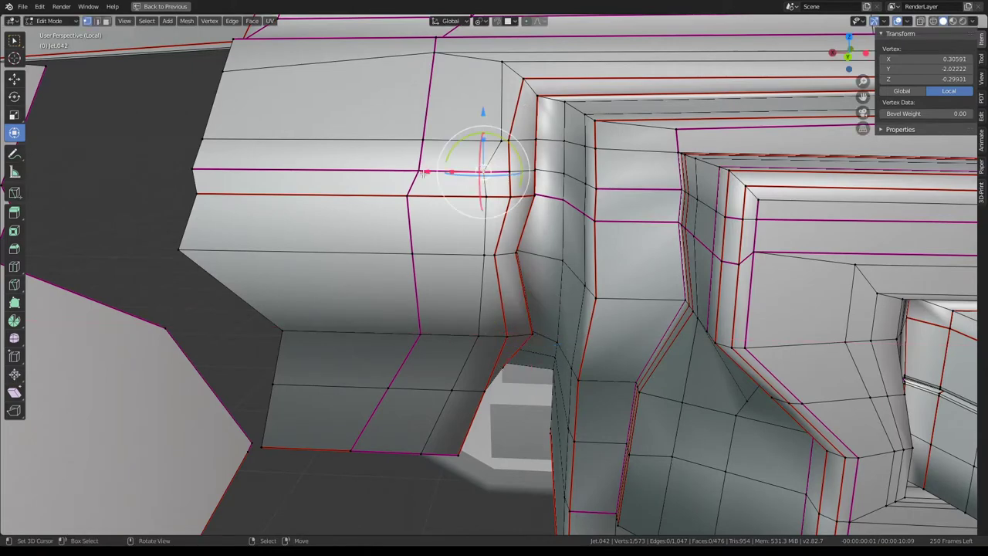
key(g)
key(x)
click(436, 173)
Vertex-slide the corner vertex by 0.466 along its edge and frame the whole object
mouse_move(437, 172)
middle_down()
mouse_move(485, 193)
mouse_move(572, 163)
middle_up()
key(g)
key(g)
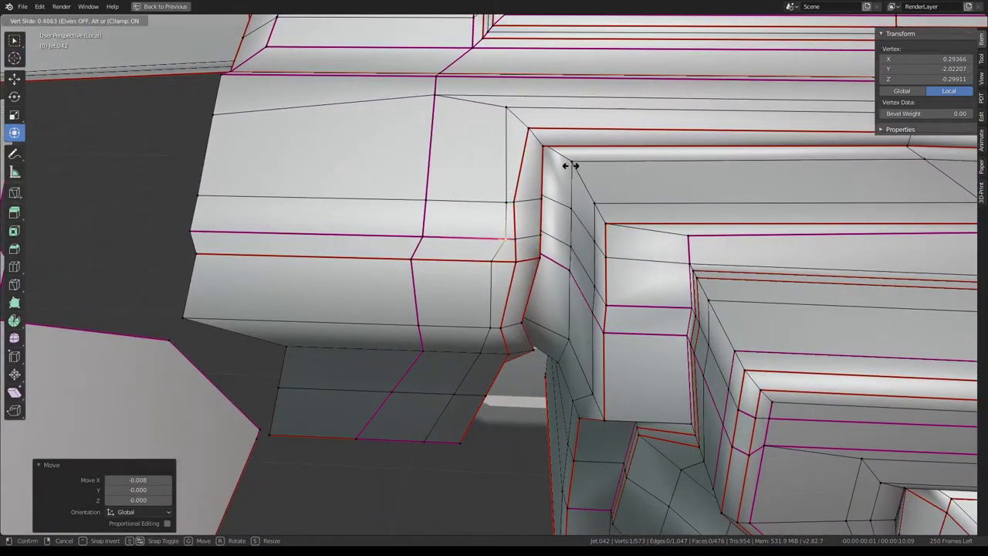
click(570, 166)
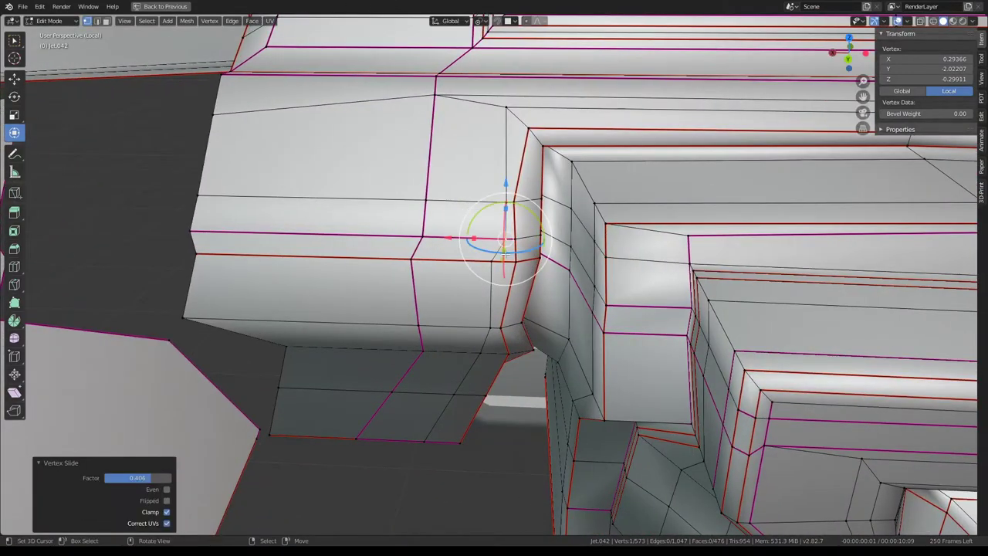
key(g)
key(g)
click(417, 247)
key(Home)
Return to Edit Mode and zoom in on the selected side-wall vertex
key(Tab)
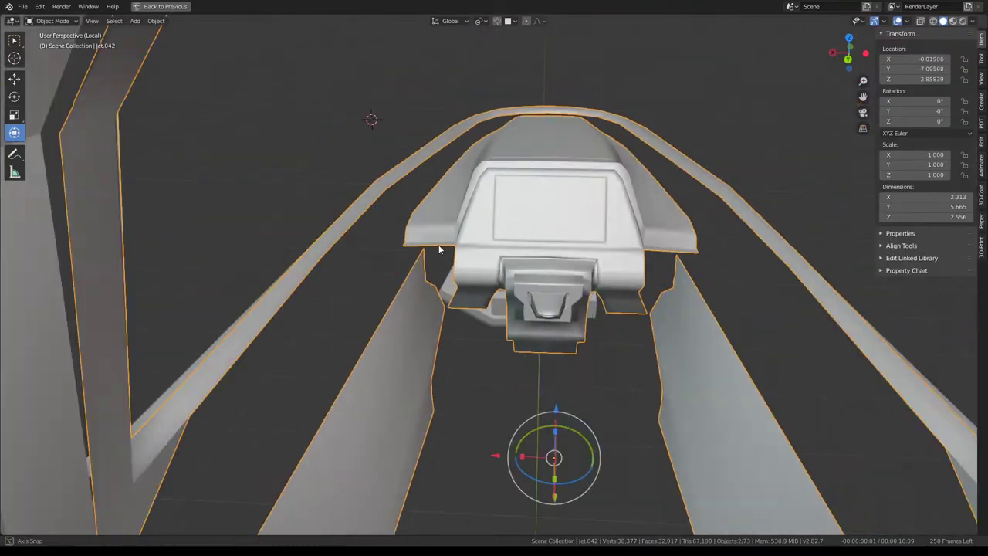
mouse_move(439, 248)
middle_down()
mouse_move(399, 252)
mouse_move(474, 223)
mouse_move(484, 195)
mouse_move(520, 214)
mouse_move(452, 242)
mouse_move(503, 282)
mouse_move(502, 223)
mouse_move(465, 195)
mouse_move(427, 216)
mouse_move(414, 249)
mouse_move(453, 283)
middle_up()
scroll(484, 194, up, 3)
key(Tab)
key(KP_Decimal)
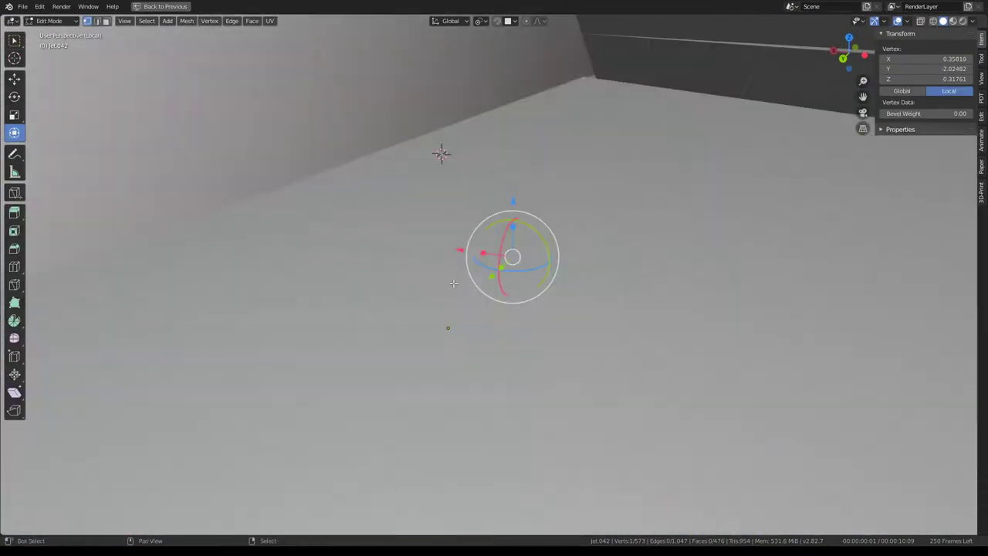
scroll(453, 283, down, 5)
scroll(502, 263, up, 2)
scroll(549, 250, up, 2)
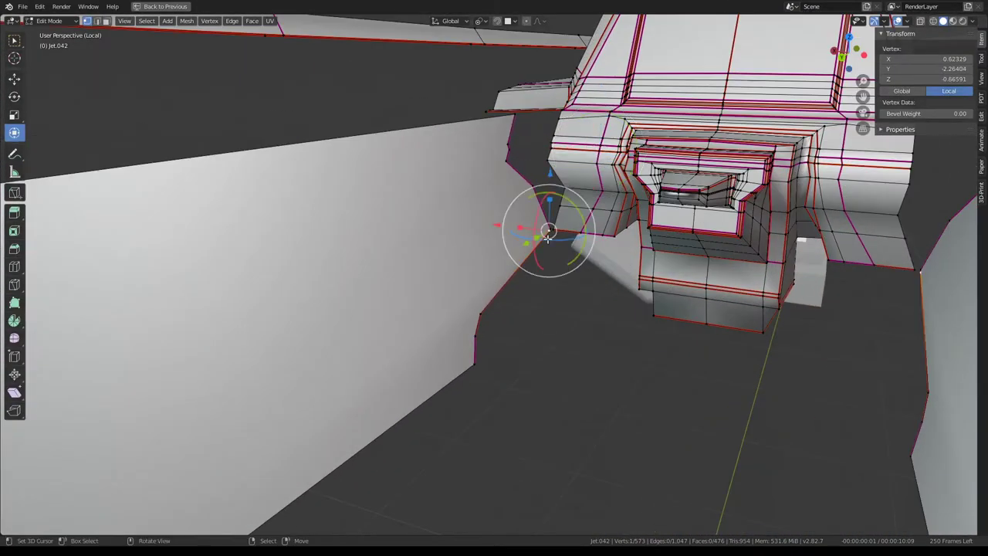
Merge the side wall's corner vertices at the 3D cursor and slide the result to the edge's end
click(512, 114)
click(508, 144)
ctrl+click(476, 341)
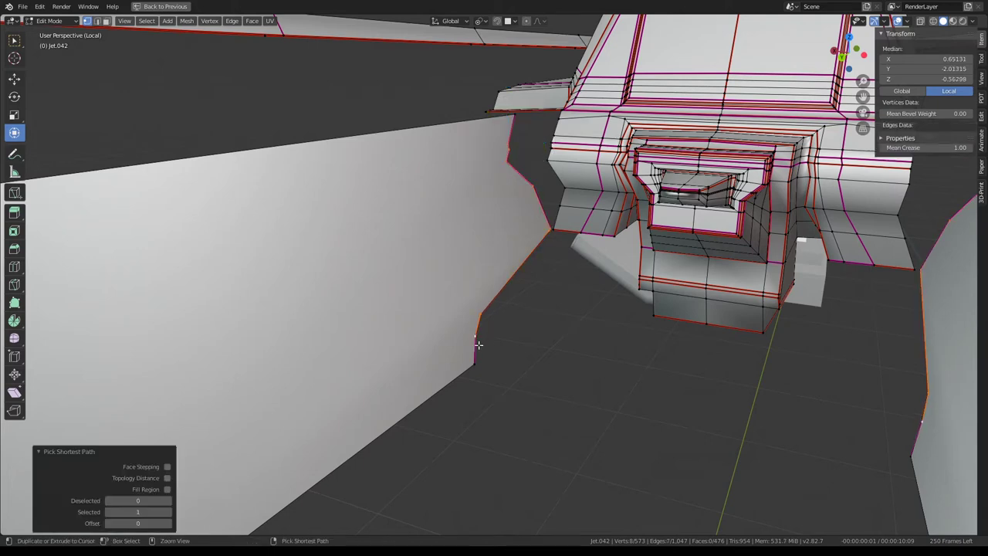
key(q)
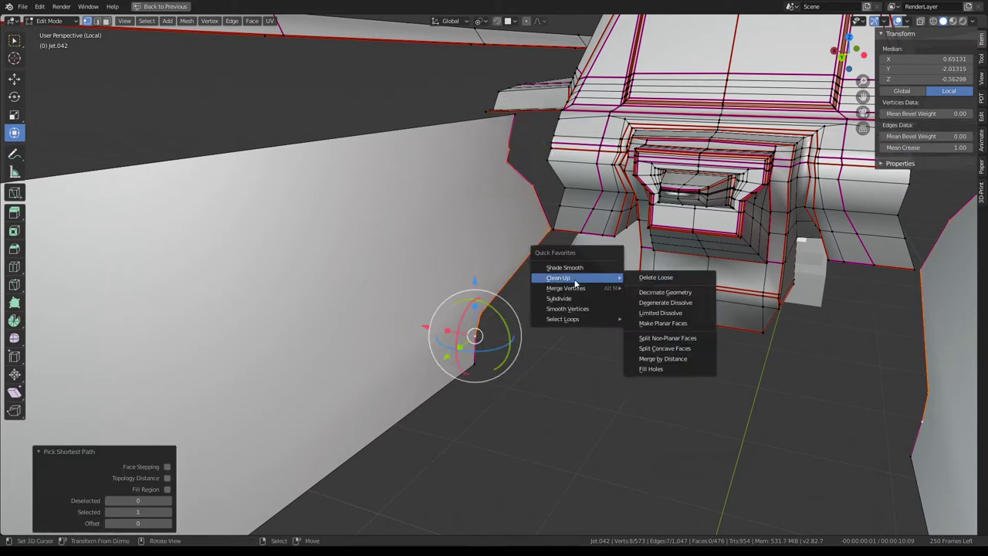
mouse_move(566, 288)
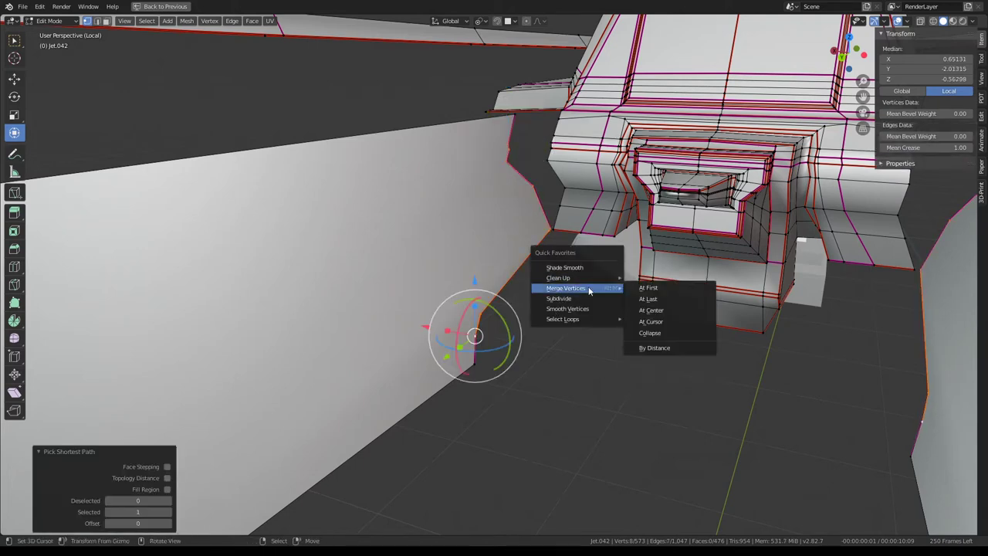
click(648, 333)
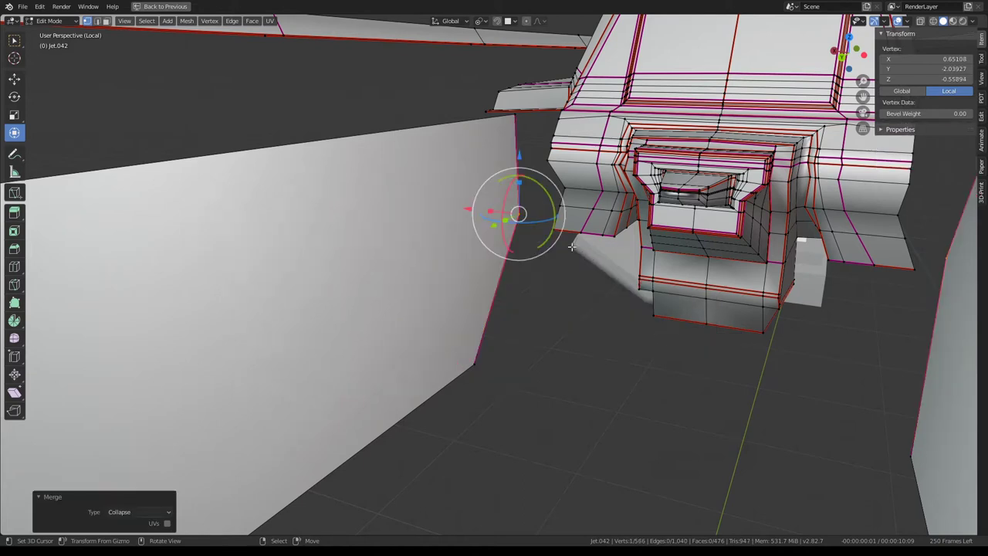
key(g)
key(g)
click(546, 430)
Grow the selection and merge by distance to remove the duplicate vertex
key(ctrl+KP_Add)
key(q)
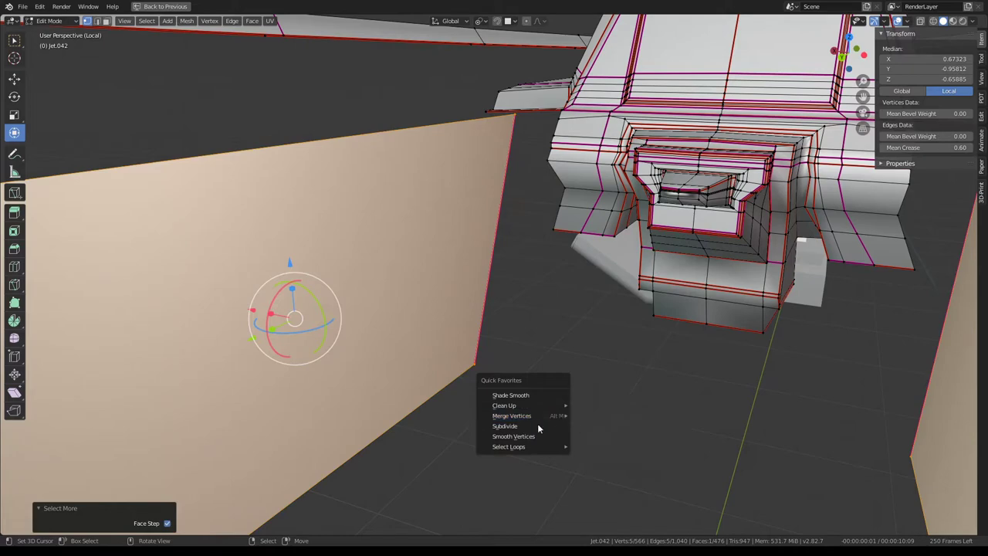
mouse_move(512, 416)
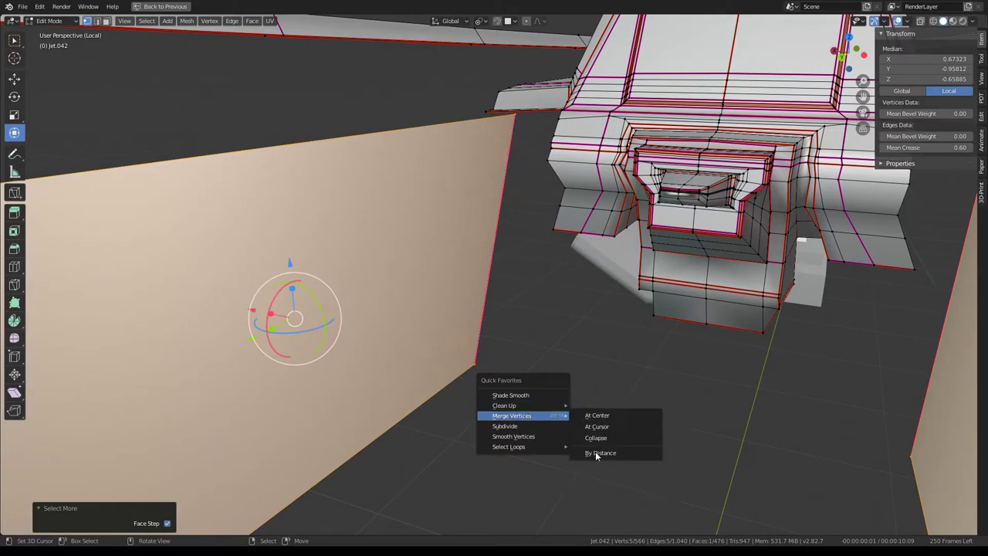
click(595, 453)
middle_drag(503, 275, 531, 193)
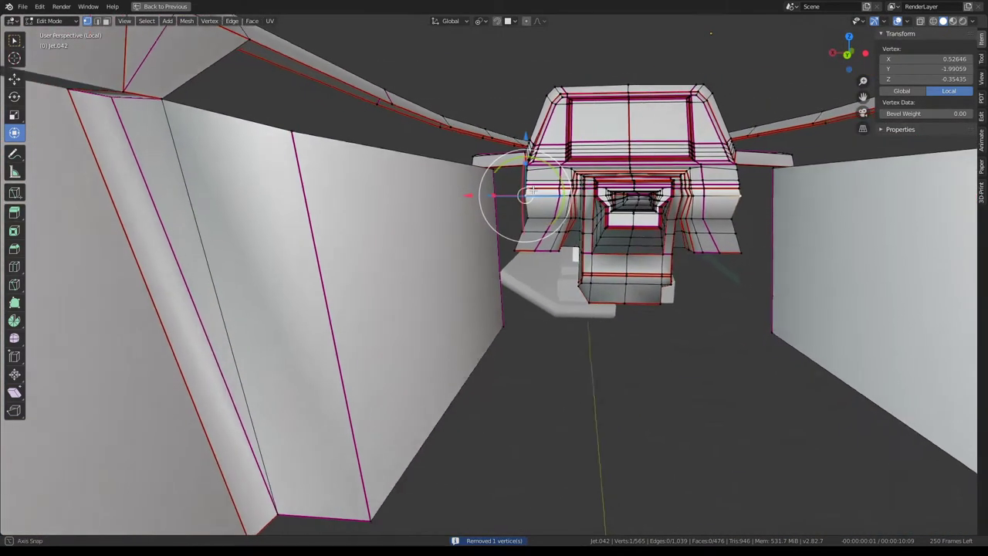
Isolate the jet in local view, switch to the back orthographic view, and enter Edit Mode
scroll(531, 193, down, 5)
key(Tab)
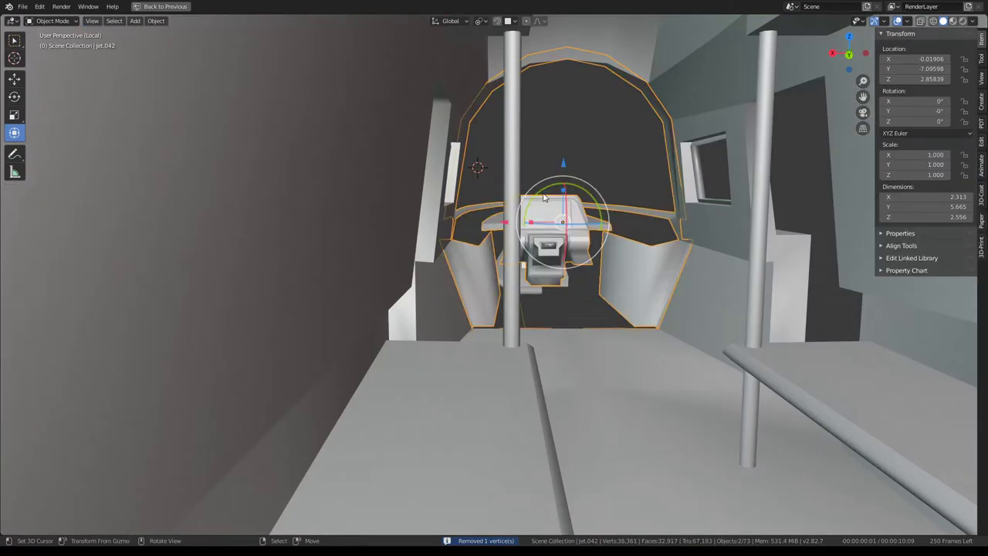
key(KP_Divide)
key(KP_1)
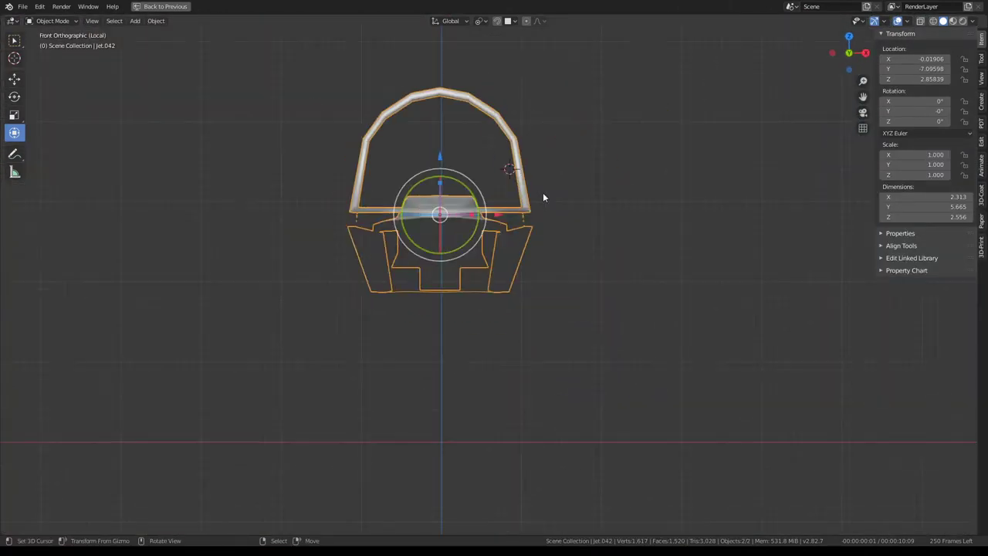
key(ctrl+KP_1)
scroll(544, 198, up, 5)
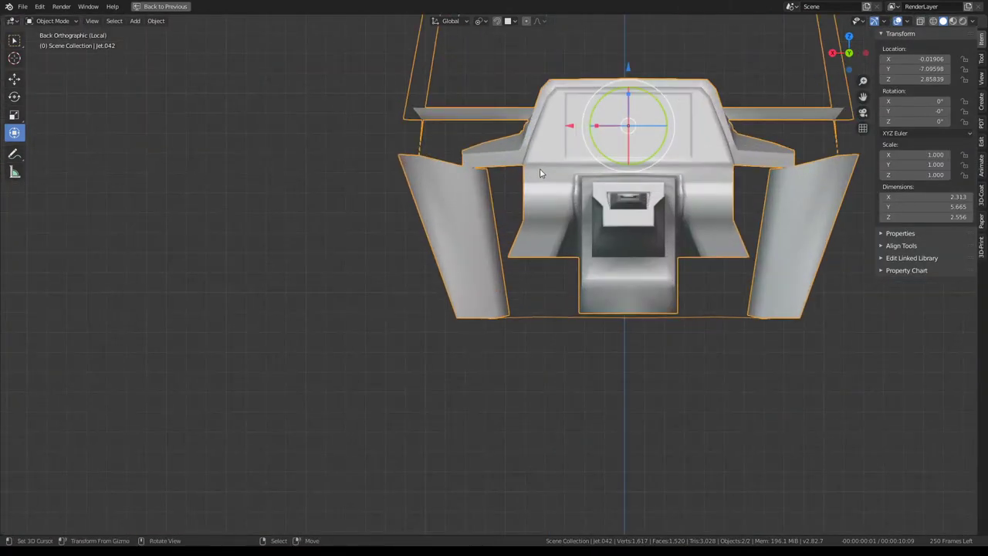
key(Tab)
scroll(435, 158, up, 1)
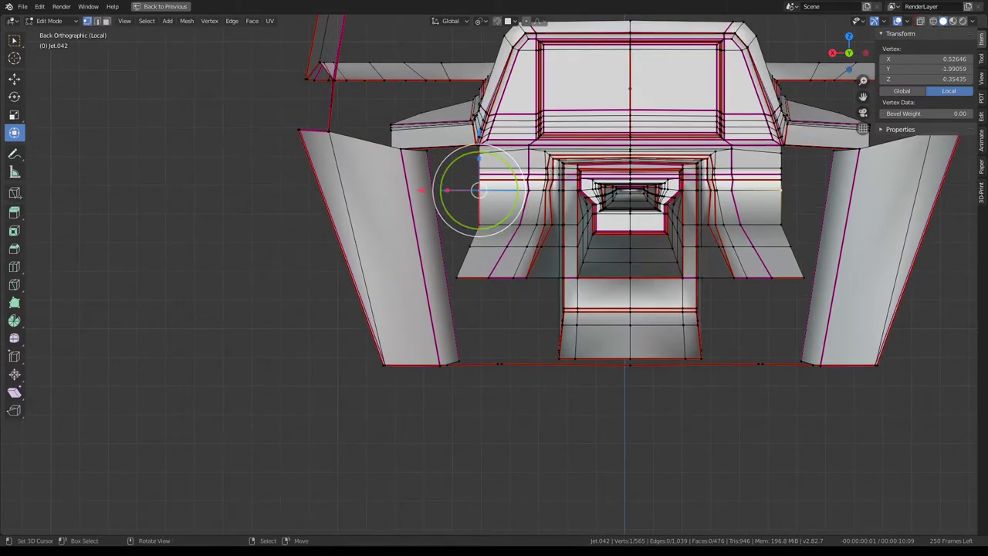
Place the 3D cursor on the left panel's upper edge and select the edge path along its top
shift+middle_drag(379, 146, 378, 200)
shift+right_click(386, 176)
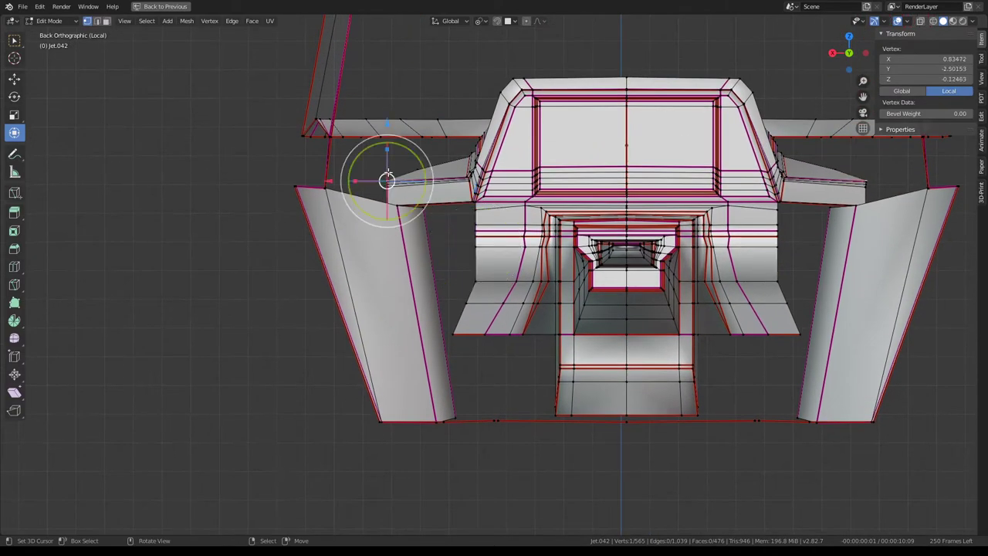
scroll(426, 283, up, 3)
middle_drag(382, 276, 378, 281)
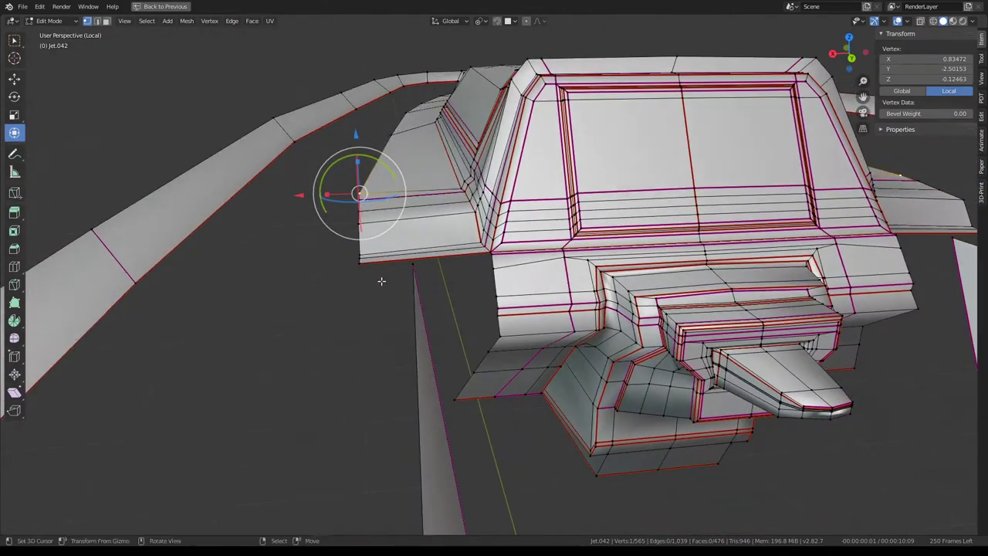
ctrl+click(360, 271)
mouse_move(297, 241)
middle_down()
mouse_move(431, 218)
mouse_move(349, 259)
mouse_move(592, 216)
mouse_move(653, 221)
mouse_move(697, 256)
mouse_move(741, 260)
mouse_move(661, 301)
mouse_move(591, 237)
middle_up()
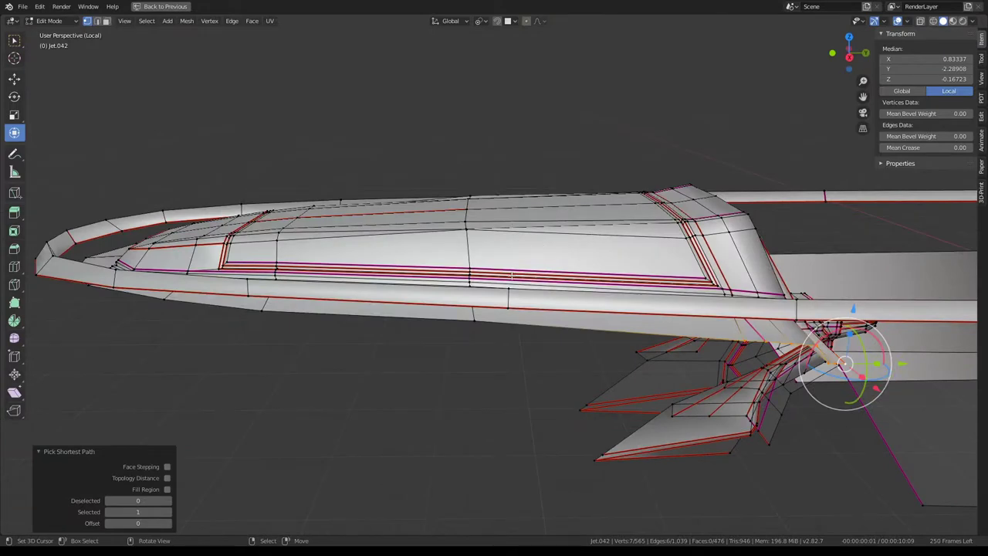
Select the single vertex where the console meets the side panel
key(ctrl+l)
middle_drag(478, 238, 541, 271)
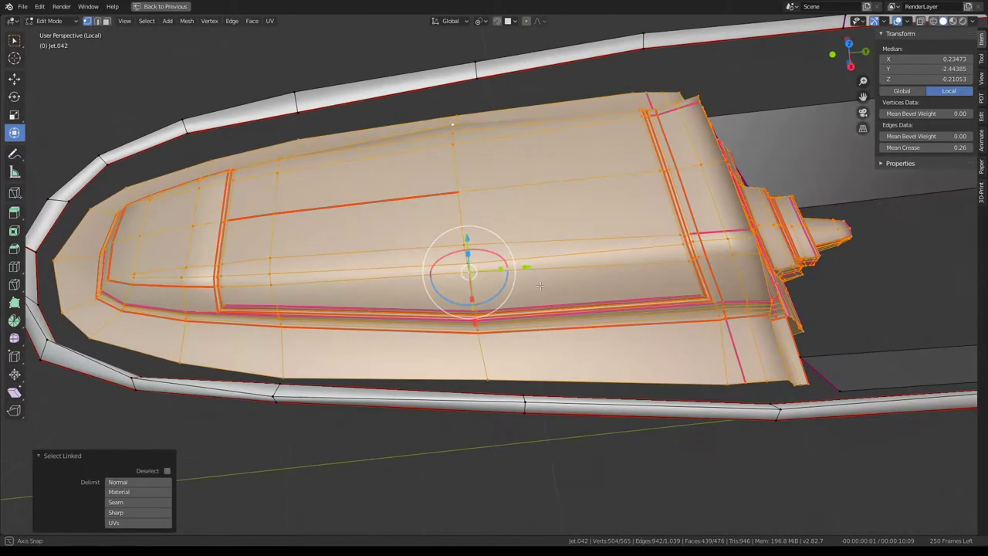
key(ctrl+z)
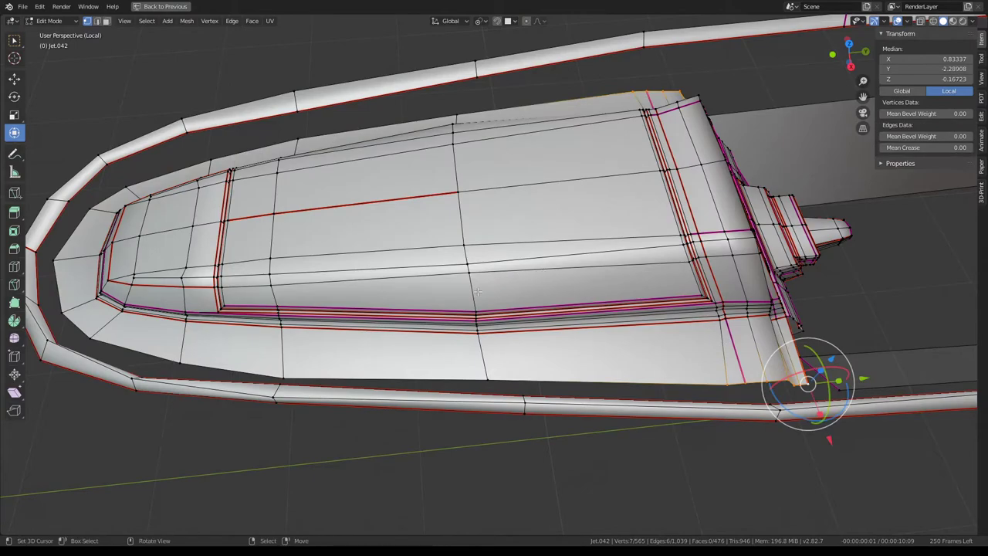
click(477, 291)
mouse_move(478, 291)
middle_down()
mouse_move(601, 207)
mouse_move(567, 235)
middle_up()
scroll(601, 206, up, 3)
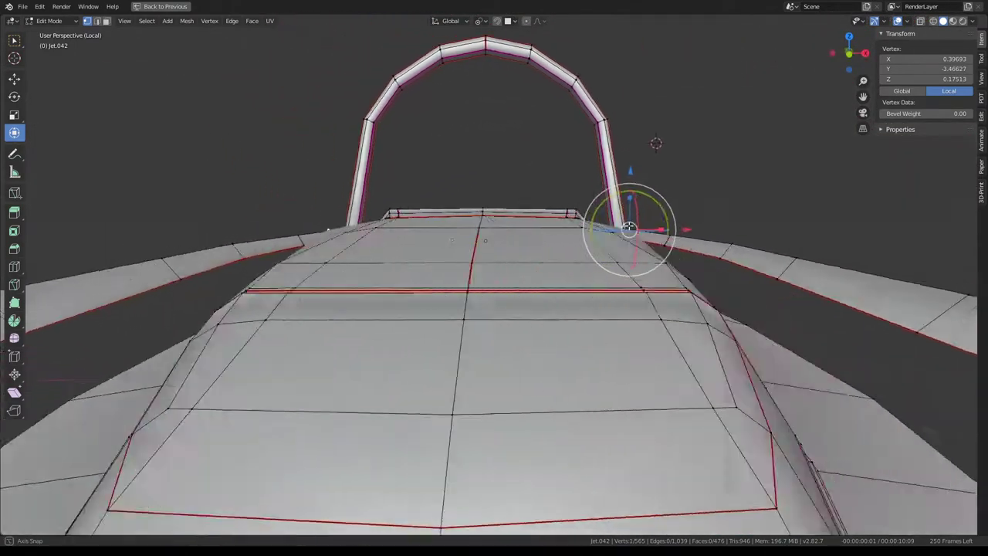
middle_drag(629, 228, 617, 220)
Lower the vertex about 0.032 along Z
key(g)
key(z)
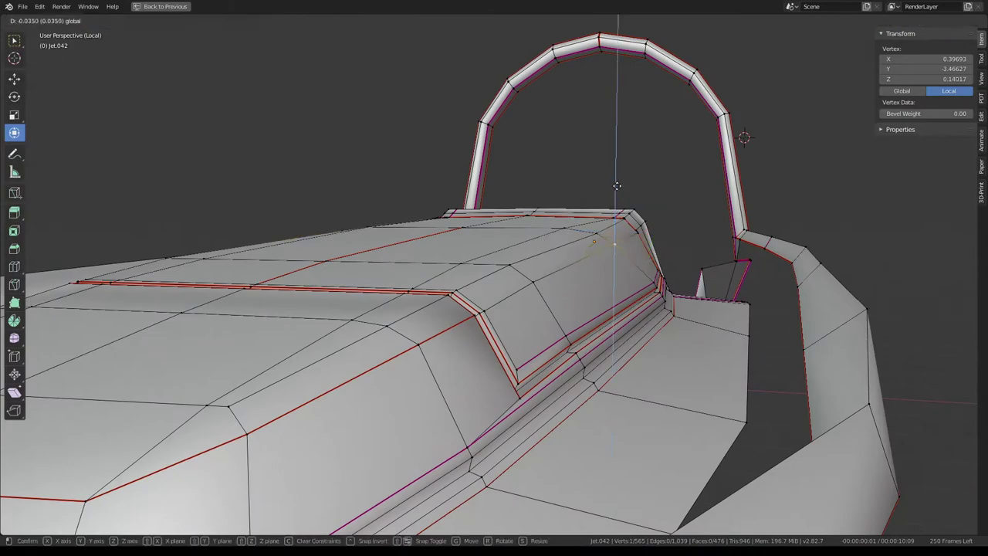
click(617, 186)
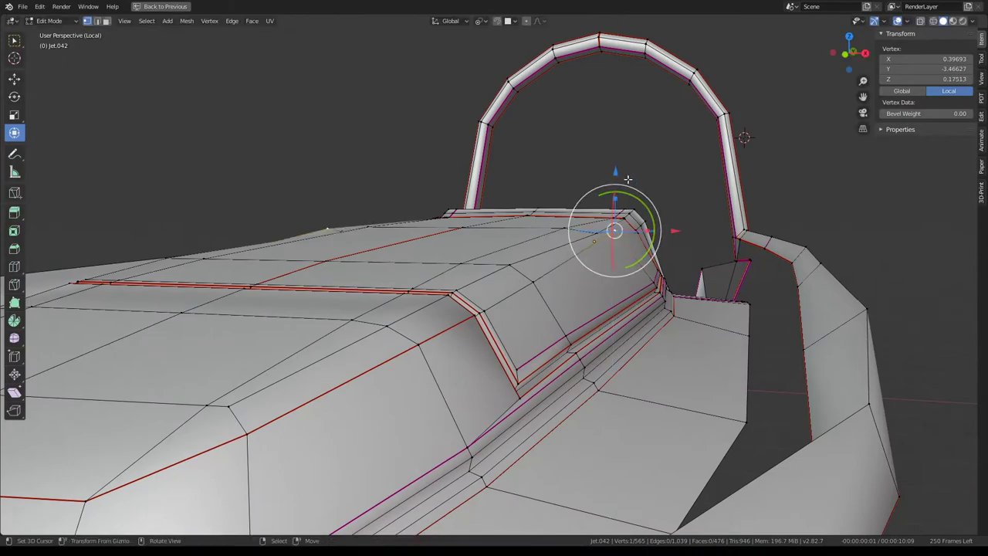
key(g)
key(z)
click(619, 186)
mouse_move(619, 186)
middle_down()
mouse_move(434, 204)
mouse_move(561, 216)
middle_up()
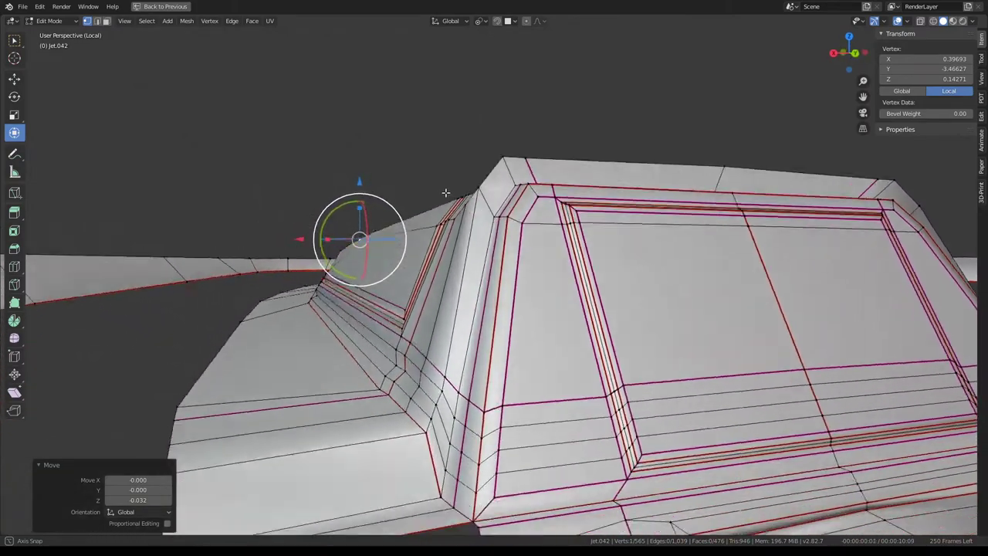
Select the linked cockpit console mesh and hide all unselected geometry
key(Tab)
scroll(561, 217, down, 5)
key(Tab)
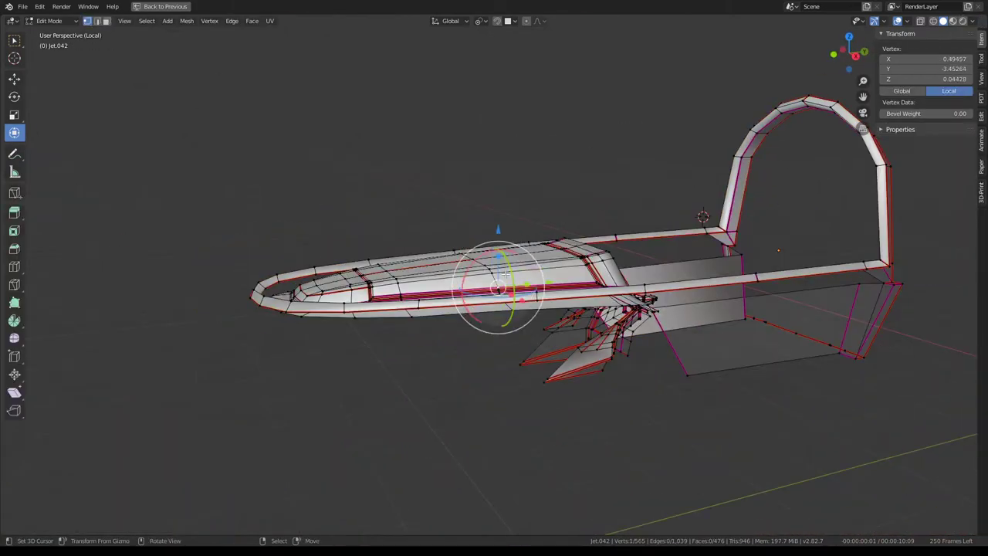
key(l)
key(shift+h)
Move the console's lower corner vertex 0.045 along Y
key(KP_1)
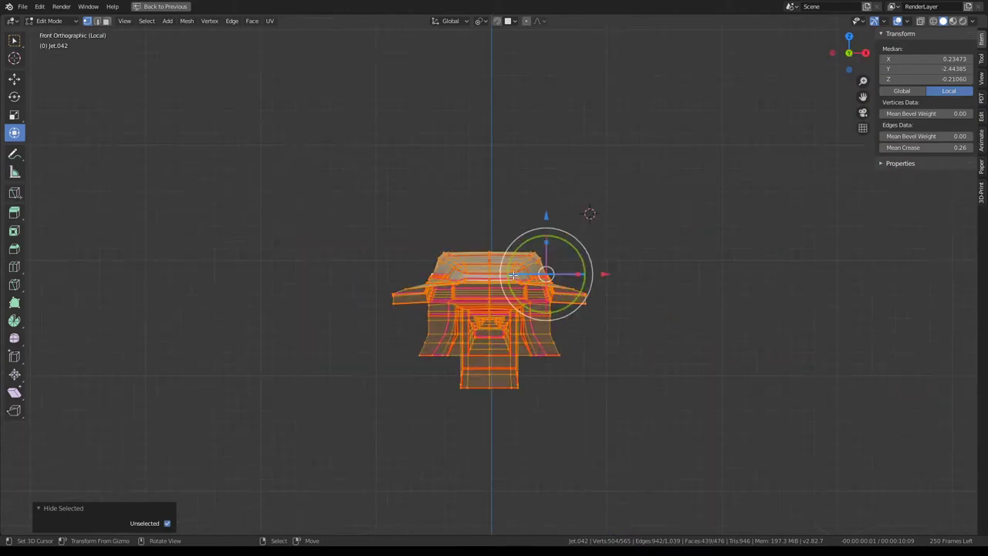
key(KP_3)
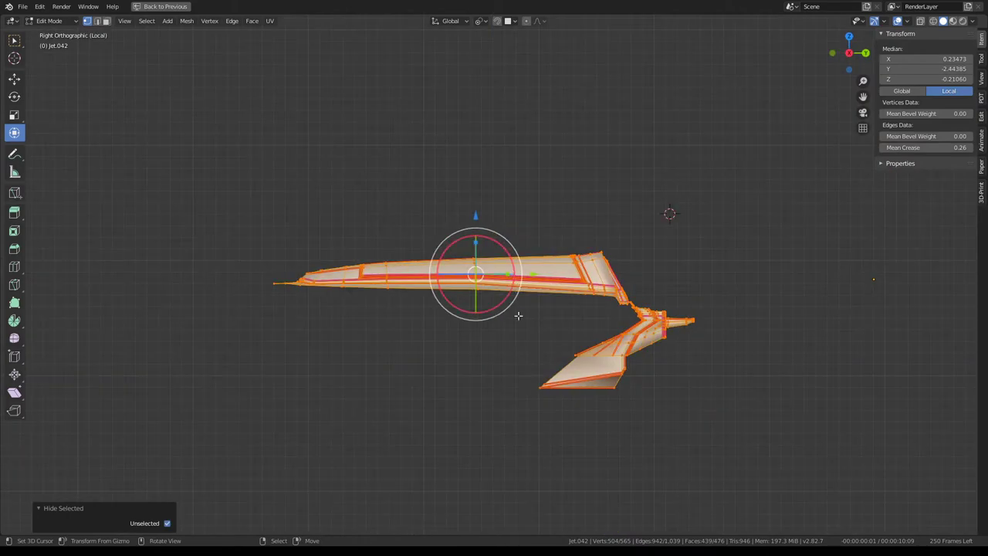
scroll(517, 315, up, 3)
mouse_move(518, 315)
middle_down()
mouse_move(442, 270)
mouse_move(510, 315)
mouse_move(521, 349)
middle_up()
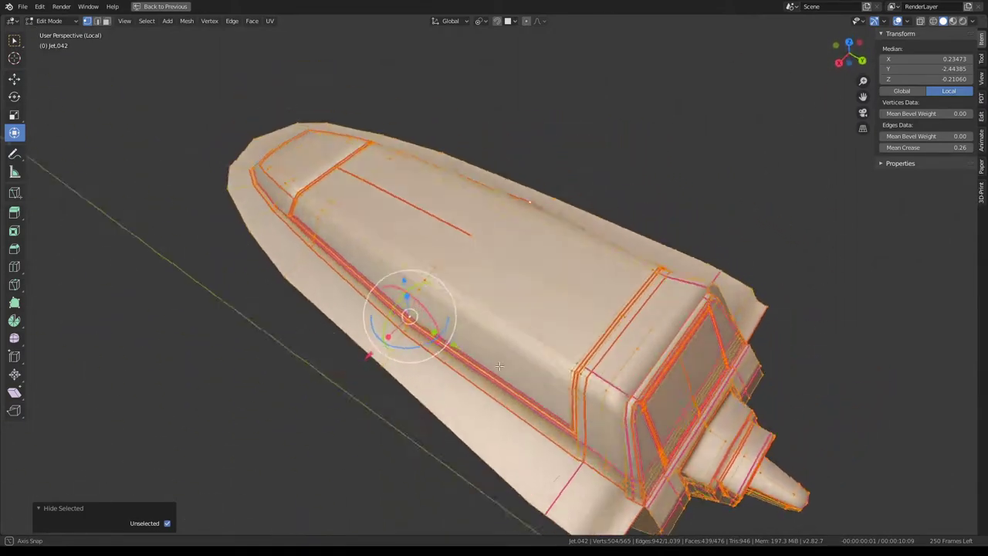
click(633, 454)
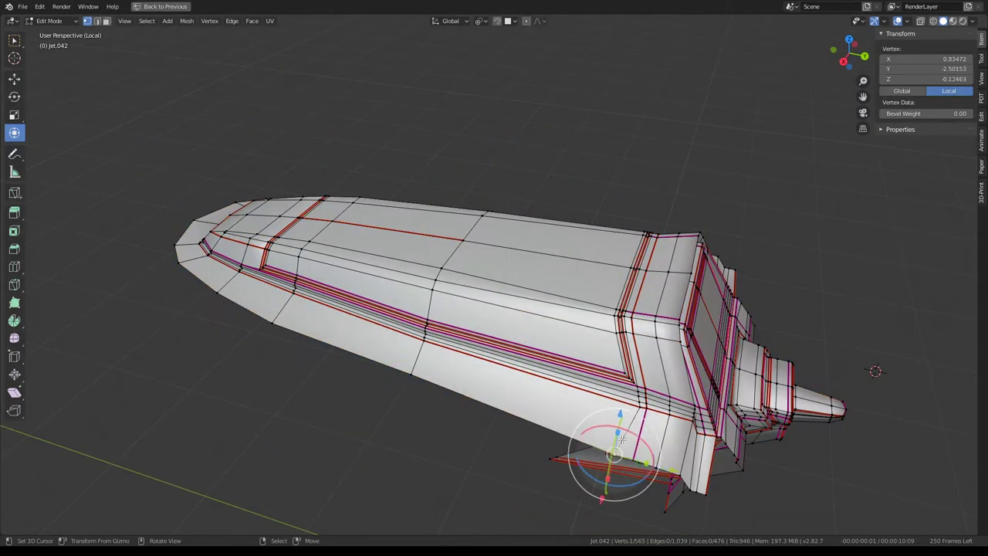
key(g)
key(y)
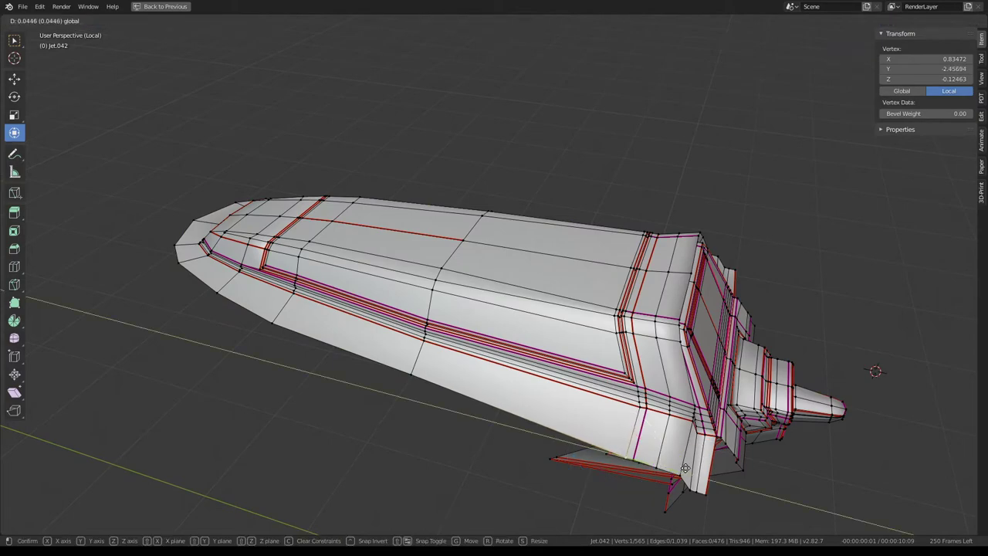
click(684, 468)
Check the moved vertex in front, right and top views, then unhide the frame and side panels
middle_drag(684, 468, 557, 325)
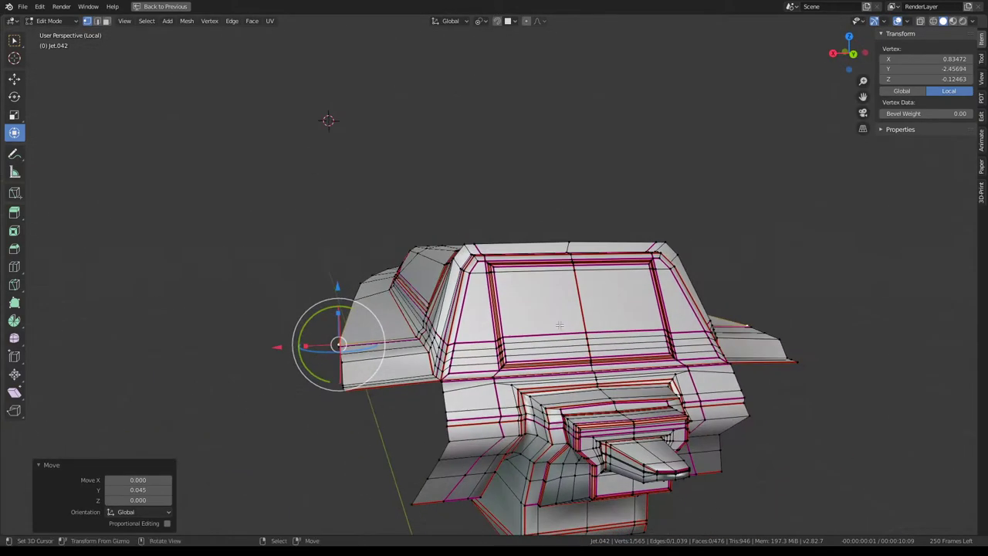
key(KP_3)
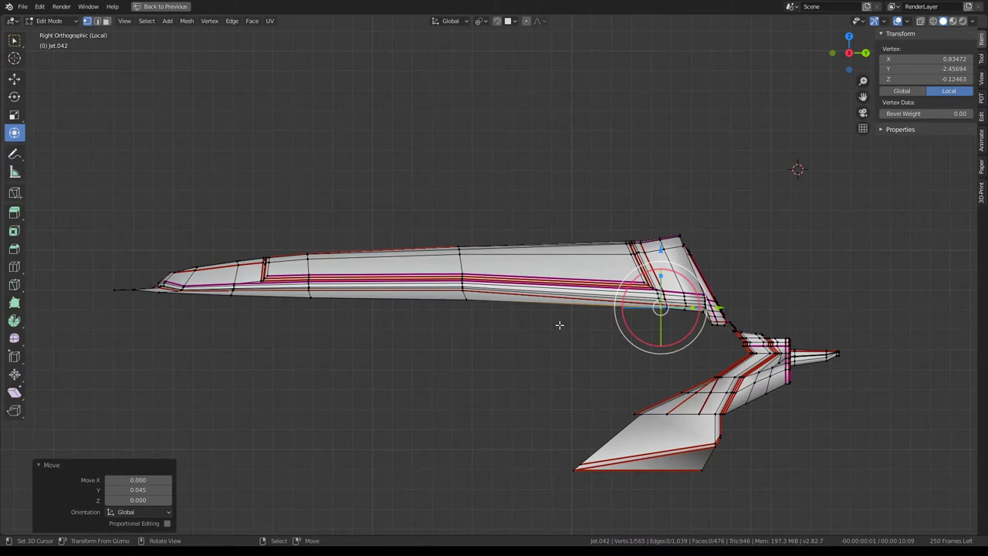
key(KP_1)
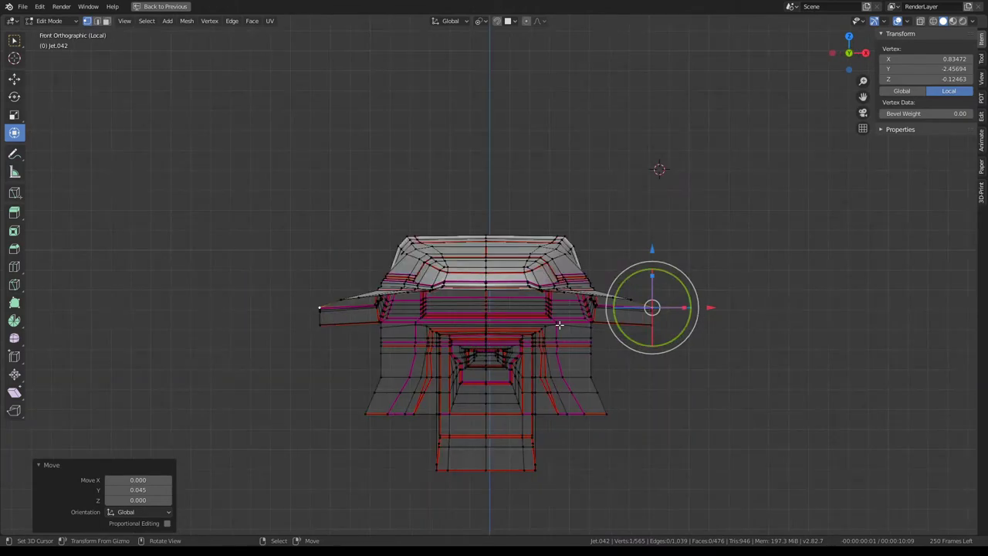
key(KP_3)
key(KP_7)
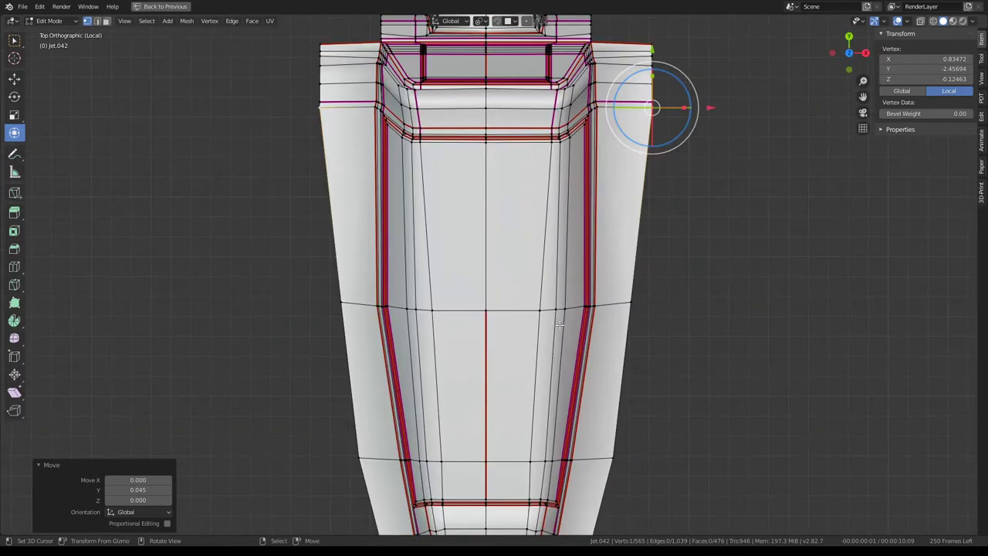
key(KP_1)
key(KP_3)
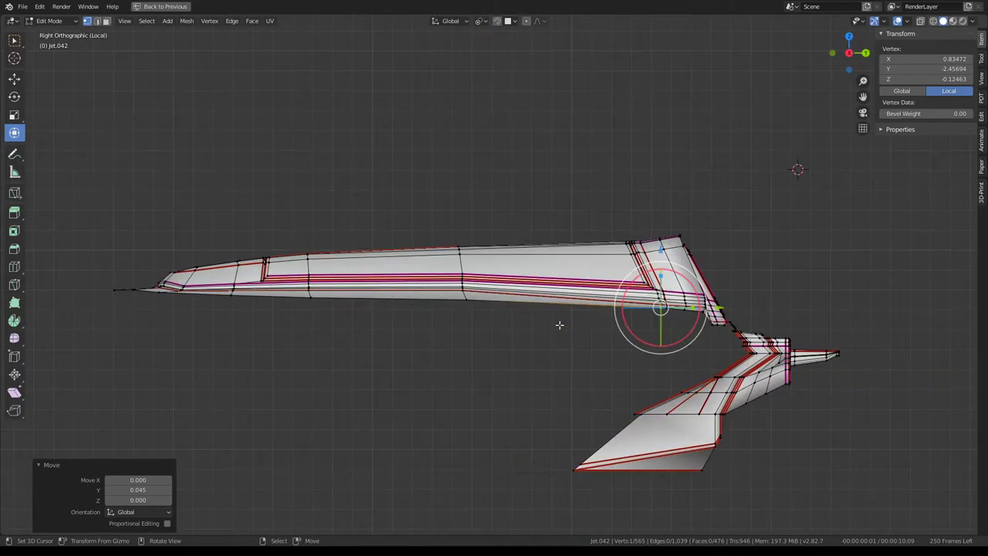
mouse_move(615, 233)
middle_down()
mouse_move(515, 230)
mouse_move(514, 259)
middle_up()
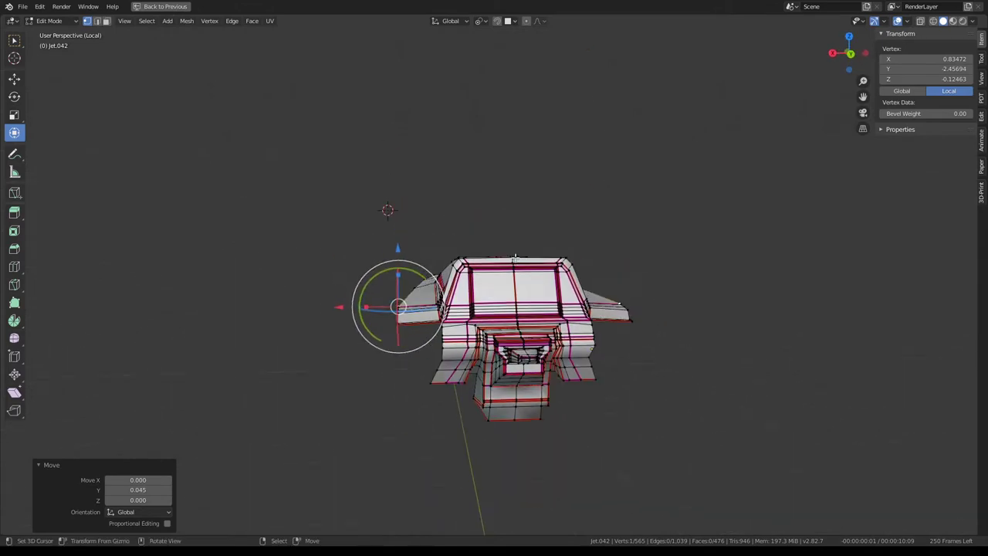
key(alt+h)
middle_drag(470, 364, 464, 298)
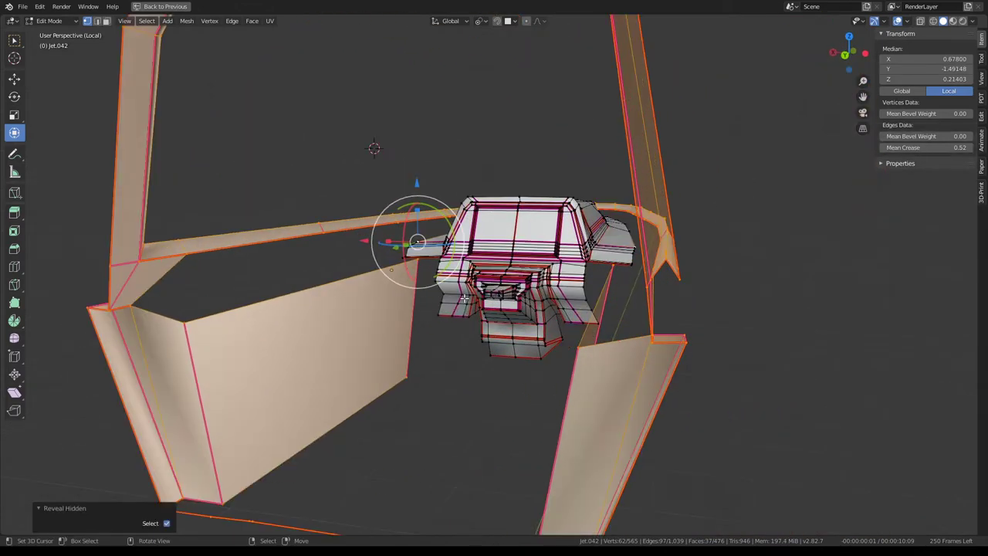
Put the jet back in Object Mode and restore the Shading layout with the rendered cockpit preview
middle_drag(379, 255, 407, 260)
key(Tab)
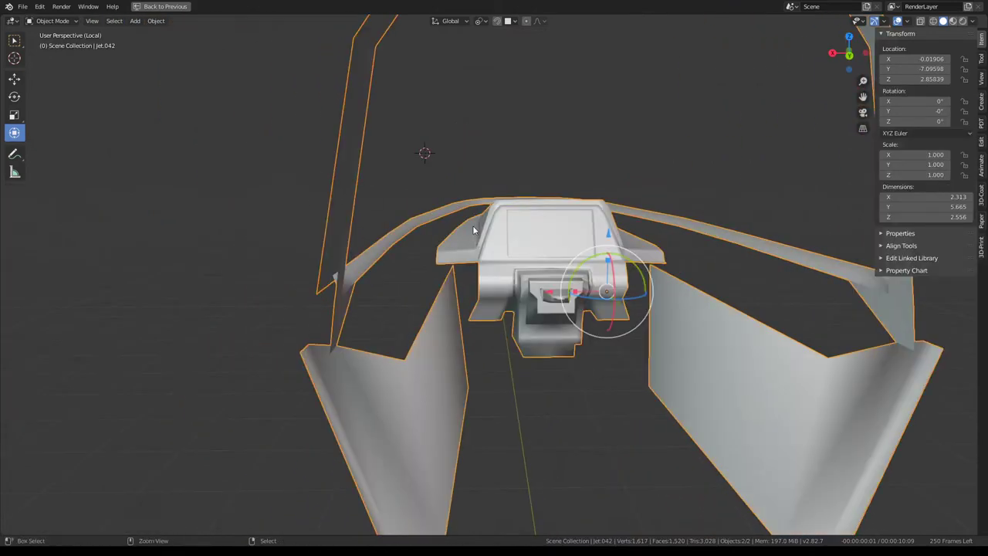
key(ctrl+space)
mouse_move(695, 193)
middle_down()
mouse_move(728, 205)
mouse_move(644, 243)
mouse_move(596, 192)
middle_up()
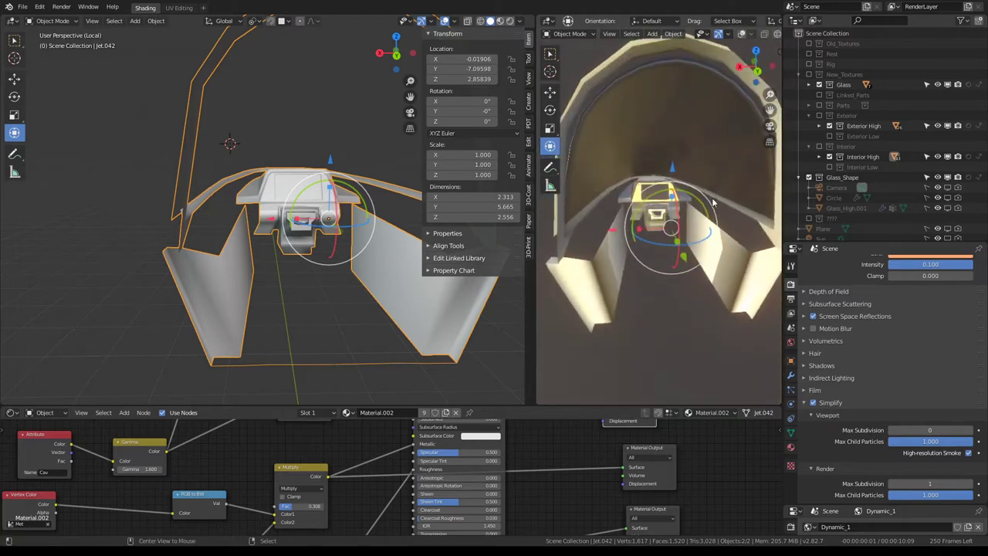
Exclude the Exterior High collection so the rendered view shows the cockpit interior
mouse_move(669, 193)
middle_down()
mouse_move(666, 259)
mouse_move(622, 274)
mouse_move(611, 267)
mouse_move(673, 280)
middle_up()
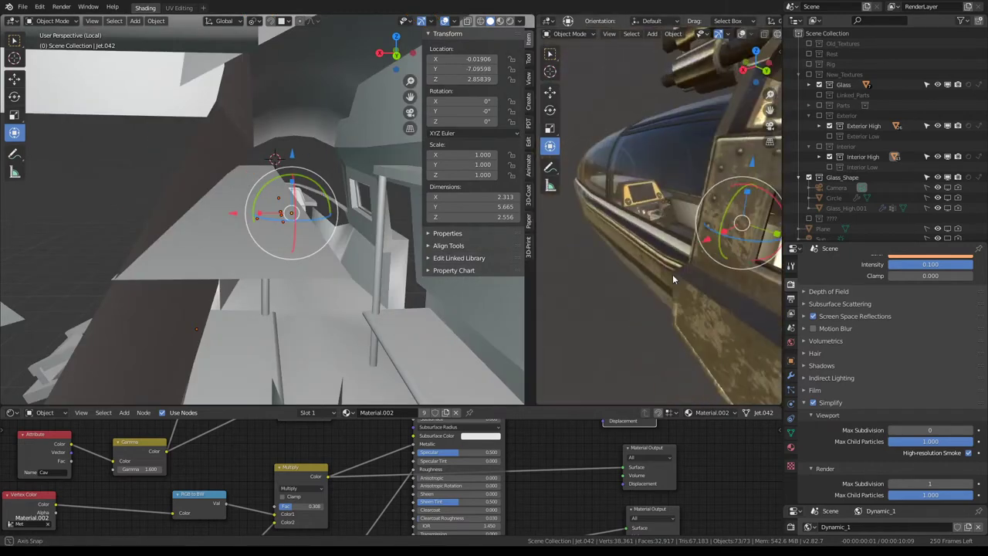
click(829, 127)
mouse_move(678, 162)
middle_down()
mouse_move(639, 156)
mouse_move(629, 123)
mouse_move(630, 160)
mouse_move(652, 182)
middle_up()
scroll(347, 264, up, 3)
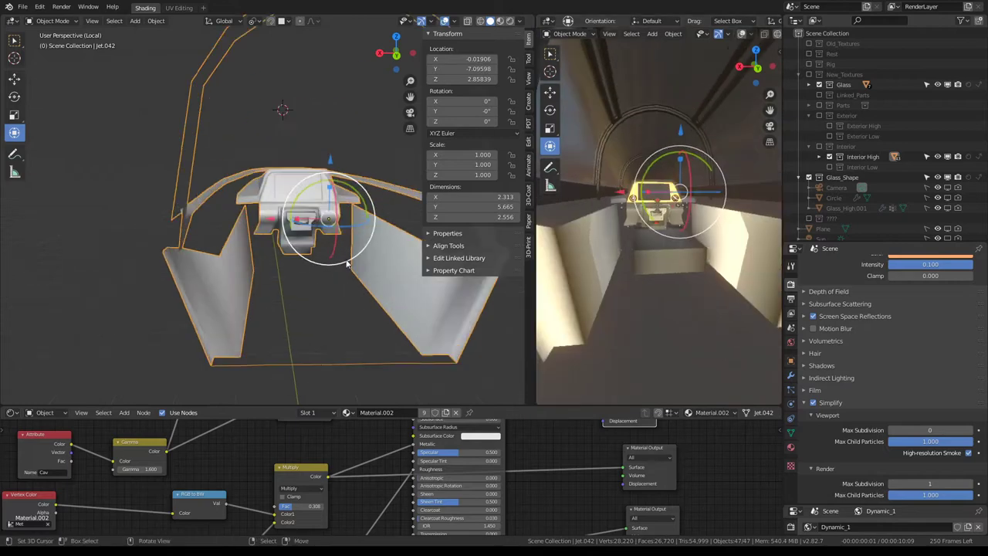
middle_drag(347, 264, 312, 239)
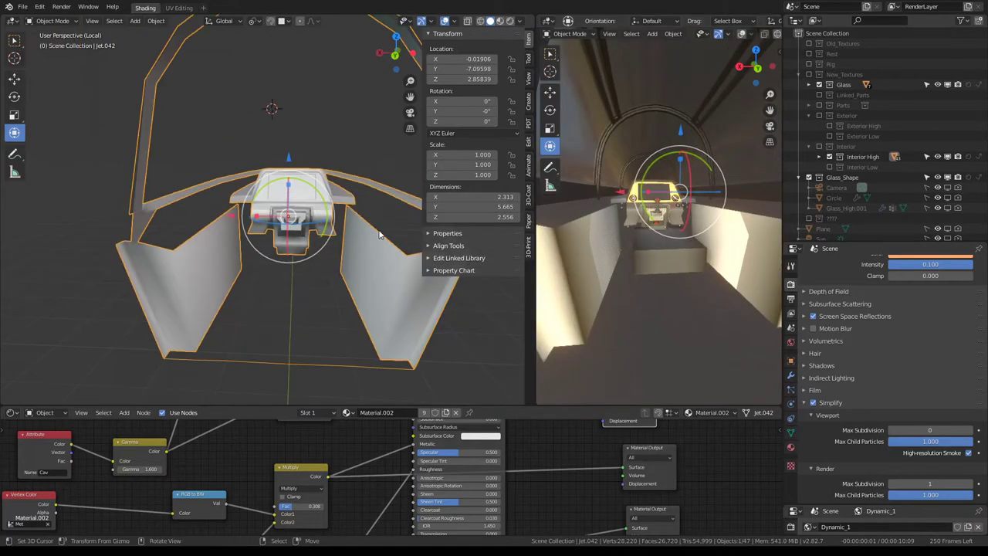
Exit local view and frame the view on the box in front of the console
key(KP_Divide)
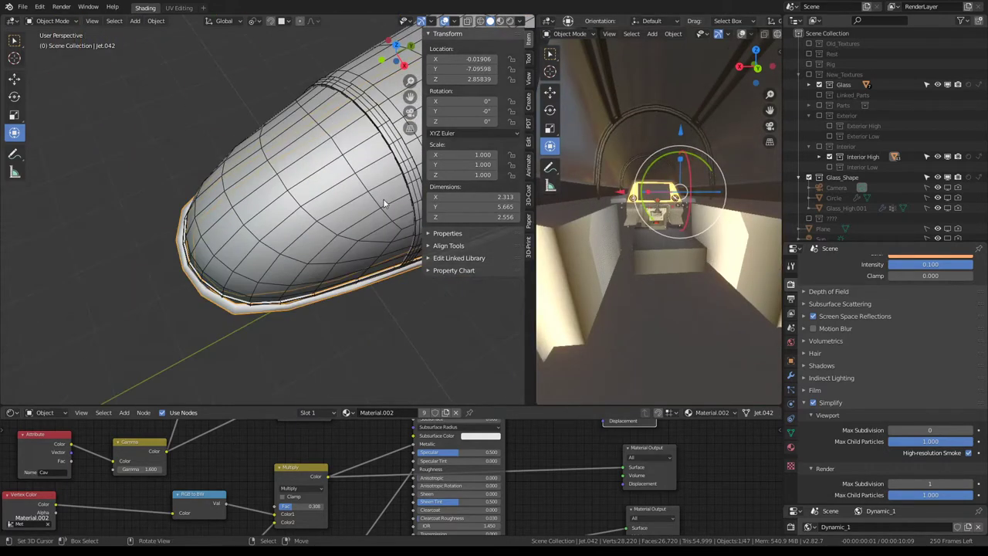
mouse_move(382, 199)
middle_down()
mouse_move(291, 220)
mouse_move(151, 163)
mouse_move(269, 155)
middle_up()
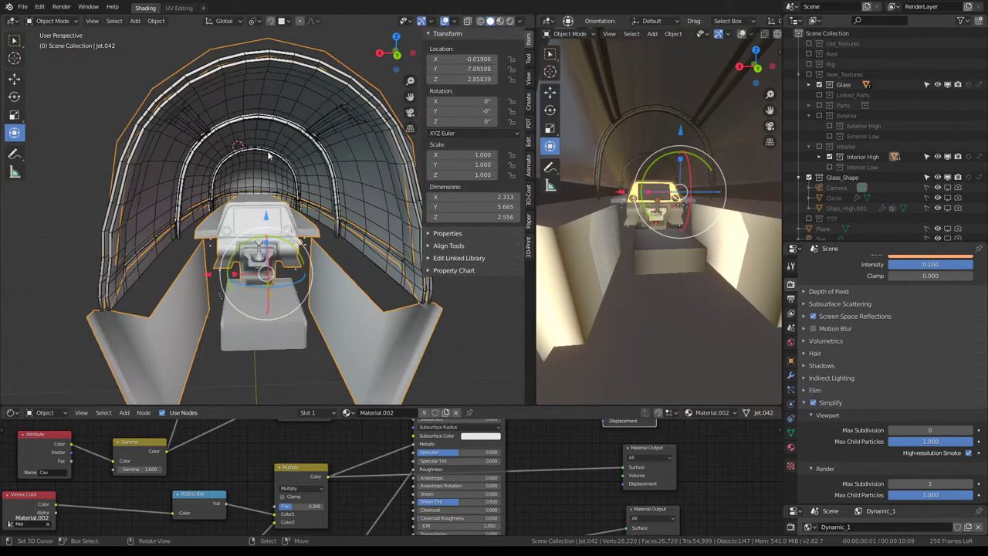
click(330, 157)
key(alt+a)
middle_drag(354, 150, 258, 279)
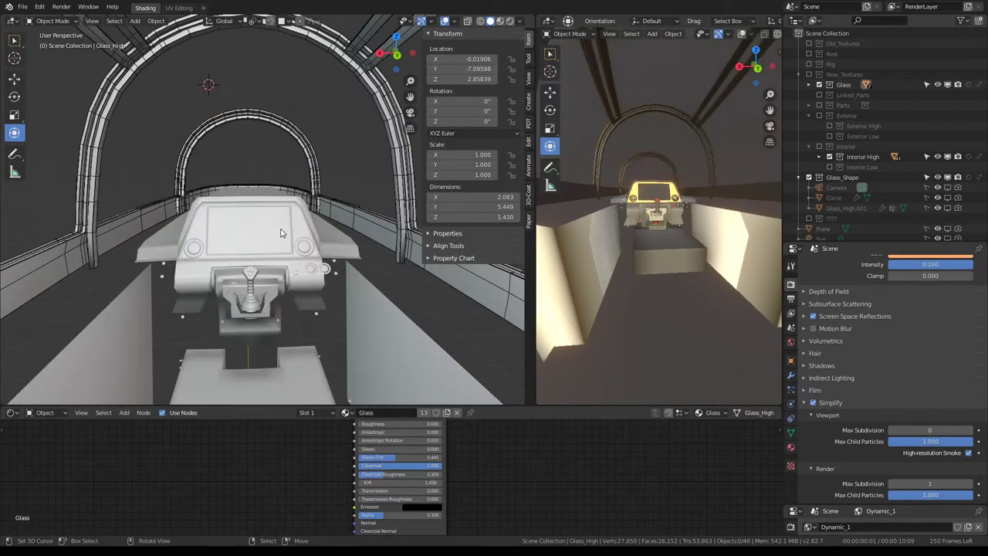
click(258, 279)
key(KP_Decimal)
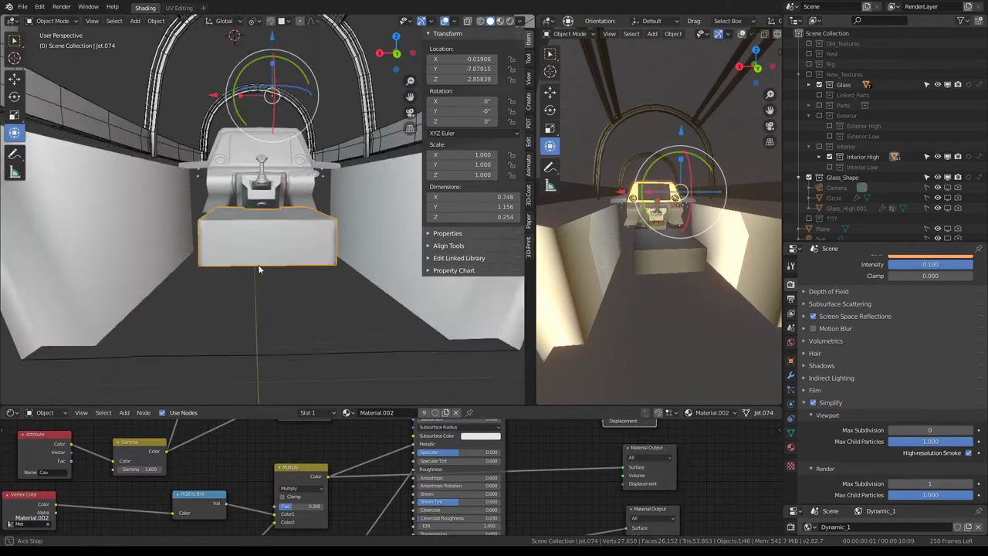
View the cockpit from directly above and maximize the modelling viewport to fill the window
key(KP_1)
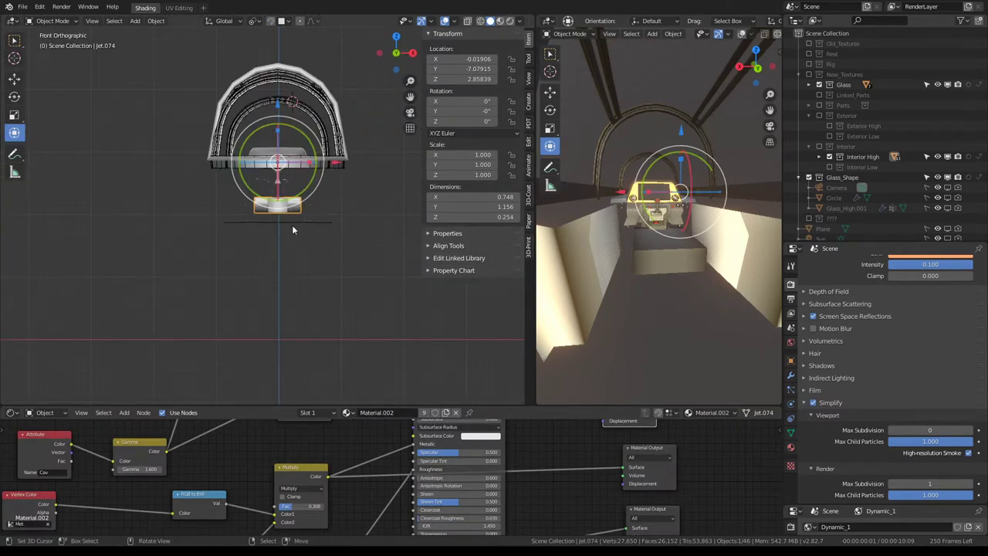
middle_drag(292, 225, 240, 218)
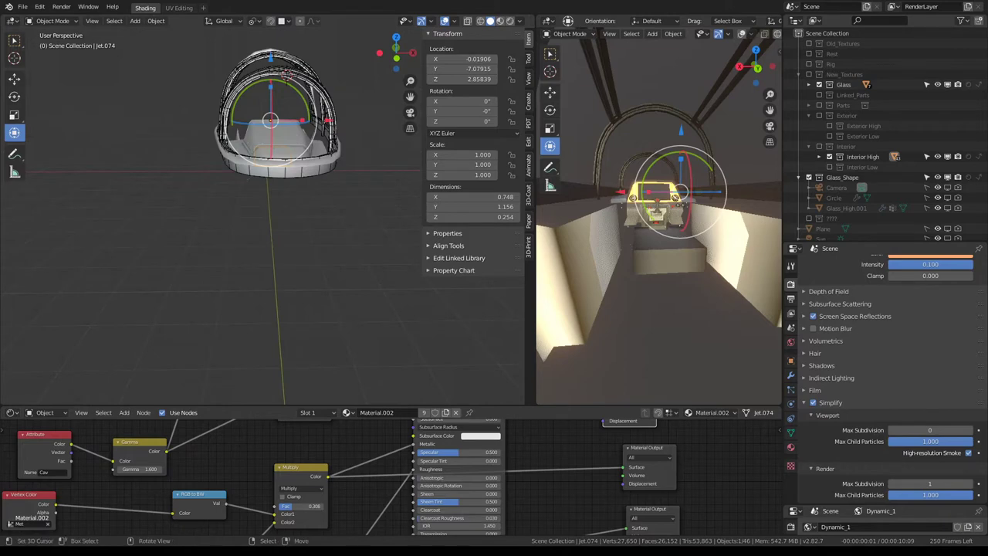
middle_drag(236, 223, 244, 271)
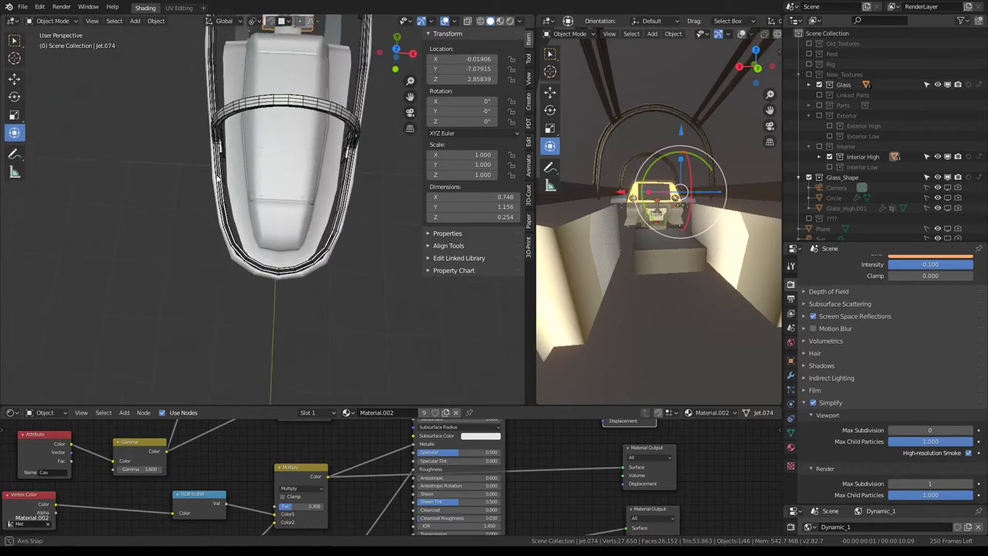
key(KP_7)
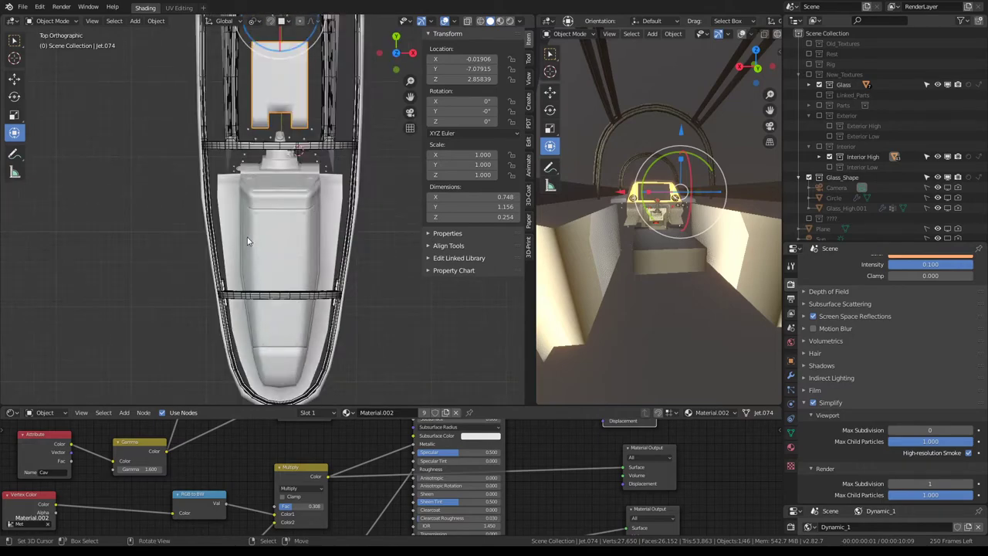
key(ctrl+space)
shift+middle_drag(613, 214, 556, 388)
Select the Jet.042 cockpit mesh and enter Edit Mode
click(556, 387)
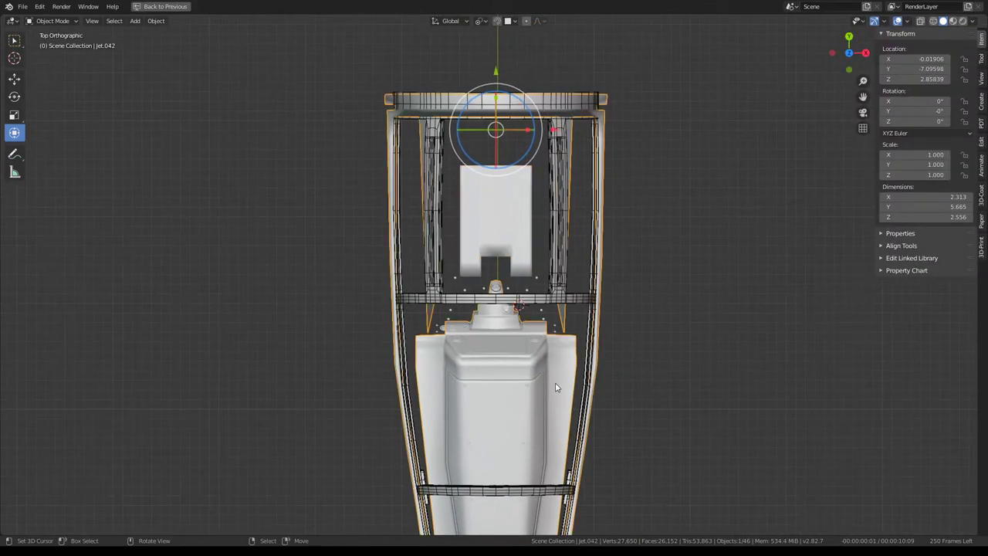
key(Tab)
mouse_move(622, 346)
middle_down()
mouse_move(615, 257)
mouse_move(613, 299)
middle_up()
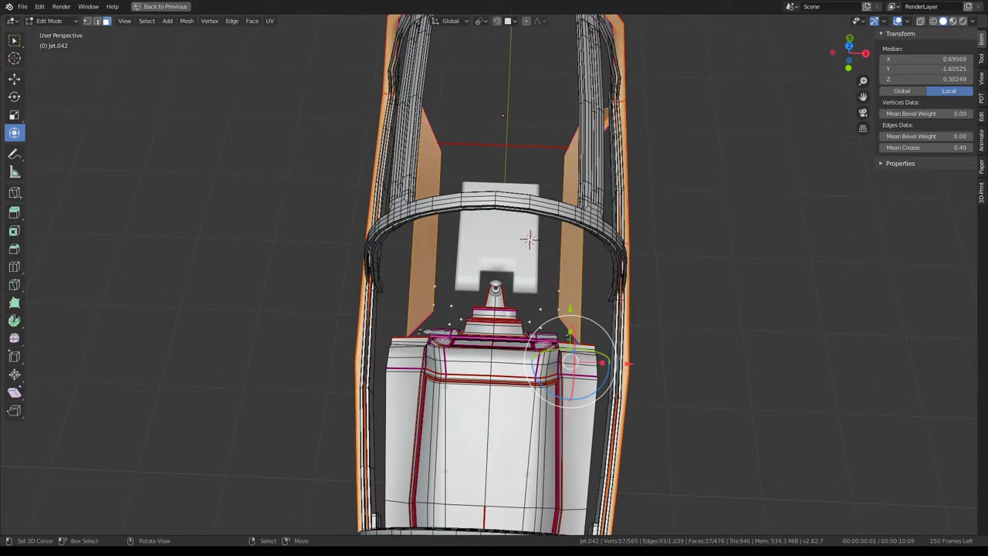
middle_drag(534, 193, 541, 115)
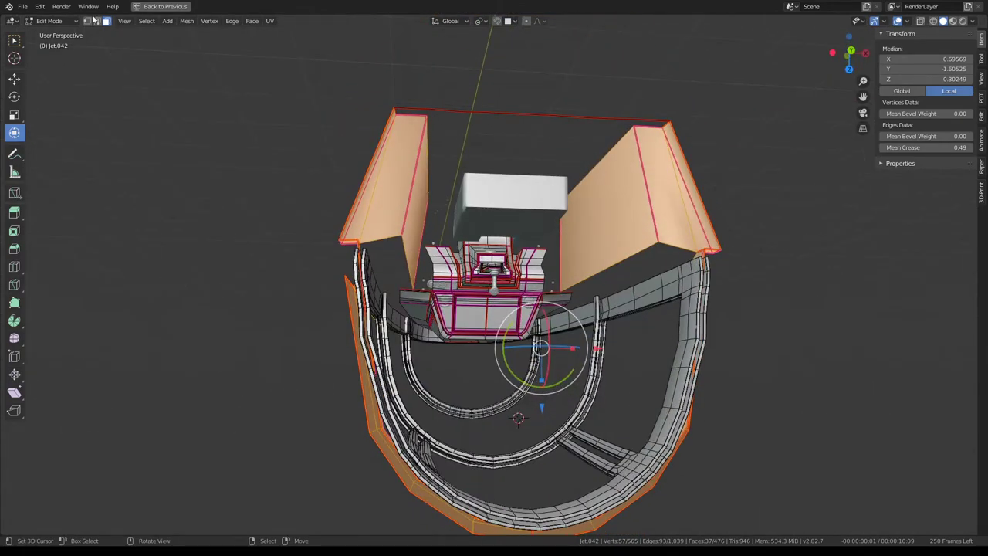
In edge select mode, move the right side panel's top edge along X in top view
click(96, 21)
click(649, 203)
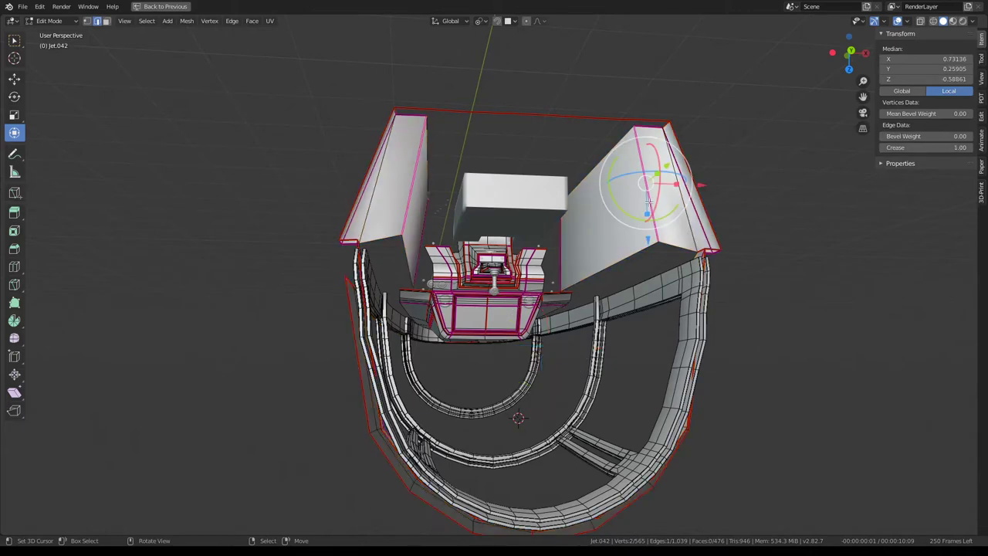
key(KP_7)
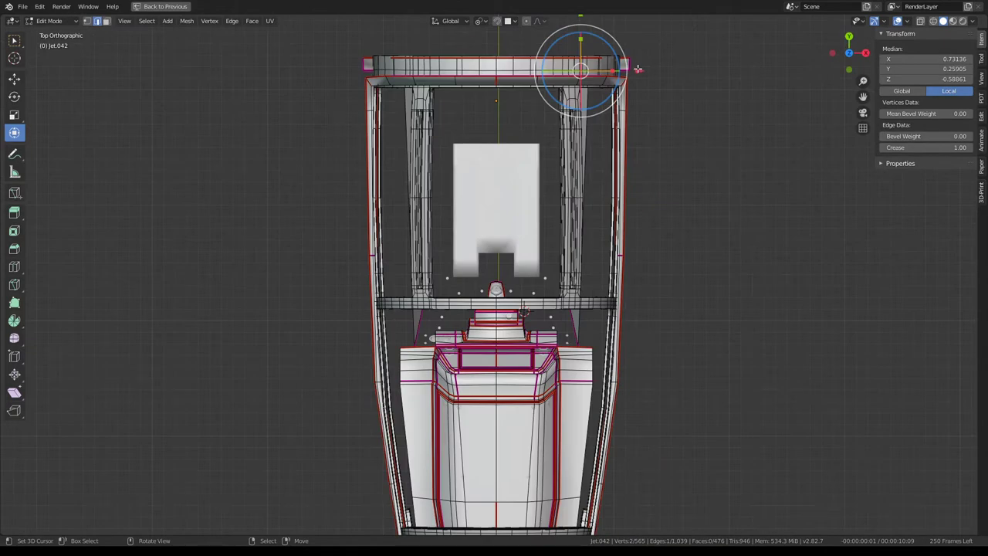
key(g)
key(x)
click(656, 72)
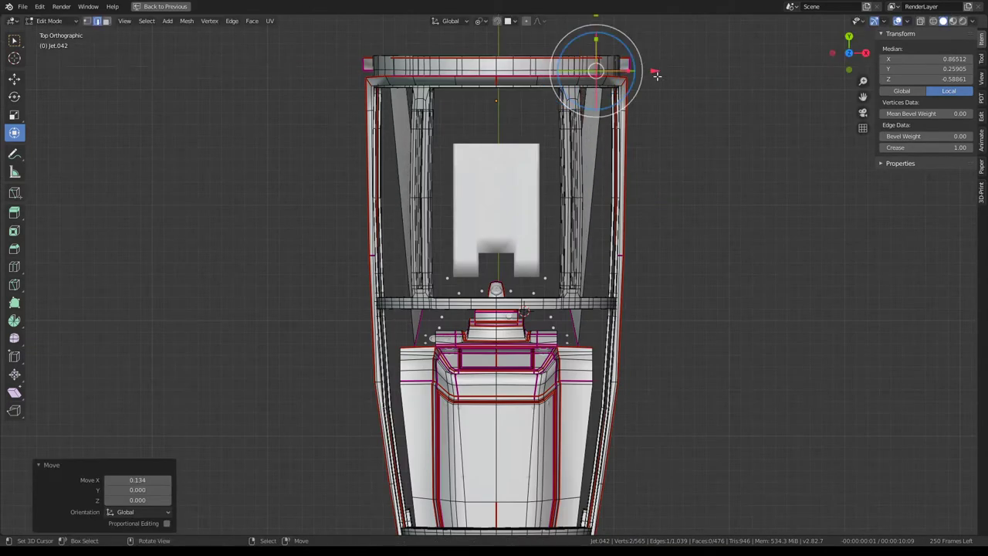
Give the edge a further small nudge outward along X
middle_drag(655, 73, 678, 112)
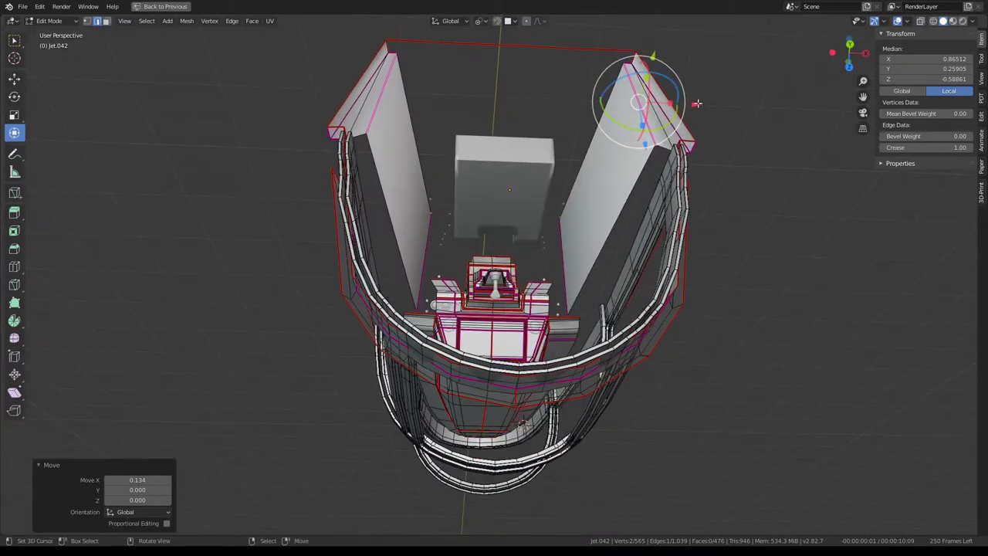
key(g)
key(x)
click(696, 103)
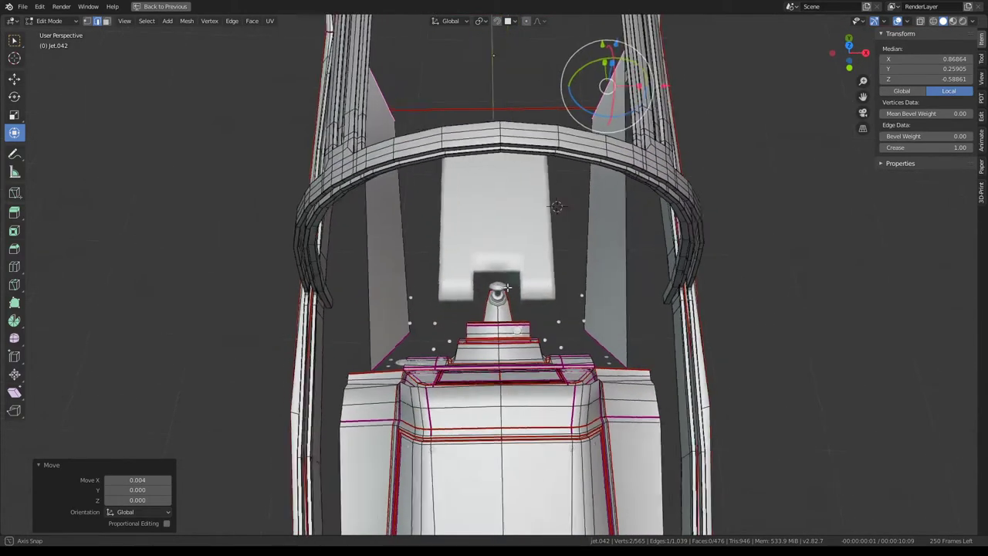
mouse_move(696, 103)
middle_down()
mouse_move(528, 49)
mouse_move(626, 228)
mouse_move(612, 221)
middle_up()
scroll(627, 228, up, 1)
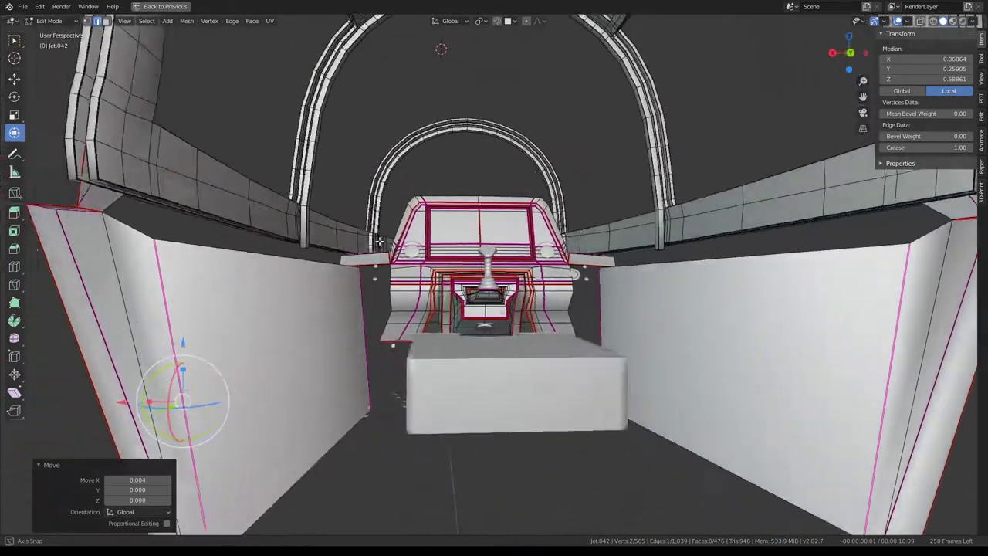
Slide the left side panel's front top edge along X
middle_drag(613, 221, 494, 231)
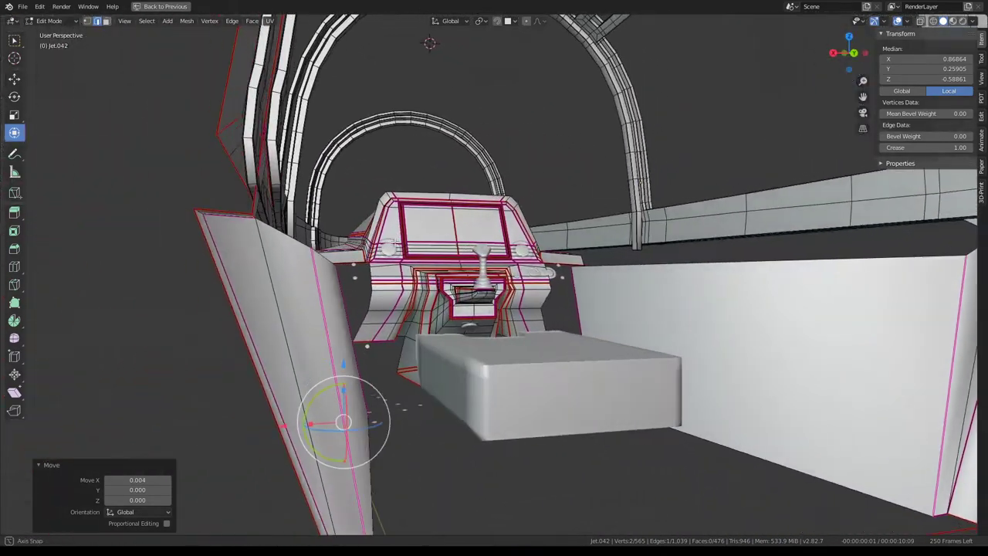
middle_drag(351, 263, 353, 286)
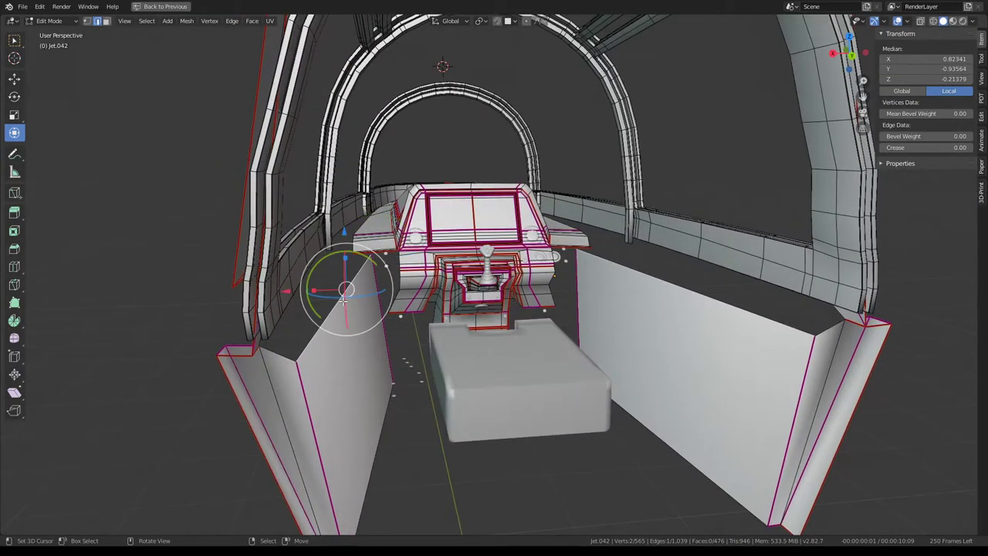
middle_drag(386, 430, 382, 402)
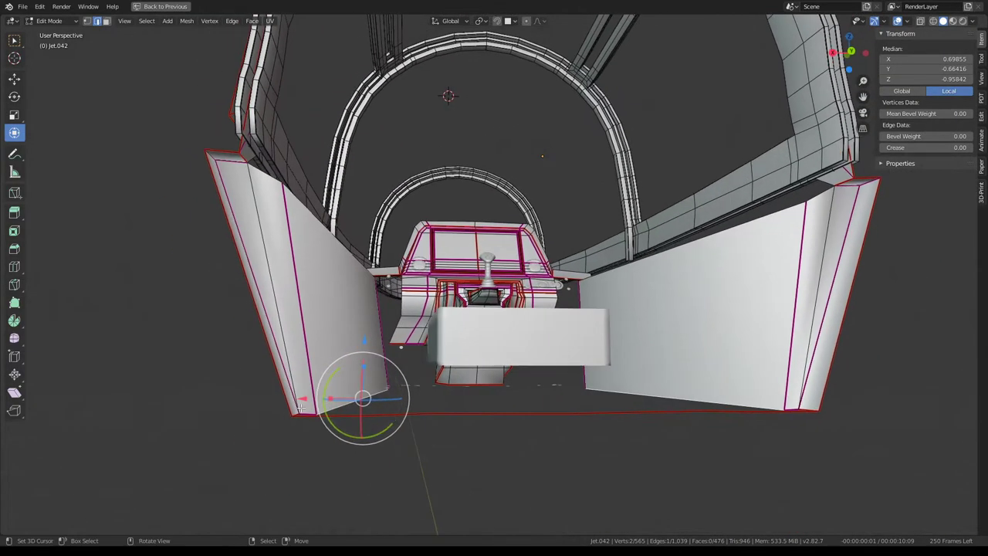
drag(300, 404, 325, 401)
Raise the edge 0.057 along Z in Back Orthographic view
mouse_move(386, 397)
middle_down()
mouse_move(396, 396)
mouse_move(347, 474)
mouse_move(382, 352)
mouse_move(334, 287)
mouse_move(367, 264)
mouse_move(352, 246)
middle_up()
middle_drag(327, 287, 327, 220)
key(ctrl+KP_1)
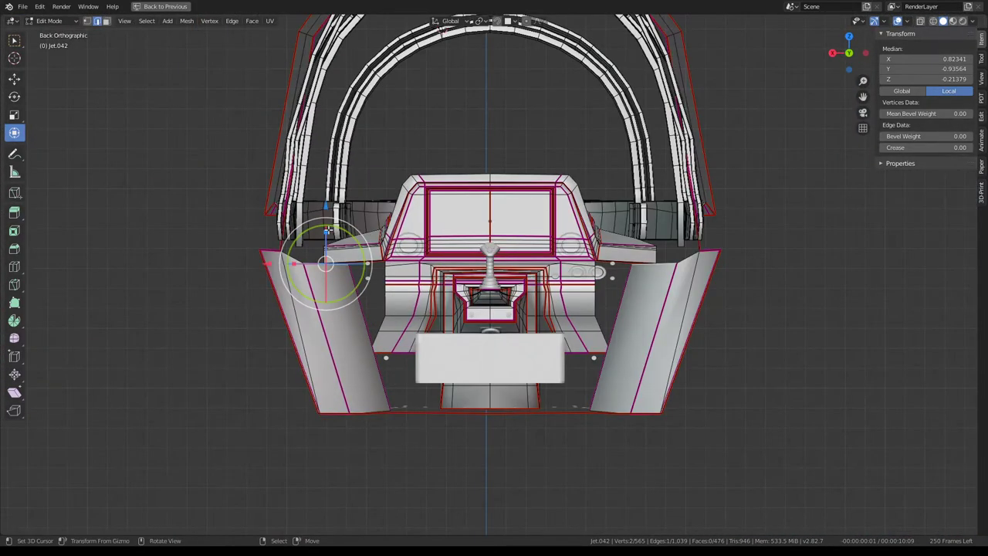
scroll(292, 198, up, 2)
drag(253, 199, 254, 181)
mouse_move(254, 181)
middle_down()
mouse_move(297, 216)
mouse_move(392, 226)
mouse_move(324, 231)
mouse_move(280, 274)
mouse_move(198, 239)
mouse_move(146, 321)
mouse_move(209, 172)
mouse_move(236, 223)
mouse_move(238, 181)
middle_up()
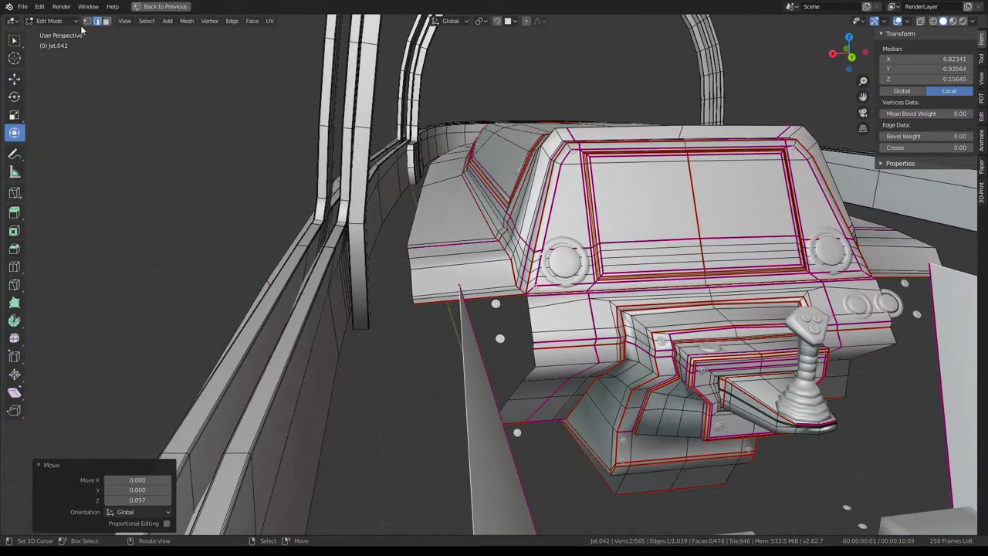
Circle-select the panel edges near the console and scale them to zero along X with Individual Origins pivot
key(c)
drag(419, 188, 419, 242)
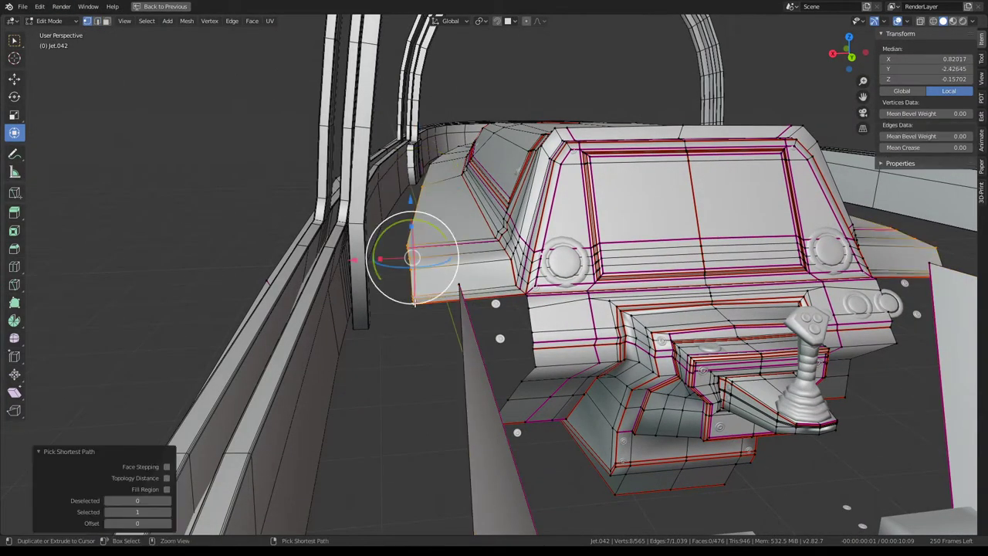
key(Escape)
key(s)
key(x)
click(578, 242)
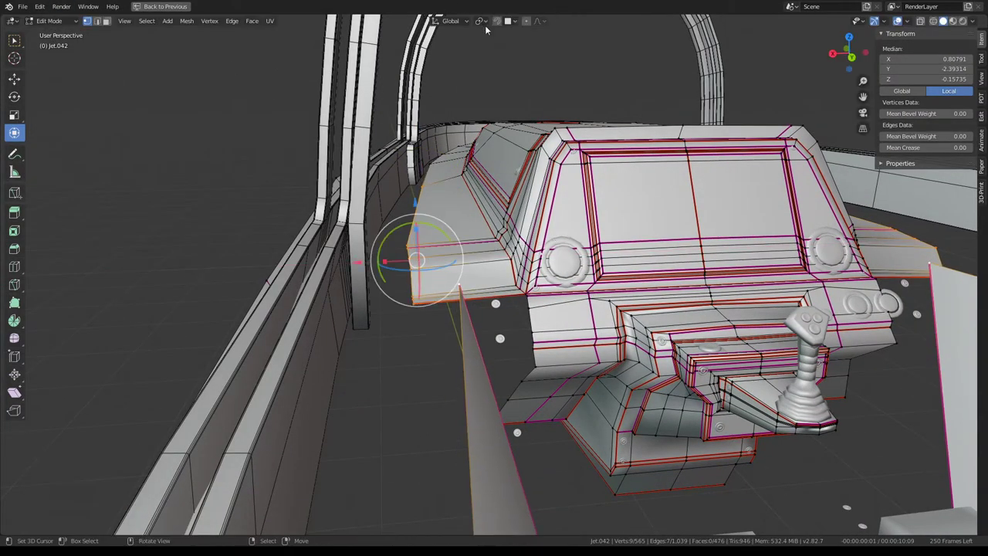
click(492, 57)
key(s)
key(x)
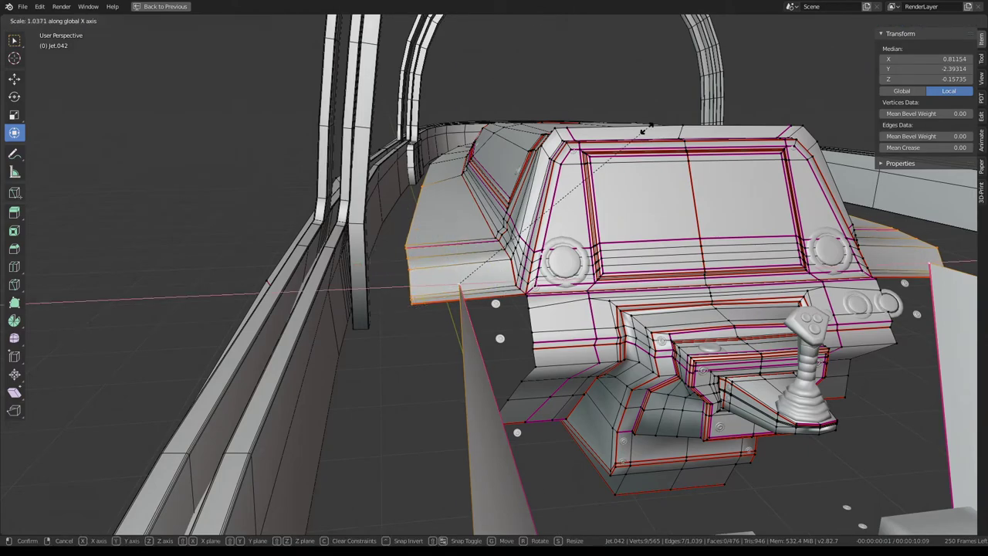
key(Return)
Flatten the edge path below the console side to zero along Z
mouse_move(643, 131)
middle_down()
mouse_move(616, 163)
mouse_move(467, 253)
mouse_move(599, 251)
mouse_move(540, 254)
middle_up()
click(503, 305)
ctrl+click(598, 297)
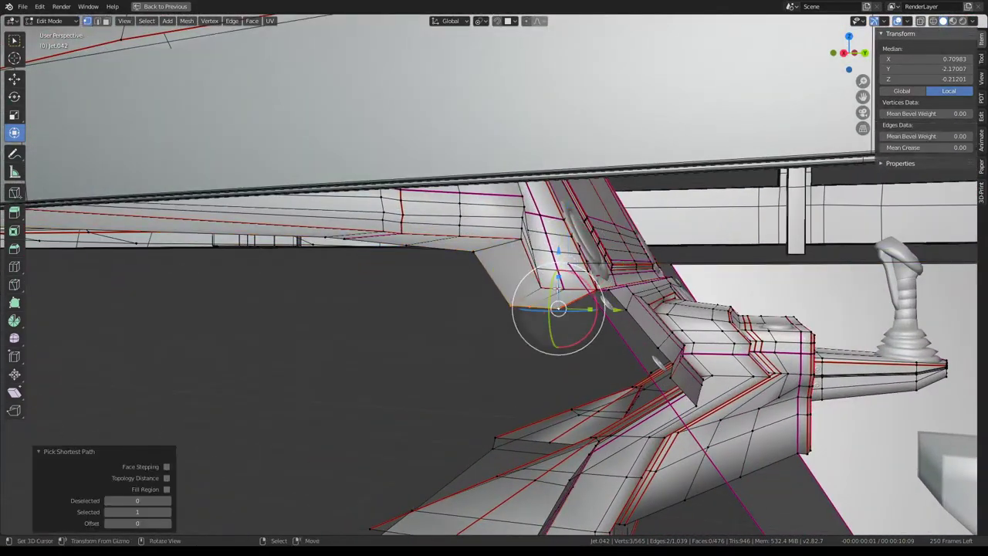
key(s)
key(z)
text(0)
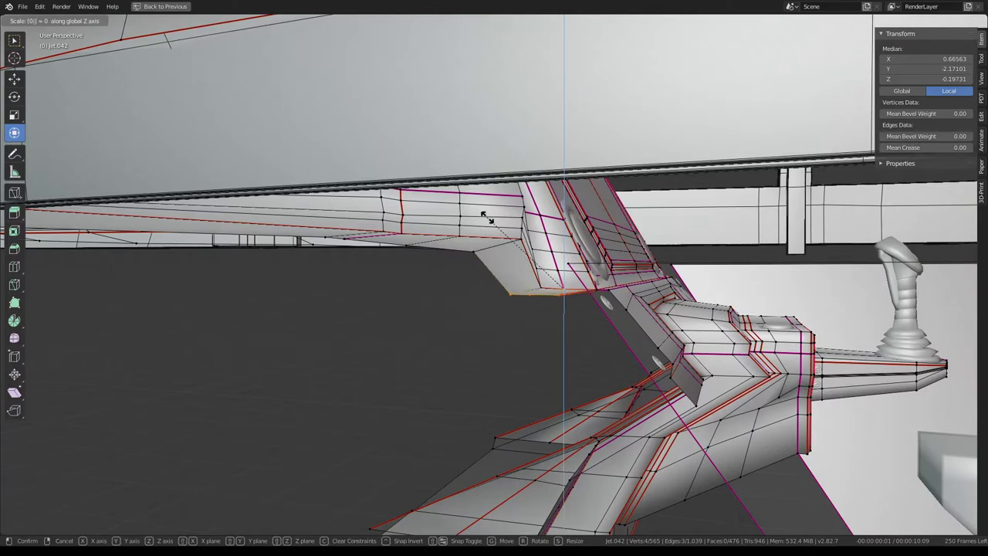
key(Return)
Scale the single junction vertex along Z to line it up with the console
mouse_move(564, 289)
middle_down()
mouse_move(540, 301)
mouse_move(459, 269)
mouse_move(502, 294)
middle_up()
click(463, 266)
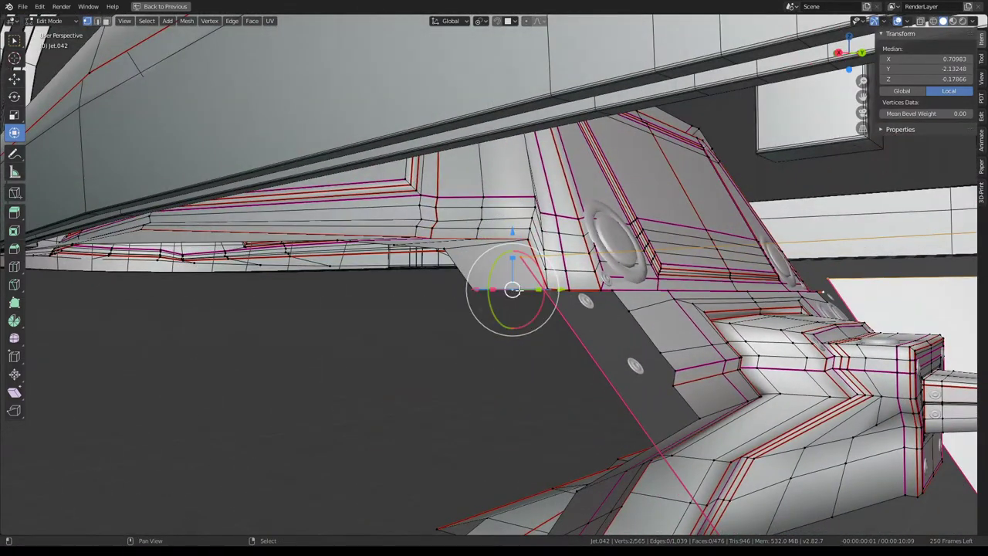
key(s)
key(z)
click(517, 220)
mouse_move(517, 220)
middle_down()
mouse_move(496, 319)
mouse_move(386, 326)
mouse_move(419, 283)
mouse_move(468, 298)
mouse_move(484, 277)
mouse_move(507, 275)
mouse_move(439, 300)
middle_up()
key(Tab)
key(Tab)
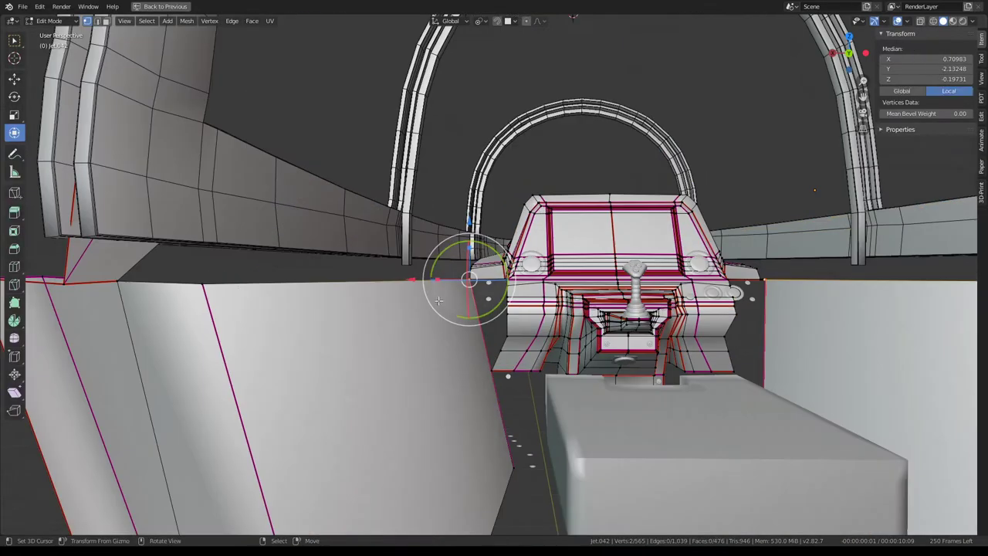
Flatten the wall-top edge loop along Z, then return to Object Mode
alt+click(445, 287)
key(s)
key(z)
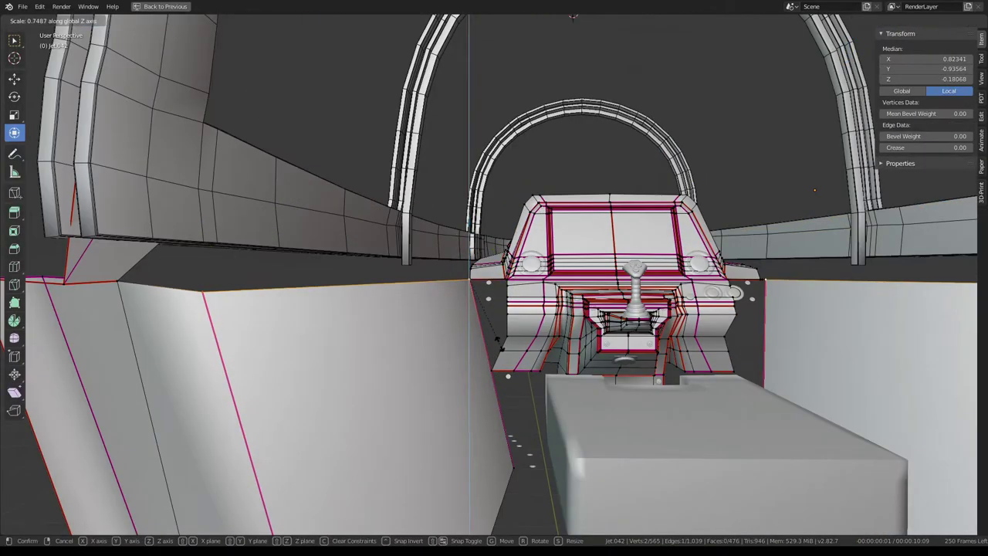
key(Return)
key(Tab)
scroll(498, 340, down, 5)
mouse_move(497, 340)
middle_down()
mouse_move(542, 308)
mouse_move(495, 346)
mouse_move(619, 294)
middle_up()
scroll(618, 292, up, 5)
In Edit Mode, merge a floor-edge vertex path At First, then undo that merge
middle_drag(580, 268, 491, 374)
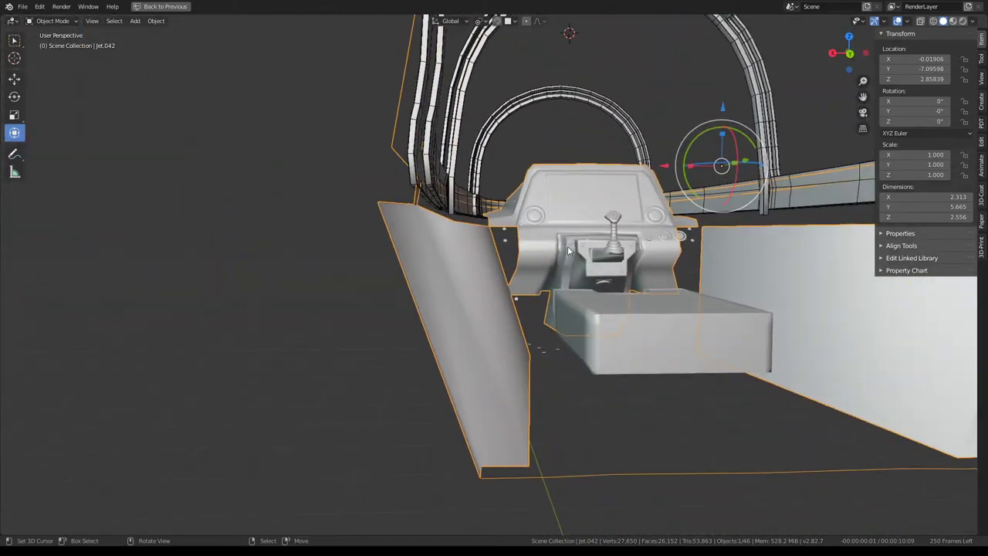
key(Tab)
click(469, 376)
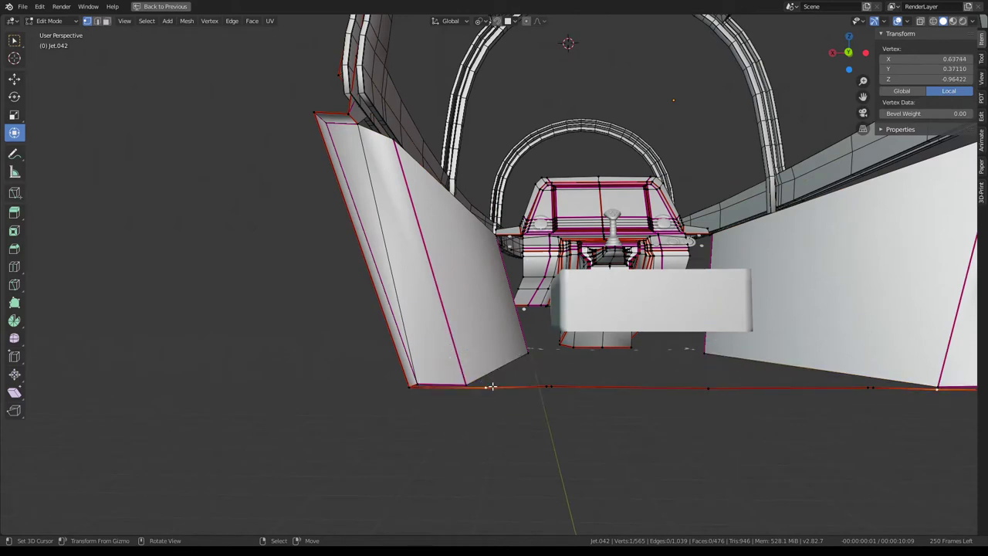
ctrl+click(423, 392)
key(q)
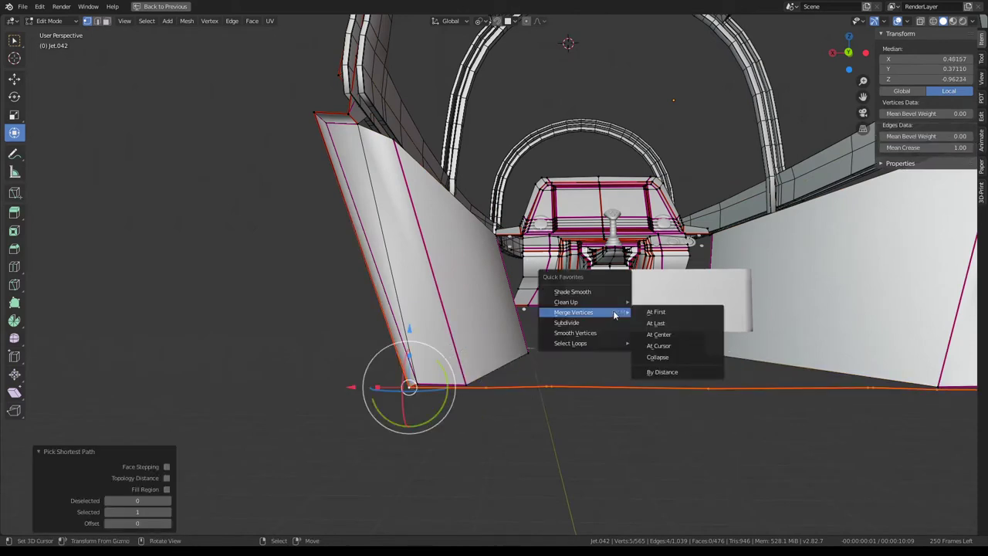
click(660, 312)
key(ctrl+z)
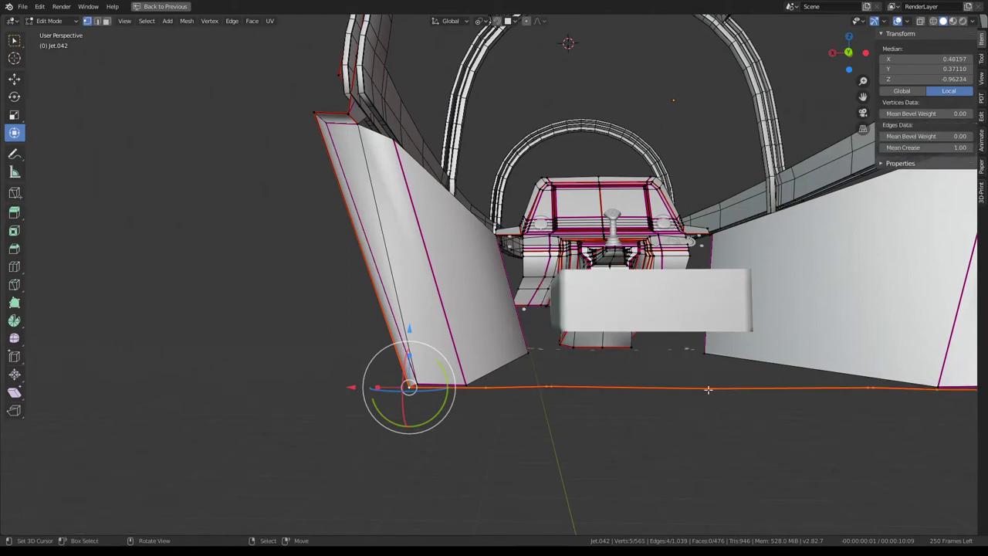
Merge the vertex path from floor edge to panel base At First, then select the wall's top-left corner edges
click(551, 385)
ctrl+click(403, 388)
key(q)
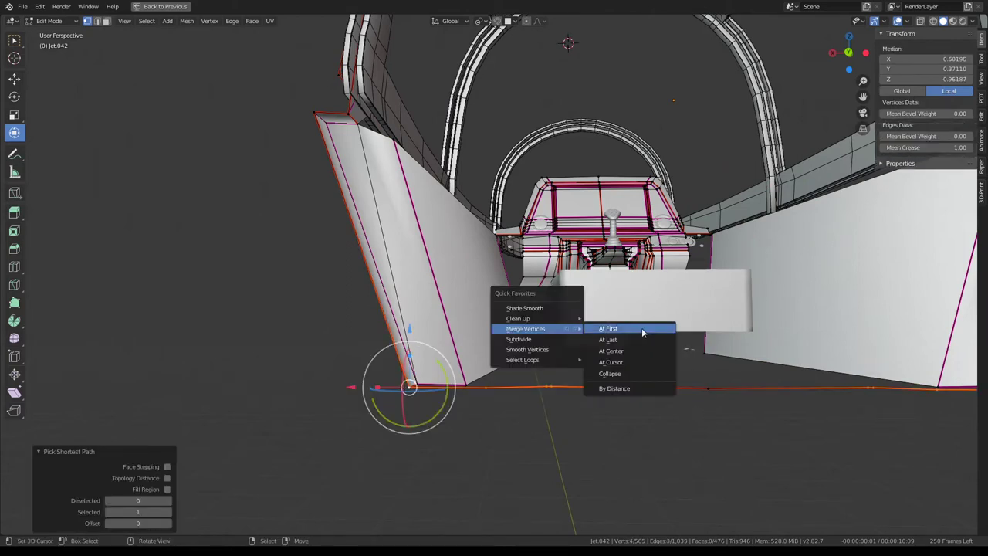
click(641, 327)
mouse_move(639, 328)
middle_down()
mouse_move(601, 349)
mouse_move(540, 331)
middle_up()
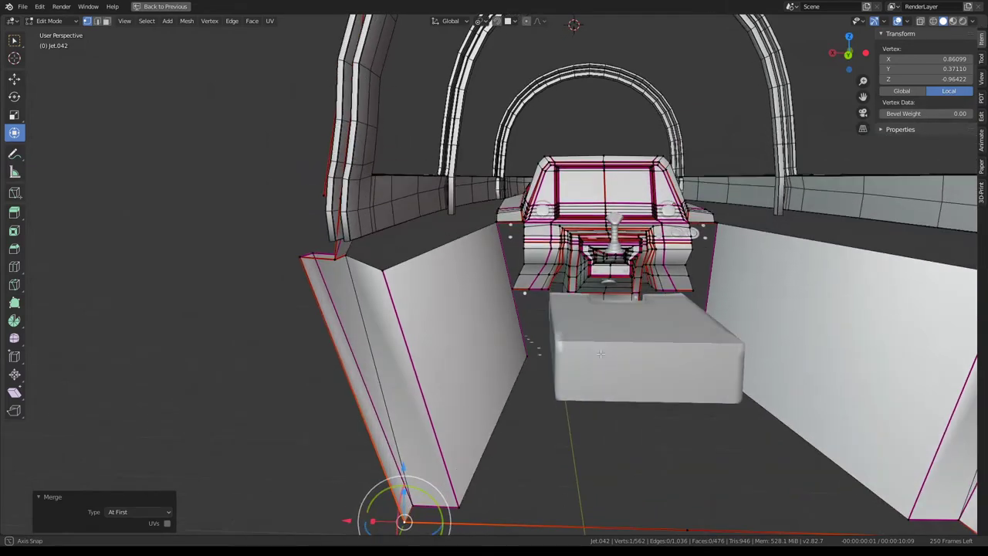
click(380, 278)
shift+click(345, 259)
Flatten the left wall's selected corner edges to zero along Y
middle_drag(329, 266, 243, 263)
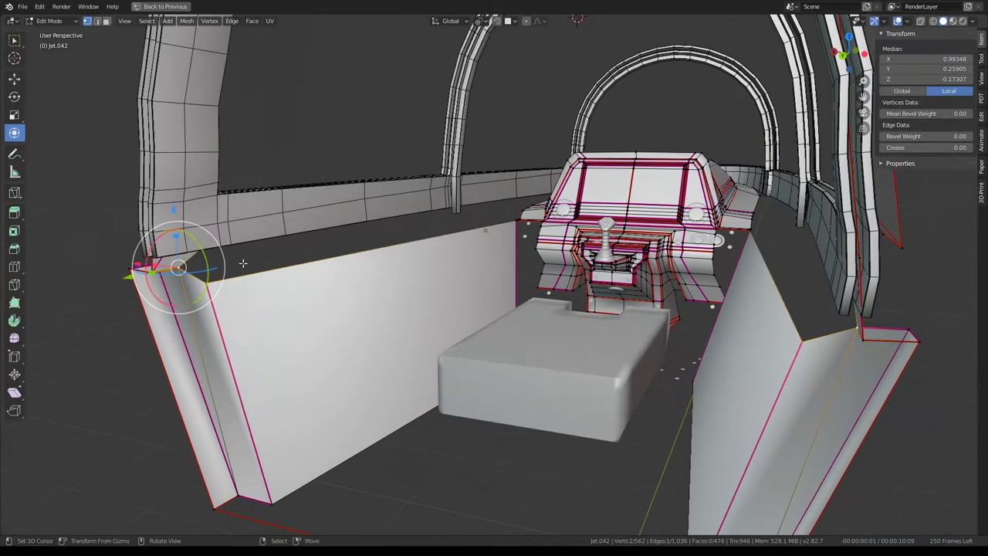
click(159, 270)
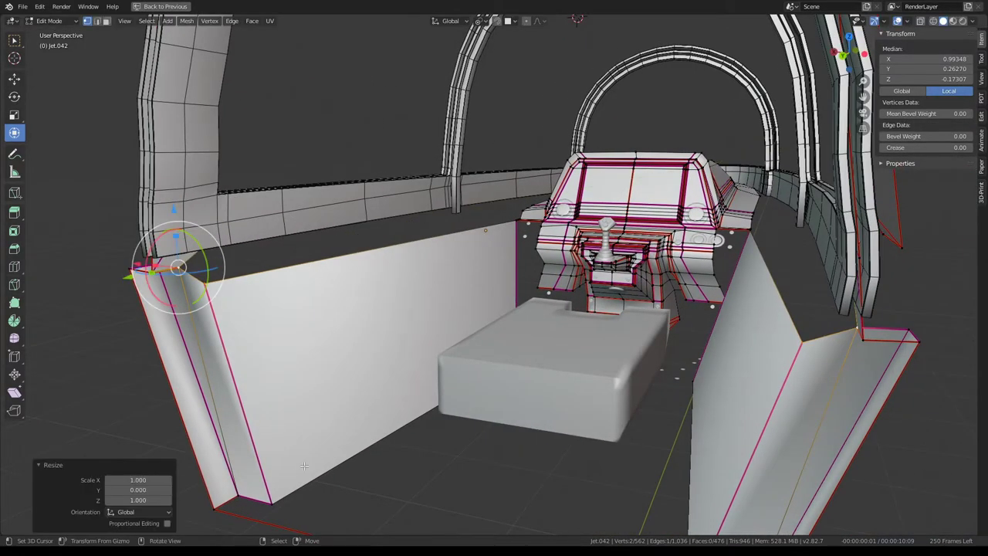
click(231, 459)
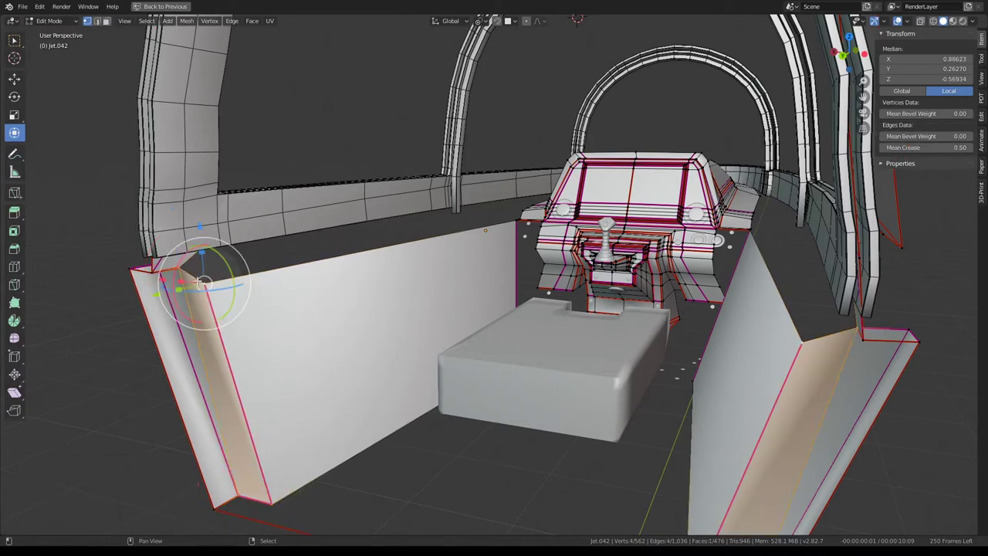
shift+click(175, 264)
key(s)
key(y)
key(0)
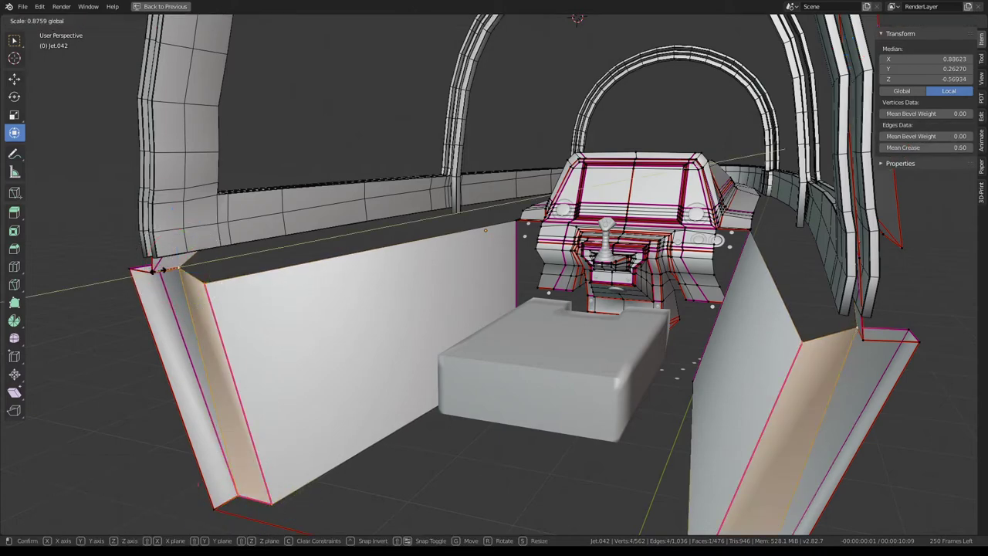
key(Return)
mouse_move(165, 255)
middle_down()
mouse_move(301, 274)
mouse_move(400, 306)
middle_up()
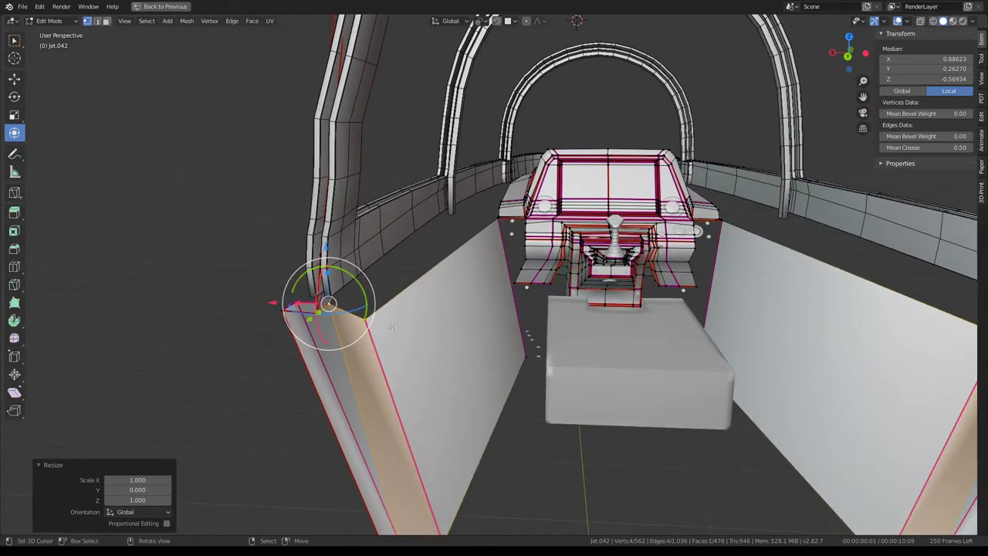
middle_drag(469, 233, 471, 242)
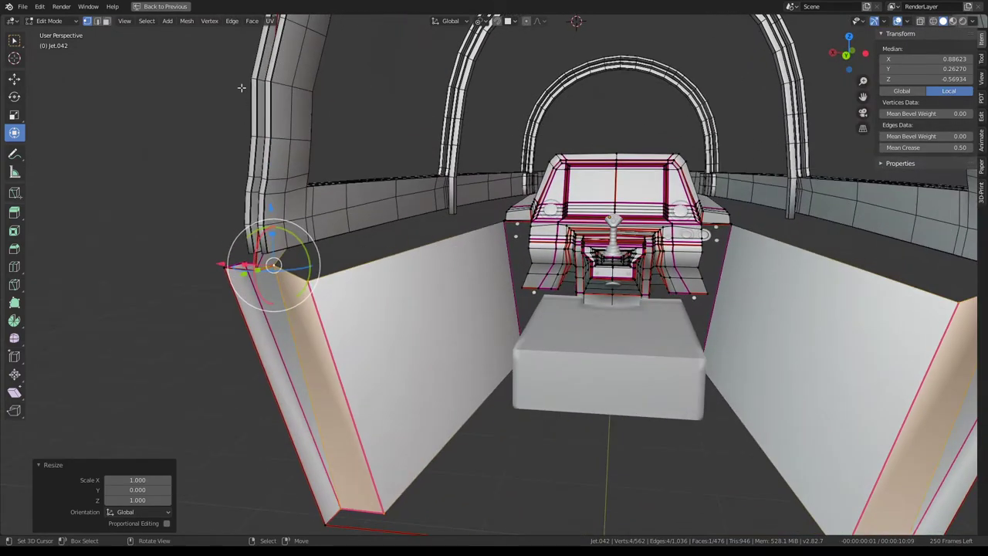
Extrude a new edge in place from the left wall panel's top edge
click(106, 22)
click(287, 282)
middle_drag(287, 283, 419, 235)
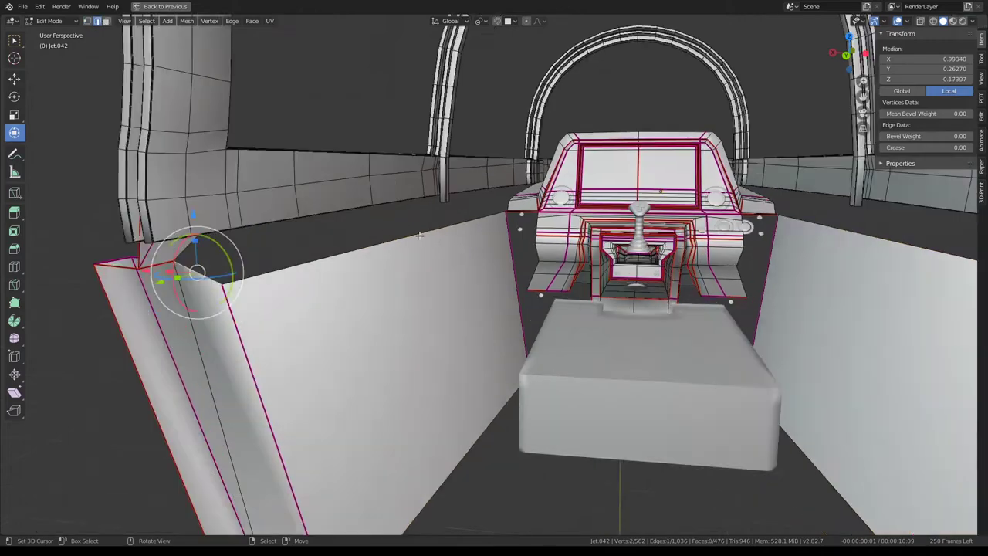
key(e)
key(Escape)
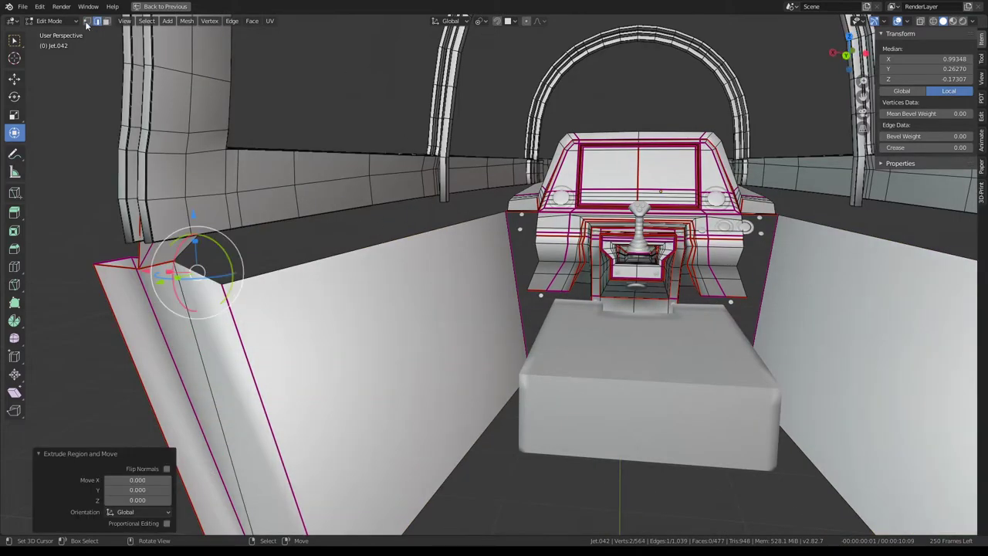
click(497, 216)
Scale the newly extruded wall-top geometry to zero on Y so it lines up flat
key(KP_Decimal)
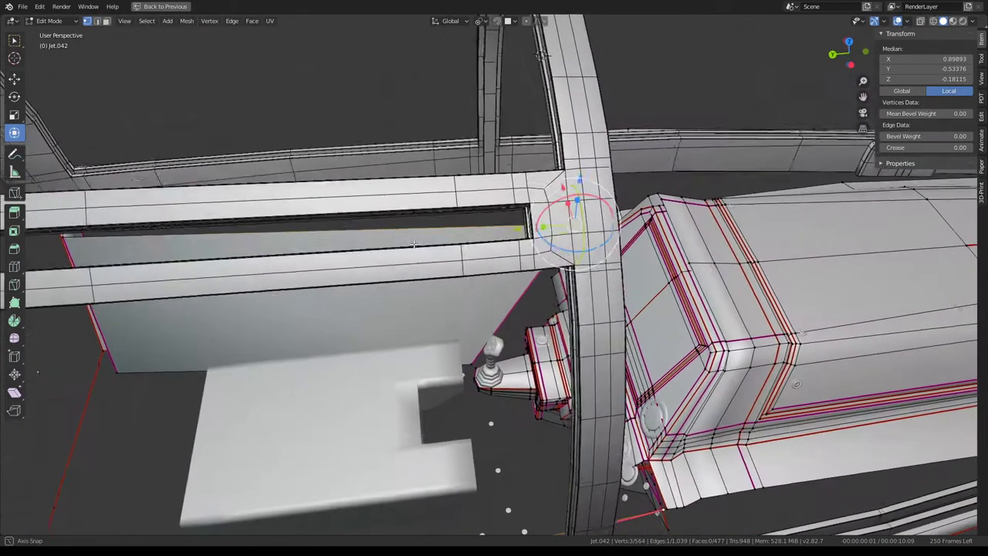
middle_drag(497, 217, 651, 240)
text(sy)
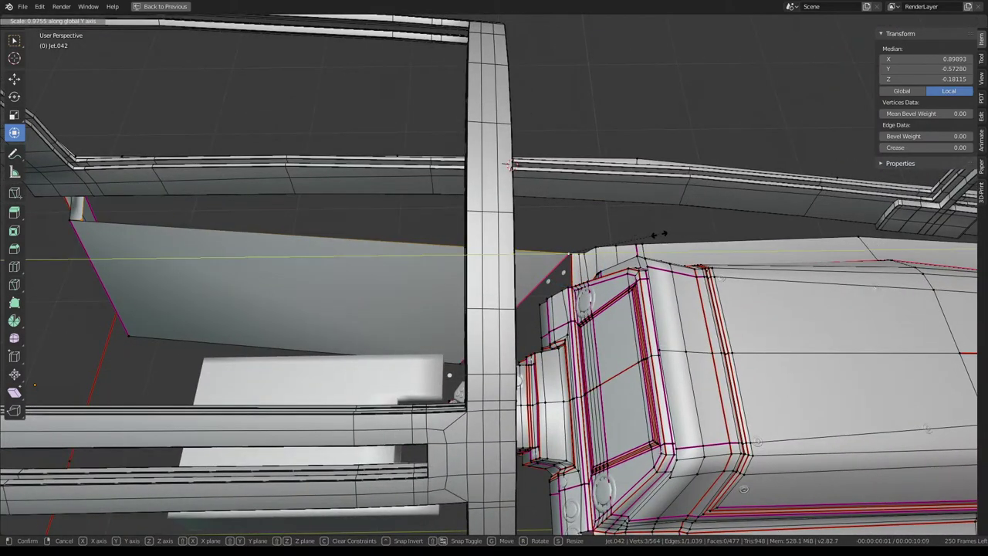
text(0)
key(Return)
Check the flattened geometry from Top view, select a console corner vertex, and view through the camera
mouse_move(657, 233)
middle_down()
mouse_move(564, 177)
mouse_move(554, 179)
mouse_move(591, 214)
mouse_move(532, 222)
mouse_move(502, 103)
mouse_move(513, 162)
mouse_move(530, 150)
mouse_move(523, 202)
mouse_move(474, 217)
mouse_move(690, 309)
middle_up()
key(KP_7)
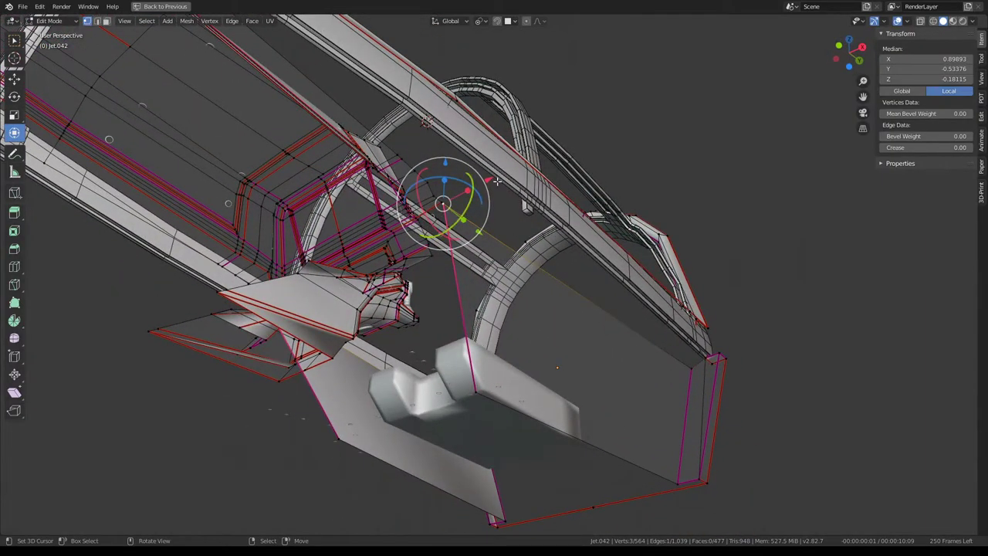
click(463, 219)
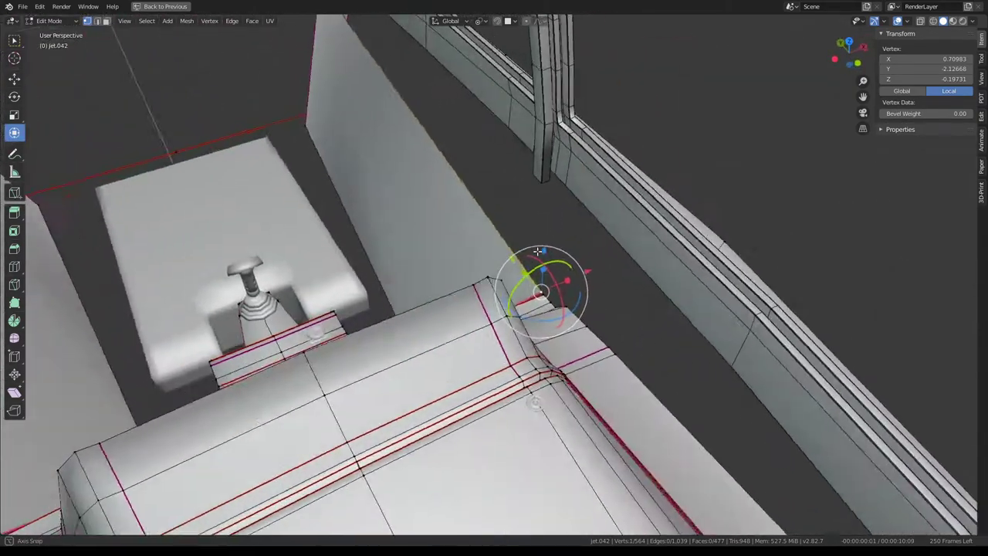
mouse_move(463, 219)
middle_down()
mouse_move(505, 222)
mouse_move(515, 205)
middle_up()
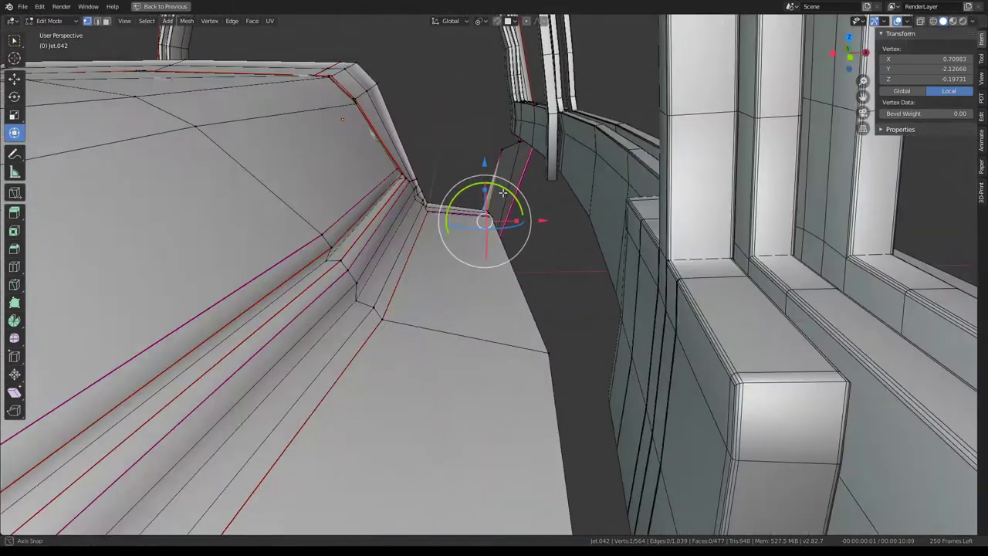
key(KP_0)
scroll(524, 205, up, 2)
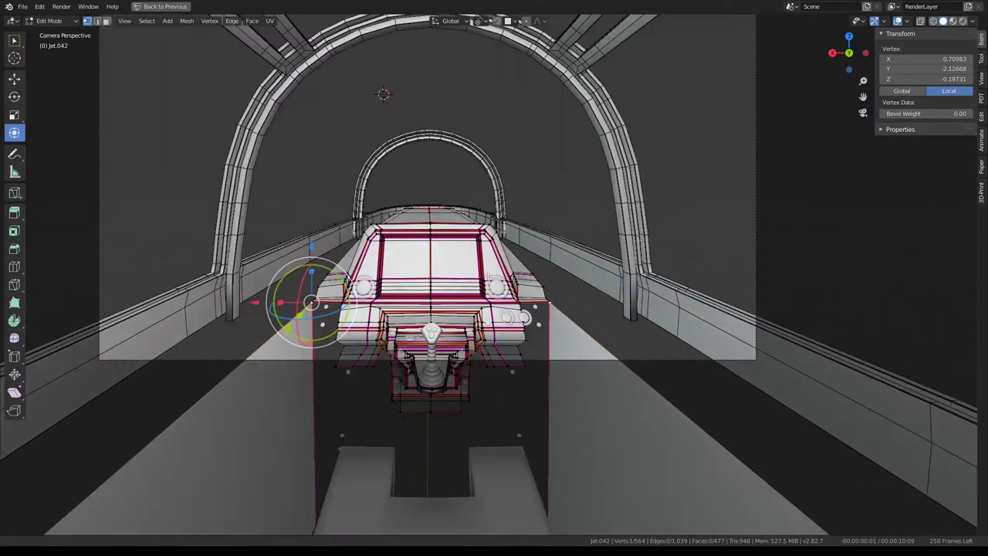
scroll(494, 232, up, 2)
scroll(471, 254, up, 2)
scroll(456, 268, up, 2)
middle_drag(455, 266, 540, 201)
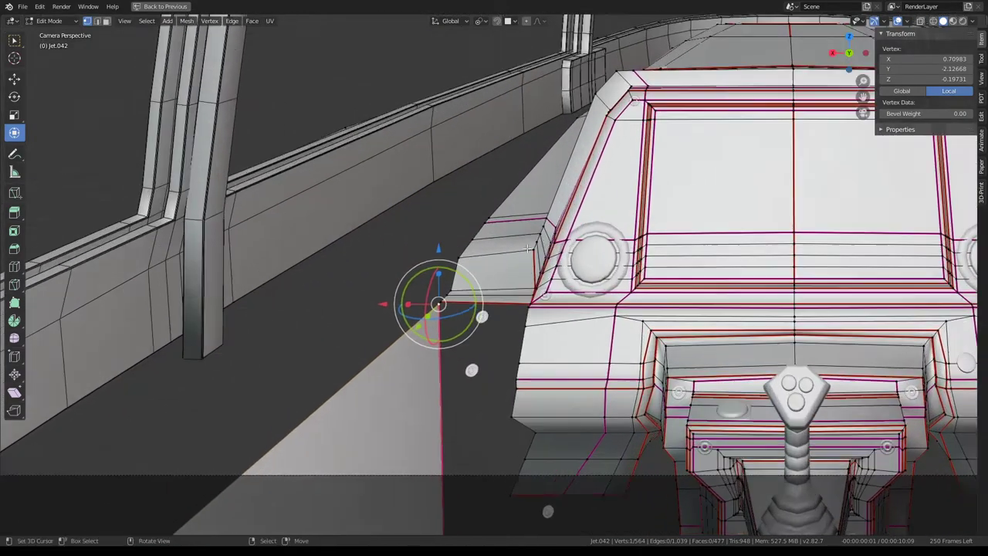
Leave Edit Mode, maximize the 3D viewport, and return to editing the cockpit mesh
key(Tab)
middle_drag(586, 170, 639, 132)
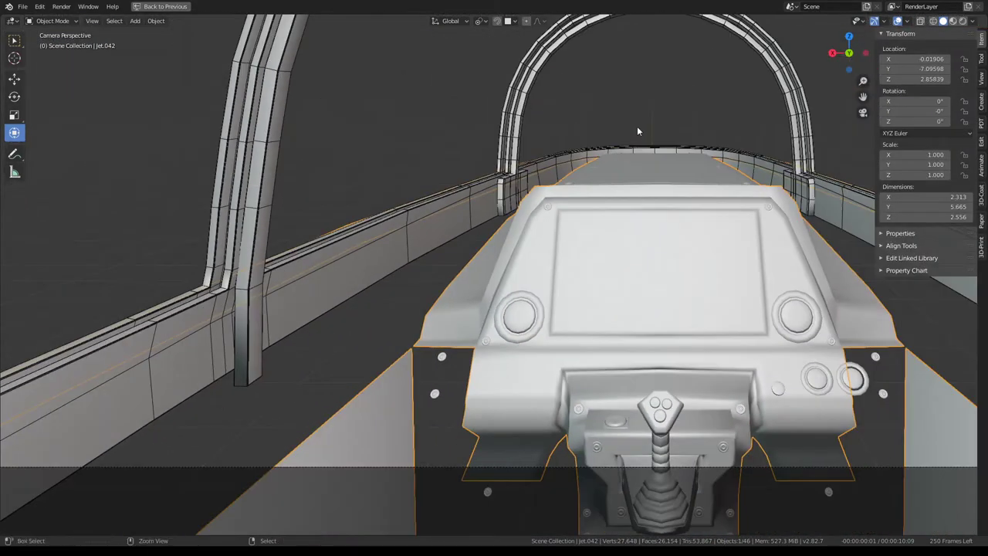
key(ctrl+alt+space)
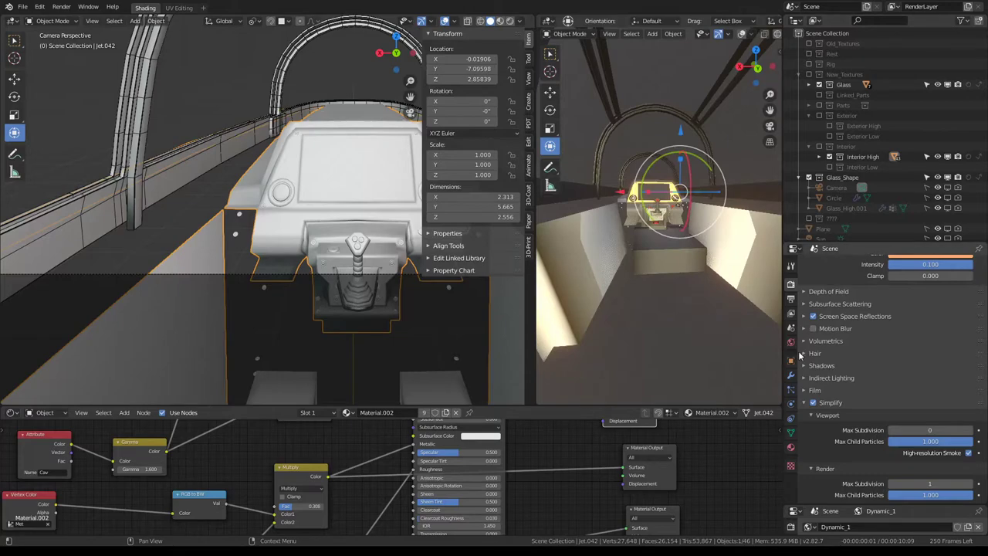
key(ctrl+alt+space)
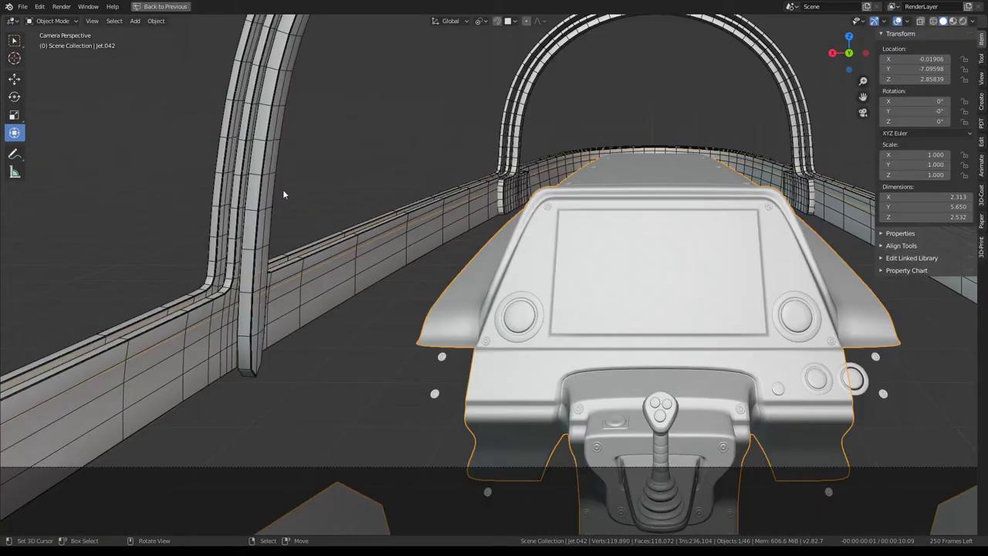
scroll(441, 196, down, 3)
scroll(446, 199, up, 3)
scroll(463, 240, down, 3)
key(Tab)
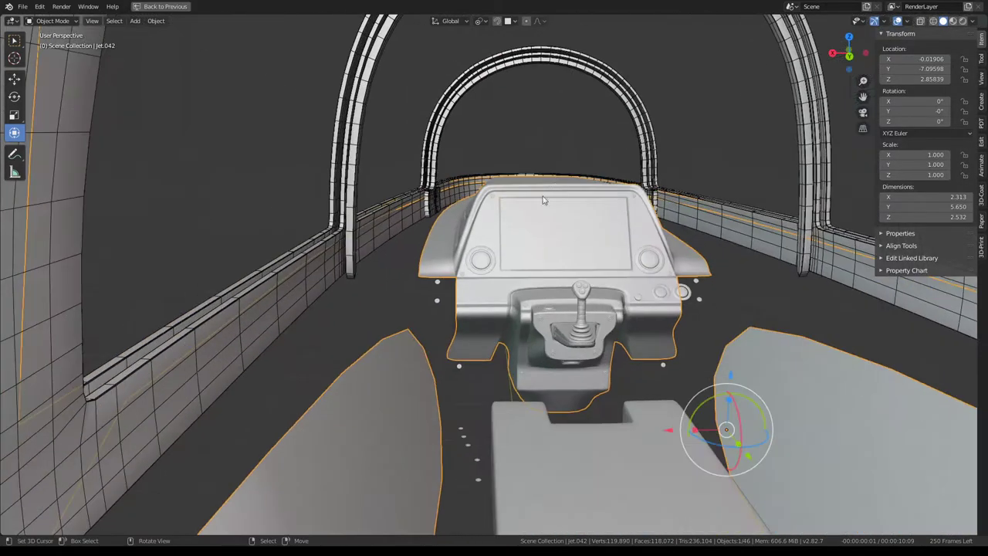
mouse_move(485, 284)
middle_down()
mouse_move(459, 266)
mouse_move(427, 310)
mouse_move(490, 247)
mouse_move(565, 209)
middle_up()
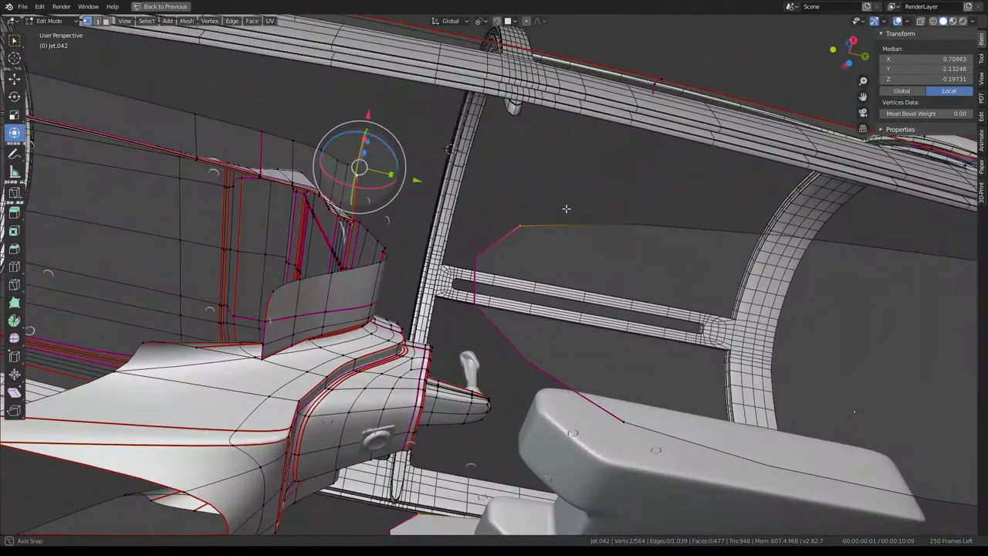
Merge the selected vertices at the console corner vertex
key(ctrl+alt+space)
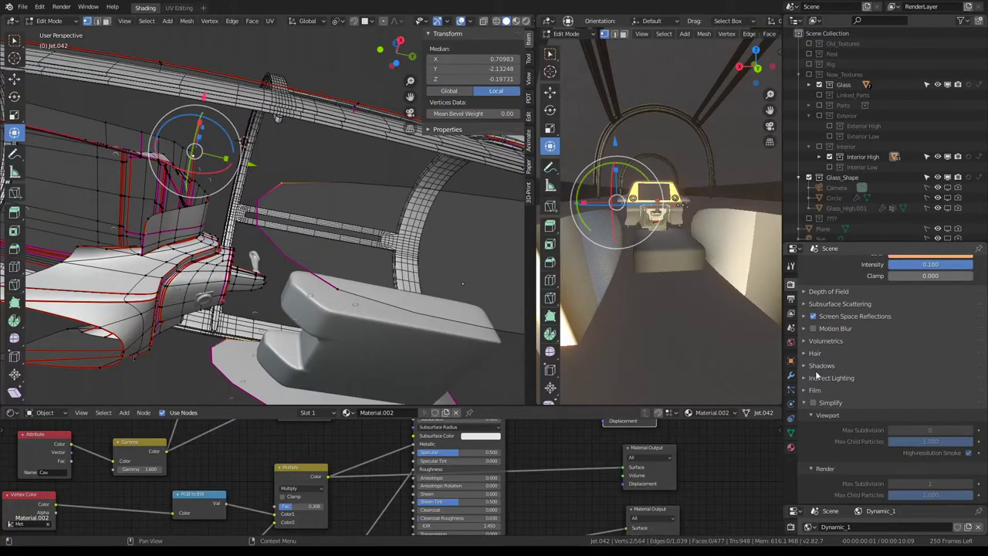
key(ctrl+alt+space)
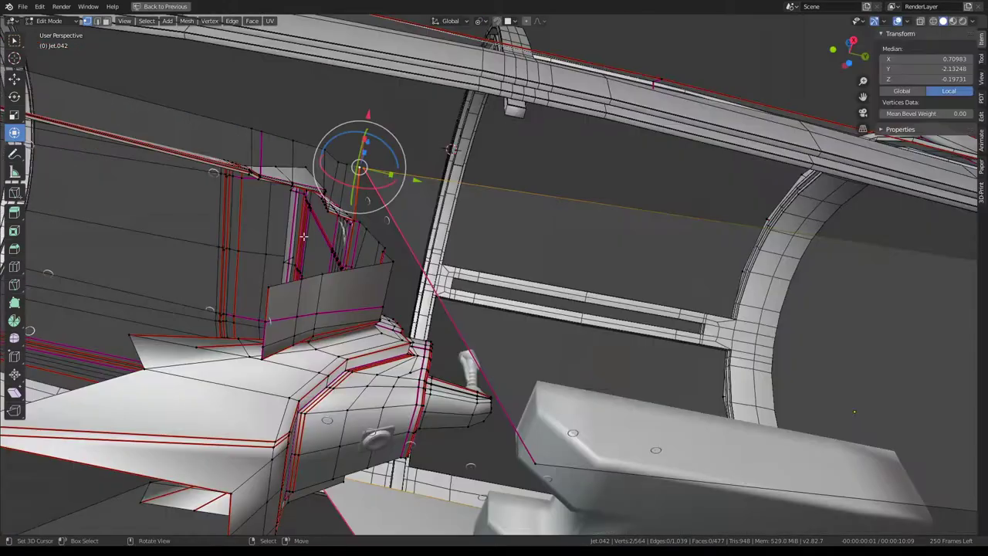
mouse_move(432, 278)
middle_down()
mouse_move(463, 254)
mouse_move(425, 232)
mouse_move(396, 253)
mouse_move(466, 212)
middle_up()
scroll(437, 225, up, 4)
key(alt+a)
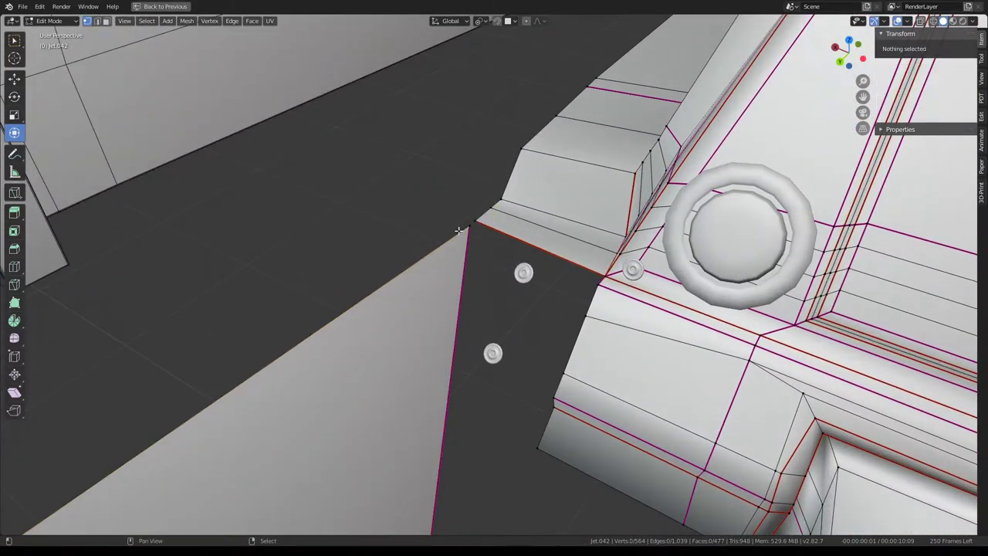
click(476, 222)
key(q)
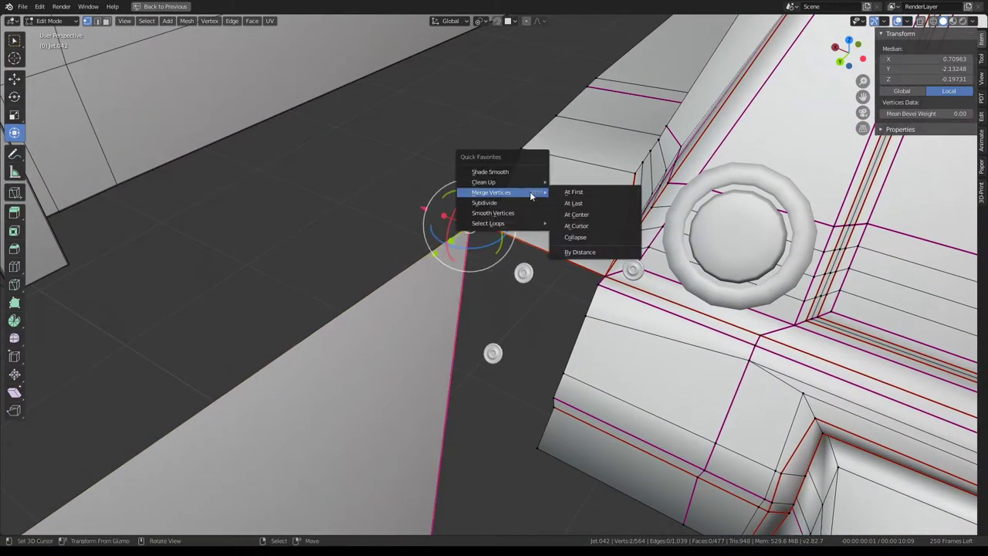
click(584, 192)
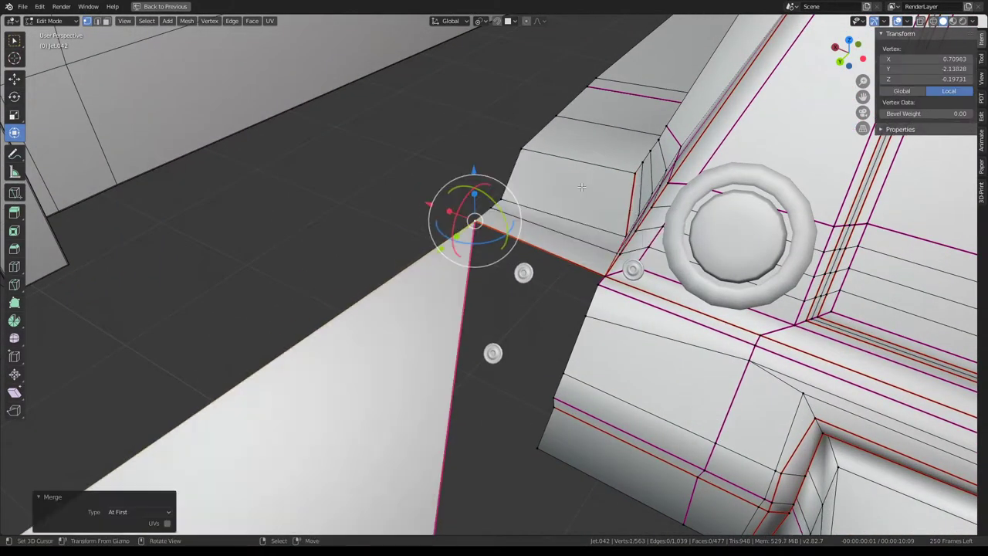
mouse_move(584, 192)
middle_down()
mouse_move(334, 203)
mouse_move(432, 216)
middle_up()
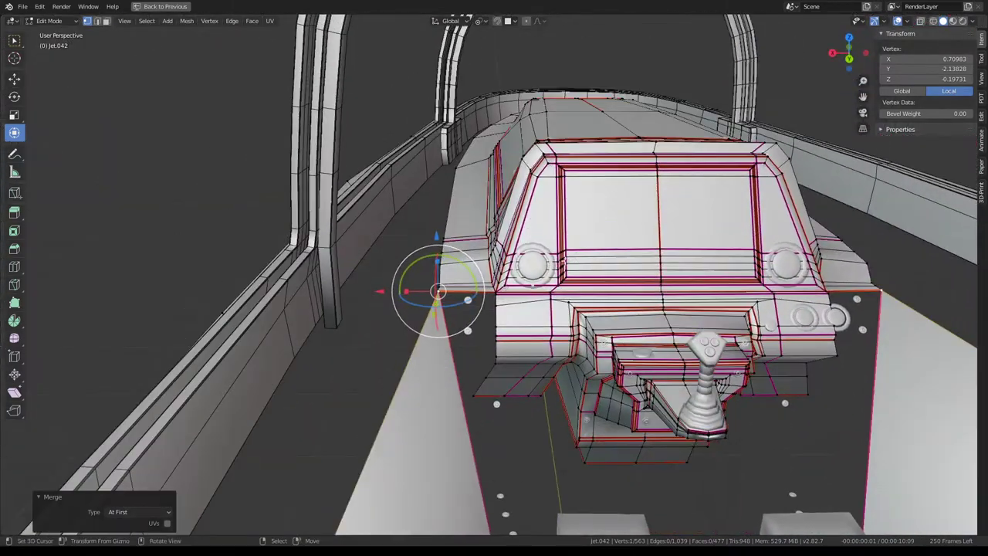
Extrude a new corner vertex 0.187 along X, then raise it 0.088 on Z
middle_drag(430, 293, 566, 251)
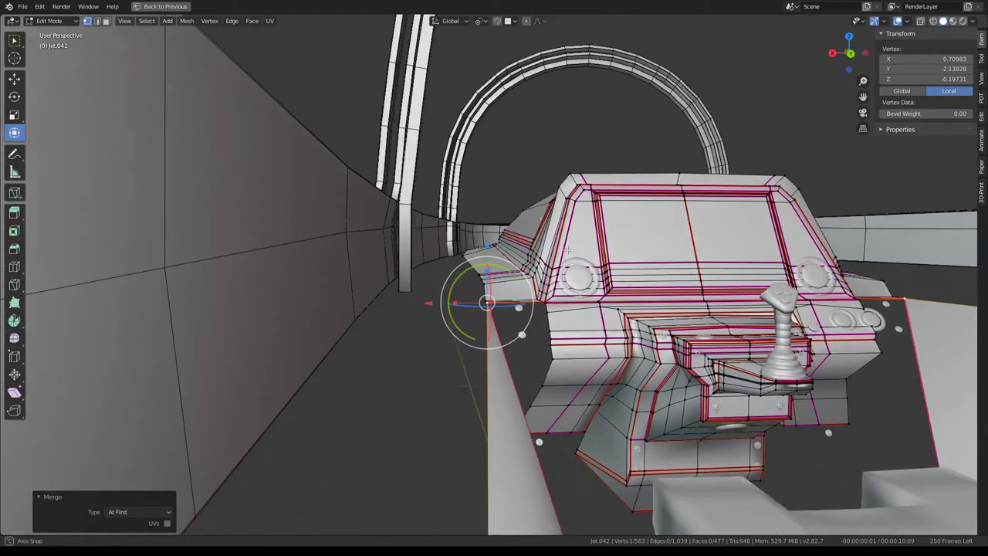
key(e)
key(x)
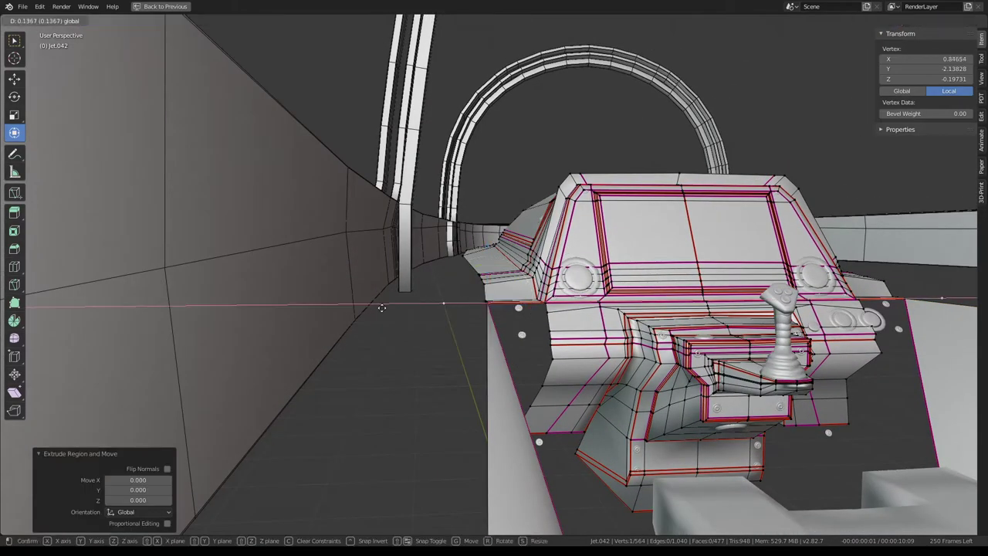
click(368, 308)
middle_drag(369, 308, 232, 252)
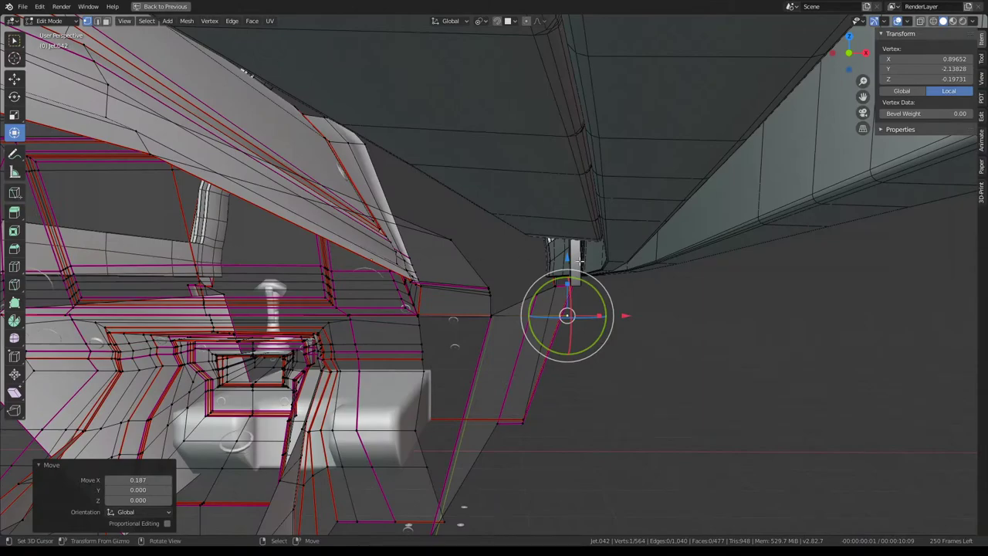
key(g)
key(z)
click(566, 224)
middle_drag(567, 223, 558, 266)
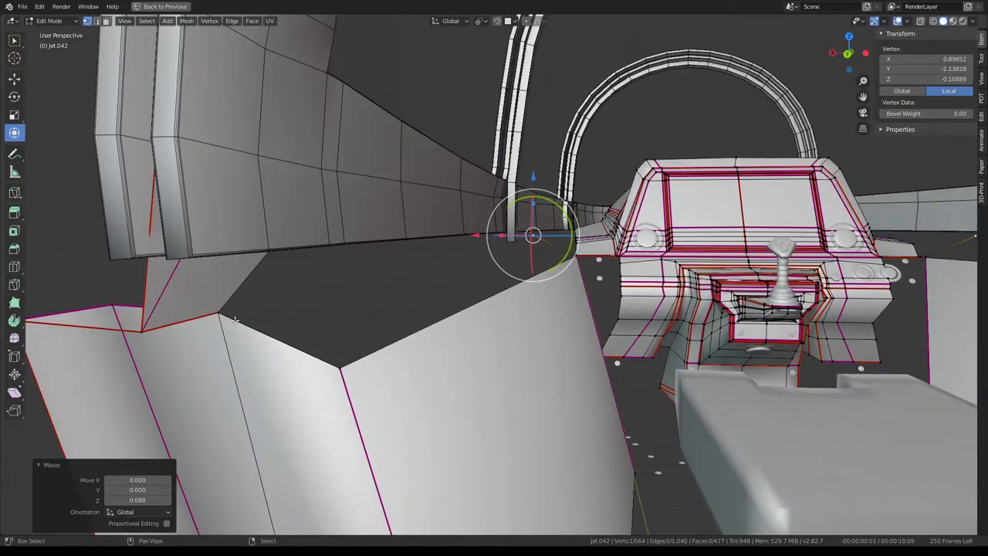
Select the wall ledge's top corner and edge, recalculate normals on the whole mesh, and exit to Object Mode
shift+click(234, 320)
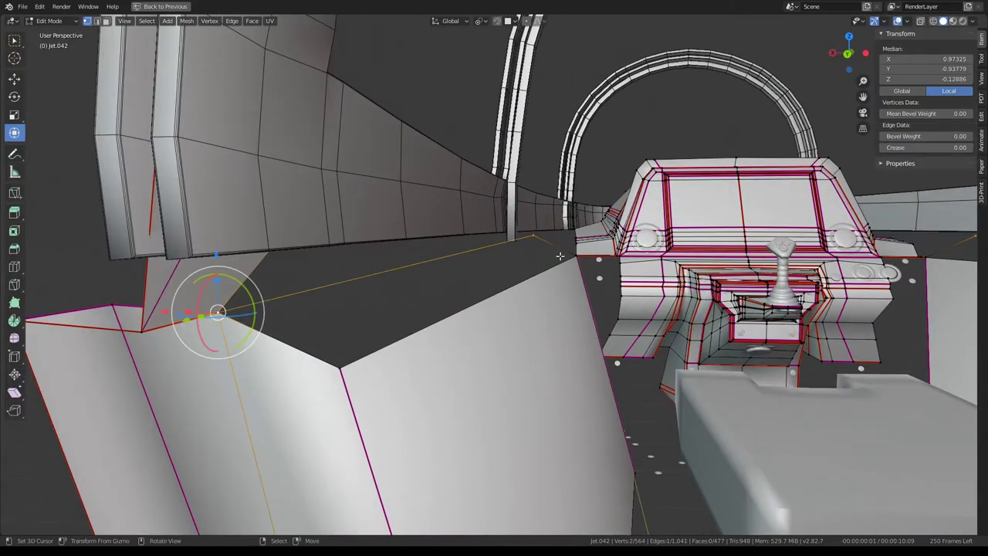
click(98, 22)
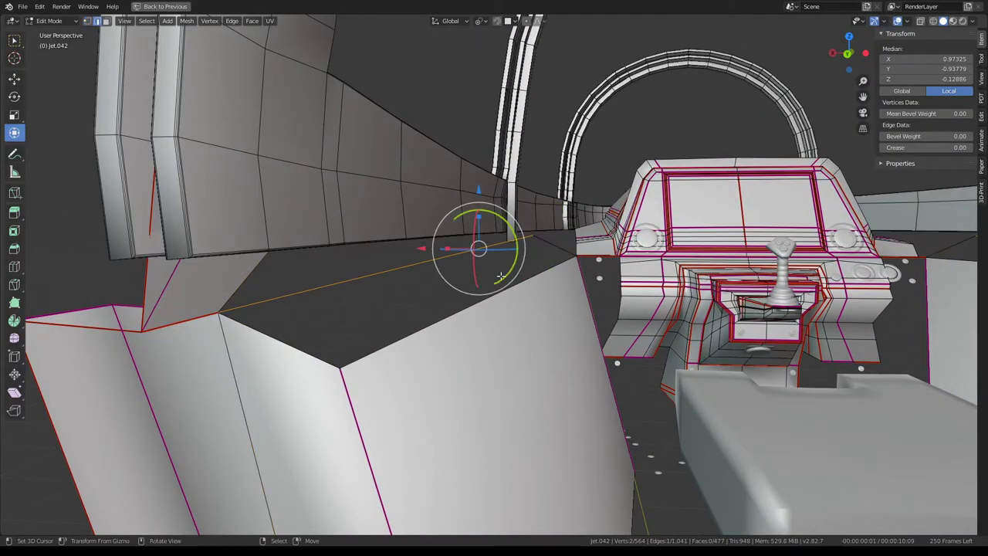
shift+click(492, 302)
key(a)
scroll(480, 242, up, 5)
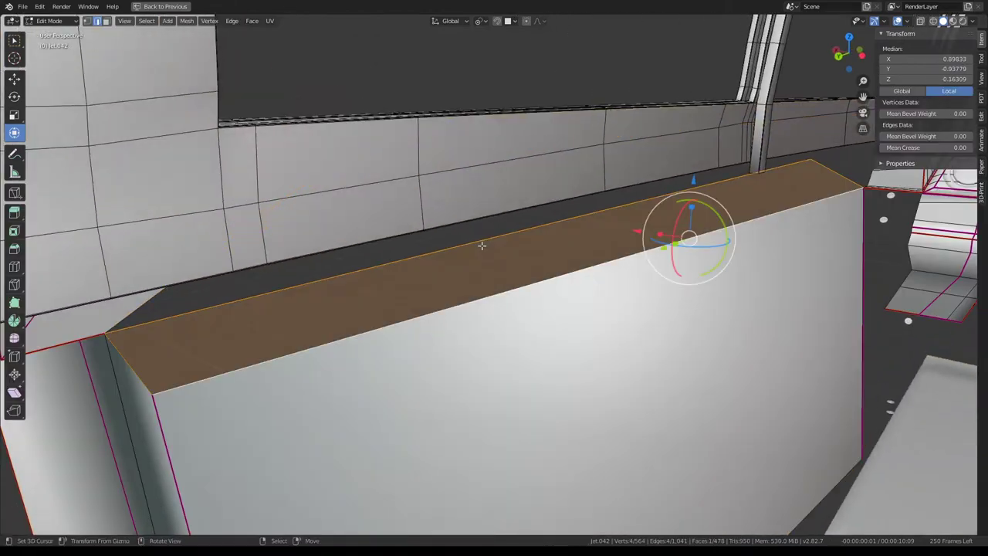
key(alt+a)
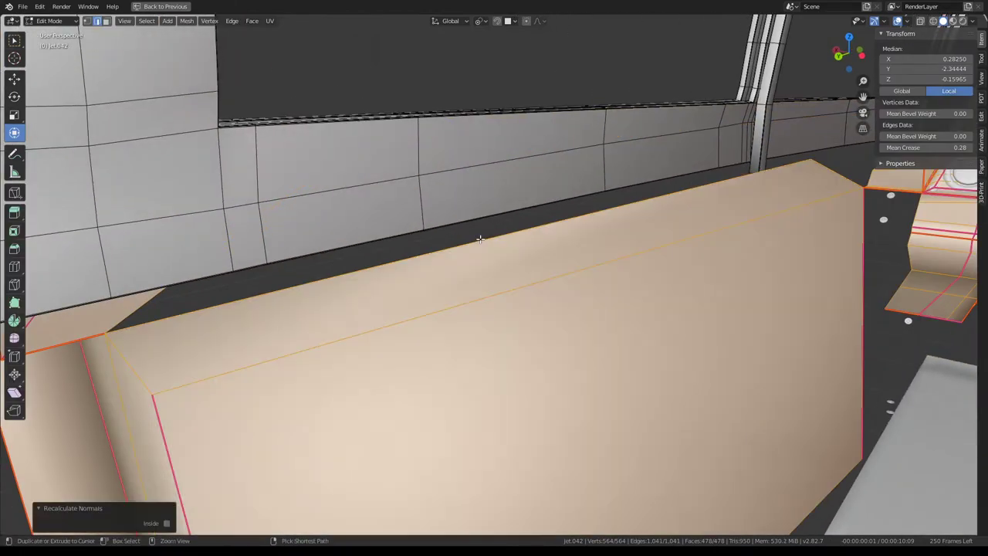
key(Tab)
scroll(485, 238, down, 5)
scroll(534, 223, down, 3)
Enter Edit Mode on Jet.042 from the camera view and select the edge where a panel meets the console
middle_drag(534, 223, 549, 223)
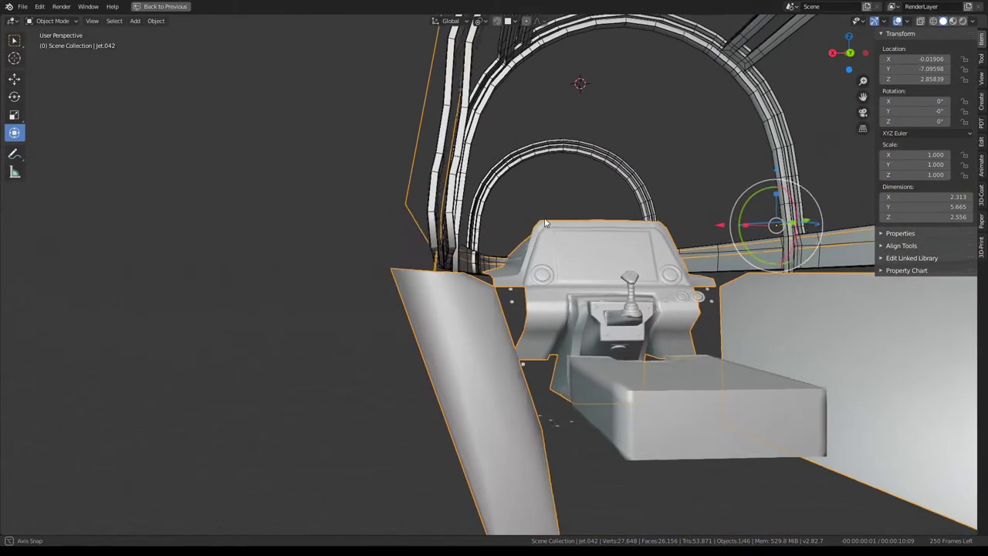
key(KP_0)
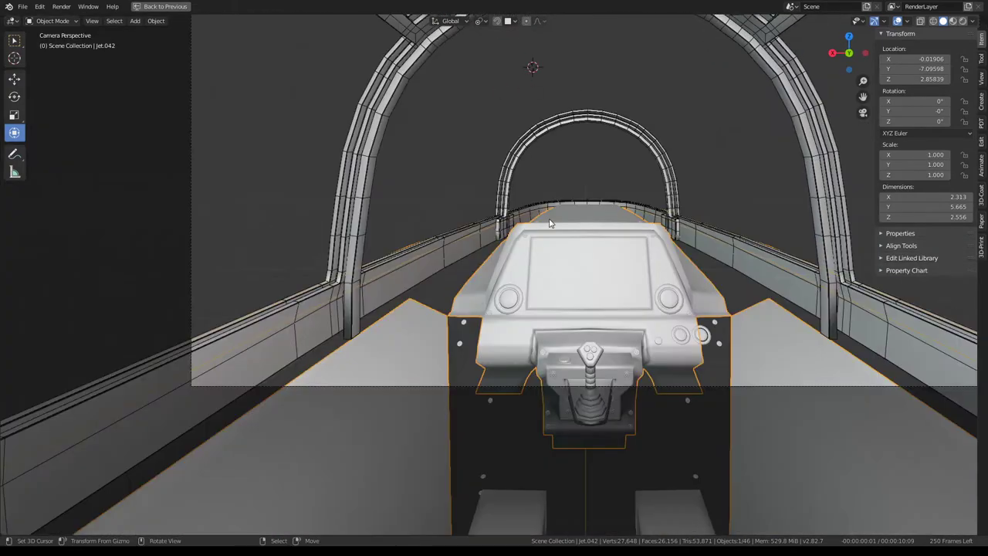
key(Tab)
scroll(483, 240, up, 3)
scroll(482, 240, up, 4)
scroll(483, 240, down, 2)
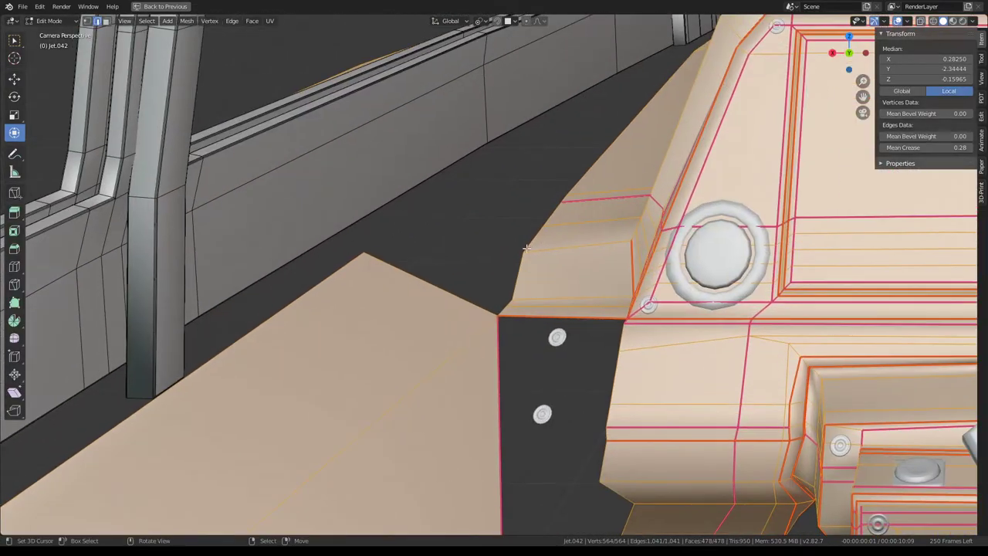
click(380, 244)
scroll(478, 276, down, 5)
scroll(478, 276, up, 3)
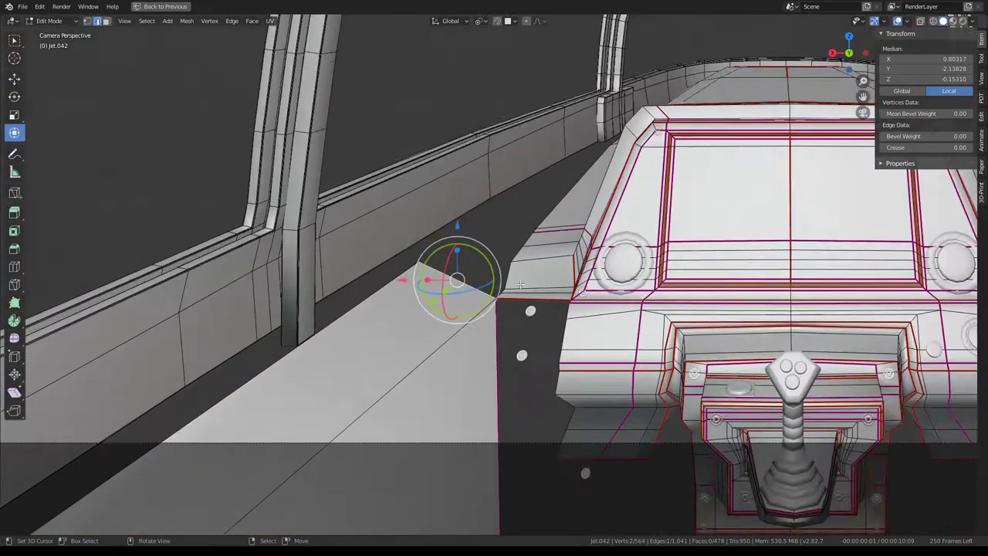
scroll(479, 276, up, 2)
scroll(478, 276, down, 4)
scroll(511, 348, down, 2)
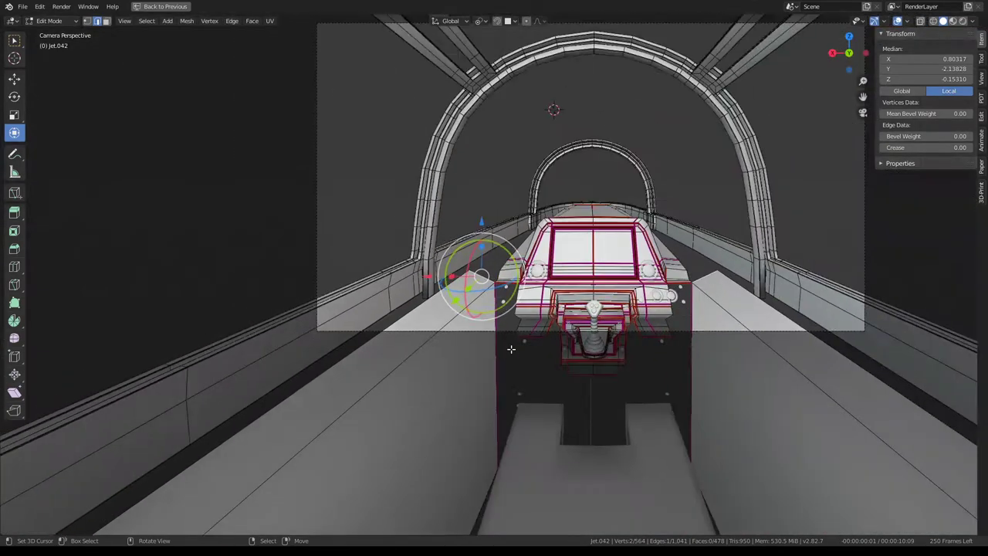
scroll(511, 349, down, 2)
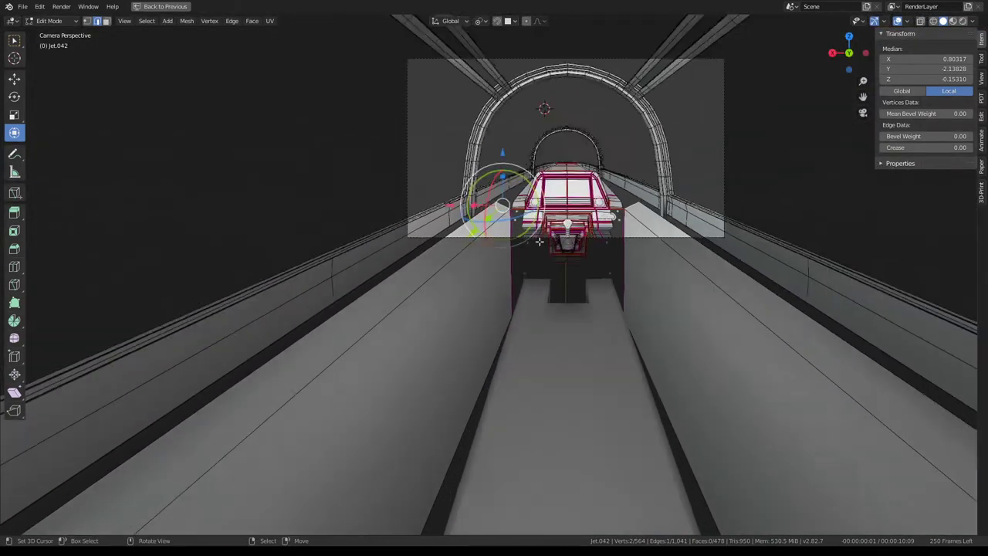
scroll(540, 232, up, 5)
scroll(553, 260, up, 3)
middle_drag(566, 249, 570, 281)
scroll(570, 282, down, 8)
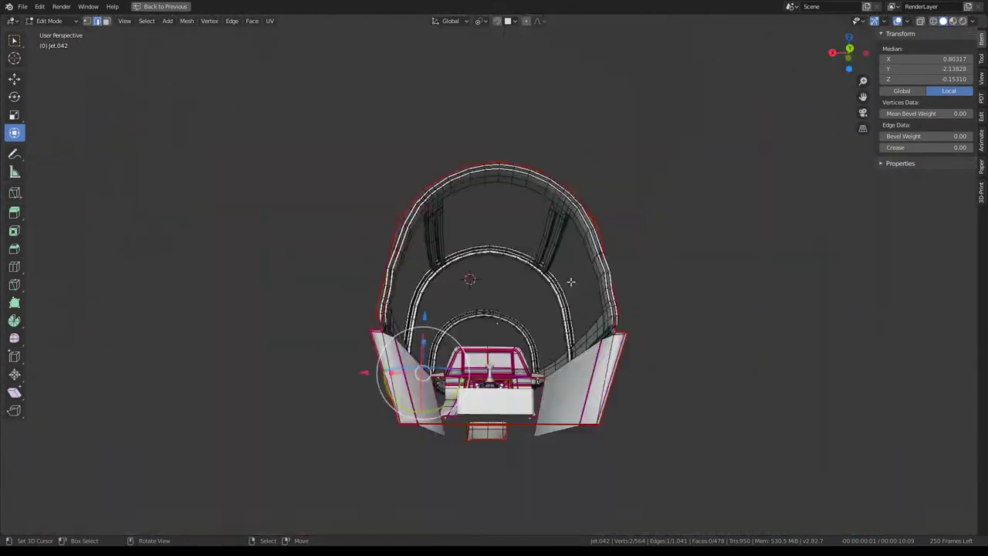
scroll(571, 281, up, 2)
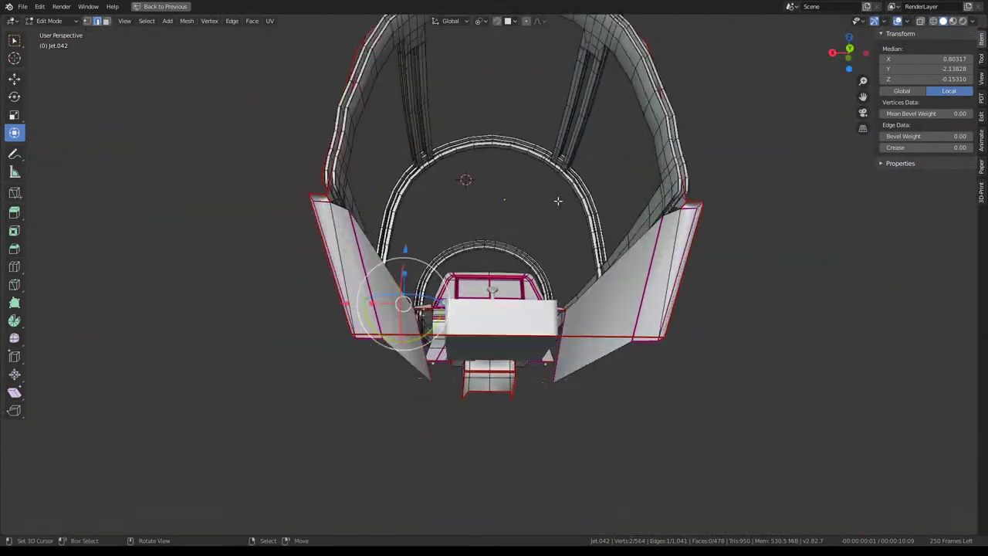
scroll(558, 200, up, 2)
middle_drag(411, 268, 422, 244)
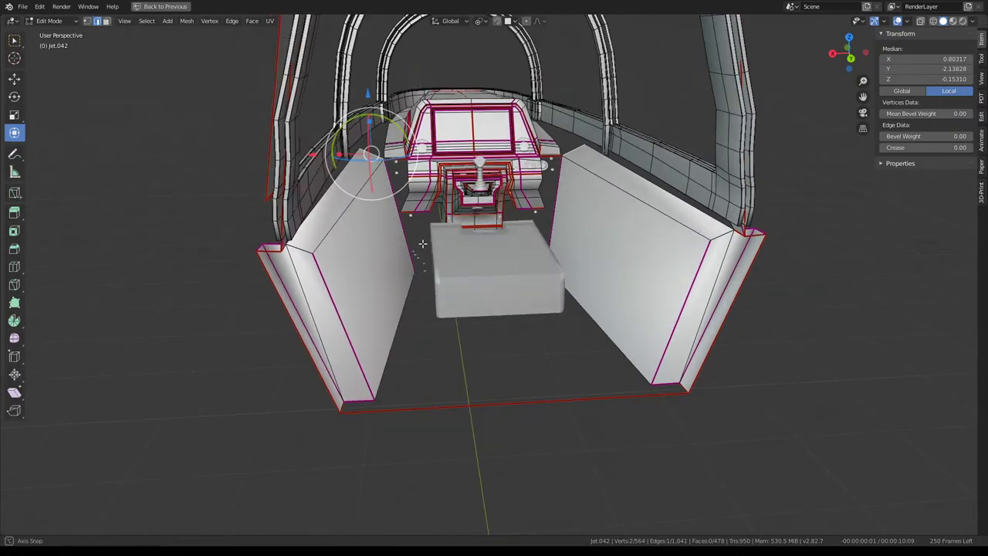
Cancel a stray extrusion and reorient to a frontal view of the cockpit in Edit Mode
key(e)
right_click(352, 321)
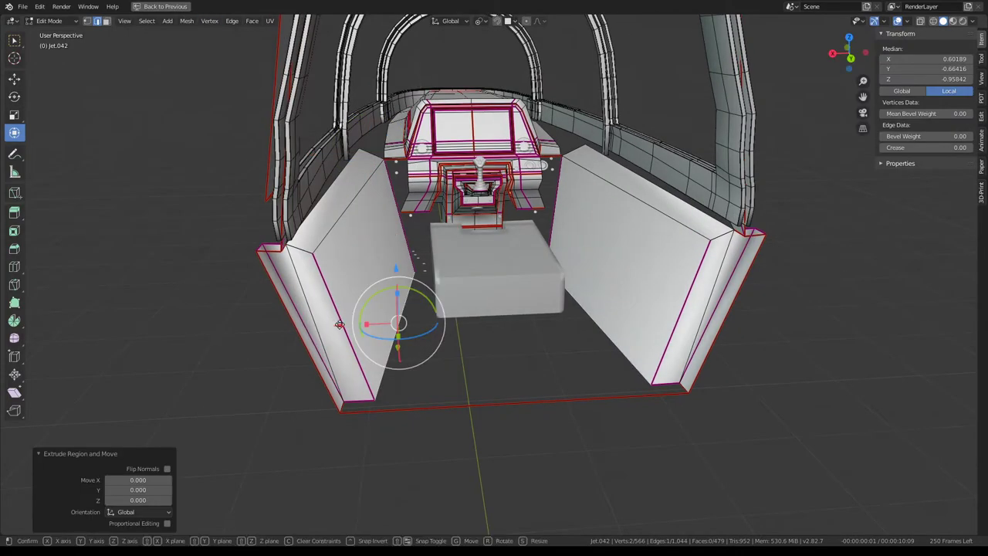
key(Tab)
mouse_move(339, 324)
middle_down()
mouse_move(550, 294)
mouse_move(741, 289)
mouse_move(595, 297)
mouse_move(511, 281)
middle_up()
key(Tab)
Subdivide the floor's bottom front edges and fill two new faces along them
scroll(502, 267, up, 2)
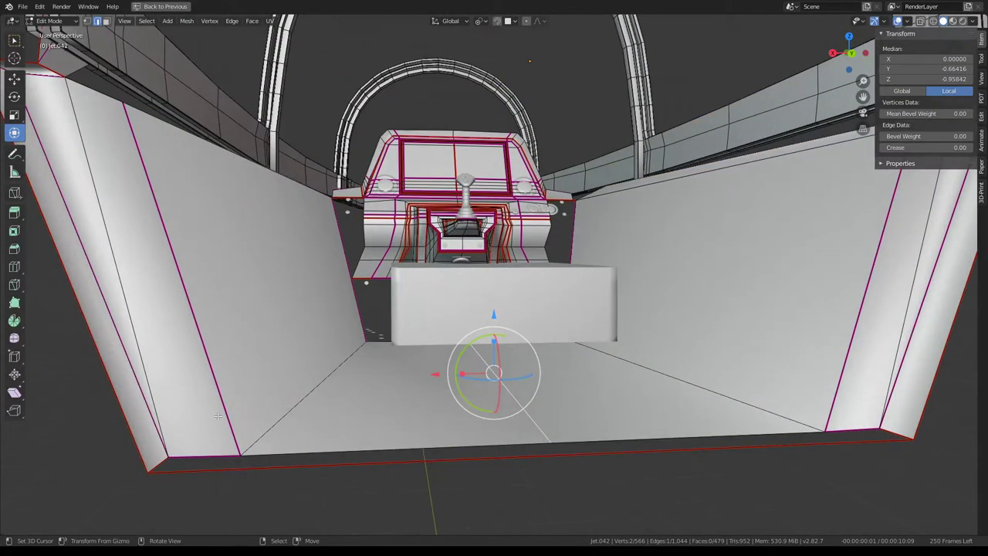
shift+click(305, 465)
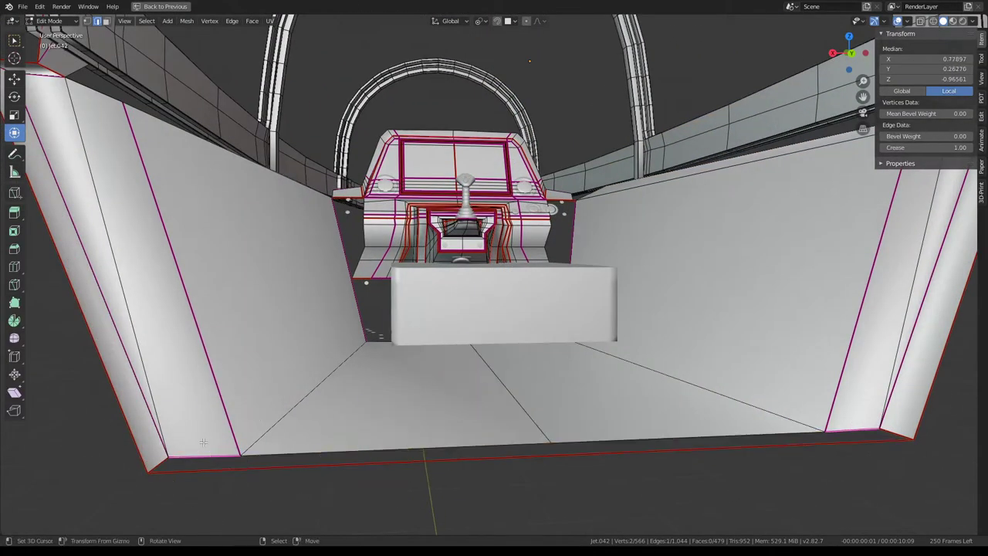
shift+click(361, 463)
right_click(444, 386)
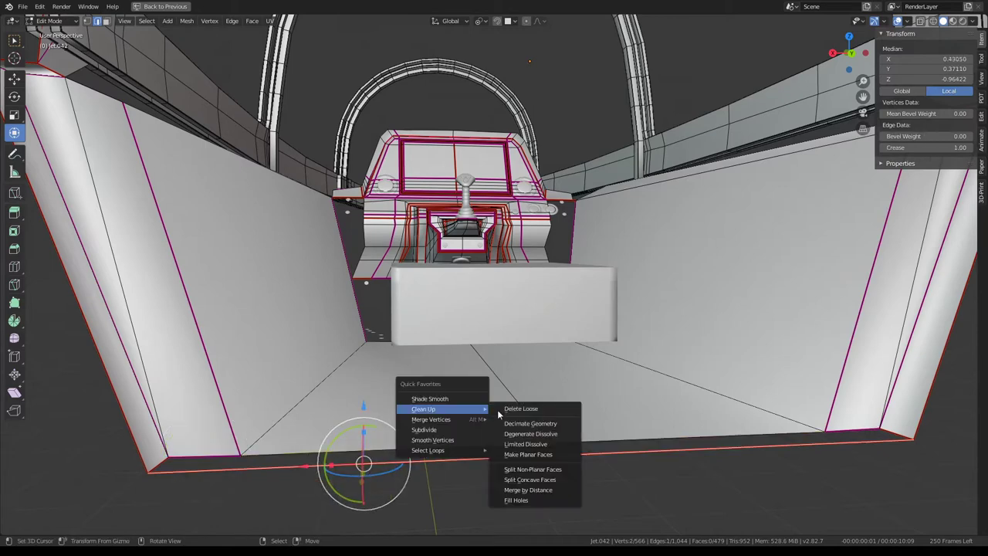
click(459, 427)
shift+click(373, 464)
key(f)
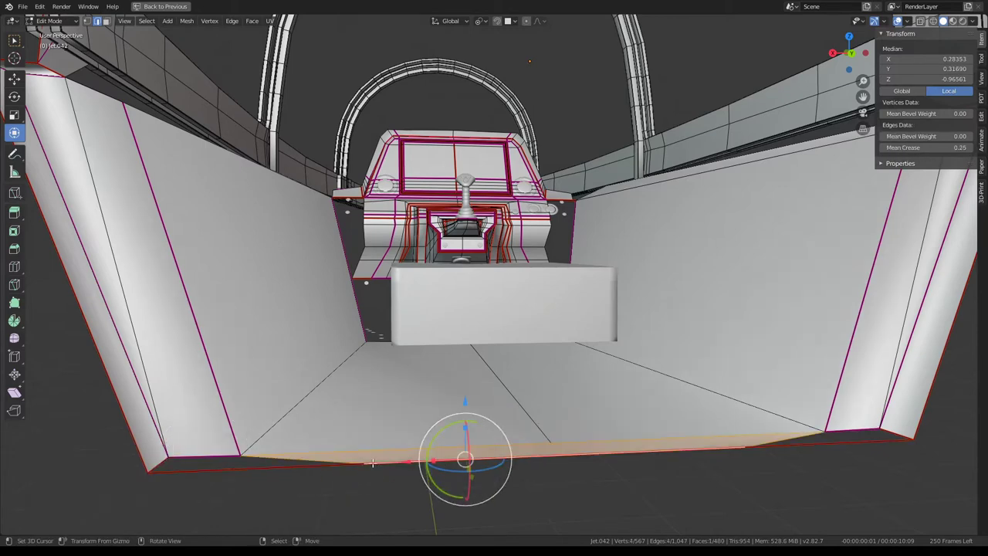
key(f)
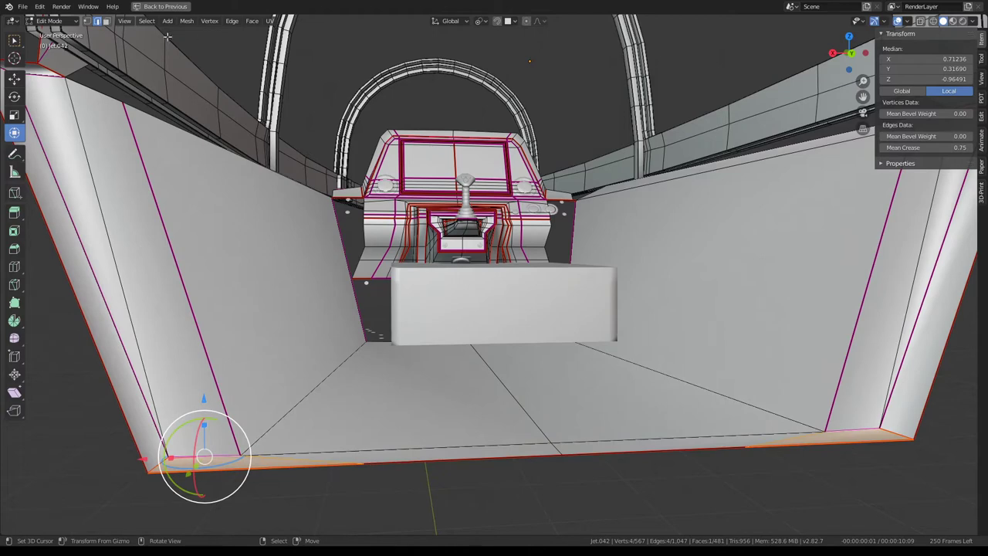
Select the two bottom corner vertices and scale them on a single axis to line them up
click(88, 21)
click(363, 463)
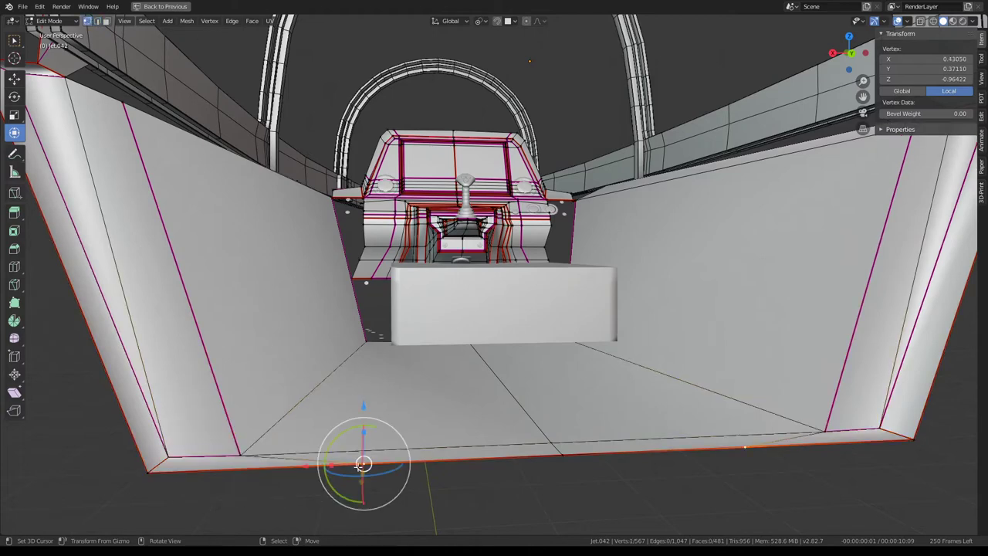
shift+click(229, 457)
key(s)
key(x)
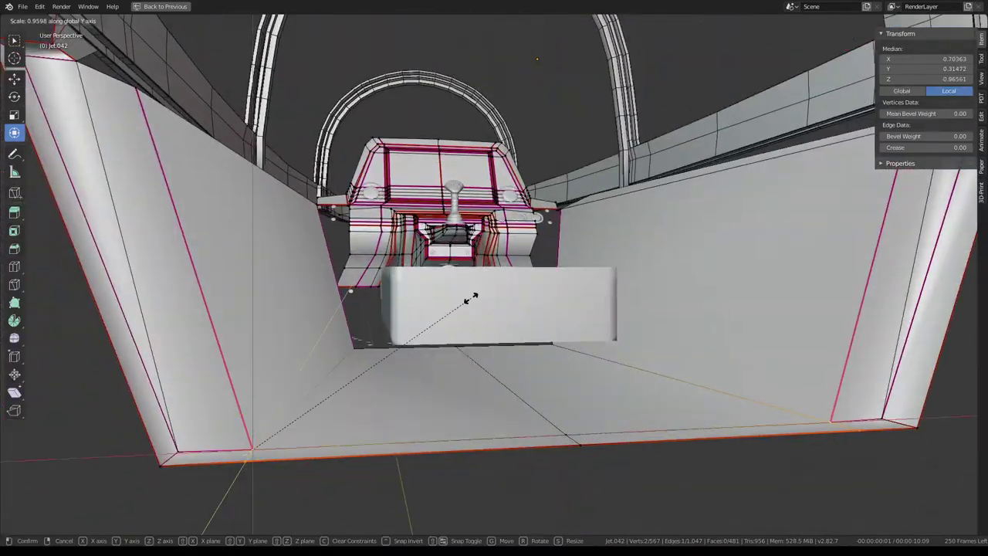
click(470, 299)
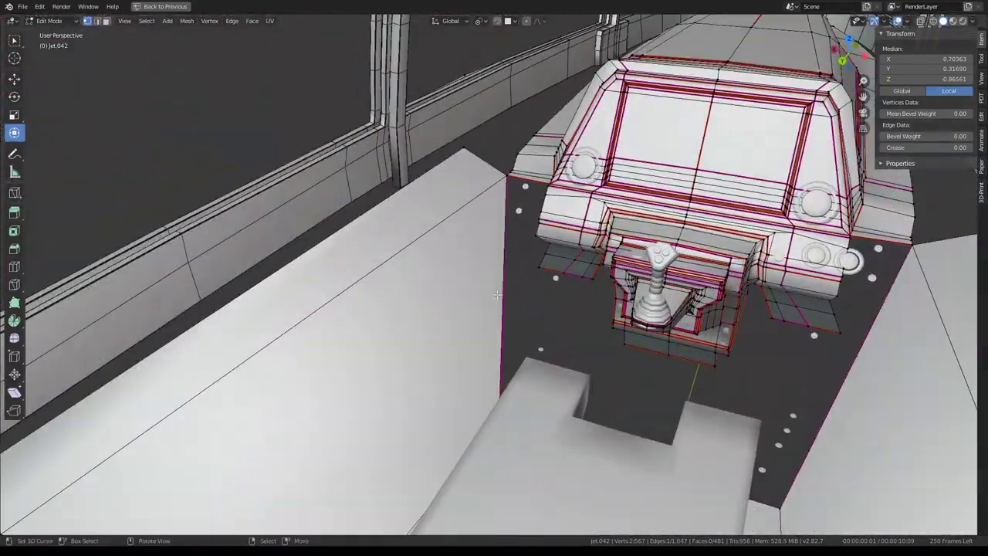
mouse_move(497, 294)
middle_down()
mouse_move(510, 237)
mouse_move(339, 340)
mouse_move(575, 351)
middle_up()
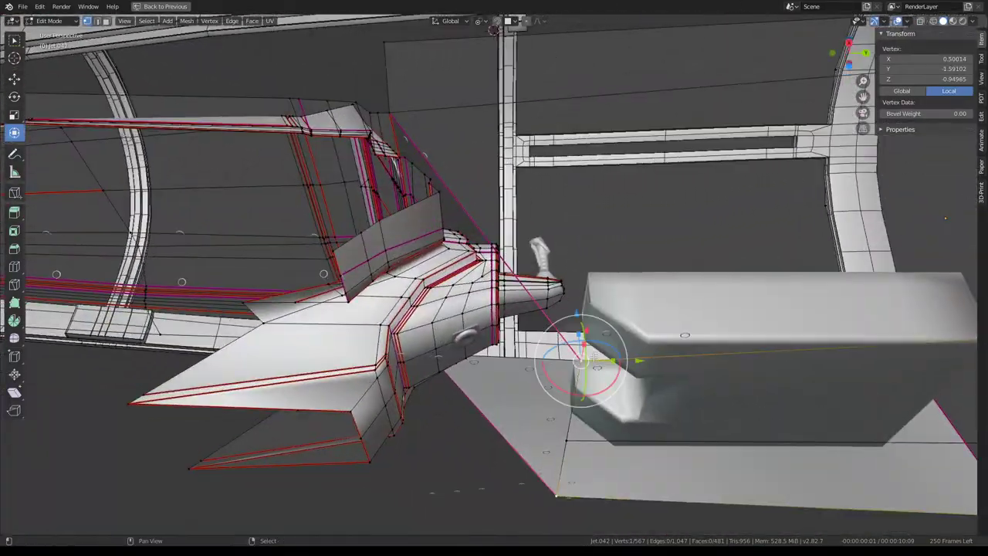
mouse_move(561, 291)
middle_down()
mouse_move(459, 312)
mouse_move(462, 302)
mouse_move(473, 321)
middle_up()
scroll(346, 316, up, 4)
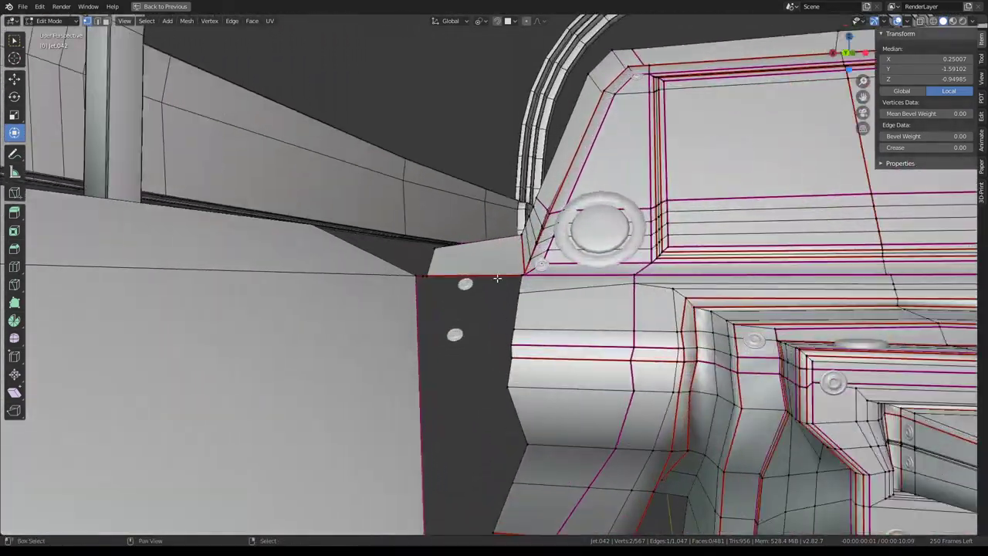
middle_drag(524, 256, 538, 314)
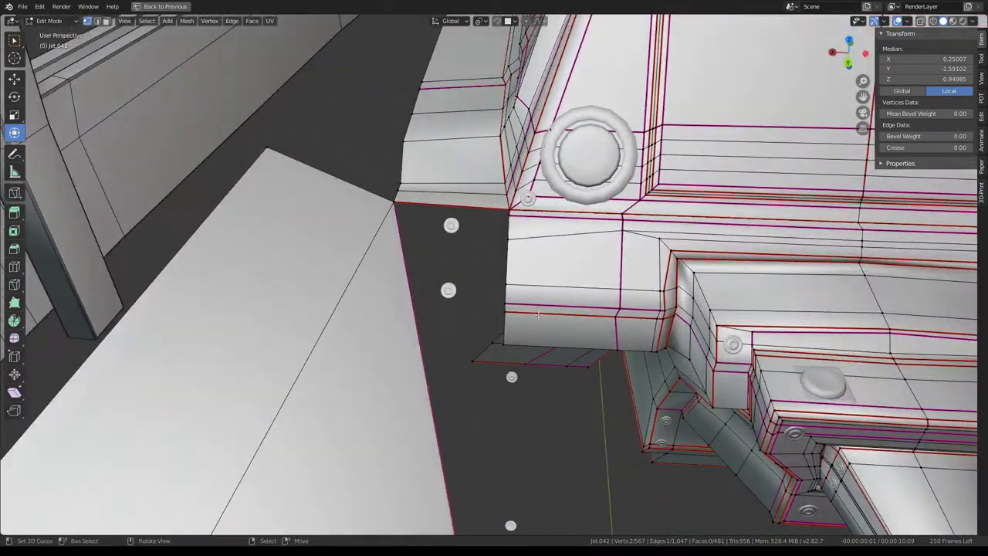
mouse_move(513, 218)
middle_down()
mouse_move(600, 345)
mouse_move(591, 319)
mouse_move(725, 414)
mouse_move(474, 409)
mouse_move(356, 348)
mouse_move(494, 309)
mouse_move(568, 233)
mouse_move(505, 258)
middle_up()
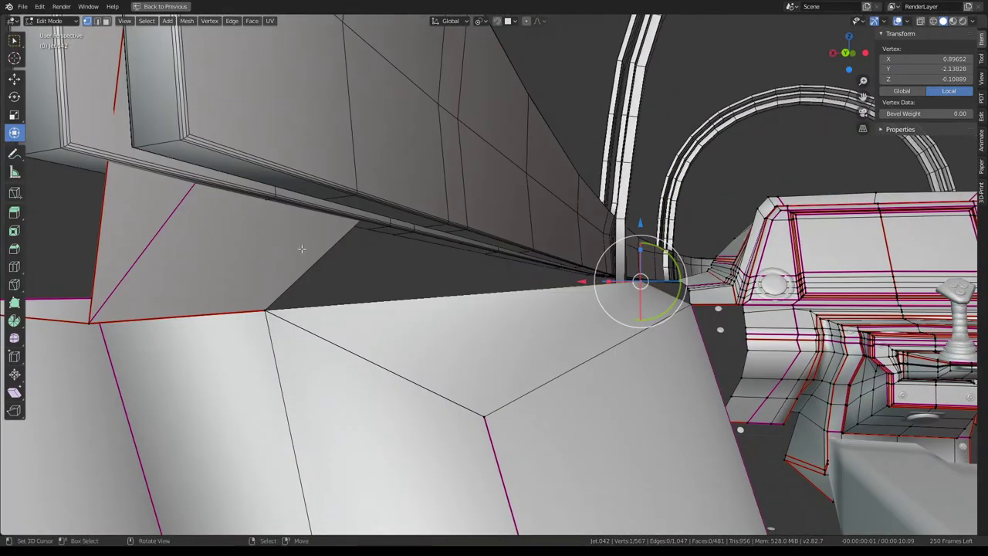
Nudge a selected vertex on the side panel top into place, then return to Object Mode
key(Tab)
mouse_move(296, 259)
middle_down()
mouse_move(563, 256)
mouse_move(547, 270)
middle_up()
key(g)
click(580, 254)
key(Tab)
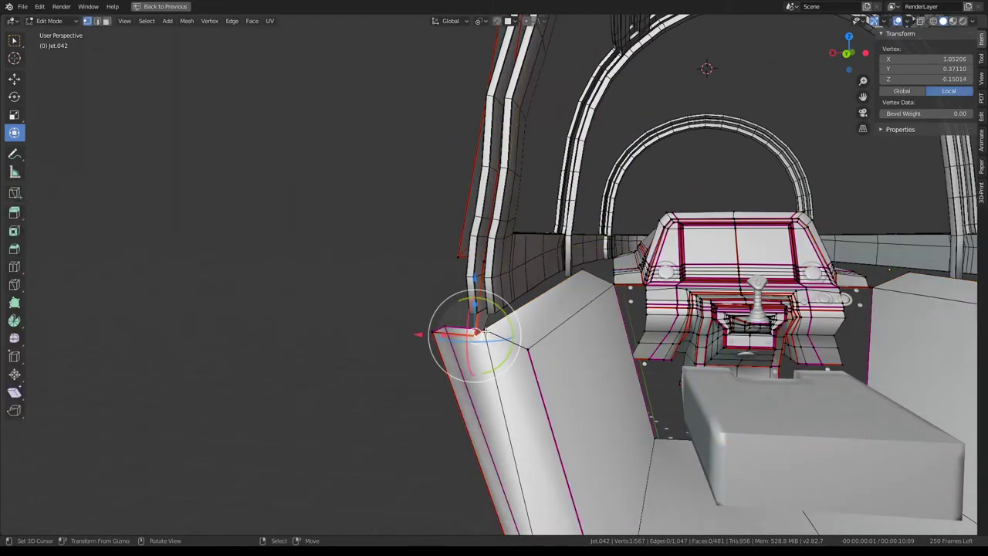
mouse_move(484, 331)
middle_down()
mouse_move(498, 316)
mouse_move(513, 322)
mouse_move(500, 328)
middle_up()
middle_drag(466, 166, 490, 174)
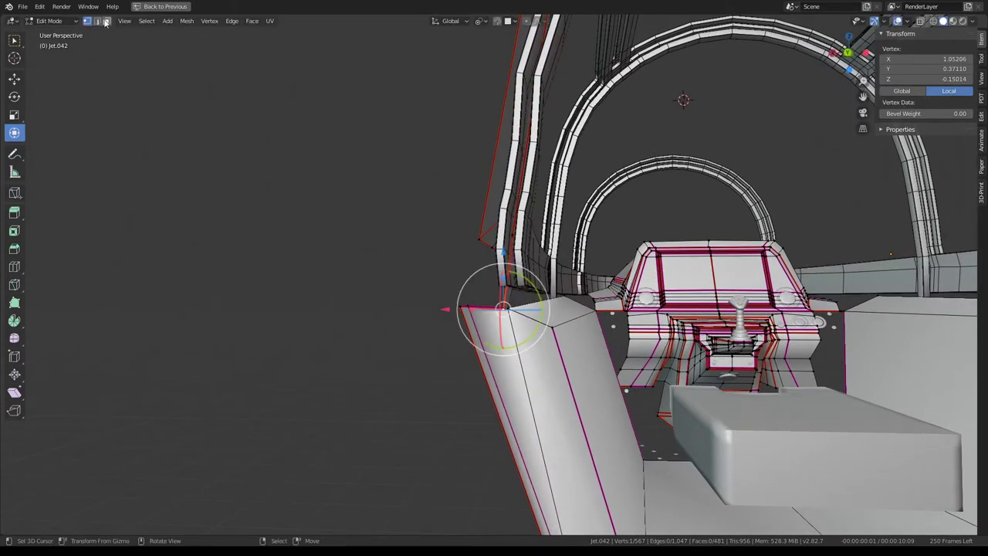
In edge select, pick the left panel's top edge and slide it outward along X toward the frame
click(105, 22)
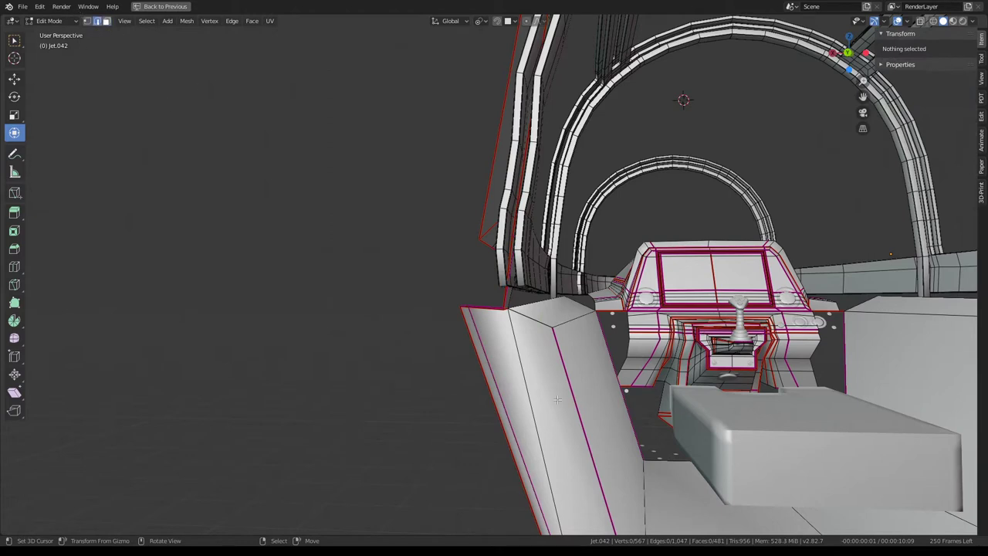
click(515, 313)
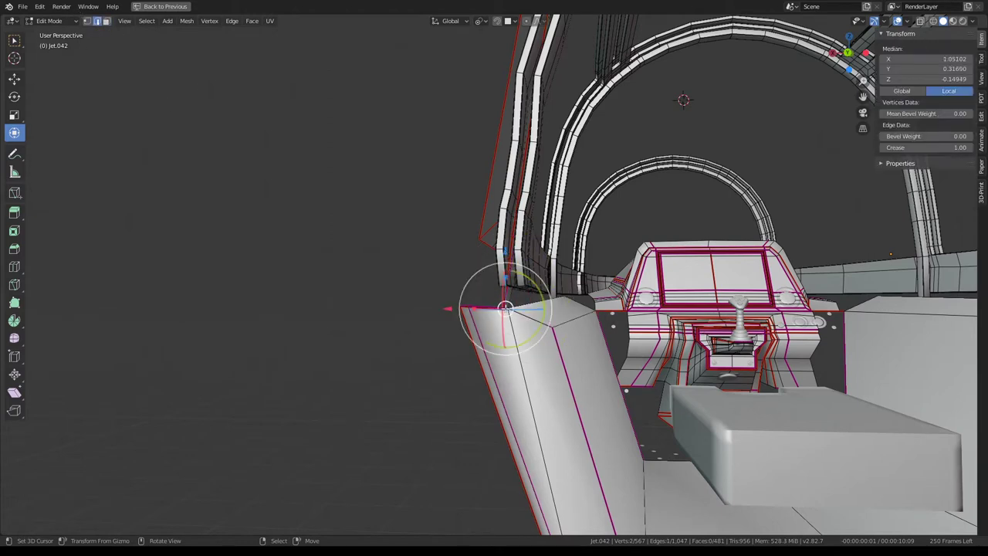
drag(445, 310, 456, 311)
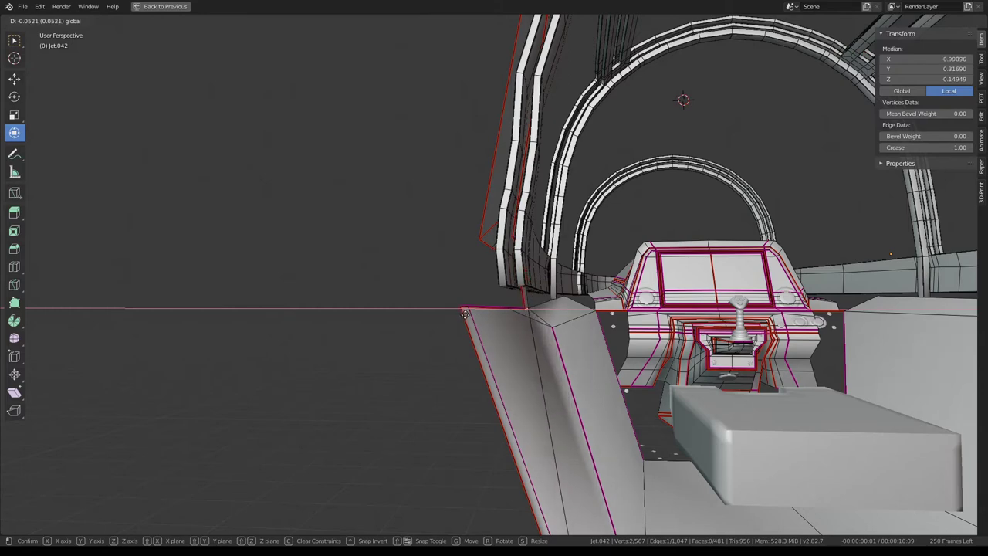
drag(463, 314, 466, 313)
middle_drag(465, 313, 541, 326)
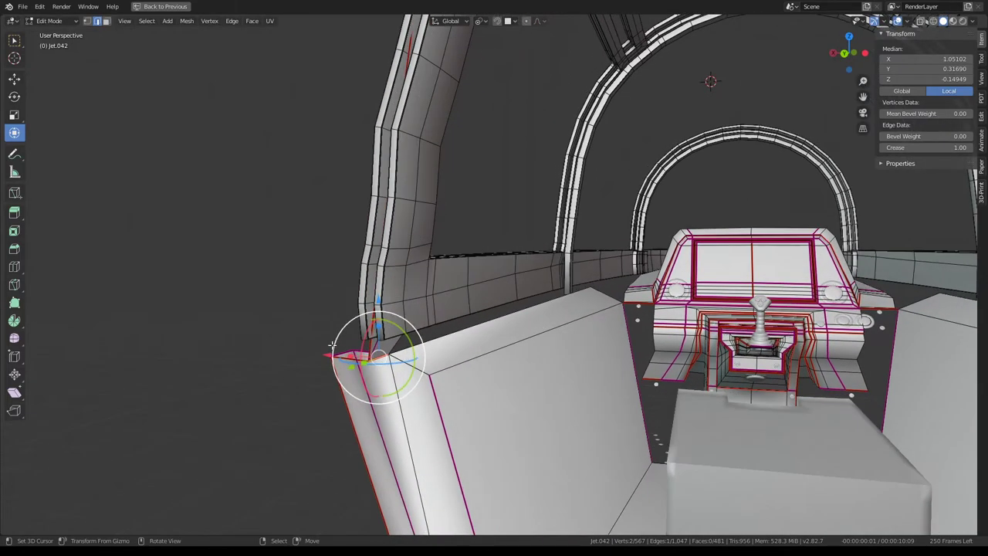
middle_drag(331, 345, 457, 346)
drag(501, 367, 510, 368)
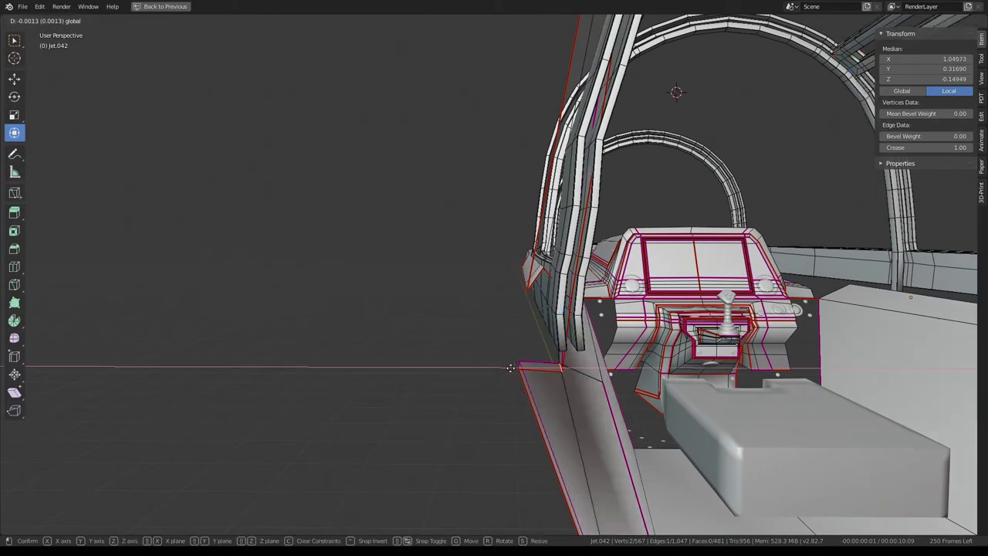
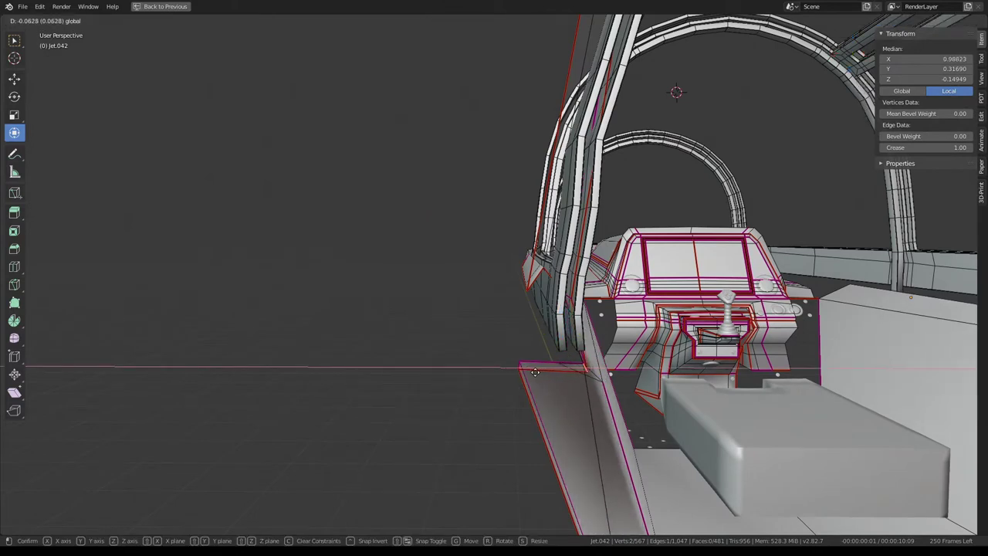
Shift the side panel's front corner vertices 0.038 along X
drag(524, 371, 525, 371)
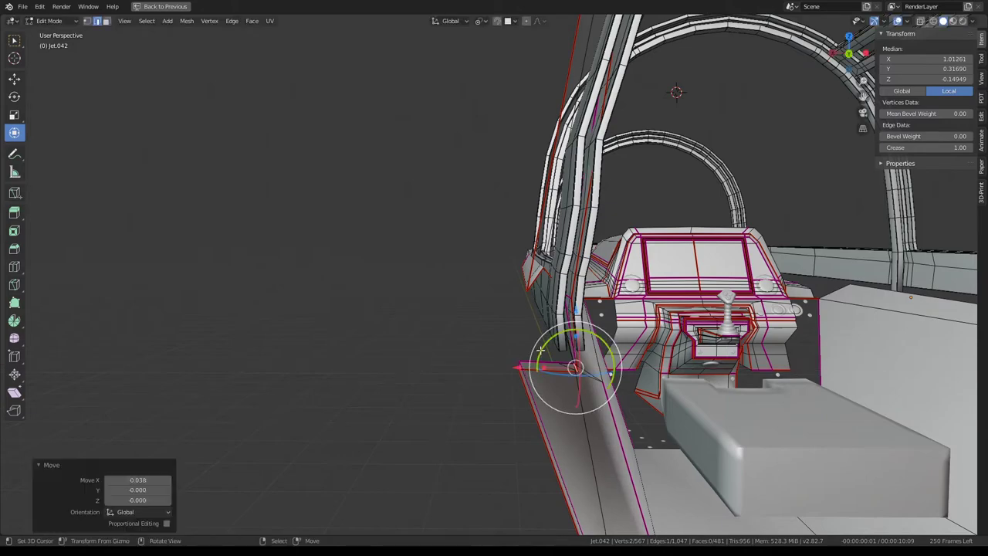
middle_drag(525, 371, 528, 347)
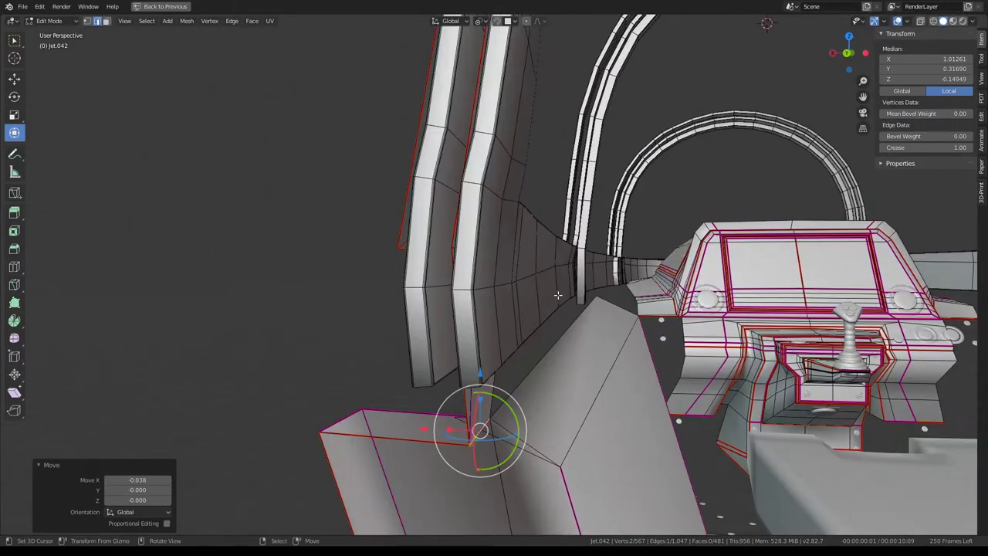
middle_drag(494, 213, 606, 344)
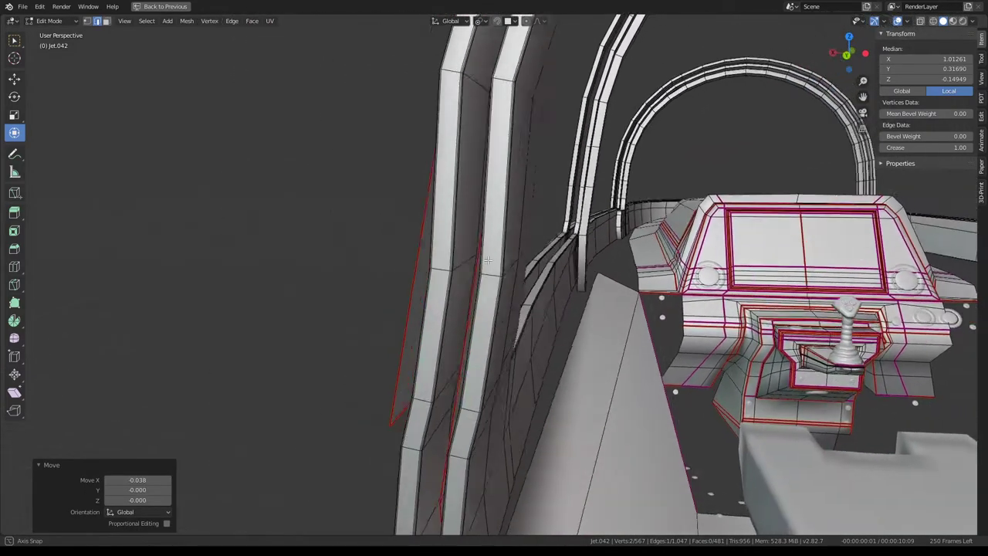
Select the Glass_High.003 canopy frame and inspect it beside the cockpit
key(Tab)
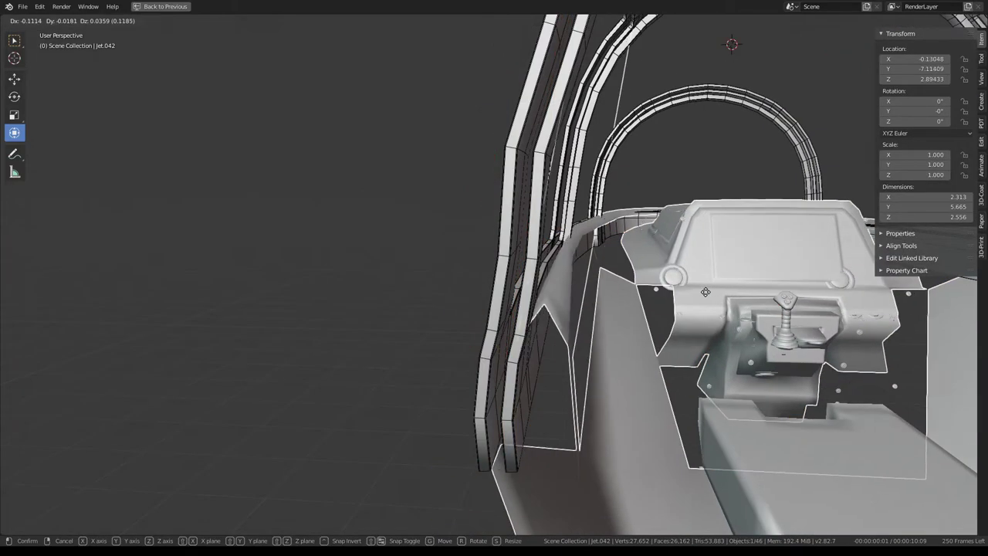
mouse_move(625, 327)
middle_down()
mouse_move(519, 309)
mouse_move(479, 342)
middle_up()
key(Tab)
middle_drag(542, 315, 420, 287)
key(Tab)
click(420, 286)
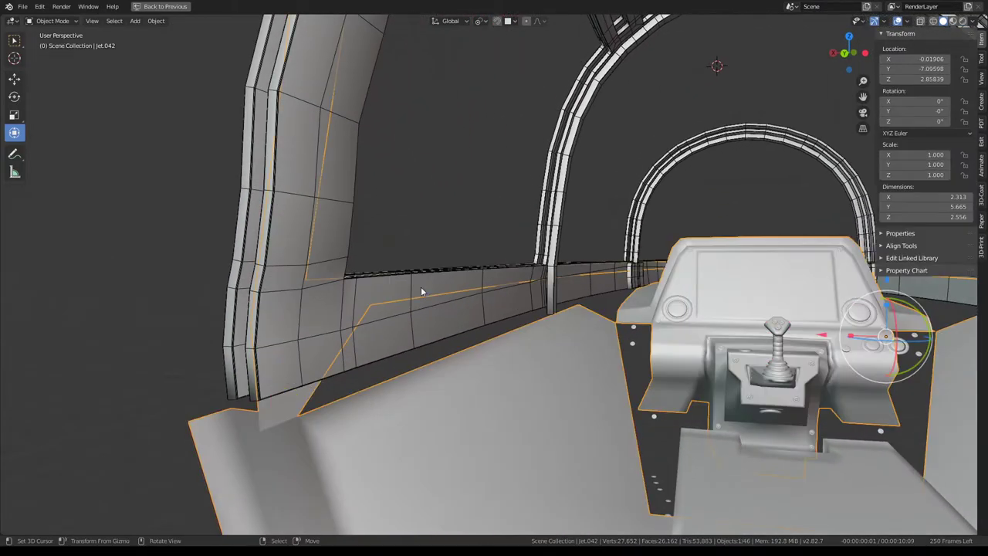
mouse_move(356, 286)
middle_down()
mouse_move(432, 281)
mouse_move(447, 294)
middle_up()
key(Tab)
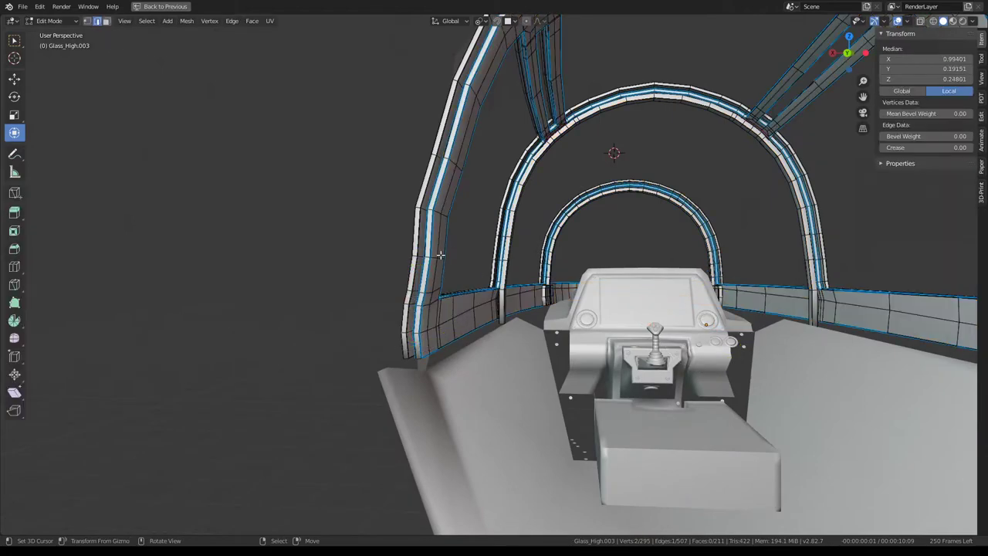
key(Tab)
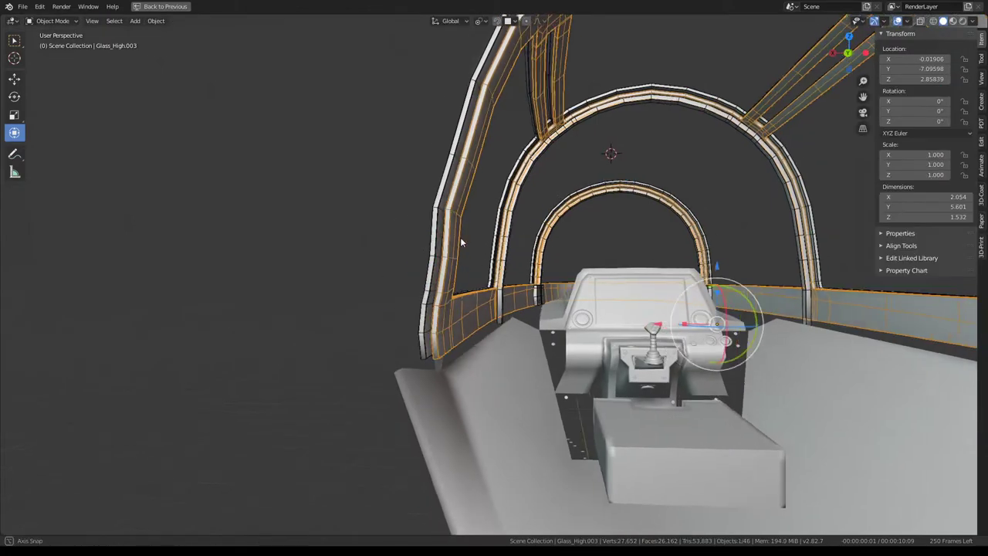
Check the console and canopy through the scene camera view
middle_drag(460, 237, 430, 244)
mouse_move(499, 233)
middle_down()
mouse_move(463, 244)
mouse_move(478, 192)
mouse_move(602, 236)
middle_up()
scroll(601, 236, up, 3)
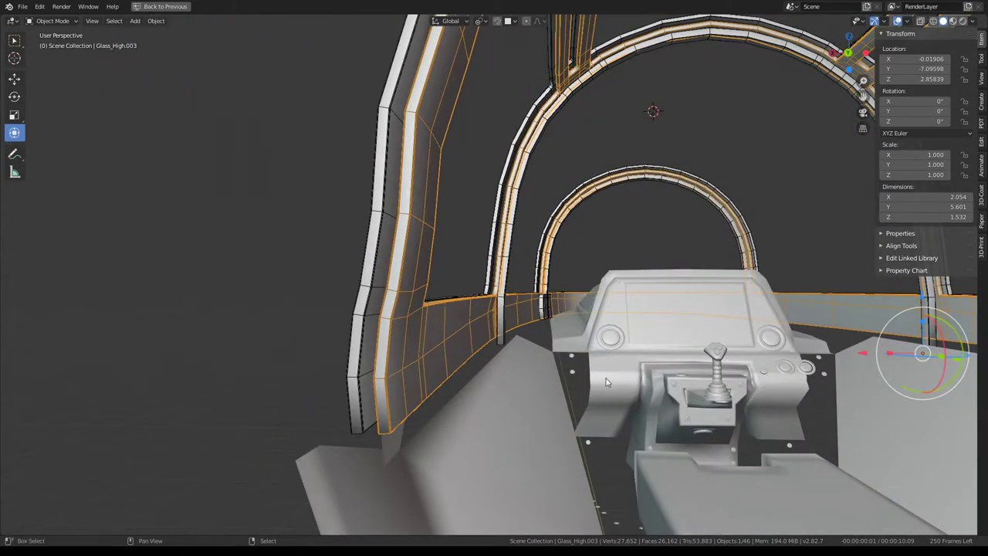
shift+middle_drag(606, 382, 437, 216)
key(KP_0)
scroll(541, 239, up, 2)
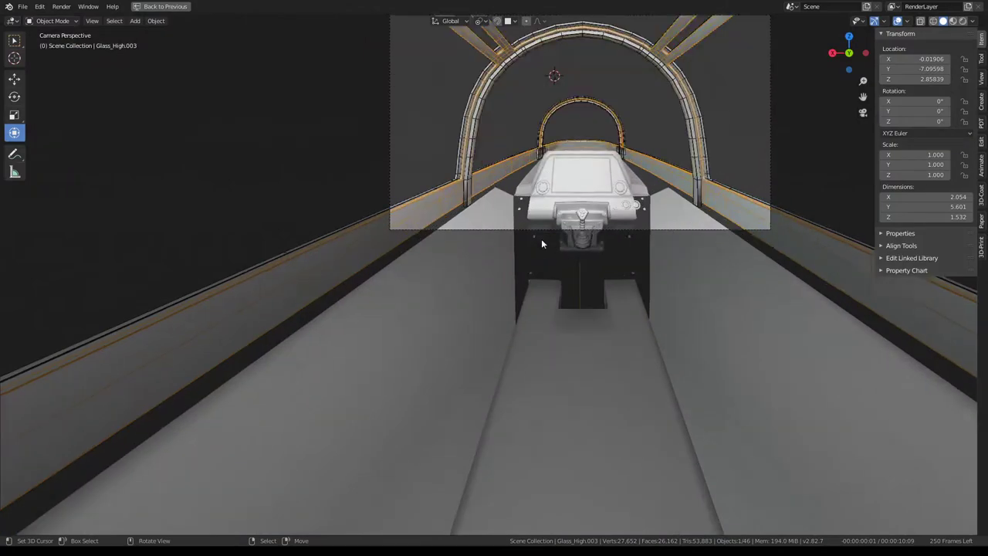
scroll(533, 247, up, 2)
scroll(517, 258, up, 2)
mouse_move(517, 258)
middle_down()
mouse_move(525, 304)
mouse_move(535, 196)
middle_up()
Select two shortest-path edge rows on Jet.042's left flank and scale them to zero along X
click(442, 296)
key(Tab)
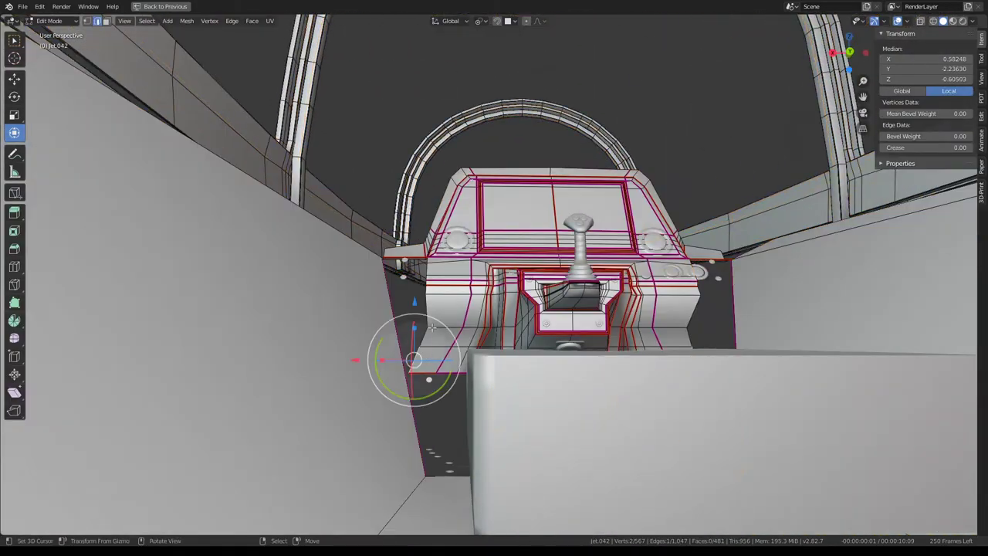
key(KP_Decimal)
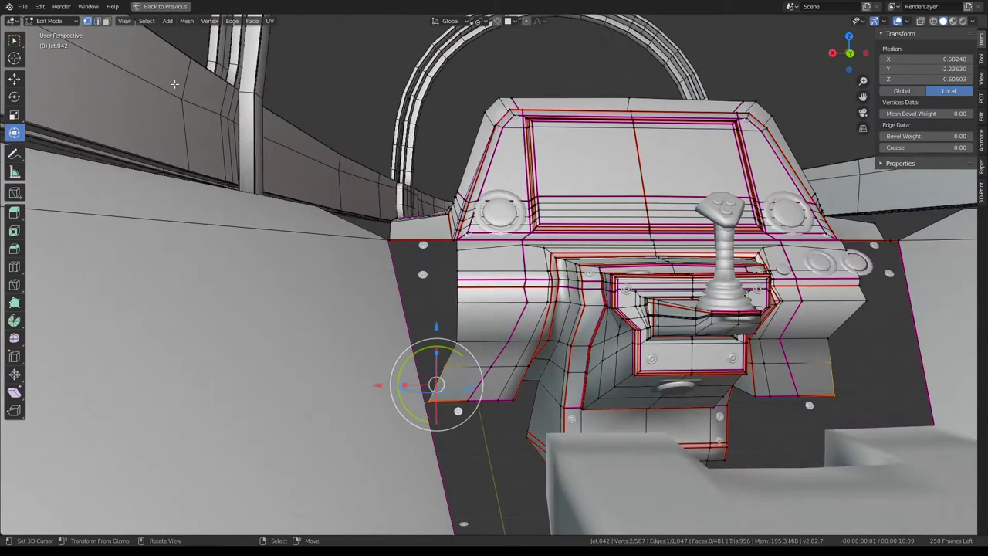
click(427, 400)
ctrl+click(453, 246)
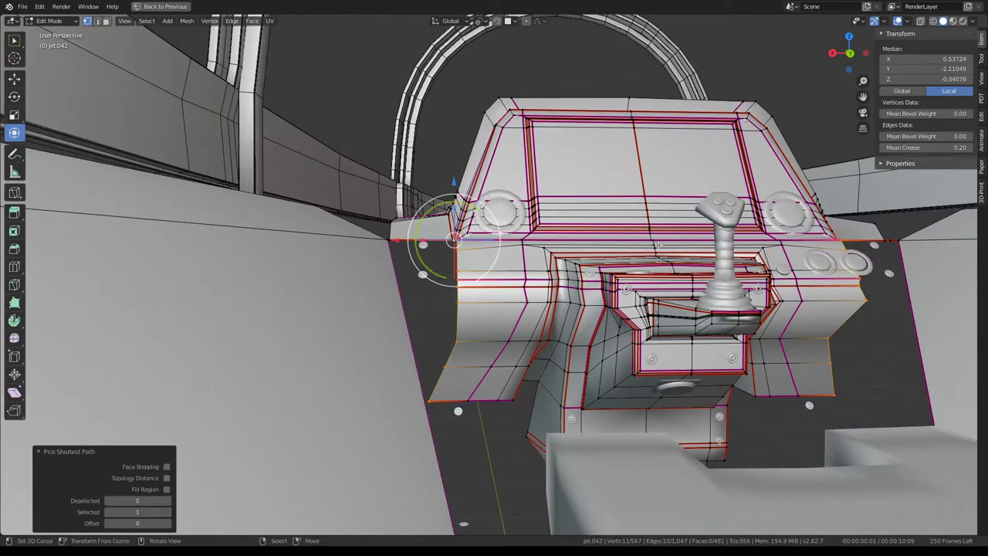
click(431, 402)
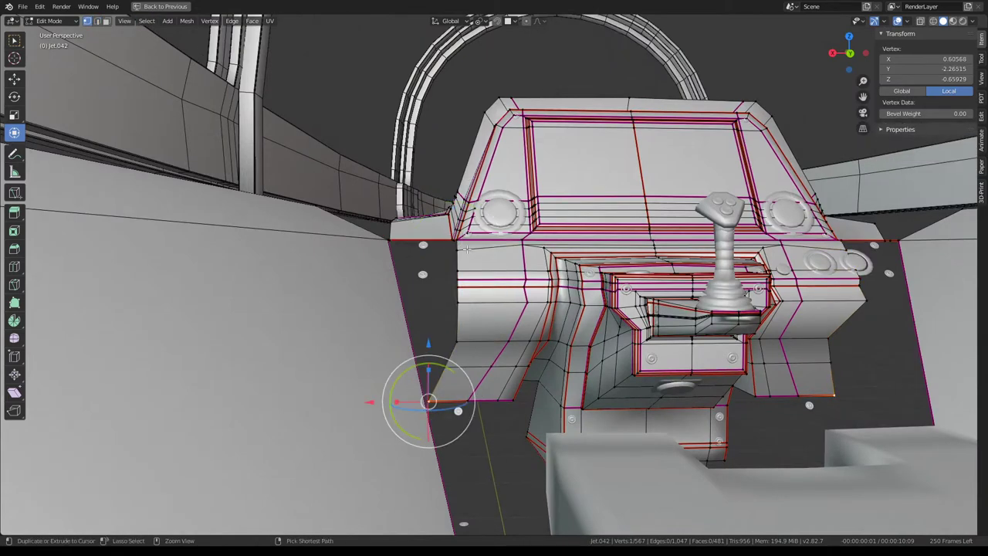
ctrl+click(466, 248)
key(s)
key(y)
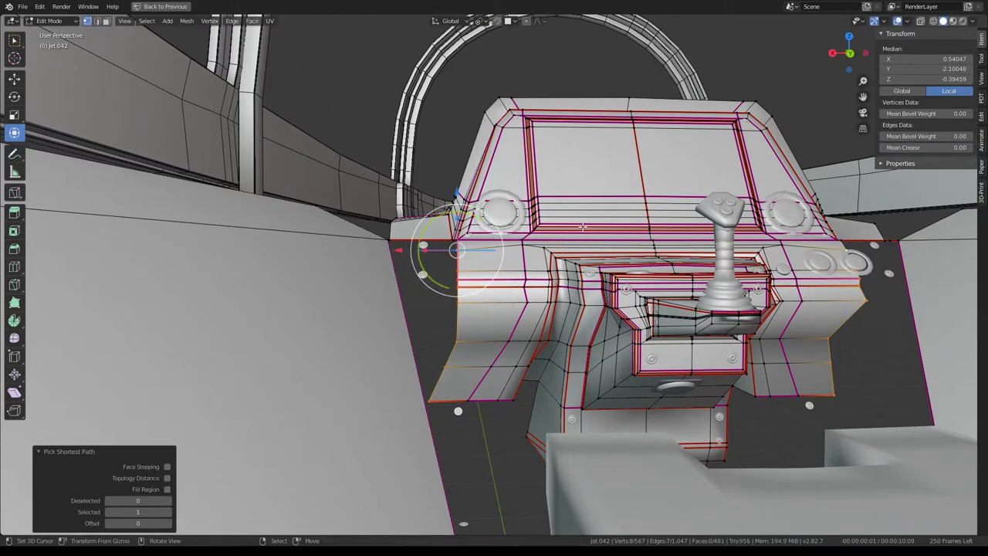
key(x)
click(525, 214)
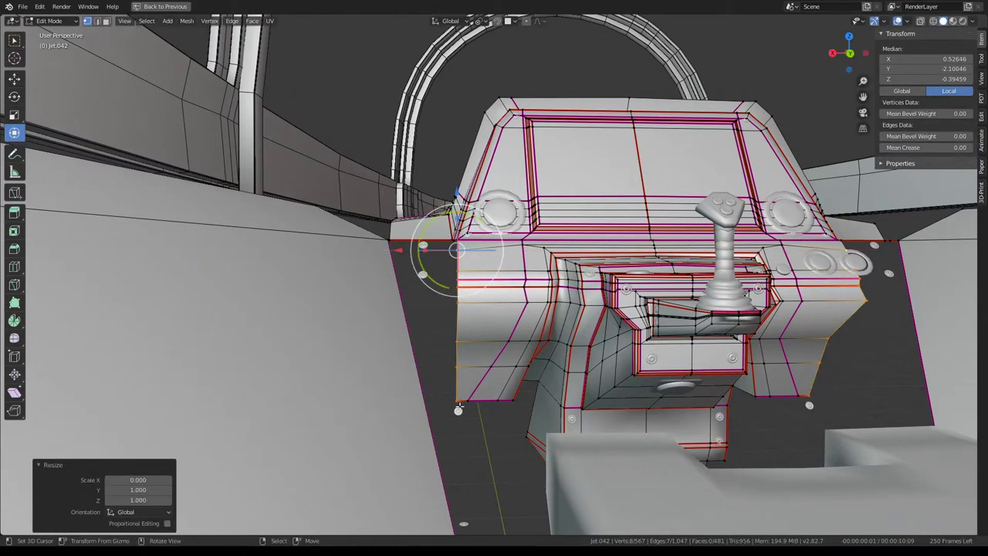
Flatten the next edge row along the console side to zero width on X
middle_drag(497, 371, 508, 397)
click(500, 399)
ctrl+click(551, 266)
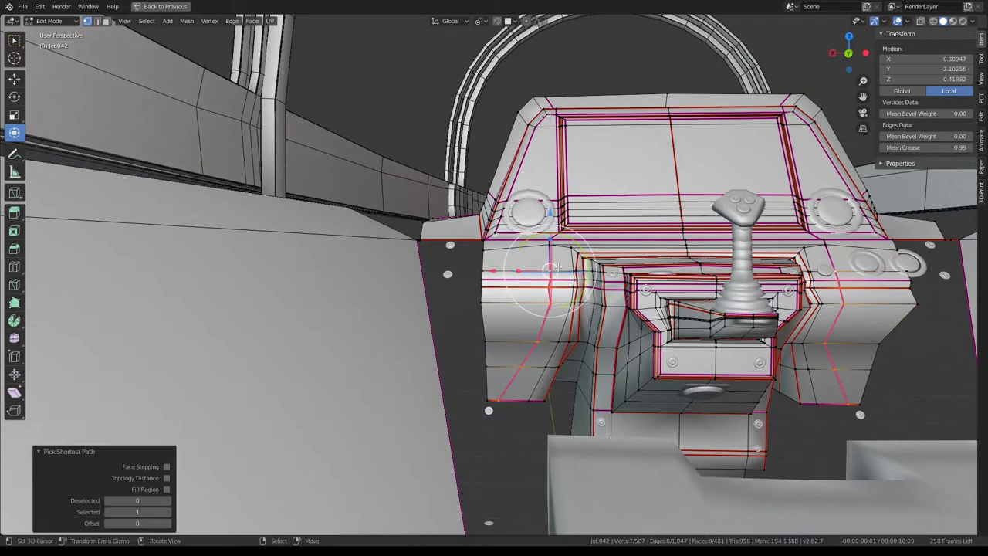
key(s)
key(x)
click(635, 244)
key(Tab)
scroll(544, 282, down, 3)
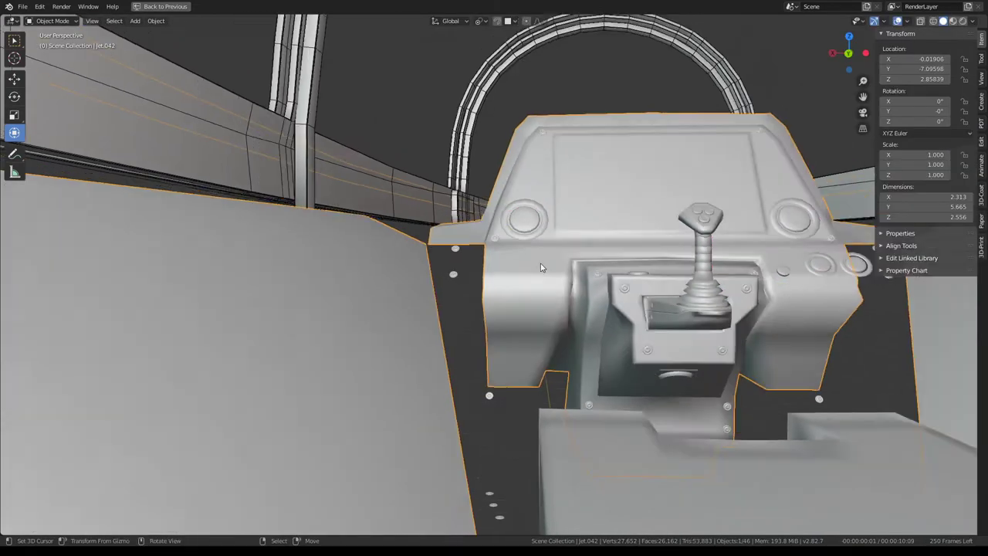
mouse_move(543, 282)
middle_down()
mouse_move(543, 300)
mouse_move(236, 403)
middle_up()
scroll(498, 314, up, 3)
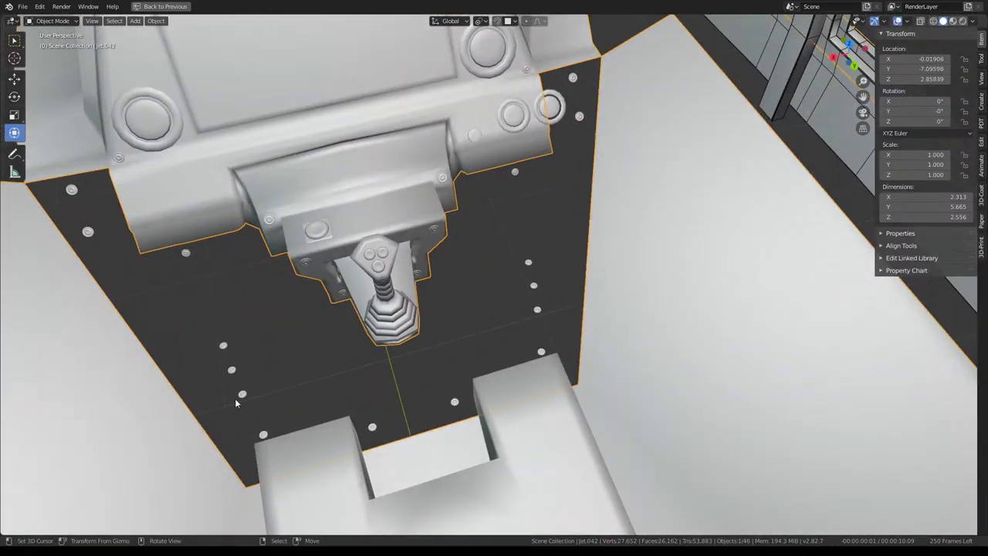
Move the floor bolt and the studs beside the console into the ???? collection
click(241, 395)
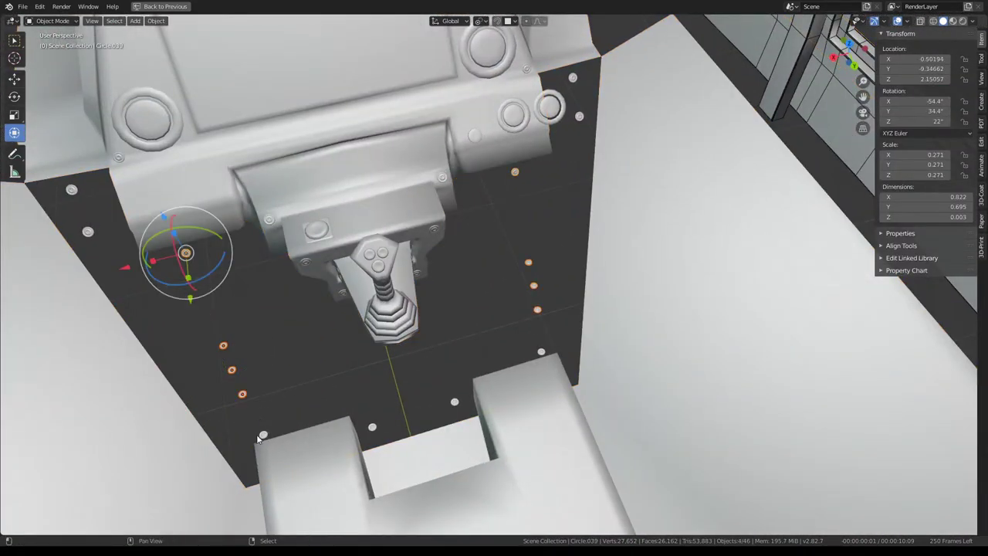
middle_drag(344, 371, 416, 418)
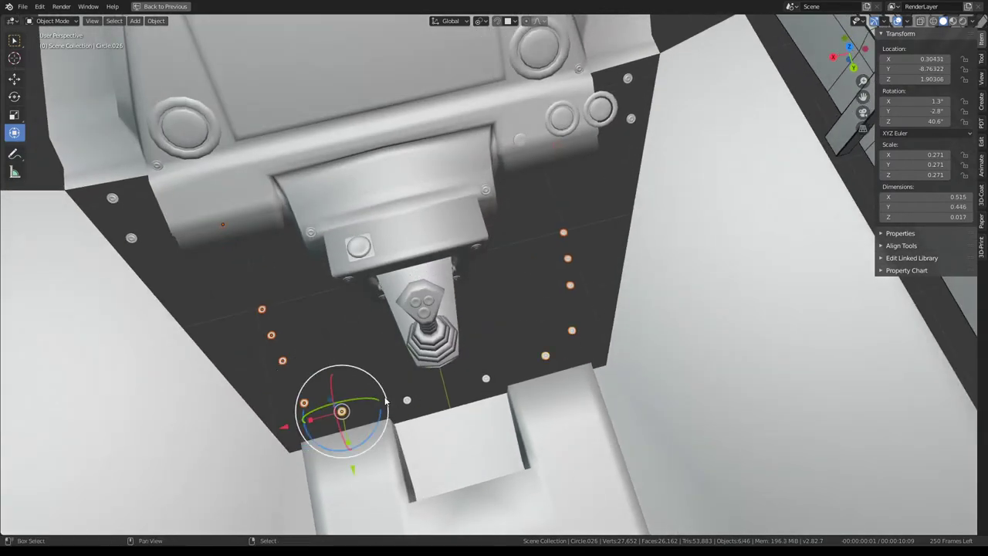
key(m)
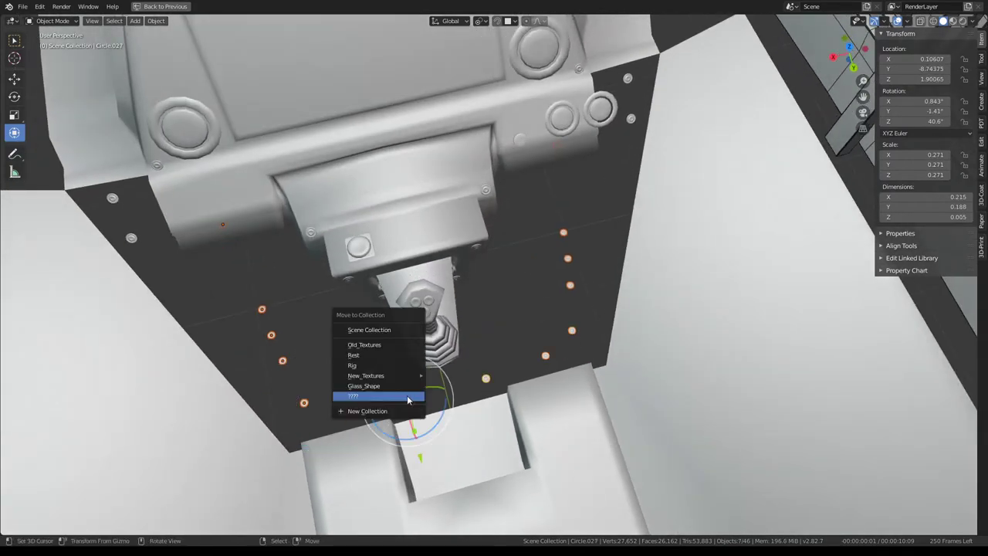
click(408, 398)
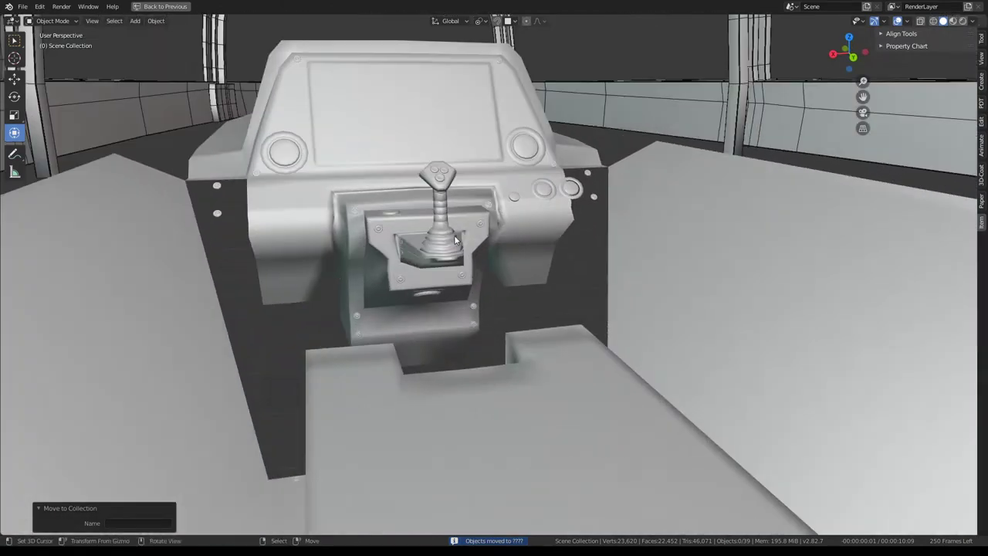
click(217, 186)
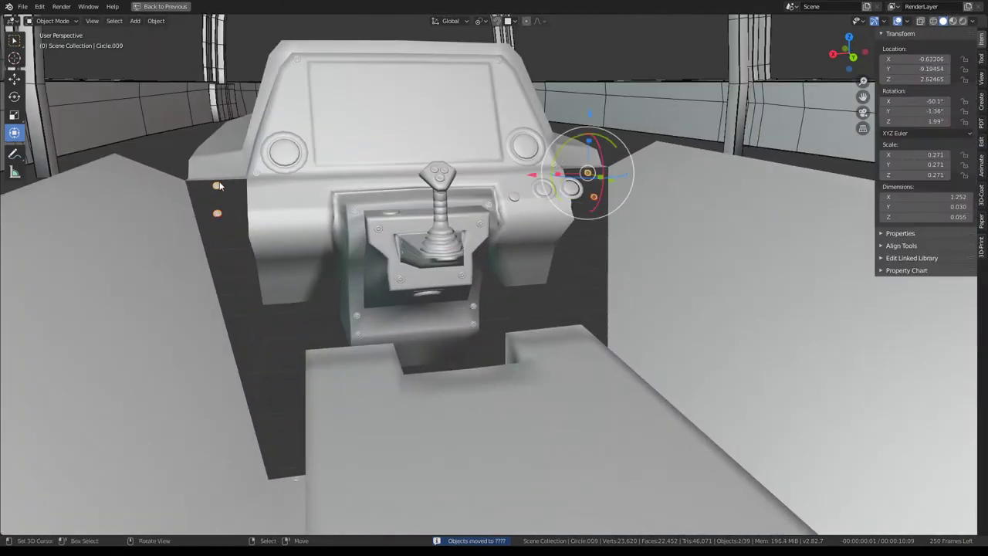
key(m)
click(219, 186)
Move the bolt under the cockpit into the ???? collection as well
mouse_move(443, 260)
middle_down()
mouse_move(435, 238)
mouse_move(521, 259)
mouse_move(530, 324)
mouse_move(510, 412)
middle_up()
click(519, 412)
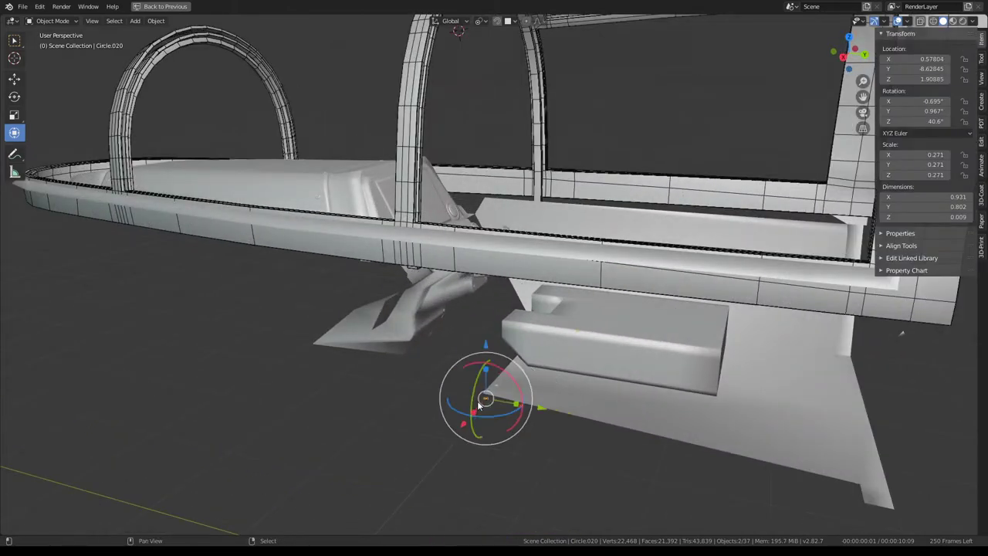
middle_drag(491, 372, 581, 378)
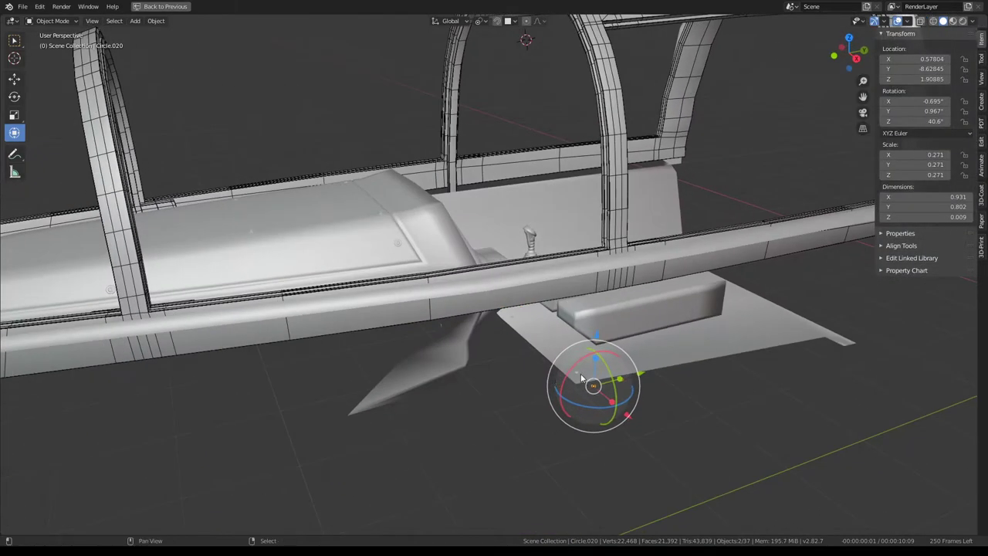
key(m)
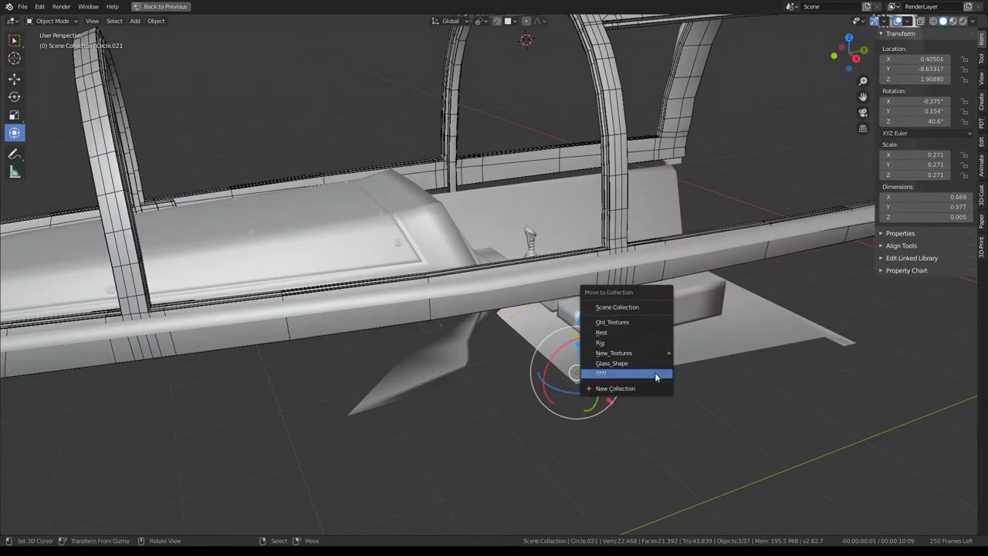
click(655, 375)
mouse_move(654, 375)
middle_down()
mouse_move(492, 319)
mouse_move(383, 306)
mouse_move(352, 326)
mouse_move(461, 333)
mouse_move(416, 334)
mouse_move(436, 335)
mouse_move(494, 270)
mouse_move(501, 249)
mouse_move(478, 237)
middle_up()
scroll(384, 331, up, 3)
scroll(384, 330, down, 4)
key(Tab)
Hide the canopy glass frame and resume editing the Jet.042 body mesh
click(347, 175)
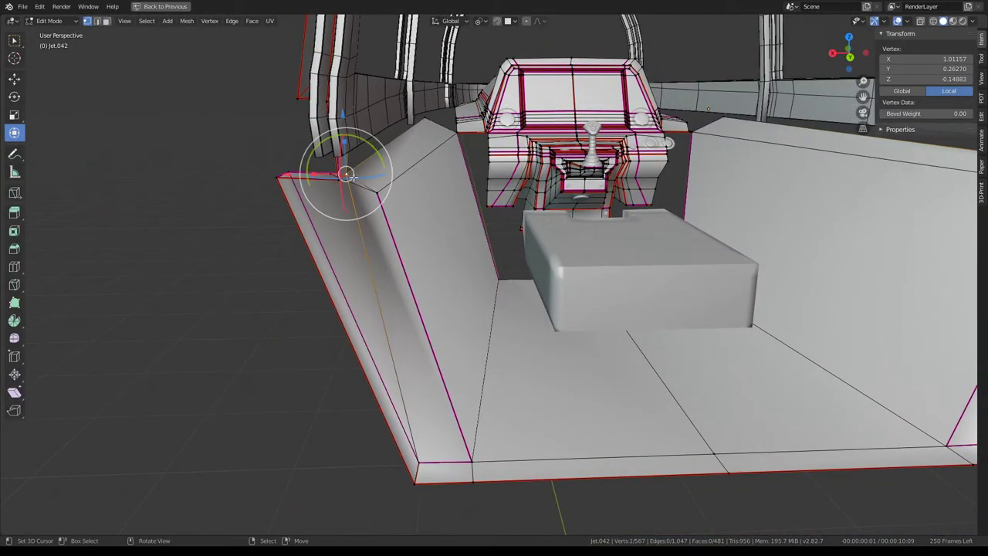
key(KP_Decimal)
mouse_move(404, 165)
middle_down()
mouse_move(480, 146)
mouse_move(516, 112)
mouse_move(495, 147)
middle_up()
key(Tab)
click(495, 149)
key(h)
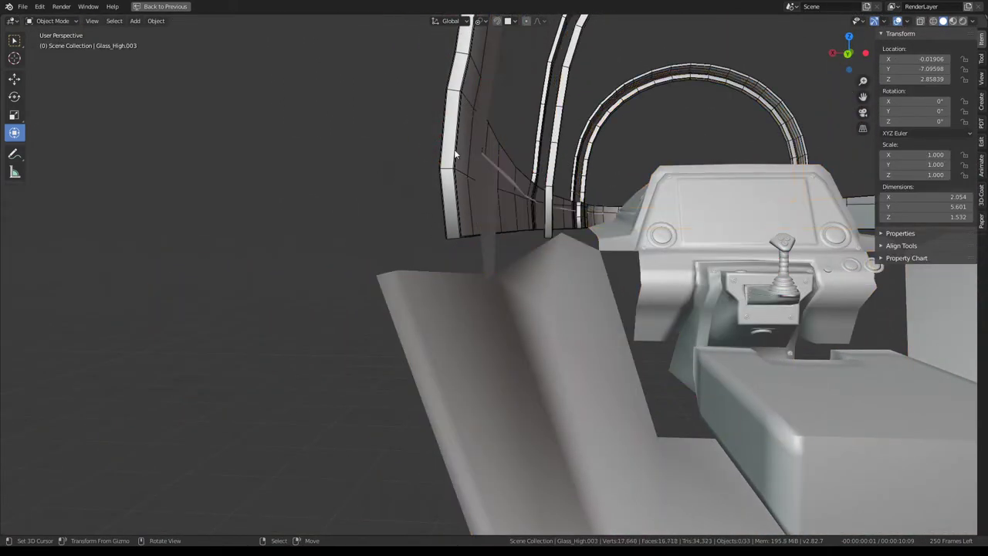
key(KP_Decimal)
key(Tab)
mouse_move(692, 125)
middle_down()
mouse_move(373, 210)
mouse_move(474, 183)
mouse_move(469, 159)
mouse_move(435, 223)
mouse_move(455, 231)
mouse_move(443, 181)
mouse_move(384, 154)
mouse_move(695, 216)
mouse_move(751, 239)
middle_up()
key(Tab)
click(694, 217)
click(647, 273)
key(Tab)
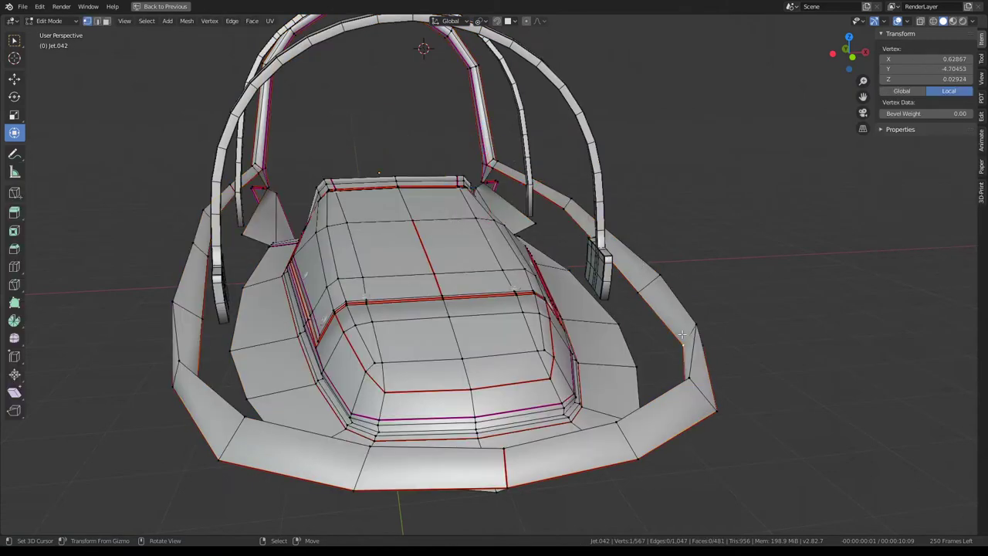
In top view, move three side-panel vertices inward along X
key(KP_7)
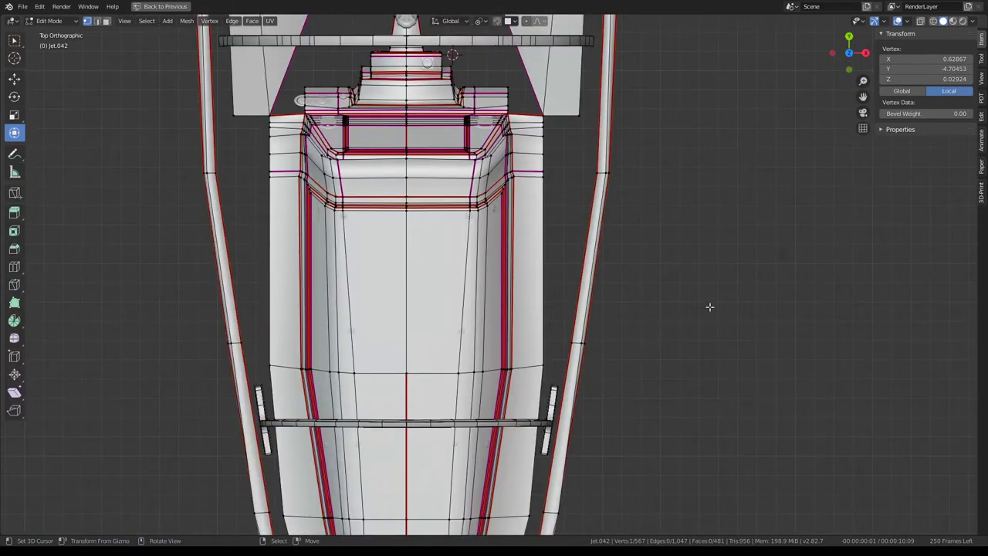
scroll(710, 306, down, 5)
scroll(545, 302, up, 5)
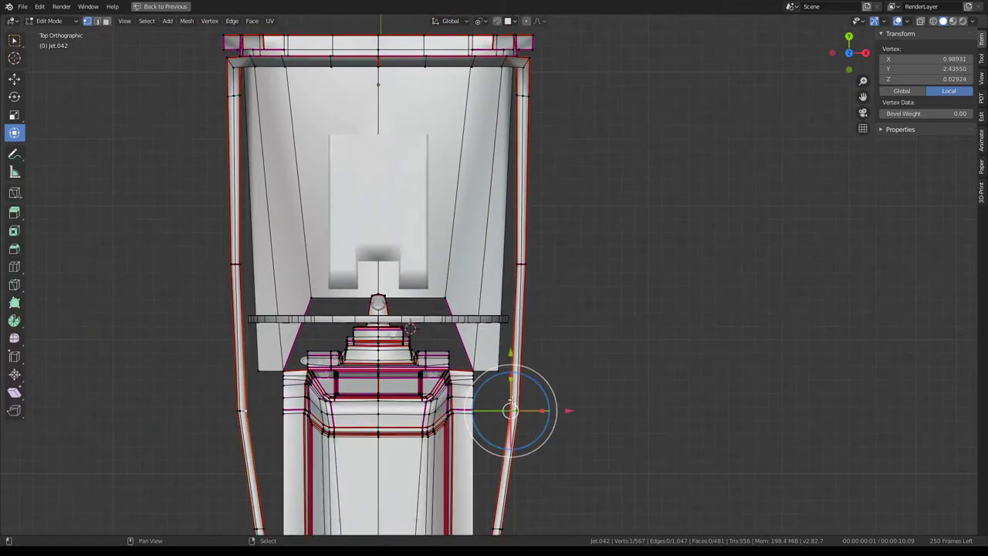
scroll(585, 384, up, 1)
middle_drag(483, 358, 487, 264)
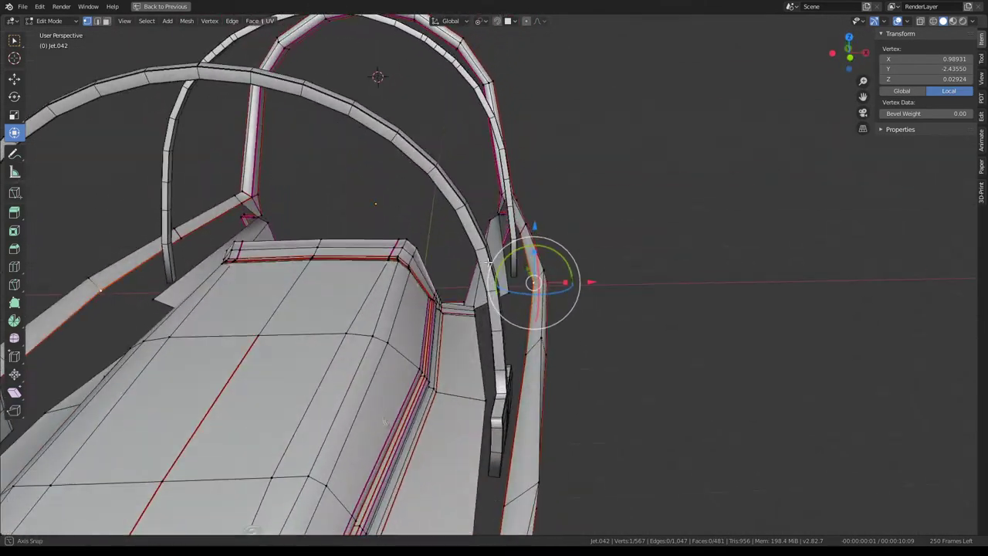
key(KP_7)
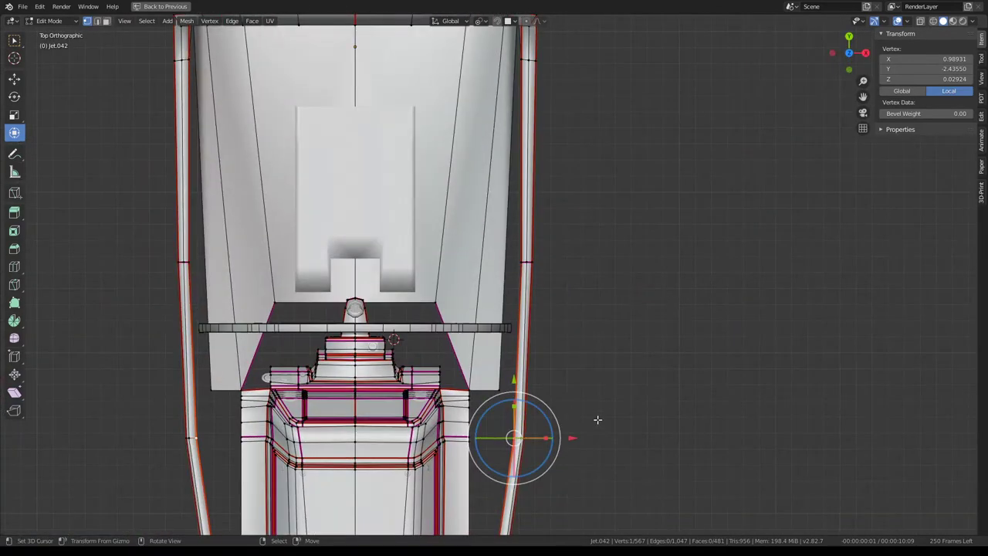
drag(572, 439, 548, 440)
click(481, 437)
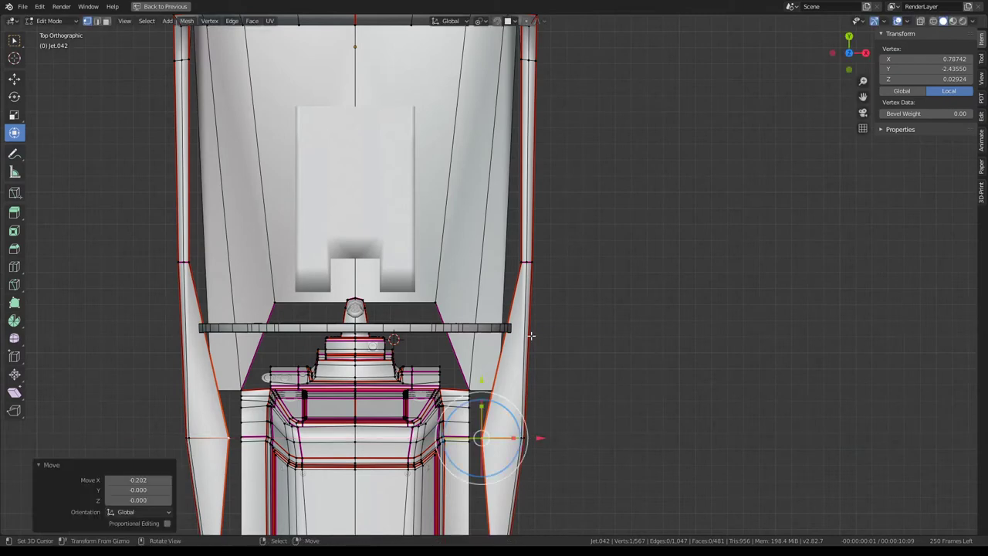
click(512, 255)
drag(571, 262, 535, 261)
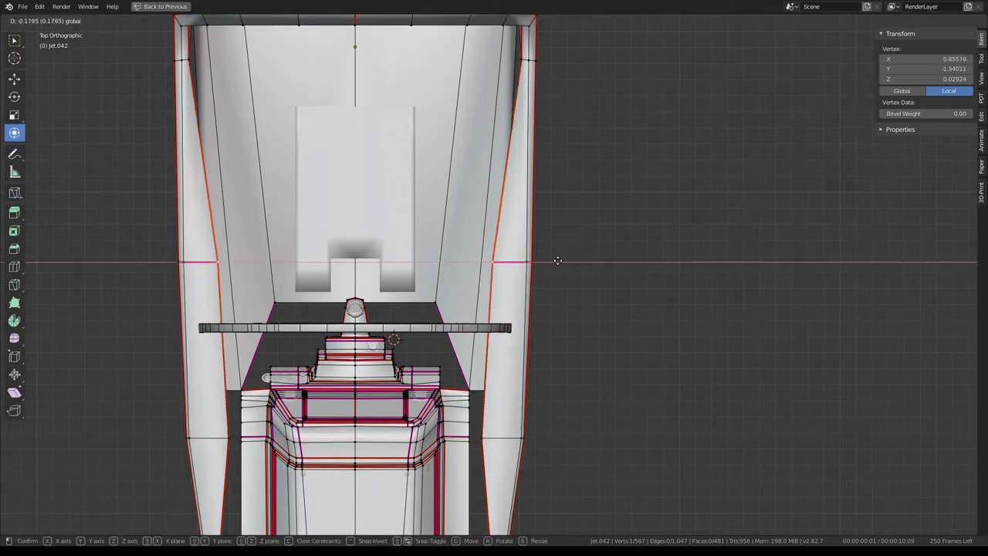
shift+middle_drag(517, 69, 514, 182)
click(514, 182)
drag(578, 171, 553, 171)
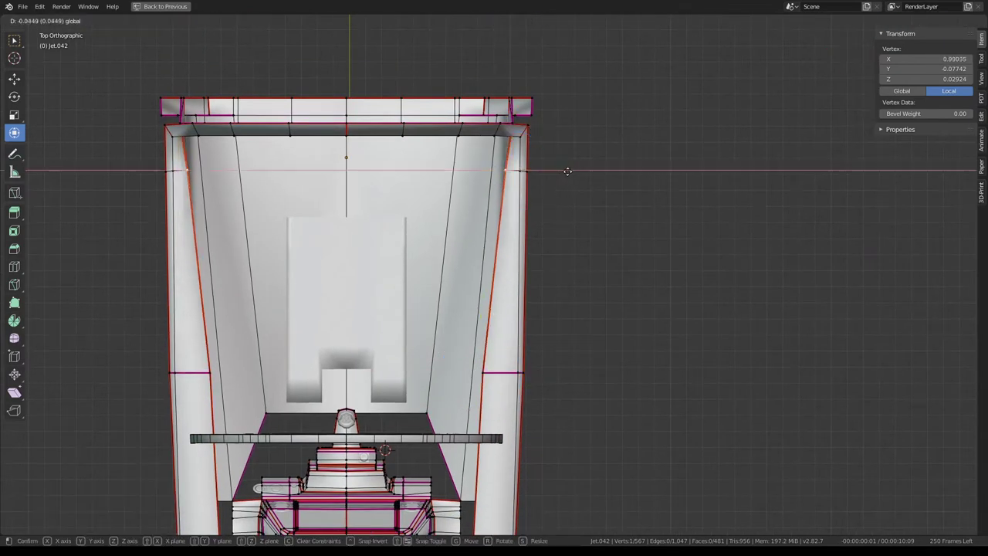
Move the lower side-panel edge inward along X
mouse_move(553, 171)
middle_down()
mouse_move(440, 188)
mouse_move(622, 144)
mouse_move(412, 330)
middle_up()
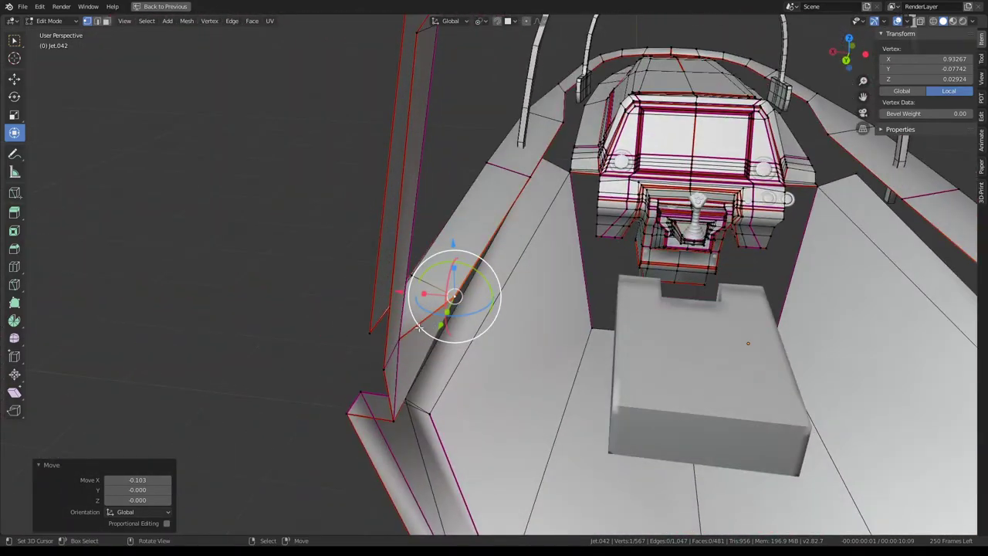
click(412, 330)
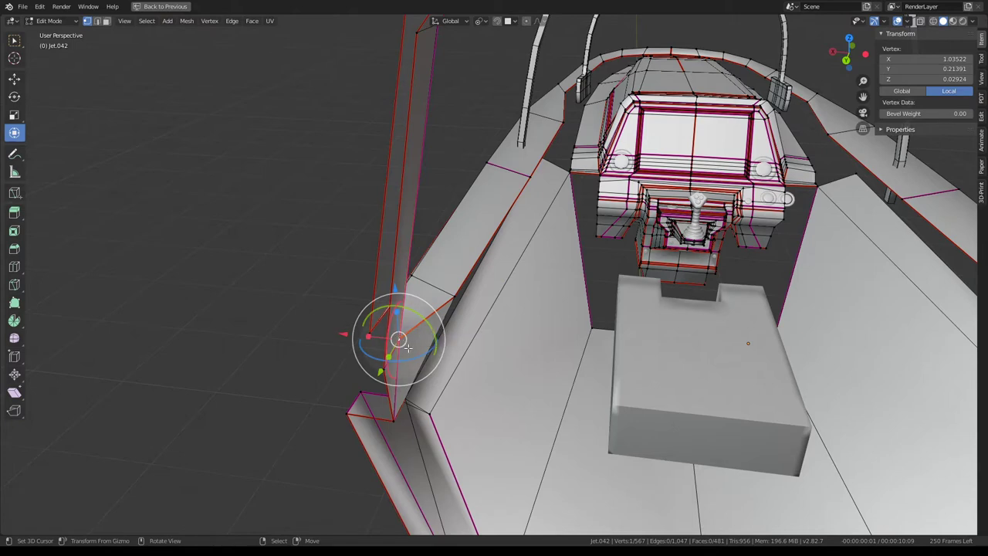
shift+click(366, 396)
key(g)
key(x)
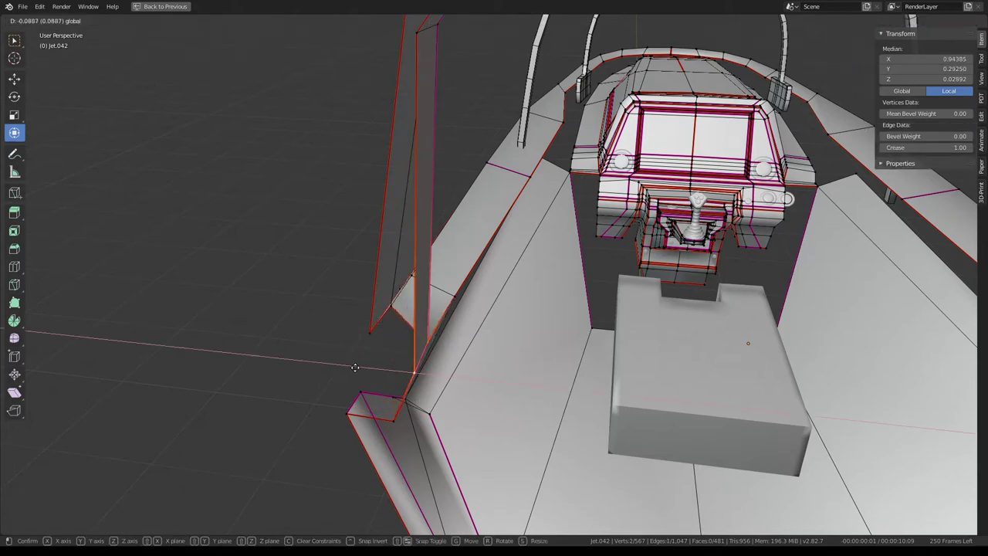
click(354, 367)
Flatten the upper side edge's two vertices to a straight line along X
middle_drag(354, 367, 430, 181)
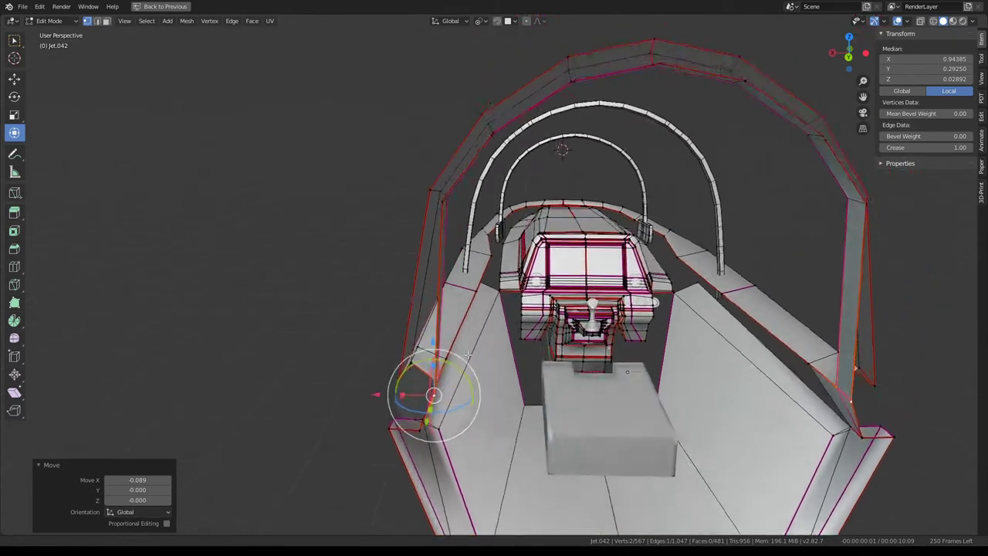
click(414, 197)
key(g)
key(x)
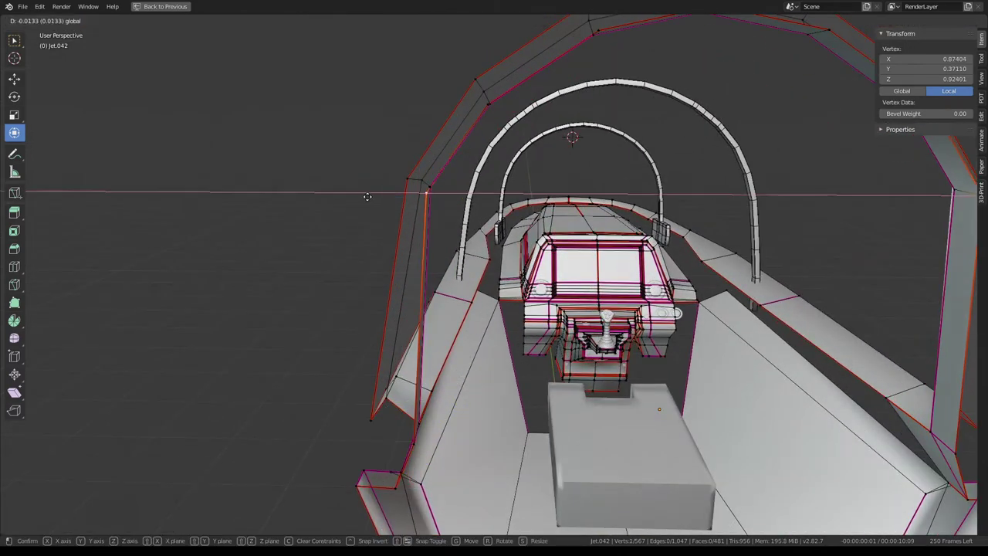
key(Escape)
shift+click(438, 179)
key(s)
key(x)
text(0)
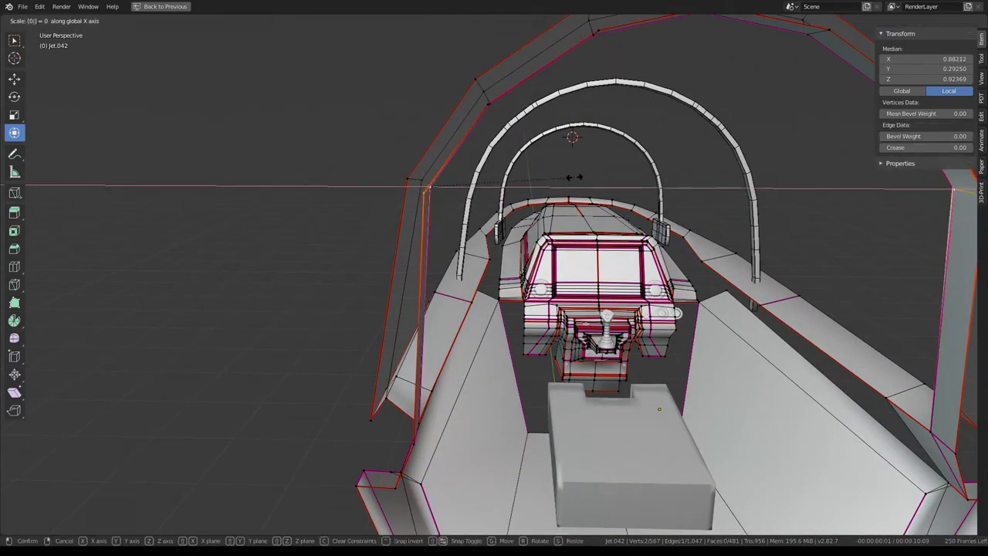
key(Return)
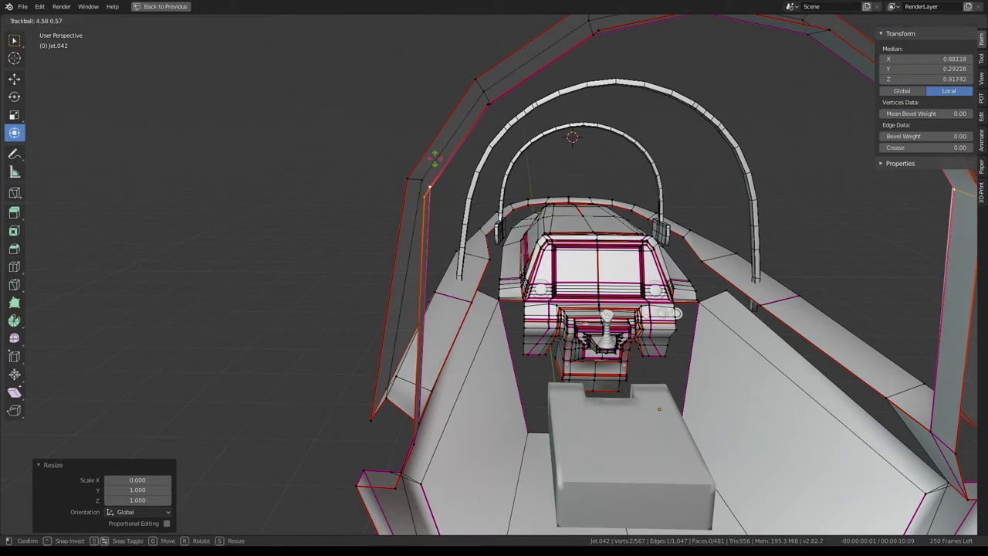
Nudge the selected vertices into place from the back orthographic view and check the canopy frame
click(456, 163)
mouse_move(456, 163)
middle_down()
mouse_move(404, 159)
mouse_move(468, 173)
mouse_move(533, 226)
middle_up()
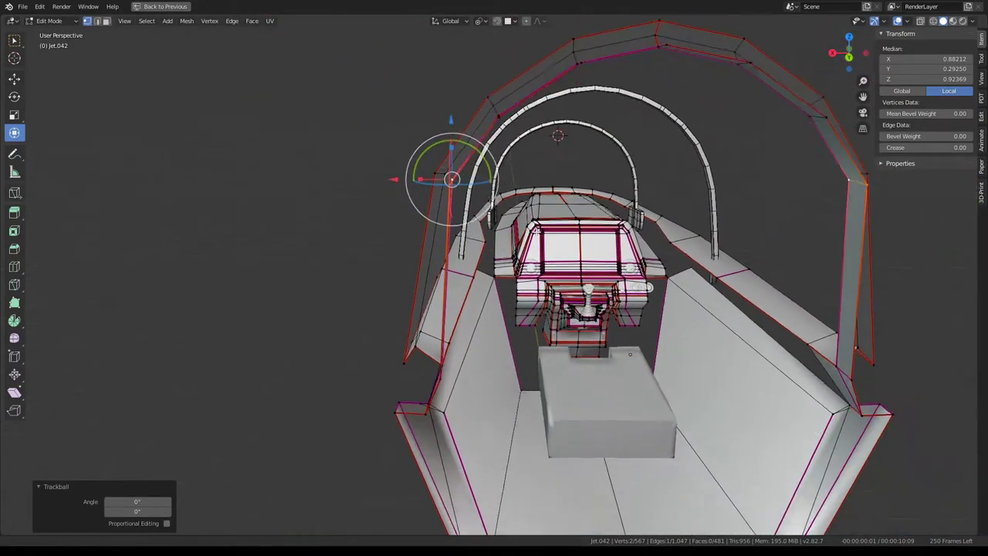
key(ctrl+KP_1)
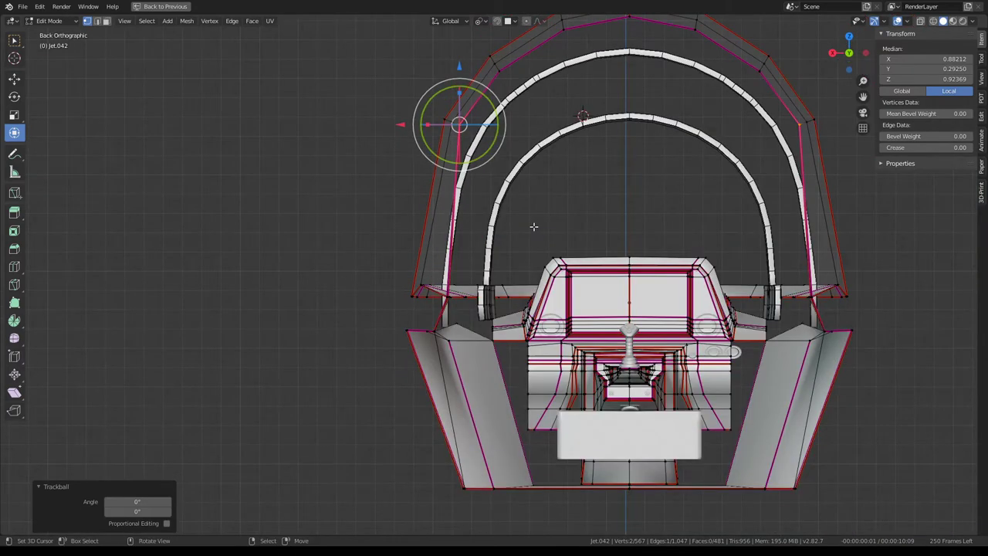
key(g)
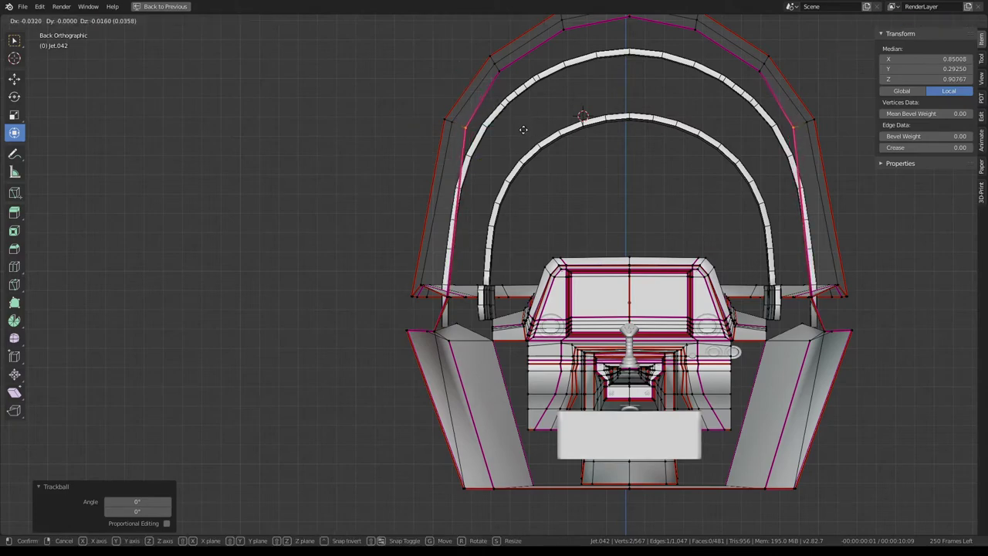
click(524, 130)
key(Tab)
middle_drag(524, 131, 482, 146)
scroll(482, 146, up, 5)
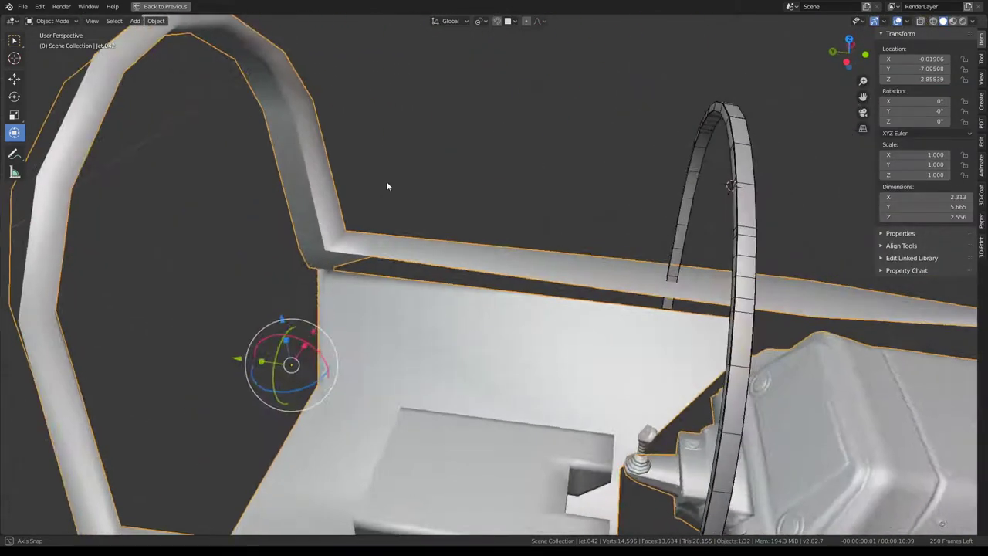
mouse_move(386, 180)
middle_down()
mouse_move(292, 166)
mouse_move(303, 155)
mouse_move(540, 138)
mouse_move(519, 116)
middle_up()
key(Tab)
scroll(317, 355, up, 2)
mouse_move(335, 307)
middle_down()
mouse_move(347, 298)
mouse_move(339, 292)
middle_up()
mouse_move(370, 232)
middle_down()
mouse_move(360, 224)
mouse_move(525, 259)
middle_up()
Delete the stray vertex, then select another side-panel vertex
click(360, 225)
key(x)
click(477, 238)
middle_drag(470, 283, 264, 299)
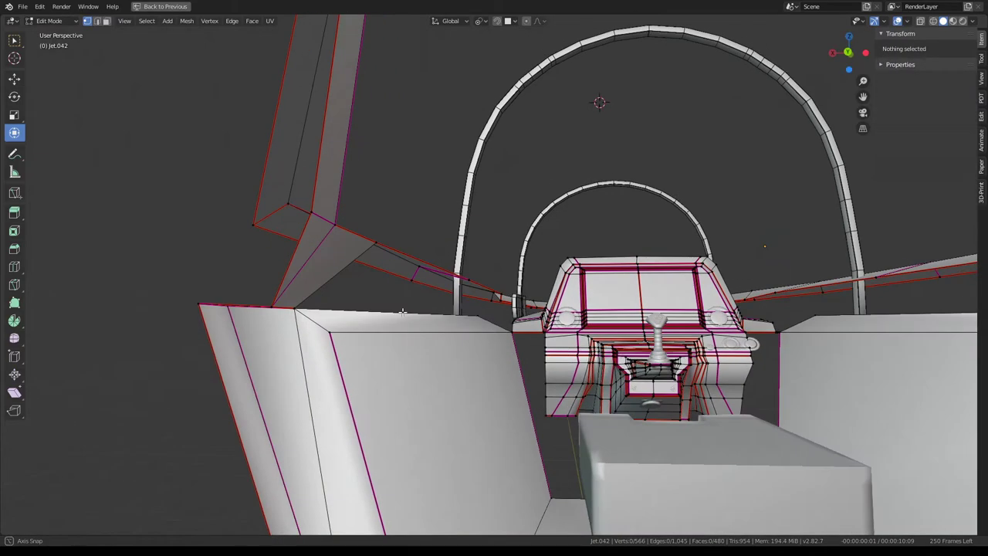
click(264, 299)
mouse_move(321, 325)
middle_down()
mouse_move(340, 337)
mouse_move(331, 344)
mouse_move(520, 188)
middle_up()
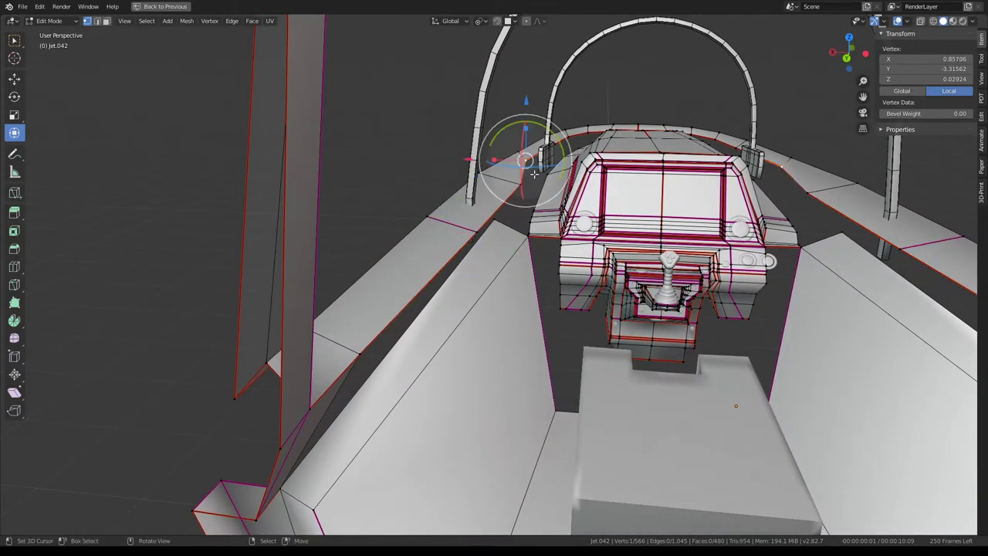
In Top Orthographic view, move the first selected vertex on the cockpit tub's side edge
key(KP_7)
scroll(499, 146, down, 3)
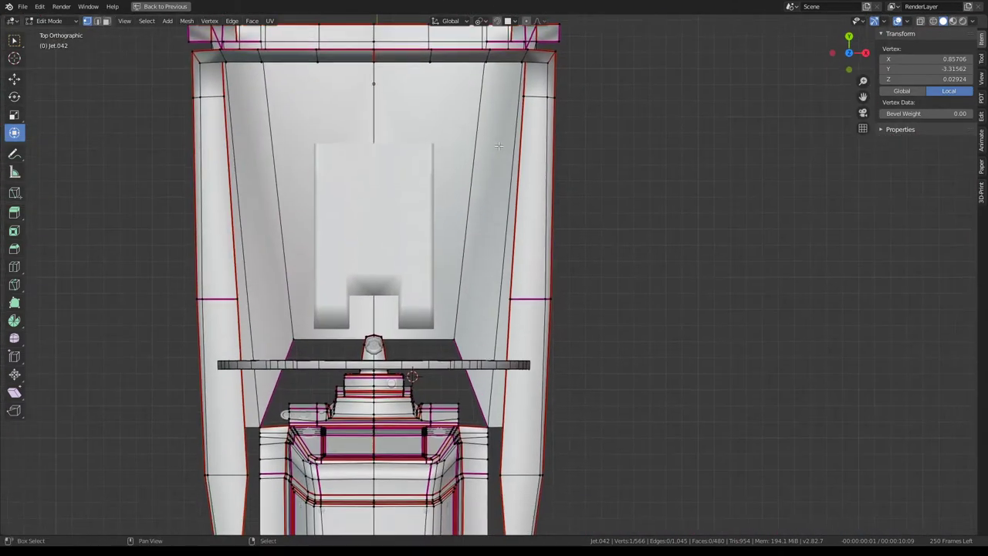
shift+middle_drag(573, 440, 562, 243)
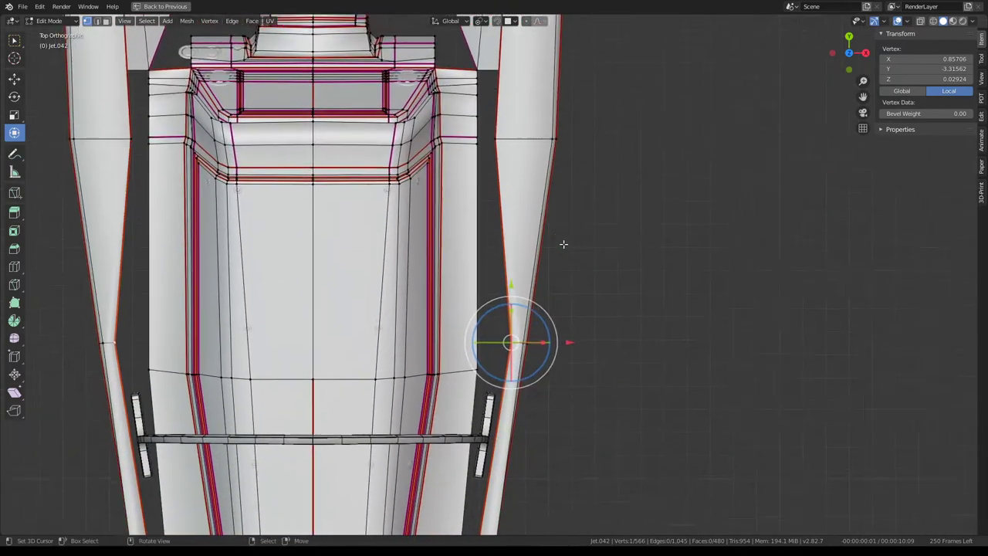
scroll(563, 242, up, 2)
key(g)
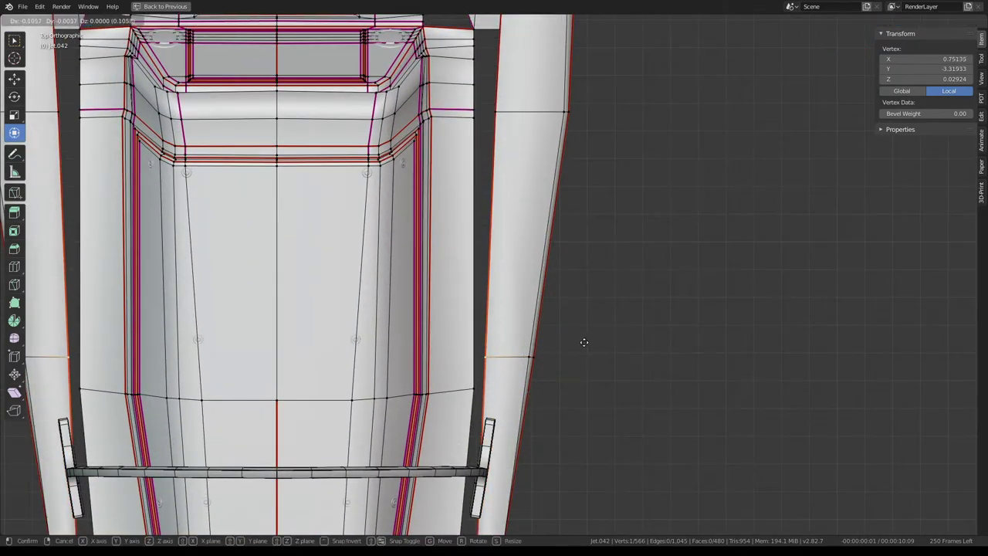
click(579, 342)
Move the next two side-edge vertices toward the curved end of the cockpit
shift+middle_drag(569, 337, 549, 285)
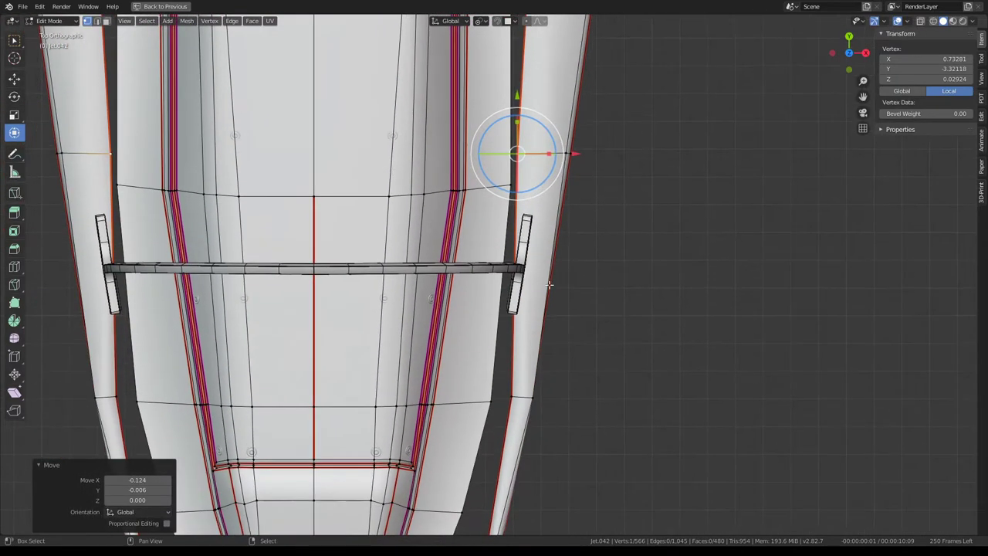
click(516, 390)
key(g)
click(499, 390)
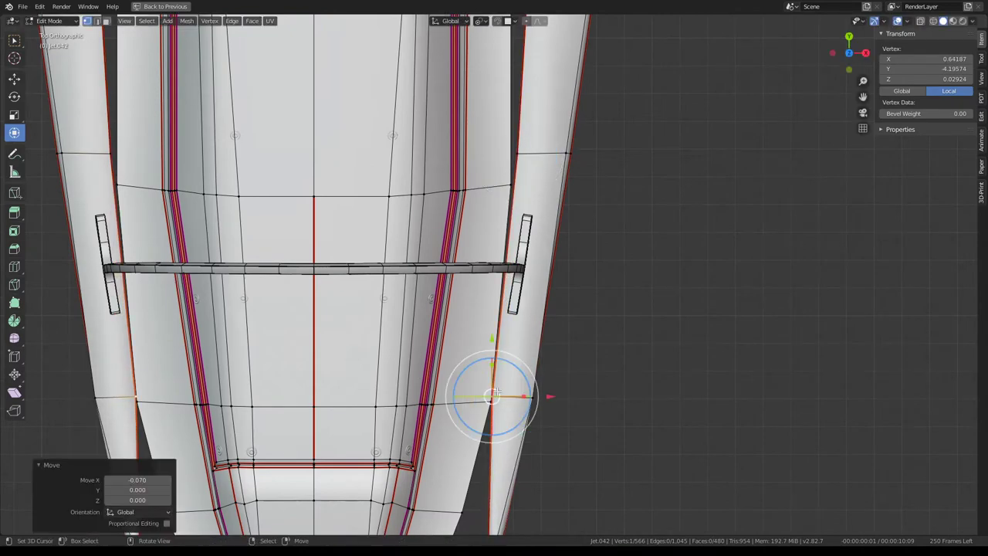
shift+middle_drag(498, 391, 525, 210)
click(505, 353)
key(g)
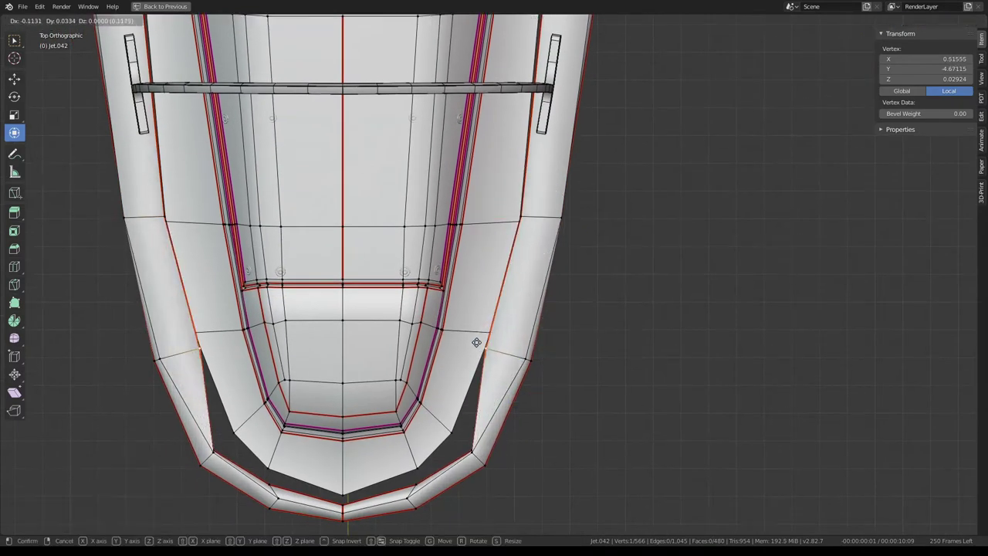
click(476, 342)
Shift a vertex beside the dark gap and move the bordering edge loop to close it
shift+middle_drag(477, 342, 534, 309)
click(509, 324)
scroll(510, 324, up, 3)
key(g)
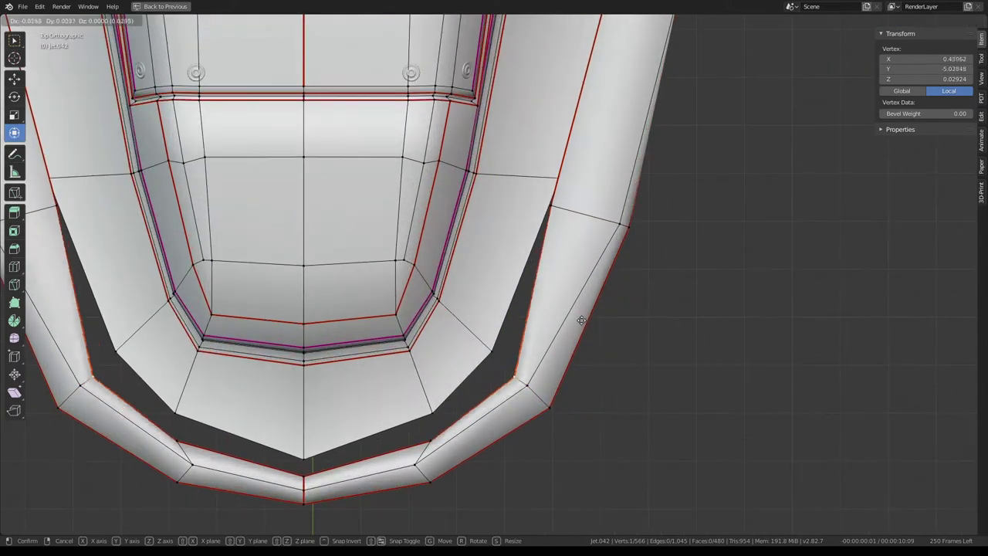
click(560, 303)
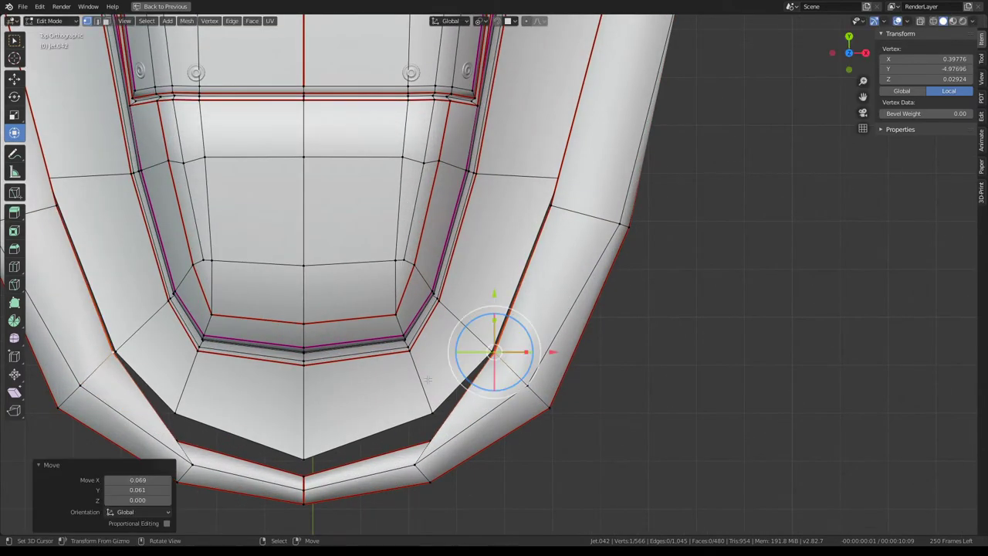
alt+click(421, 417)
key(g)
click(402, 419)
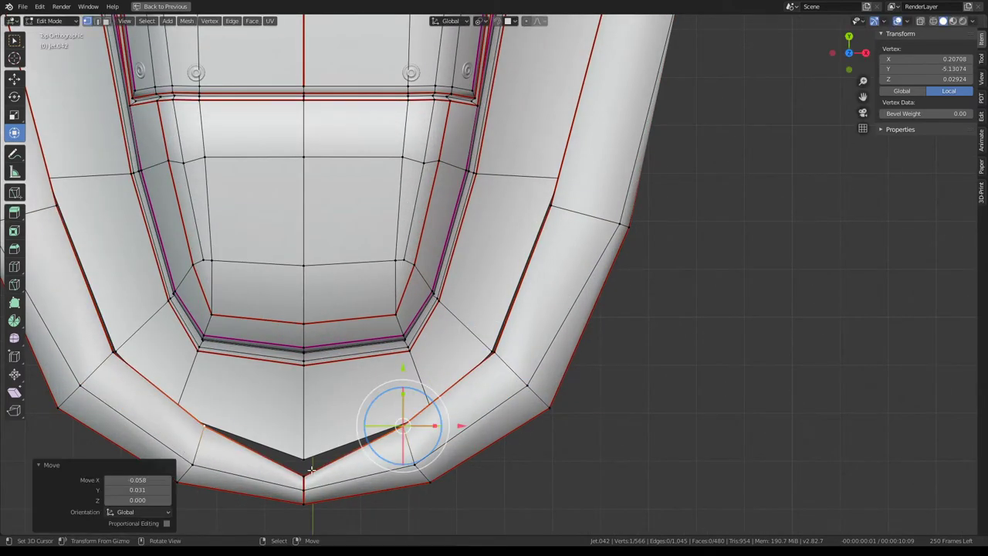
Move the bottom centre vertex along Y to close the gap, then raise a neighbouring rim vertex
click(302, 470)
key(g)
key(y)
click(310, 376)
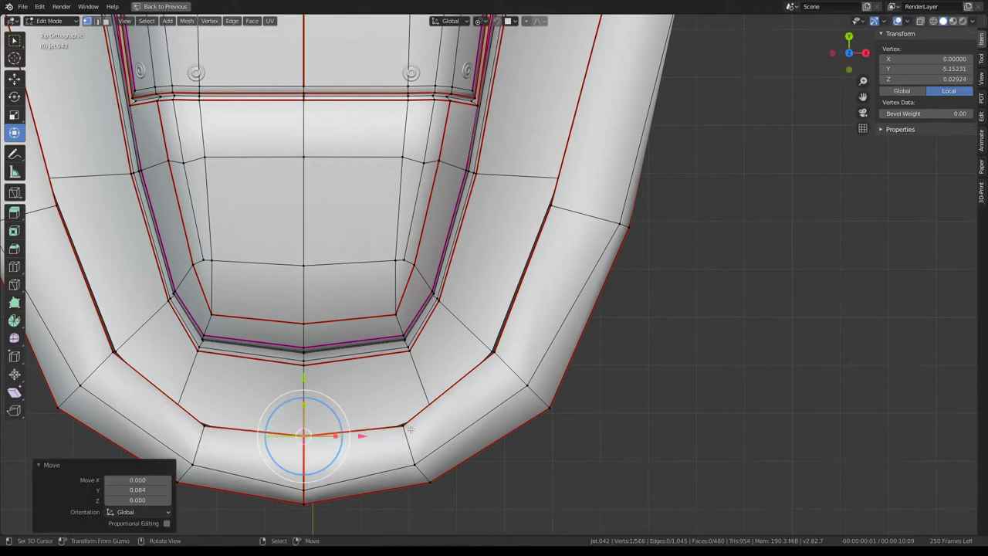
click(402, 425)
key(g)
click(408, 413)
Slide the lower-right rim vertex along its edge, adjust one more rim vertex, and inspect in perspective
click(415, 463)
key(g)
key(g)
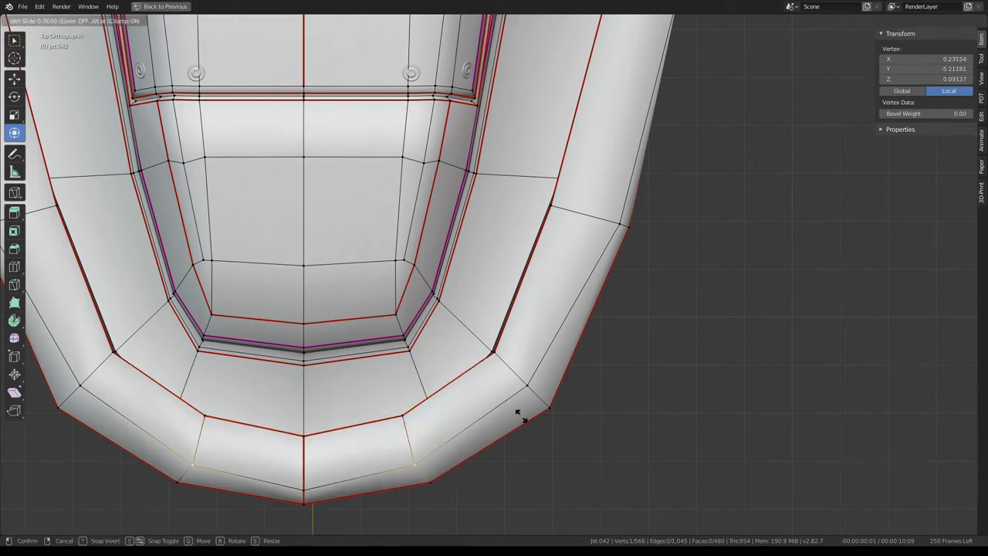
click(525, 415)
click(403, 413)
key(g)
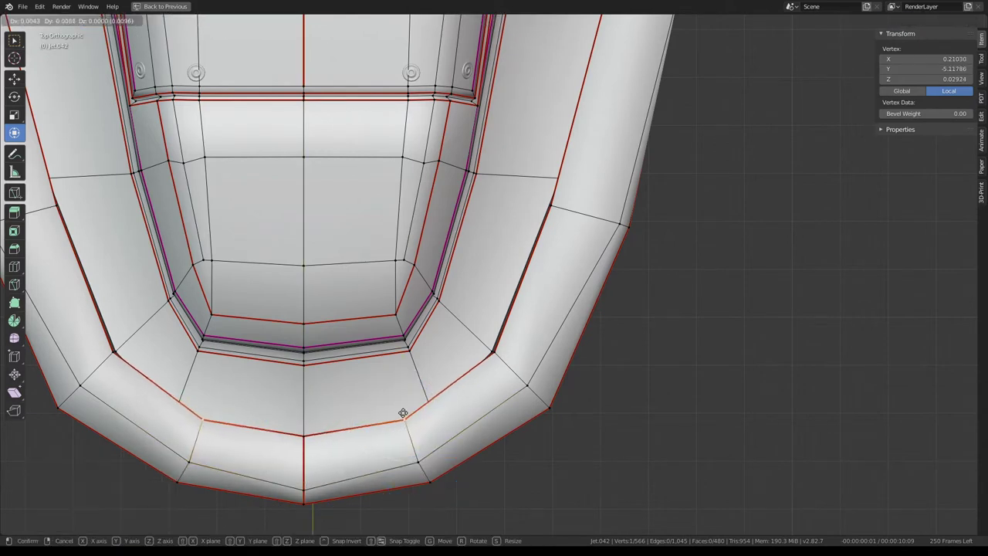
click(403, 412)
mouse_move(403, 412)
middle_down()
mouse_move(193, 313)
mouse_move(625, 216)
middle_up()
scroll(625, 216, down, 3)
In Object Mode, unhide the canopy arches with Alt+H and deselect them
key(Tab)
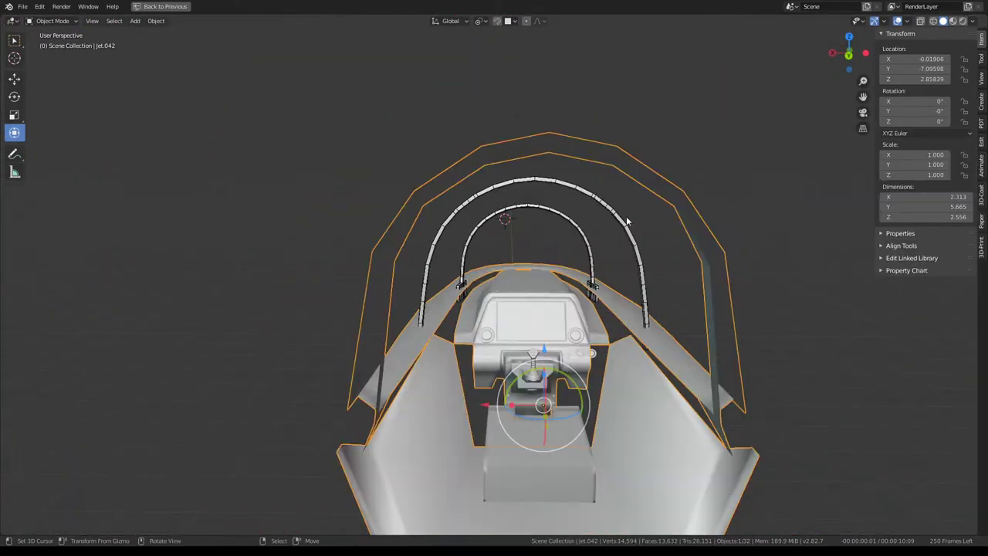
scroll(626, 222, up, 3)
key(alt+h)
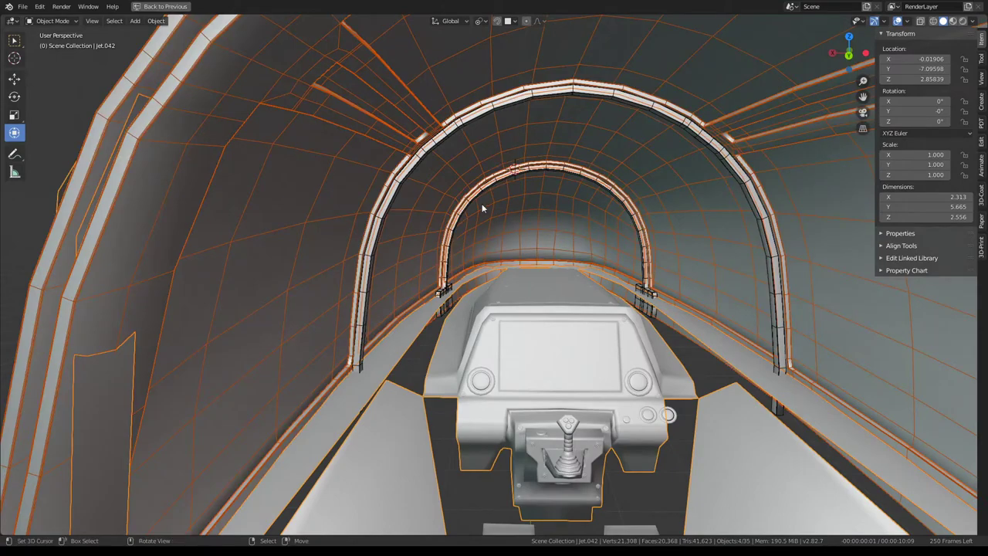
key(alt+a)
scroll(459, 258, up, 5)
mouse_move(458, 257)
middle_down()
mouse_move(474, 261)
mouse_move(408, 286)
mouse_move(414, 294)
mouse_move(554, 255)
mouse_move(664, 271)
middle_up()
scroll(733, 240, down, 5)
scroll(585, 263, up, 5)
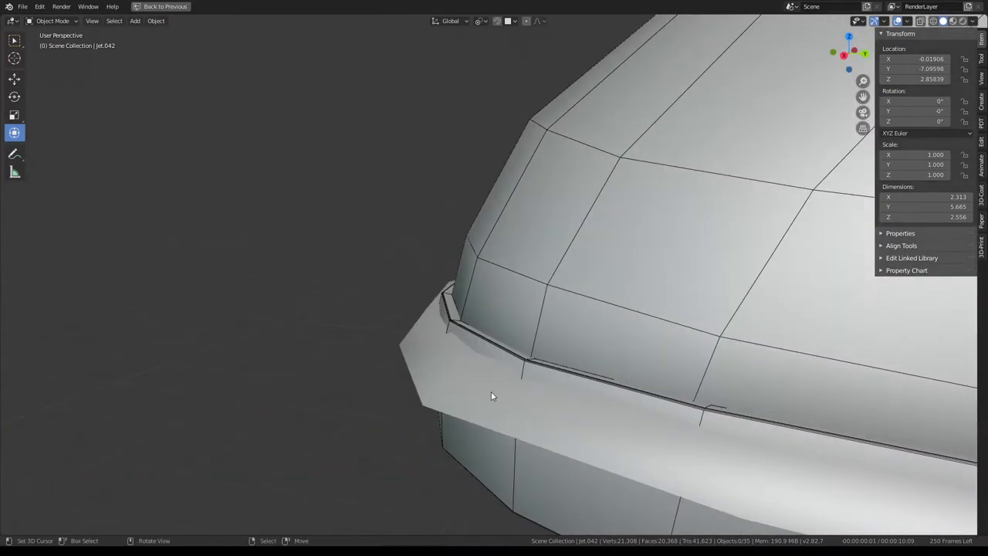
In Edit Mode top view, nudge two vertices on the cockpit floor's curved front rim, then exit to Object Mode
key(Tab)
key(KP_7)
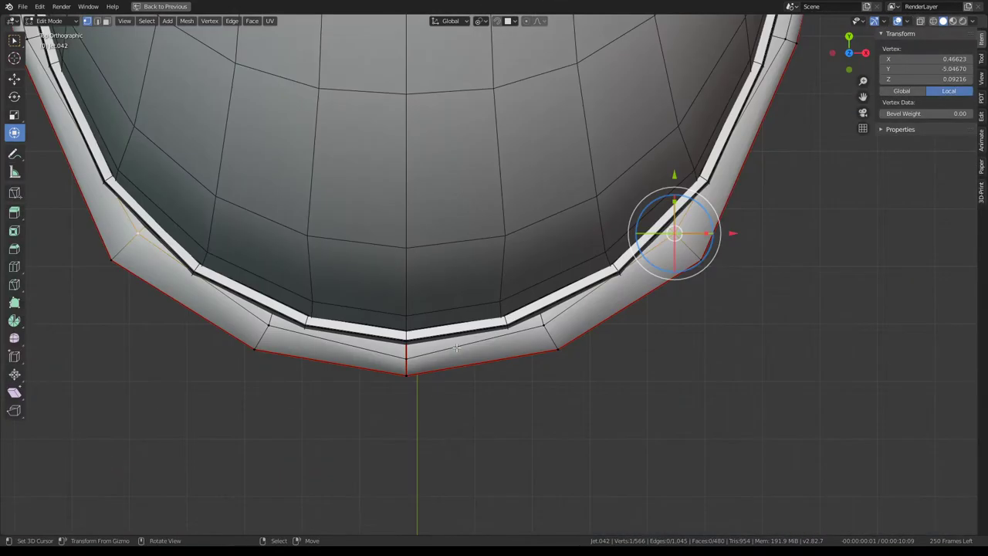
scroll(663, 293, down, 4)
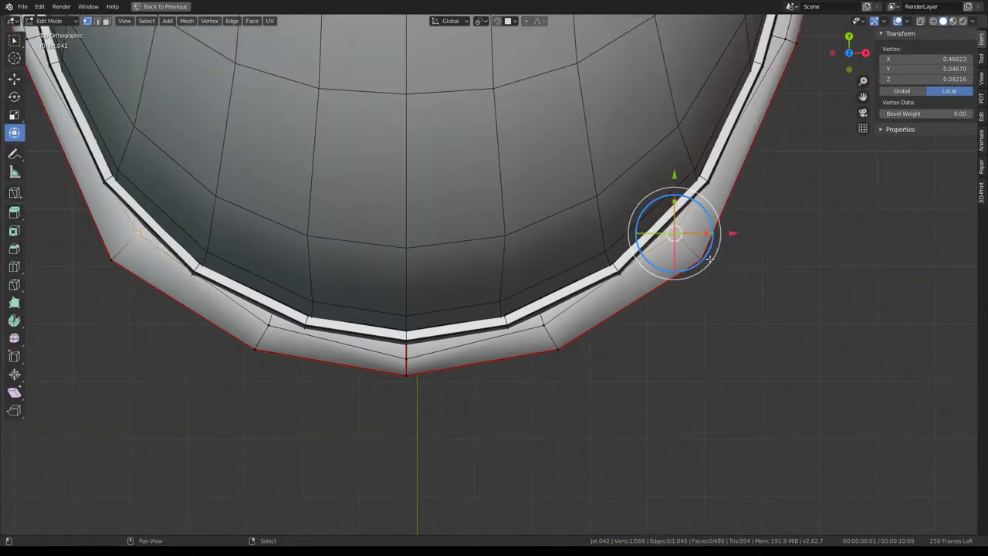
scroll(695, 263, up, 2)
key(g)
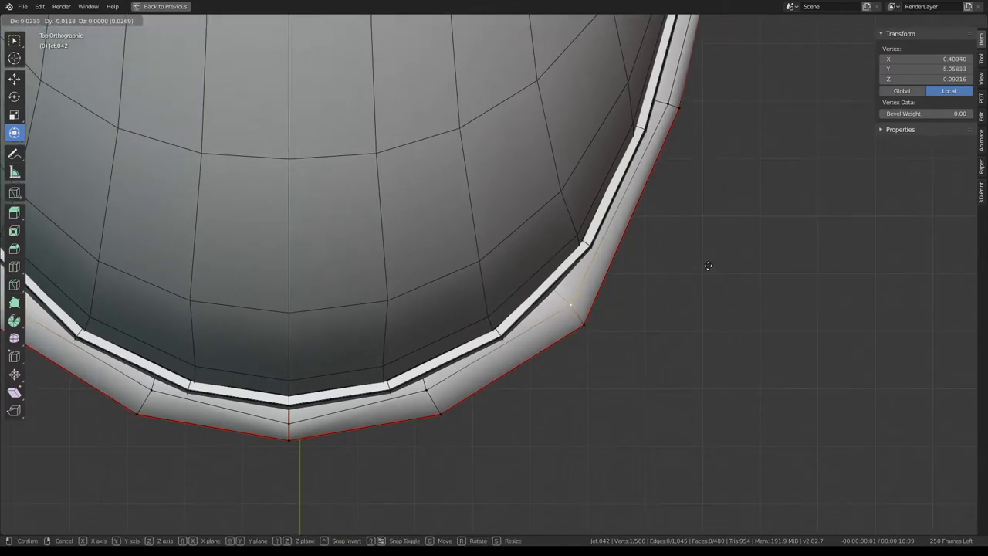
click(706, 267)
click(423, 386)
drag(425, 386, 427, 384)
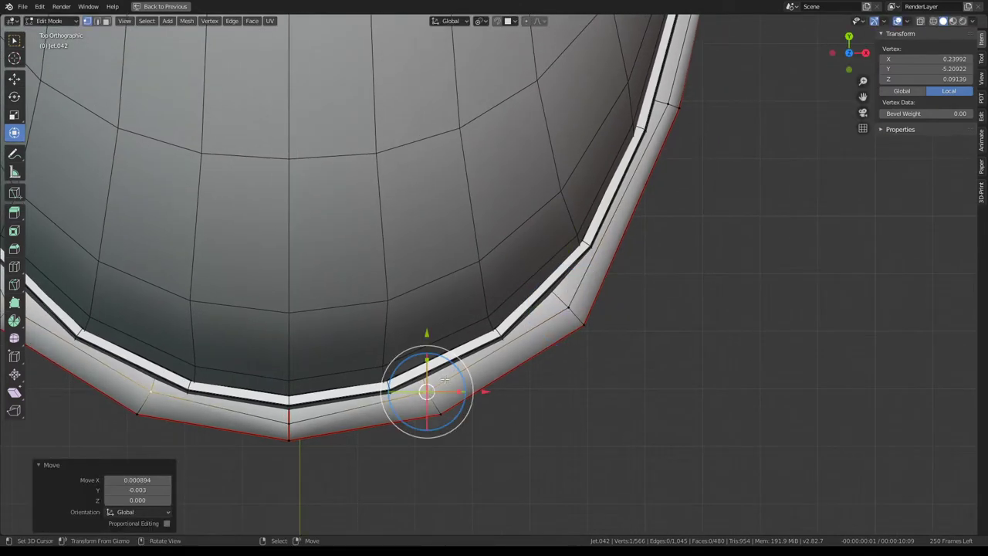
scroll(556, 294, down, 2)
mouse_move(463, 308)
middle_down()
mouse_move(393, 202)
mouse_move(458, 247)
middle_up()
key(Tab)
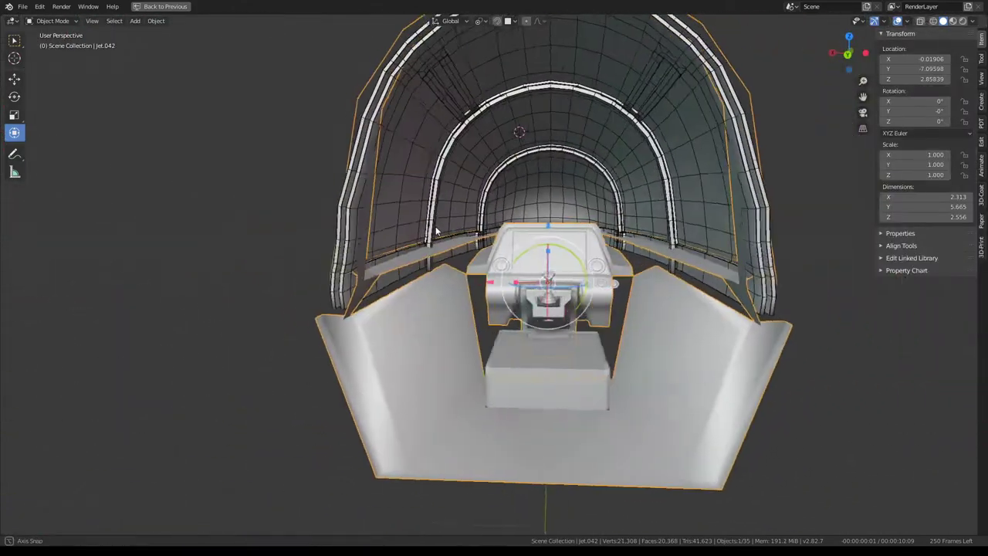
Check the camera view, then hide the Glass_High canopy object
scroll(458, 247, up, 4)
key(KP_0)
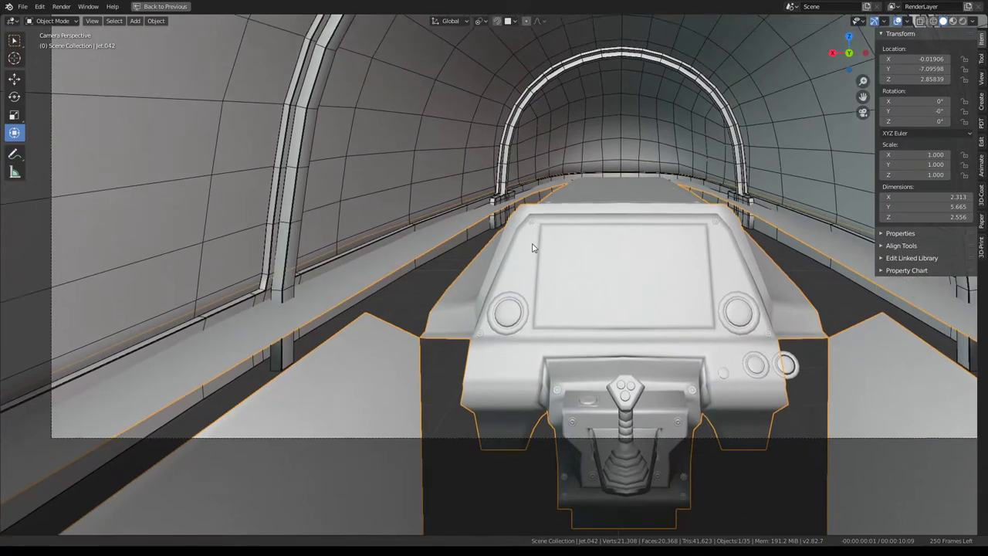
scroll(531, 247, up, 3)
key(Tab)
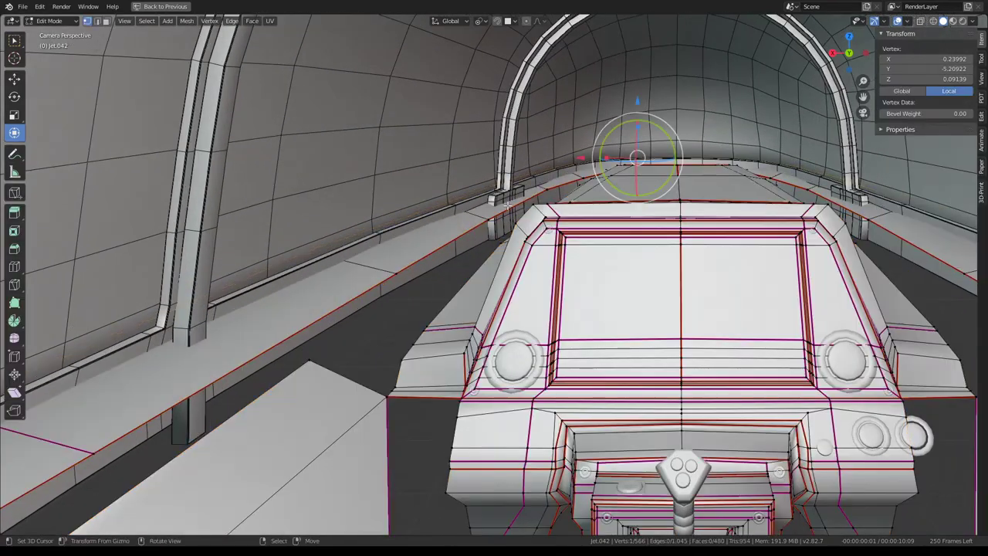
key(Tab)
click(425, 172)
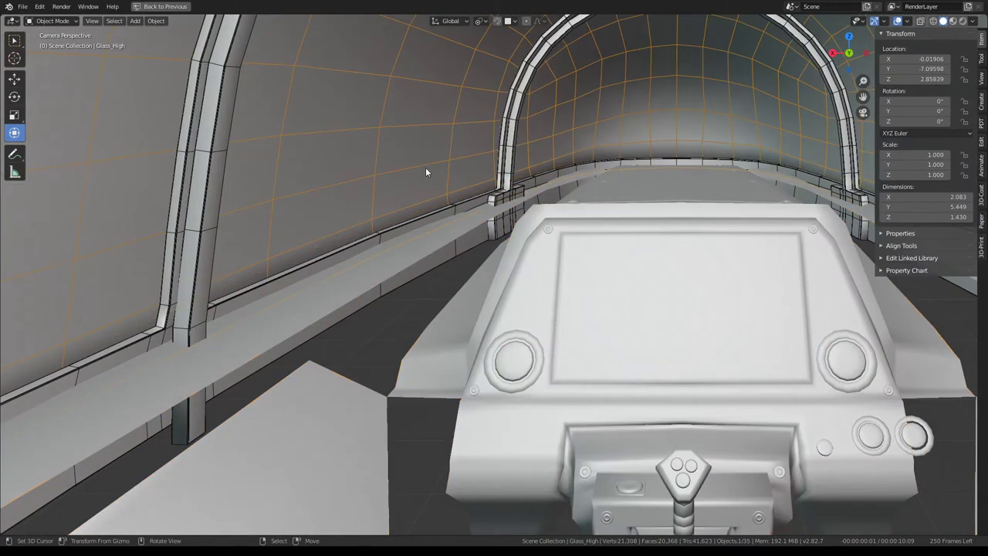
key(h)
Select Jet.042 from top view, frame it, and briefly preview it in the shaded layout
key(KP_7)
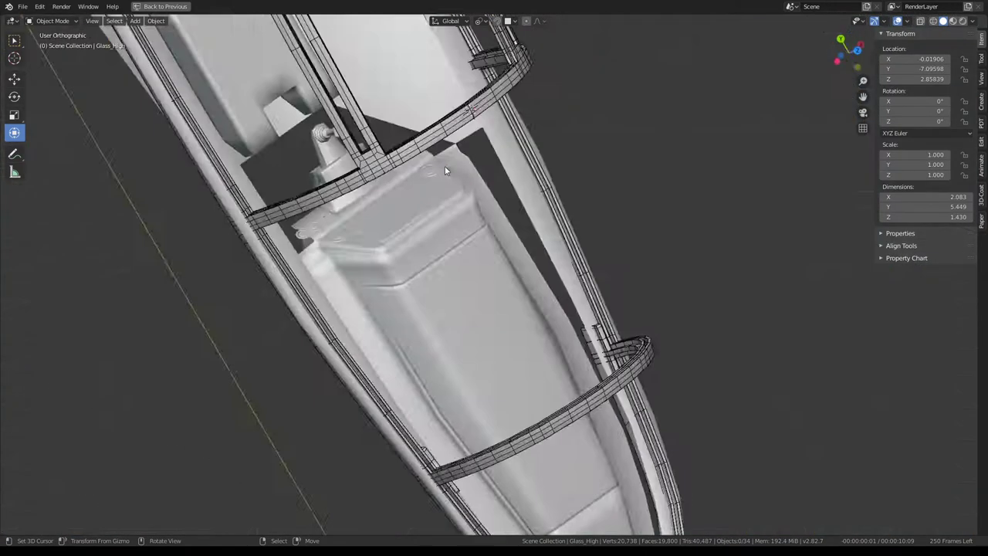
click(569, 264)
key(KP_Decimal)
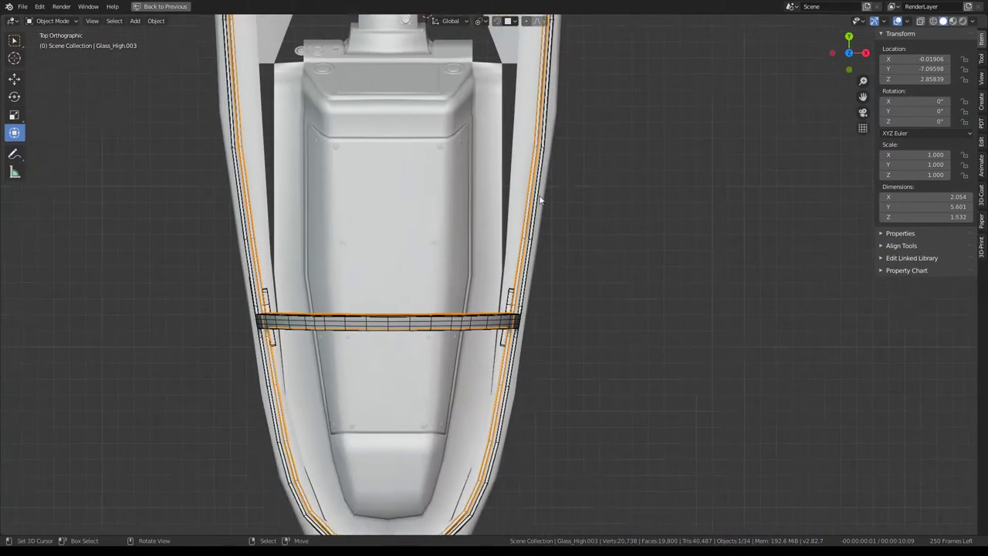
key(ctrl+space)
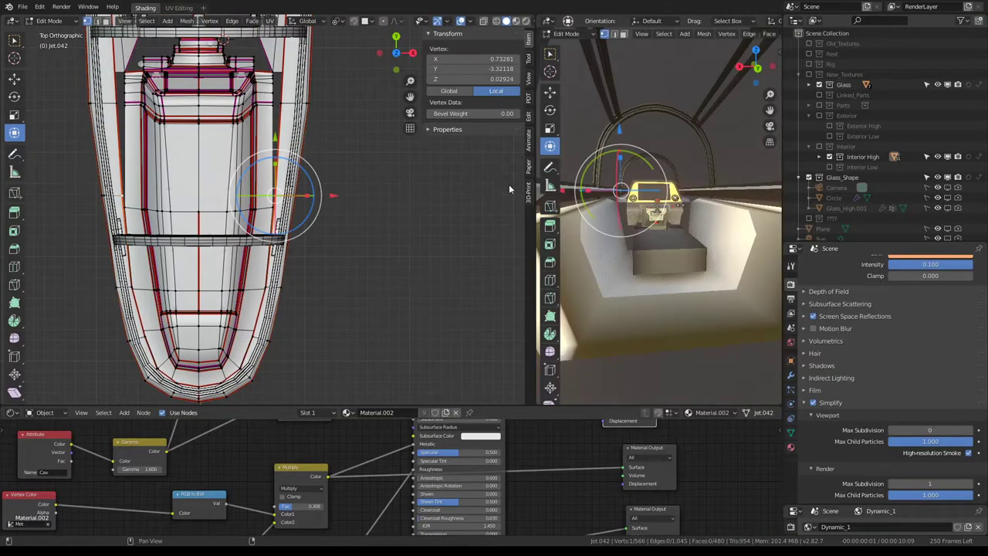
mouse_move(571, 201)
middle_down()
mouse_move(595, 202)
mouse_move(576, 217)
middle_up()
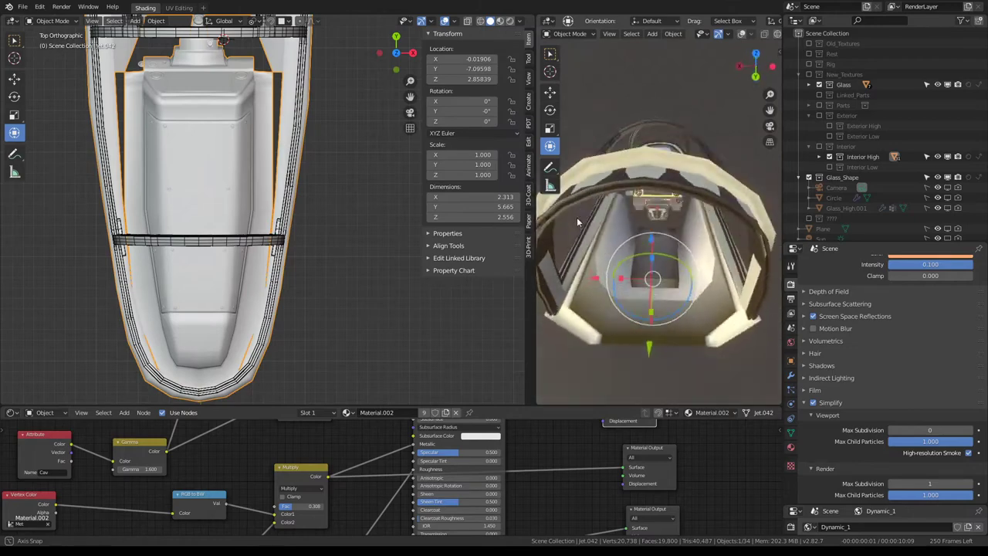
scroll(245, 172, down, 2)
key(ctrl+space)
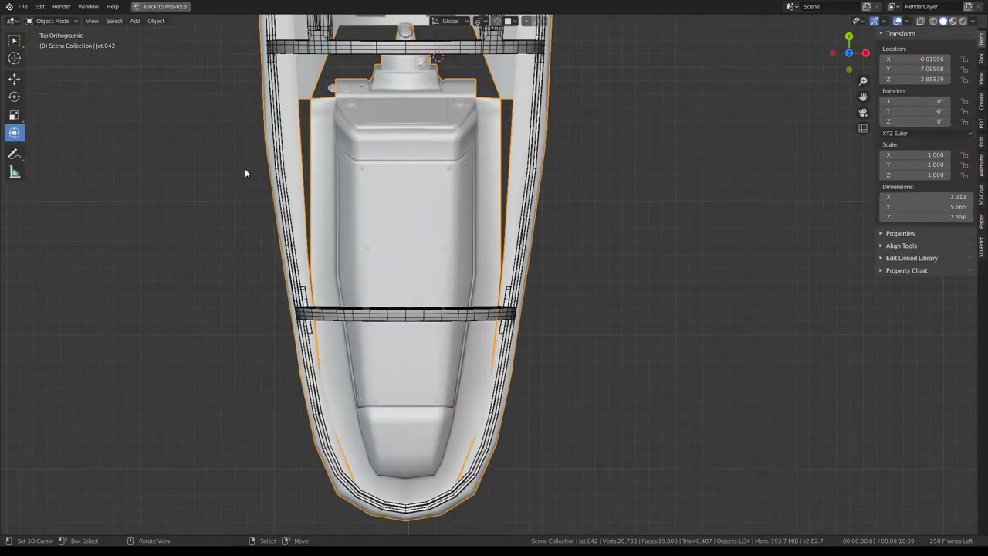
In Edit Mode top view, reposition a side vertex at the rear of the hull
key(Tab)
scroll(423, 370, up, 3)
scroll(423, 370, up, 2)
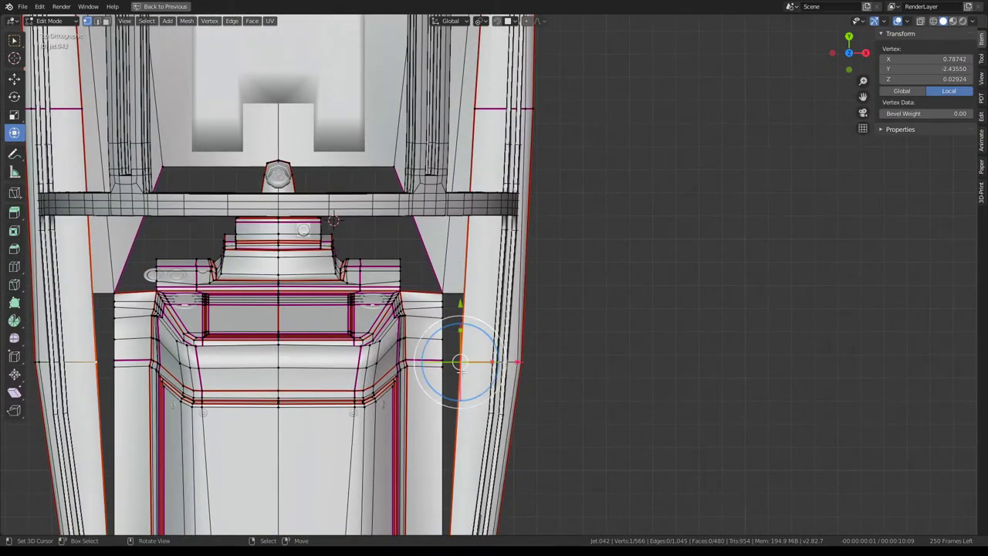
middle_drag(460, 371, 545, 189)
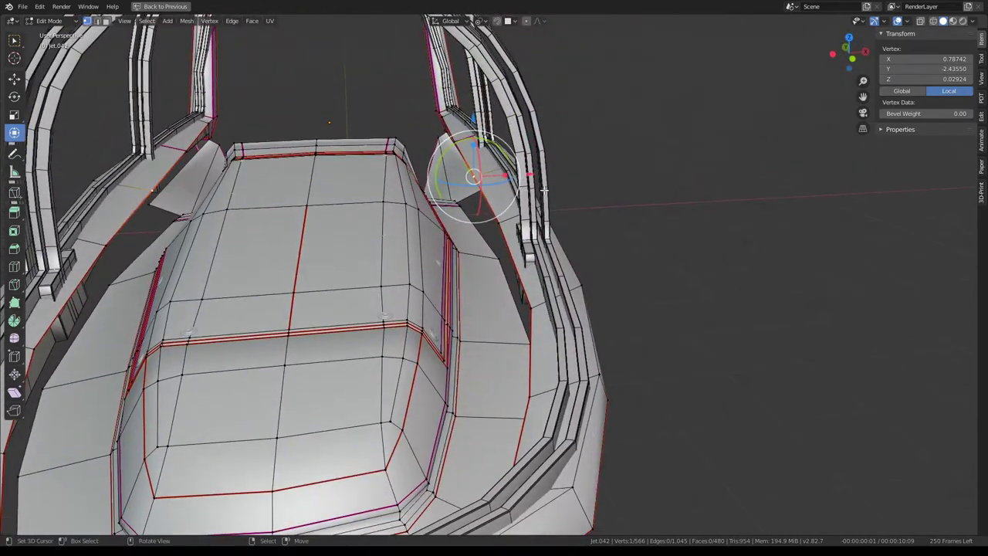
key(KP_7)
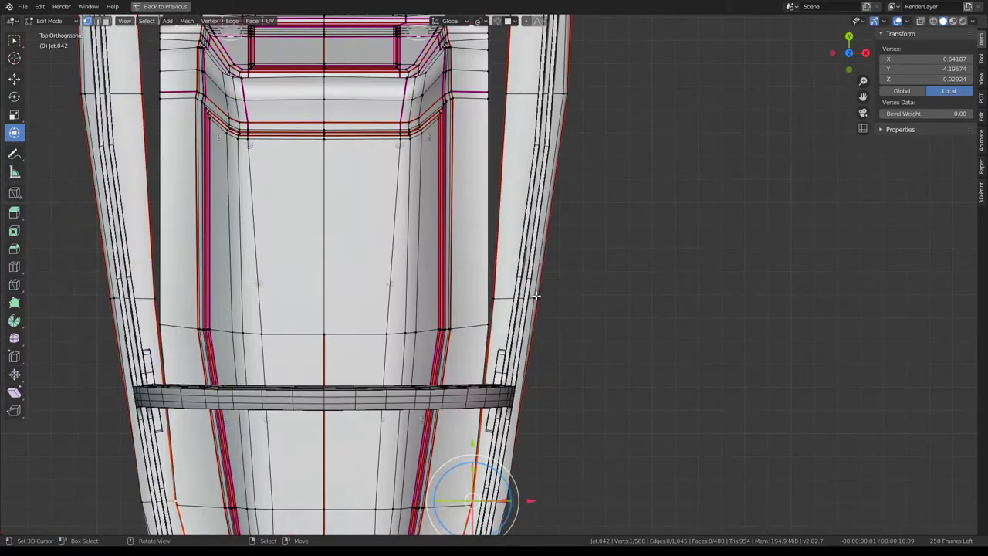
shift+middle_drag(538, 419, 534, 170)
key(g)
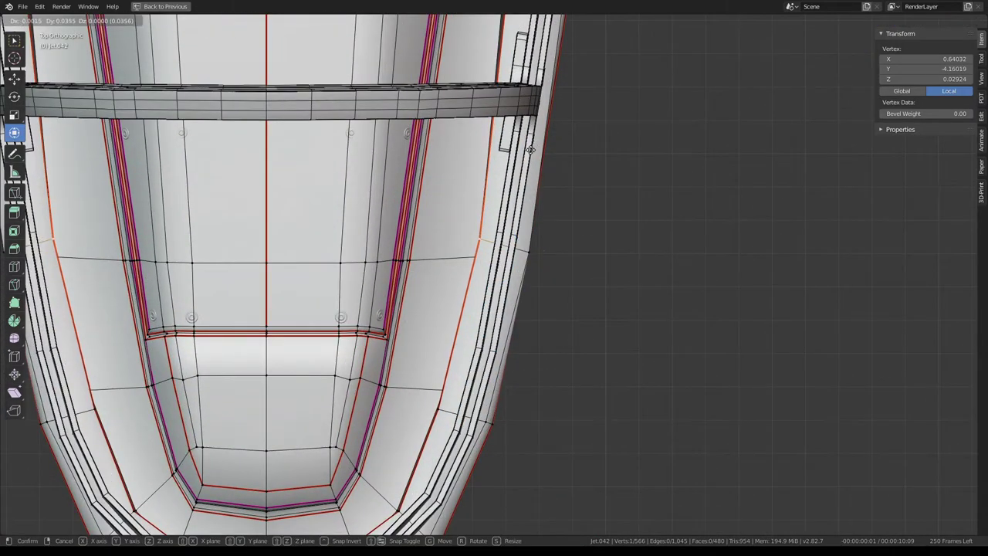
click(513, 154)
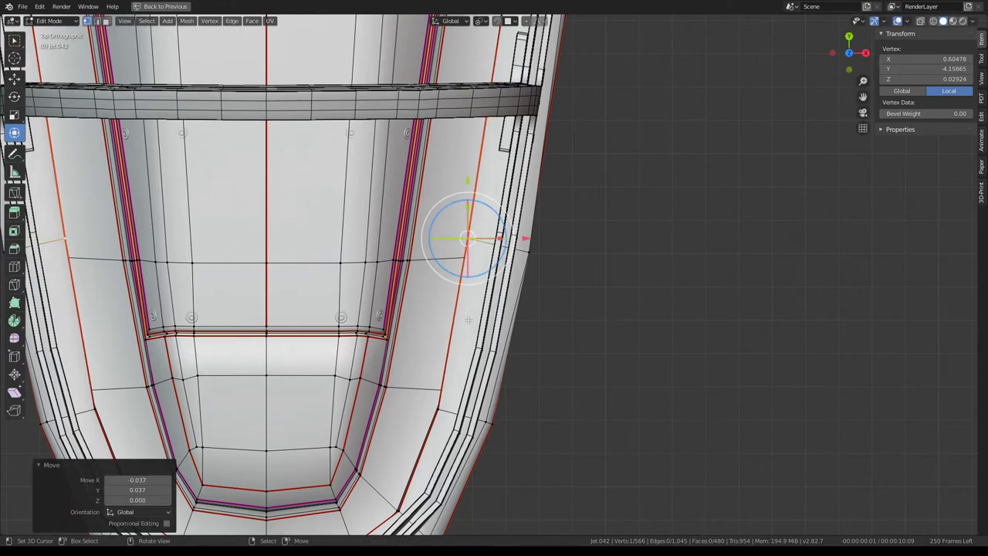
Reshape the rounded floor front by moving four vertices along its curve
click(436, 398)
shift+middle_drag(398, 508, 456, 361)
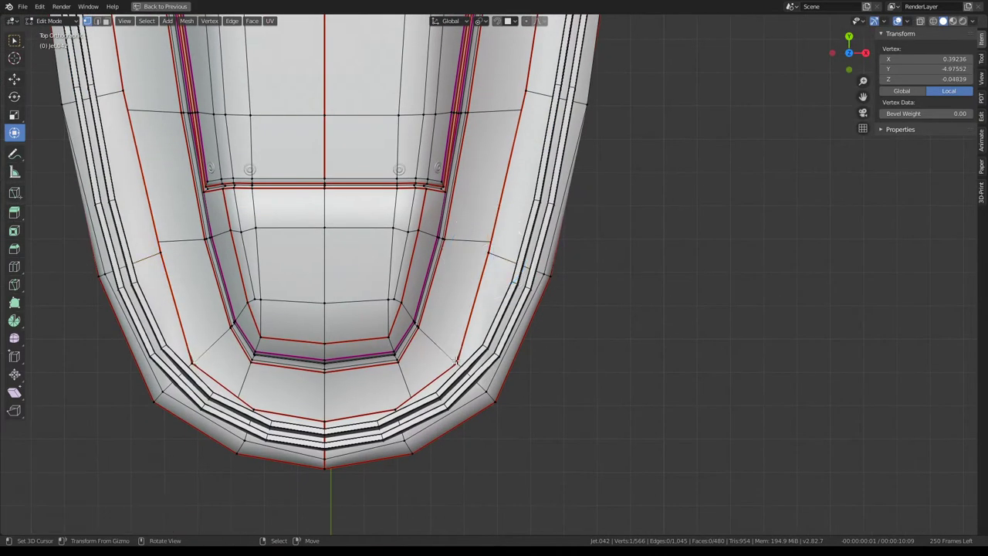
key(g)
right_click(456, 361)
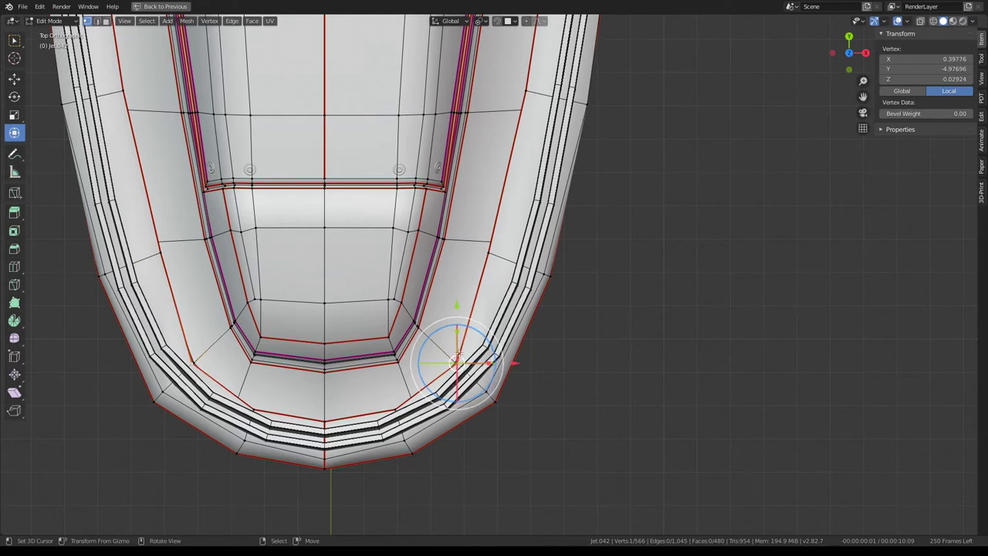
key(g)
click(480, 310)
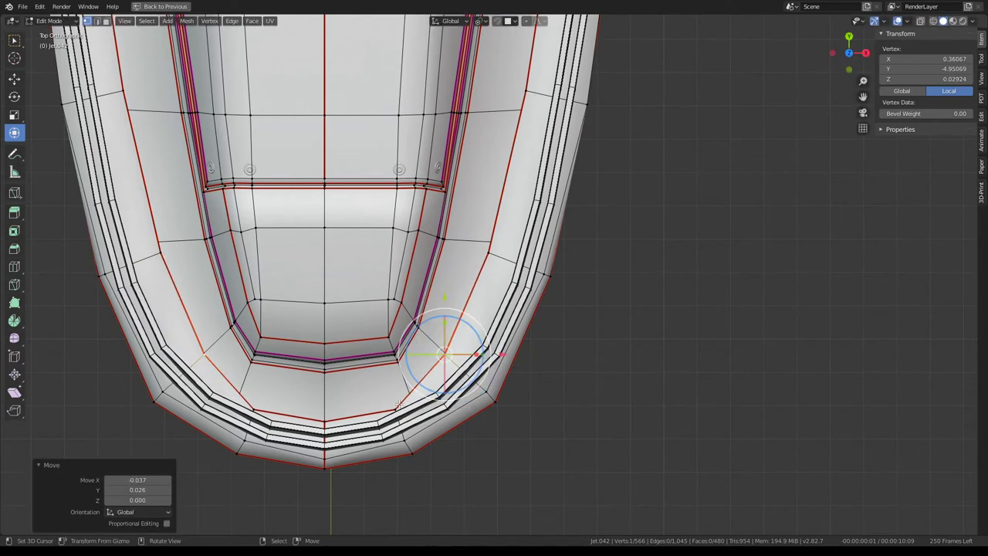
key(g)
click(395, 386)
key(g)
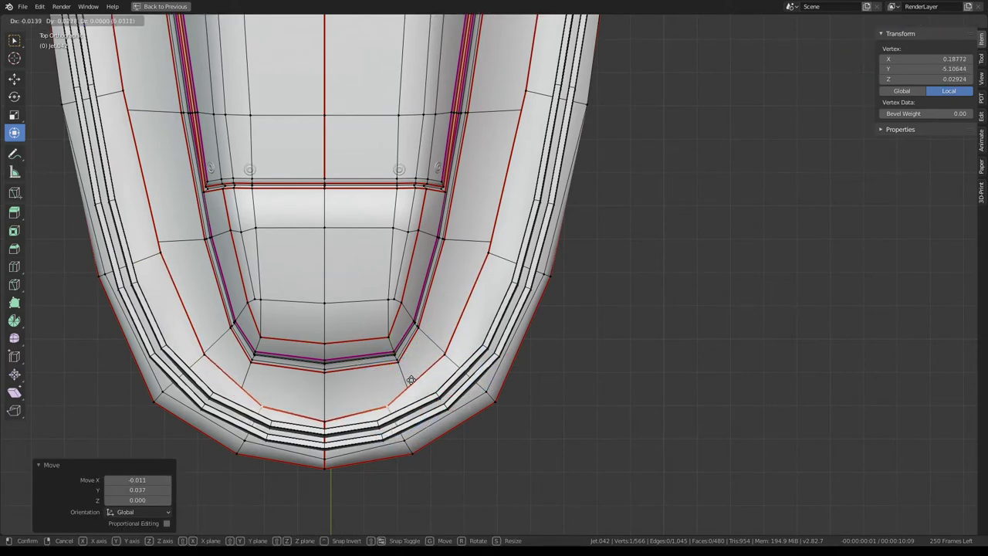
click(414, 380)
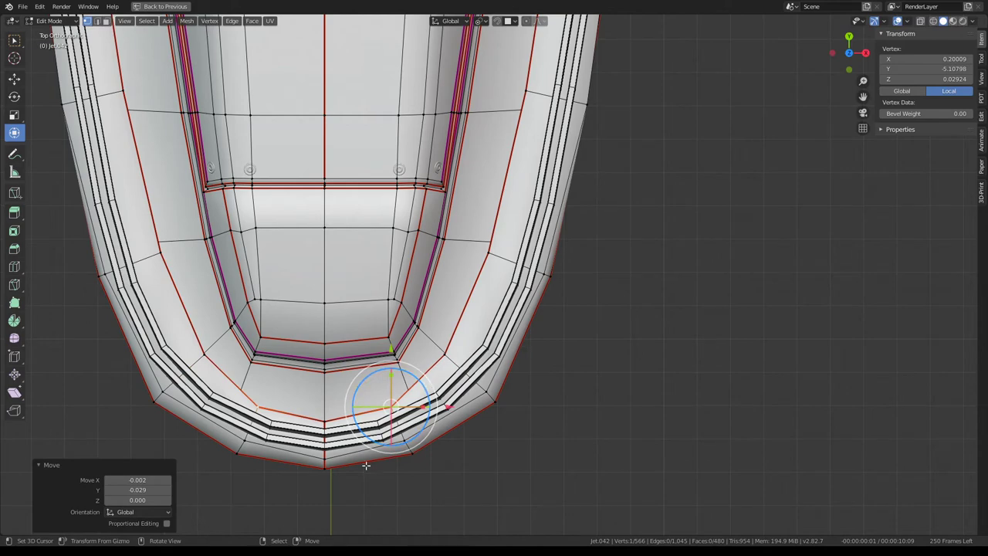
key(g)
click(406, 442)
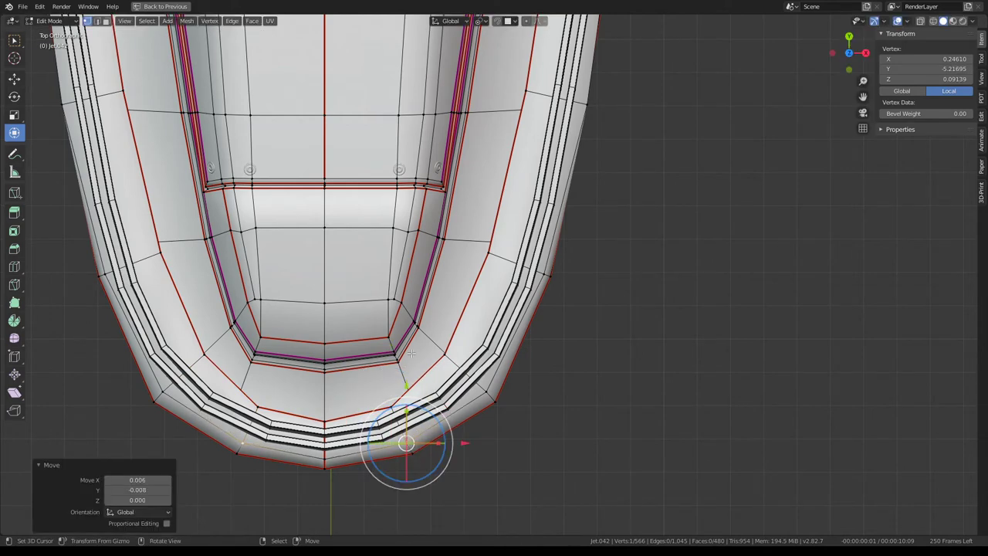
Move another vertex on the hull's side edge
scroll(412, 354, down, 3)
shift+scroll(463, 293, up, 4)
shift+scroll(494, 254, up, 1)
click(501, 240)
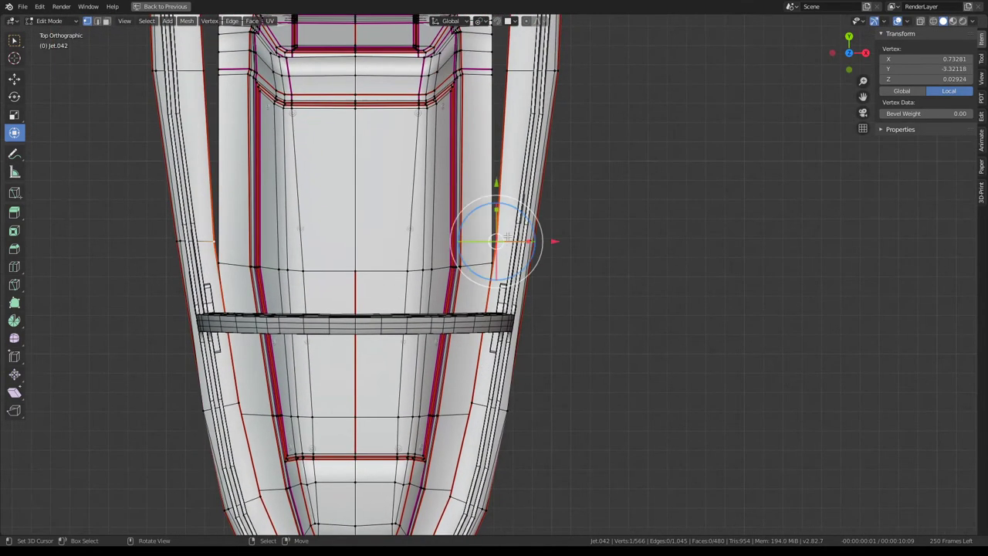
scroll(502, 239, up, 2)
key(g)
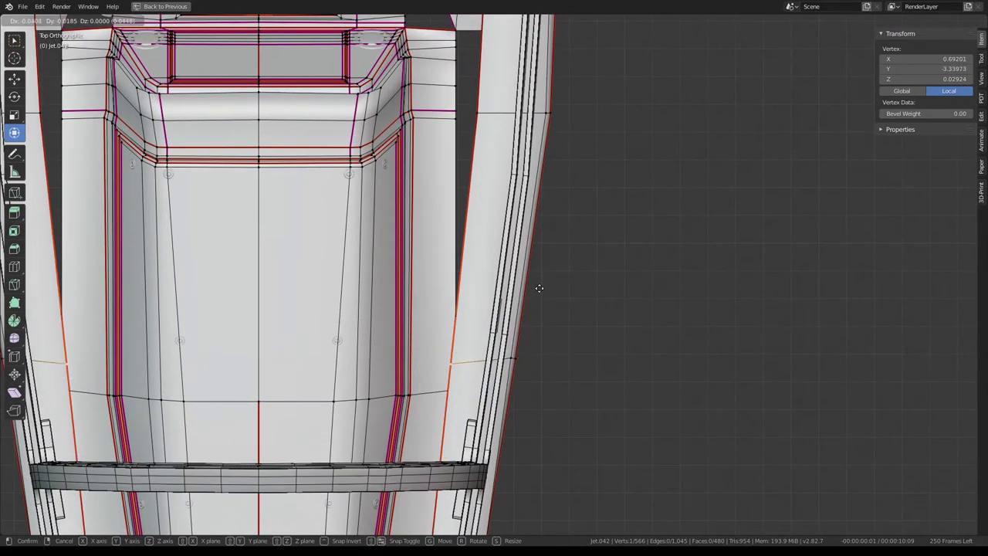
click(539, 288)
Shift the side-wall vertex twice along X only, nudging it inward to about 0.033
shift+scroll(562, 176, up, 3)
scroll(616, 388, down, 1)
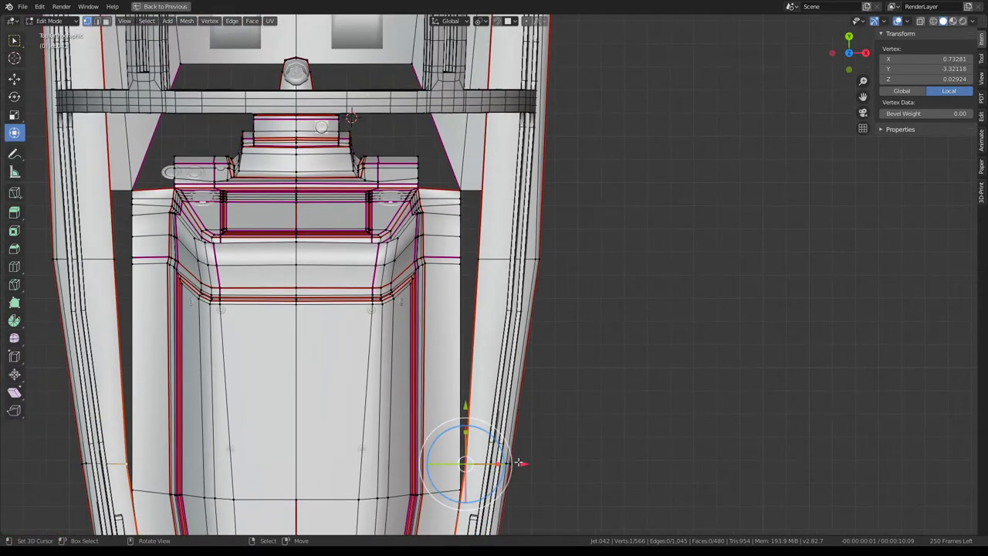
key(g)
key(x)
click(513, 466)
shift+middle_drag(513, 466, 519, 320)
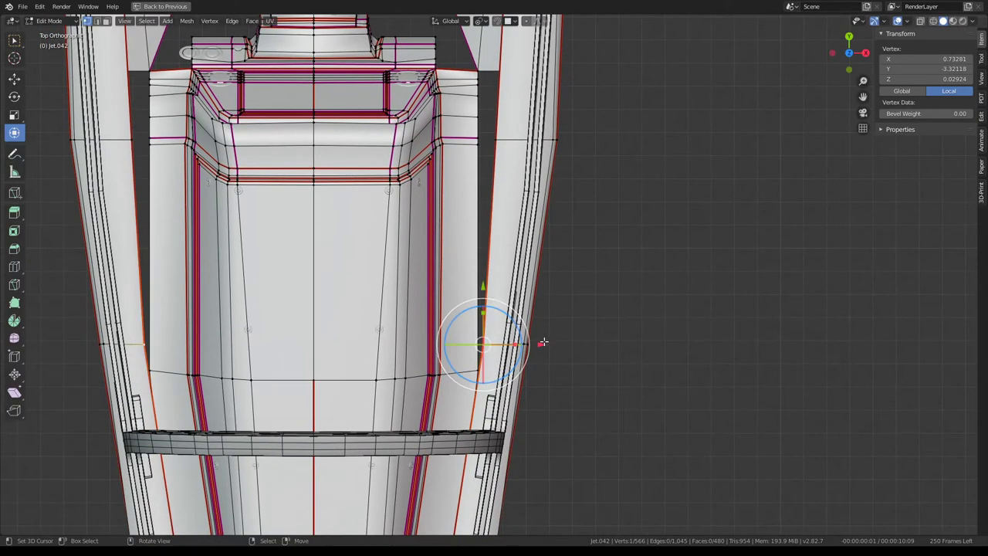
key(g)
key(x)
click(530, 342)
middle_drag(530, 341, 487, 231)
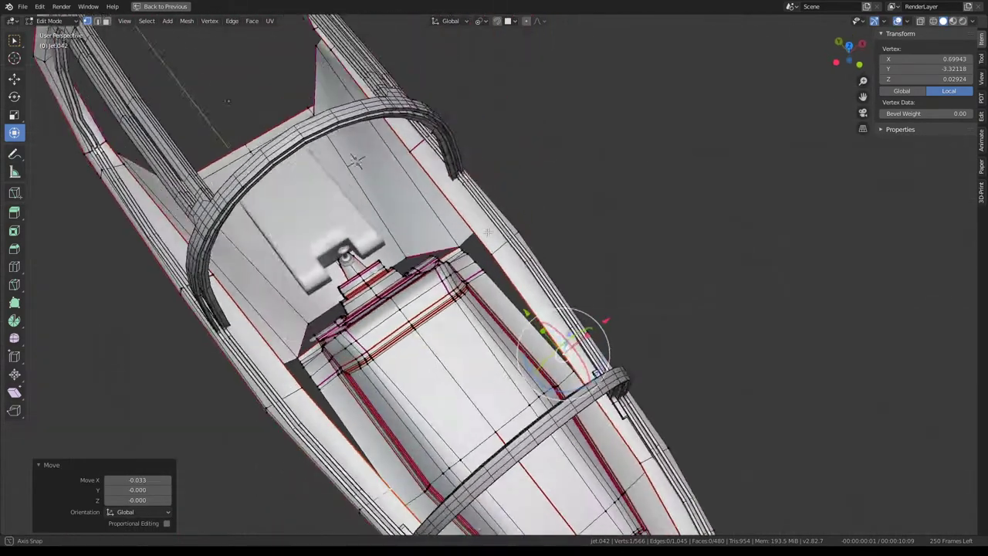
Check the cockpit through the camera and from the side, then return to editing the mesh
key(KP_0)
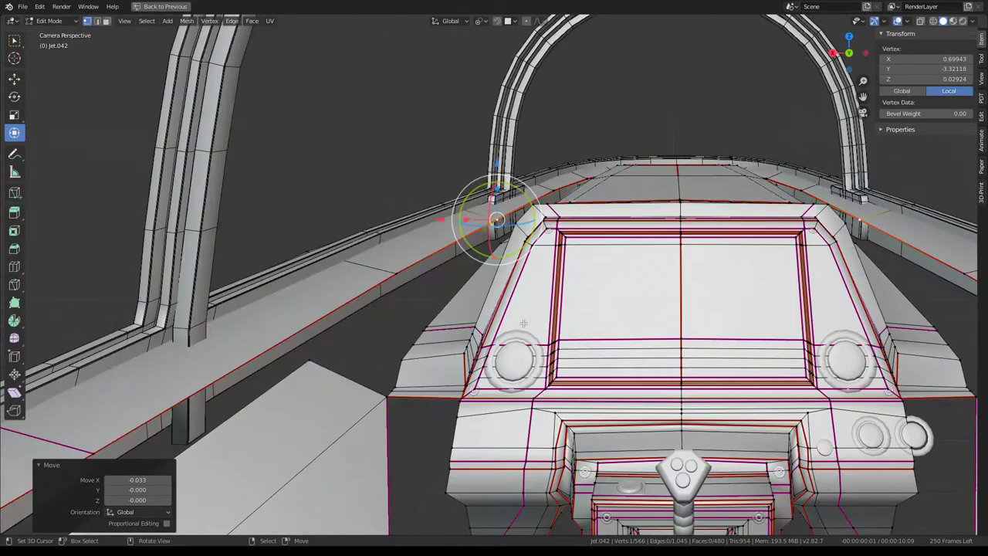
key(KP_0)
key(KP_0)
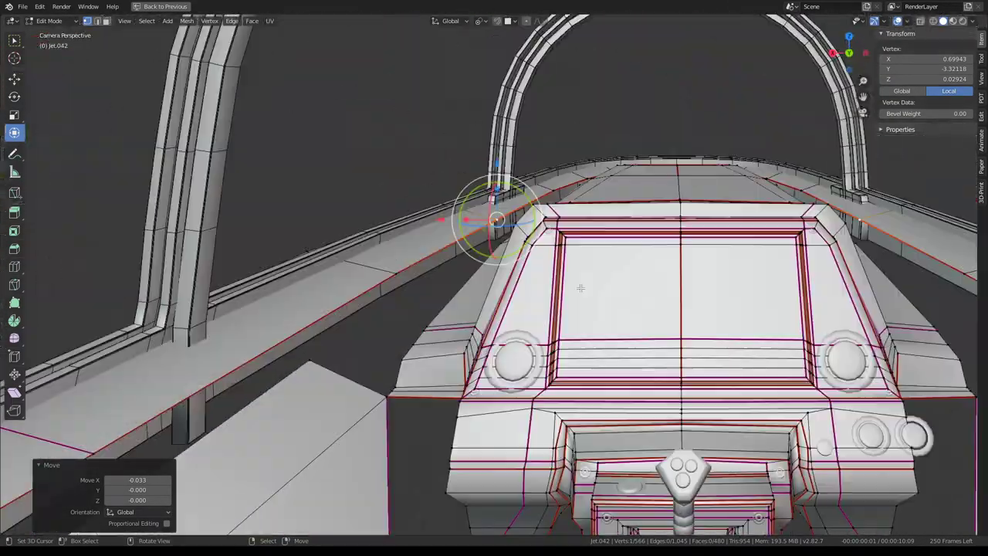
scroll(558, 259, up, 3)
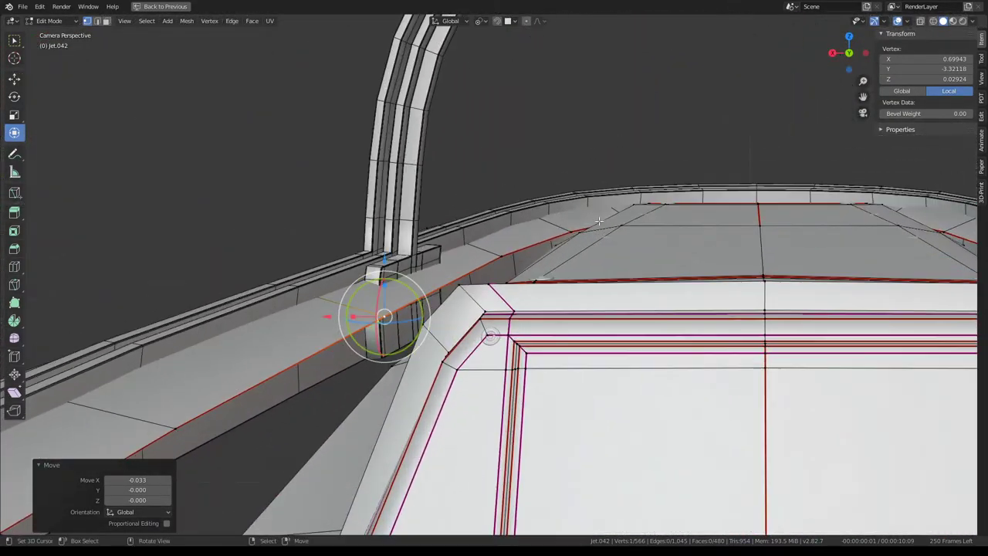
scroll(565, 250, down, 4)
scroll(565, 250, down, 2)
key(Tab)
mouse_move(496, 225)
middle_down()
mouse_move(608, 230)
mouse_move(379, 284)
mouse_move(462, 272)
mouse_move(655, 273)
middle_up()
key(Tab)
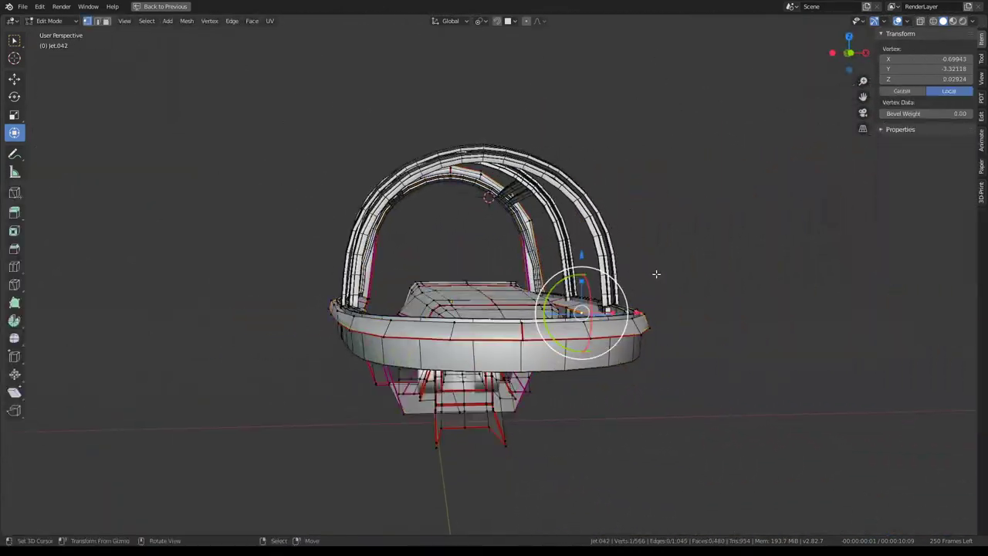
scroll(561, 250, up, 3)
mouse_move(562, 250)
middle_down()
mouse_move(554, 271)
mouse_move(559, 262)
middle_up()
scroll(552, 255, up, 3)
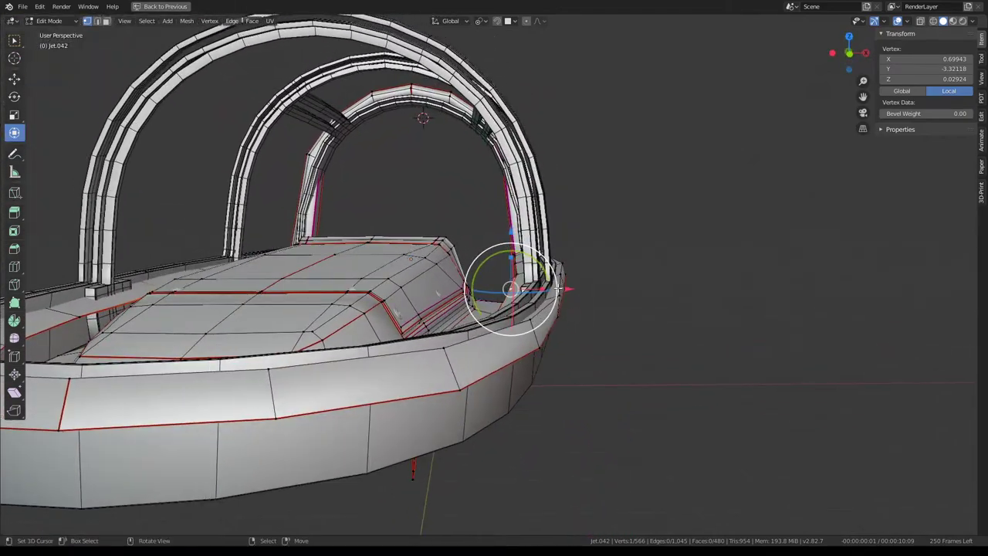
Nudge the sill vertex along X and flatten the sill corner selection with S X 0
drag(617, 295, 614, 298)
mouse_move(614, 298)
middle_down()
mouse_move(598, 328)
mouse_move(586, 185)
mouse_move(537, 282)
middle_up()
click(509, 282)
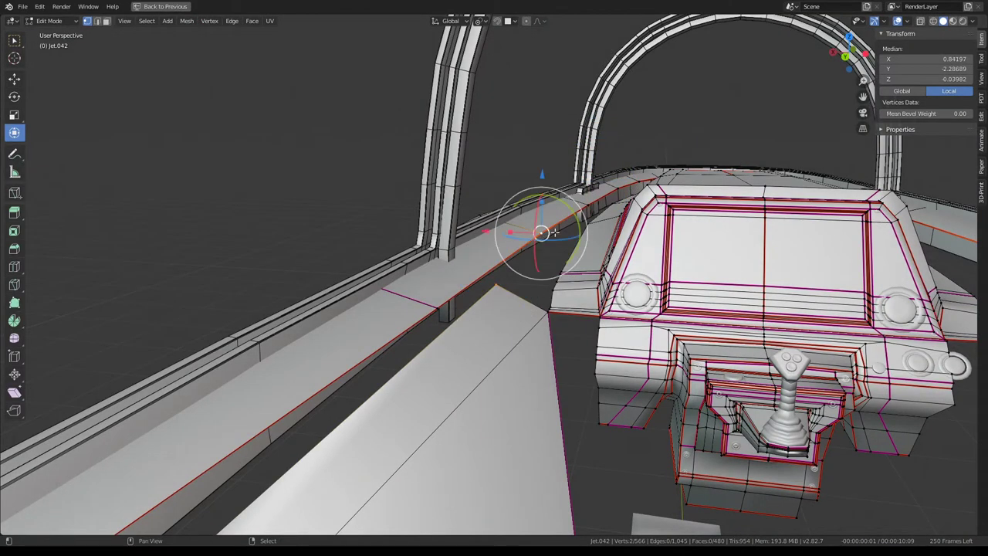
key(s)
key(x)
key(0)
key(Return)
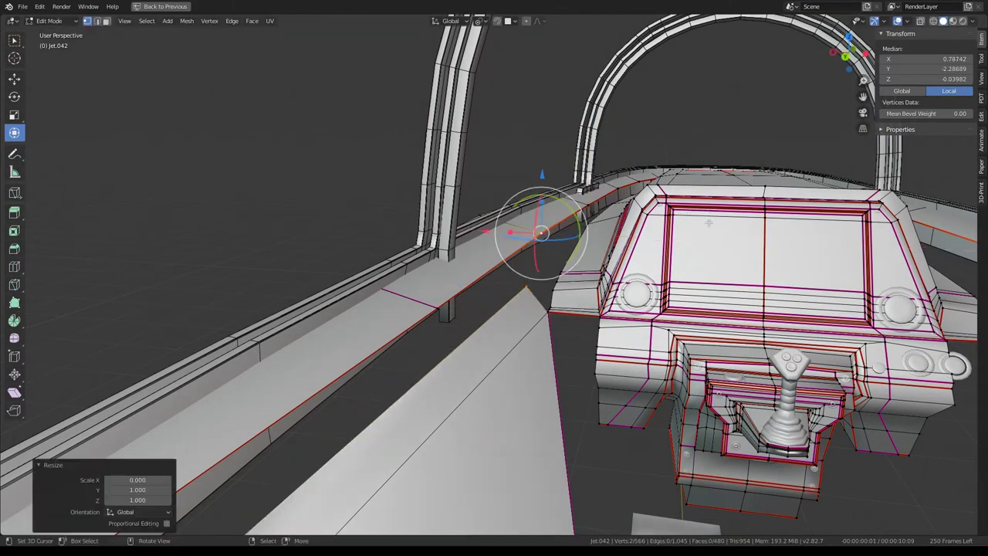
Add the side panel edges to the selection, inspect them, and return to Object Mode
middle_drag(701, 209, 648, 267)
middle_drag(392, 285, 524, 300)
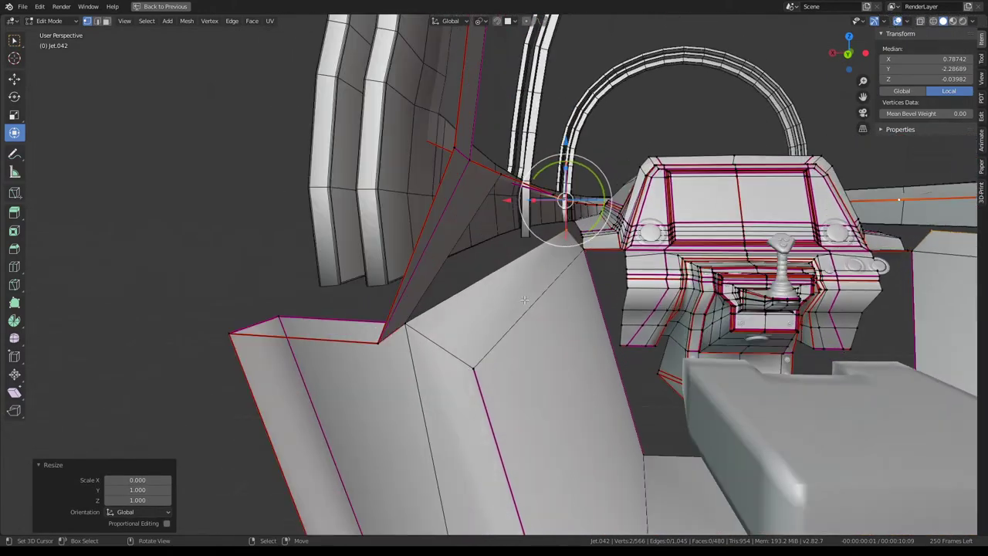
ctrl+click(571, 233)
mouse_move(571, 233)
middle_down()
mouse_move(466, 218)
mouse_move(478, 231)
mouse_move(471, 334)
mouse_move(432, 378)
mouse_move(396, 397)
mouse_move(397, 417)
mouse_move(379, 337)
mouse_move(415, 348)
middle_up()
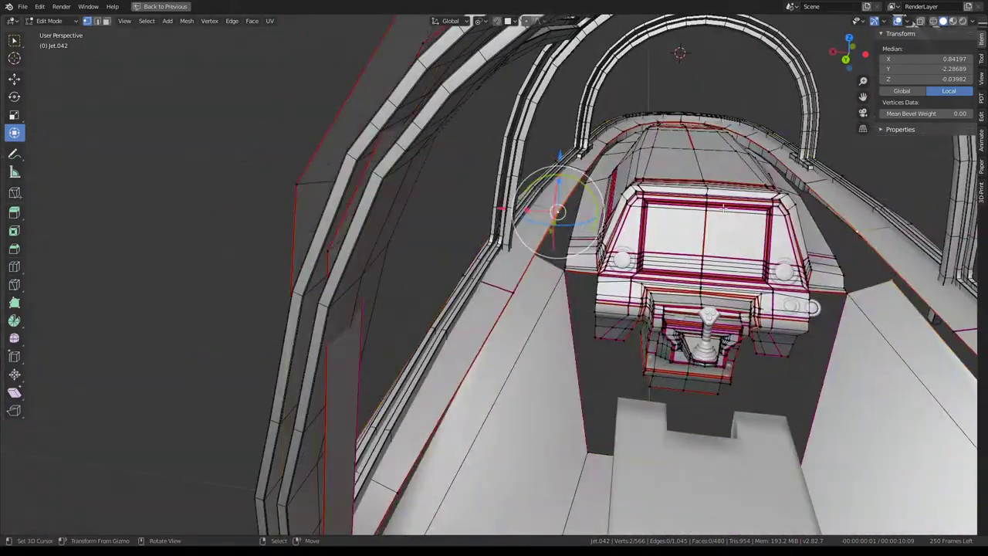
key(Tab)
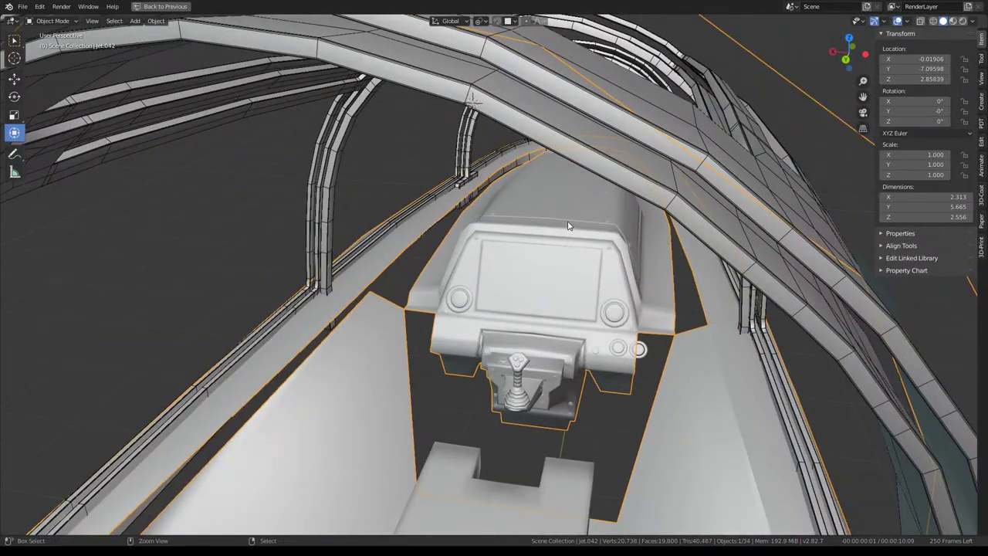
Restore the Shading workspace, maximize the left viewport, and orbit in to view the smoothed cockpit
key(ctrl+space)
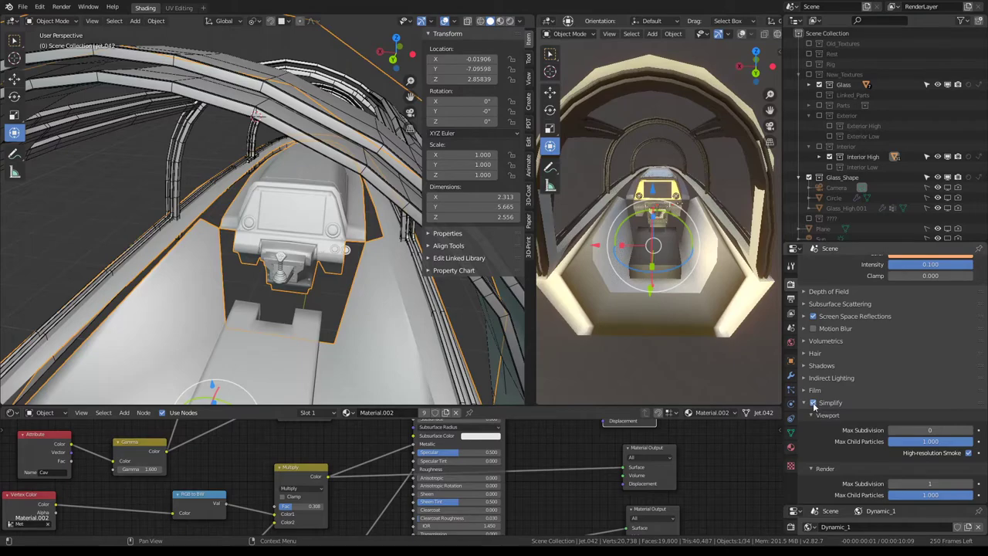
key(ctrl+space)
mouse_move(252, 158)
middle_down()
mouse_move(615, 207)
mouse_move(375, 221)
mouse_move(432, 181)
mouse_move(419, 268)
mouse_move(470, 172)
mouse_move(459, 214)
mouse_move(324, 335)
mouse_move(479, 236)
mouse_move(401, 262)
mouse_move(452, 228)
middle_up()
scroll(501, 191, up, 3)
Delete the large cockpit floor face and reveal the hidden floor geometry
key(Tab)
scroll(421, 263, up, 2)
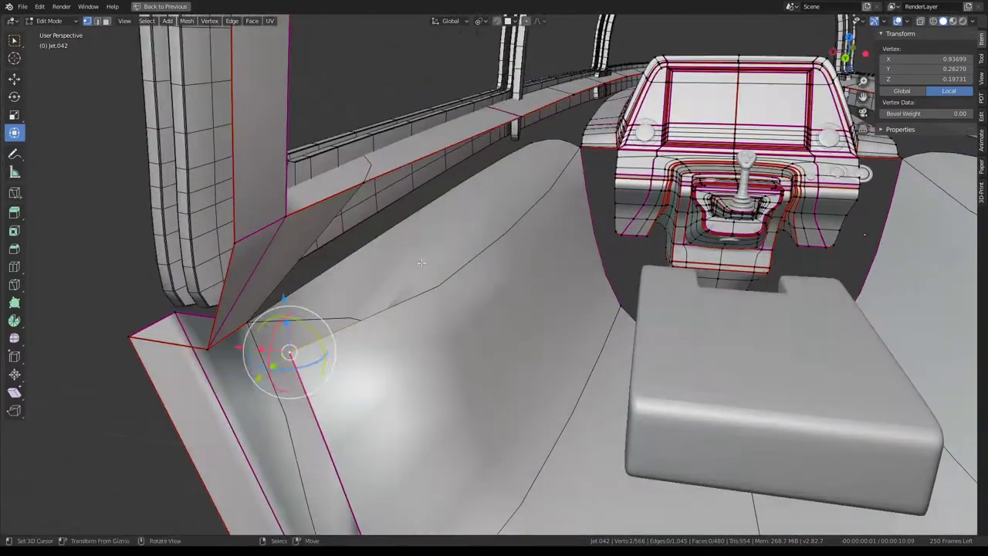
key(ctrl+z)
key(ctrl+shift+z)
key(ctrl+z)
click(236, 320)
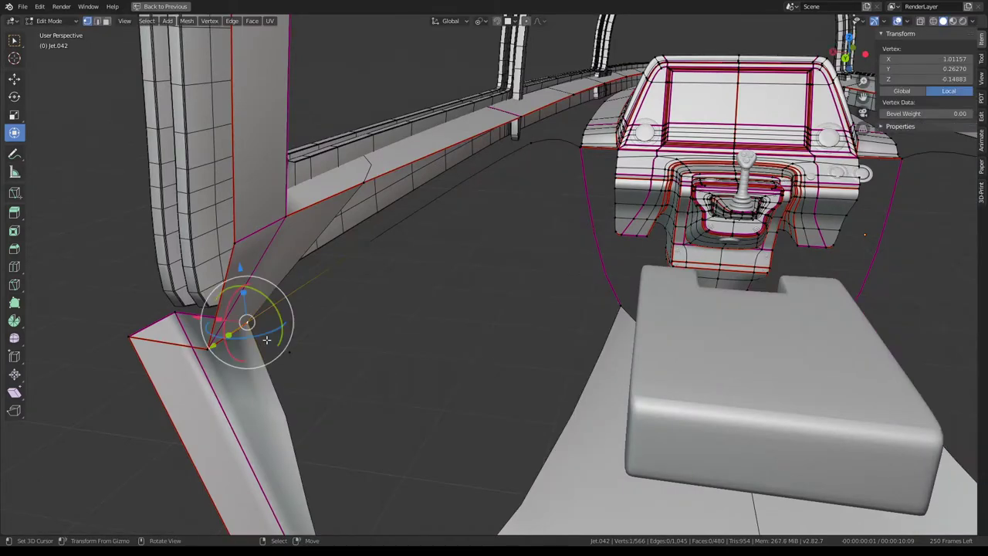
click(311, 346)
key(x)
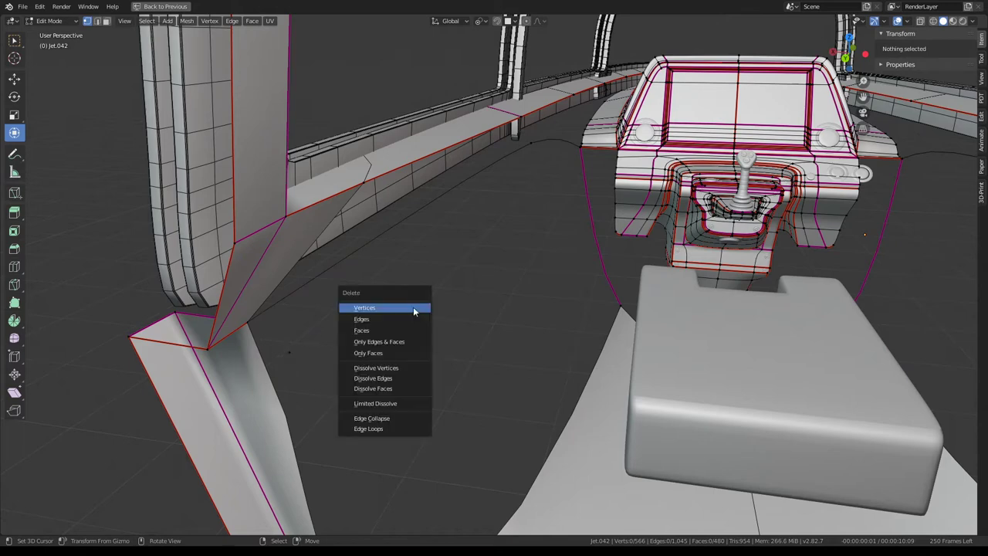
key(alt+h)
Snap the floor corner vertex onto the loose vertex and hide the surrounding floor faces
click(359, 318)
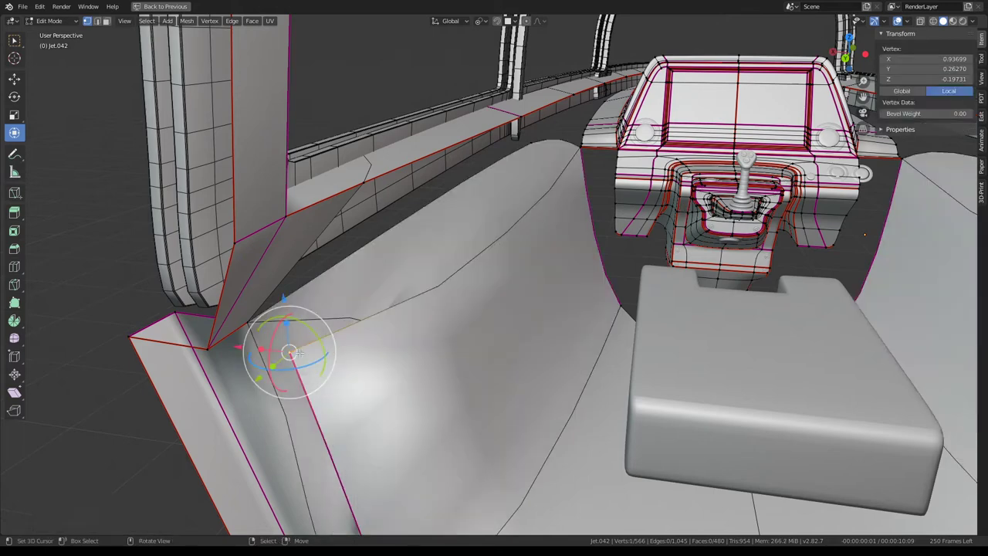
middle_drag(359, 317, 352, 293)
key(g)
click(306, 288)
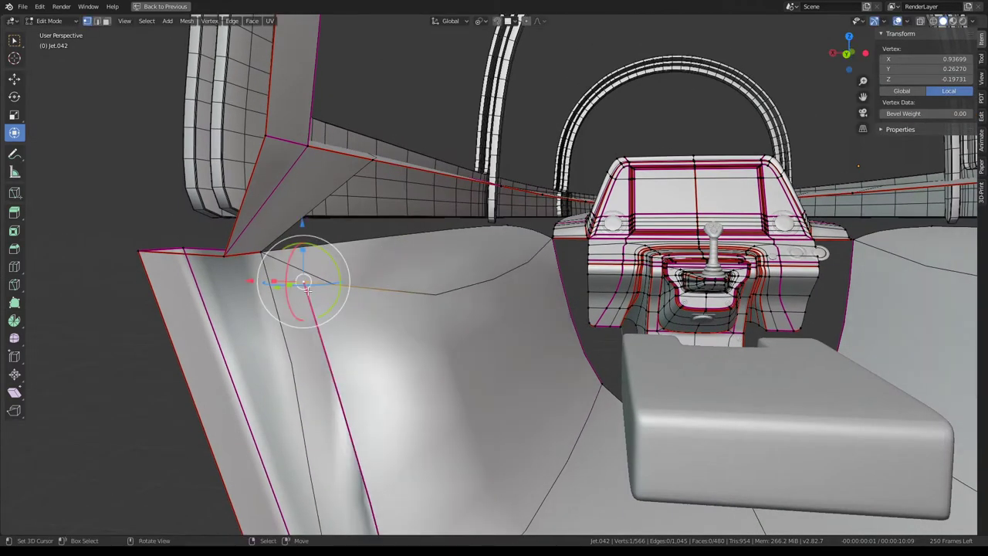
key(h)
key(a)
key(alt+a)
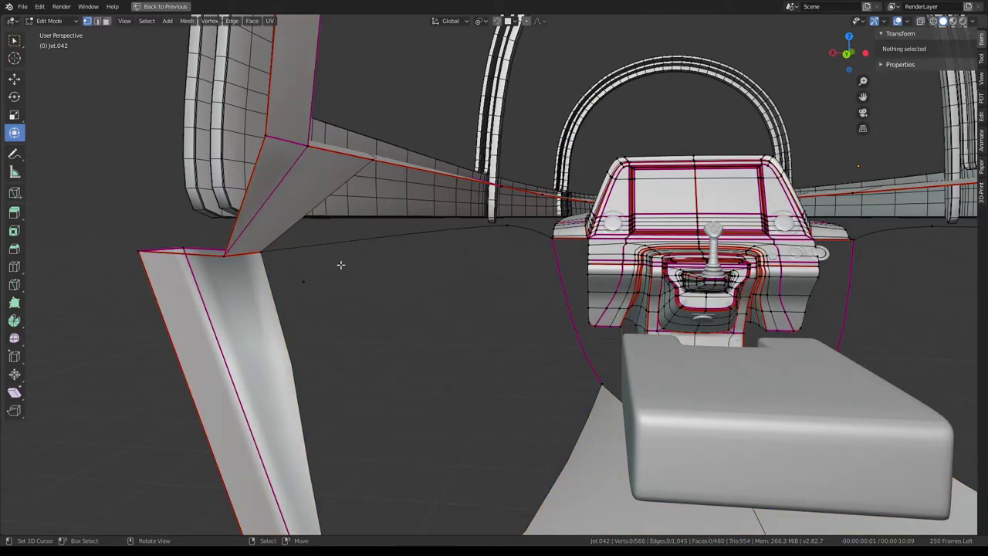
Reveal the hidden floor faces again and nudge the side-panel vertex slightly into place
mouse_move(342, 265)
middle_down()
mouse_move(392, 240)
mouse_move(457, 263)
mouse_move(340, 224)
middle_up()
key(a)
key(alt+a)
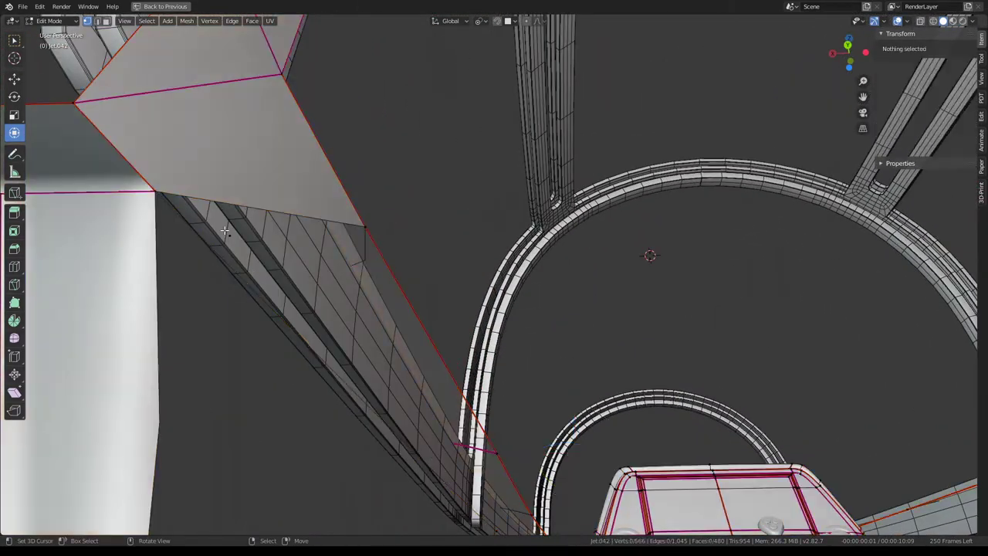
key(Tab)
key(a)
key(alt+a)
key(Tab)
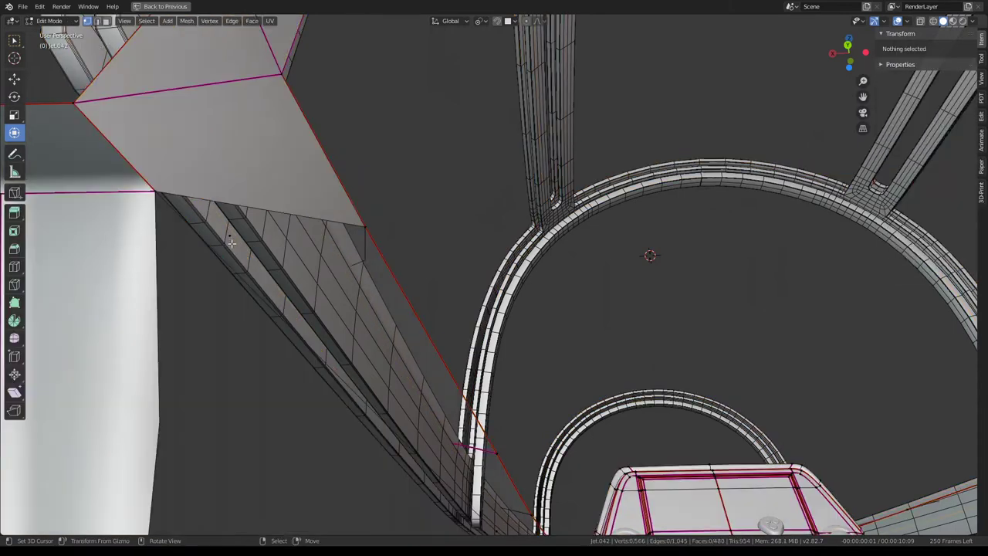
key(alt+h)
key(Tab)
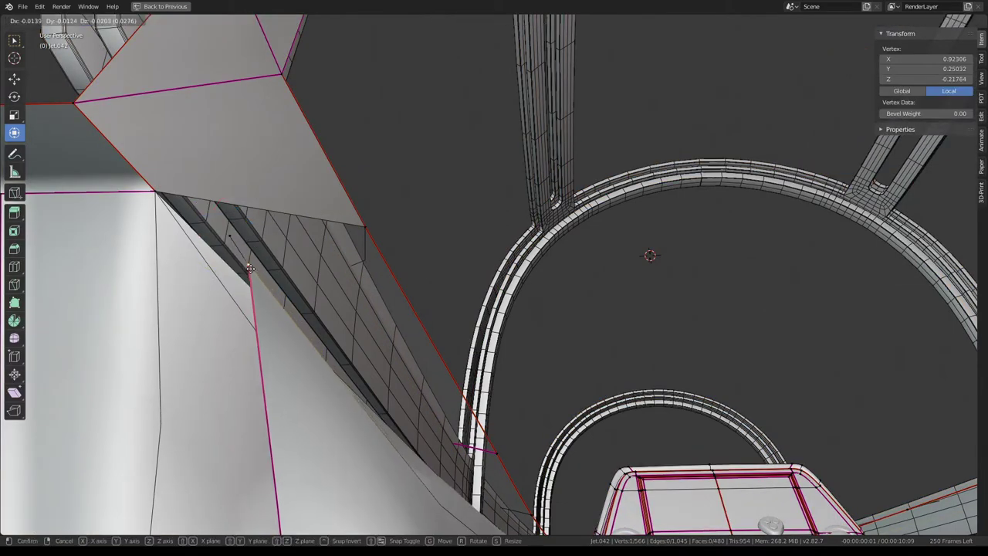
key(Tab)
drag(231, 239, 231, 236)
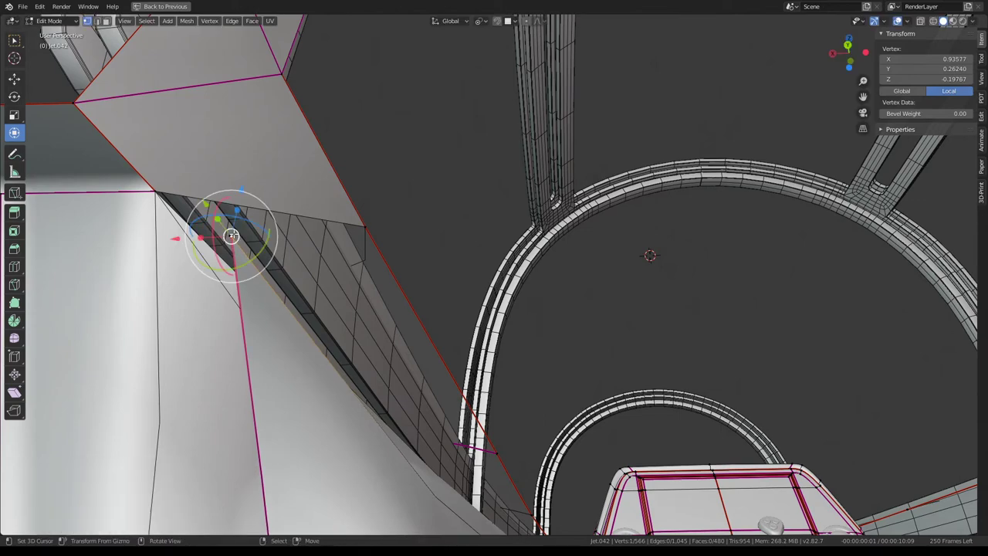
key(Tab)
key(Tab)
Give the new floor edge beside the side panel a full crease of 1.00
click(385, 209)
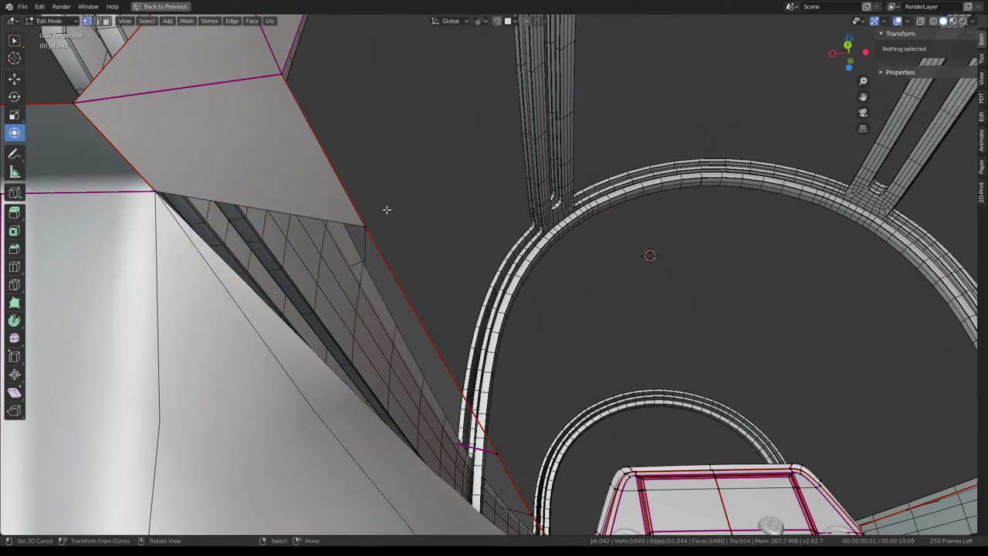
mouse_move(386, 210)
middle_down()
mouse_move(345, 247)
mouse_move(421, 311)
middle_up()
click(530, 369)
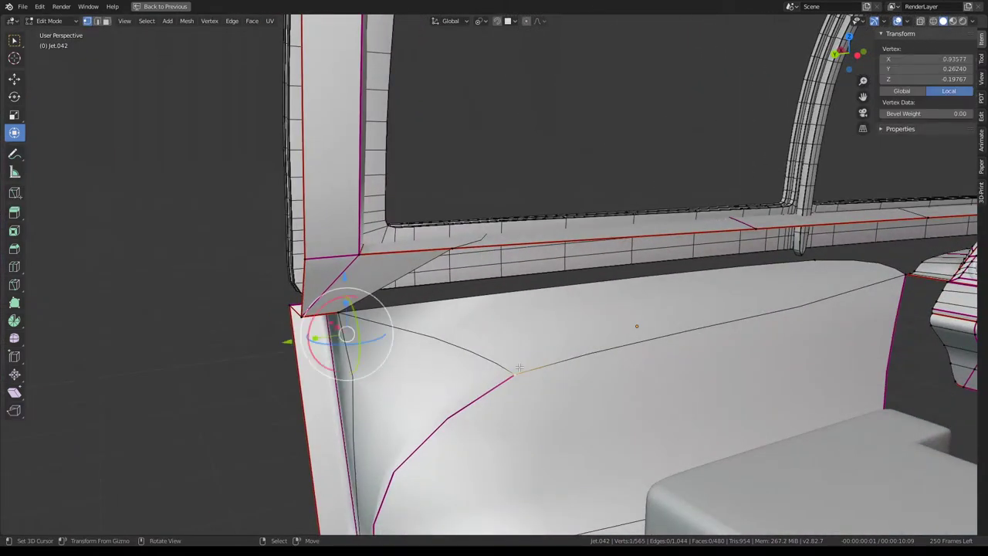
drag(938, 147, 957, 148)
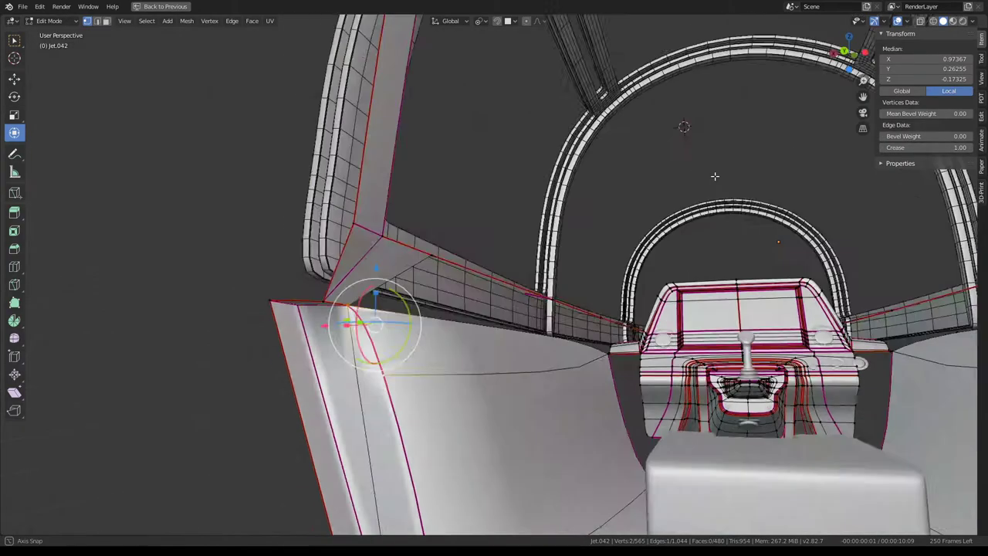
mouse_move(494, 255)
middle_down()
mouse_move(522, 240)
mouse_move(363, 316)
mouse_move(526, 297)
middle_up()
click(363, 312)
alt+click(526, 297)
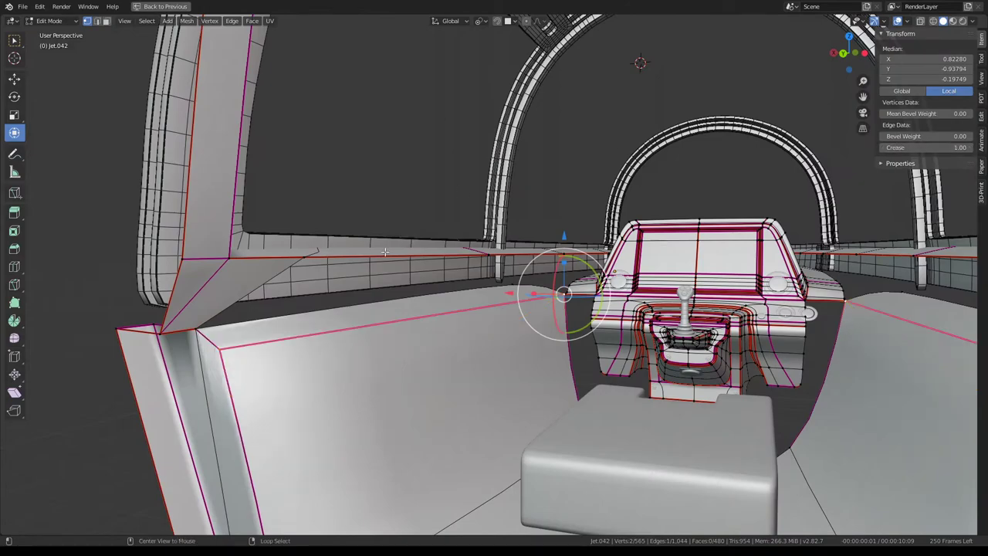
alt+shift+click(448, 297)
alt+shift+click(401, 306)
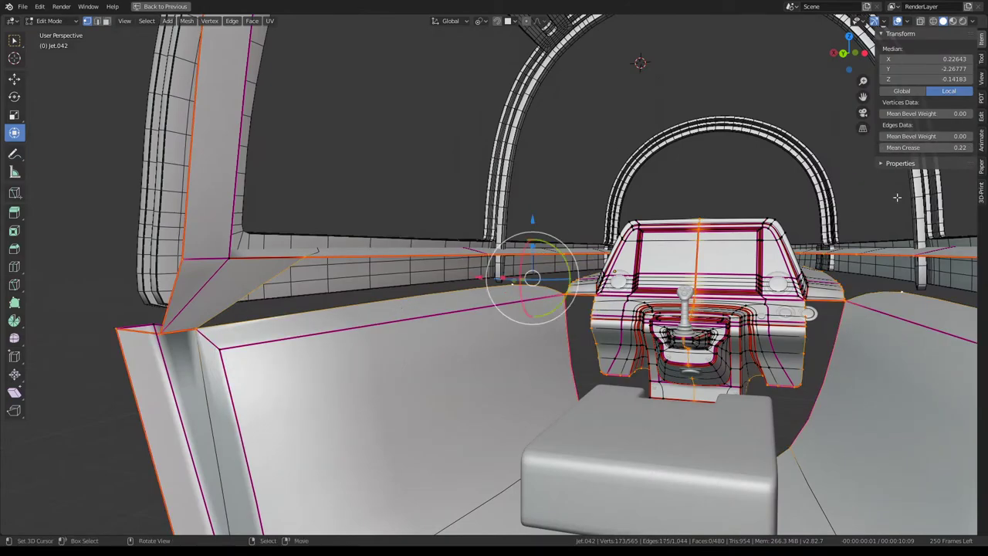
mouse_move(897, 198)
middle_down()
mouse_move(587, 254)
mouse_move(418, 307)
middle_up()
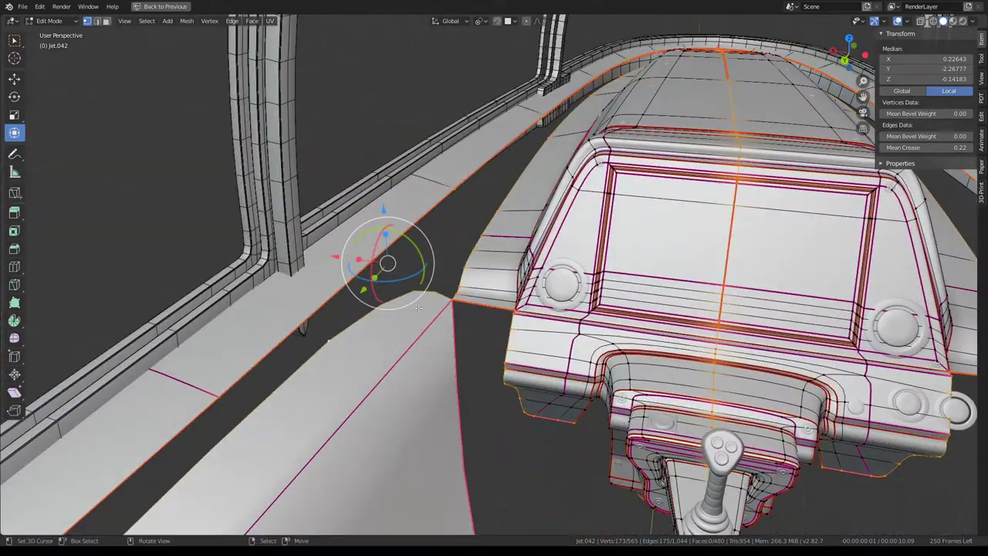
click(495, 253)
shift+click(454, 303)
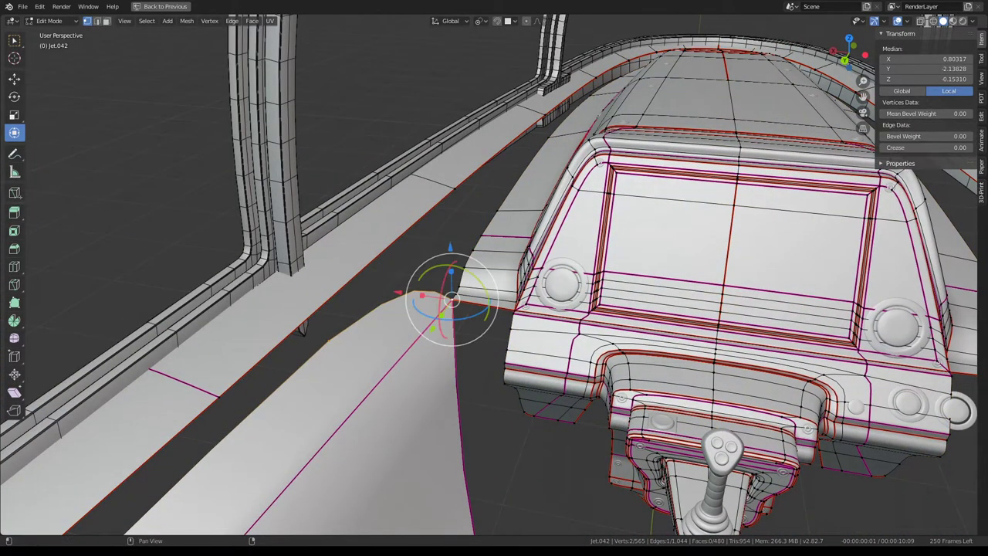
mouse_move(540, 309)
middle_down()
mouse_move(494, 324)
mouse_move(511, 333)
mouse_move(451, 351)
middle_up()
key(Tab)
key(Tab)
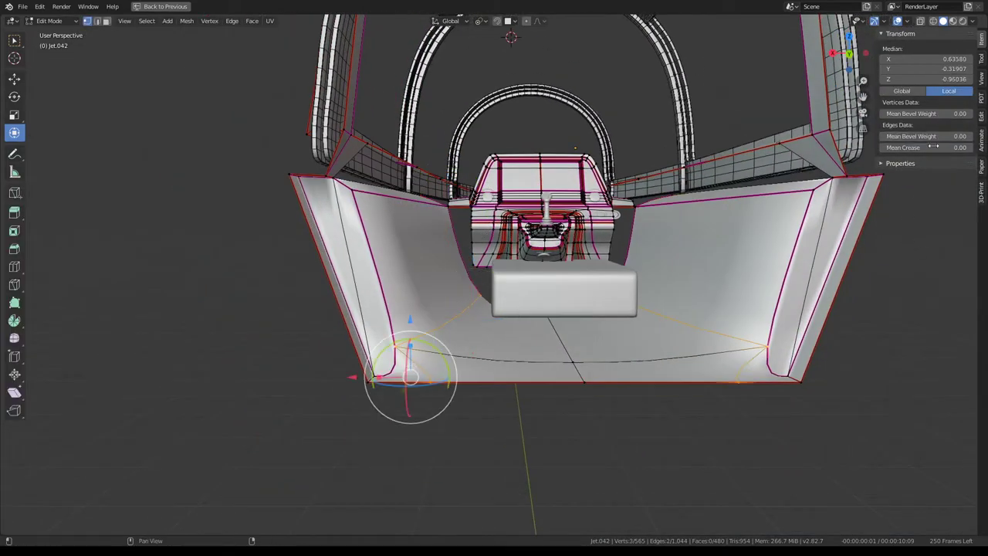
drag(933, 146, 968, 146)
middle_drag(435, 237, 488, 348)
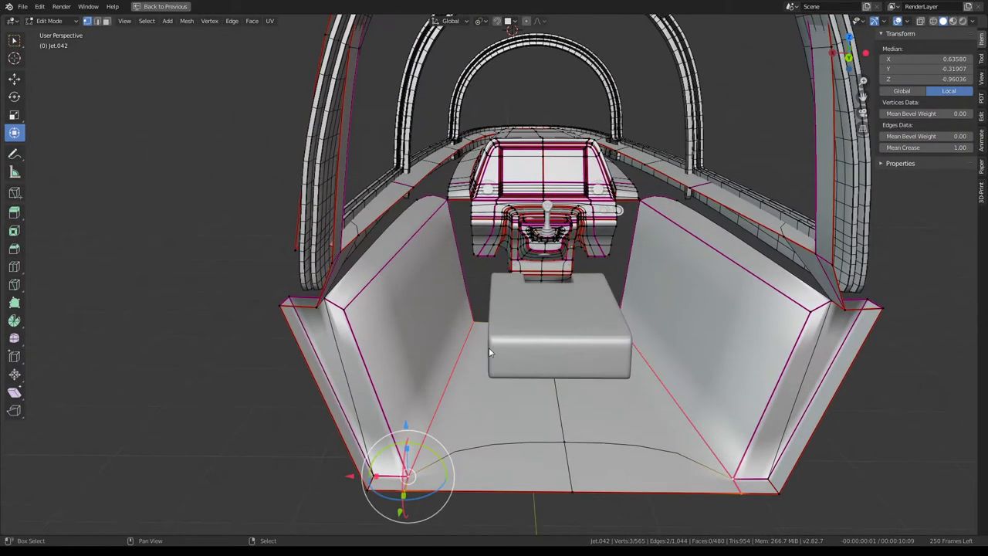
alt+click(521, 382)
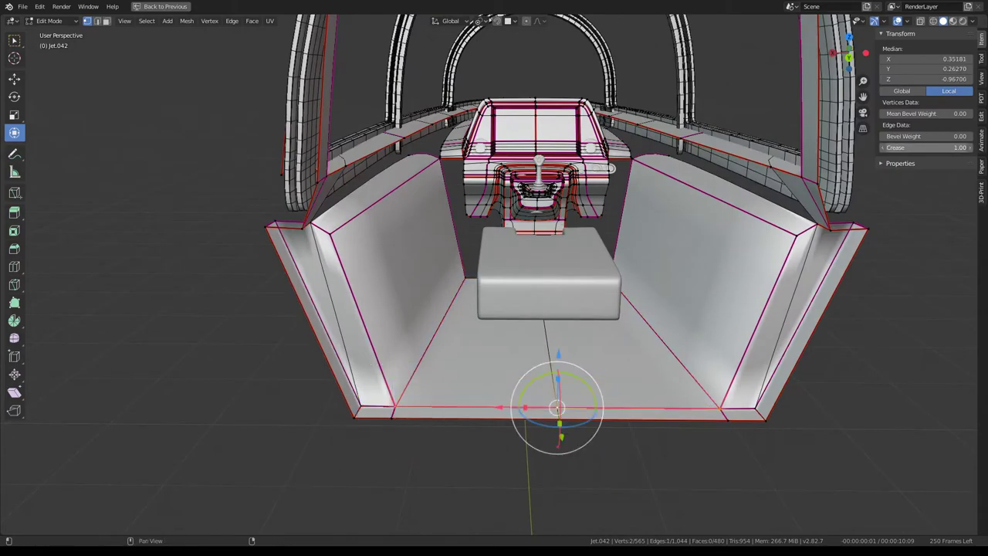
key(Tab)
middle_drag(719, 113, 572, 183)
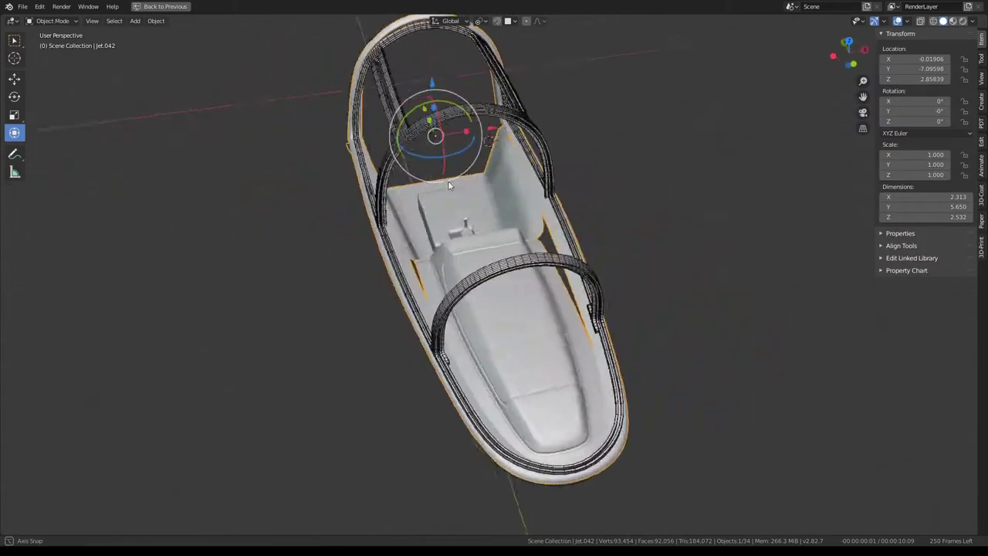
key(Tab)
scroll(463, 293, up, 6)
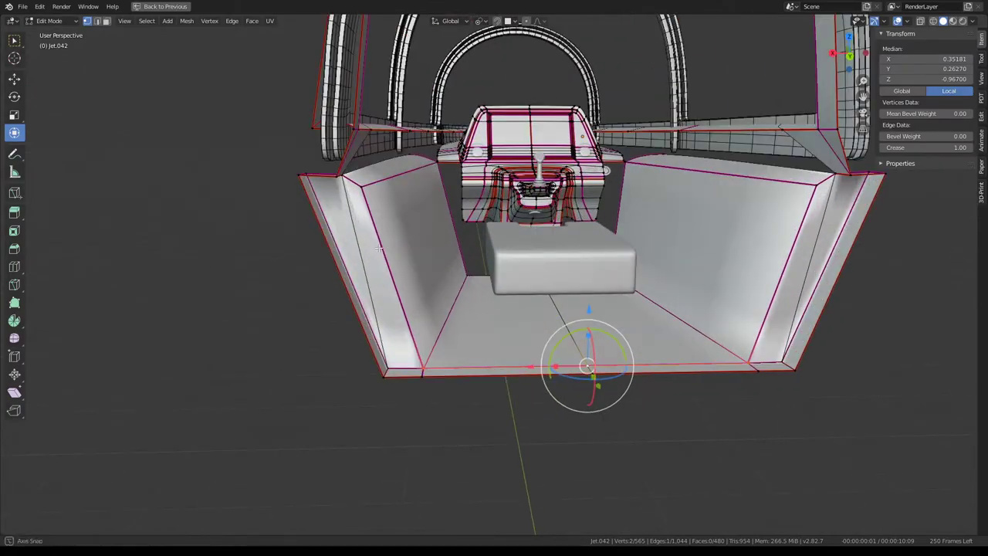
middle_drag(463, 294, 387, 240)
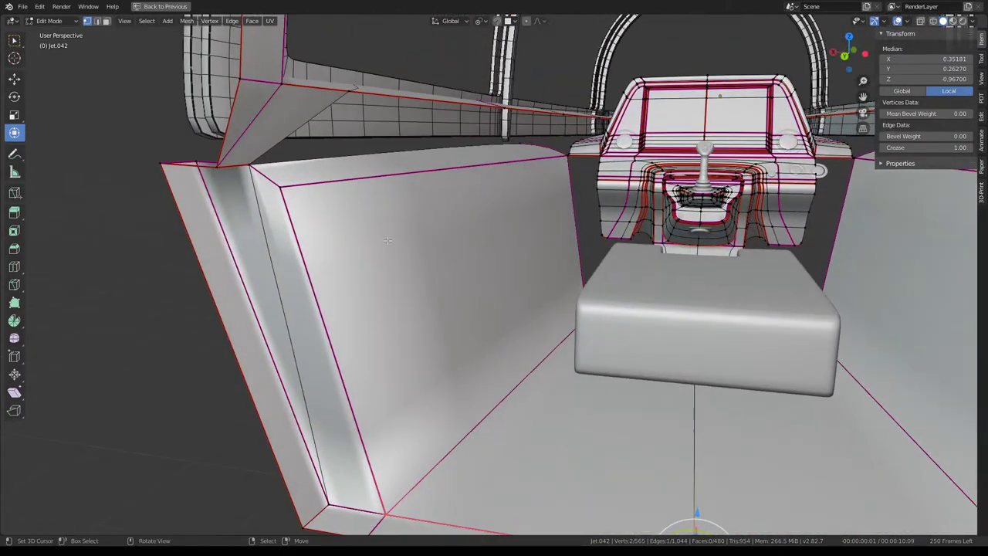
mouse_move(309, 257)
middle_down()
mouse_move(203, 122)
mouse_move(311, 178)
mouse_move(267, 104)
mouse_move(372, 192)
middle_up()
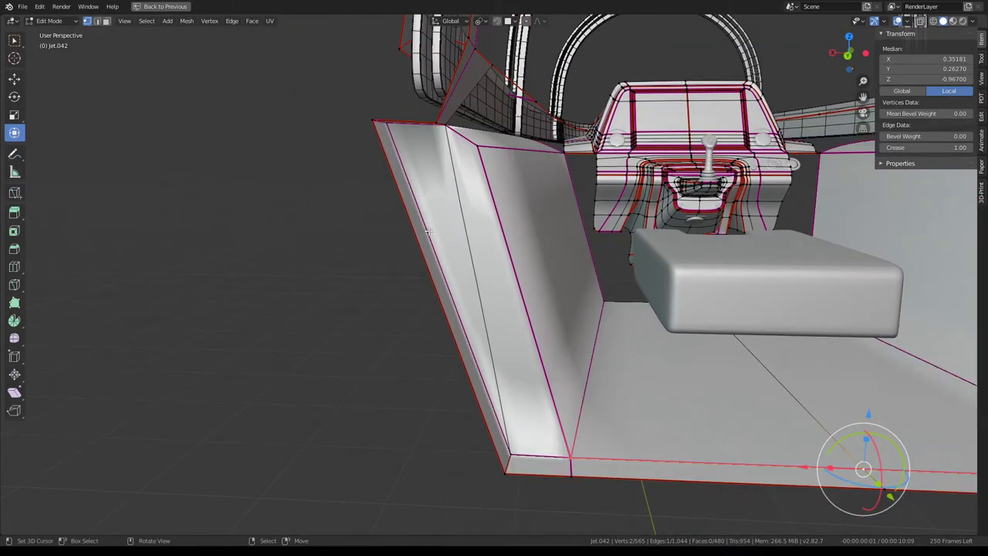
Knife-cut a new edge down the left side panel, splitting off a narrow strip along its corner
key(k)
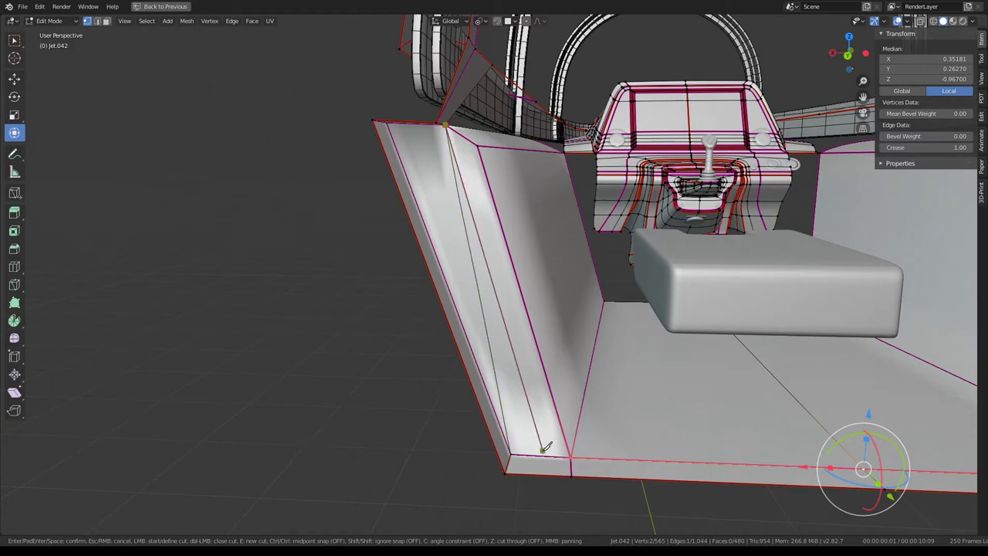
key(Return)
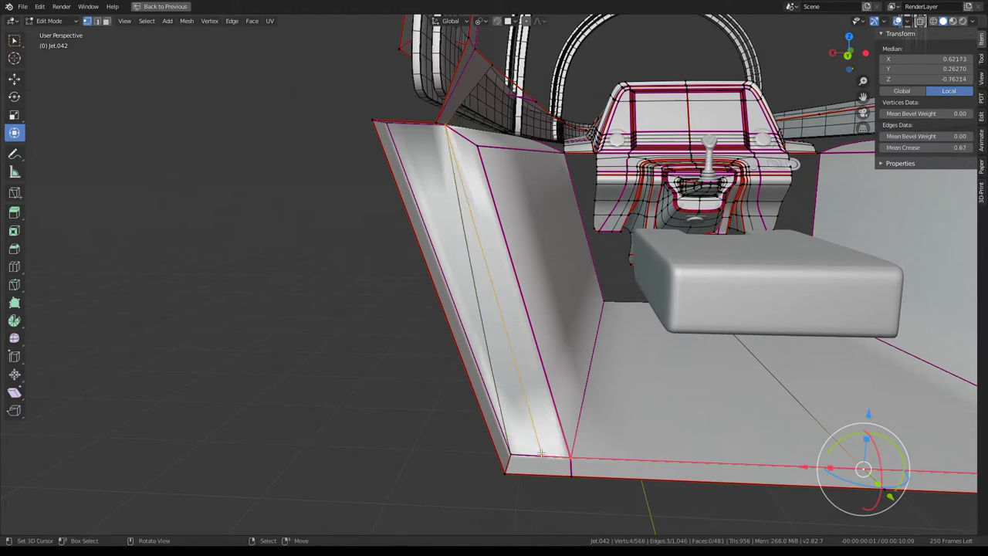
click(106, 21)
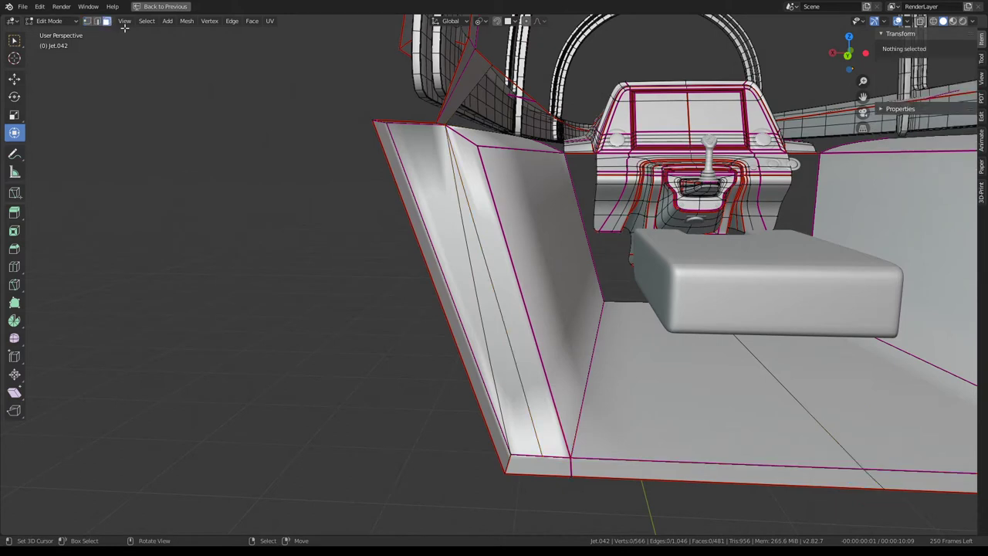
click(406, 171)
click(476, 305)
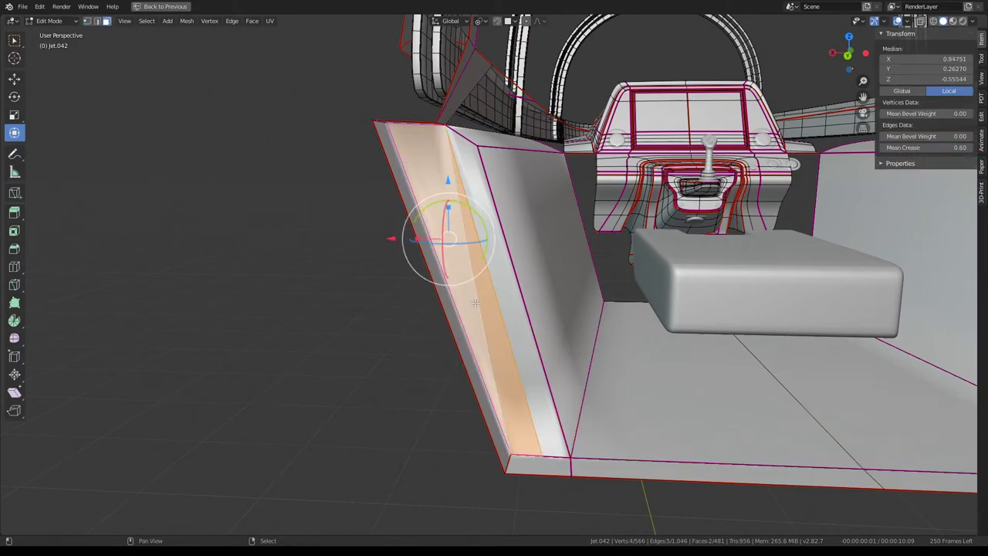
Dissolve the narrow strip back into the wide left side panel with Ctrl+X
key(ctrl+x)
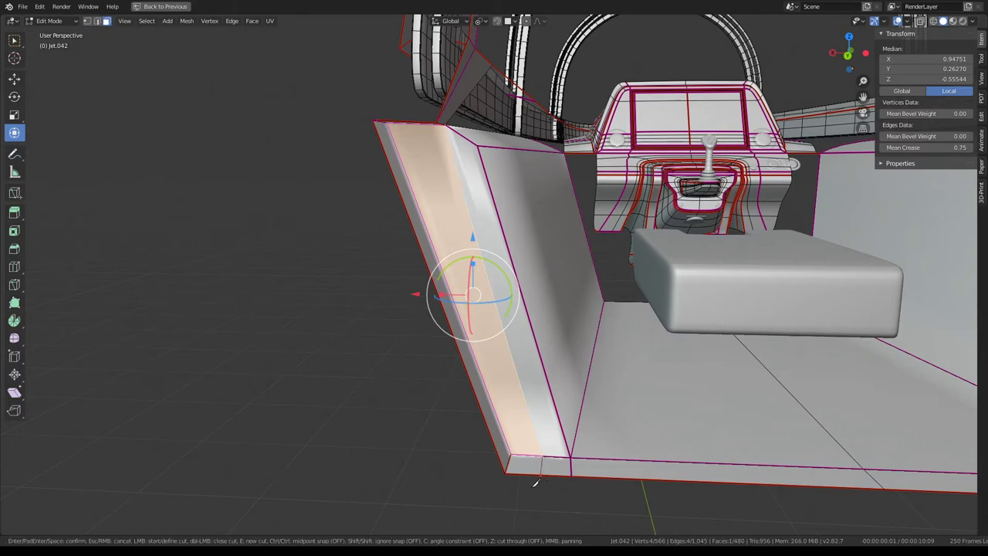
scroll(452, 249, down, 4)
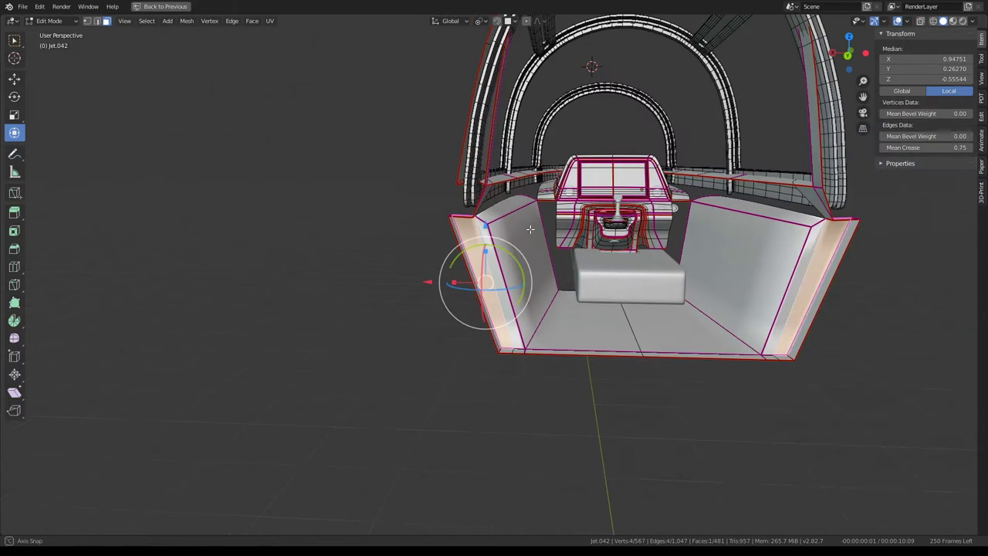
mouse_move(452, 248)
middle_down()
mouse_move(405, 311)
mouse_move(512, 298)
middle_up()
scroll(405, 311, up, 6)
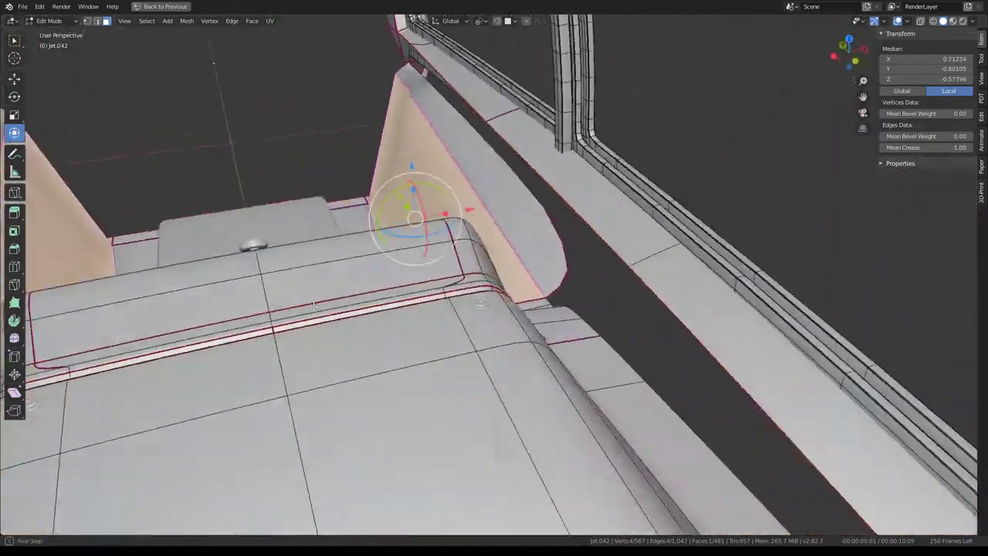
Slide the creased side-sill ledge edges slightly along the X axis
scroll(513, 298, down, 3)
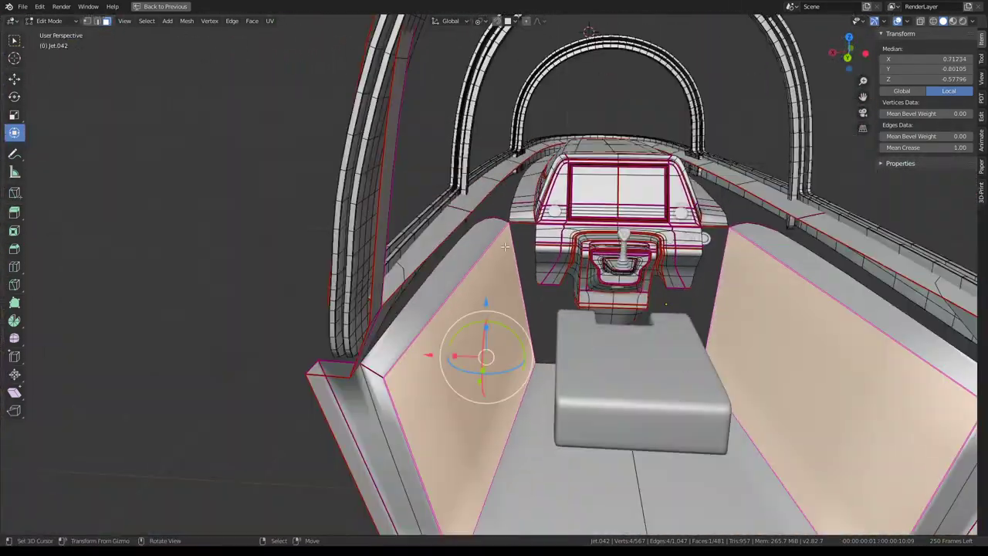
scroll(374, 47, up, 6)
mouse_move(498, 152)
middle_down()
mouse_move(502, 141)
mouse_move(123, 35)
middle_up()
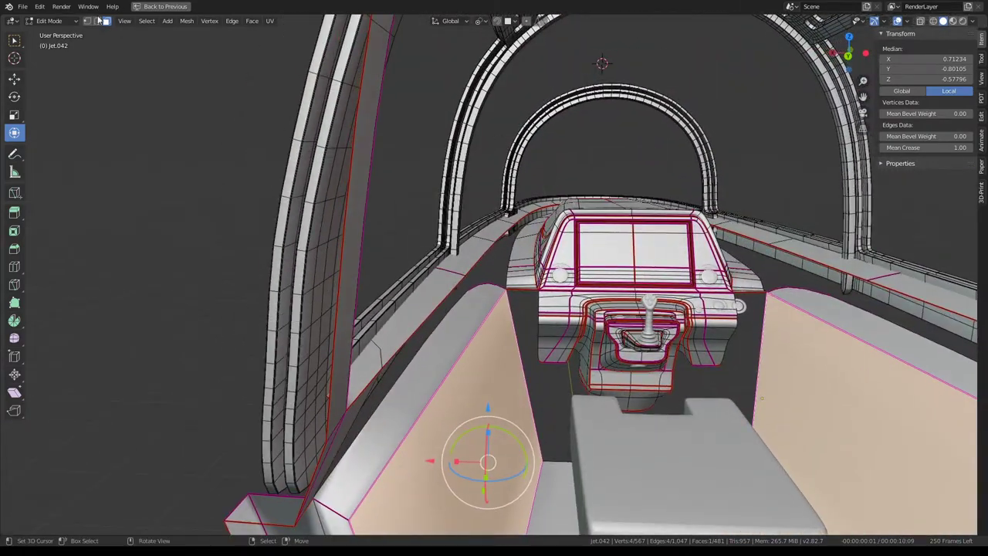
click(98, 23)
click(395, 325)
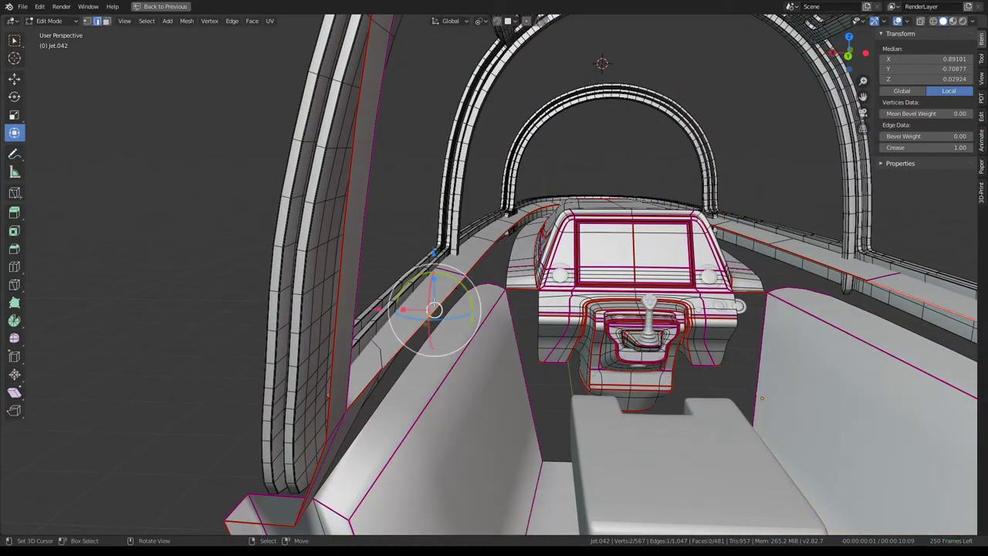
click(481, 255)
key(g)
key(x)
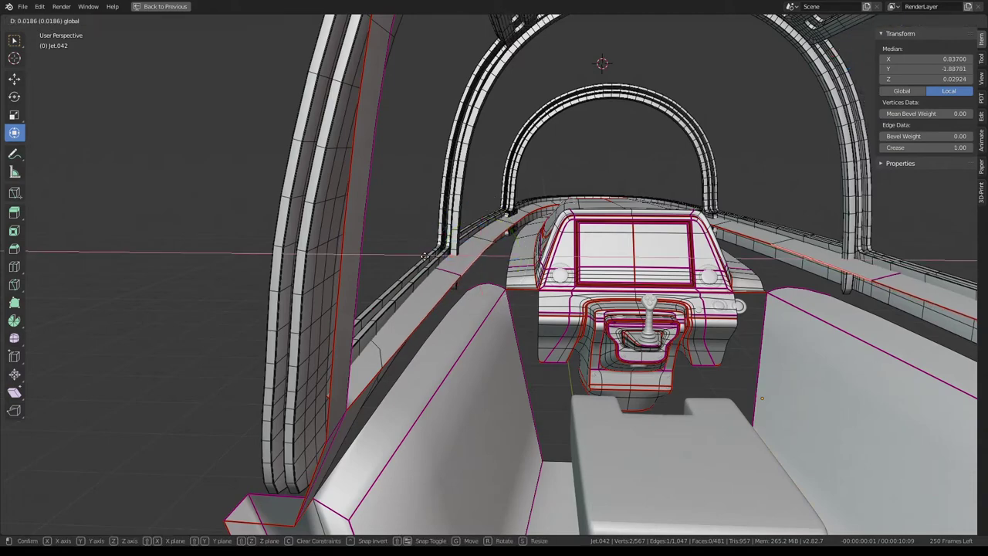
click(419, 255)
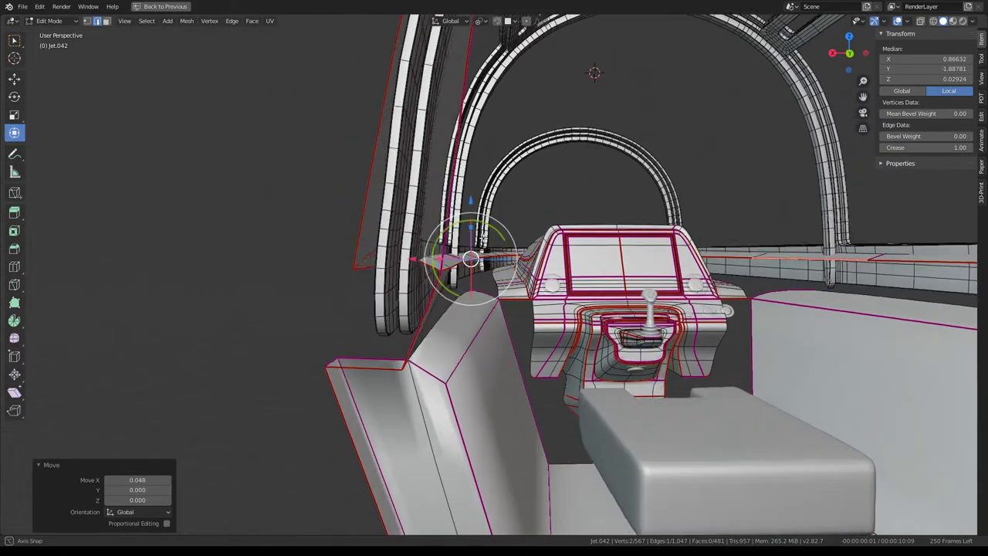
Shift two neighbouring canopy rim edges slightly along X
mouse_move(420, 255)
middle_down()
mouse_move(489, 241)
mouse_move(503, 263)
middle_up()
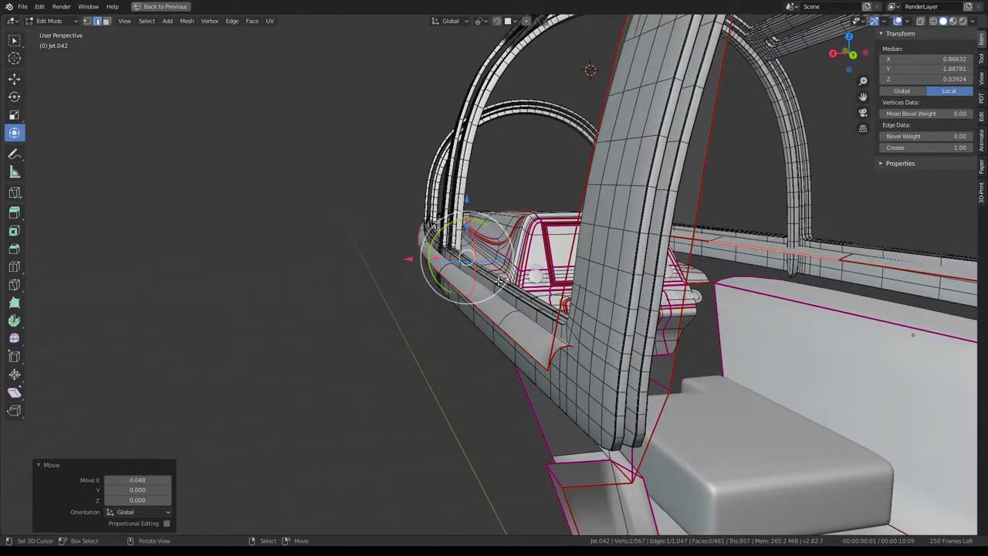
click(532, 329)
click(494, 299)
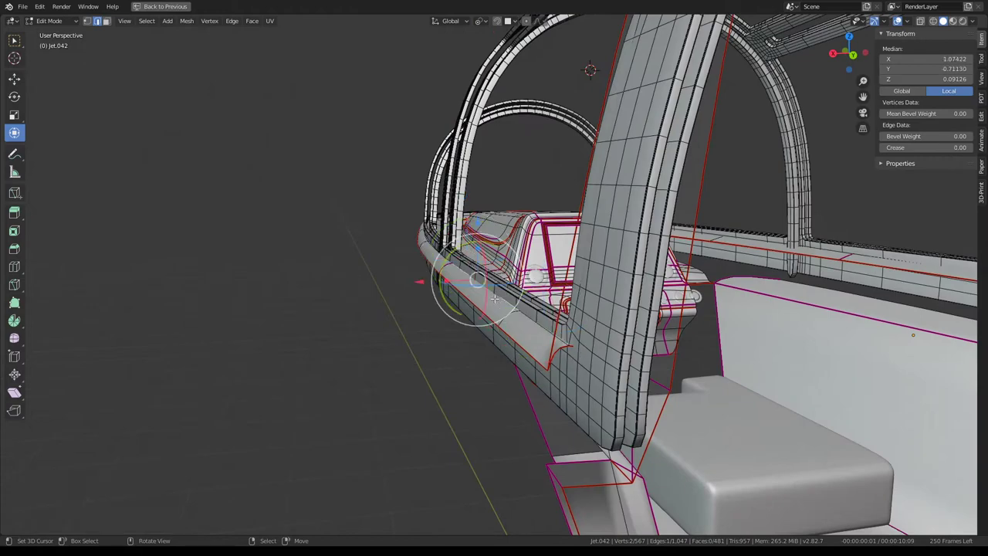
drag(424, 276, 416, 280)
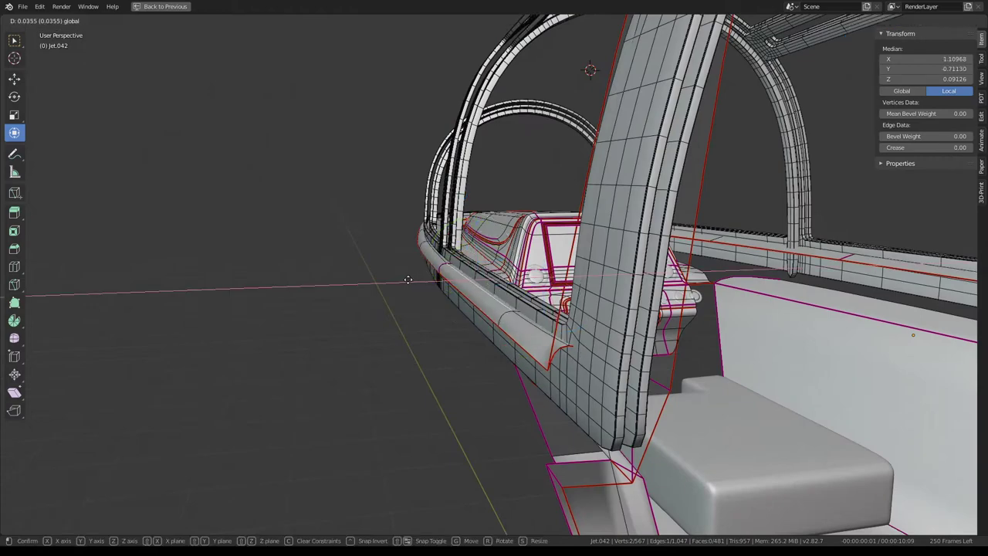
click(409, 280)
Nudge the lower and front canopy rim edges slightly along X
middle_drag(409, 279, 620, 286)
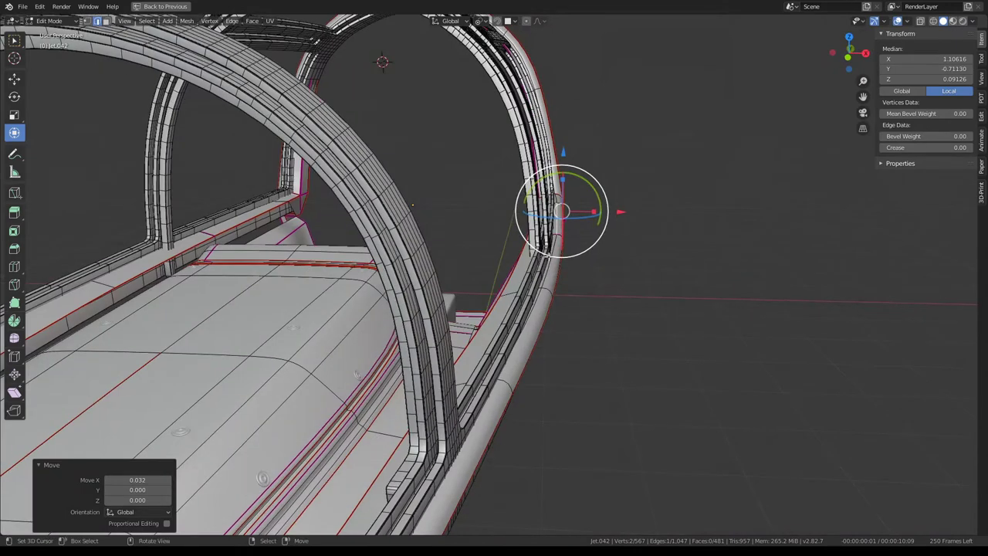
click(526, 317)
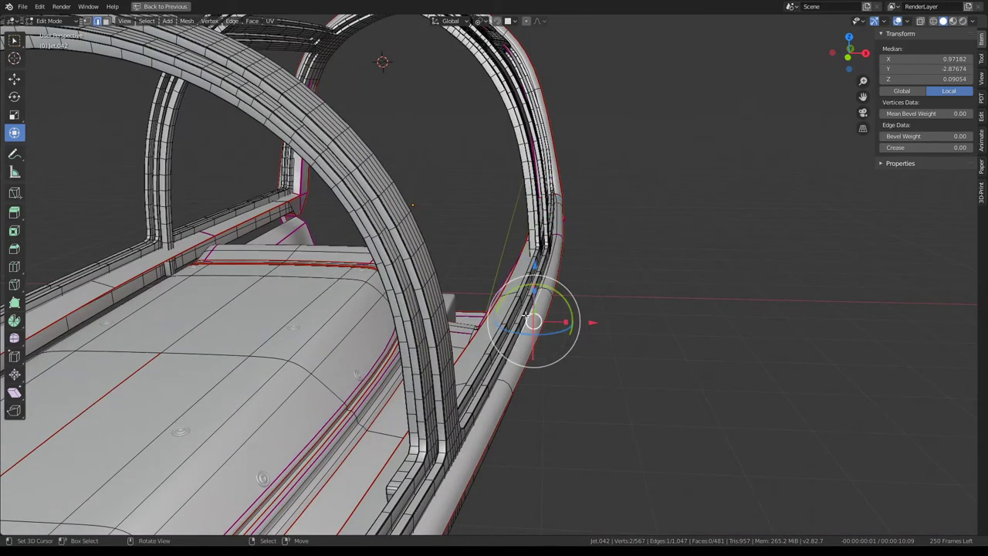
drag(595, 322, 597, 322)
click(601, 322)
middle_drag(600, 322, 519, 417)
drag(600, 358, 607, 359)
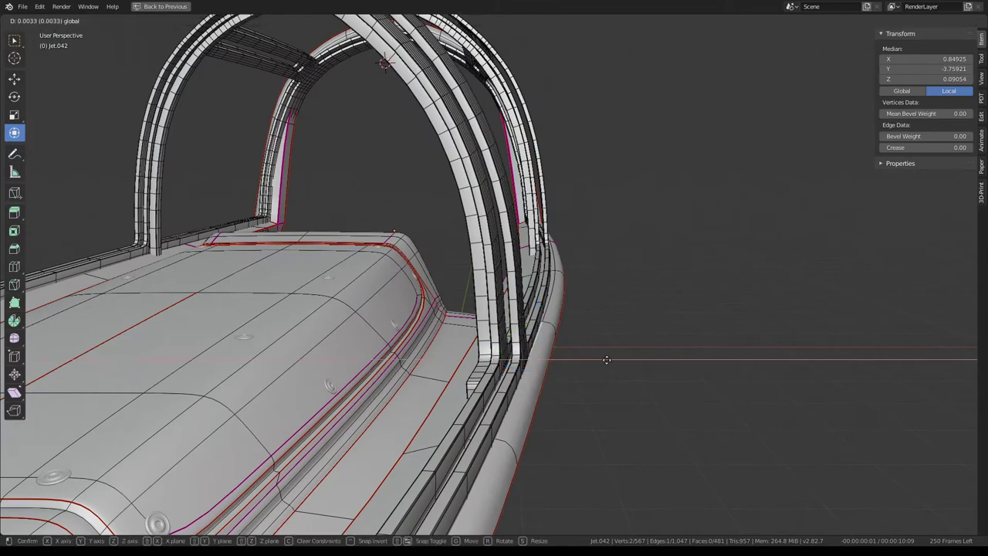
click(615, 360)
middle_drag(615, 360, 541, 368)
click(478, 386)
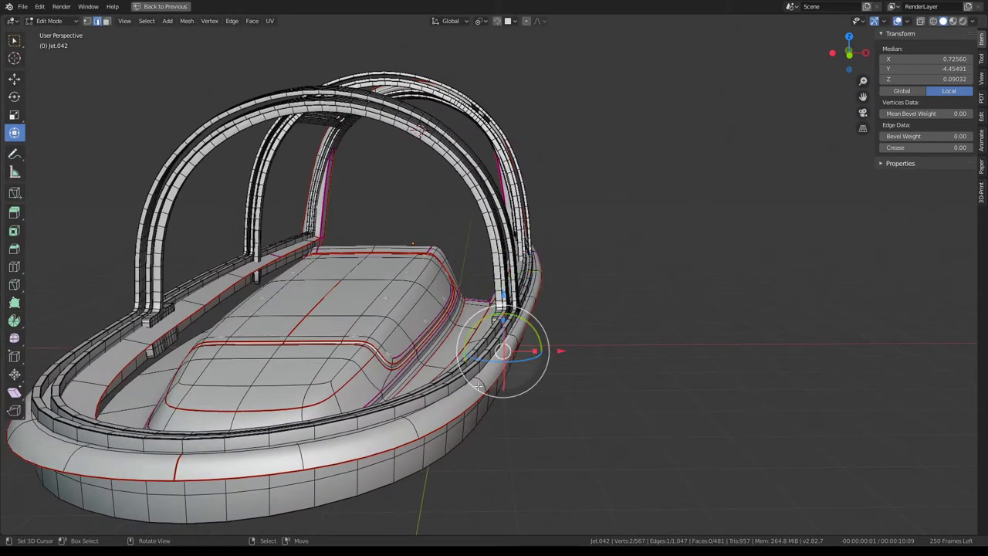
mouse_move(511, 394)
mouse_down()
mouse_move(524, 398)
mouse_move(493, 402)
mouse_up()
Cancel the rotation and select the sill edge and upper ledge edge loop
key(r)
key(r)
right_click(488, 405)
mouse_move(494, 401)
middle_down()
mouse_move(505, 328)
mouse_move(501, 363)
mouse_move(459, 364)
mouse_move(377, 260)
mouse_move(305, 296)
mouse_move(353, 308)
mouse_move(352, 289)
mouse_move(415, 324)
mouse_move(452, 295)
mouse_move(463, 244)
middle_up()
alt+click(417, 318)
alt+click(424, 209)
mouse_move(424, 208)
middle_down()
mouse_move(527, 226)
mouse_move(565, 213)
mouse_move(595, 178)
mouse_move(600, 150)
mouse_move(600, 178)
mouse_move(530, 297)
middle_up()
Shift a single window-frame vertex along the X axis
click(530, 297)
middle_drag(520, 112, 493, 140)
middle_drag(584, 235, 591, 248)
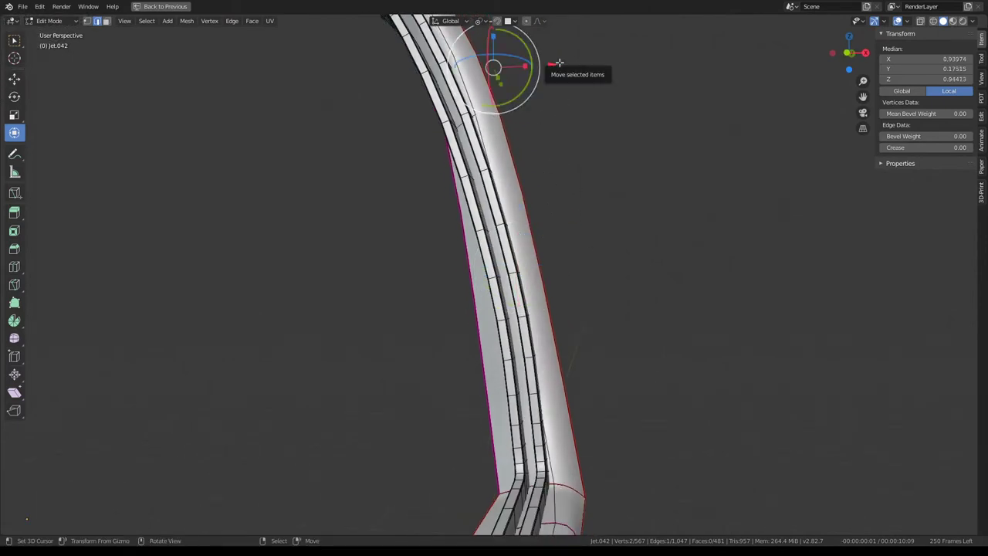
drag(553, 63, 511, 52)
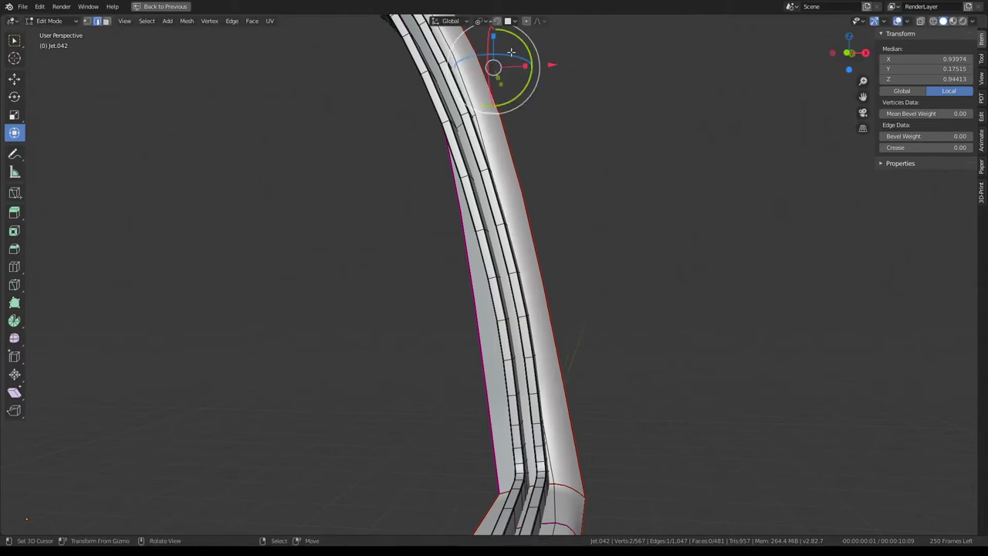
click(480, 100)
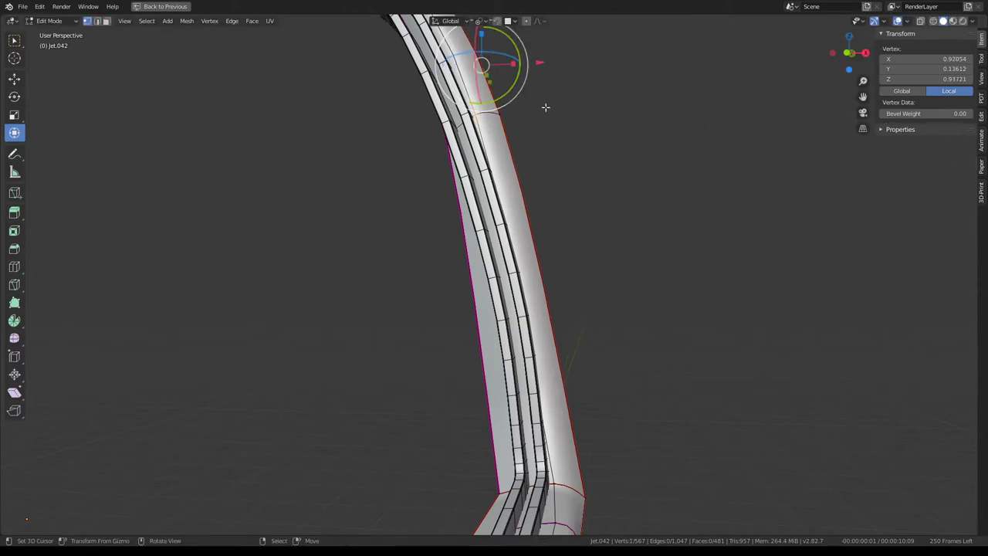
key(x)
click(545, 62)
mouse_move(545, 62)
middle_down()
mouse_move(498, 148)
mouse_move(499, 136)
mouse_move(548, 136)
middle_up()
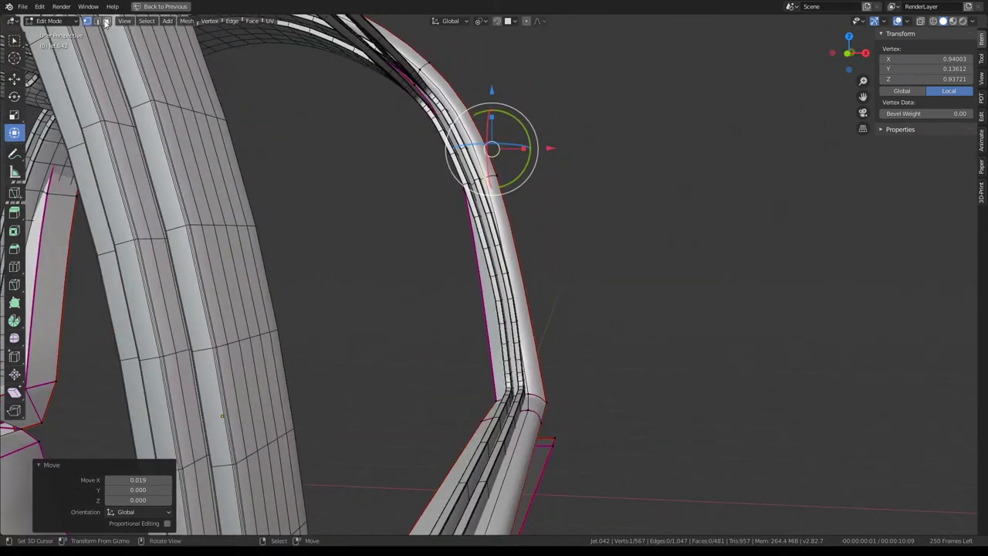
Subdivide the frame's edge ring and shift the new edge 0.033 along X
click(101, 22)
ctrl+alt+click(469, 202)
right_click(767, 190)
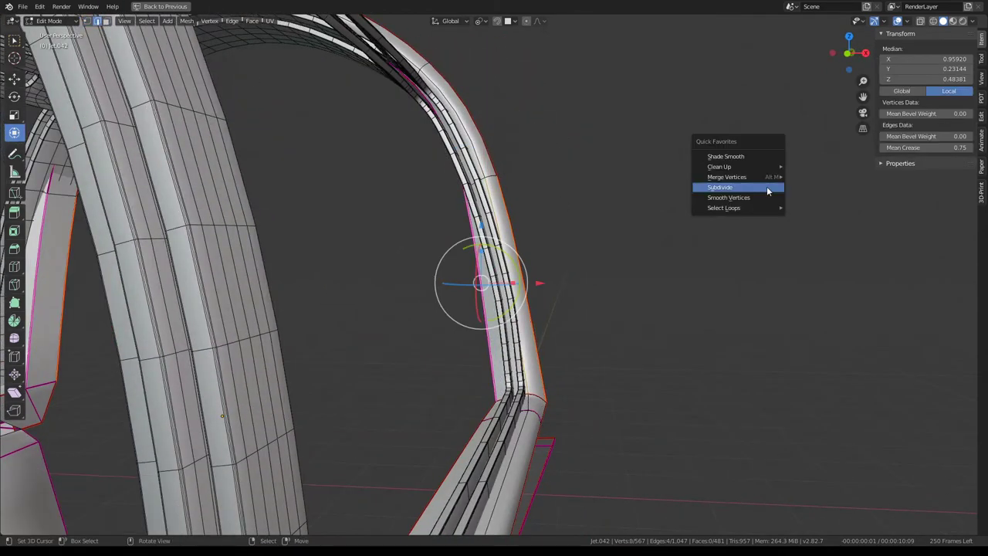
click(767, 190)
click(520, 274)
key(KP_Decimal)
key(g)
key(x)
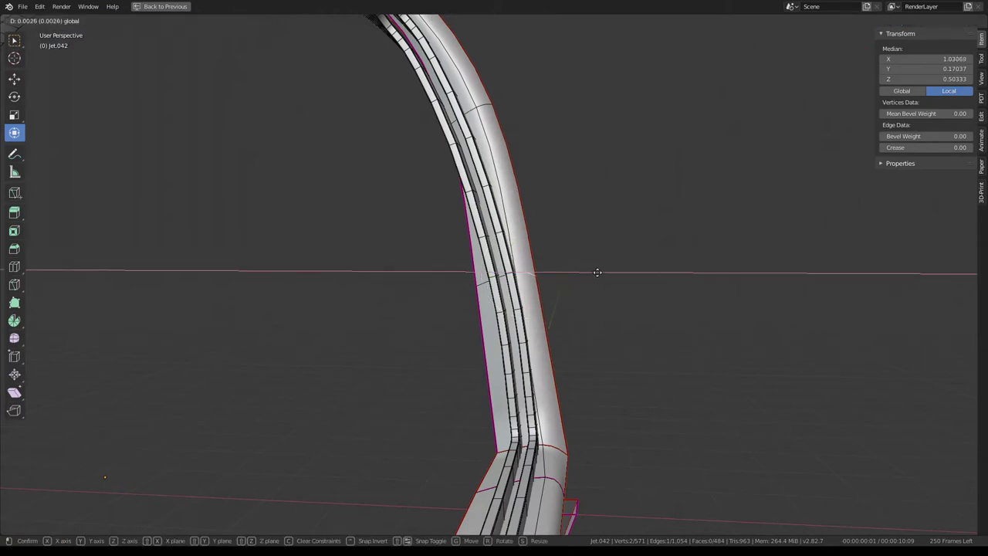
click(608, 272)
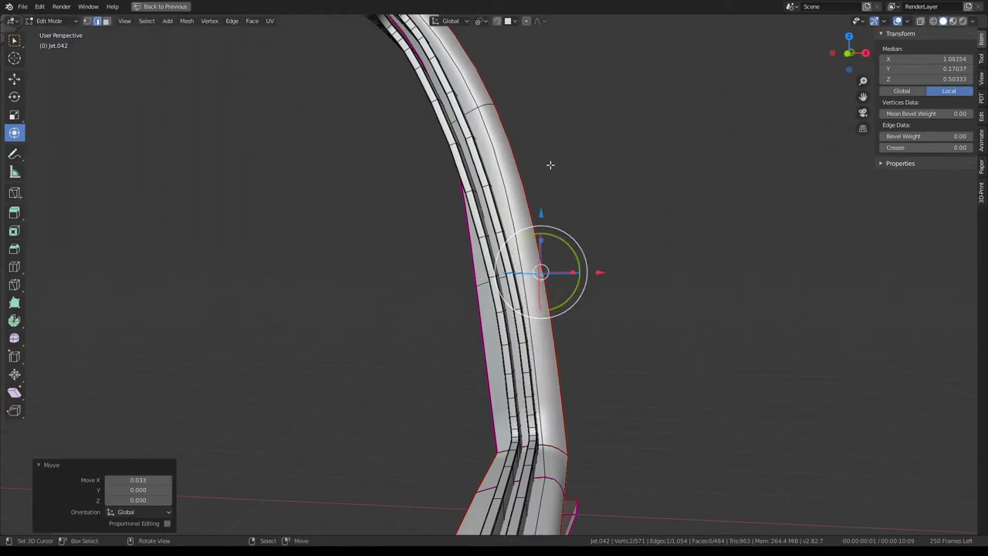
Select the next edge loop along the tube frame
alt+click(486, 101)
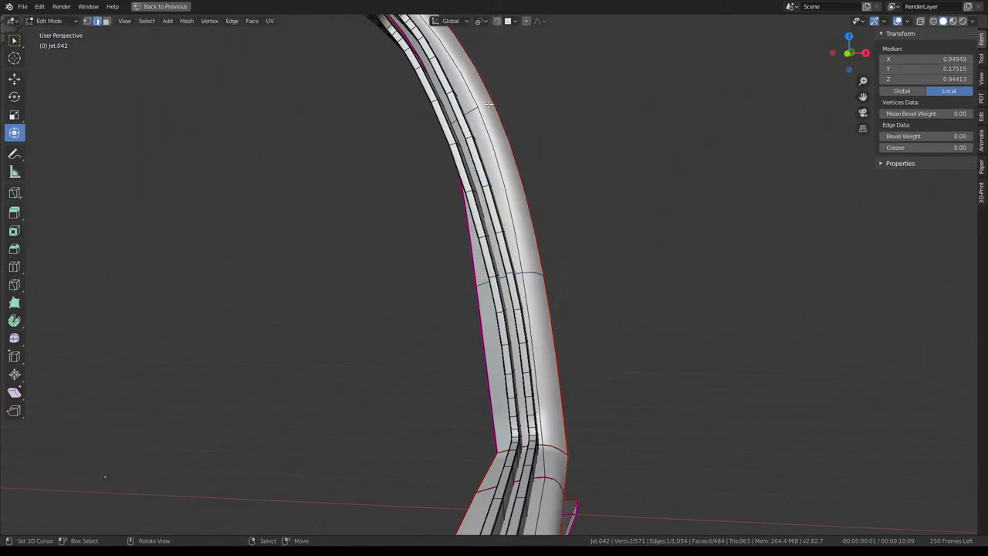
right_click(556, 92)
mouse_move(556, 92)
middle_down()
mouse_move(500, 206)
mouse_move(520, 208)
middle_up()
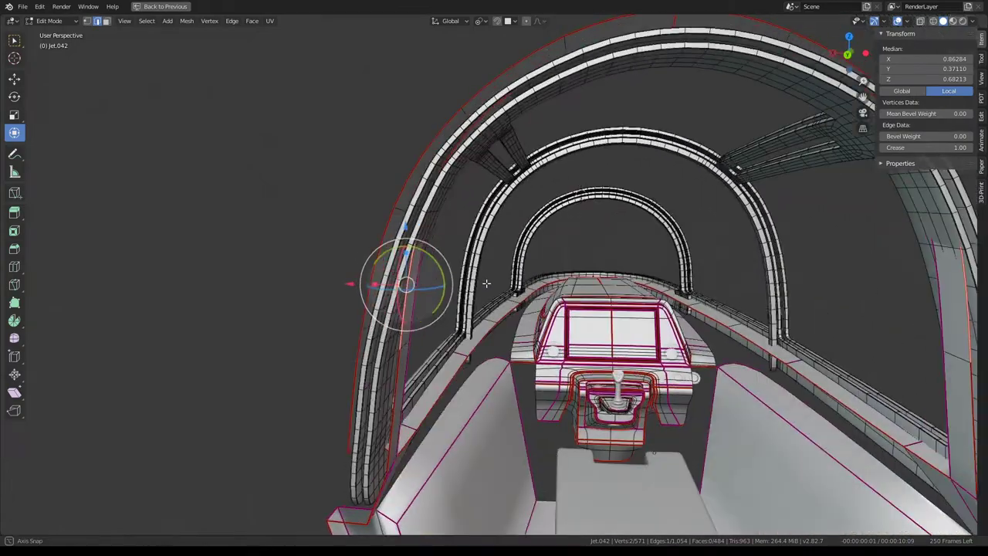
Select the Jet.042 frame object and re-enter Edit Mode on it
key(g)
right_click(493, 286)
middle_drag(492, 285, 355, 328)
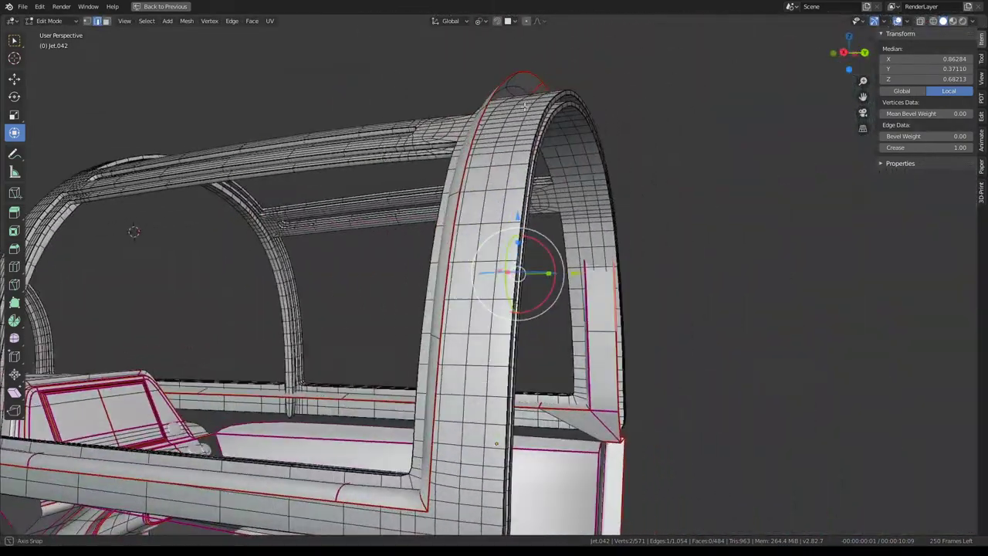
mouse_move(472, 166)
middle_down()
mouse_move(550, 68)
mouse_move(546, 176)
middle_up()
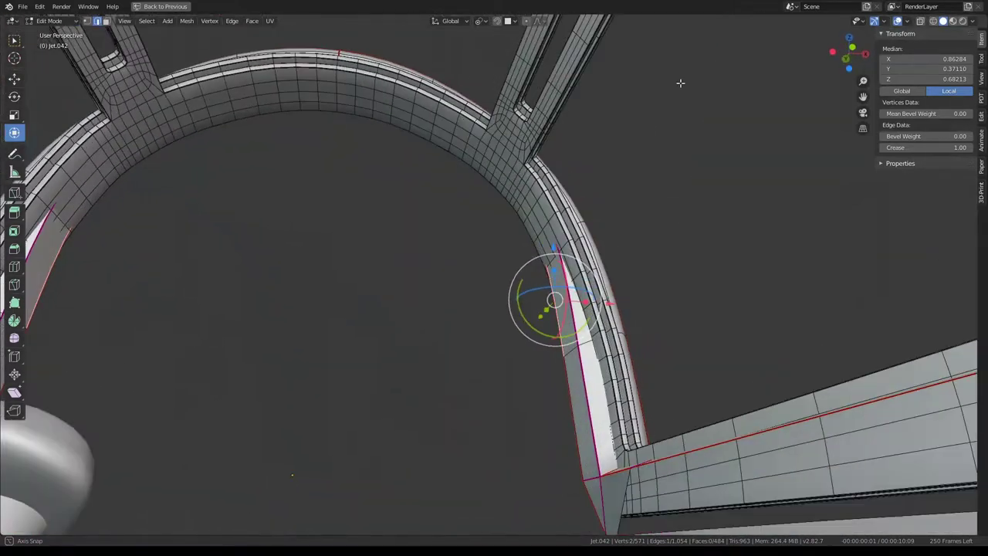
key(Tab)
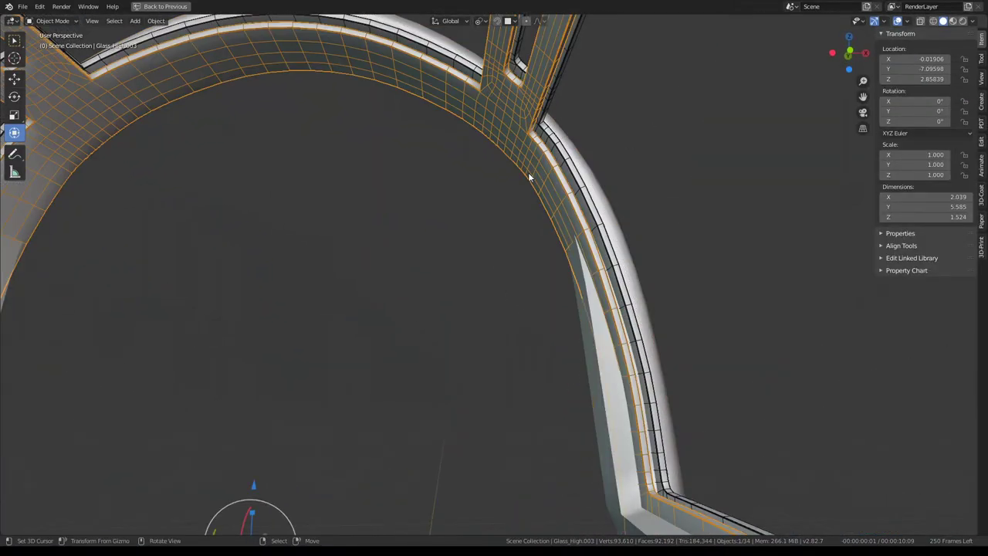
click(537, 168)
key(Tab)
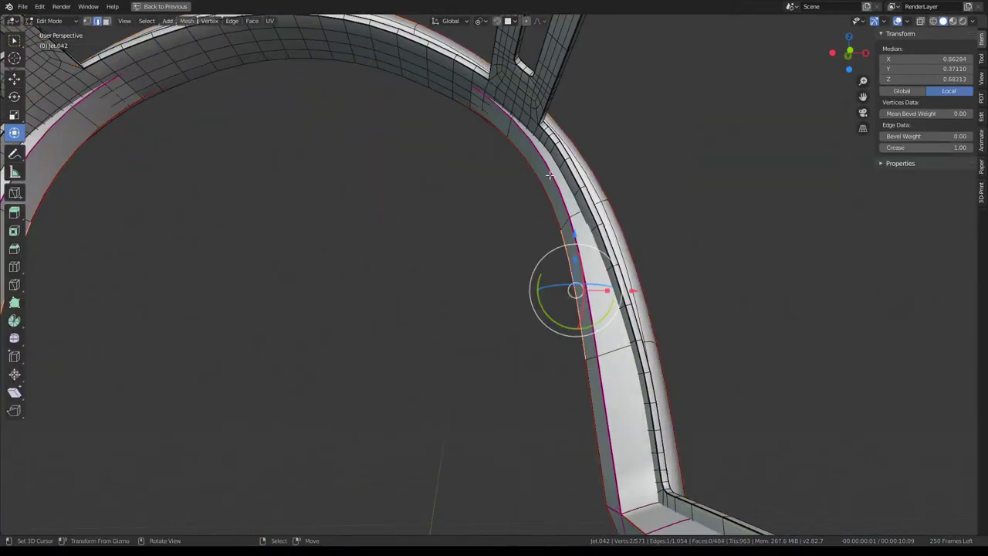
Select the top face strip of the canopy arch and lower it
alt+click(541, 166)
key(ctrl+z)
alt+click(505, 129)
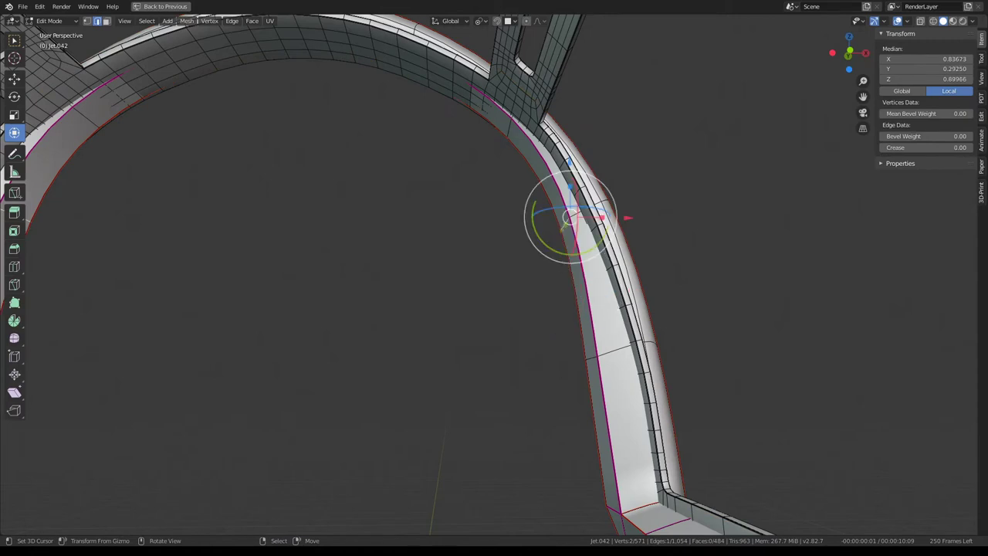
click(108, 22)
click(464, 88)
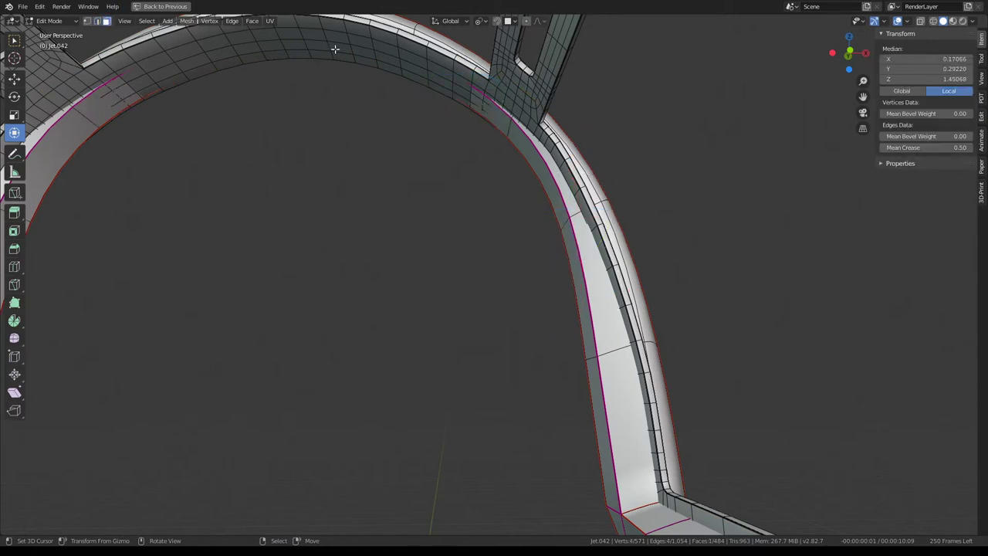
click(360, 50)
middle_drag(360, 49, 398, 183)
drag(403, 98, 403, 109)
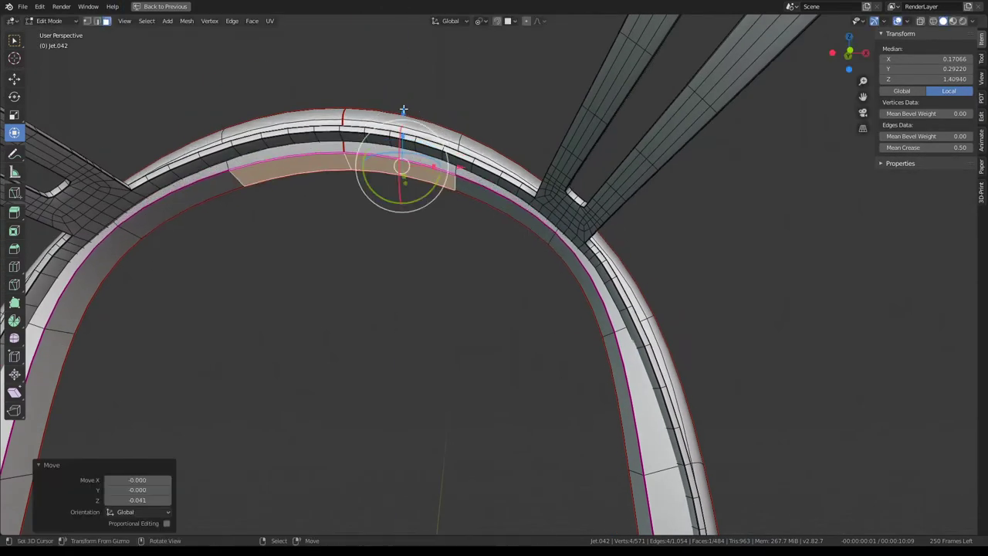
alt+click(583, 246)
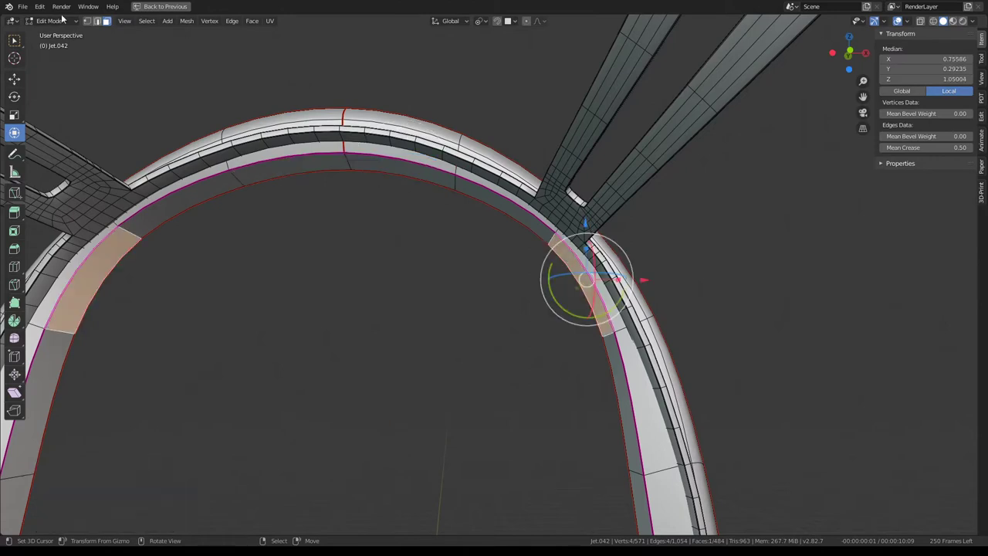
Shift the arch-joint edge along X and lower the edge near the arch top along Z
click(99, 22)
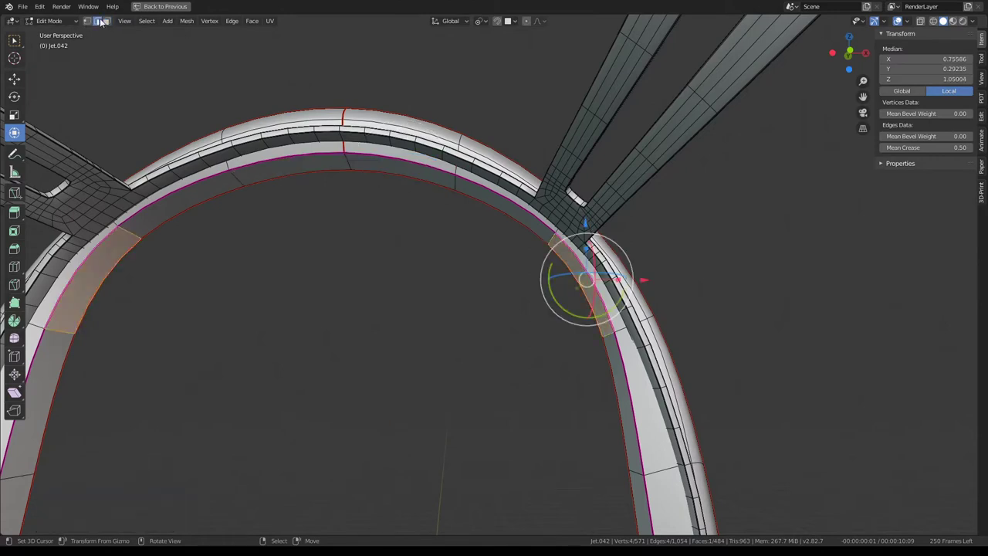
click(553, 242)
key(g)
key(x)
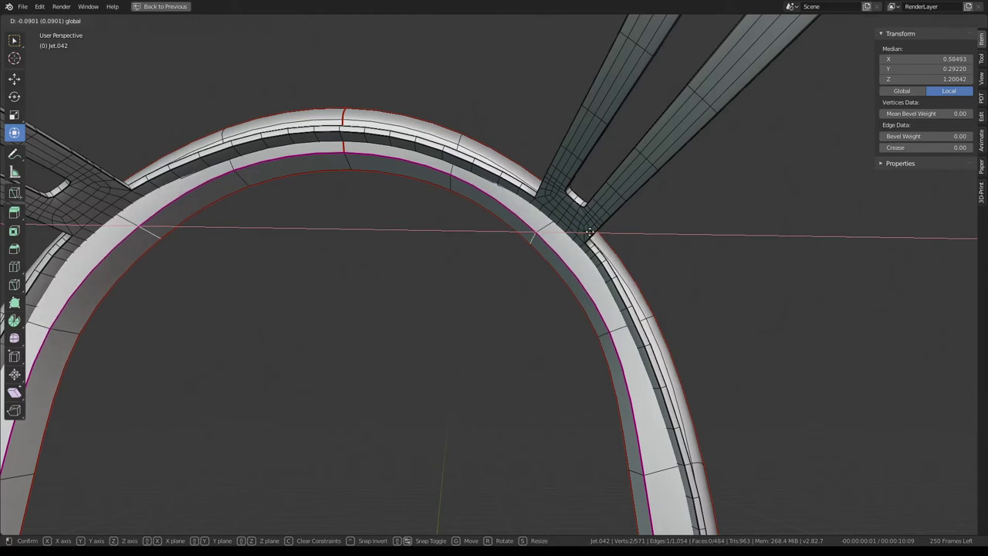
click(590, 231)
click(450, 180)
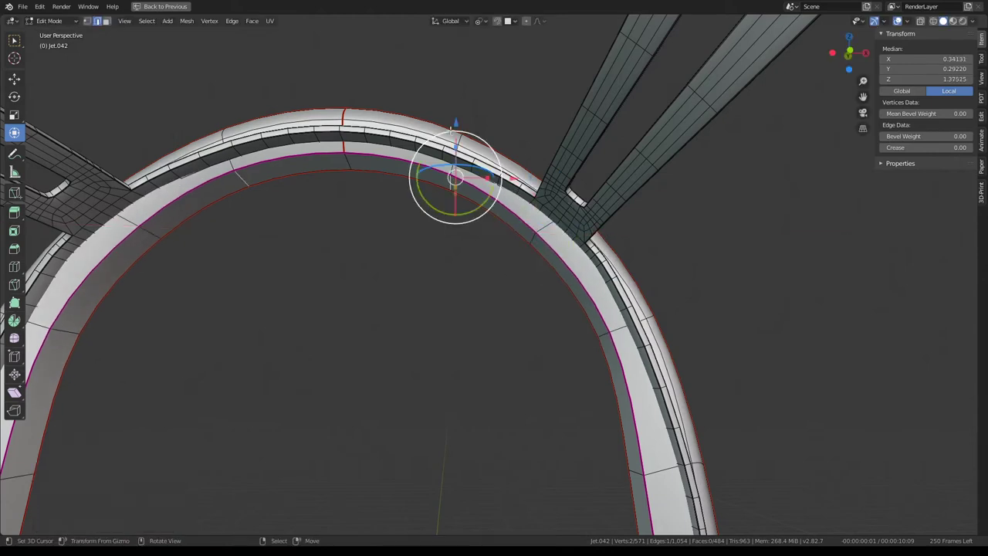
key(g)
key(z)
click(455, 126)
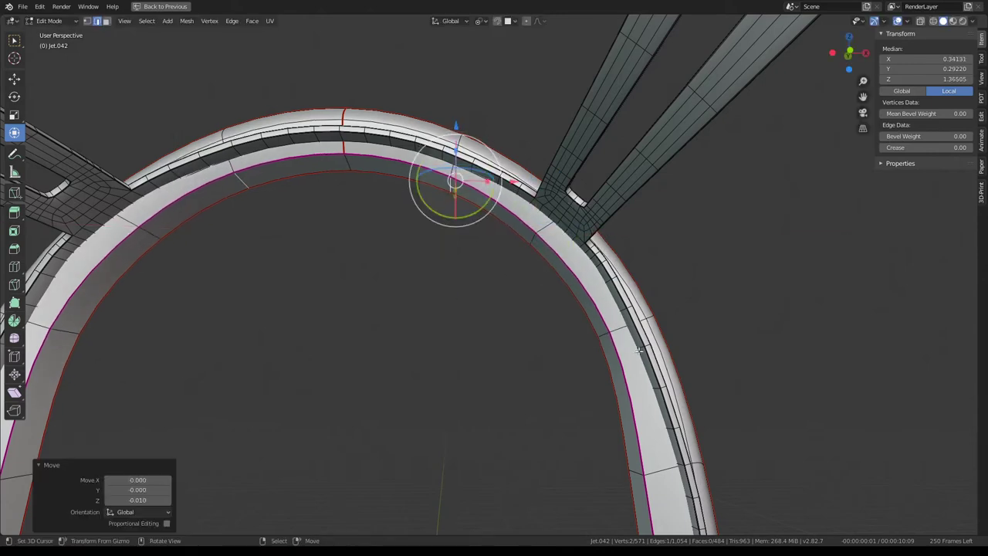
Shift the right arch-joint edge and lower right edge along X, returning to Object Mode
click(534, 239)
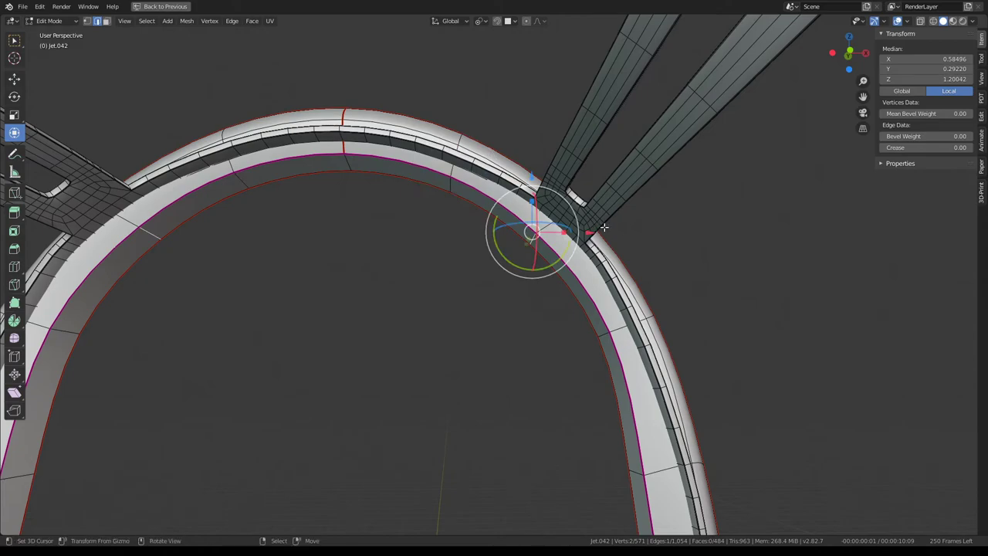
key(g)
key(x)
click(594, 278)
click(606, 337)
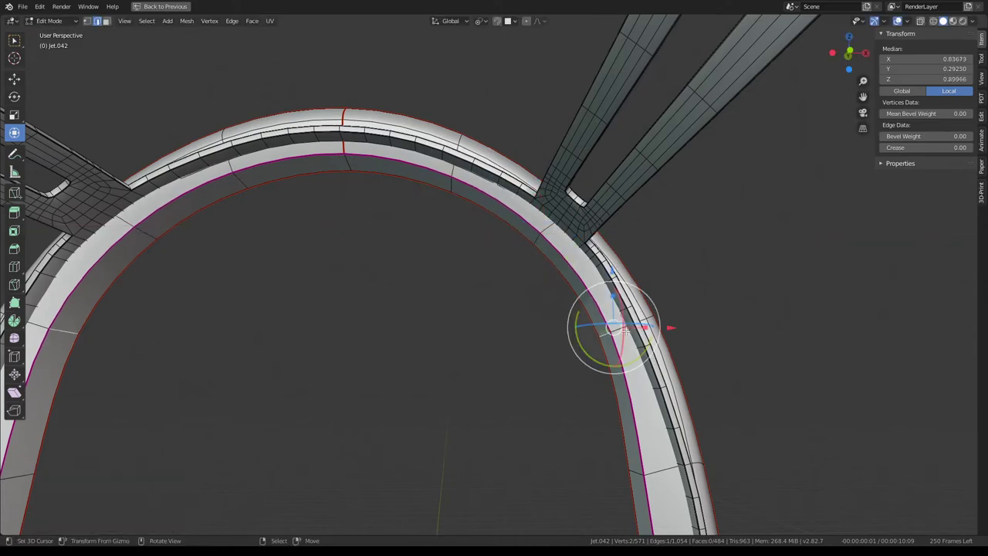
key(g)
key(x)
click(628, 275)
mouse_move(628, 276)
middle_down()
mouse_move(532, 225)
mouse_move(619, 231)
mouse_move(522, 269)
middle_up()
key(Tab)
Unhide the frame mesh and select a face strip on the upper canopy arch in face mode
key(alt+h)
key(Tab)
key(Tab)
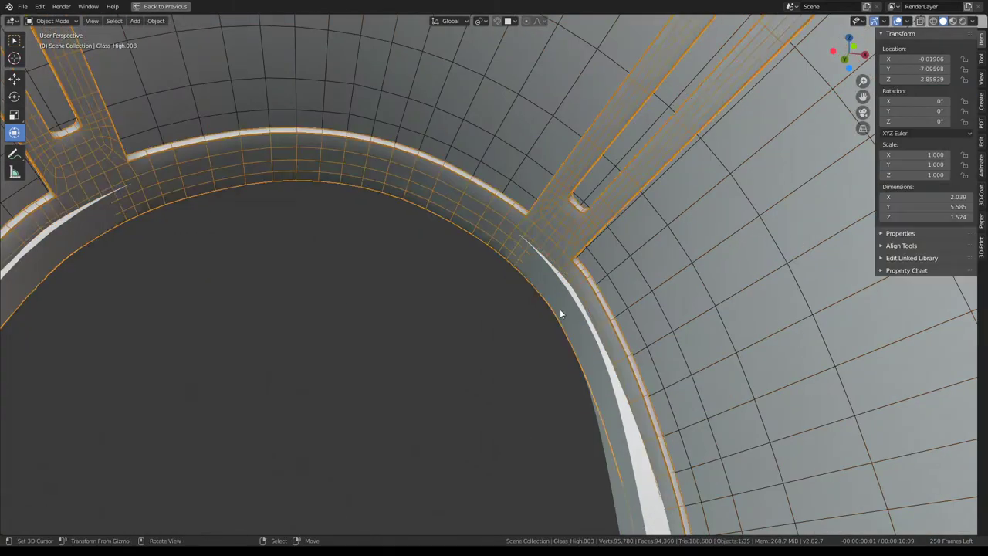
key(Tab)
click(487, 210)
middle_drag(486, 210, 613, 229)
click(107, 21)
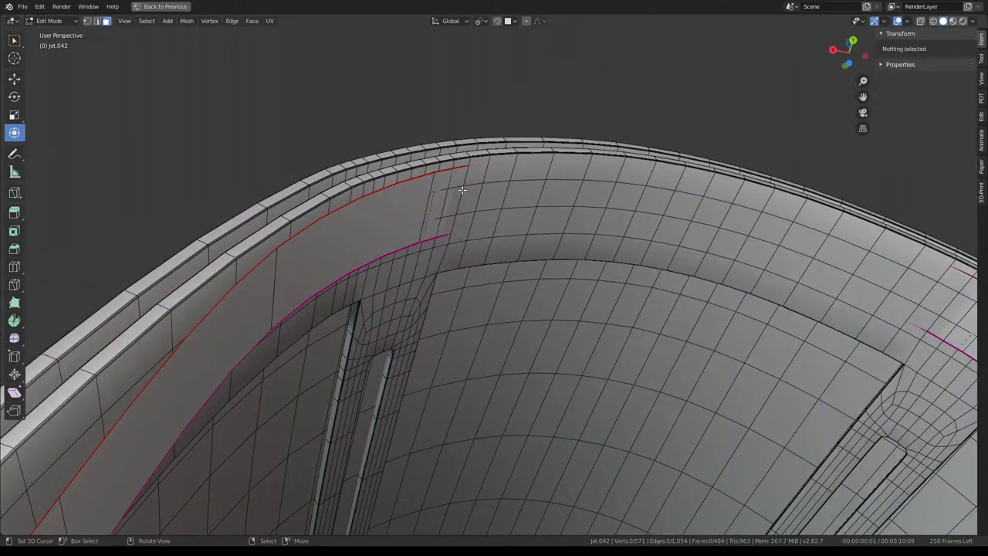
alt+click(436, 213)
mouse_move(436, 212)
middle_down()
mouse_move(619, 227)
mouse_move(612, 247)
mouse_move(633, 115)
middle_up()
scroll(618, 231, up, 5)
Lower the arch face strip about 0.018 along Z and return to Object Mode
key(g)
key(z)
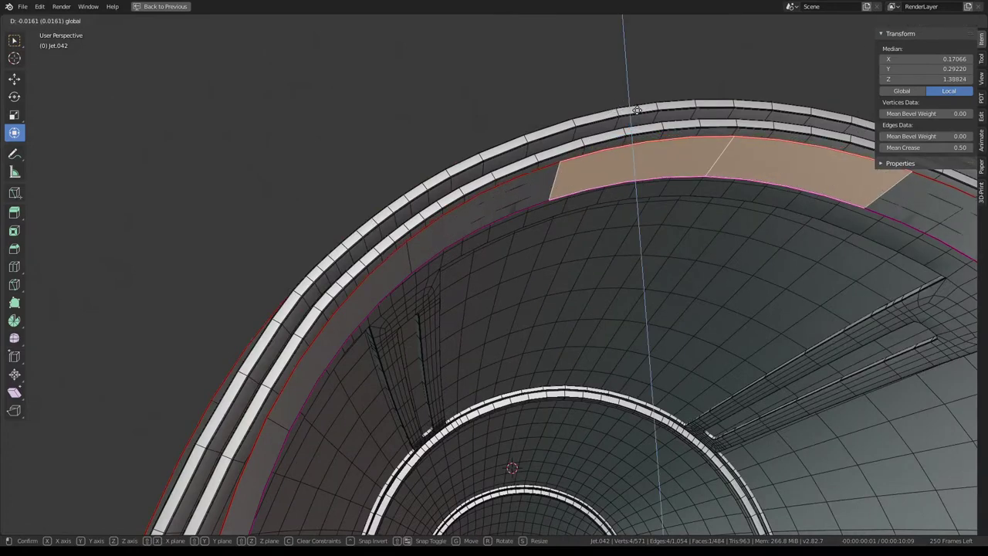
click(463, 197)
drag(477, 158, 413, 242)
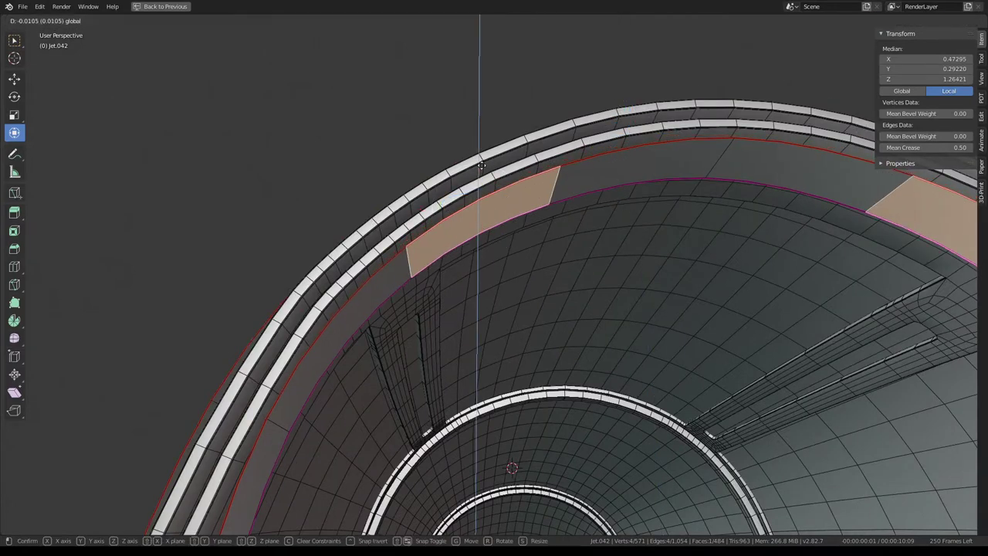
scroll(425, 214, down, 2)
scroll(425, 214, down, 2)
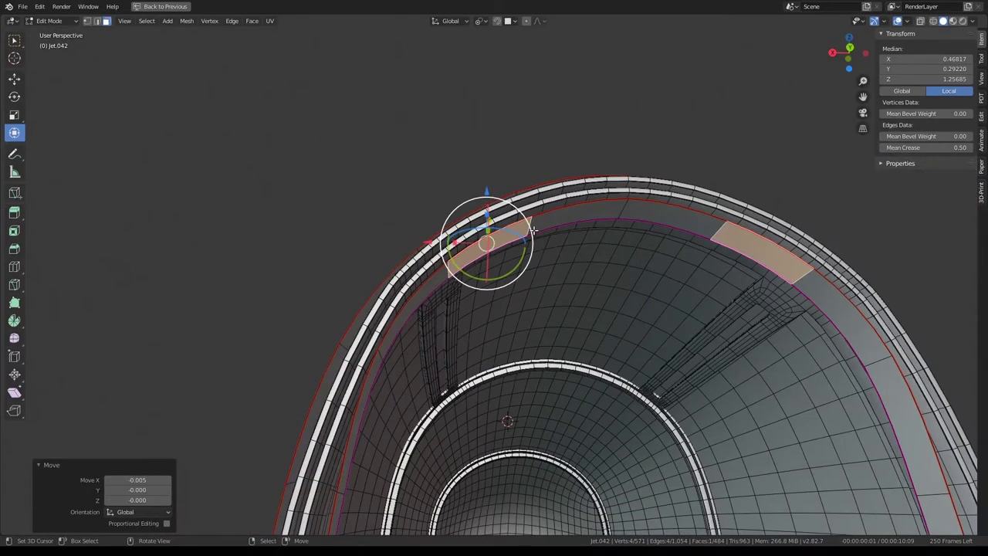
key(Tab)
mouse_move(425, 215)
middle_down()
mouse_move(420, 161)
mouse_move(335, 178)
mouse_move(265, 282)
mouse_move(121, 223)
mouse_move(238, 214)
mouse_move(439, 239)
mouse_move(502, 216)
middle_up()
scroll(420, 161, up, 3)
In Edit Mode, push the canopy rim's lower corner vertex outward along X by about 0.019
scroll(502, 216, up, 3)
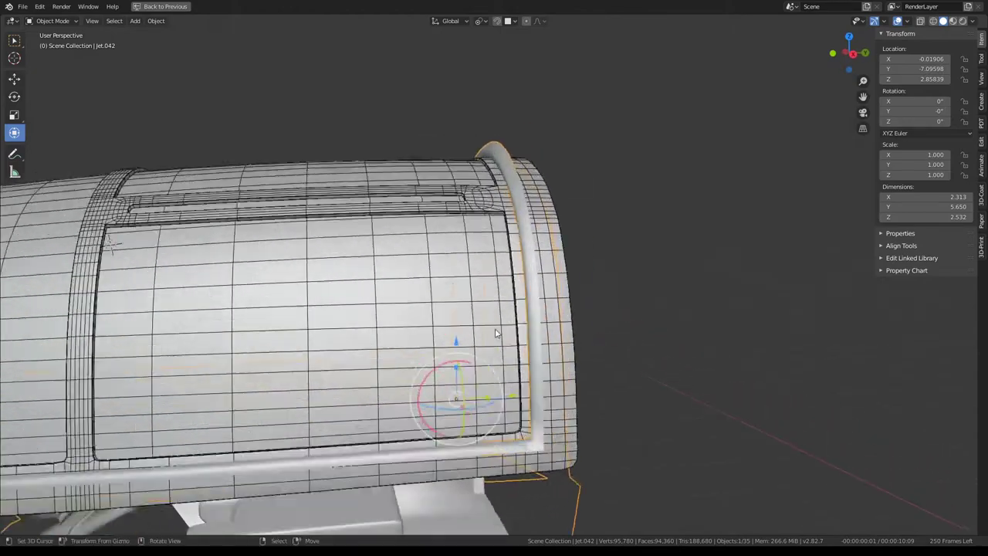
key(Tab)
scroll(561, 172, up, 3)
middle_drag(560, 172, 704, 150)
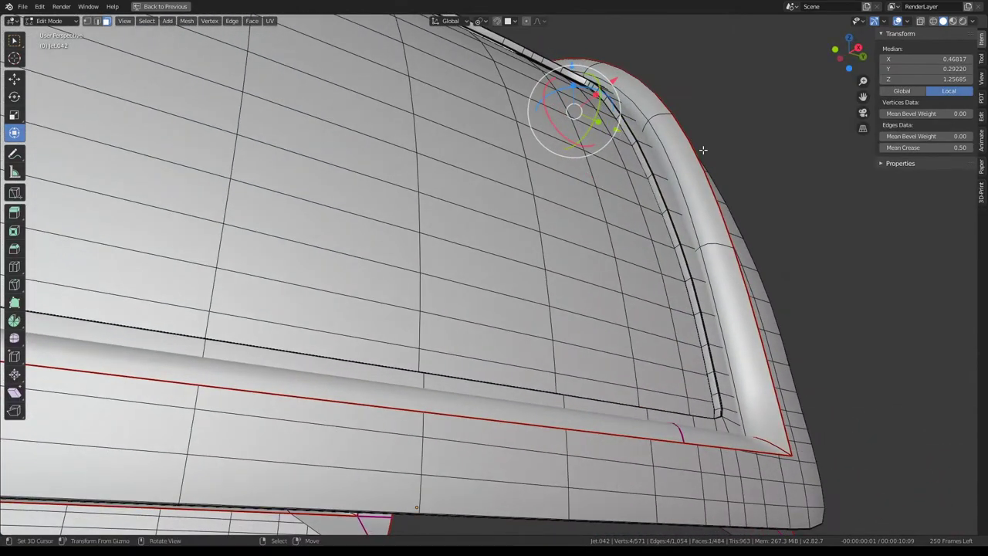
click(715, 240)
middle_drag(715, 239, 735, 252)
mouse_move(835, 329)
middle_down()
mouse_move(682, 313)
mouse_move(337, 14)
middle_up()
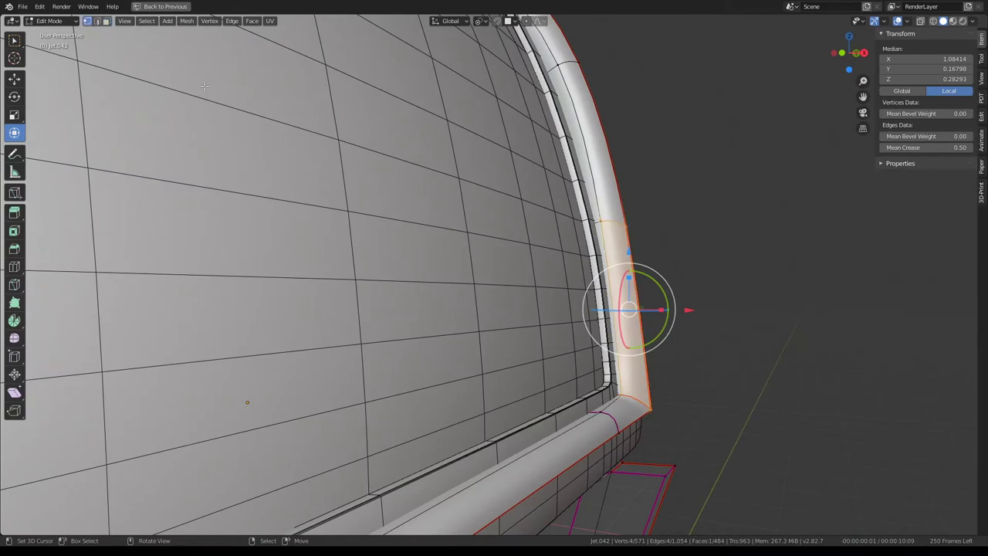
click(619, 390)
key(g)
key(x)
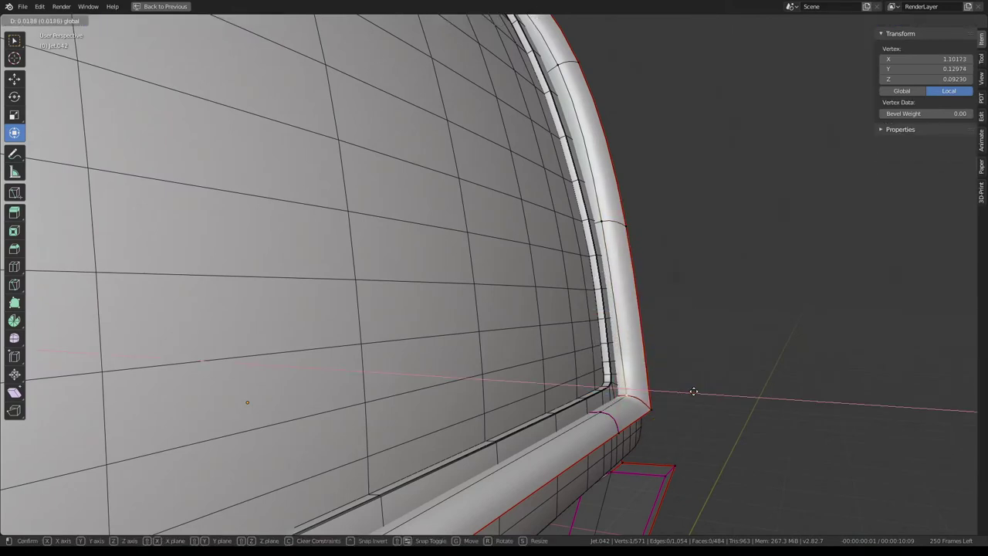
click(694, 392)
Move a higher rim vertex along X as well, then return to Object Mode
click(604, 228)
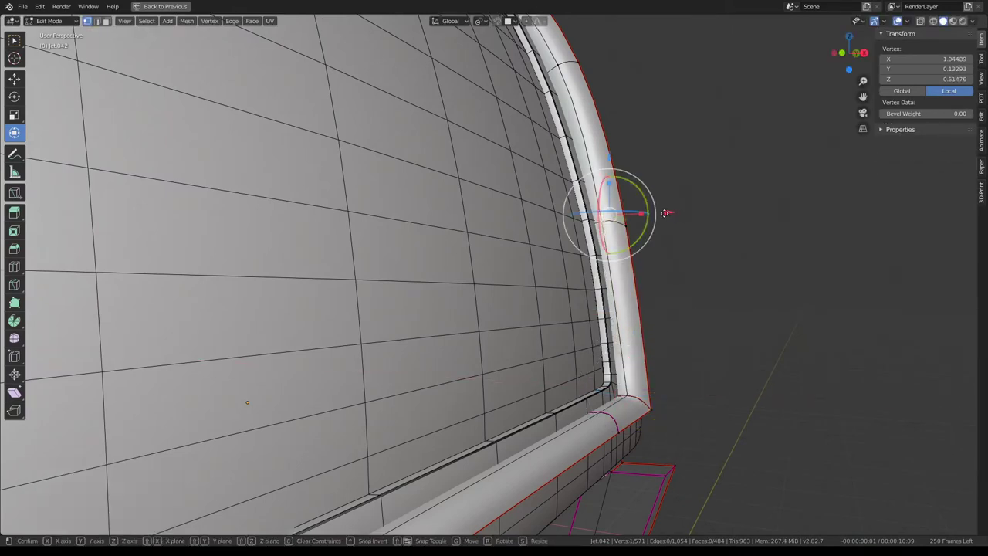
key(x)
click(669, 214)
scroll(654, 222, down, 5)
key(Tab)
middle_drag(655, 221, 352, 216)
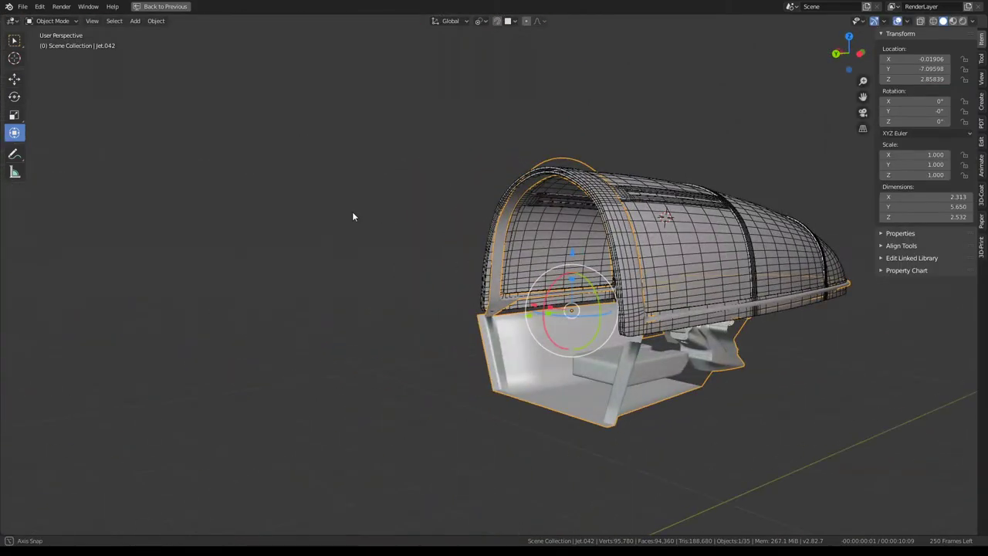
scroll(588, 259, up, 3)
scroll(588, 259, up, 3)
scroll(607, 242, up, 3)
Flatten the sill edge loop to Y scale 0 in Edit Mode
scroll(606, 243, up, 3)
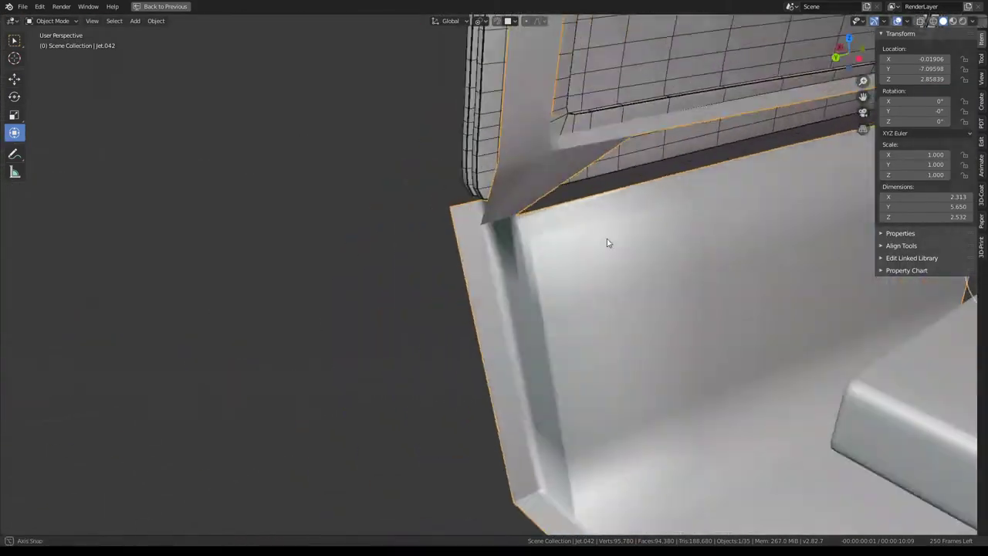
scroll(606, 242, up, 3)
mouse_move(425, 289)
middle_down()
mouse_move(370, 333)
mouse_move(520, 291)
middle_up()
key(Tab)
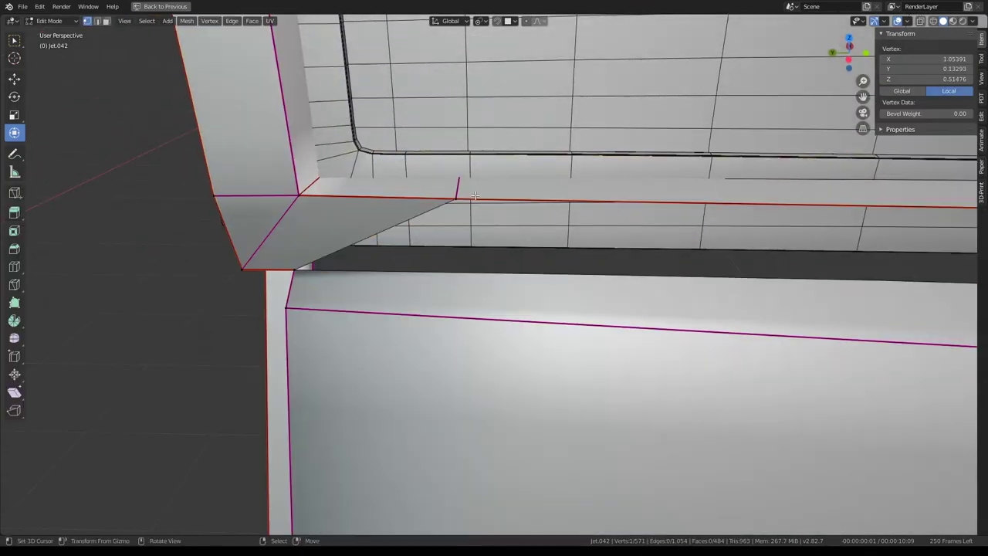
scroll(475, 196, down, 2)
mouse_move(475, 196)
middle_down()
mouse_move(488, 335)
mouse_move(980, 137)
middle_up()
alt+click(488, 334)
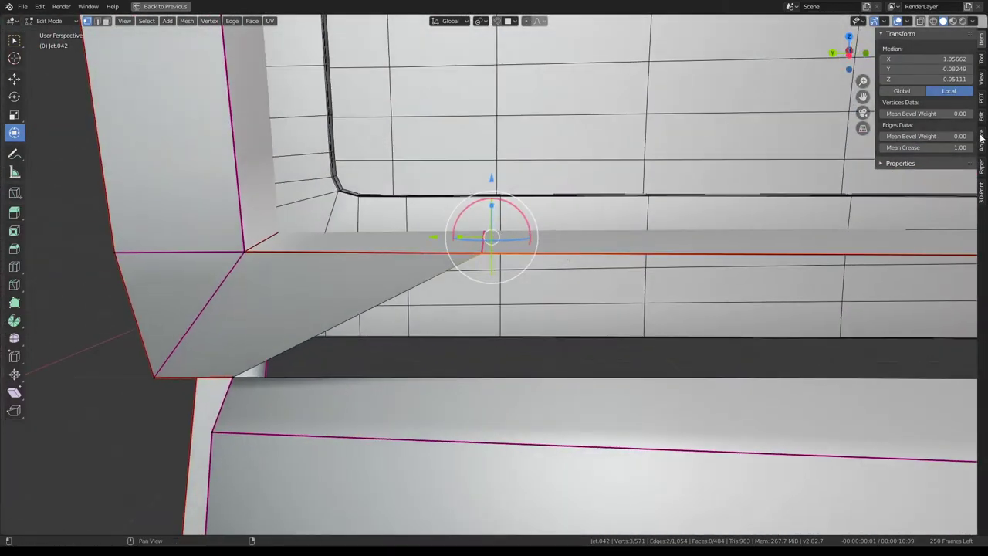
key(s)
key(y)
text(0)
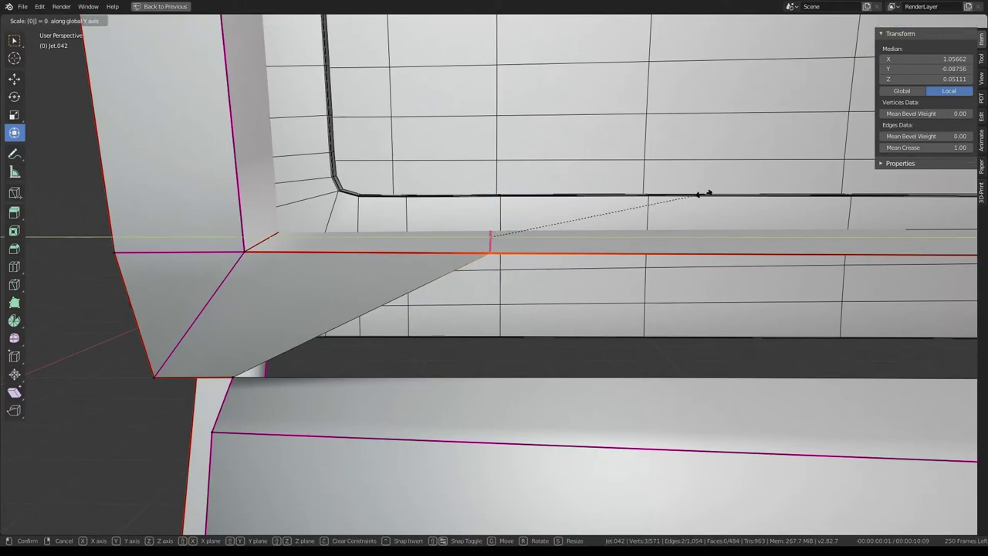
key(Return)
mouse_move(699, 194)
middle_down()
mouse_move(525, 158)
mouse_move(562, 262)
middle_up()
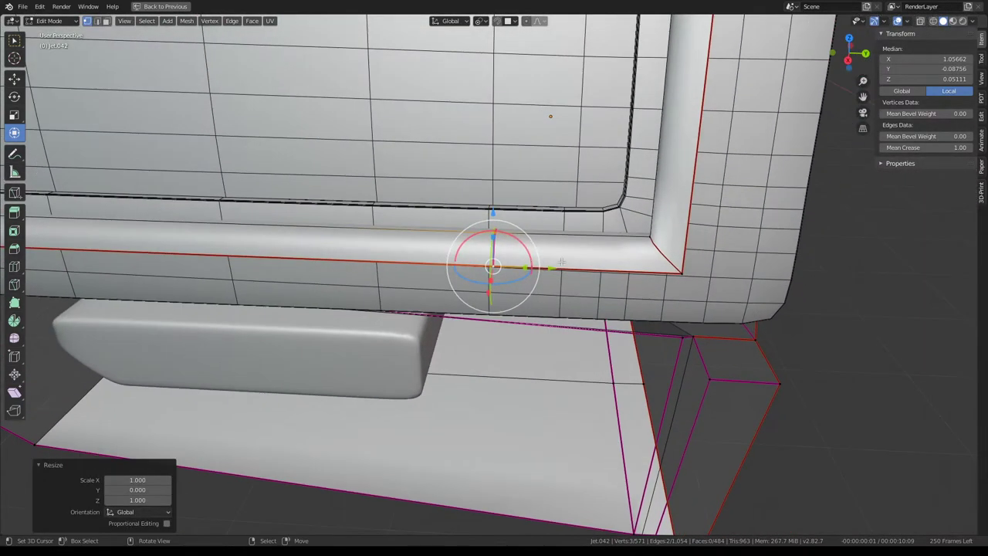
Slide the flattened sill loop 0.204 along Y toward the window corner
key(g)
key(y)
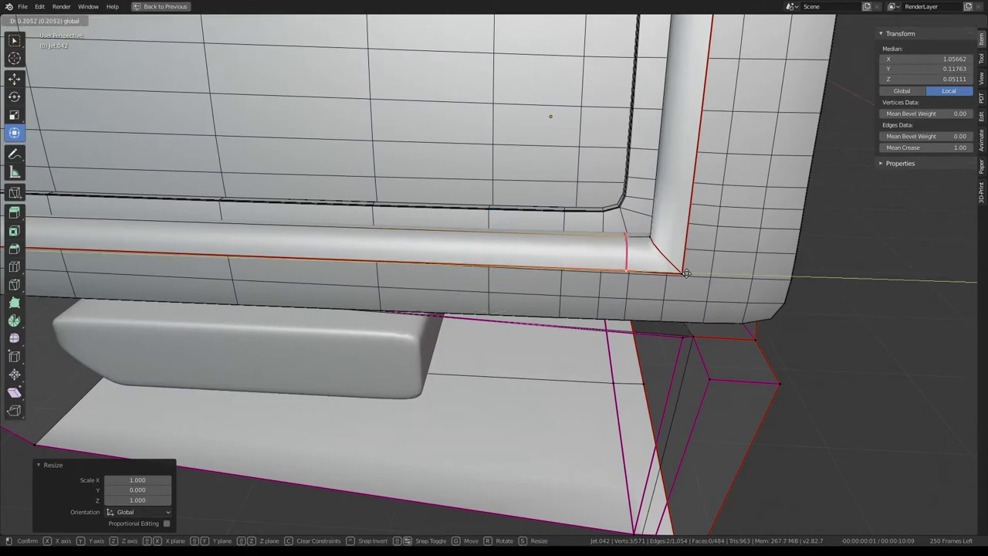
click(686, 274)
mouse_move(686, 274)
middle_down()
mouse_move(478, 211)
mouse_move(692, 253)
middle_up()
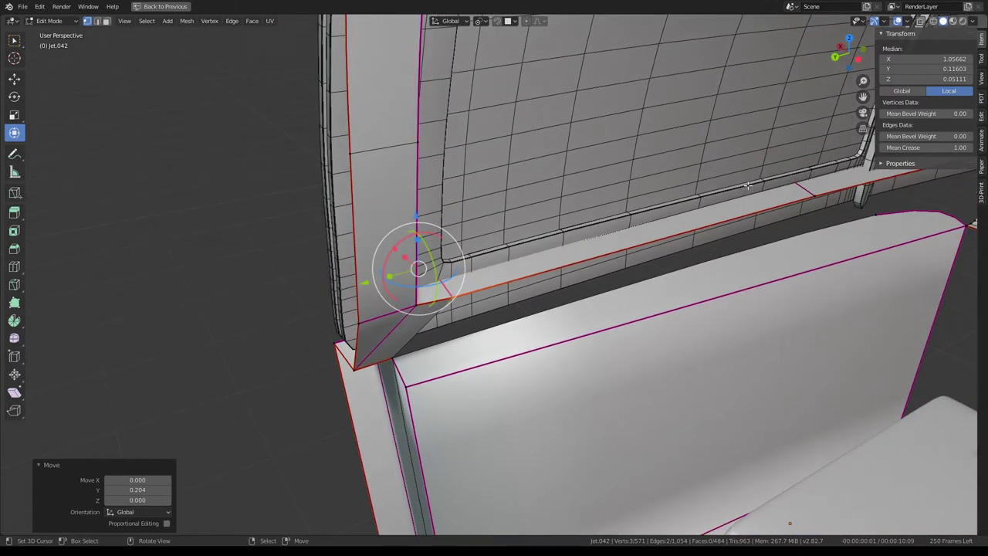
Subdivide the ledge strip and large front panel faces
alt+click(633, 251)
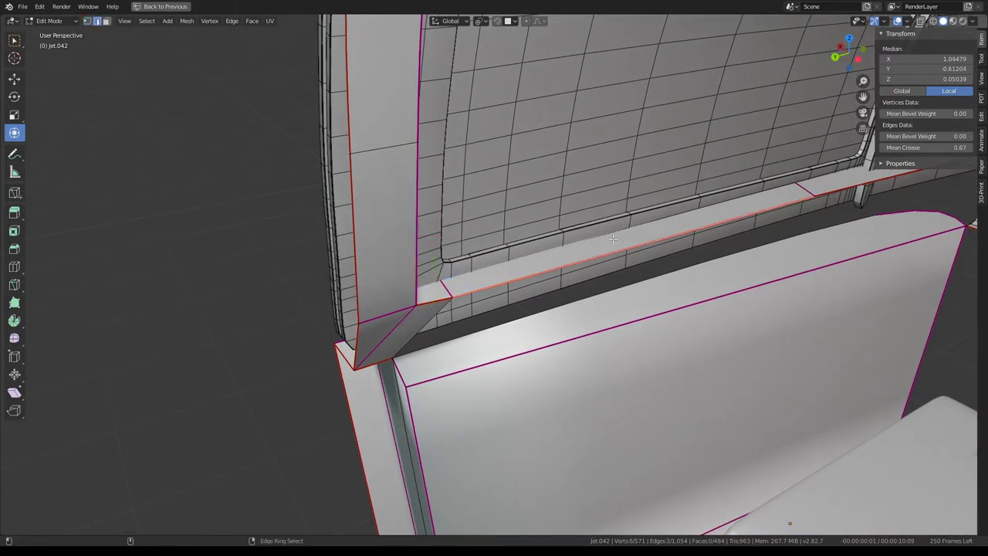
shift+click(695, 340)
right_click(686, 309)
click(686, 304)
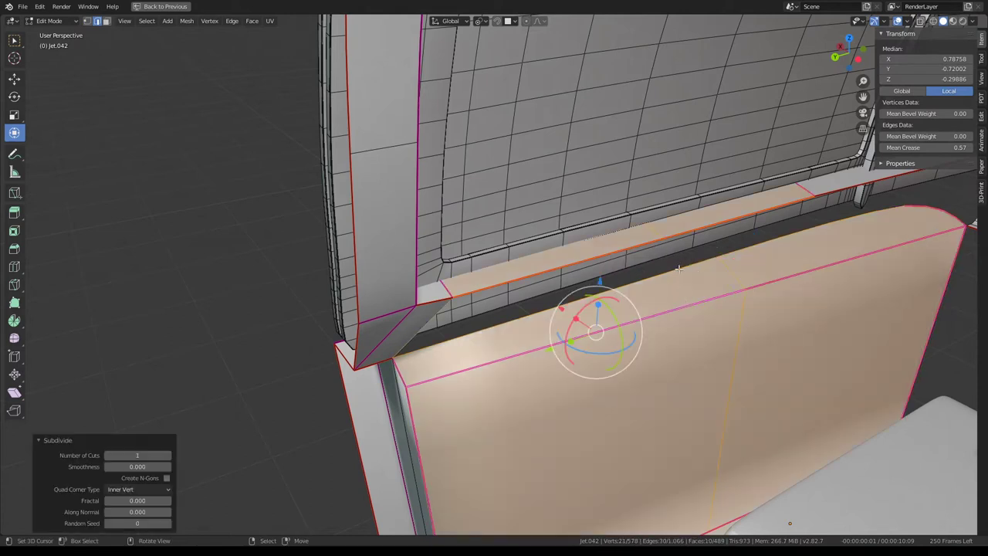
Set Mean Crease to 1.00 on the ledge and panel edge loops
alt+click(625, 242)
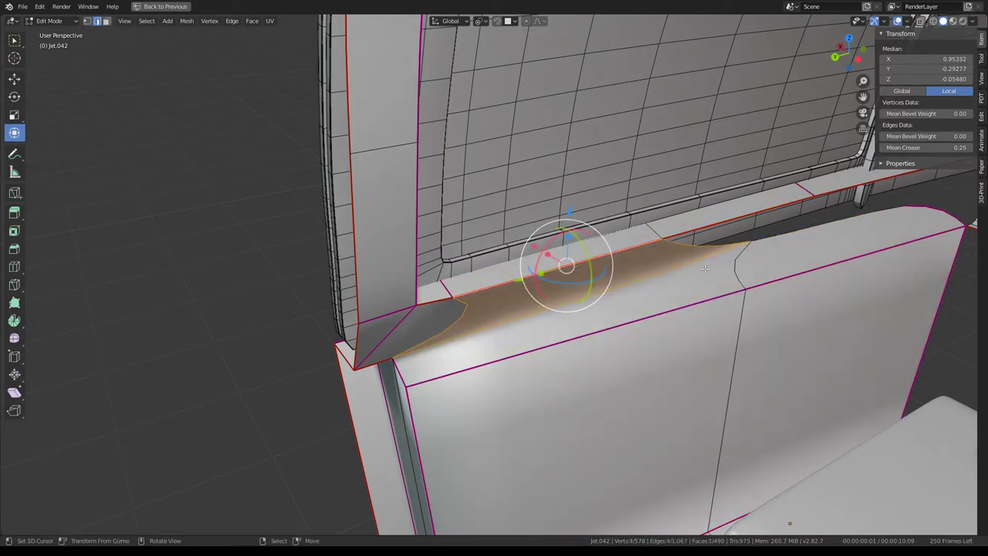
alt+click(753, 265)
alt+click(673, 248)
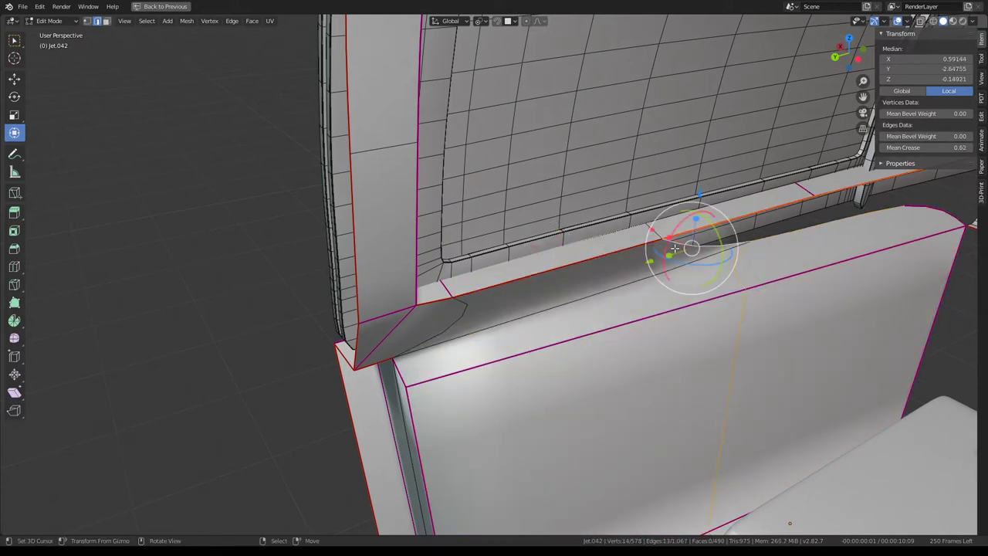
drag(926, 147, 960, 148)
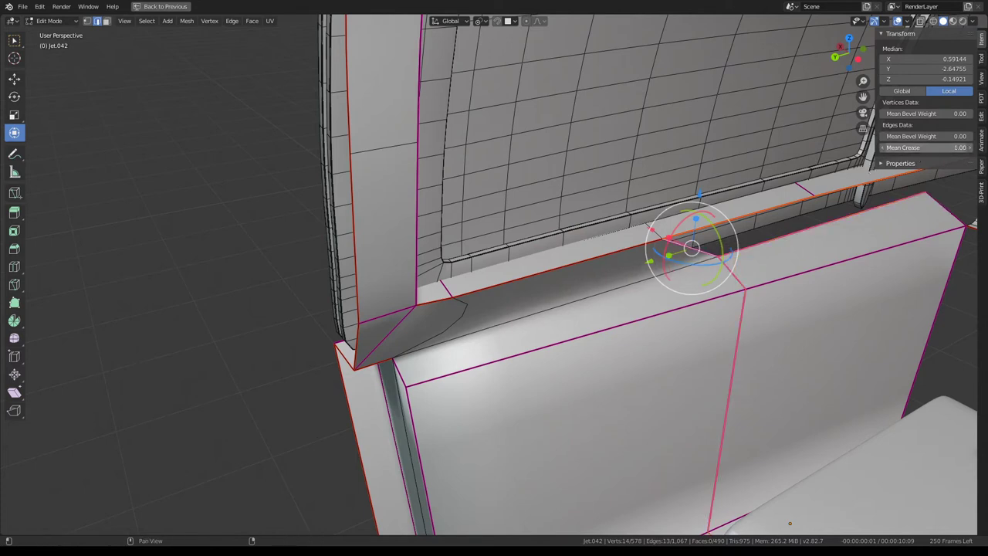
Flatten the selected sill edges to Y scale 0
click(473, 308)
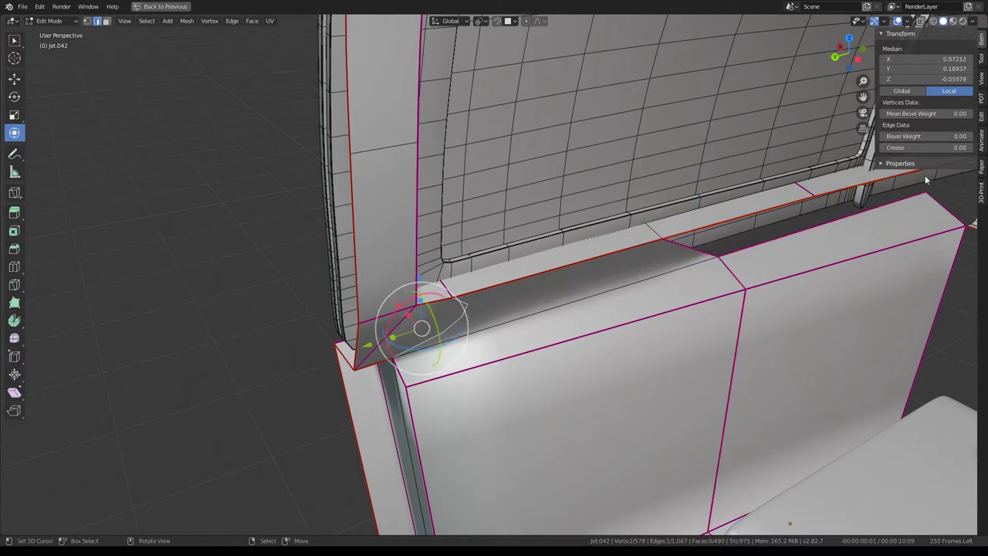
middle_drag(773, 224, 634, 245)
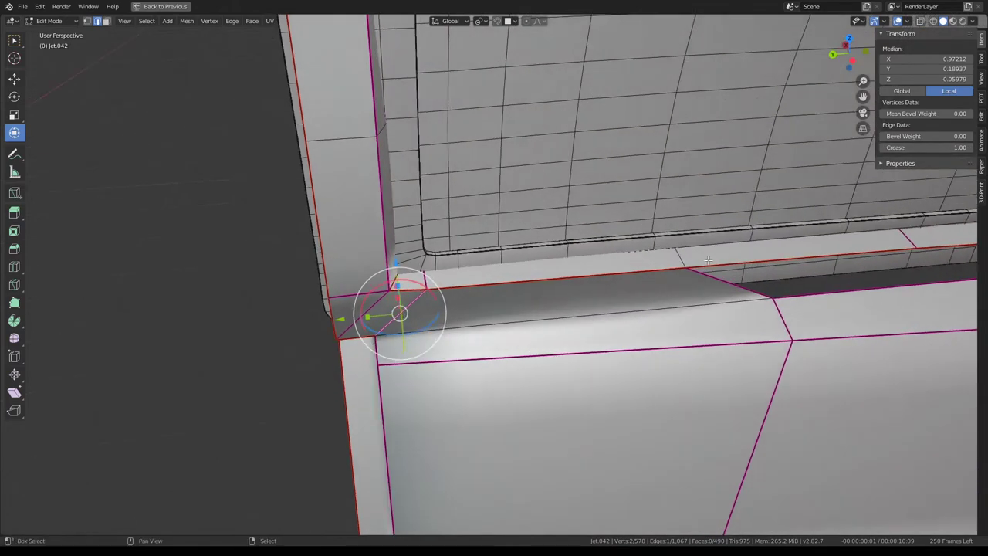
alt+shift+click(722, 318)
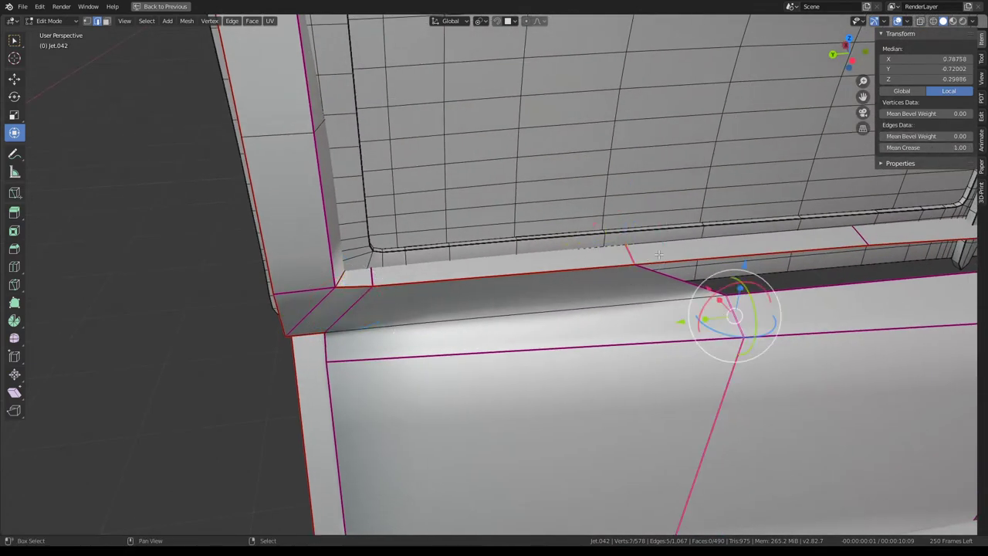
shift+click(633, 251)
middle_drag(632, 251, 629, 224)
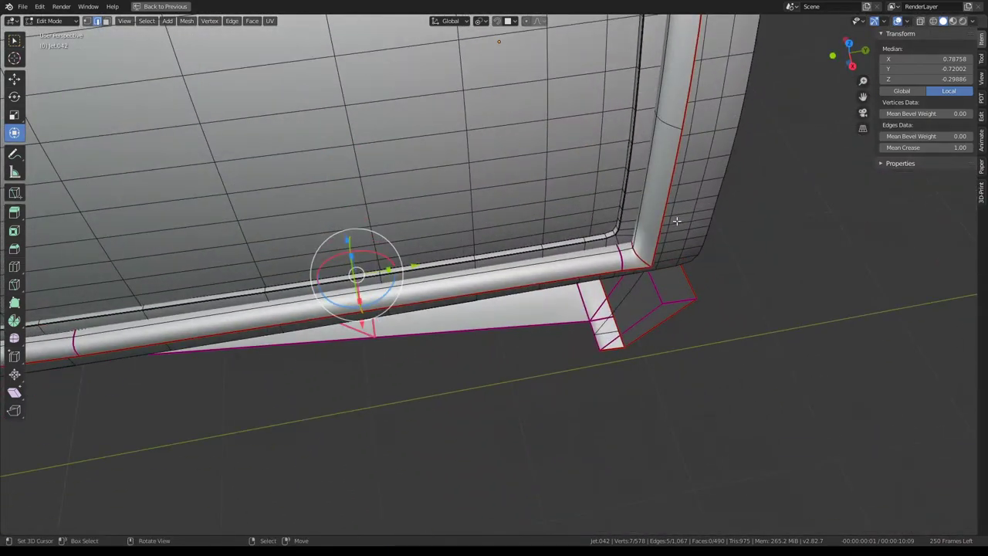
key(s)
key(y)
key(Return)
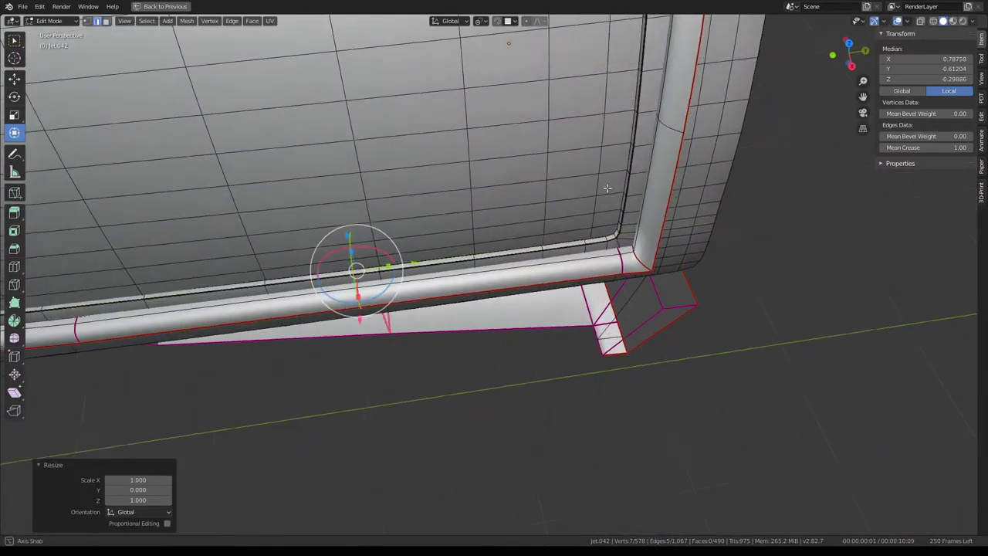
mouse_move(644, 200)
middle_down()
mouse_move(509, 190)
mouse_move(619, 211)
mouse_move(468, 237)
middle_up()
Preview the cabin in Object Mode, then knife a new edge across the ledge corner
key(Tab)
scroll(468, 237, up, 5)
mouse_move(612, 296)
middle_down()
mouse_move(487, 233)
mouse_move(525, 224)
mouse_move(362, 198)
middle_up()
key(Tab)
key(k)
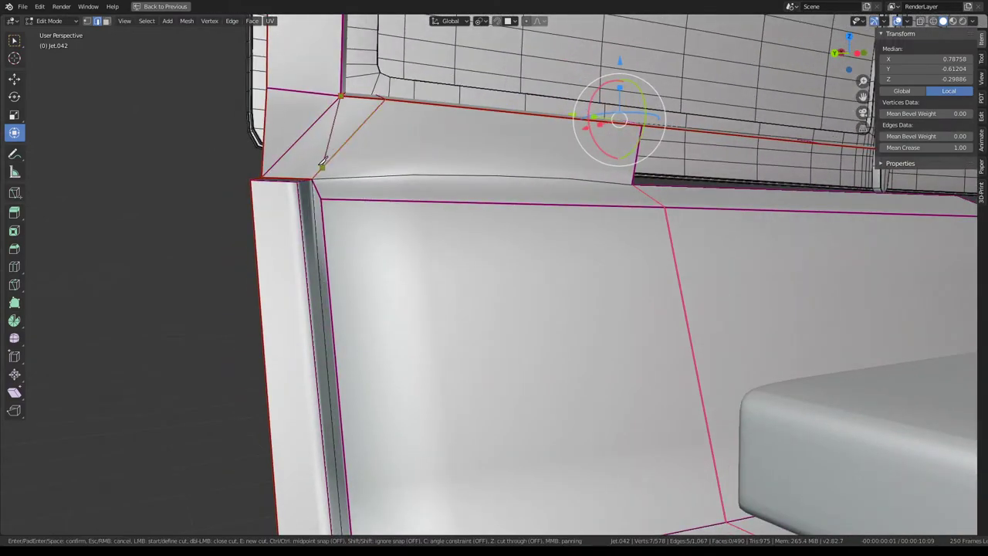
key(Return)
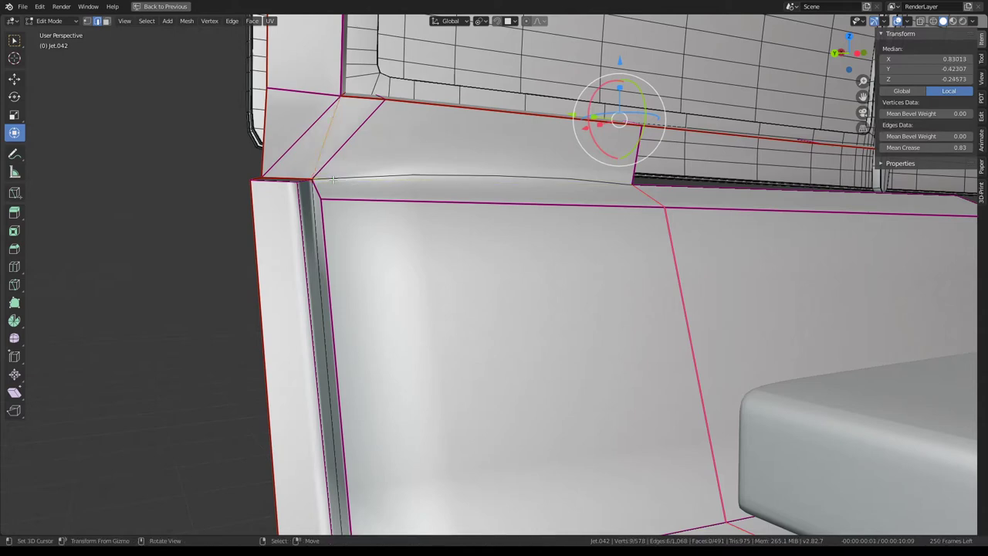
Subdivide the left side panel faces to add a vertical cut
scroll(440, 179, down, 2)
click(448, 223)
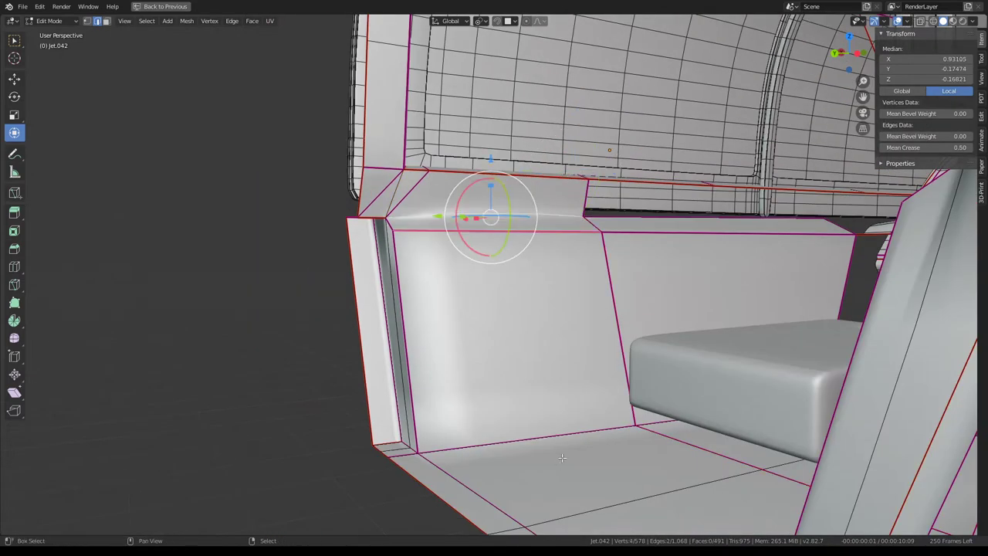
key(w)
click(625, 307)
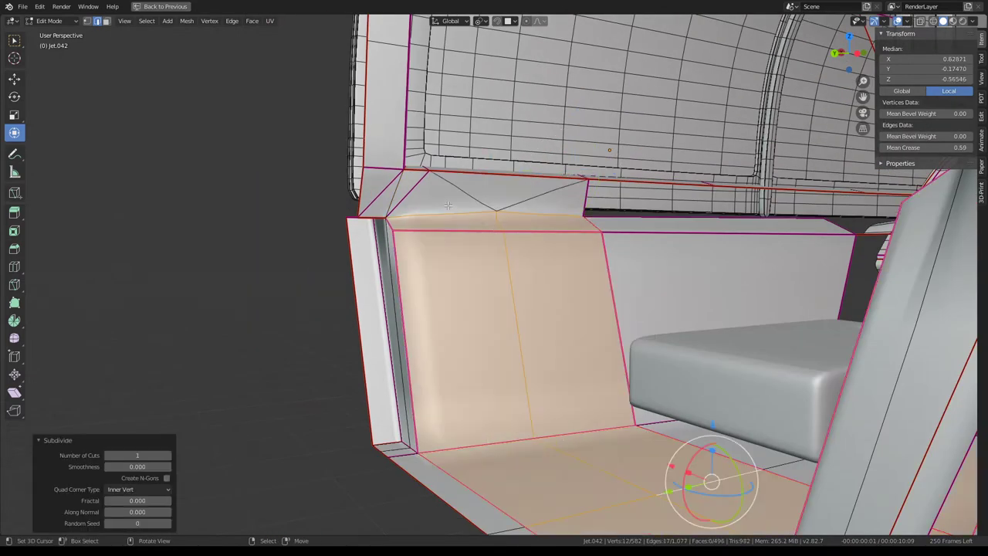
Flatten the new edge at the ledge corner to Y scale 0
ctrl+click(501, 179)
key(q)
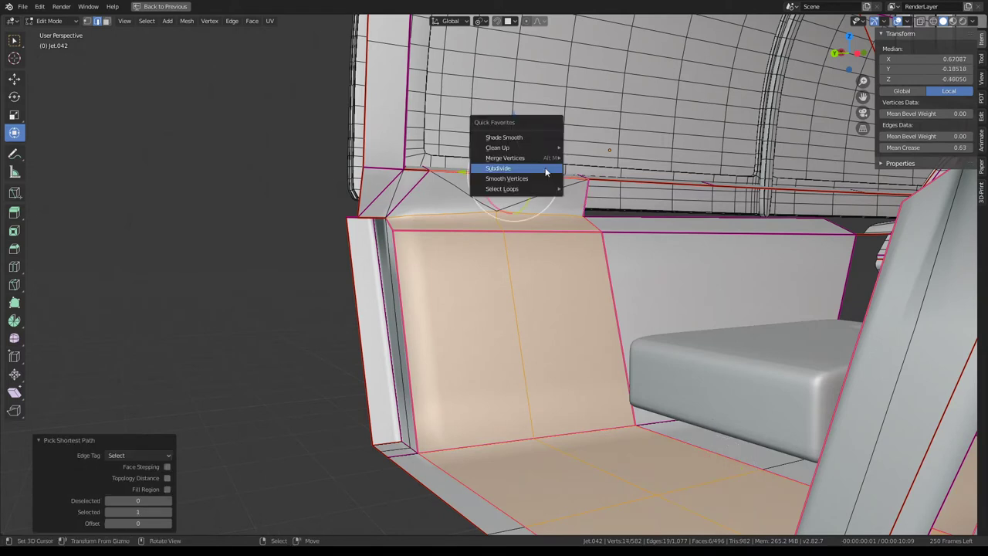
click(496, 224)
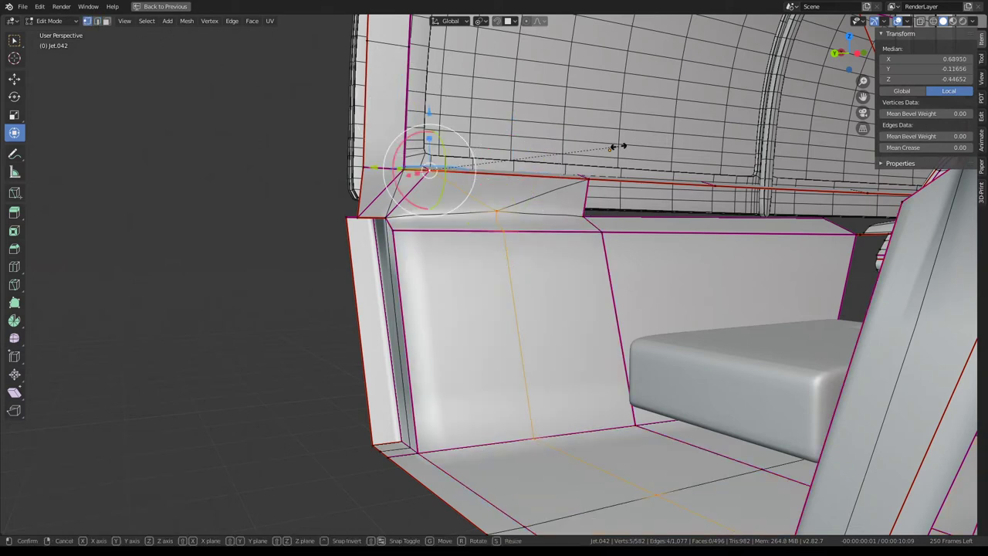
key(y)
key(0)
key(Return)
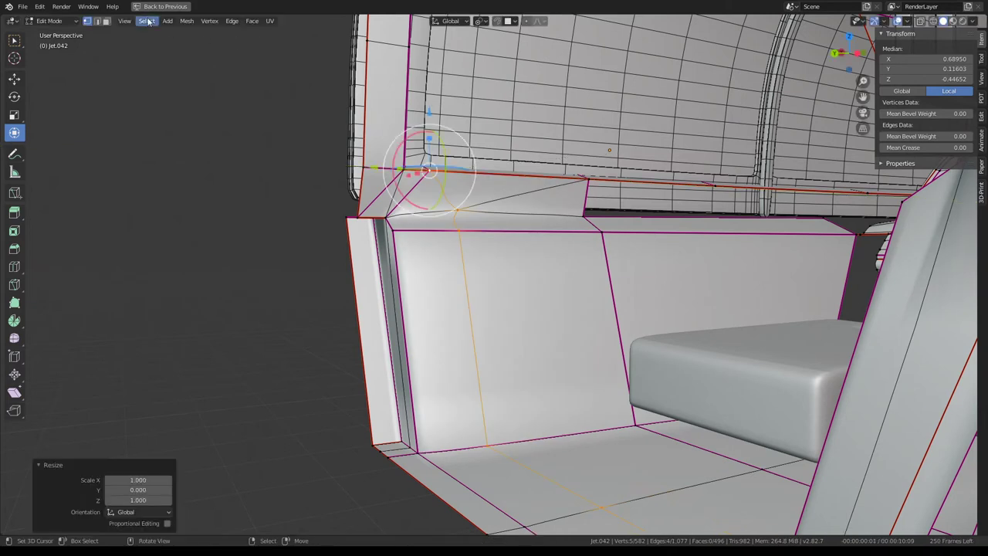
Select the panel's top corner edges and set their Mean Crease to 1.00
click(106, 20)
click(375, 188)
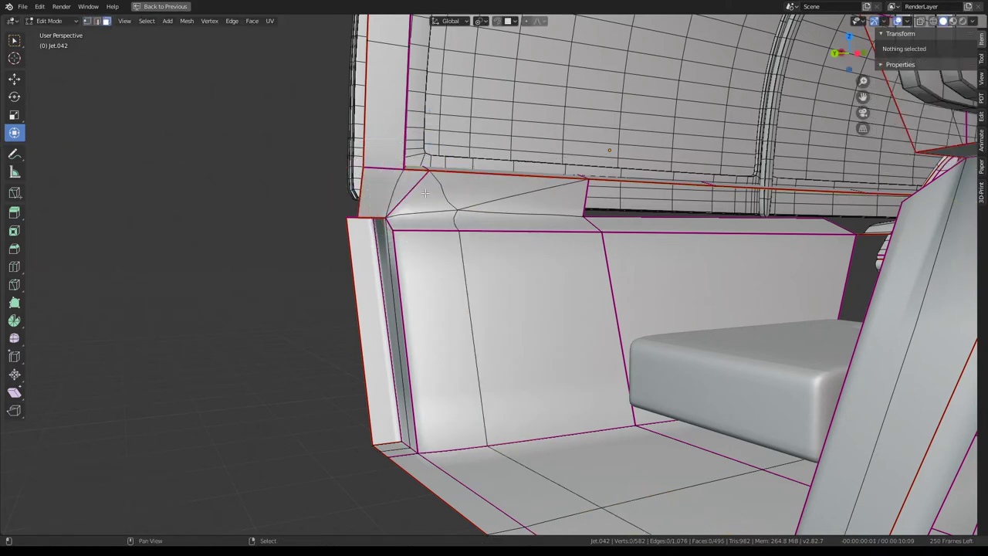
click(500, 207)
click(488, 224)
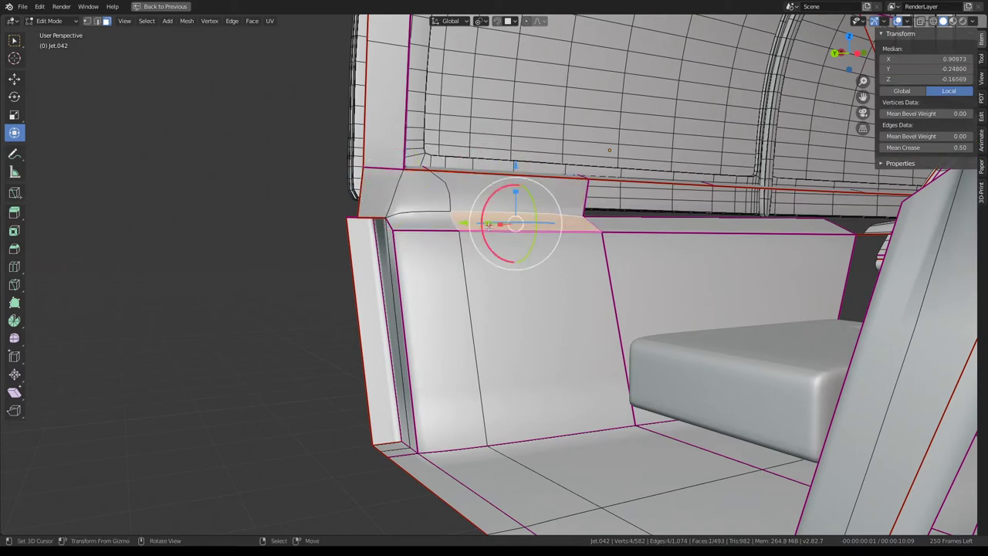
middle_drag(413, 209, 207, 37)
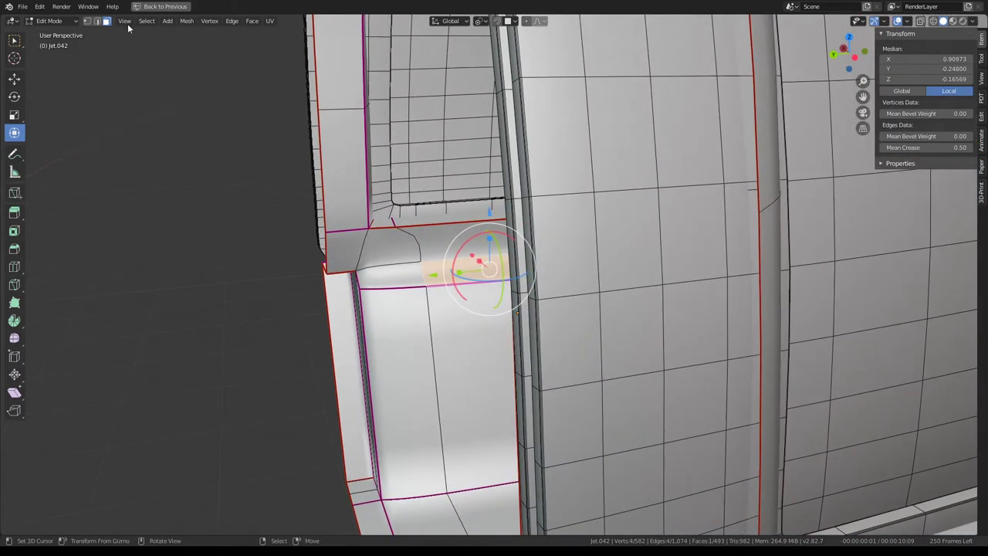
alt+click(409, 243)
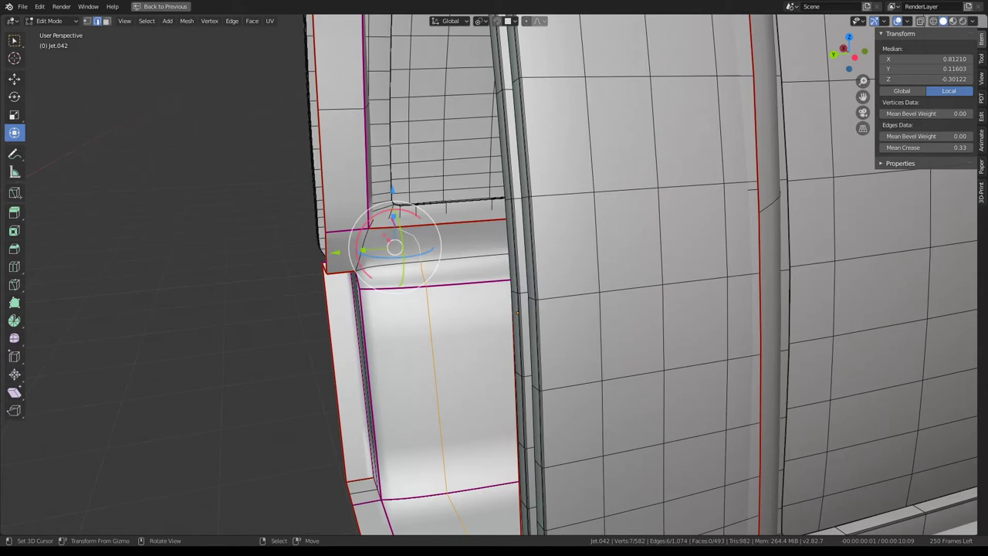
scroll(786, 138, down, 5)
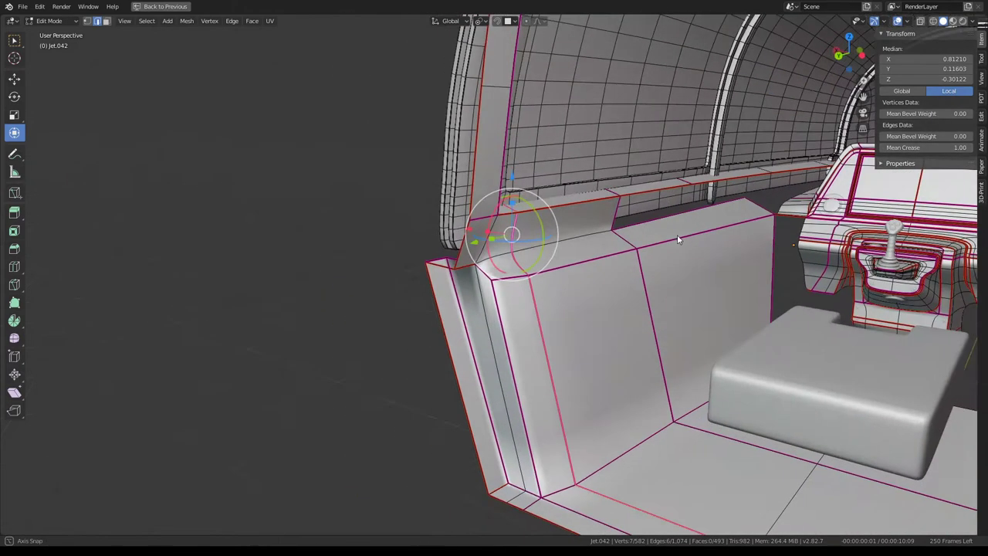
middle_drag(677, 235, 453, 256)
scroll(453, 256, up, 3)
alt+click(452, 256)
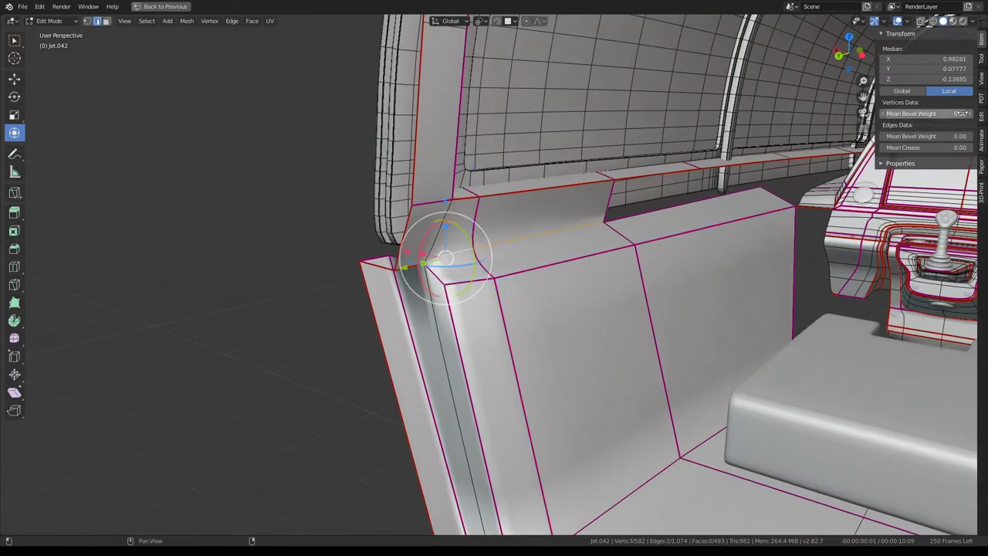
drag(901, 147, 957, 146)
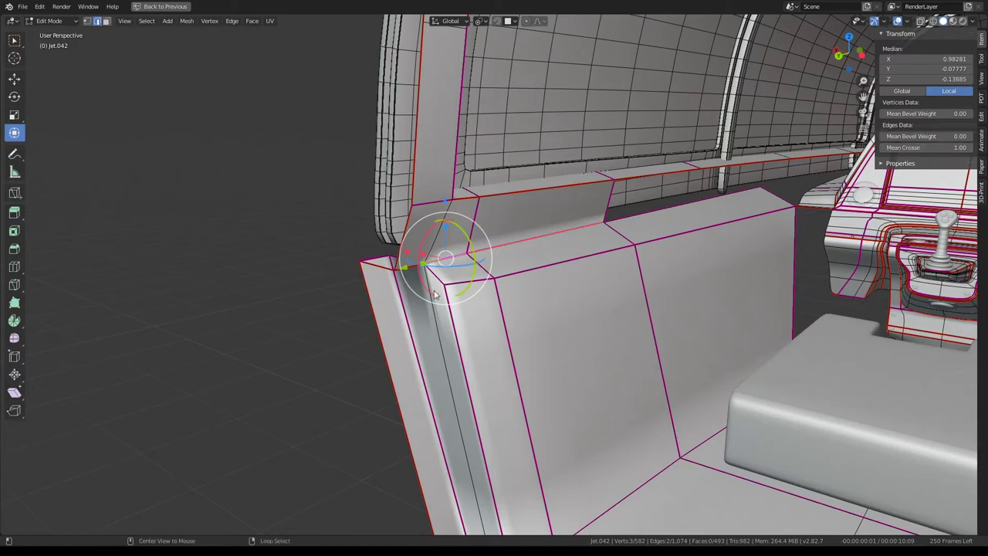
Preview the cabin toward the dashboard in Object Mode, then resume mesh editing
middle_drag(446, 284, 456, 212)
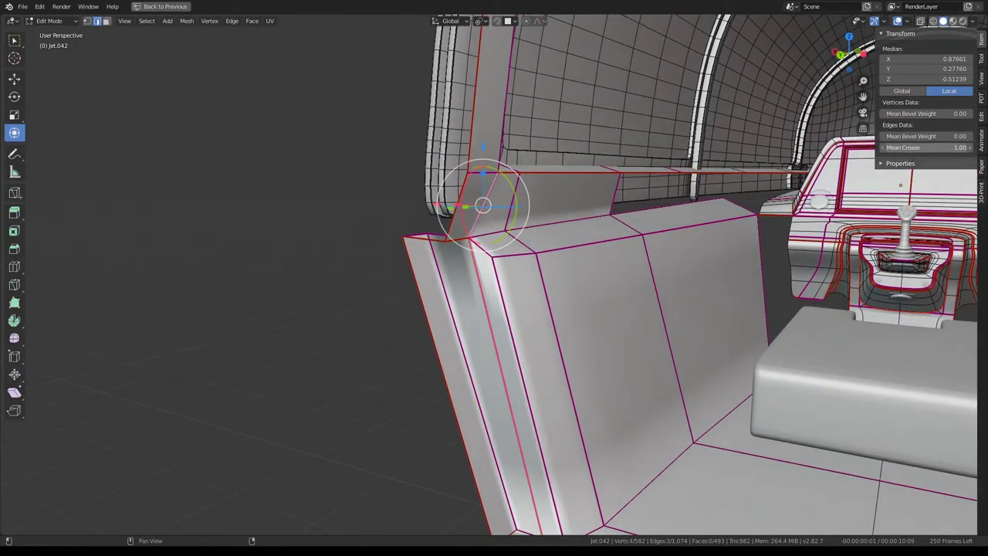
scroll(698, 186, down, 3)
mouse_move(699, 185)
middle_down()
mouse_move(582, 329)
mouse_move(540, 267)
mouse_move(525, 286)
mouse_move(490, 285)
mouse_move(463, 324)
middle_up()
key(Tab)
scroll(561, 274, up, 2)
key(Tab)
scroll(491, 285, down, 3)
scroll(463, 324, up, 2)
Flatten the selected side-panel corner edges to X scale 0
click(452, 345)
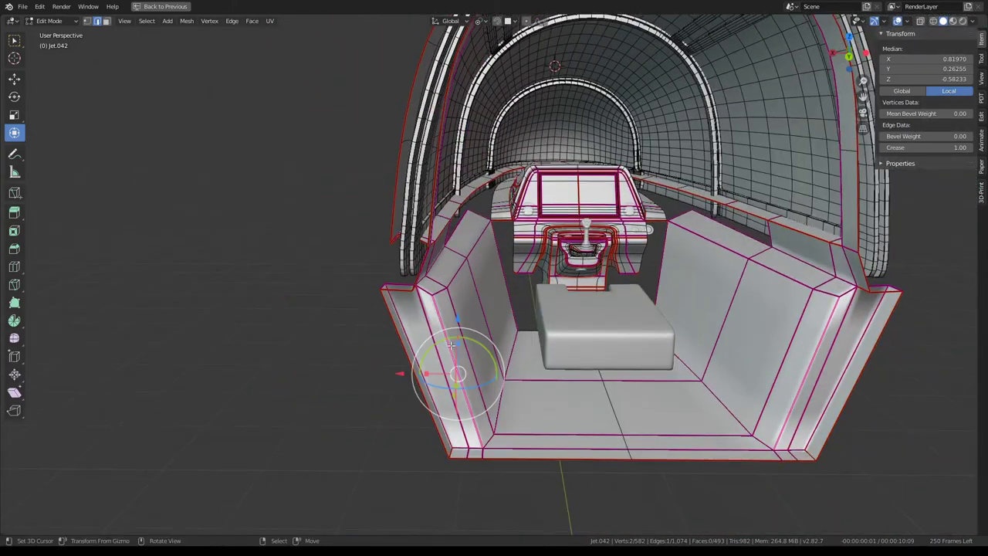
click(372, 265)
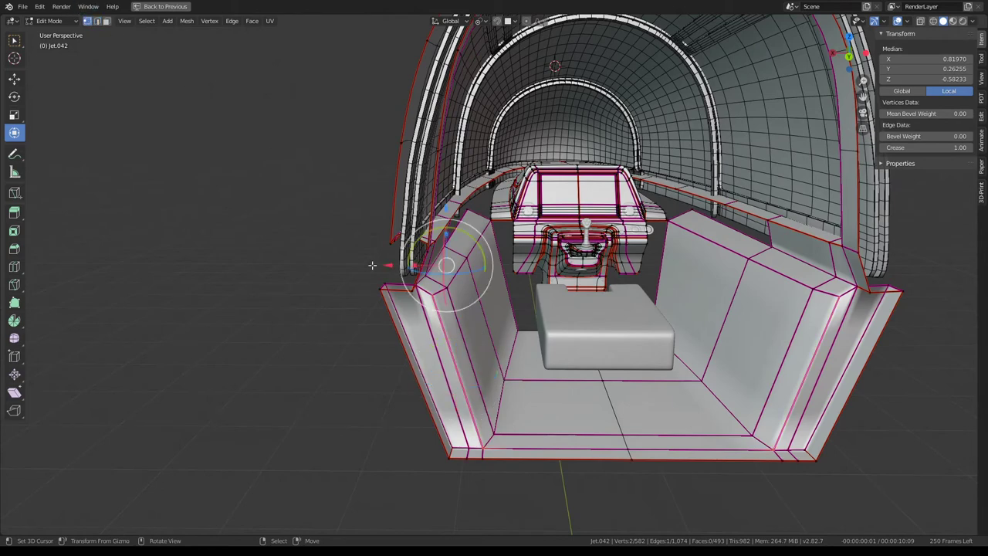
shift+click(432, 305)
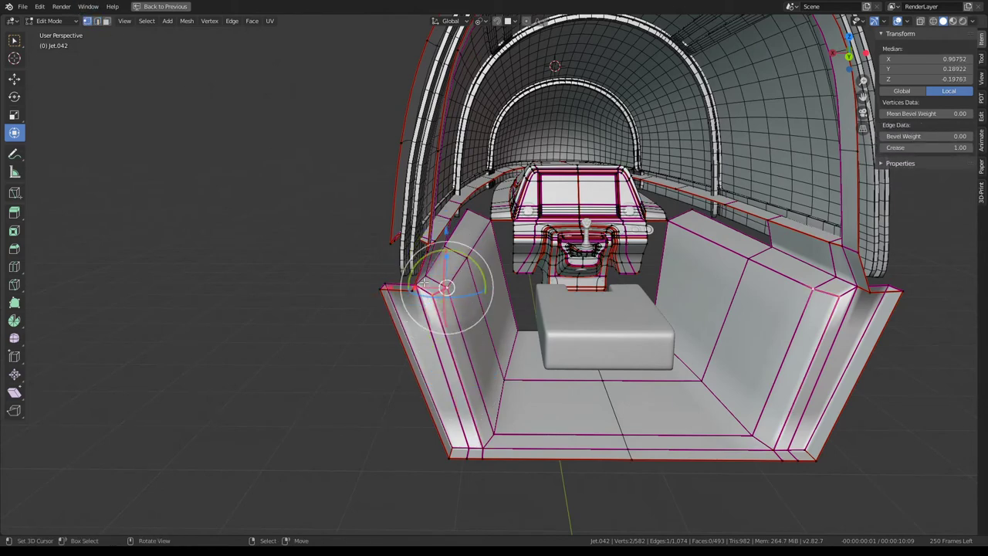
right_click(427, 286)
key(s)
key(x)
key(0)
key(Return)
Flatten the floor-corner vertices to Z scale 0 so they share one plane
key(s)
key(z)
key(0)
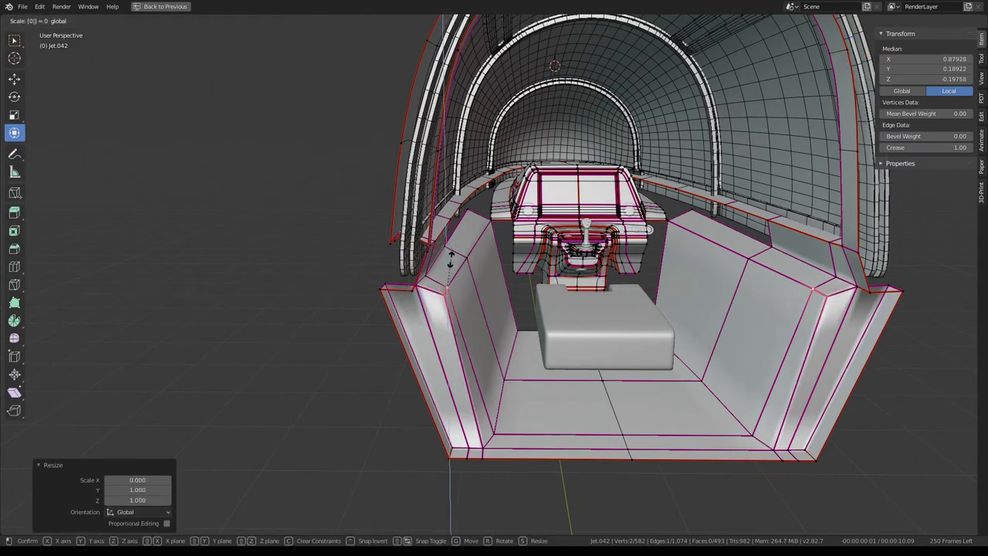
key(Return)
scroll(467, 284, up, 1)
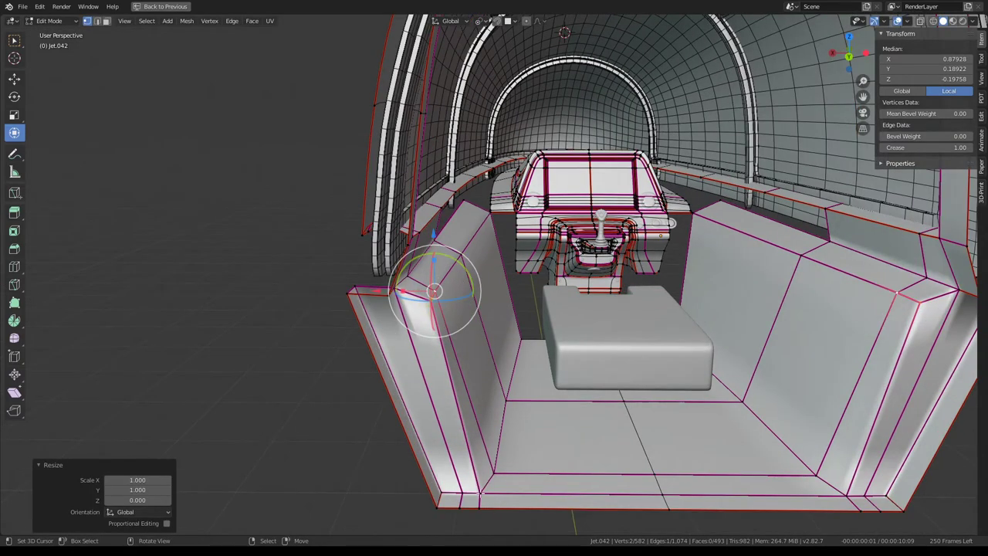
click(491, 482)
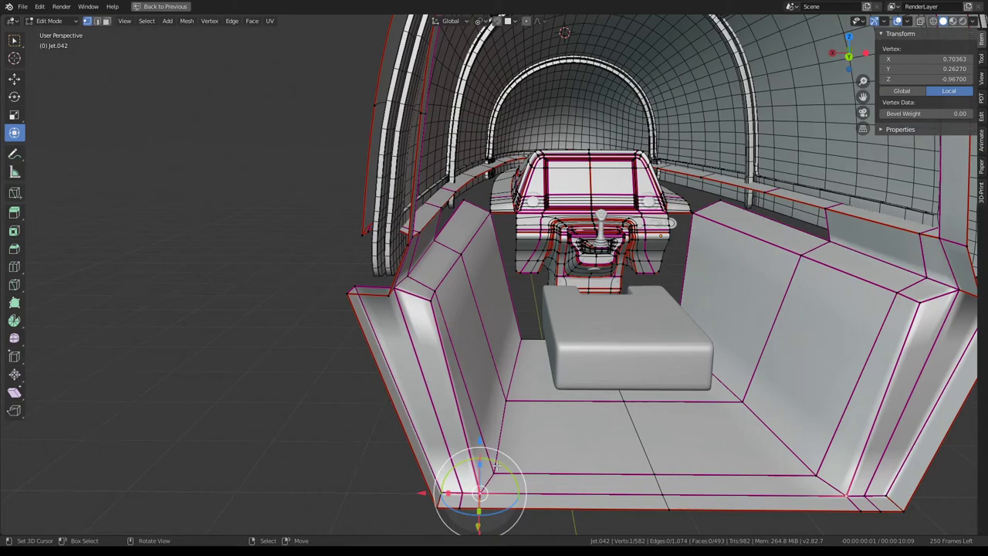
shift+click(497, 465)
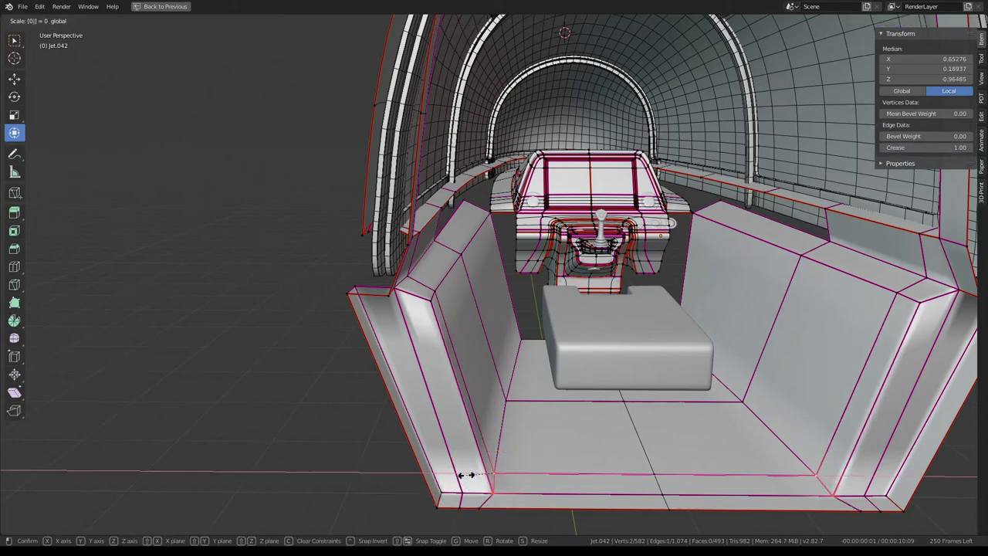
click(467, 474)
alt+drag(493, 432, 363, 328)
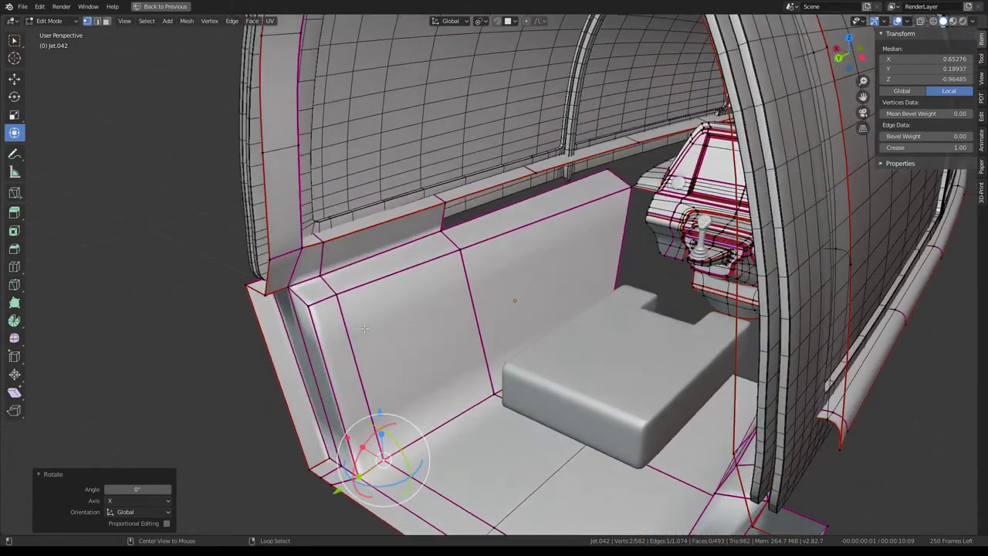
Edge-slide the left side-panel loop to factor -1.000, then again to 0.141
alt+click(364, 328)
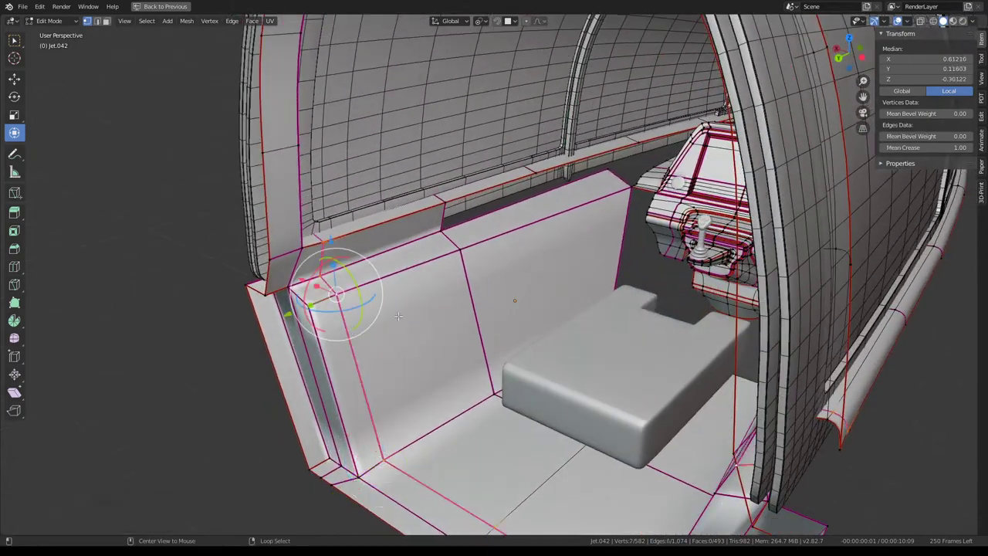
middle_drag(455, 300, 433, 267)
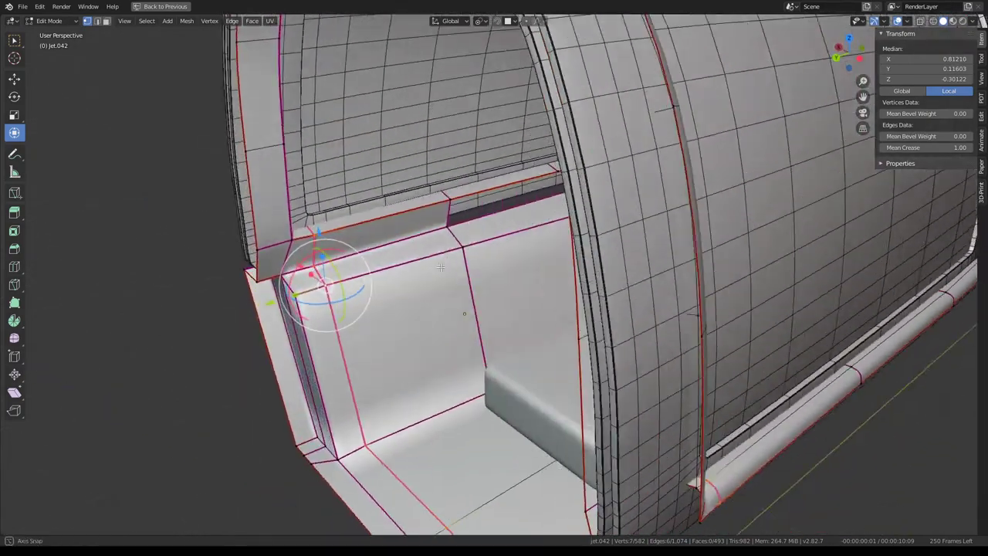
key(g)
key(g)
click(401, 261)
key(g)
key(g)
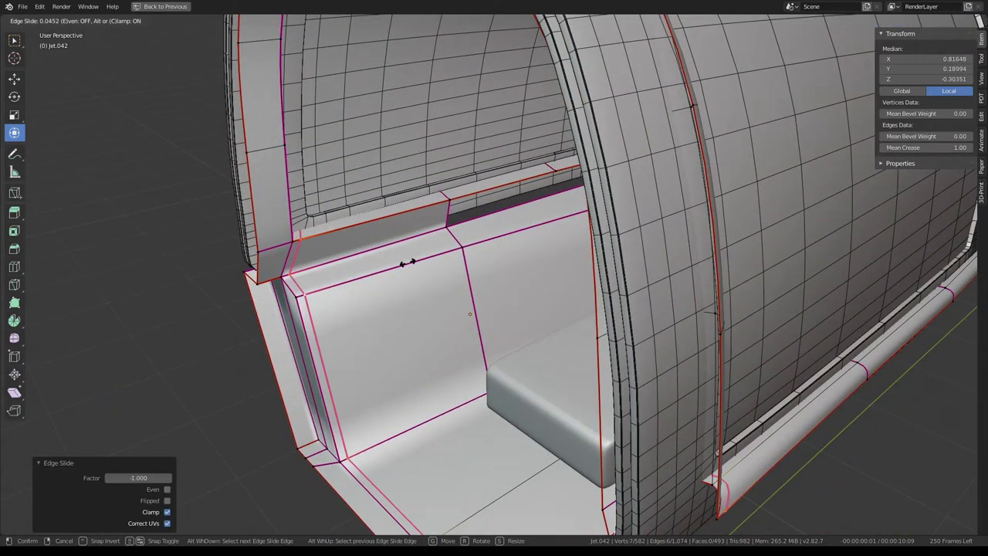
click(413, 261)
mouse_move(412, 261)
middle_down()
mouse_move(509, 254)
mouse_move(572, 282)
mouse_move(502, 301)
mouse_move(528, 265)
middle_up()
key(Tab)
scroll(501, 301, down, 5)
scroll(463, 309, up, 5)
scroll(528, 266, down, 4)
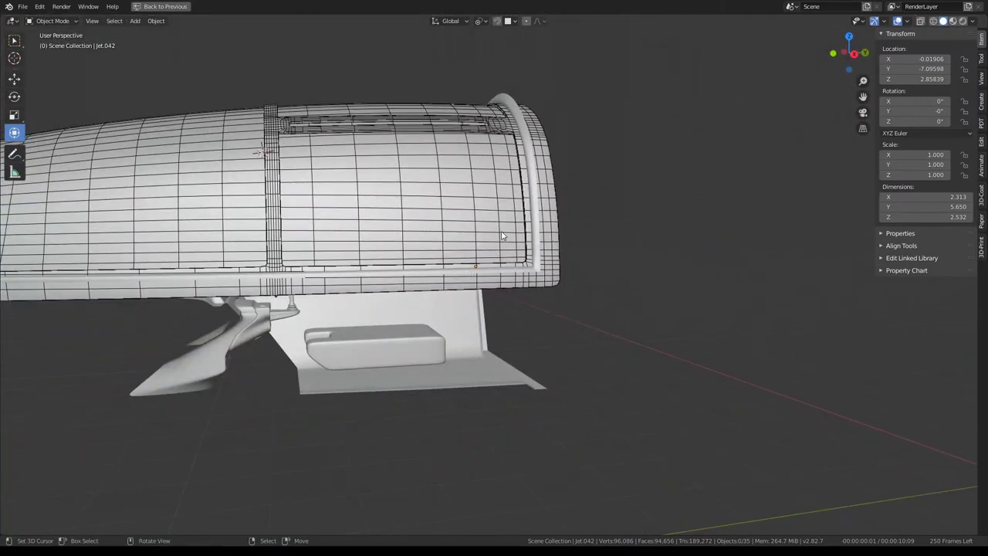
key(ctrl+space)
key(ctrl+space)
mouse_move(570, 216)
middle_down()
mouse_move(609, 235)
mouse_move(584, 214)
mouse_move(484, 191)
mouse_move(588, 186)
mouse_move(489, 223)
middle_up()
scroll(609, 234, up, 5)
scroll(617, 202, up, 5)
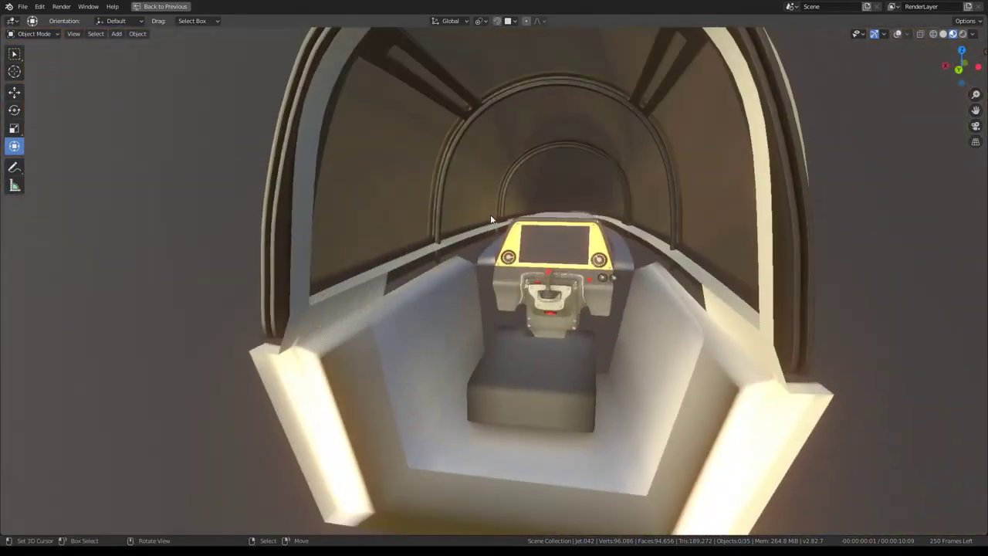
key(KP_0)
scroll(494, 234, up, 3)
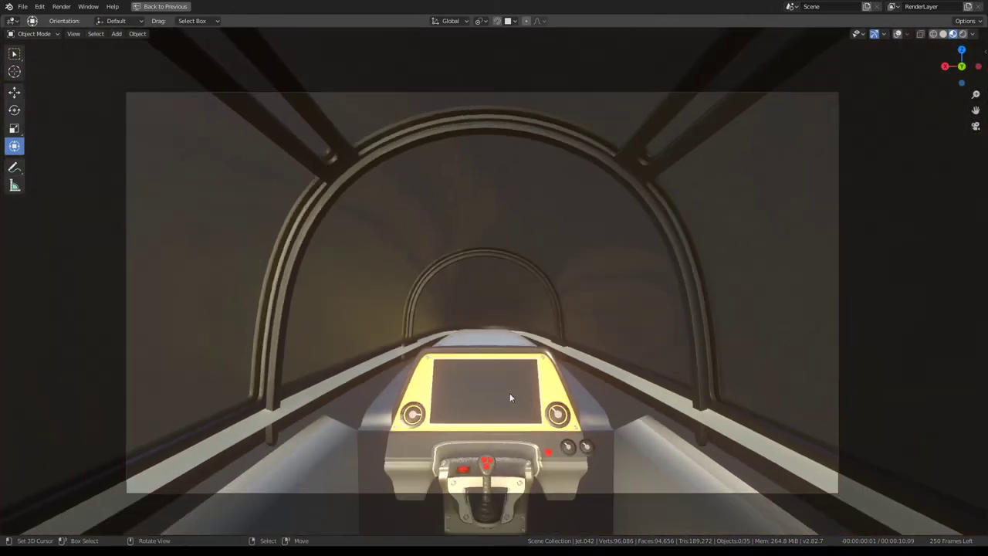
mouse_move(440, 372)
middle_down()
mouse_move(435, 264)
mouse_move(479, 245)
middle_up()
key(ctrl+space)
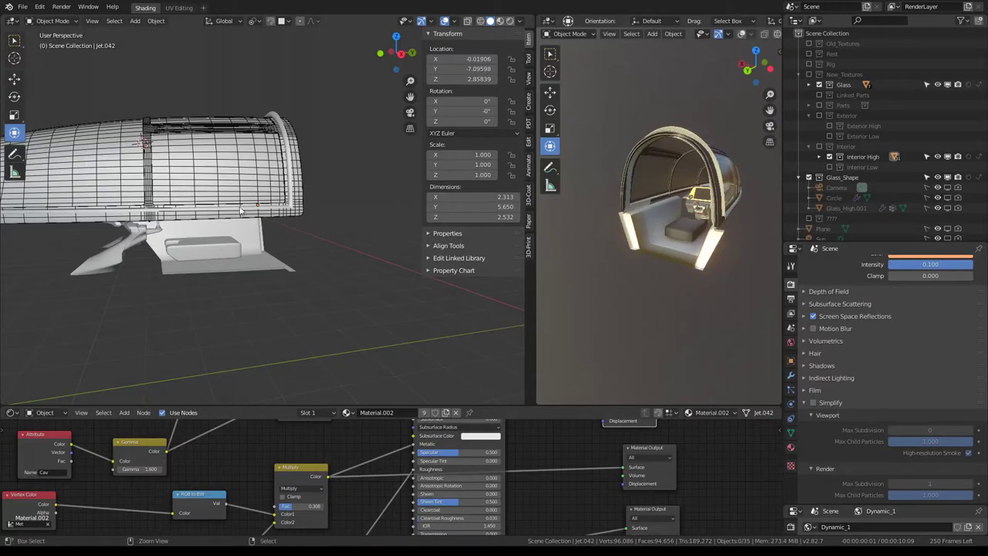
key(ctrl+space)
middle_drag(240, 210, 304, 293)
Flatten the cockpit floor corner to zero width along the X axis
key(Tab)
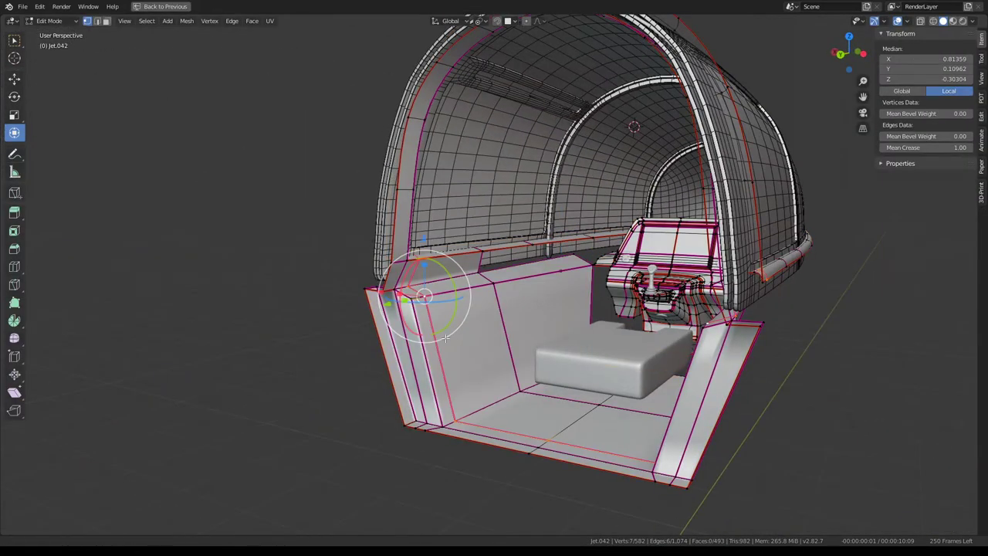
middle_drag(445, 337, 367, 312)
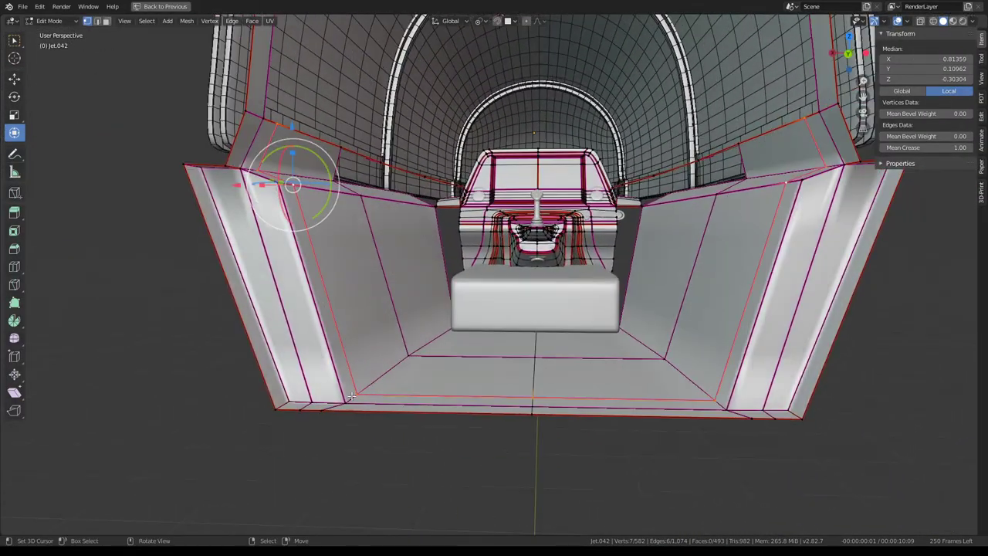
middle_drag(351, 395, 353, 408)
click(353, 408)
key(s)
key(x)
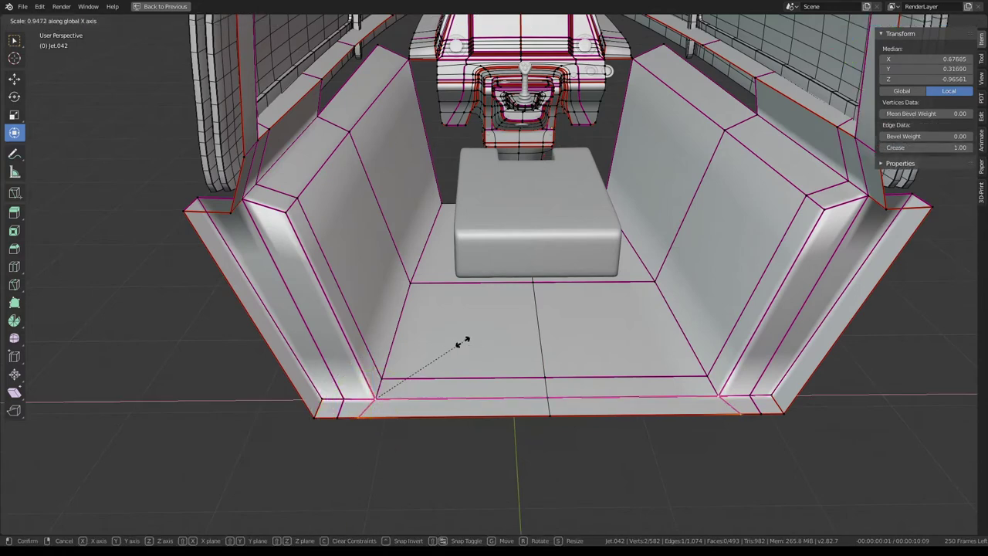
key(Return)
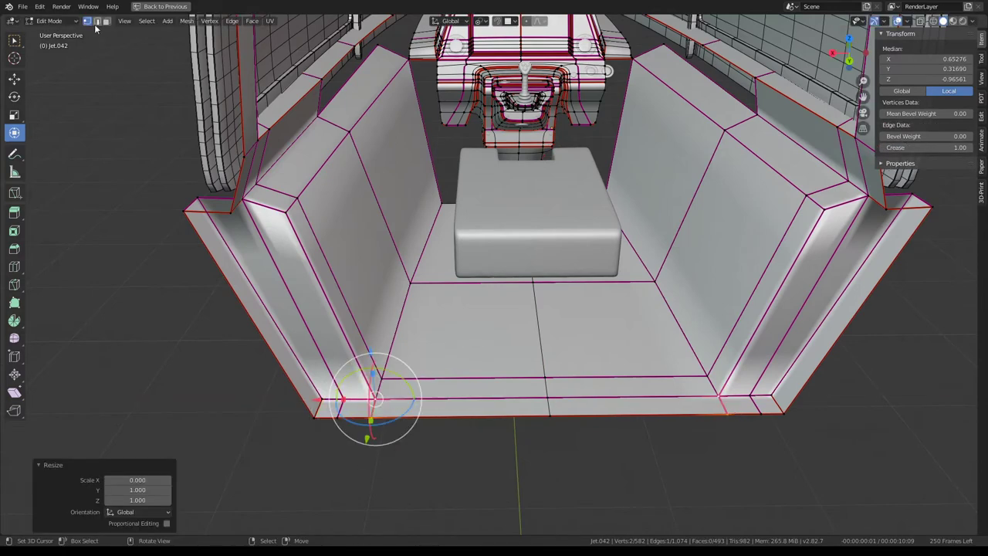
Subdivide the edge ring running across the cockpit side walls
click(98, 21)
click(298, 308)
middle_drag(298, 309, 445, 250)
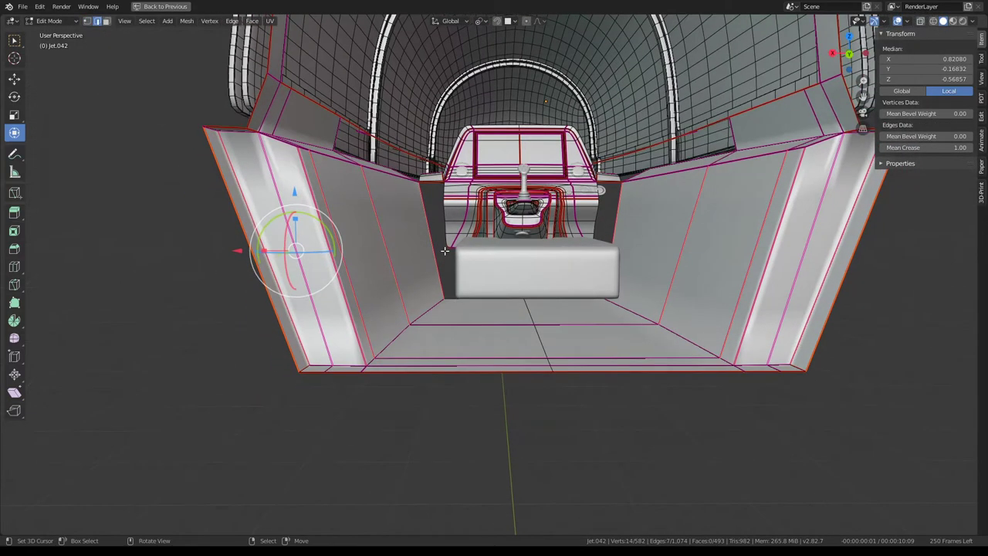
ctrl+alt+right_click(445, 250)
key(w)
click(445, 252)
Slide the new side-wall loop into place and crease it to 1
alt+click(370, 249)
key(g)
key(g)
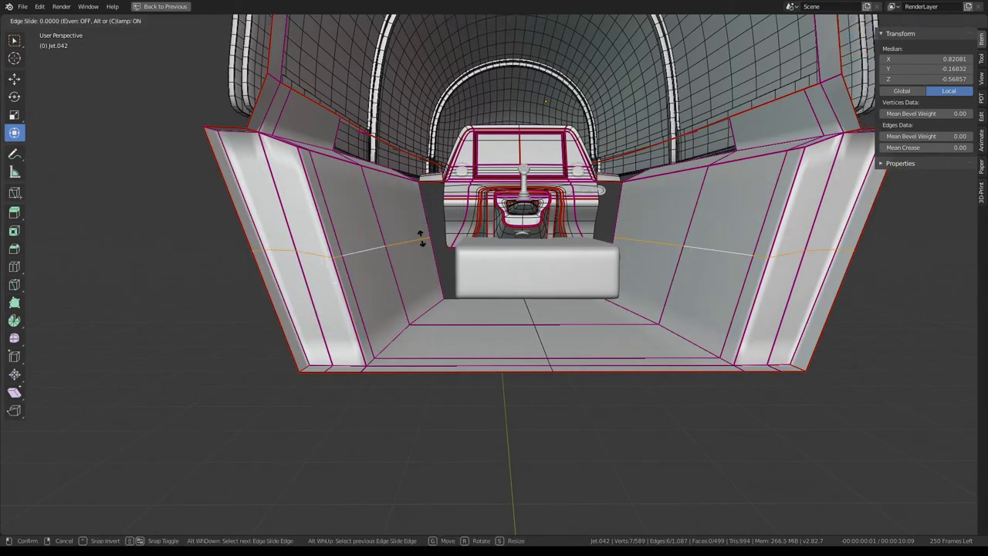
key(shift+e)
text(1)
key(Return)
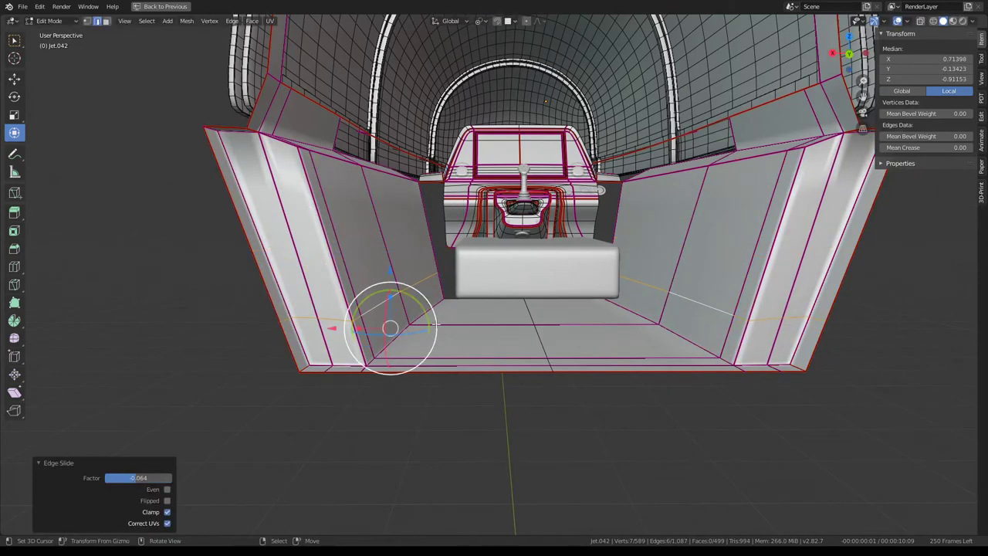
Subdivide the left side wall and slide its new loop up to the top edge
middle_drag(435, 331, 456, 255)
key(alt+e)
click(455, 254)
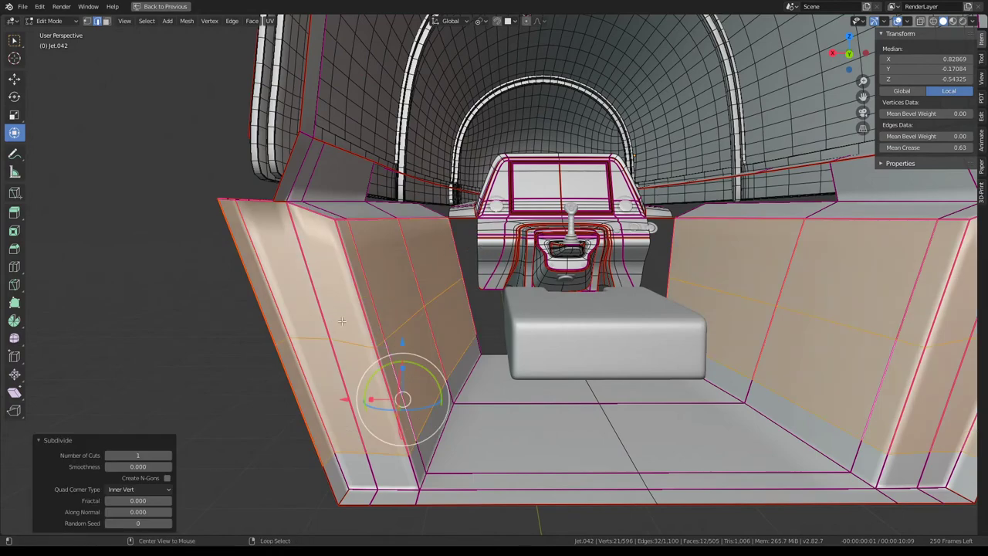
key(ctrl+z)
key(e)
key(g)
click(375, 214)
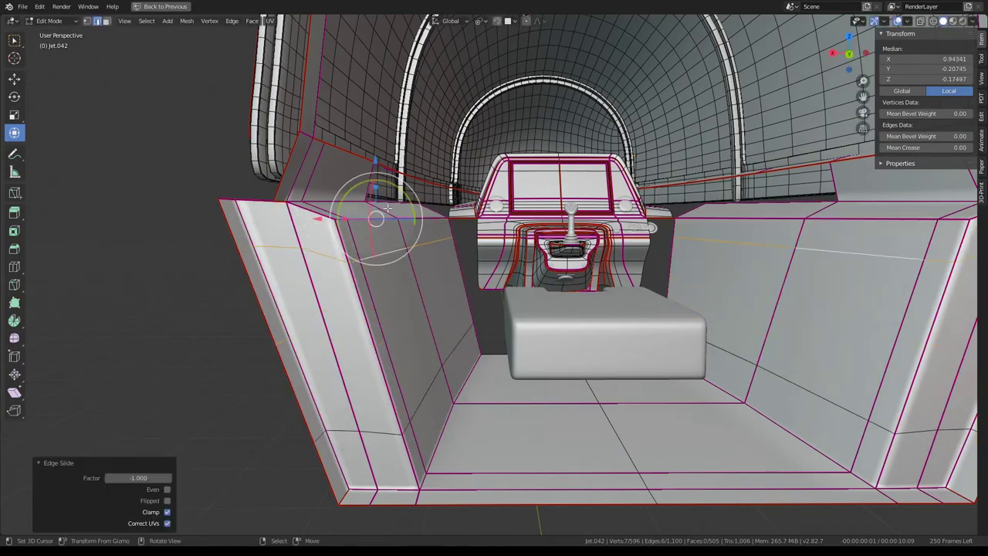
key(g)
key(g)
right_click(387, 210)
mouse_move(390, 224)
middle_down()
mouse_move(415, 279)
mouse_move(540, 217)
middle_up()
ctrl+alt+click(414, 279)
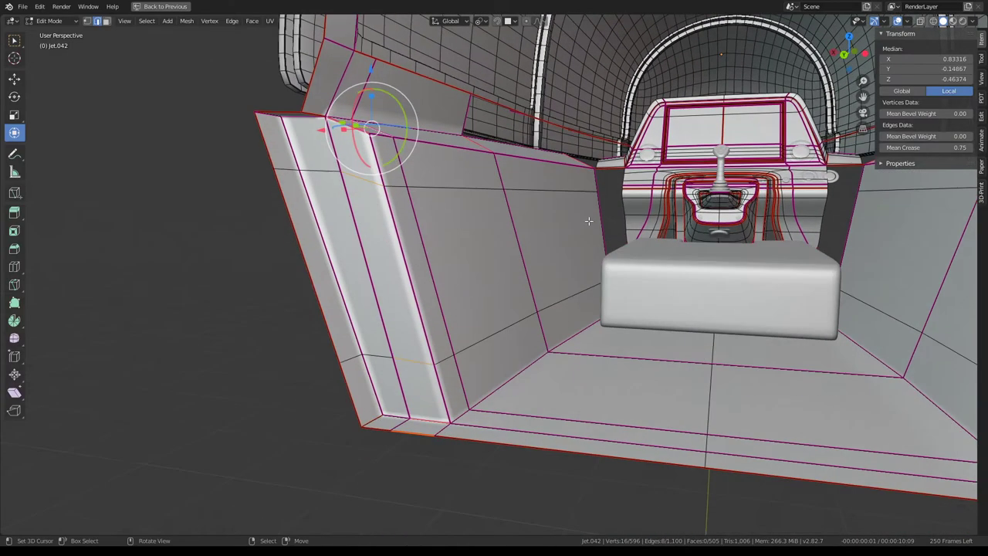
Subdivide the left panel edge ring and slide the new loop into its final position
right_click(541, 217)
click(540, 217)
alt+click(372, 177)
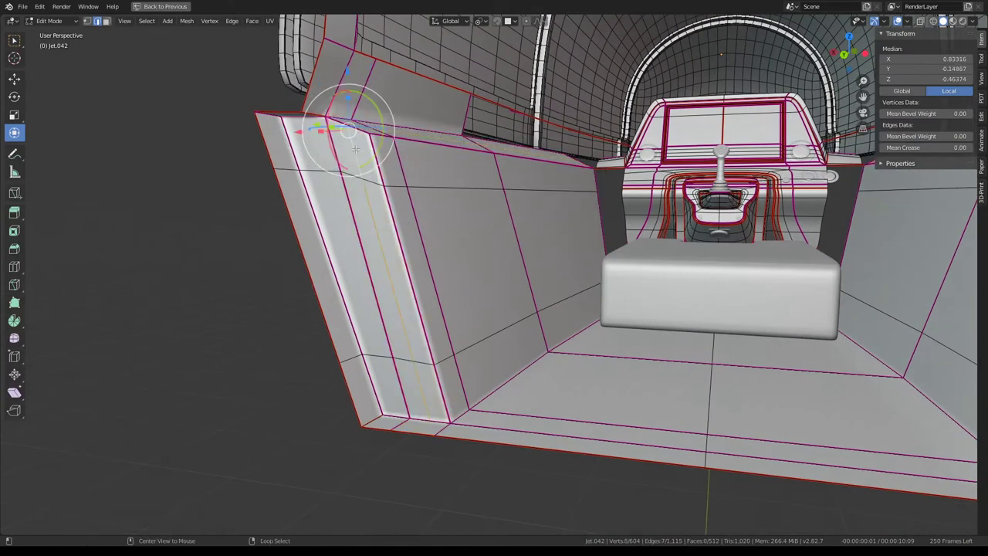
key(KP_Decimal)
middle_drag(371, 176, 521, 219)
key(g)
key(g)
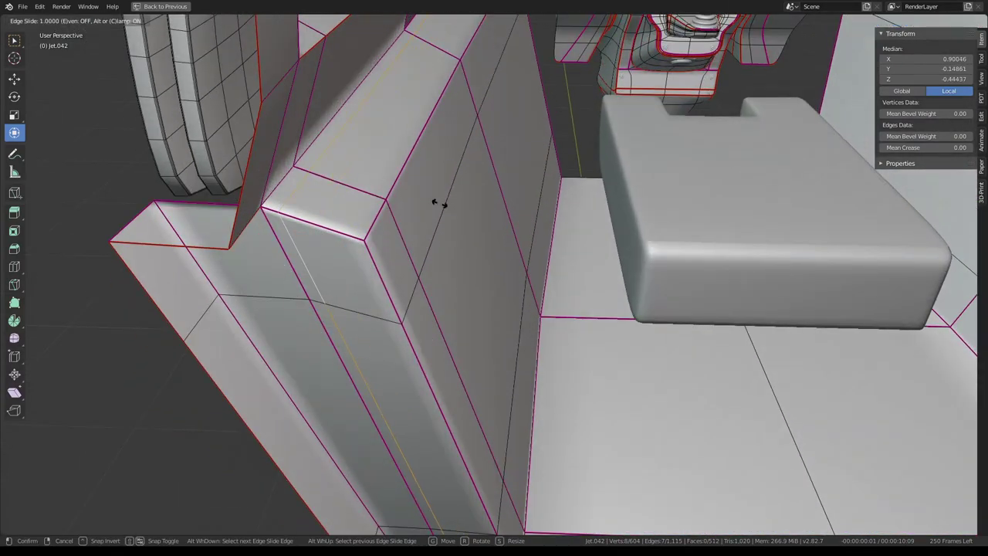
click(434, 201)
key(g)
key(g)
click(430, 193)
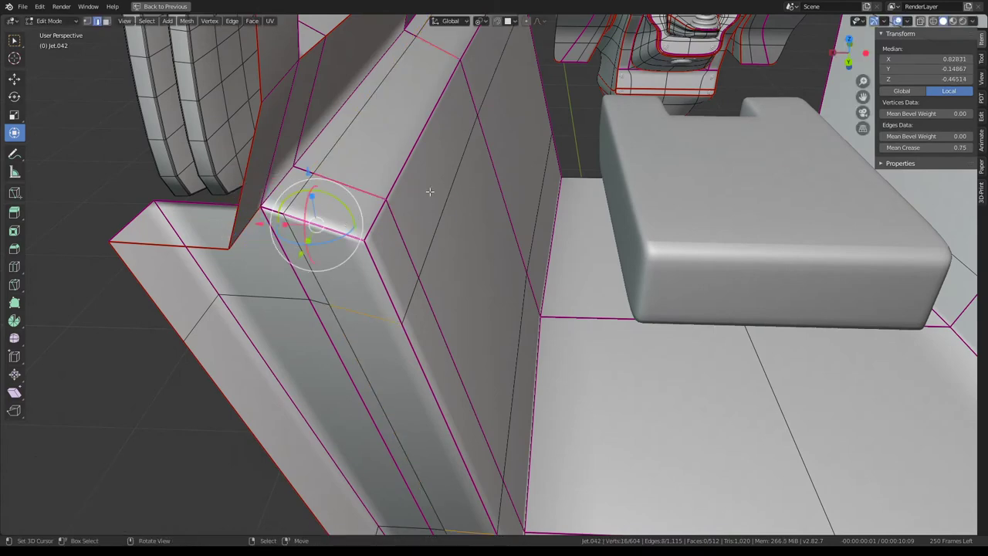
Cut another loop across the side-panel box, slide it, and preview the smoothed cockpit
key(ctrl+r)
click(347, 204)
key(g)
key(g)
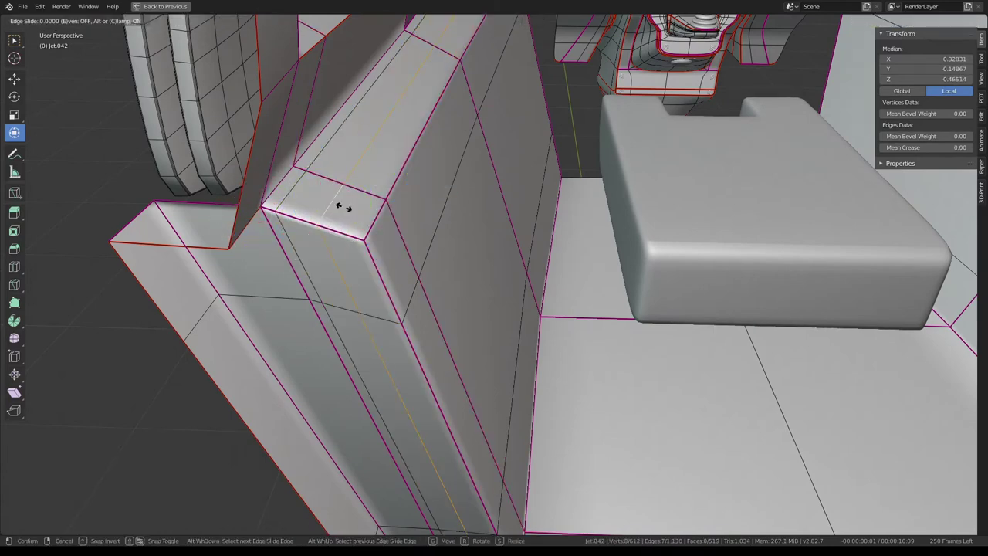
click(362, 214)
key(Tab)
mouse_move(432, 255)
middle_down()
mouse_move(485, 240)
mouse_move(526, 305)
mouse_move(528, 332)
mouse_move(578, 320)
mouse_move(522, 311)
middle_up()
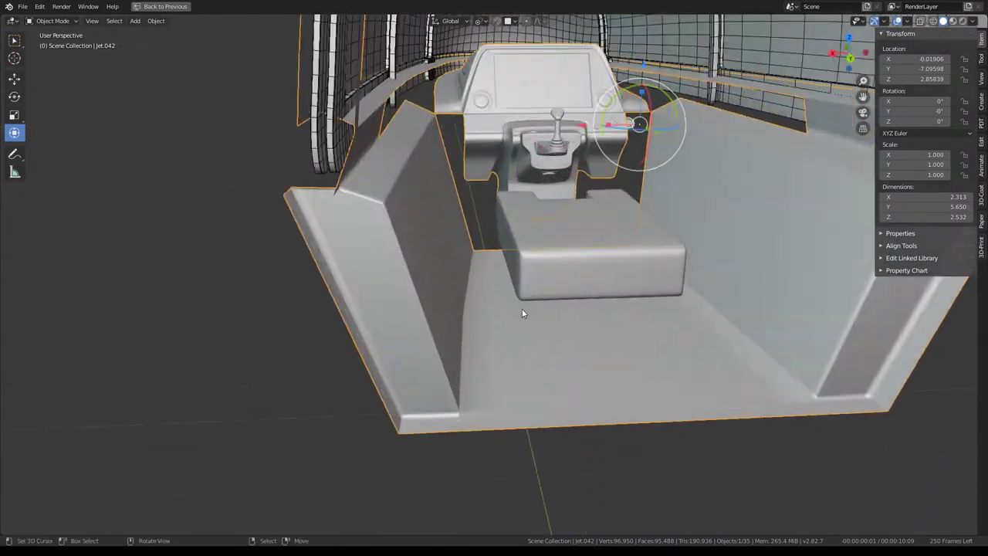
key(Tab)
alt+click(440, 200)
middle_drag(439, 201, 488, 202)
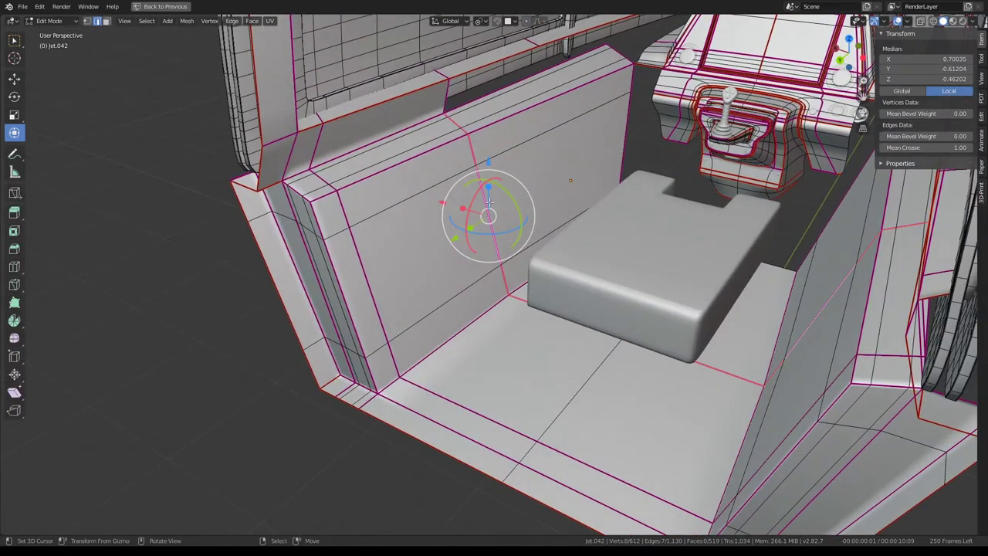
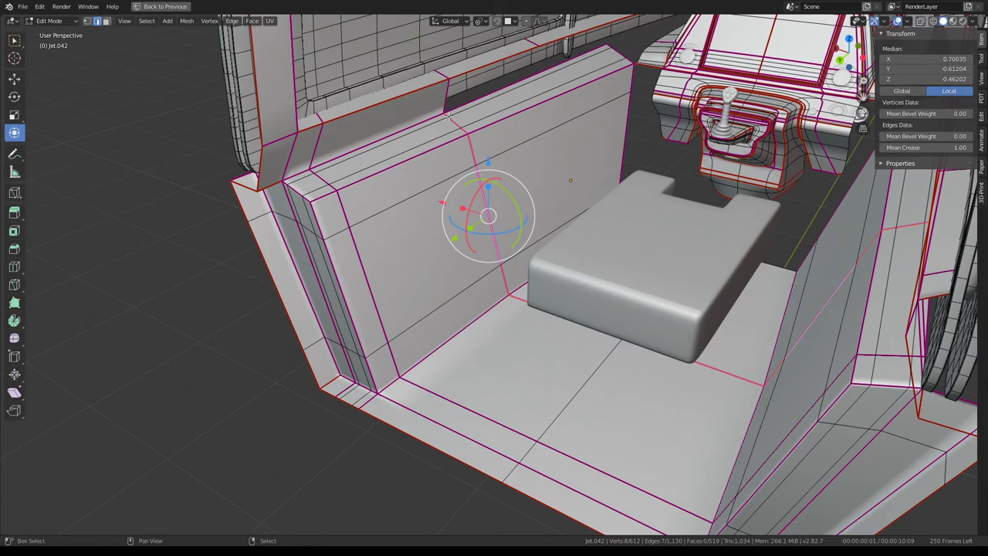
Delete the stray face above the cockpit's left side panel
middle_drag(449, 117, 475, 200)
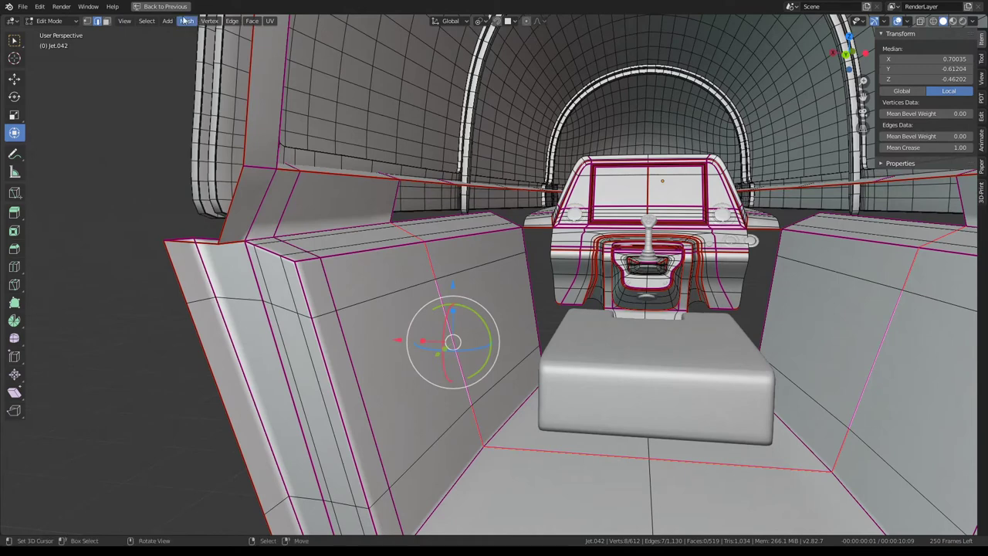
click(106, 21)
click(340, 202)
key(x)
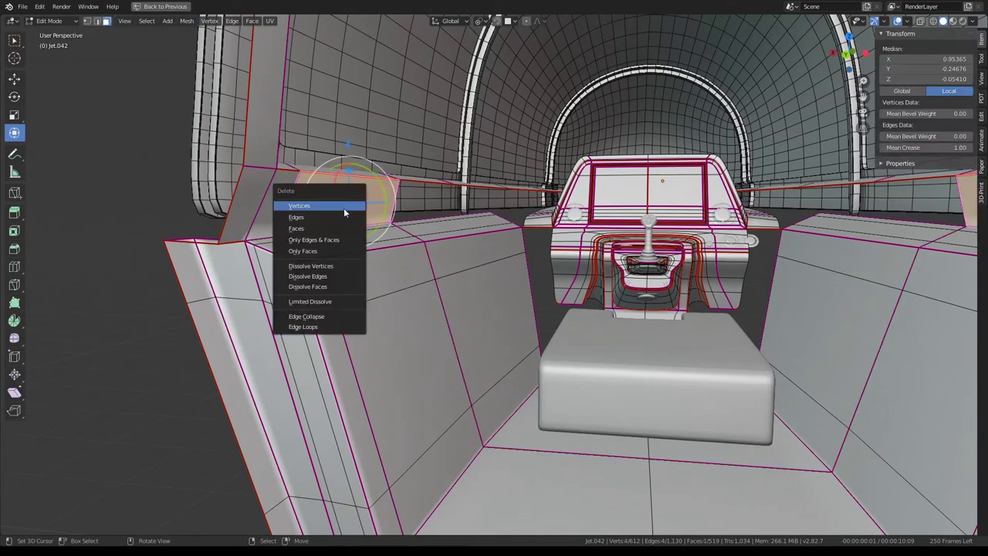
click(325, 229)
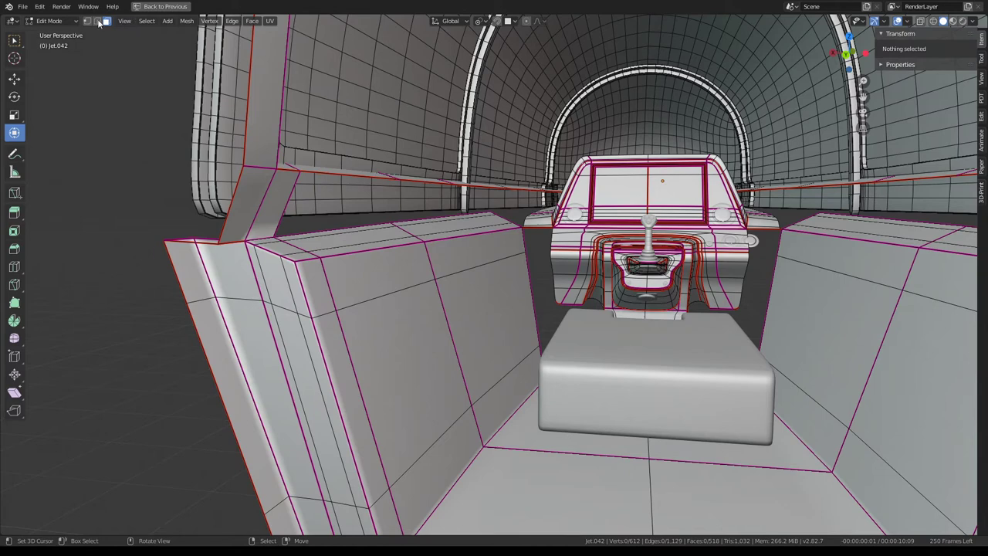
Edge-slide the vertical loop across the side panel, then return to object mode
alt+click(456, 311)
key(g)
key(g)
click(363, 366)
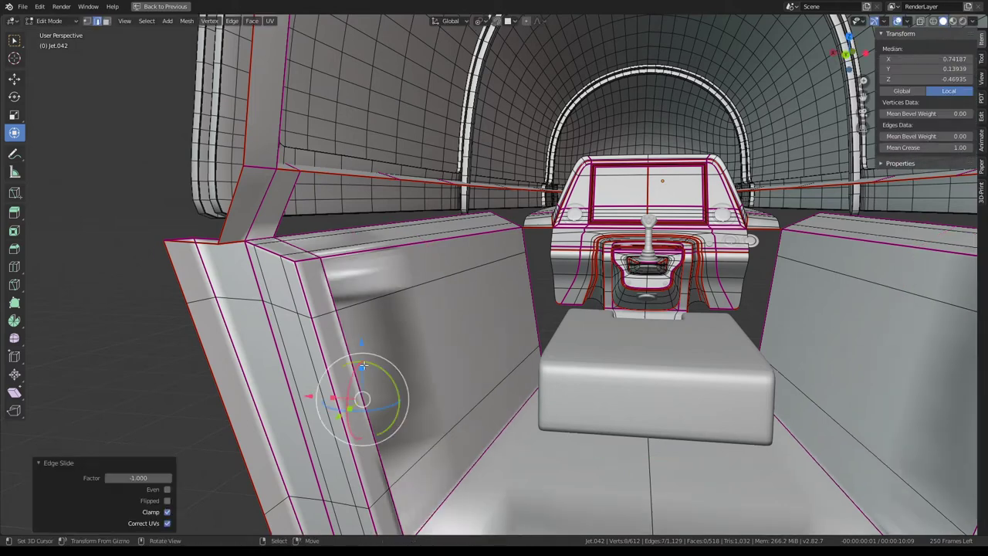
key(g)
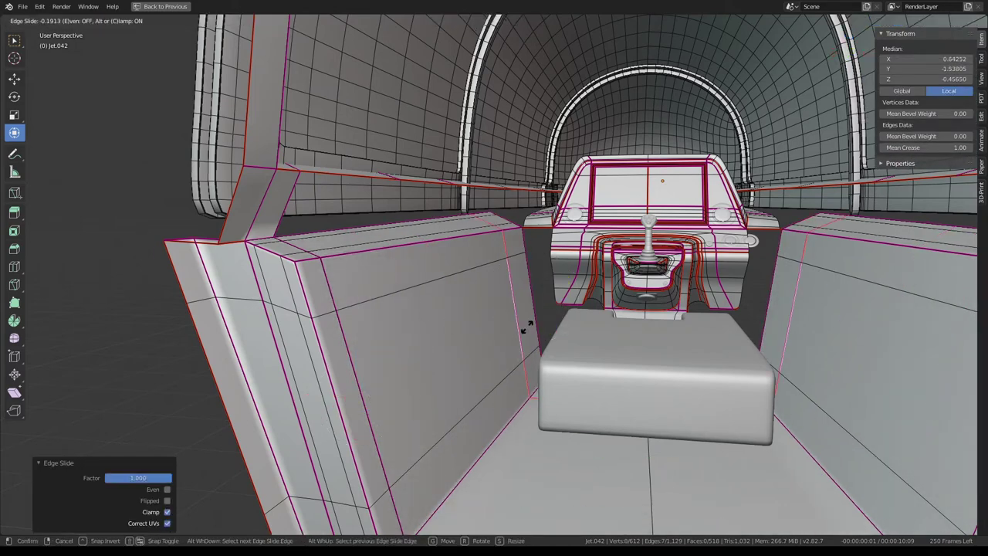
click(456, 335)
middle_drag(456, 334, 376, 186)
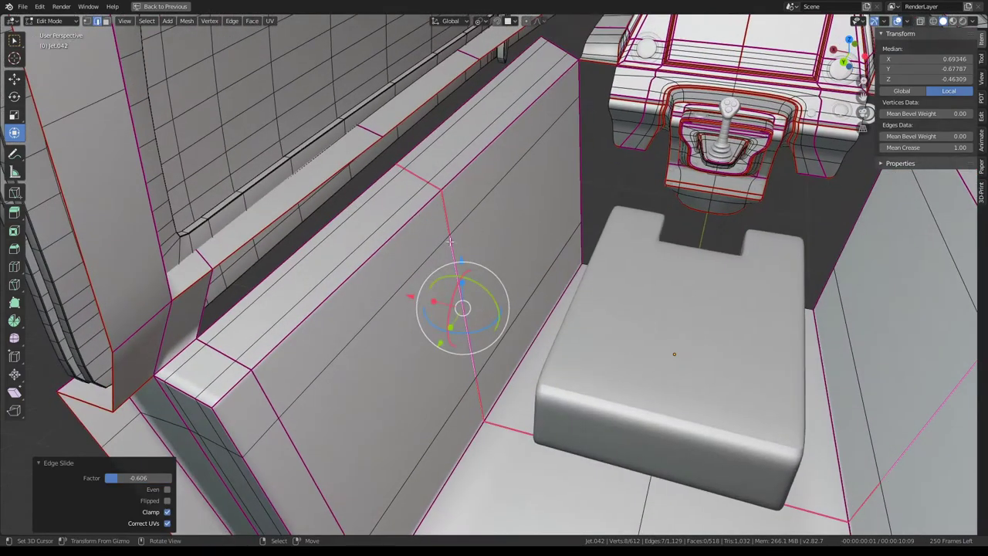
alt+click(324, 182)
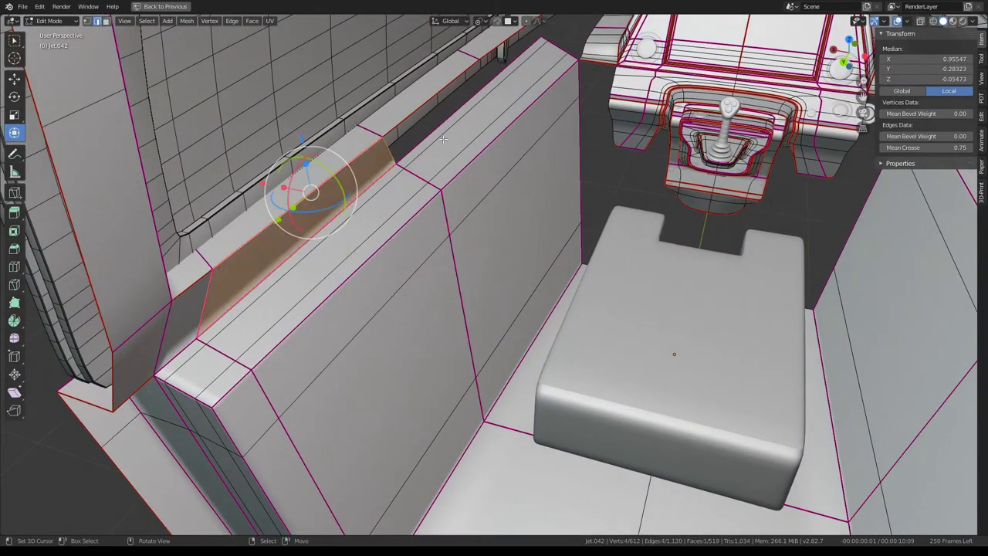
mouse_move(309, 194)
middle_down()
mouse_move(363, 309)
mouse_move(581, 220)
mouse_move(351, 224)
mouse_move(541, 266)
middle_up()
key(Tab)
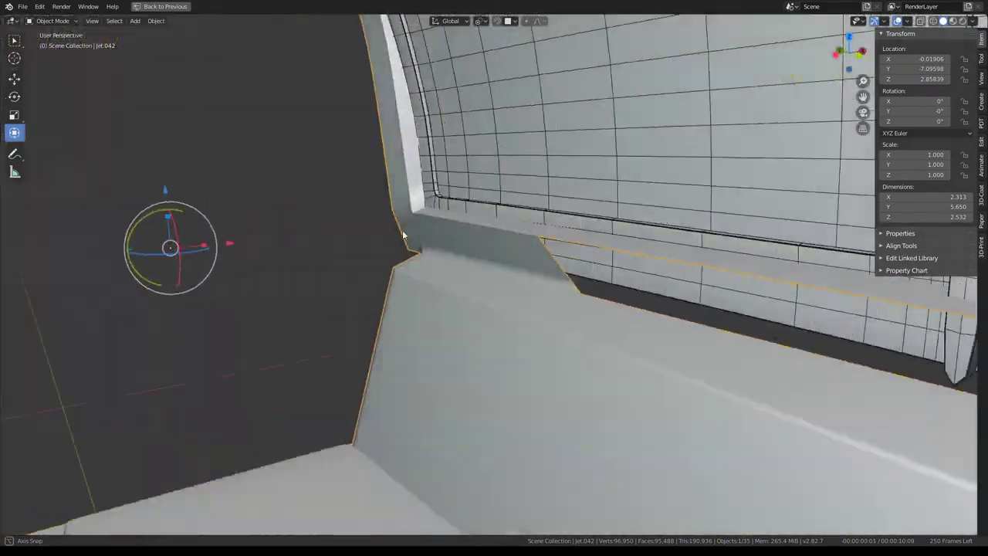
Slide the edge on top of the side panel along the panel
key(Tab)
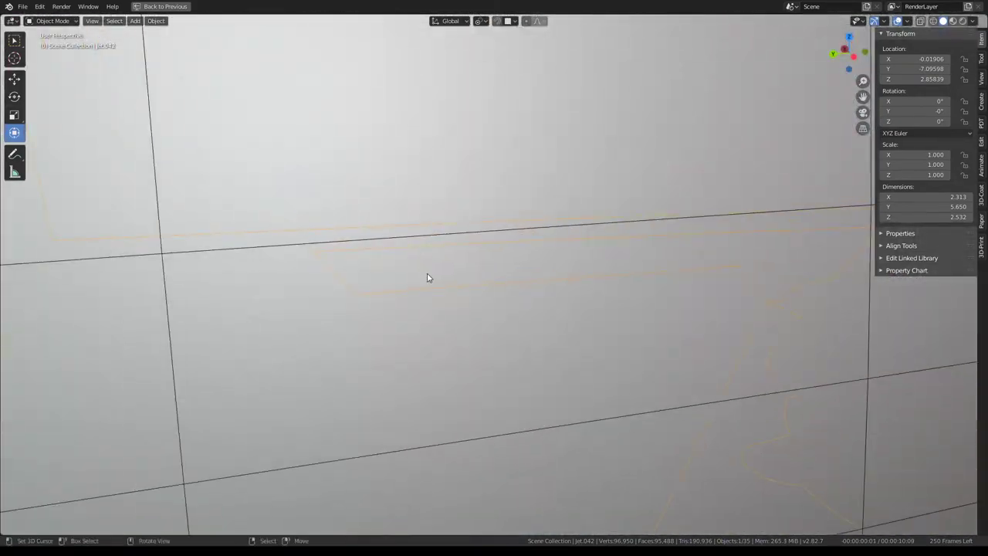
scroll(428, 275, down, 5)
mouse_move(427, 276)
middle_down()
mouse_move(468, 253)
mouse_move(368, 222)
middle_up()
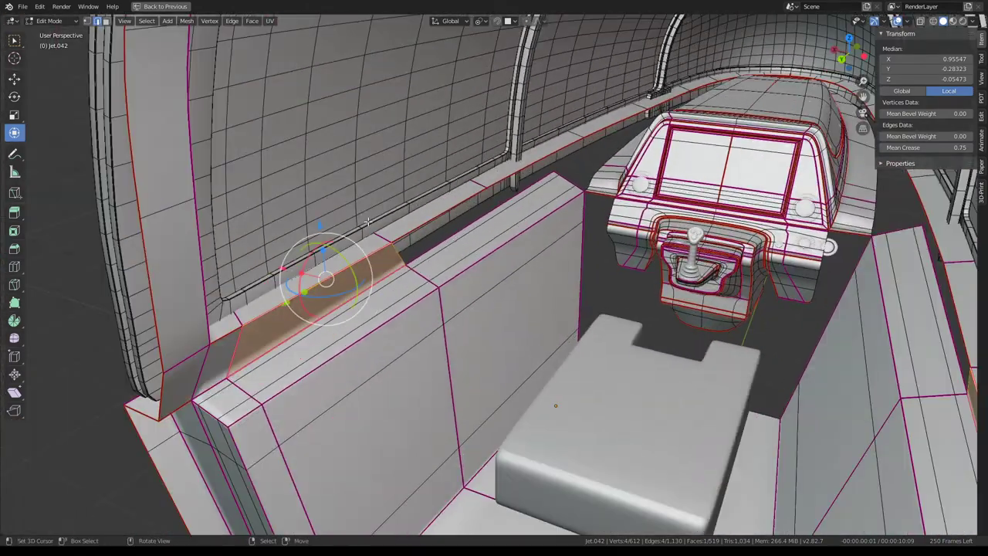
click(409, 267)
scroll(432, 270, up, 4)
scroll(478, 266, up, 4)
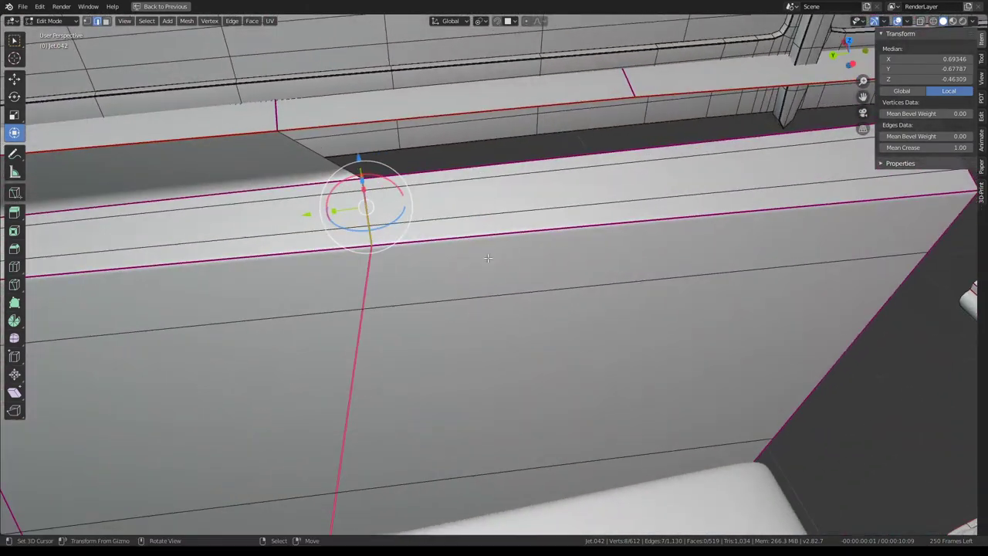
key(g)
key(g)
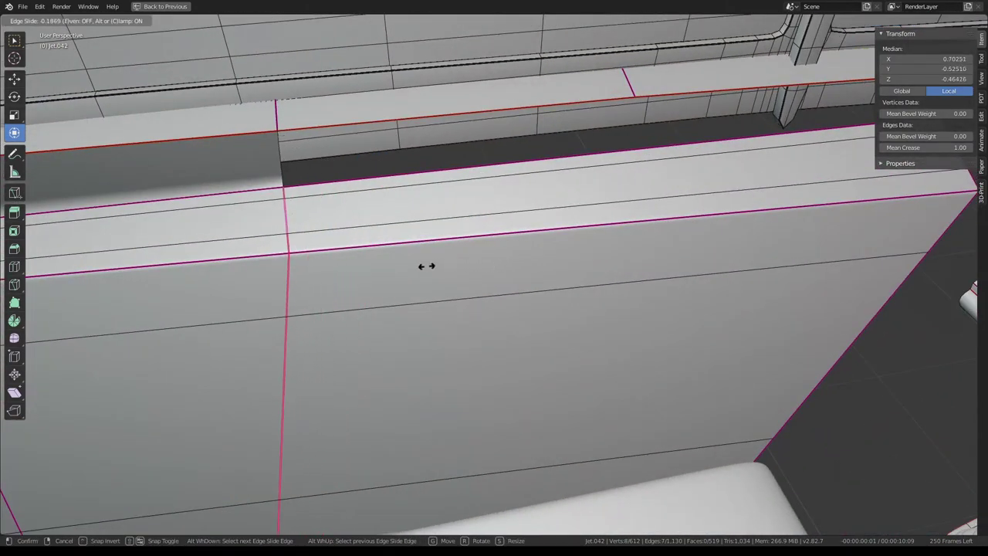
click(427, 267)
Subdivide the panel wall edges and slide the new edges in line with the ledge
middle_drag(426, 267, 364, 270)
scroll(436, 269, down, 3)
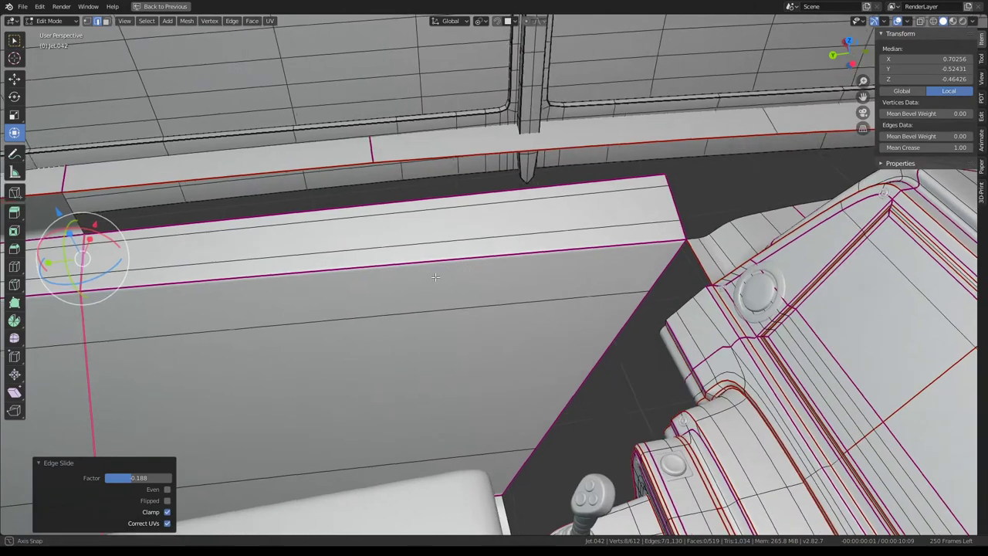
mouse_move(436, 269)
middle_down()
mouse_move(352, 276)
mouse_move(393, 265)
middle_up()
alt+shift+click(491, 240)
right_click(491, 240)
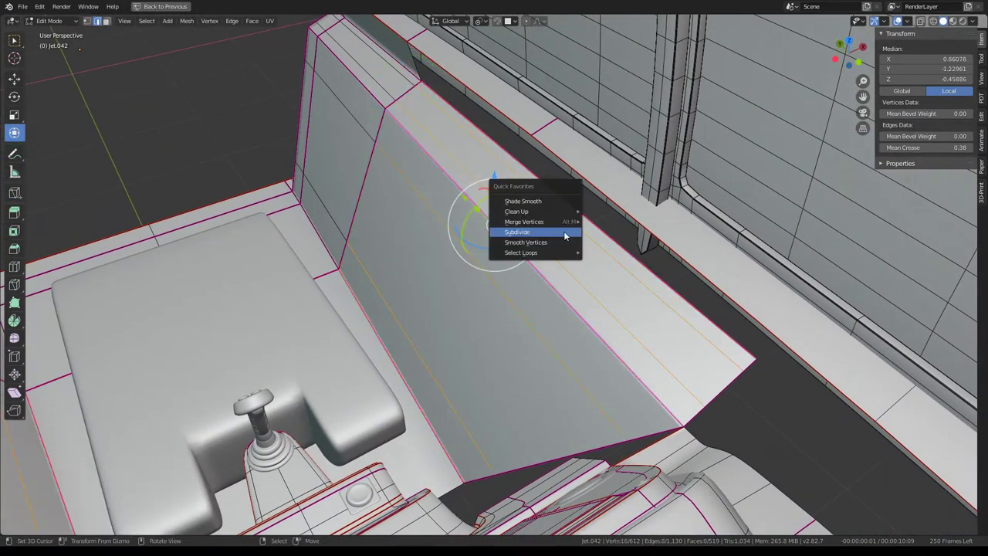
click(561, 233)
mouse_move(509, 206)
middle_down()
mouse_move(589, 192)
mouse_move(578, 193)
middle_up()
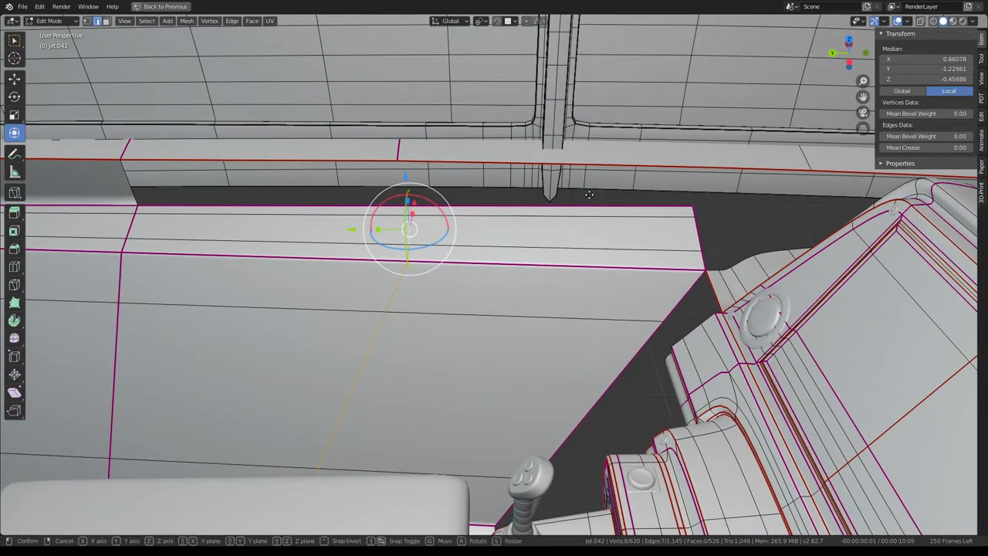
key(g)
key(g)
click(575, 193)
Try filling a face from the ledge's upper edge, then undo it
click(368, 148)
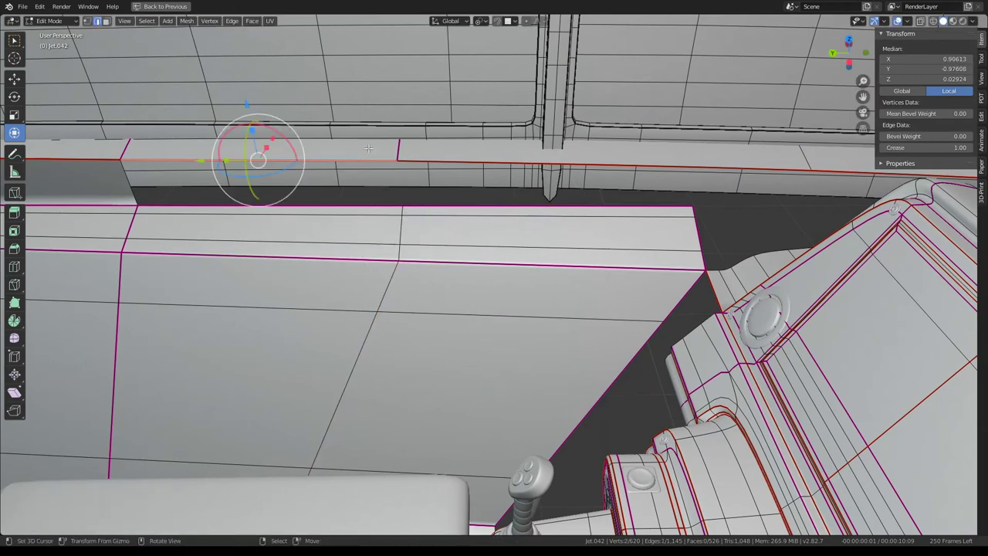
key(f)
key(ctrl+z)
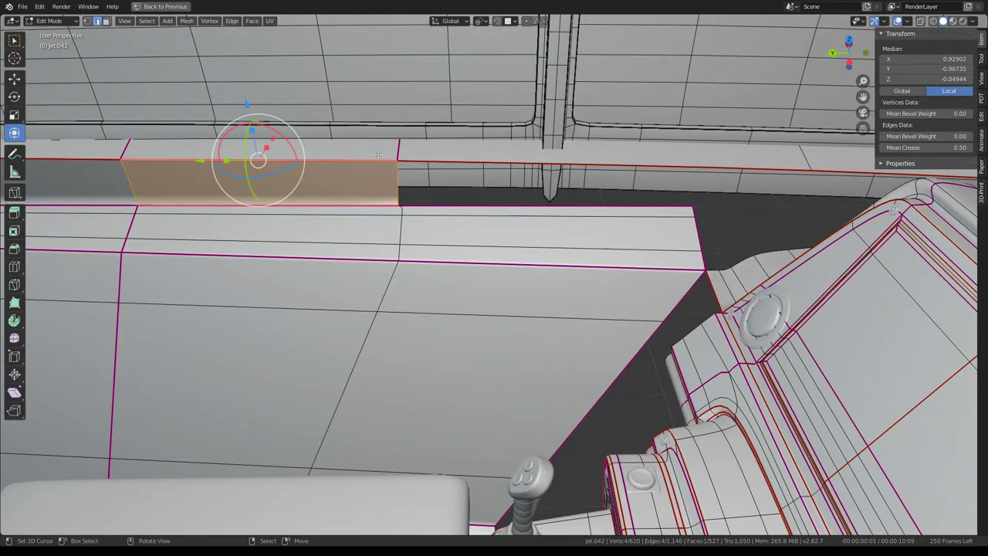
Subdivide the three ledge edges near the console via Q > Subdivide
key(Tab)
middle_drag(528, 203, 628, 209)
key(Tab)
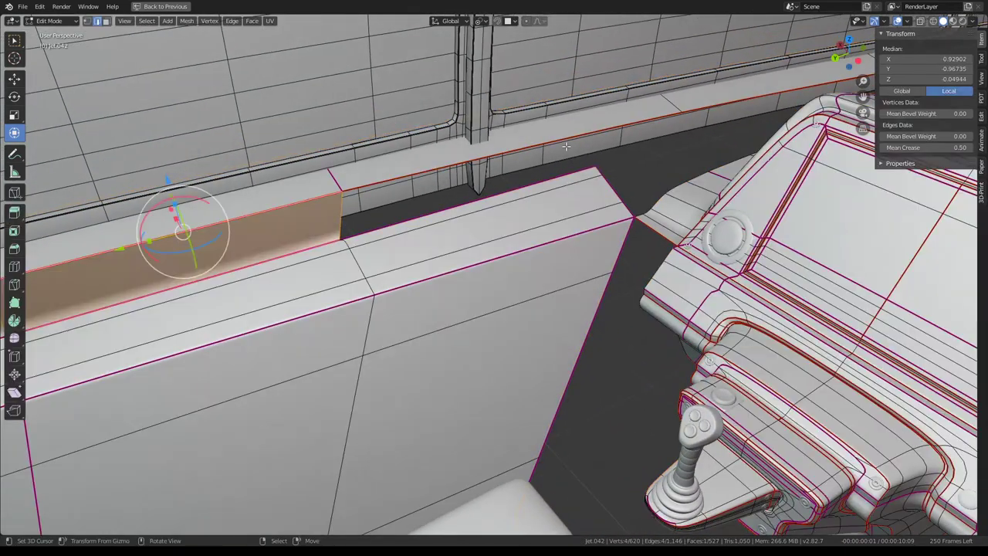
middle_drag(446, 135, 695, 240)
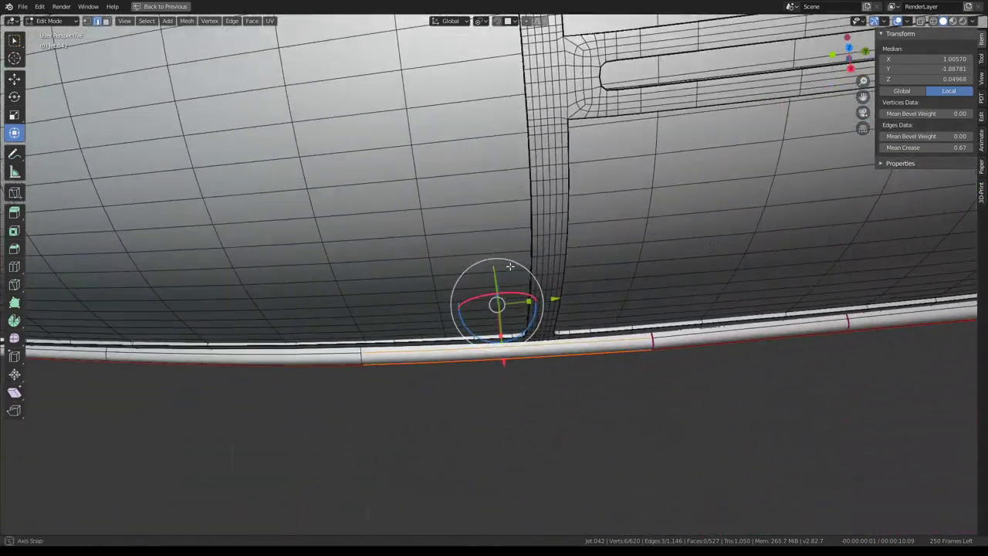
key(q)
click(695, 240)
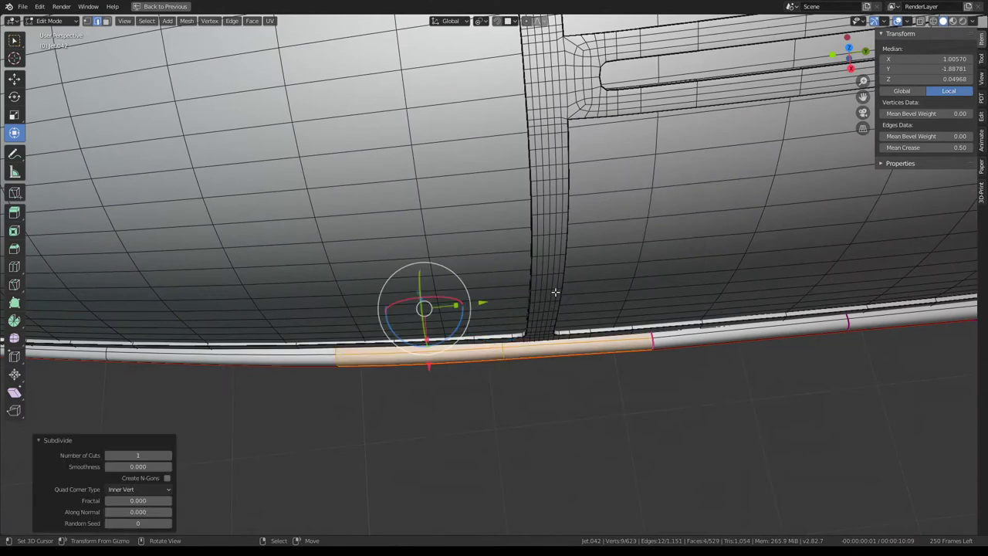
mouse_move(359, 344)
middle_down()
mouse_move(525, 265)
mouse_move(576, 286)
mouse_move(659, 244)
mouse_move(407, 222)
mouse_move(417, 263)
mouse_move(562, 227)
mouse_move(552, 218)
middle_up()
key(q)
click(524, 265)
key(q)
click(657, 247)
Slide the new ledge edge into place and return to object mode
scroll(417, 262, up, 5)
scroll(562, 227, up, 5)
scroll(607, 221, down, 5)
middle_drag(503, 163, 558, 142)
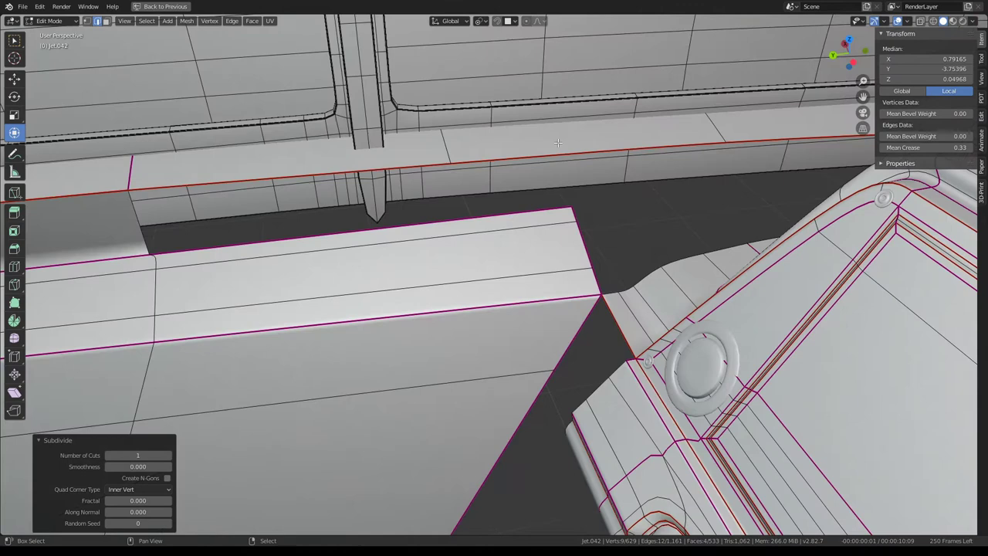
click(454, 136)
middle_drag(454, 136, 511, 161)
key(g)
key(g)
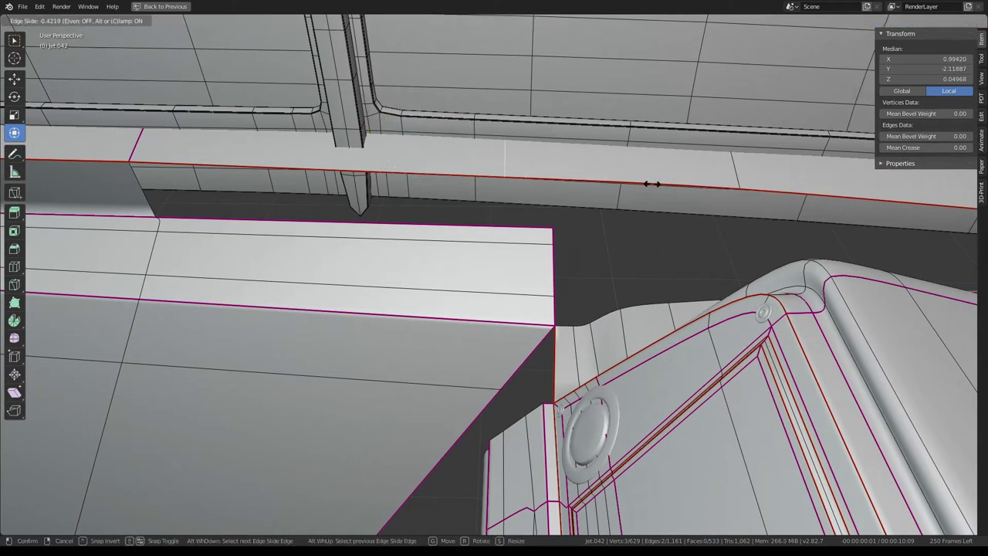
click(697, 187)
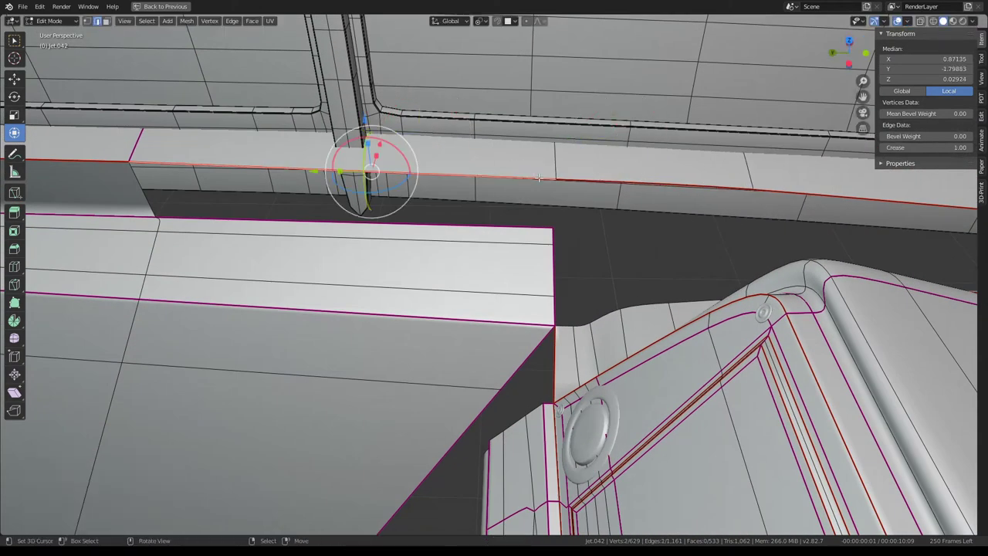
click(460, 232)
key(Tab)
mouse_move(459, 236)
middle_down()
mouse_move(528, 216)
mouse_move(571, 225)
mouse_move(496, 235)
middle_up()
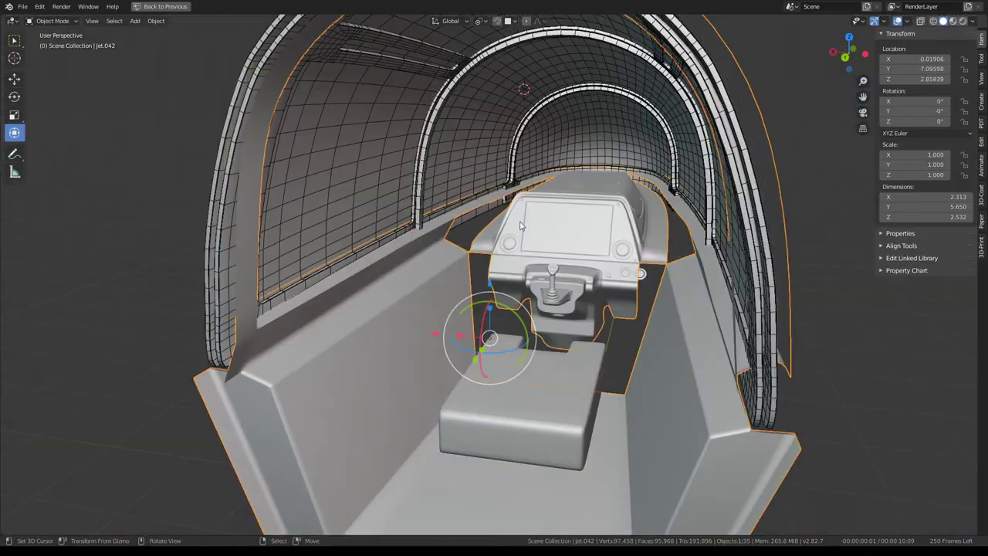
Nudge the ledge edges beside the console 0.024 along X, then exit edit mode
scroll(474, 272, up, 5)
middle_drag(474, 273, 474, 272)
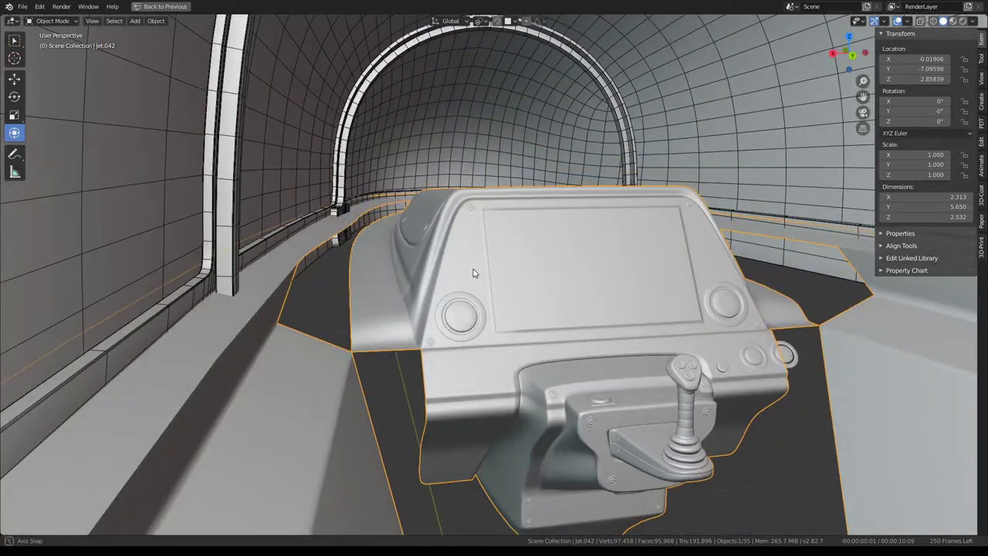
key(Tab)
click(340, 236)
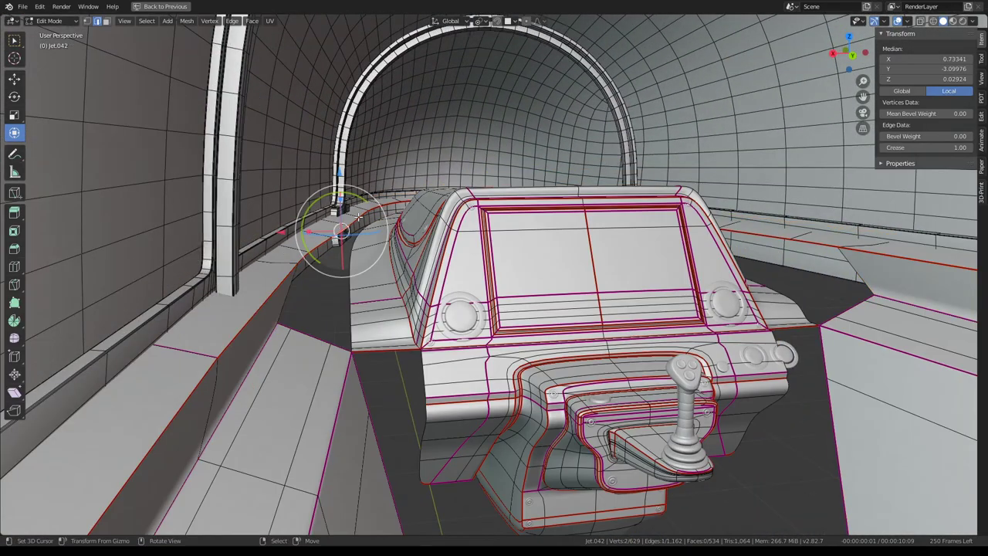
drag(281, 229, 278, 228)
click(275, 229)
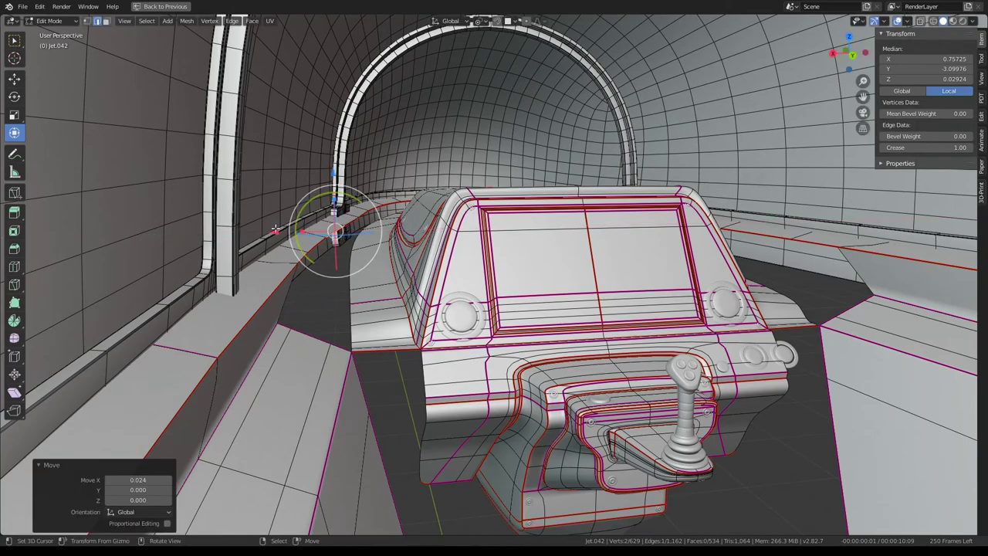
click(353, 222)
key(x)
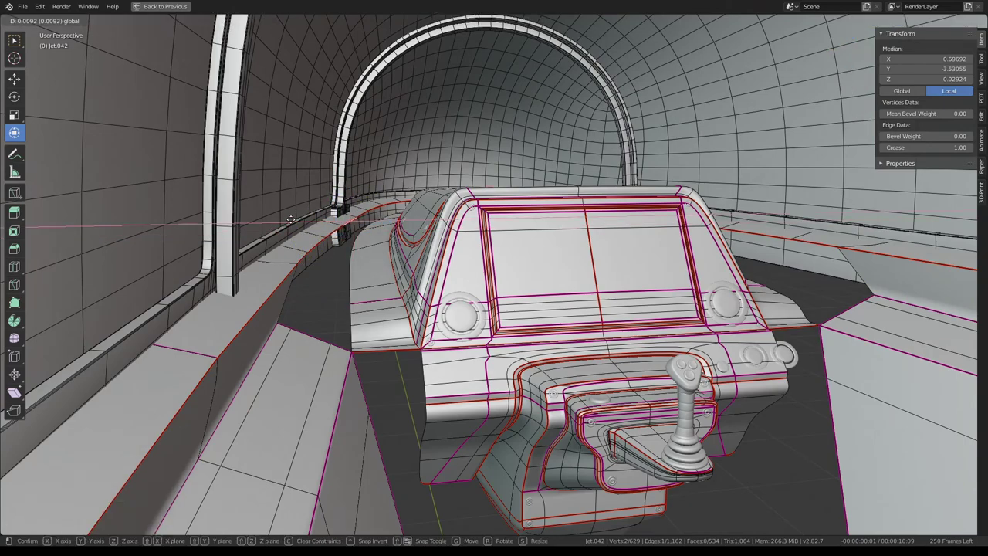
click(289, 219)
key(Tab)
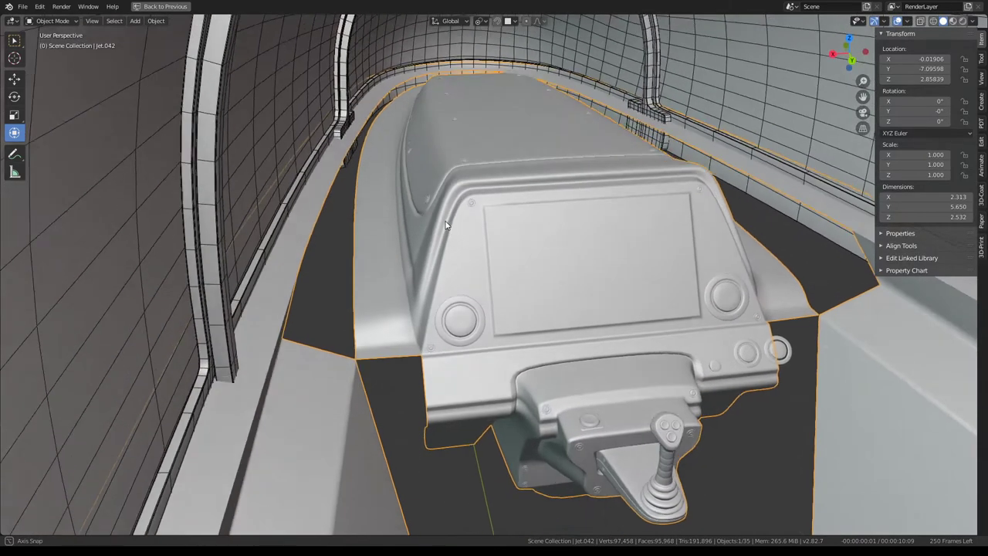
Move the vertices where the ledge meets the console to reshape the blend corner
key(Tab)
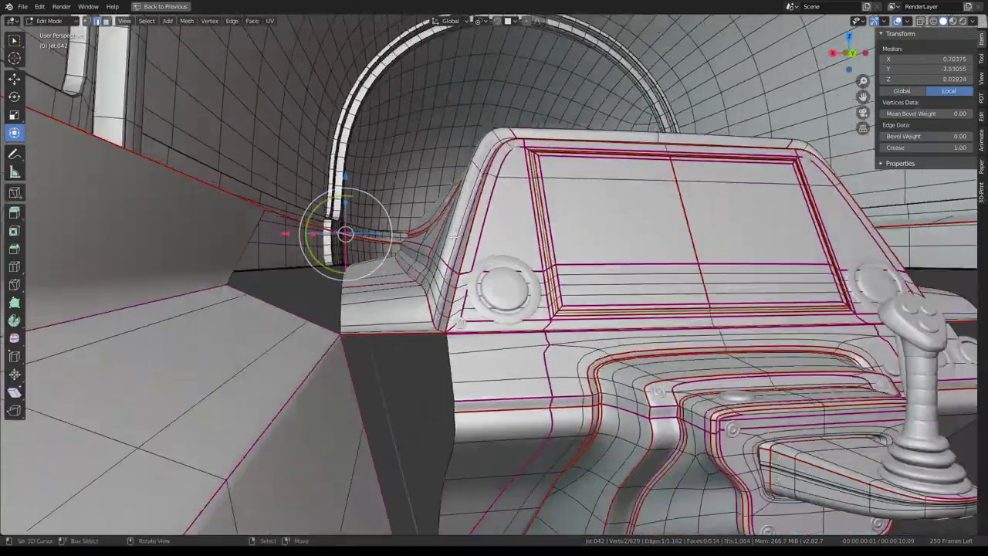
mouse_move(446, 194)
middle_down()
mouse_move(471, 334)
mouse_move(475, 281)
mouse_move(482, 289)
middle_up()
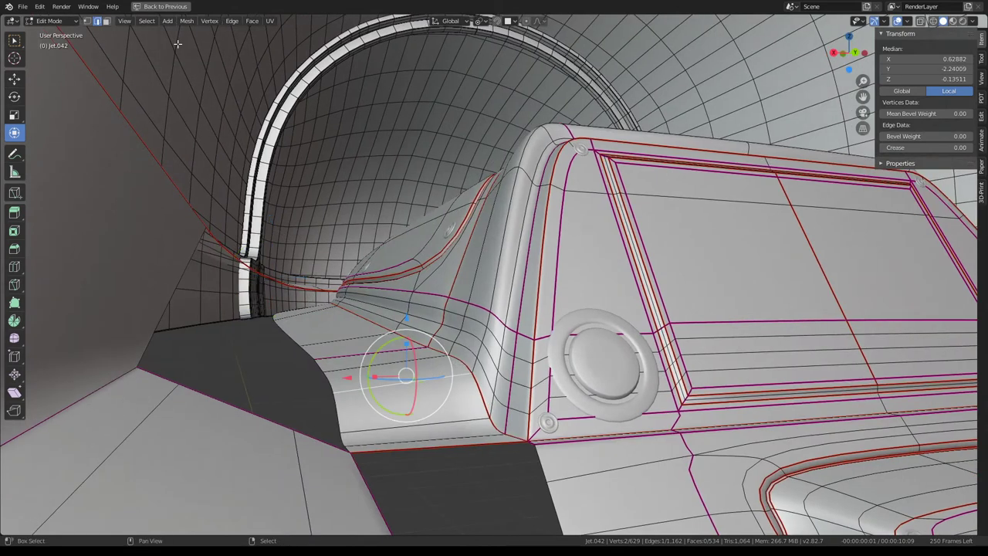
click(343, 391)
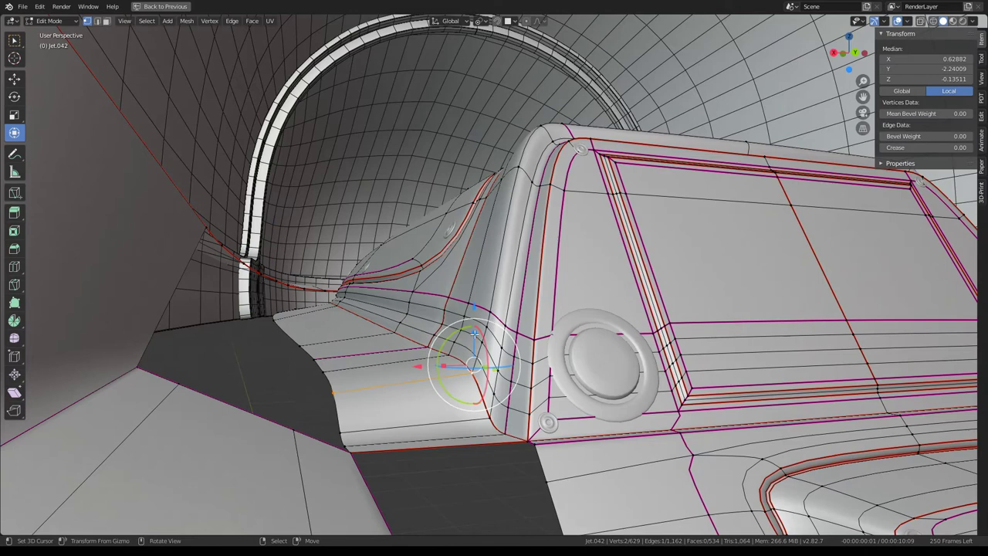
drag(475, 334, 456, 323)
click(346, 361)
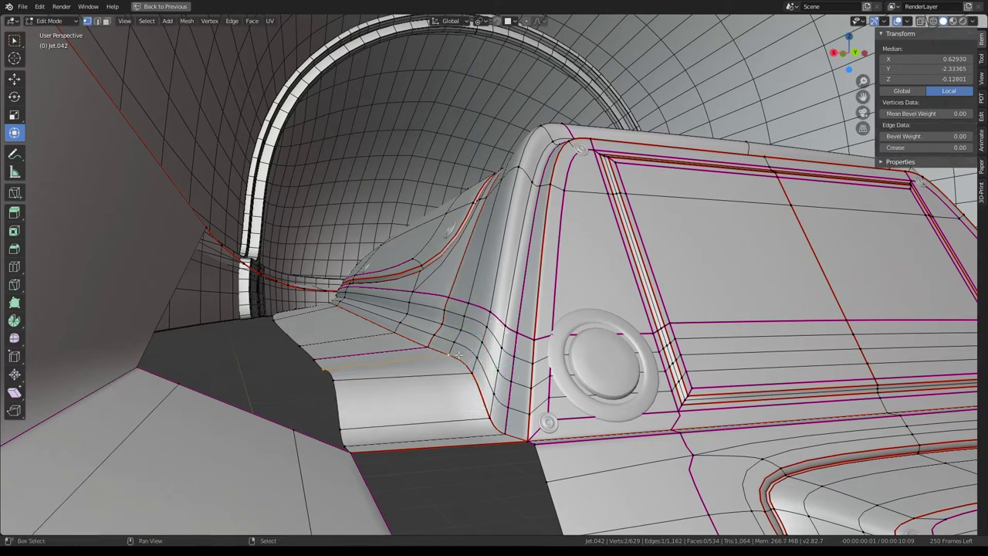
drag(452, 331, 302, 360)
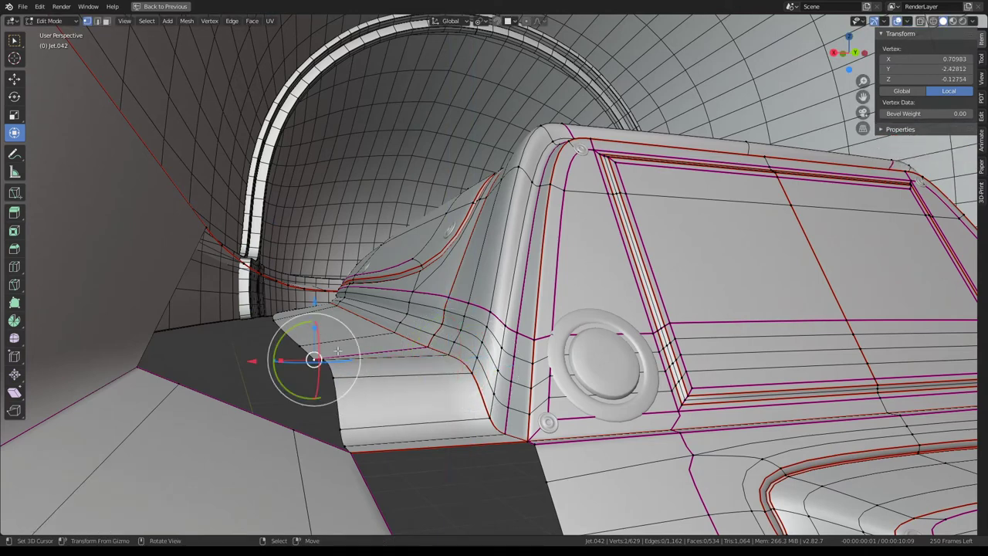
click(427, 347)
mouse_move(424, 315)
mouse_down()
mouse_move(405, 309)
mouse_move(412, 321)
mouse_up()
Flatten the selected ledge–console vertices with a Z scale of 0
click(309, 352)
shift+click(391, 332)
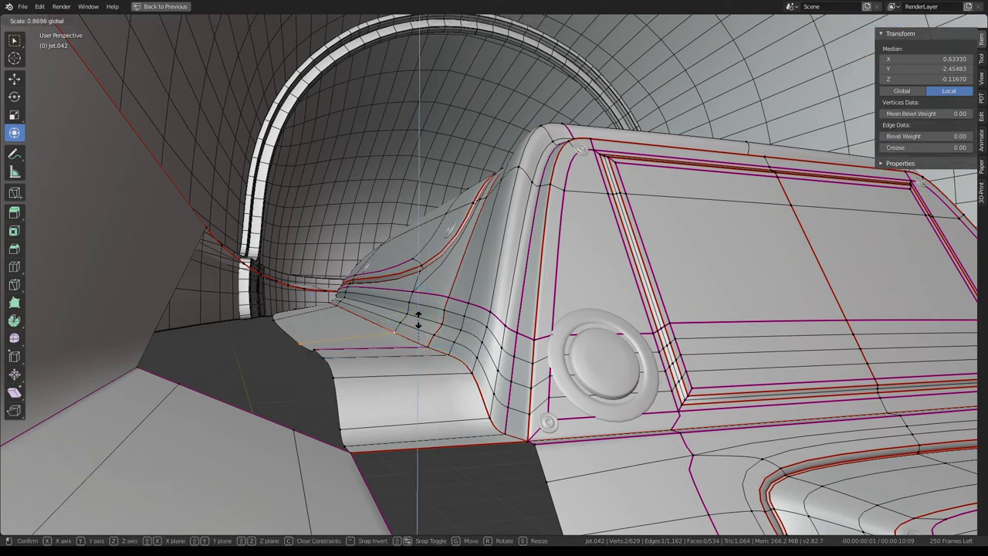
click(273, 317)
shift+click(345, 311)
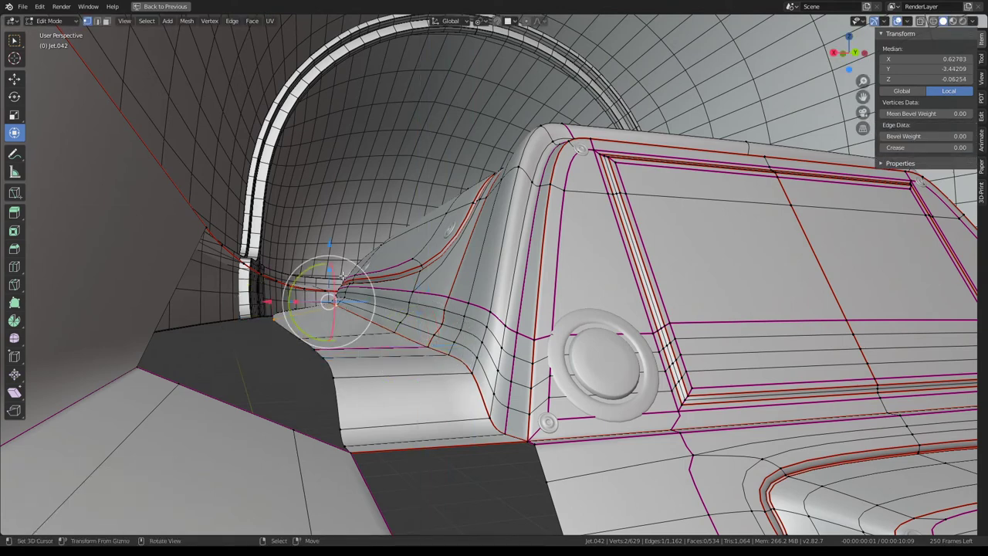
key(s)
key(z)
key(0)
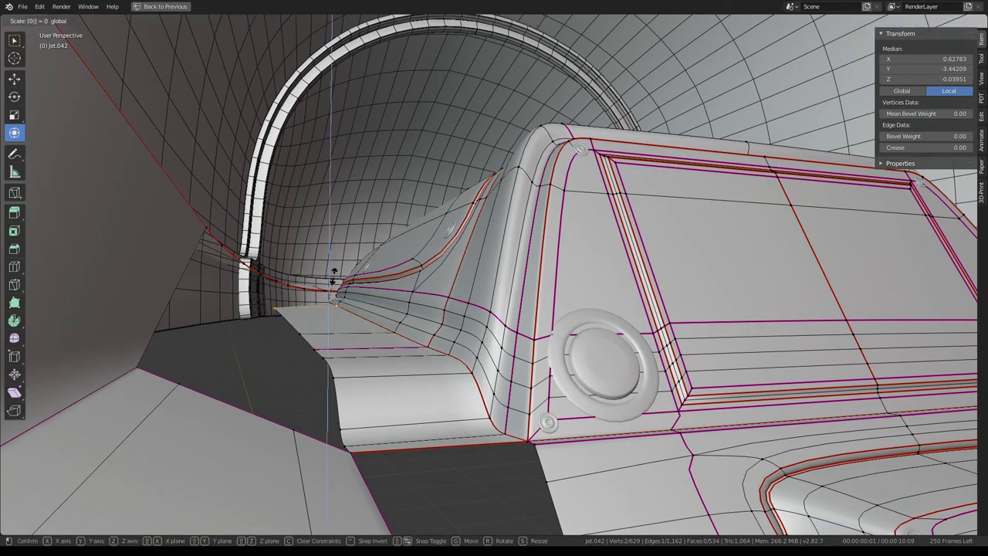
key(Return)
middle_drag(333, 275, 196, 107)
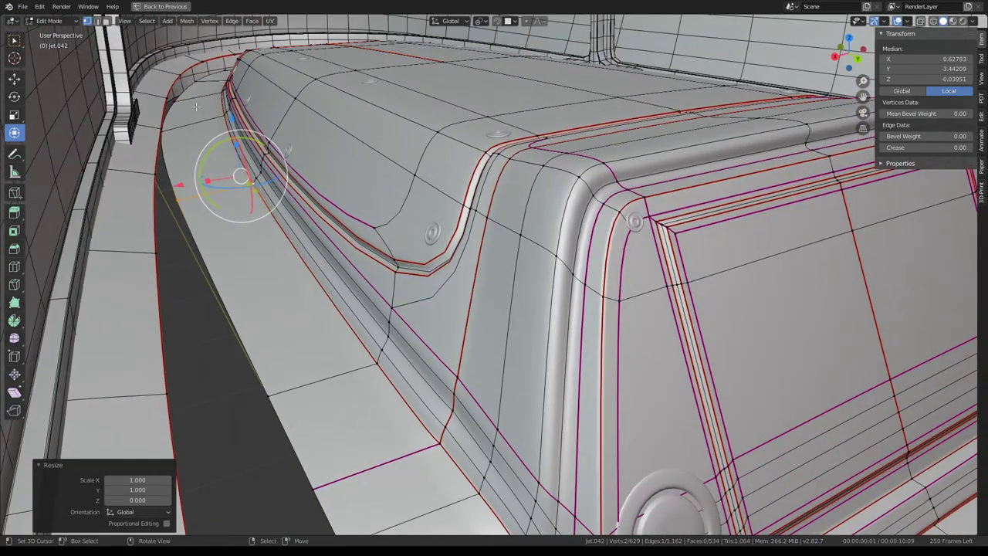
Flatten a pair of ledge vertices to the same height with a Z scale of 0
click(178, 136)
scroll(185, 132, up, 5)
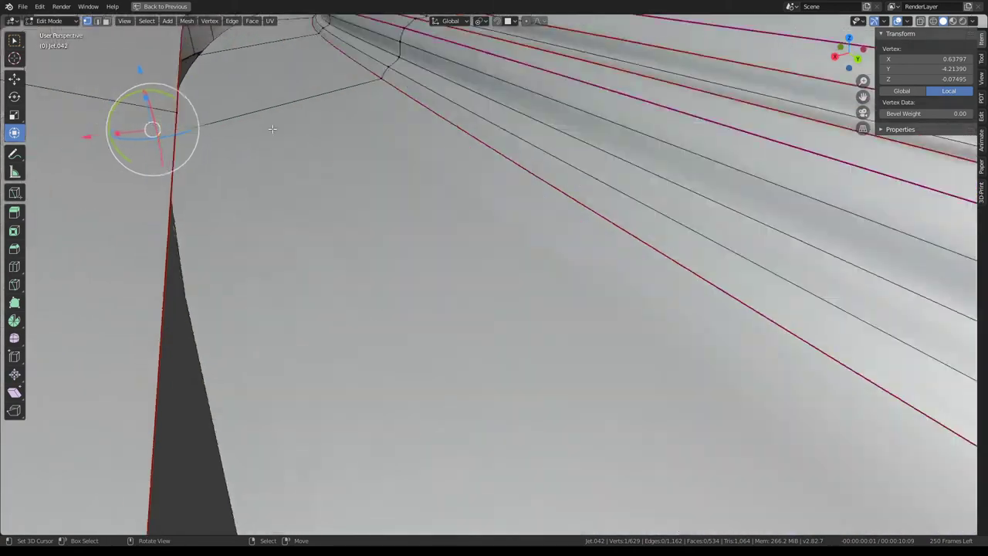
mouse_move(185, 133)
middle_down()
mouse_move(483, 159)
mouse_move(532, 180)
mouse_move(493, 213)
mouse_move(567, 261)
middle_up()
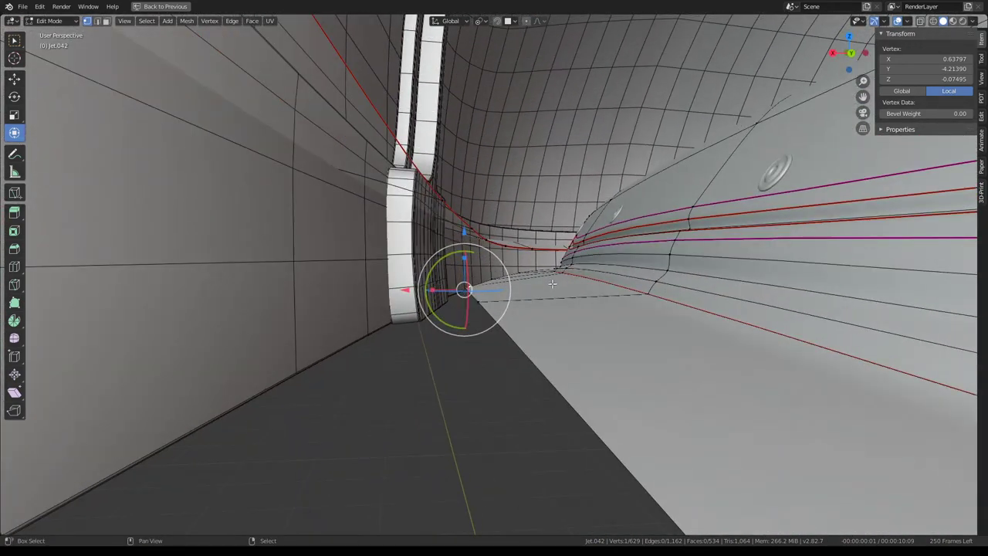
shift+click(567, 261)
click(559, 243)
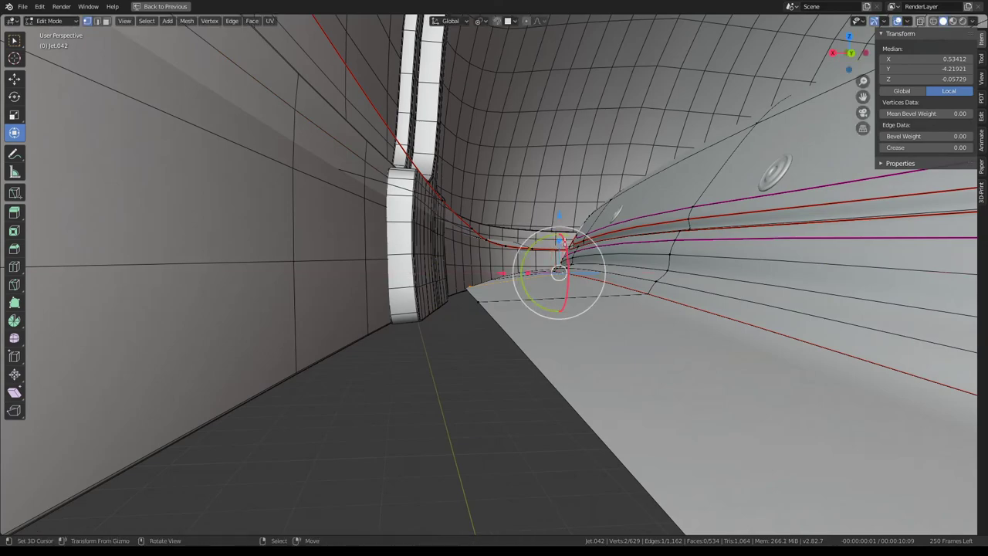
click(558, 243)
drag(559, 243, 557, 239)
key(z)
key(0)
key(Return)
middle_drag(557, 239, 478, 272)
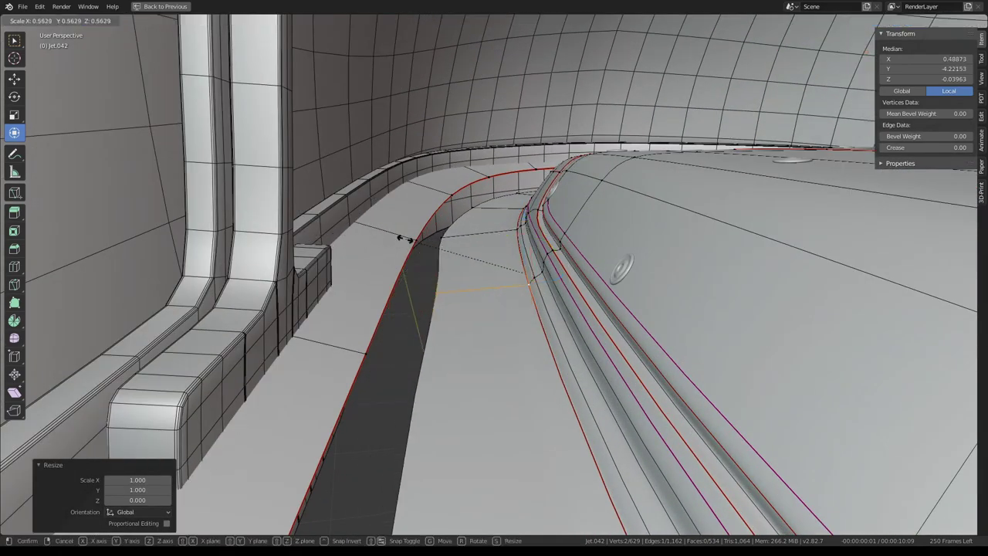
drag(524, 273, 507, 276)
Scale two ledge vertex pairs inward along the curve beside the console
click(436, 247)
scroll(485, 210, up, 2)
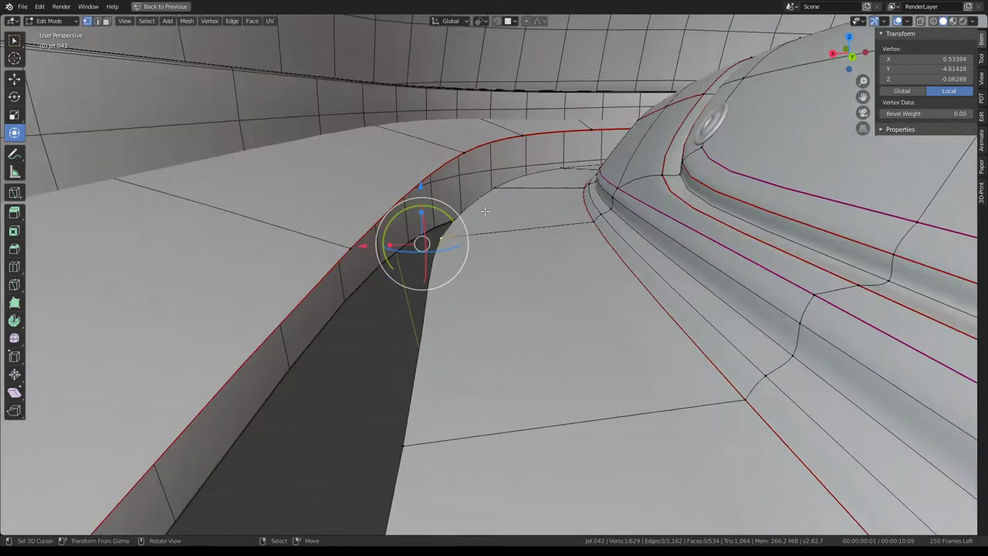
scroll(505, 201, up, 4)
scroll(505, 201, down, 4)
mouse_move(482, 200)
shift+middle_down()
mouse_move(562, 179)
mouse_move(556, 255)
shift+middle_up()
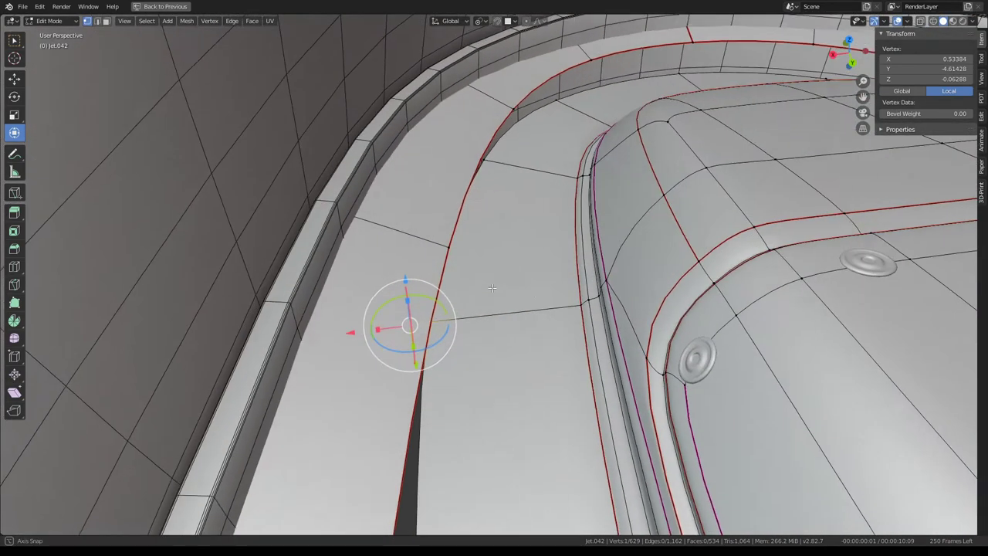
shift+click(580, 305)
key(s)
click(487, 278)
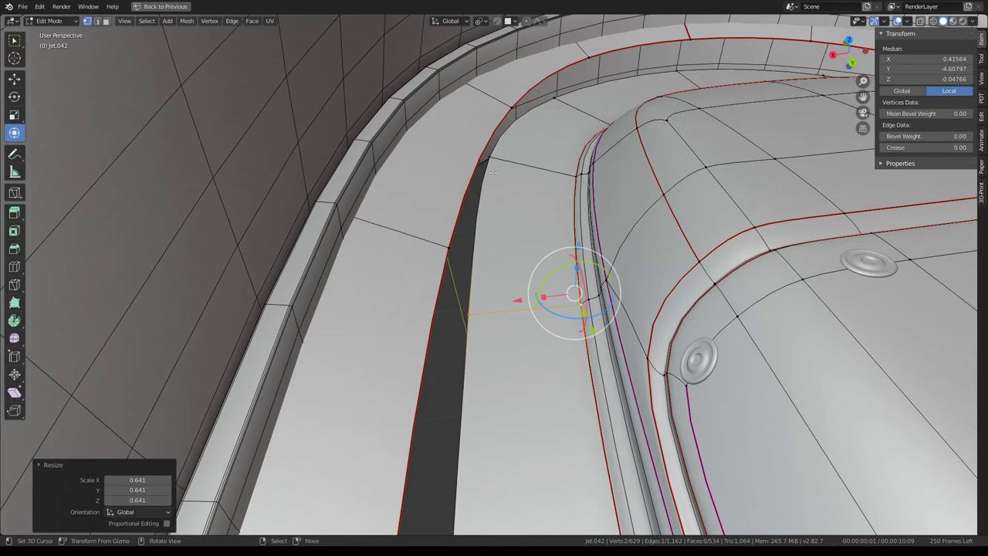
click(481, 144)
mouse_move(480, 147)
middle_down()
mouse_move(509, 212)
mouse_move(471, 185)
mouse_move(486, 166)
middle_up()
shift+click(455, 208)
key(s)
click(450, 211)
Scale the remaining curve vertices inward to 0.510, then return to object mode
click(494, 116)
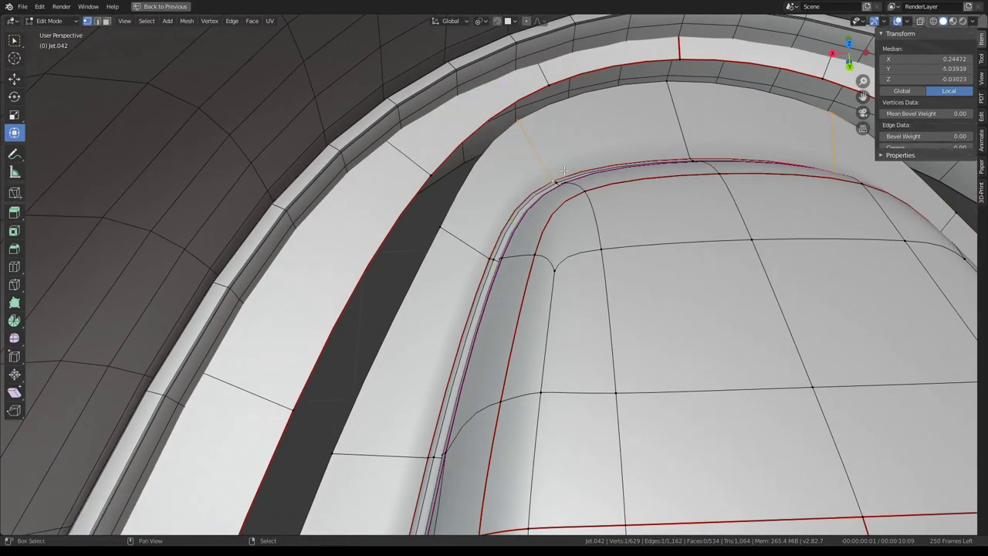
key(s)
click(467, 178)
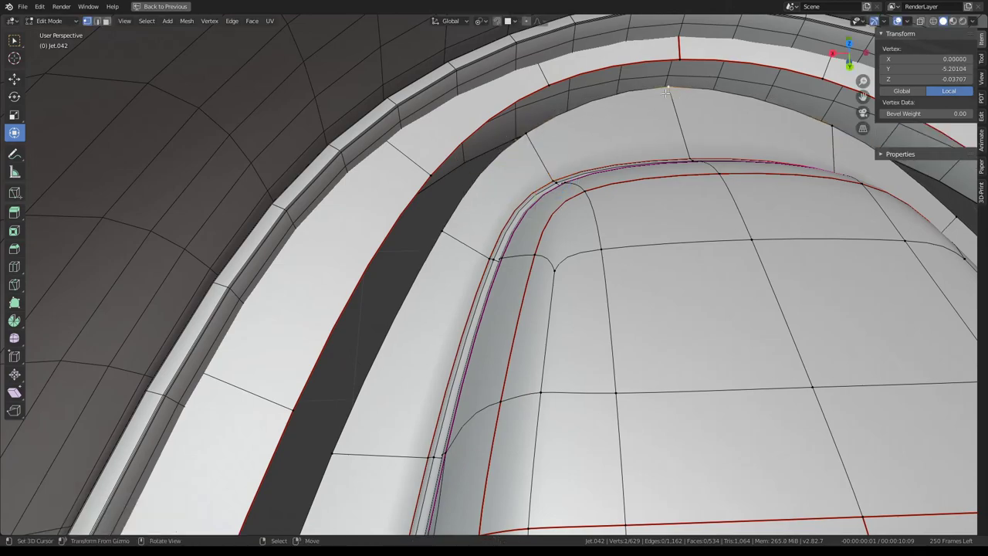
click(689, 159)
key(s)
click(606, 124)
key(Tab)
mouse_move(547, 230)
middle_down()
mouse_move(570, 152)
mouse_move(570, 270)
mouse_move(515, 164)
middle_up()
key(KP_Decimal)
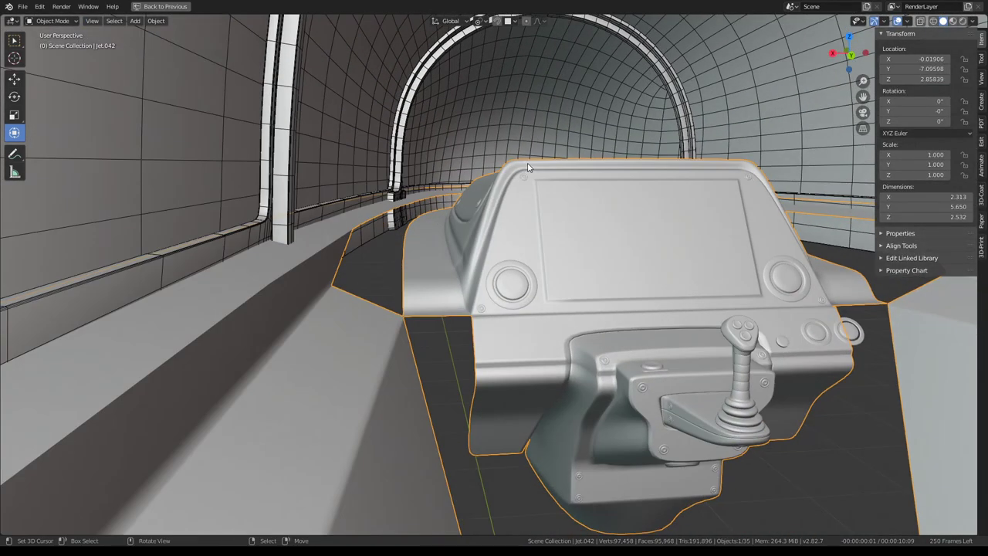
key(KP_0)
scroll(549, 198, up, 5)
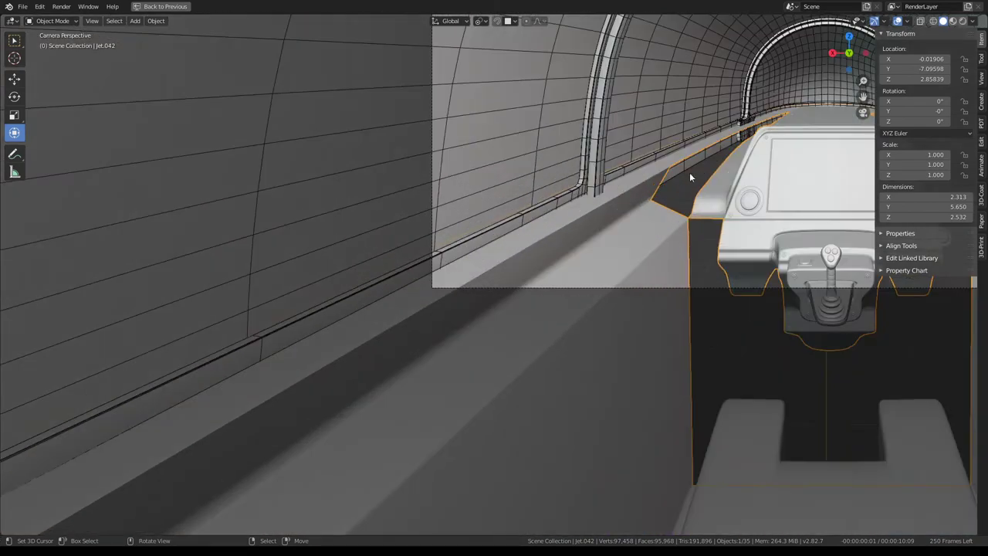
scroll(743, 172, up, 6)
shift+middle_drag(743, 172, 458, 268)
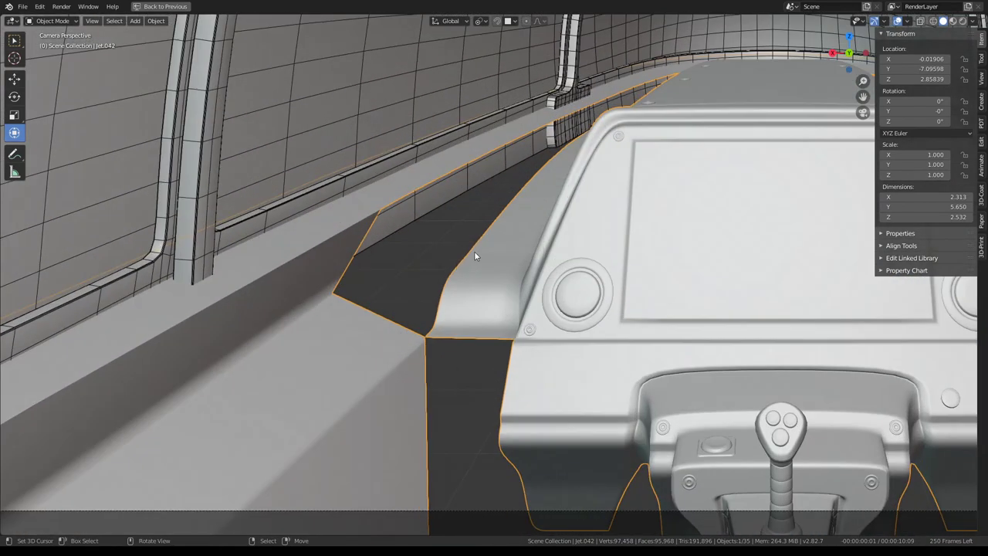
scroll(475, 255, down, 2)
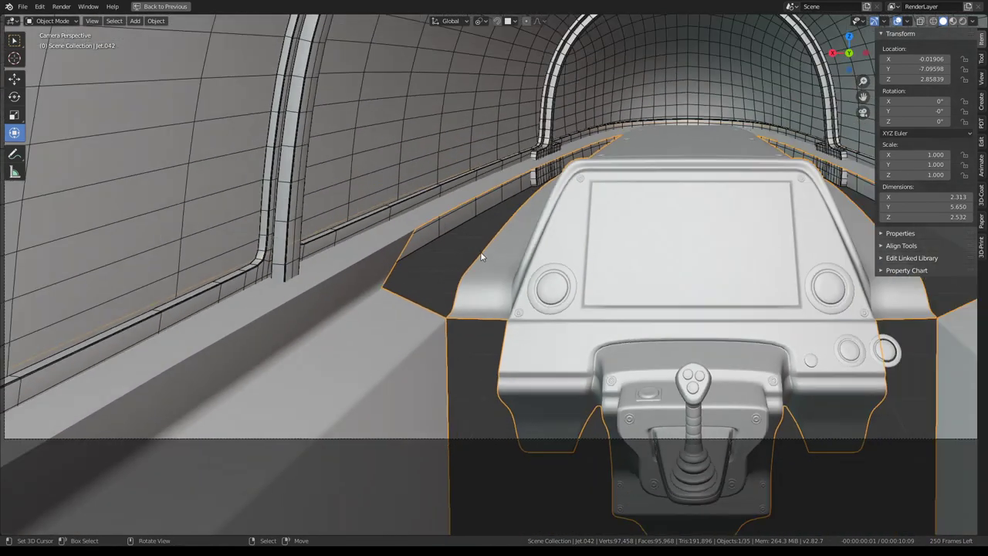
scroll(481, 256, down, 1)
scroll(481, 256, down, 4)
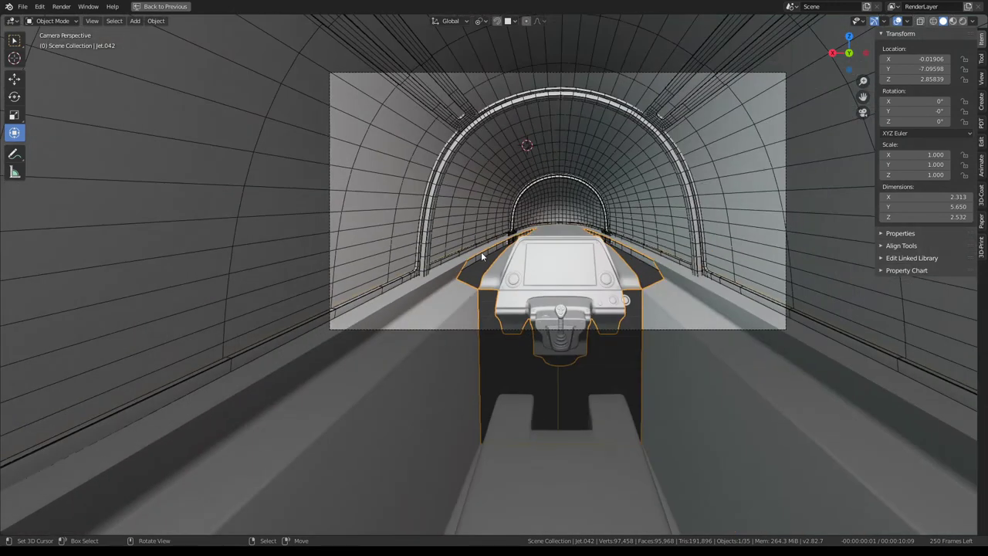
scroll(481, 256, up, 3)
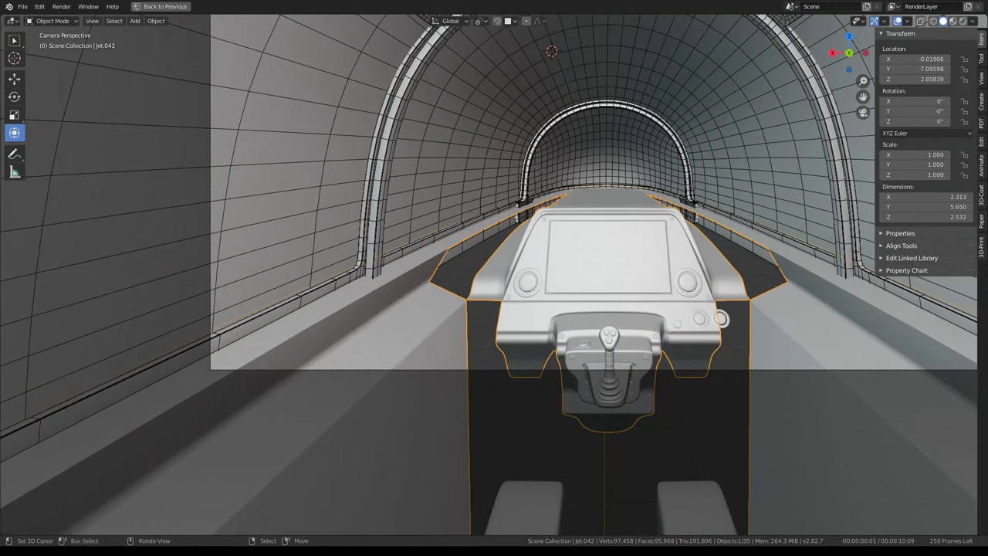
scroll(556, 267, up, 1)
scroll(502, 264, up, 4)
scroll(503, 265, down, 4)
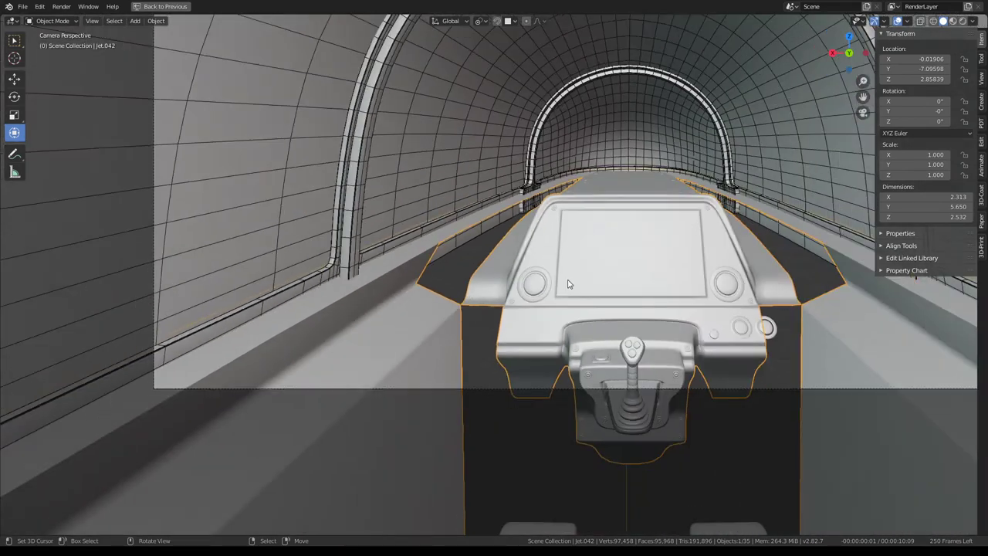
shift+middle_drag(569, 283, 465, 242)
scroll(667, 268, down, 3)
scroll(535, 274, down, 1)
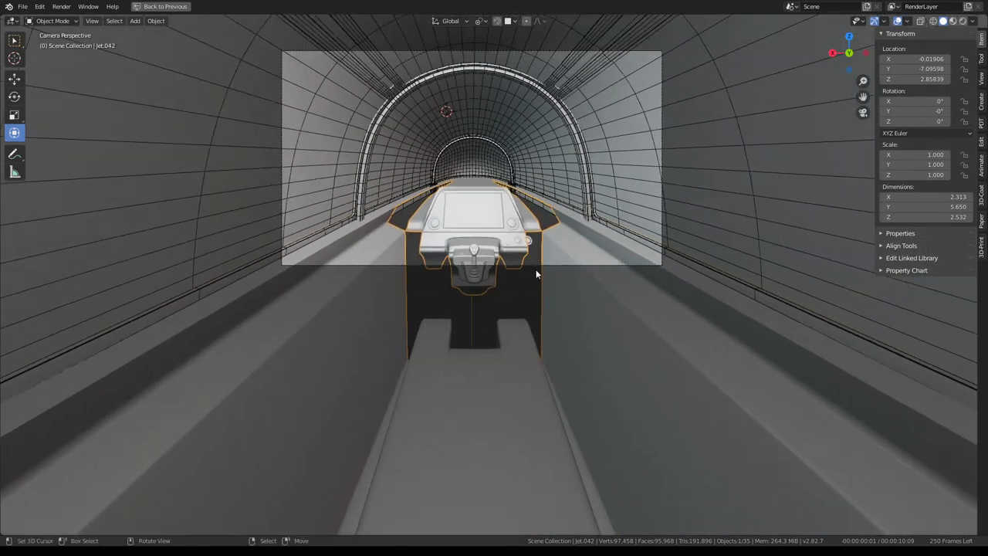
mouse_move(535, 273)
middle_down()
mouse_move(518, 240)
mouse_move(355, 264)
mouse_move(492, 272)
mouse_move(447, 281)
middle_up()
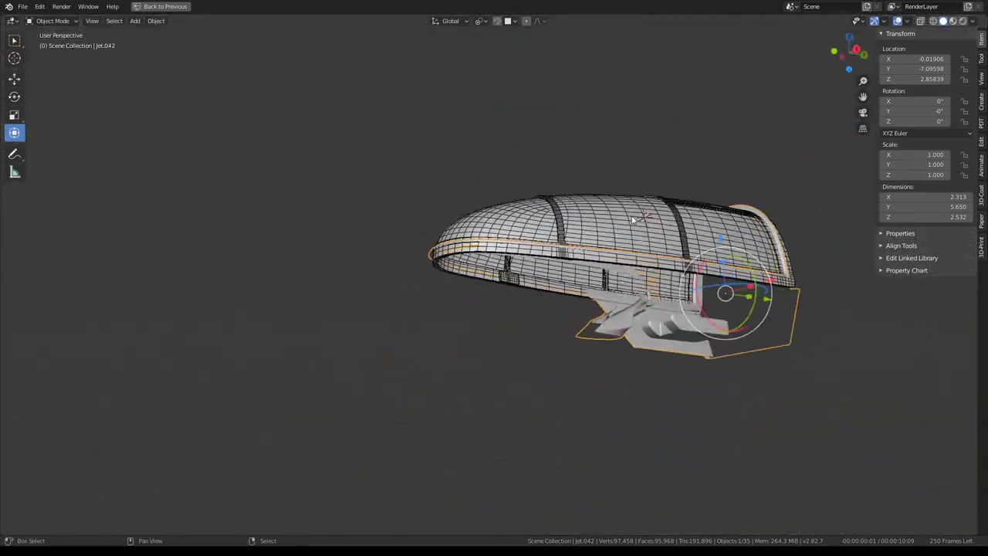
scroll(463, 247, up, 3)
scroll(369, 258, up, 2)
scroll(492, 272, up, 2)
Inspect the console in edit mode, then delete the seat block in object mode
scroll(472, 241, up, 2)
key(Tab)
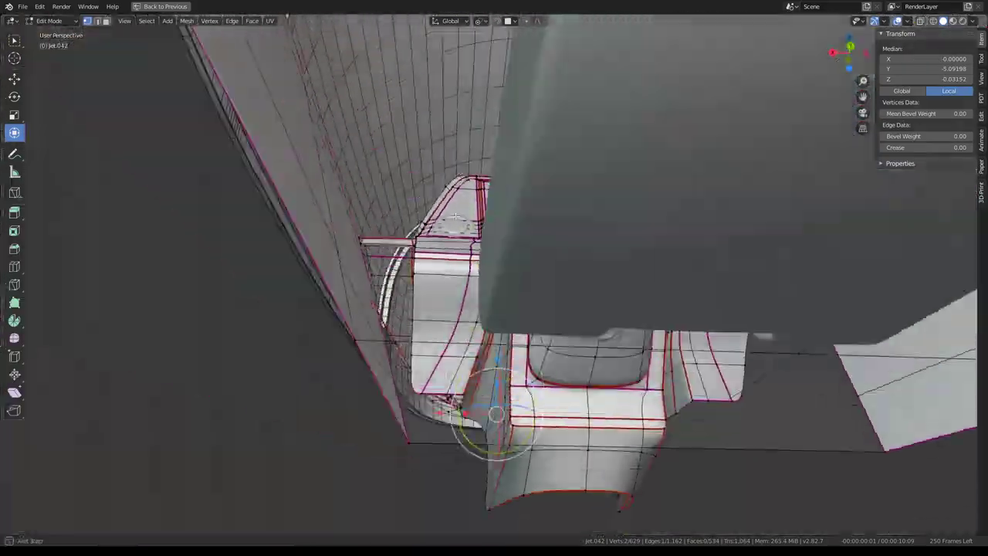
mouse_move(471, 246)
middle_down()
mouse_move(512, 95)
mouse_move(619, 234)
mouse_move(437, 292)
mouse_move(576, 339)
middle_up()
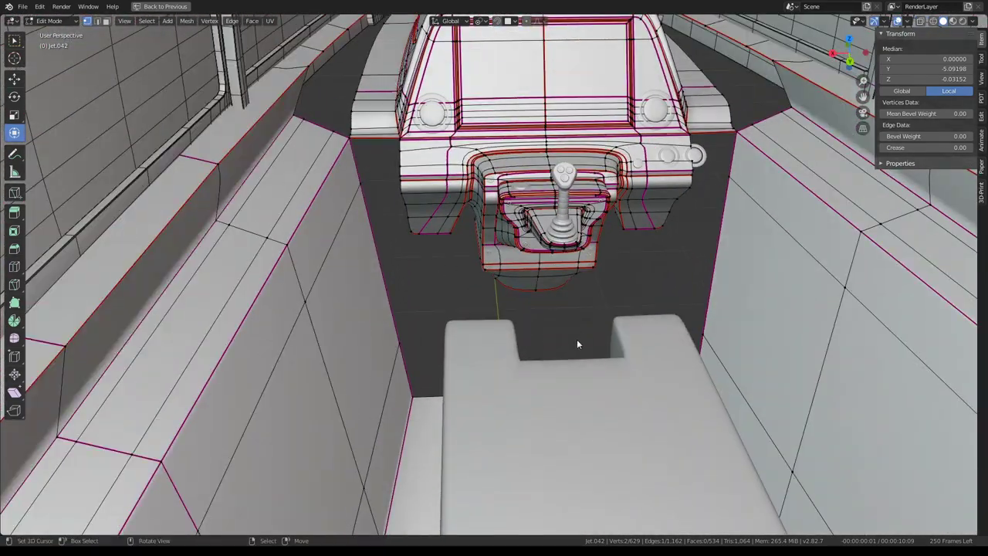
key(Tab)
click(563, 369)
key(Delete)
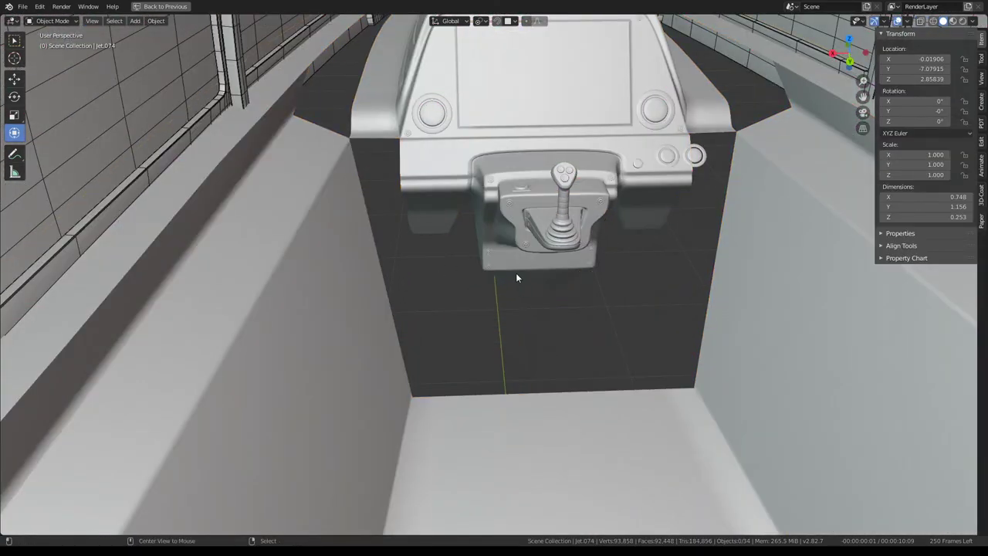